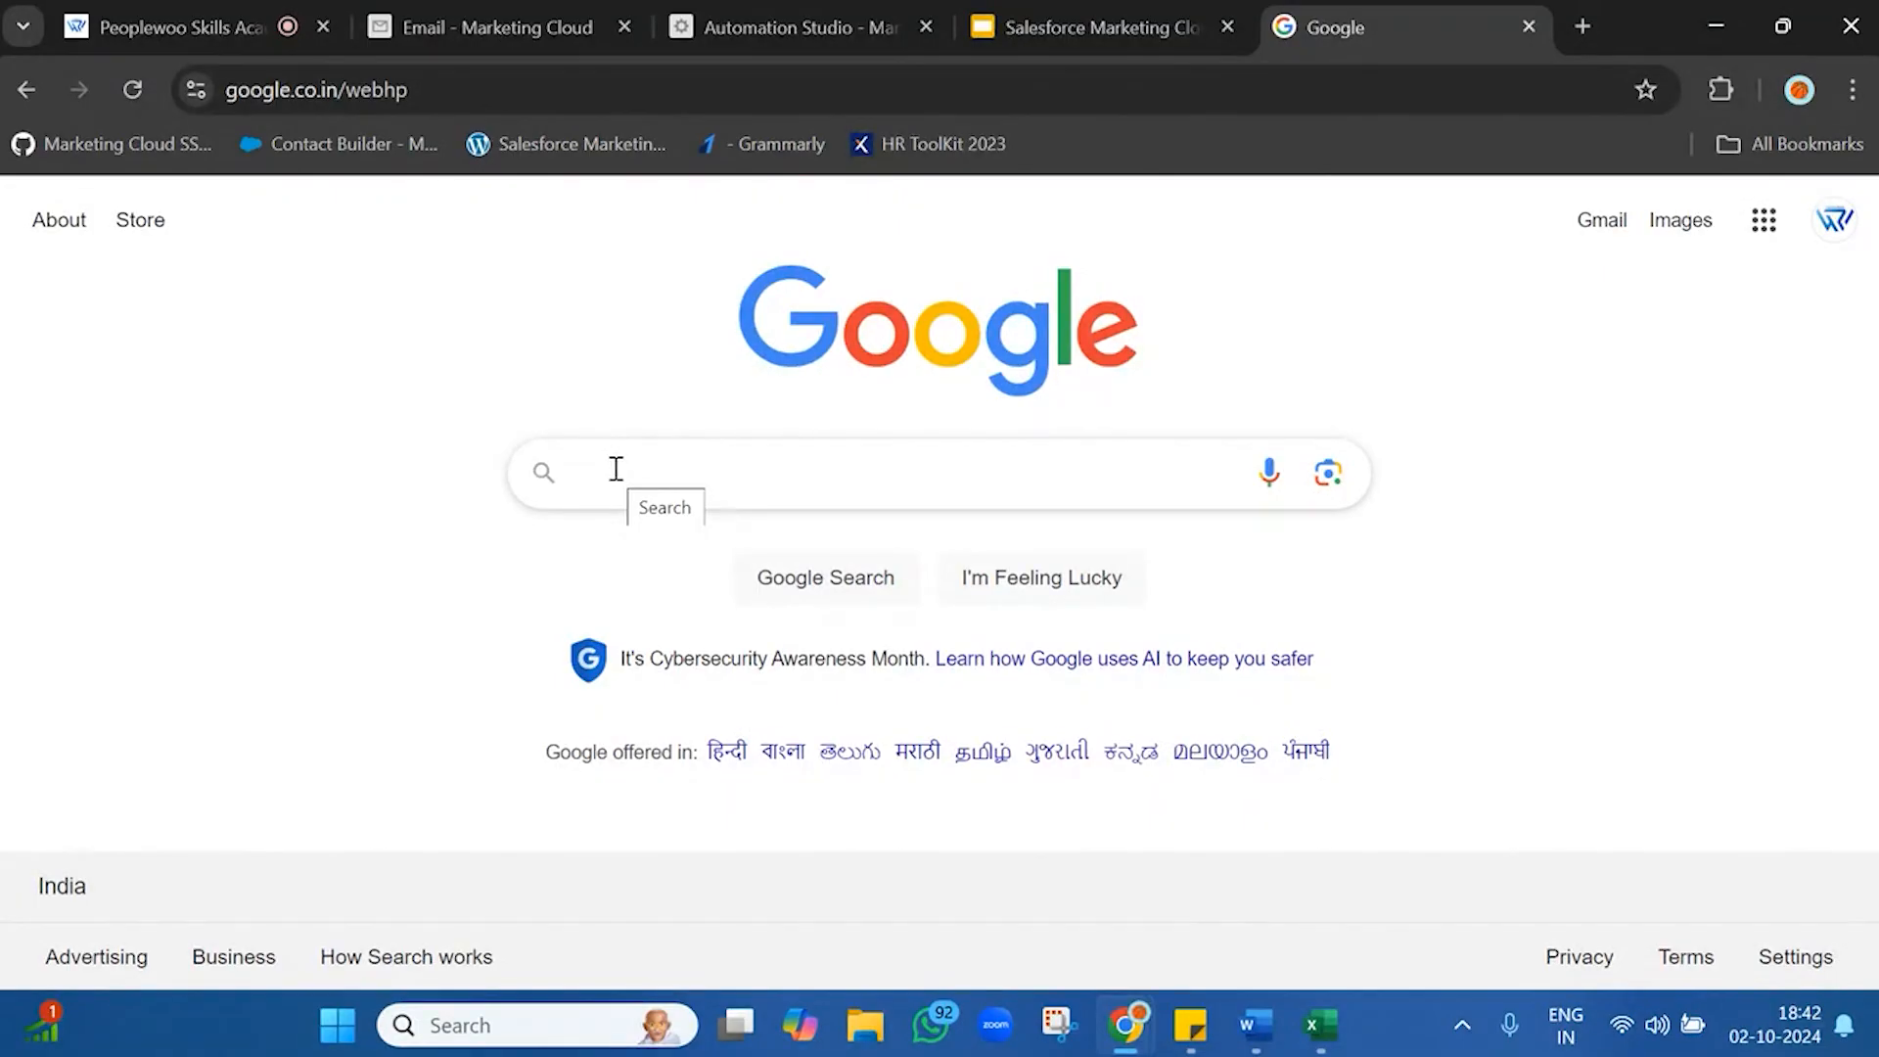
- Search Google for "data views in sfmc" and open the Salesforce Help article on Data Views
type("data v")
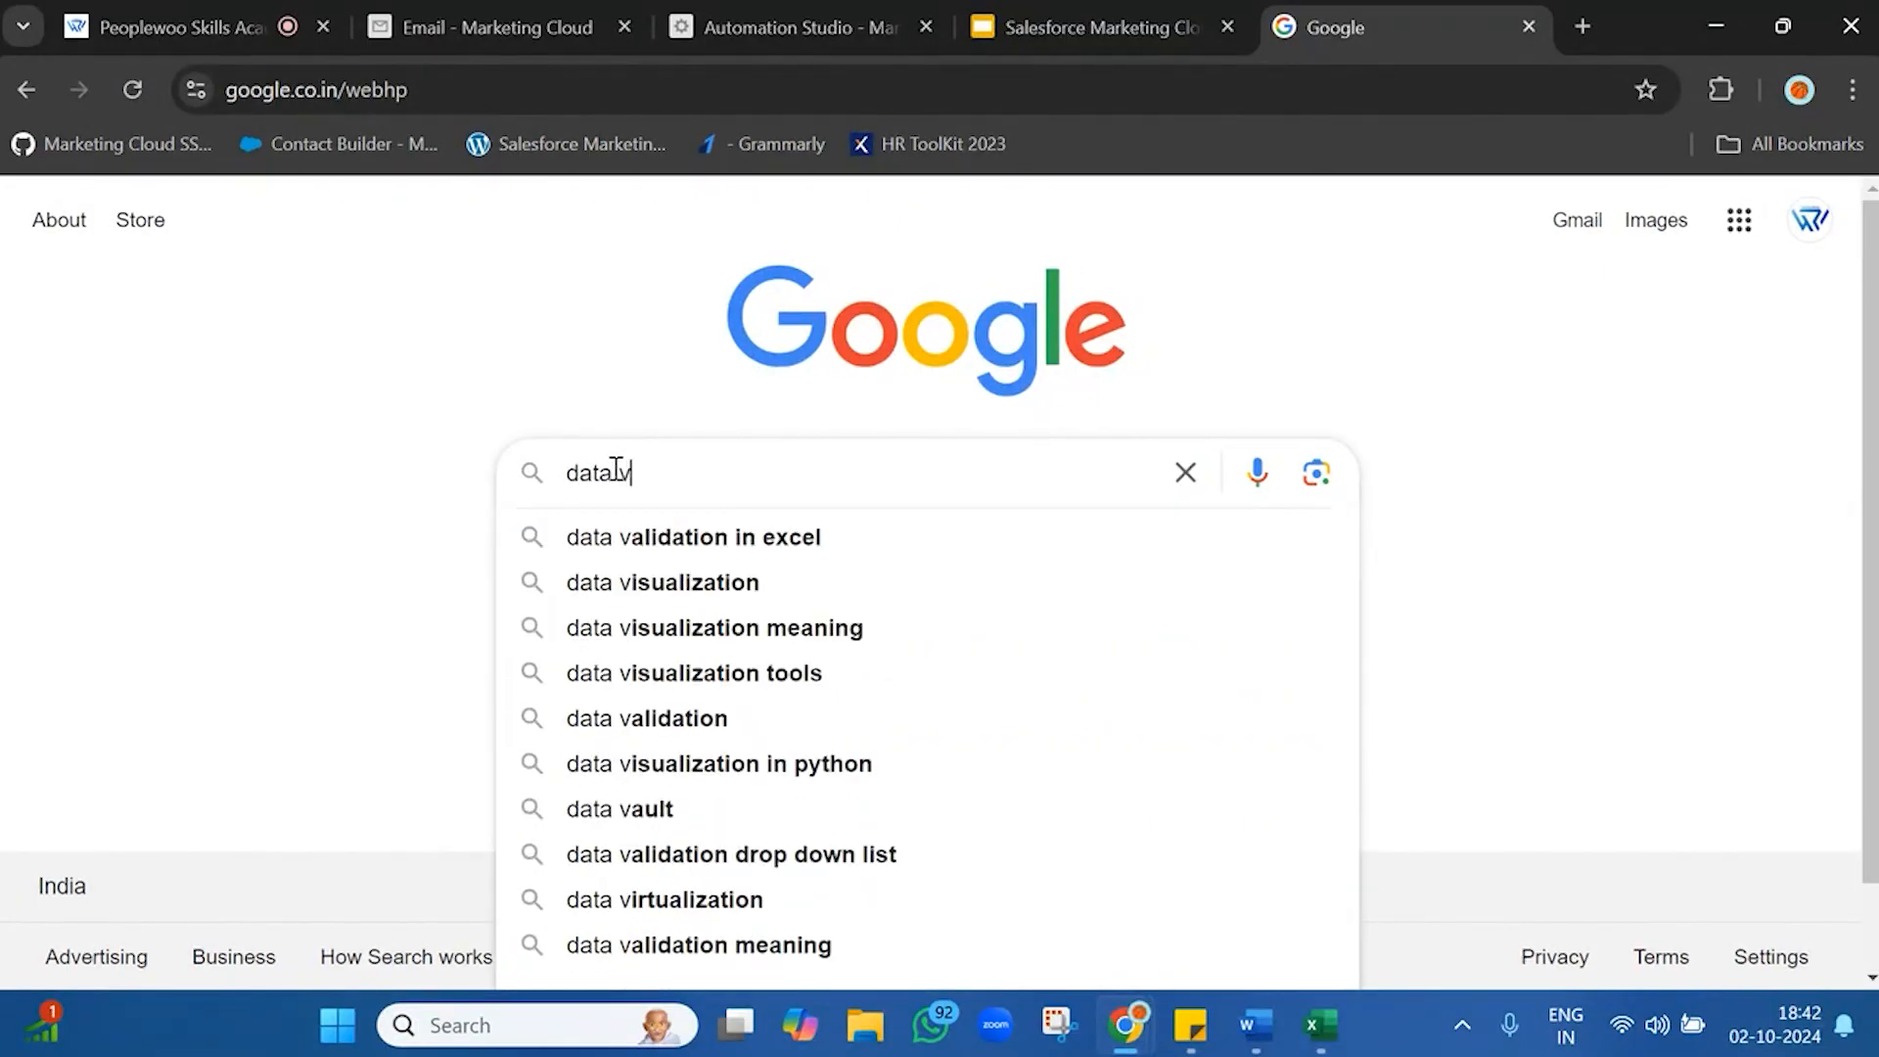
type("iews in ")
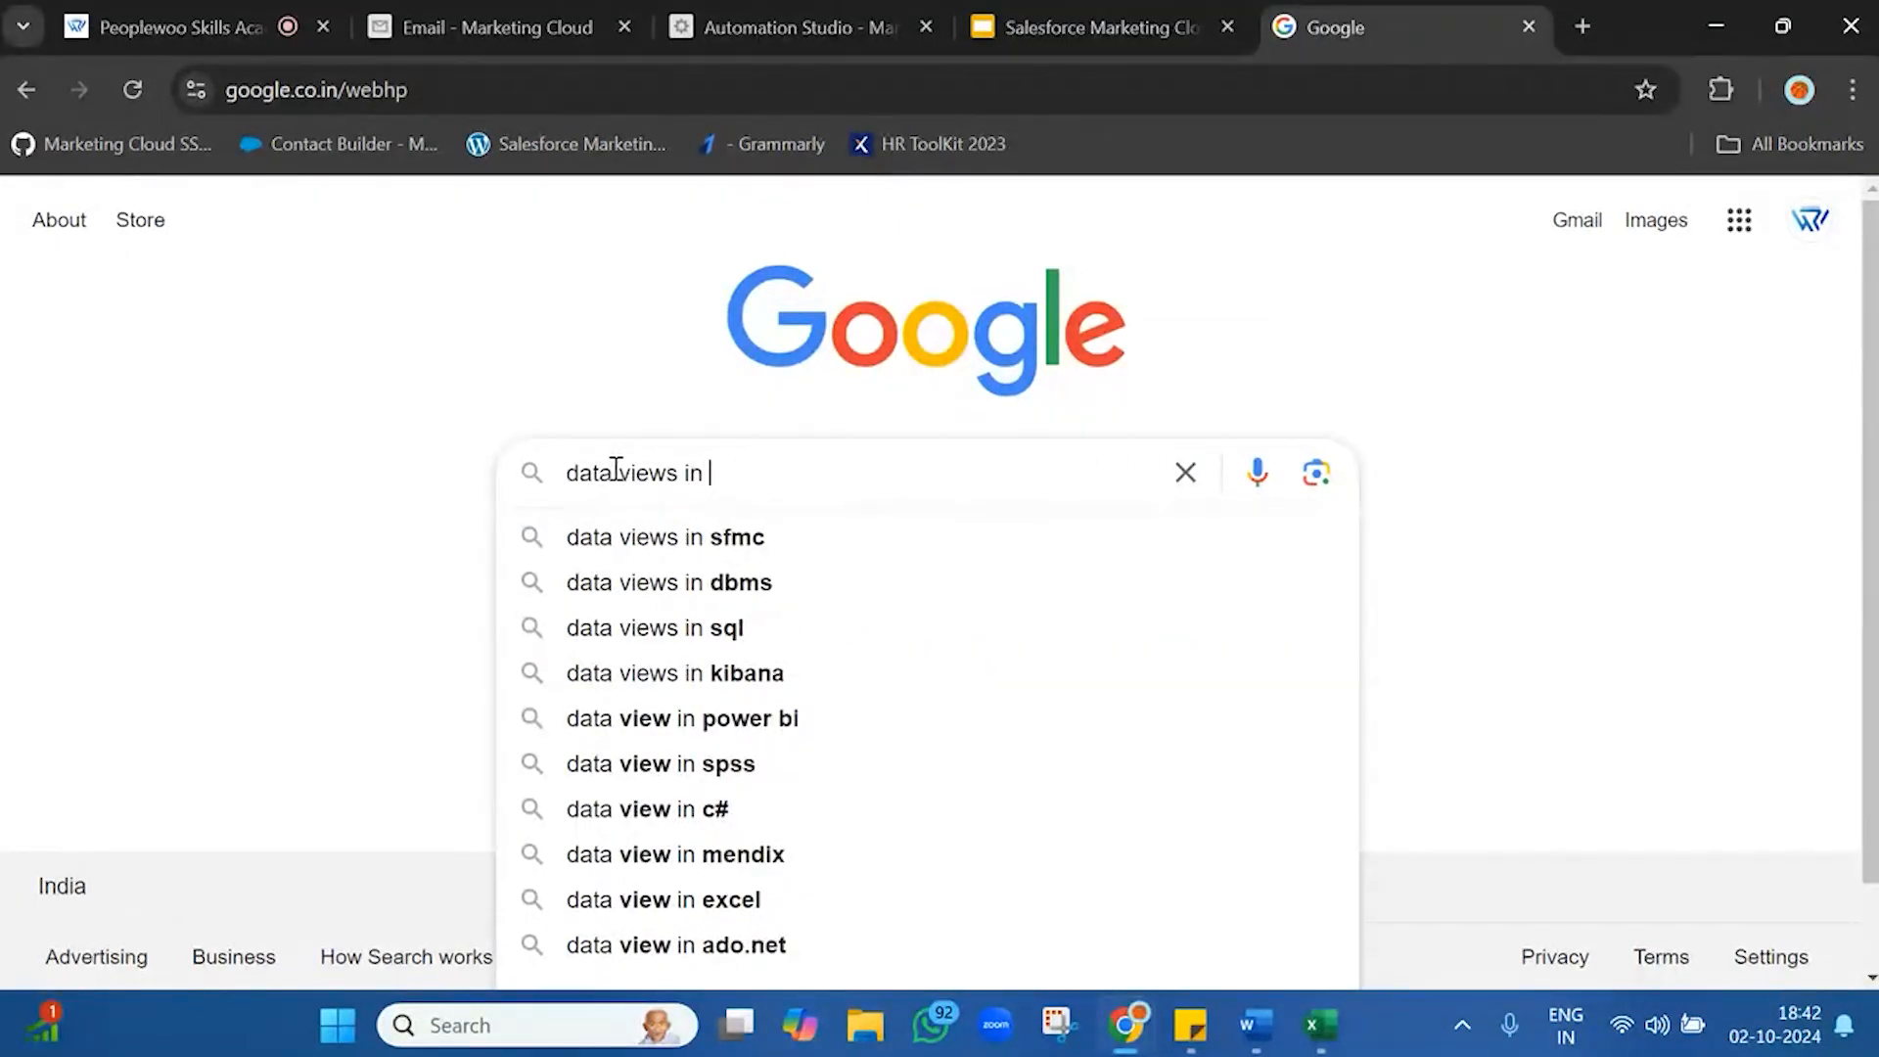
type("sfmc\\")
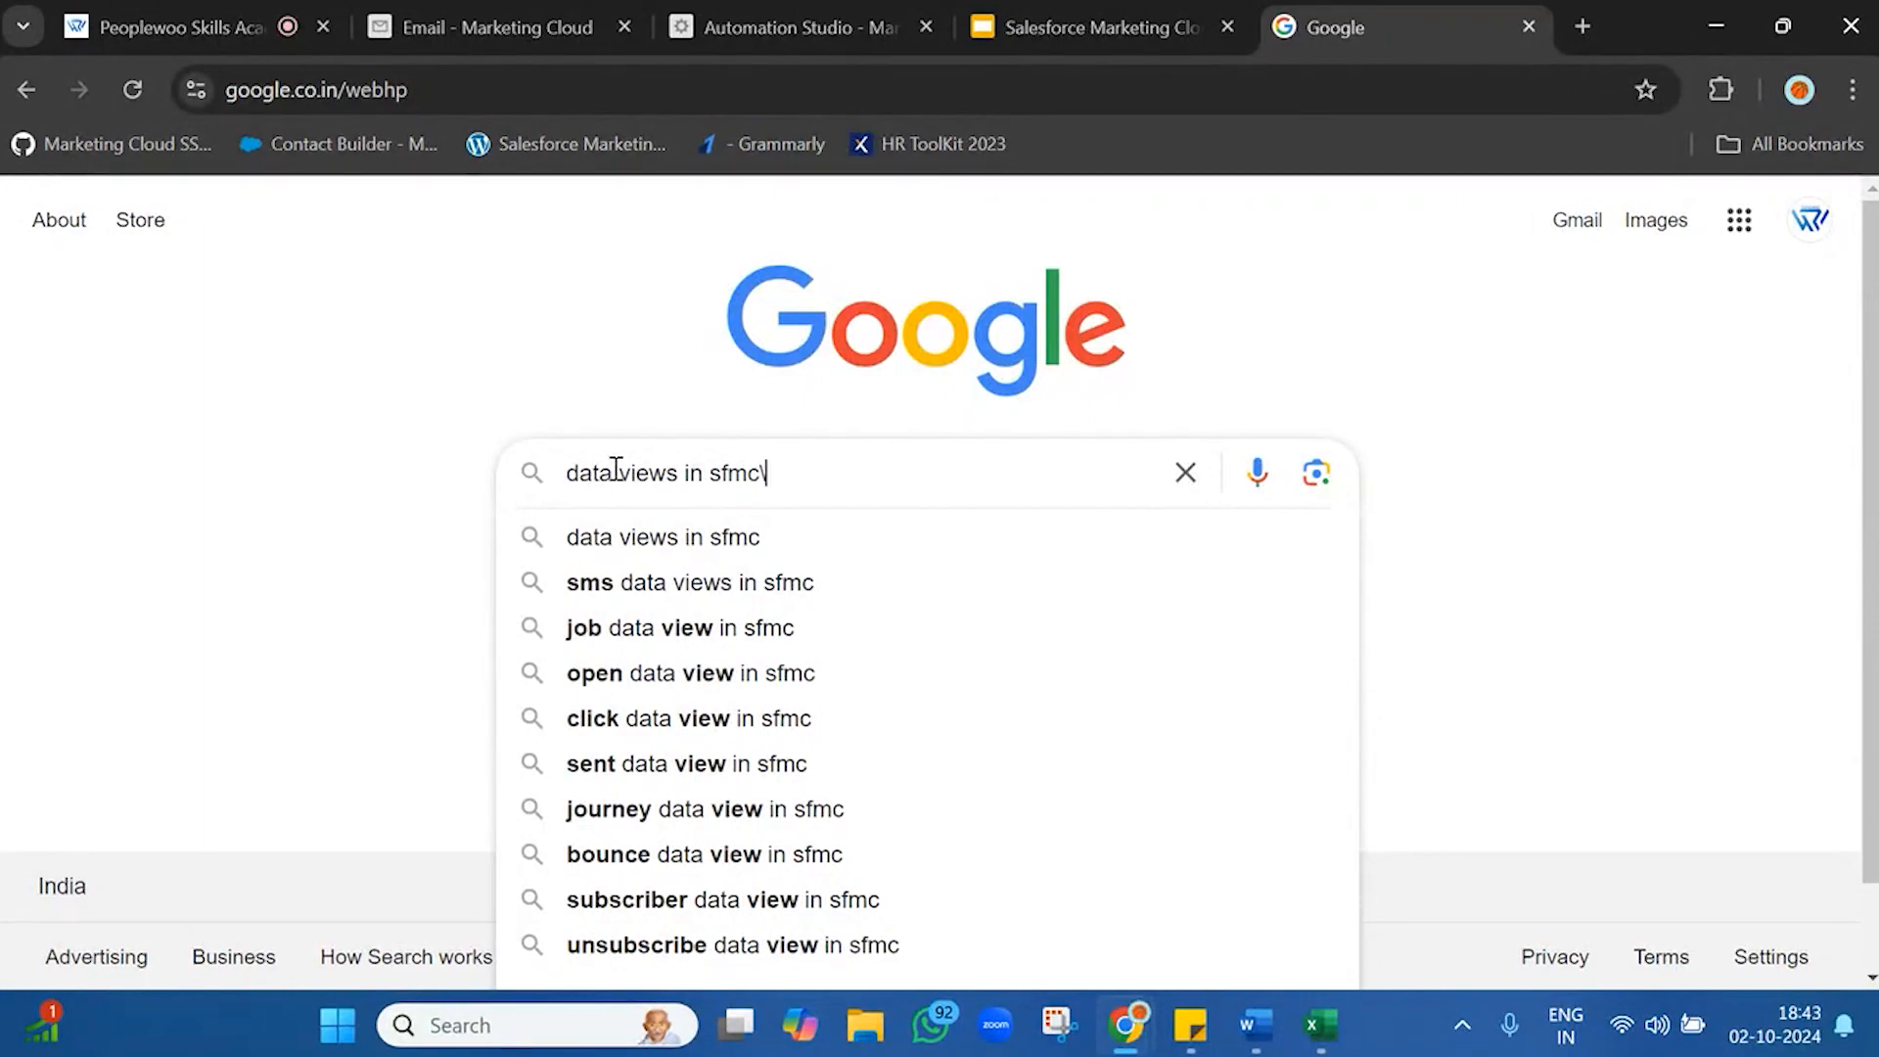
key("BackSpace")
key("Return")
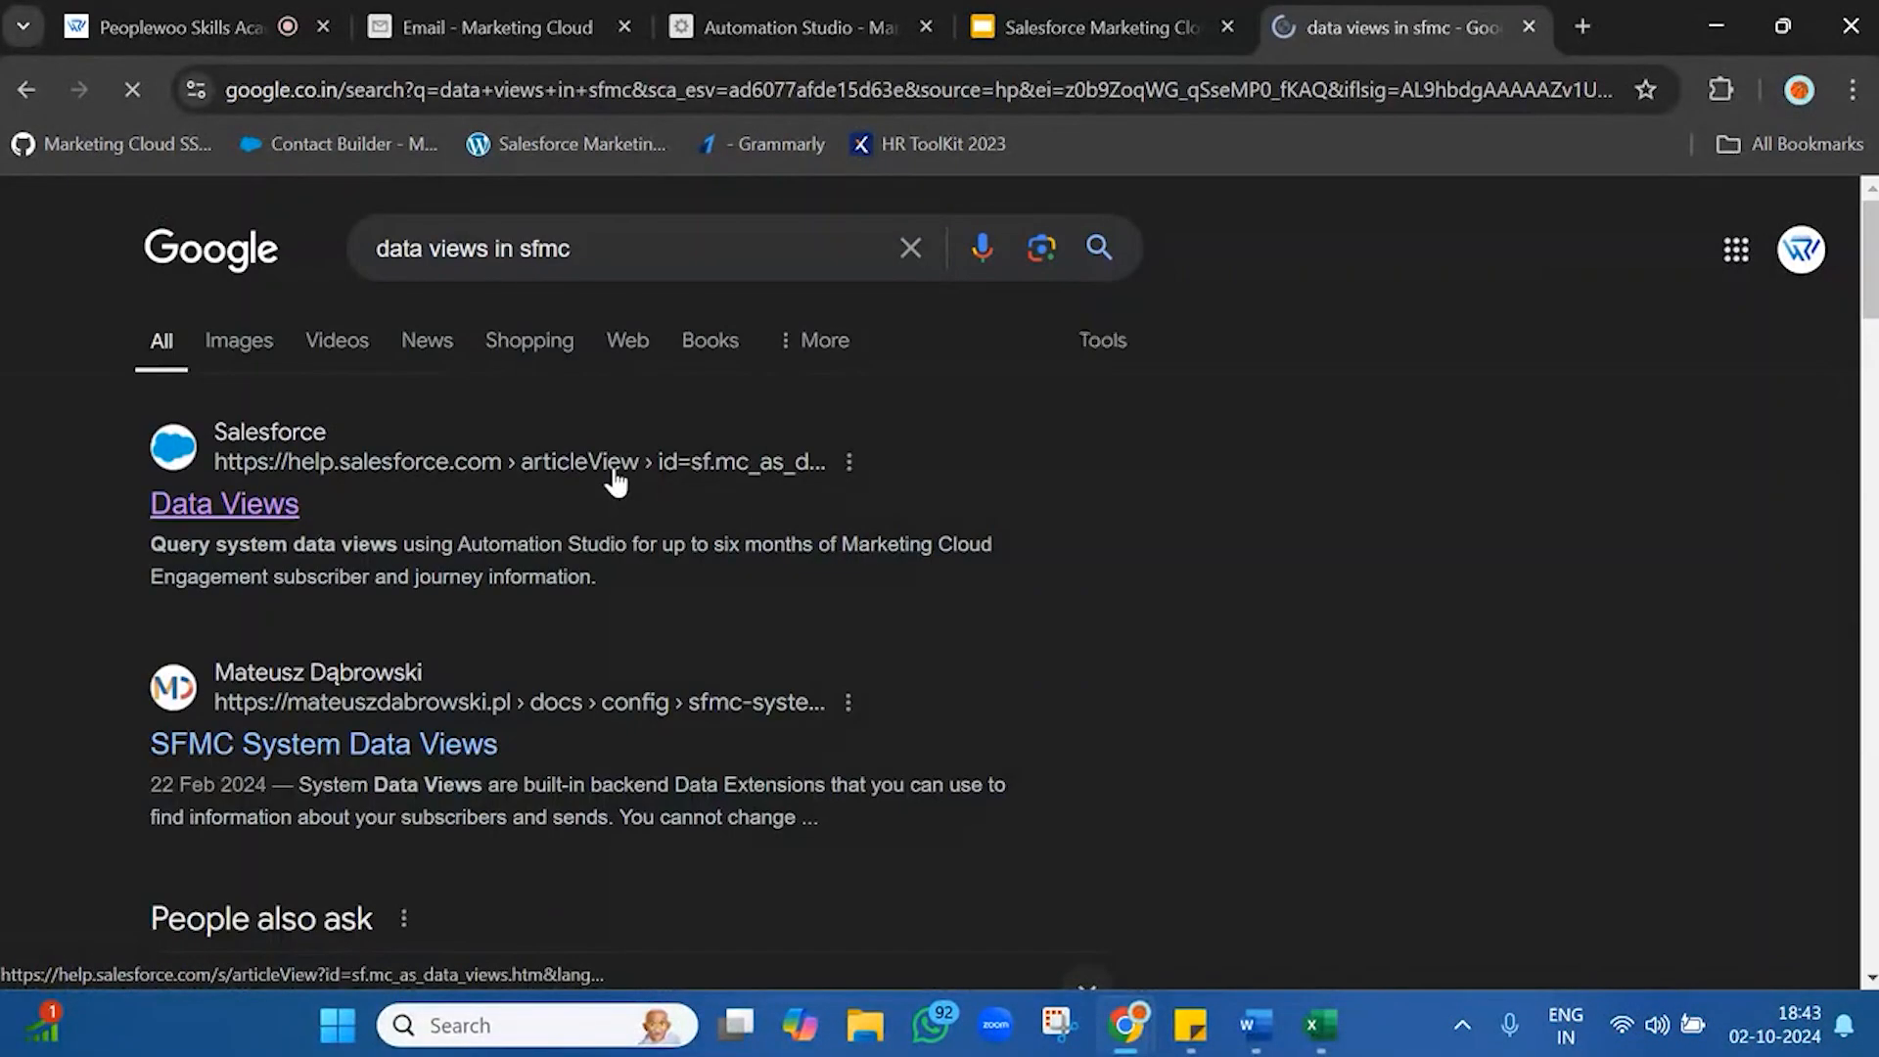
left_click(240, 507)
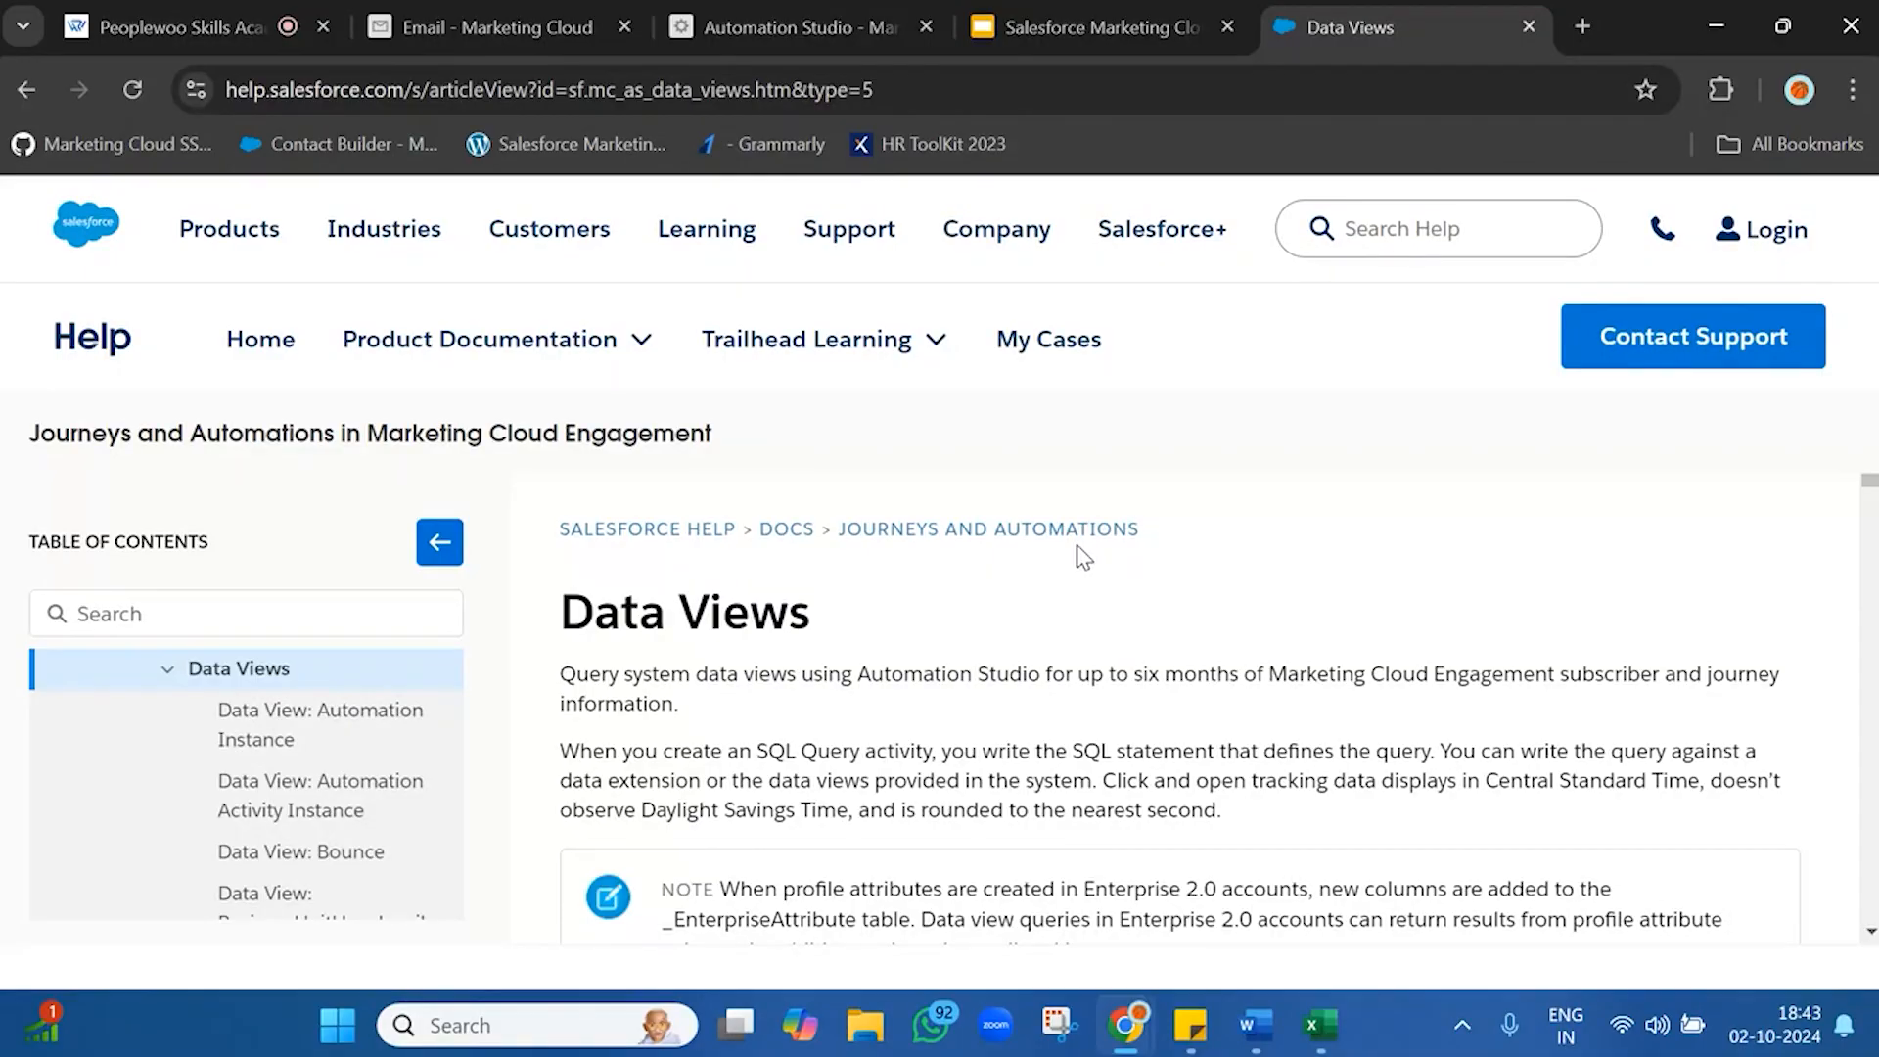
- Skim the Data Views article's introduction, its notes and the first data views in the list
scroll(1027, 637, "down", 10)
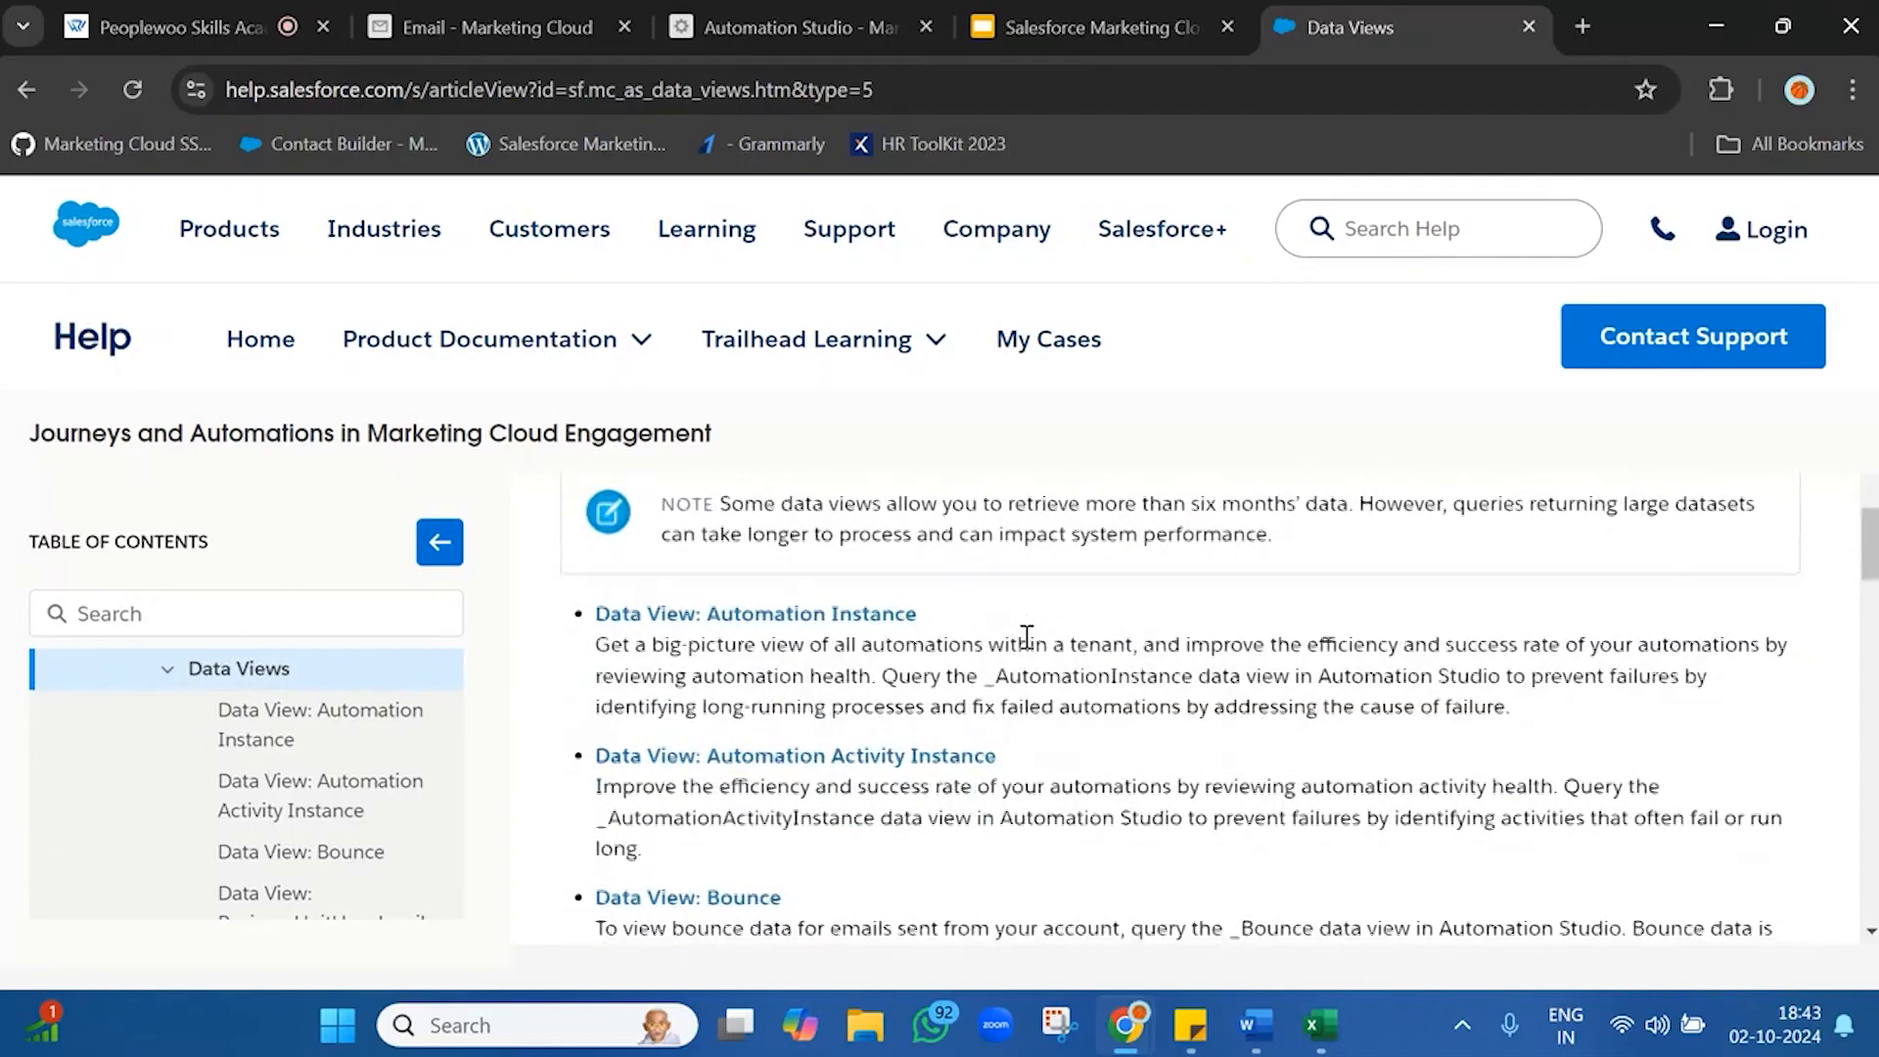
scroll(1026, 637, "up", 10)
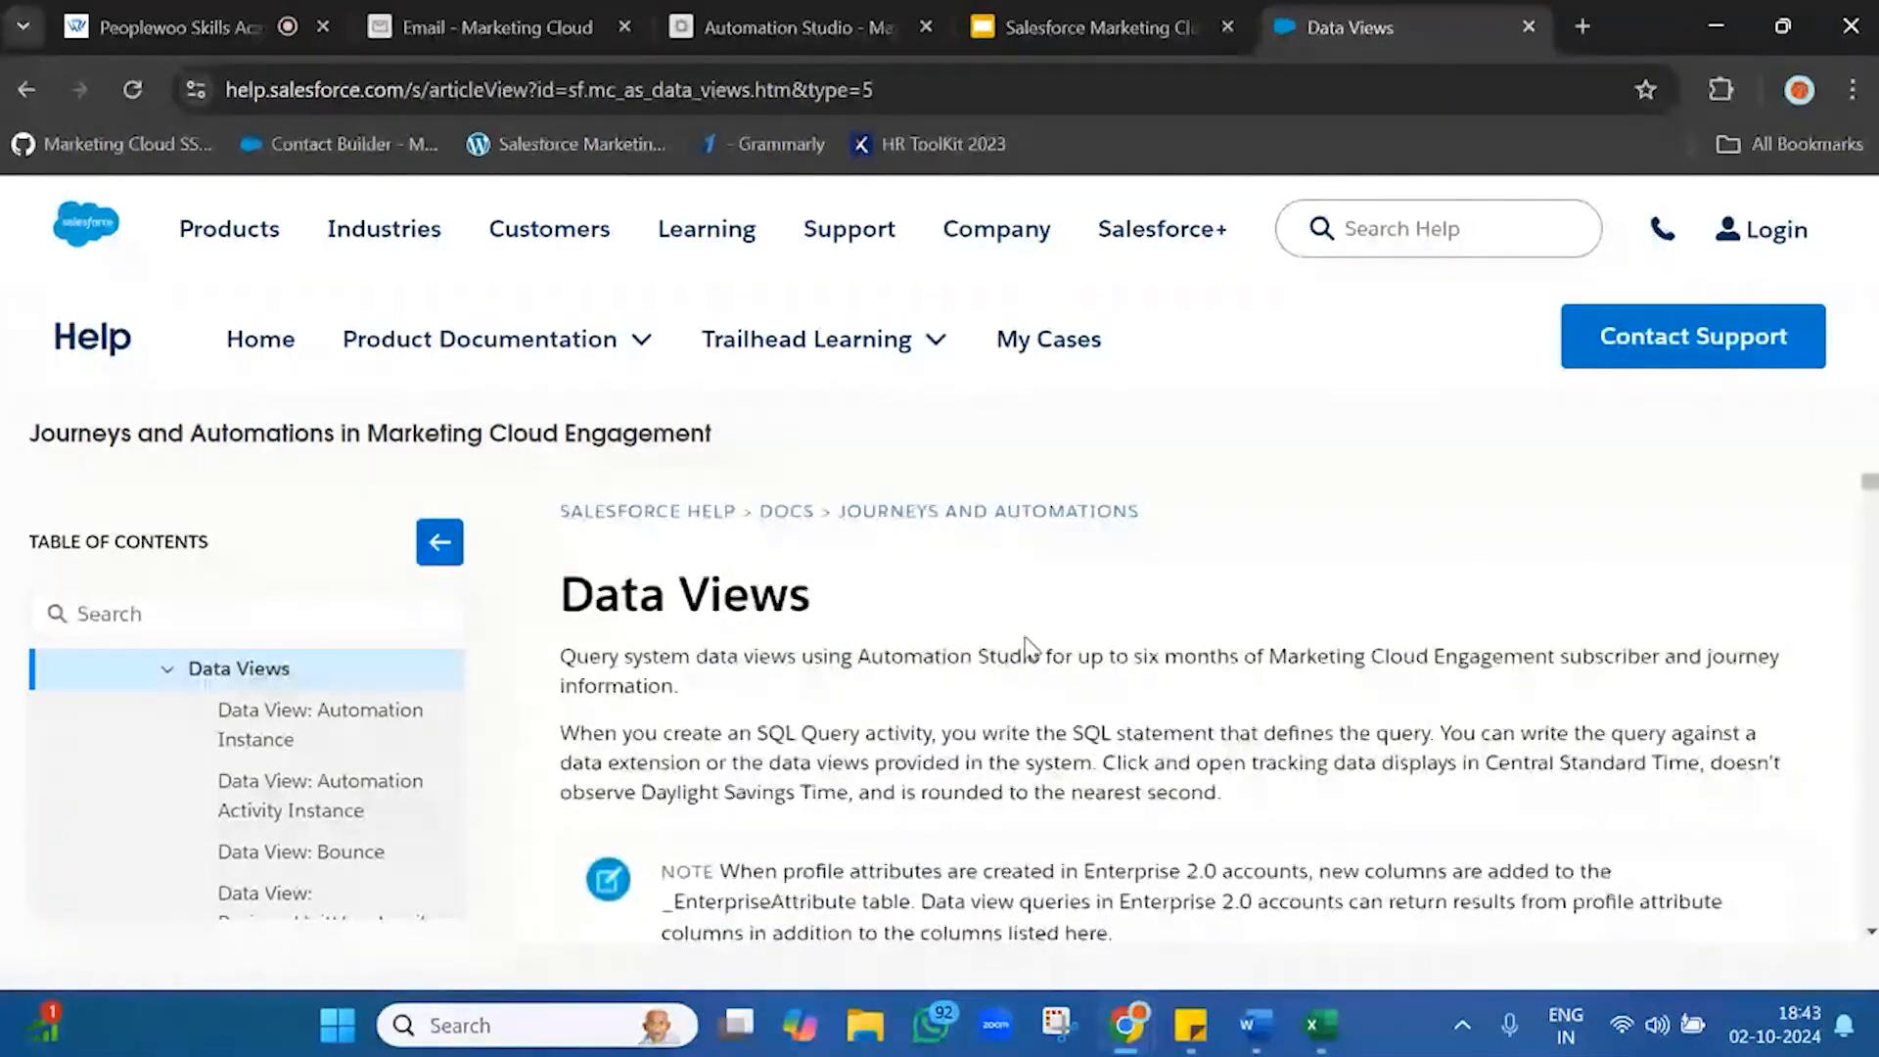
left_click(949, 89)
left_click_drag(949, 89, 930, 89)
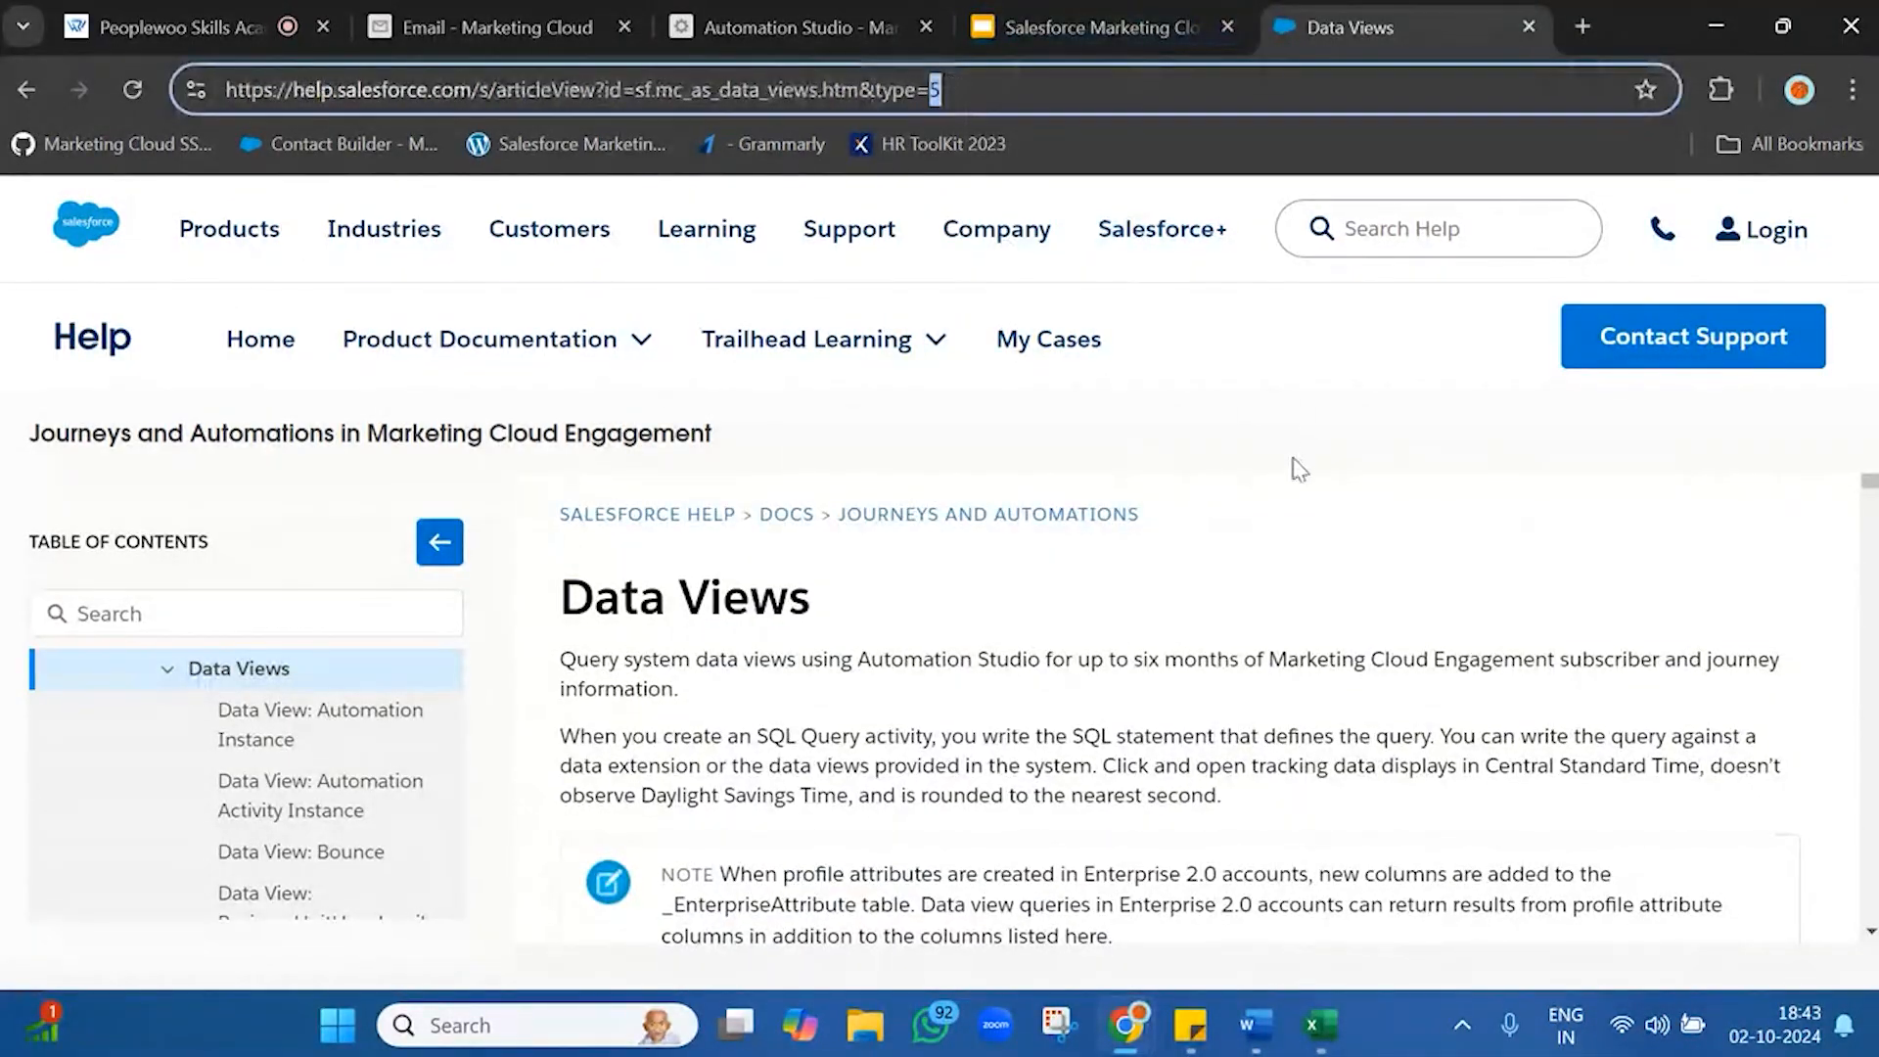
left_click(1310, 513)
scroll(1309, 513, "down", 8)
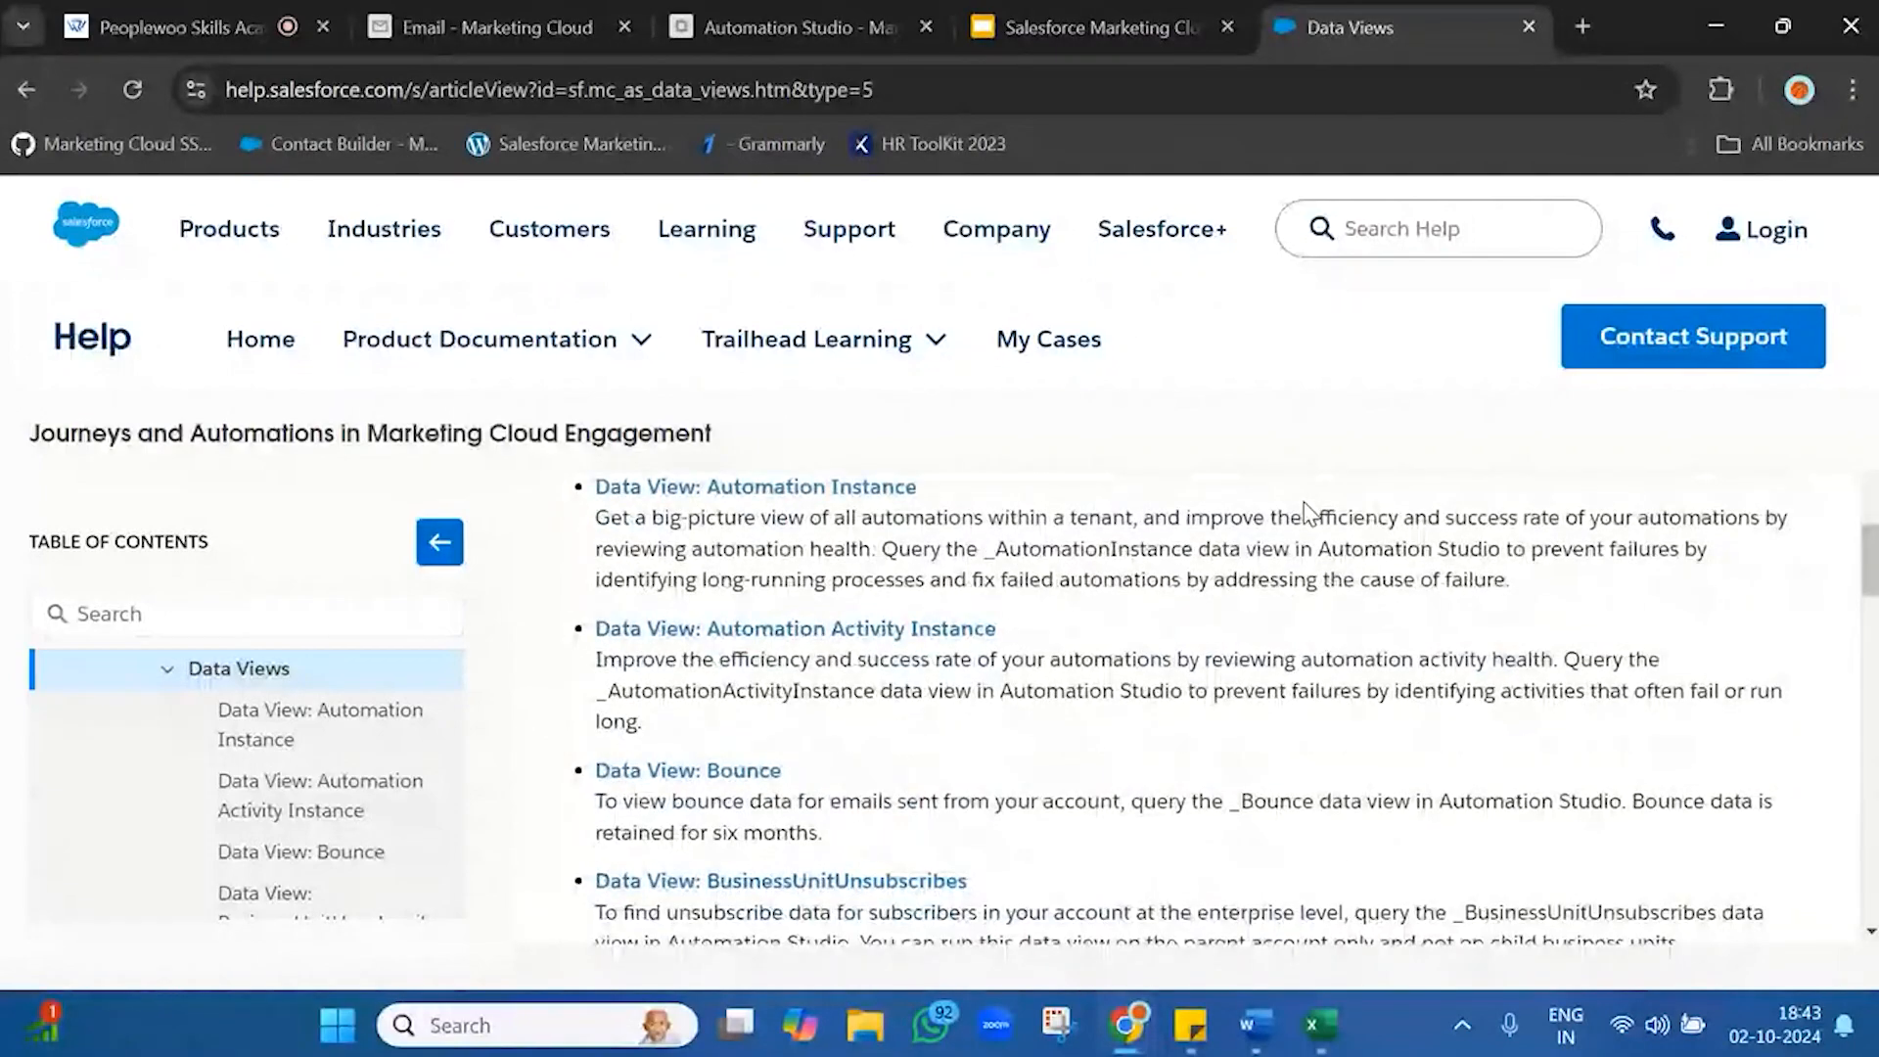
scroll(1132, 714, "down", 3)
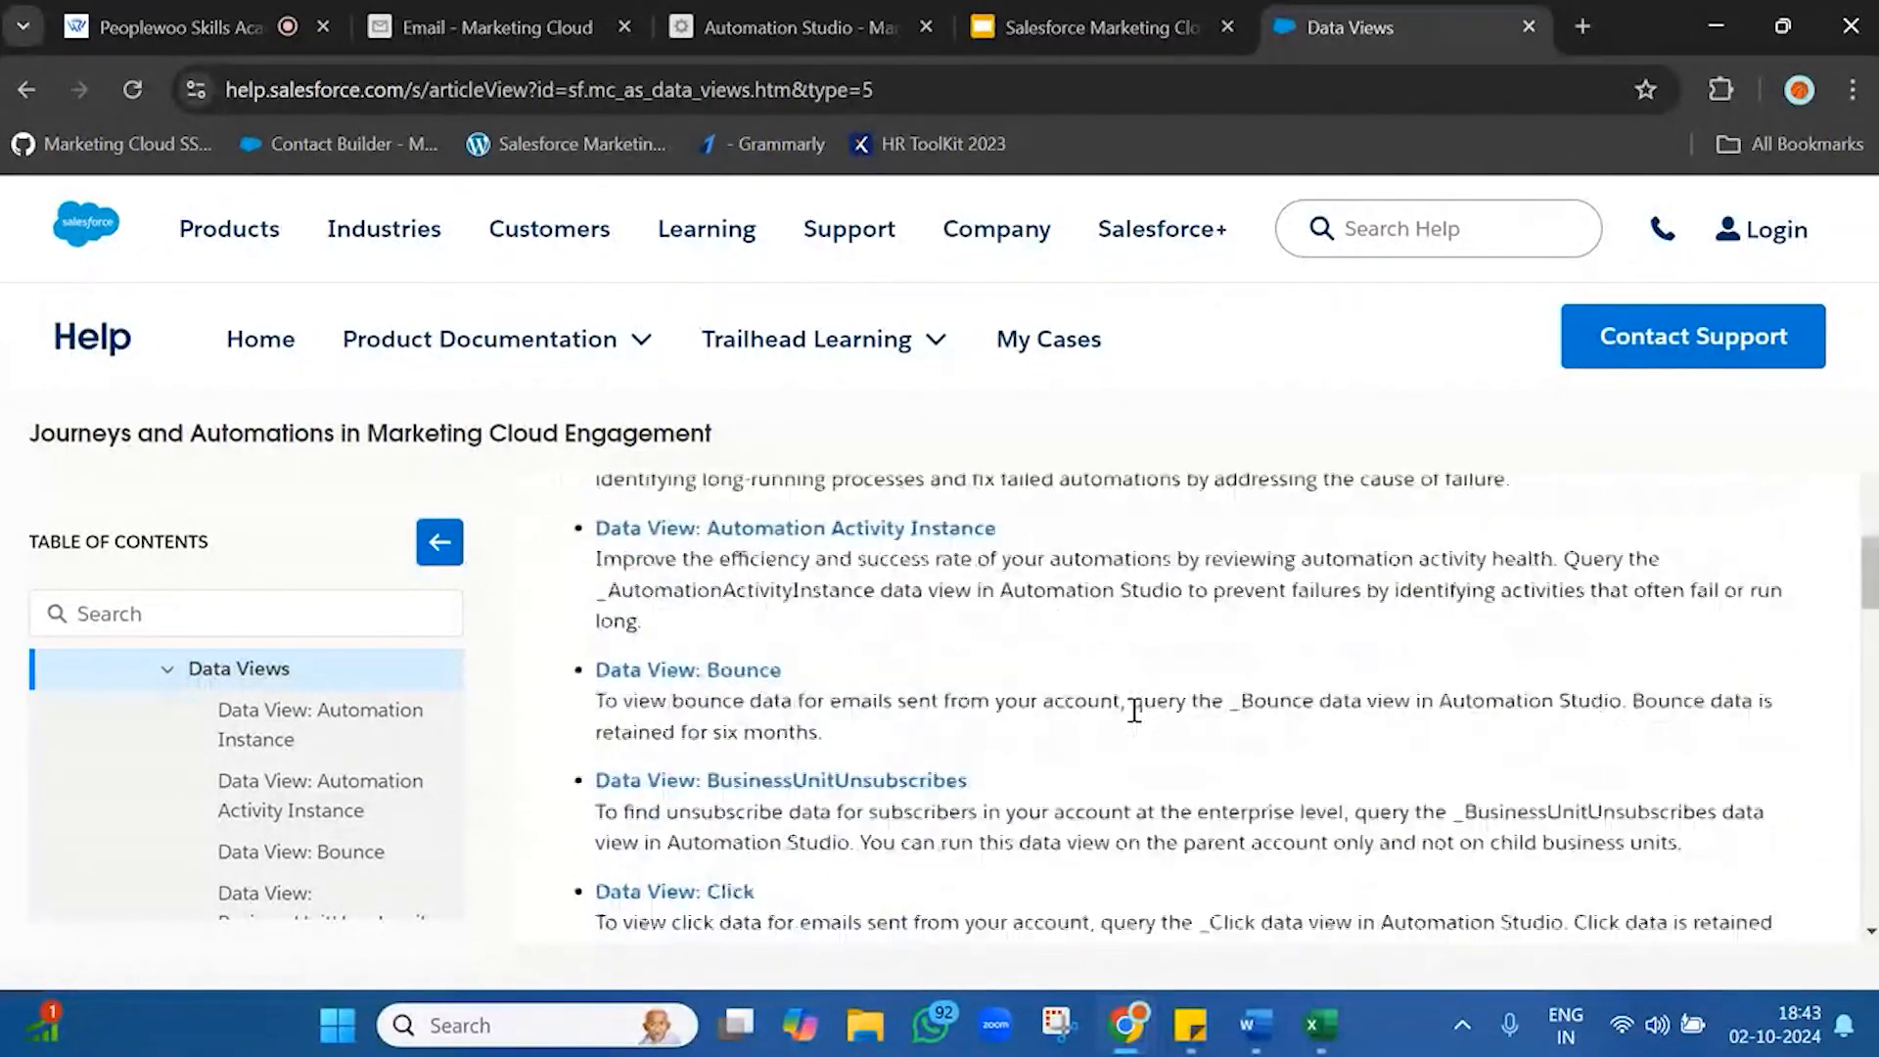
scroll(1131, 713, "down", 2)
scroll(1130, 715, "up", 3)
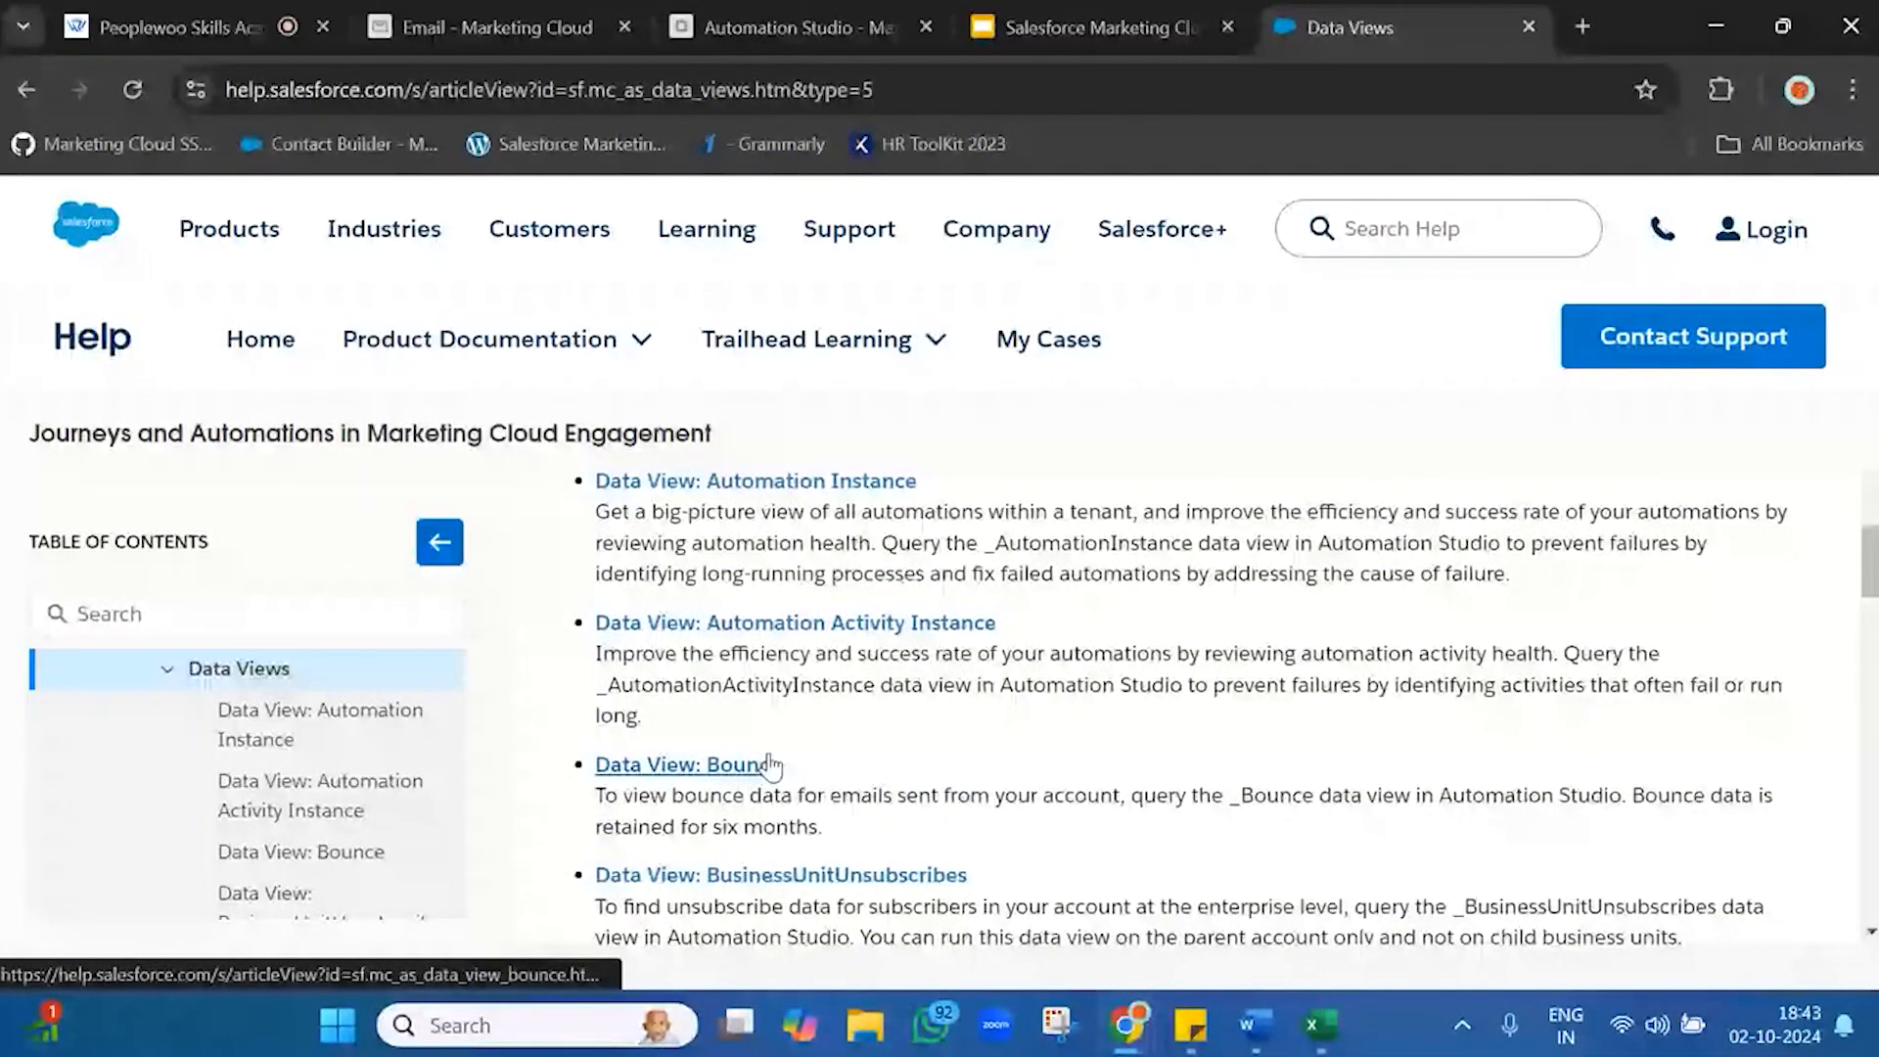
- Review the Bounce, BusinessUnitUnsubscribes, Click and Complaint data views, highlighting each entry while reading
double_click(847, 791)
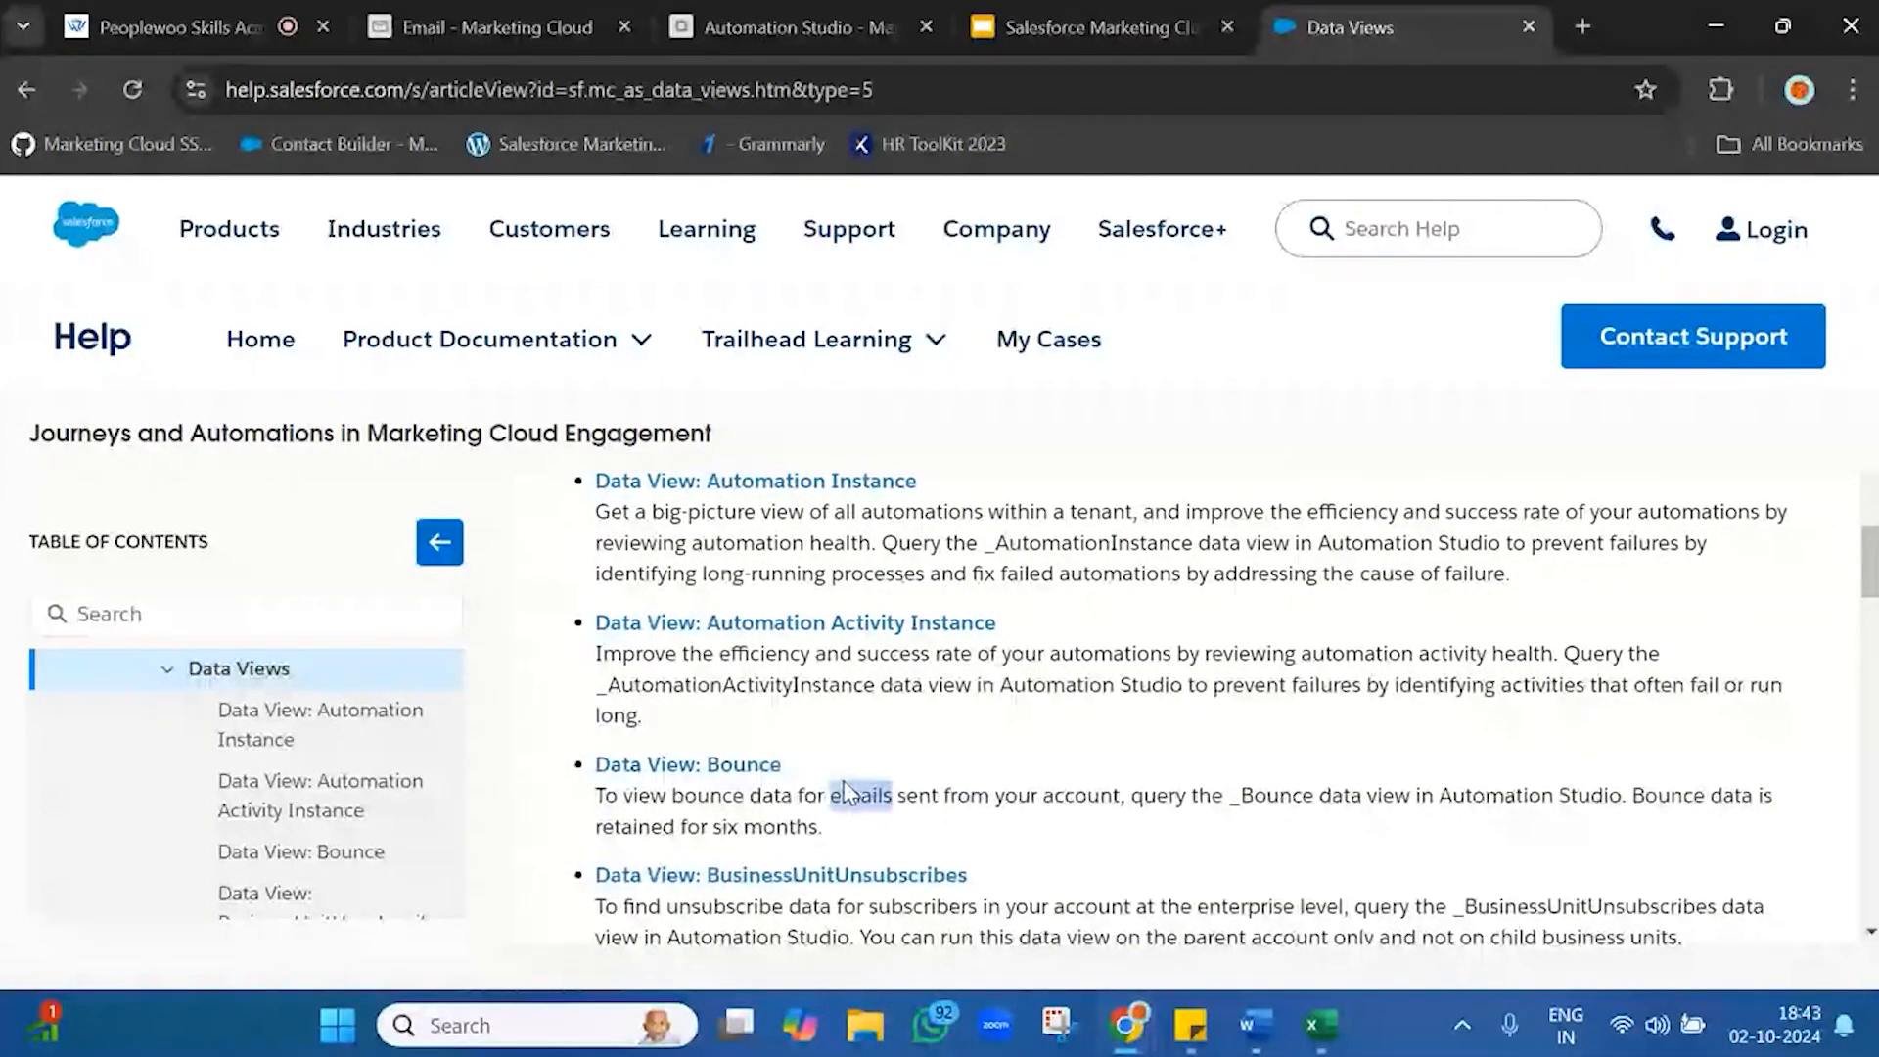
triple_click(848, 793)
scroll(848, 791, "down", 2)
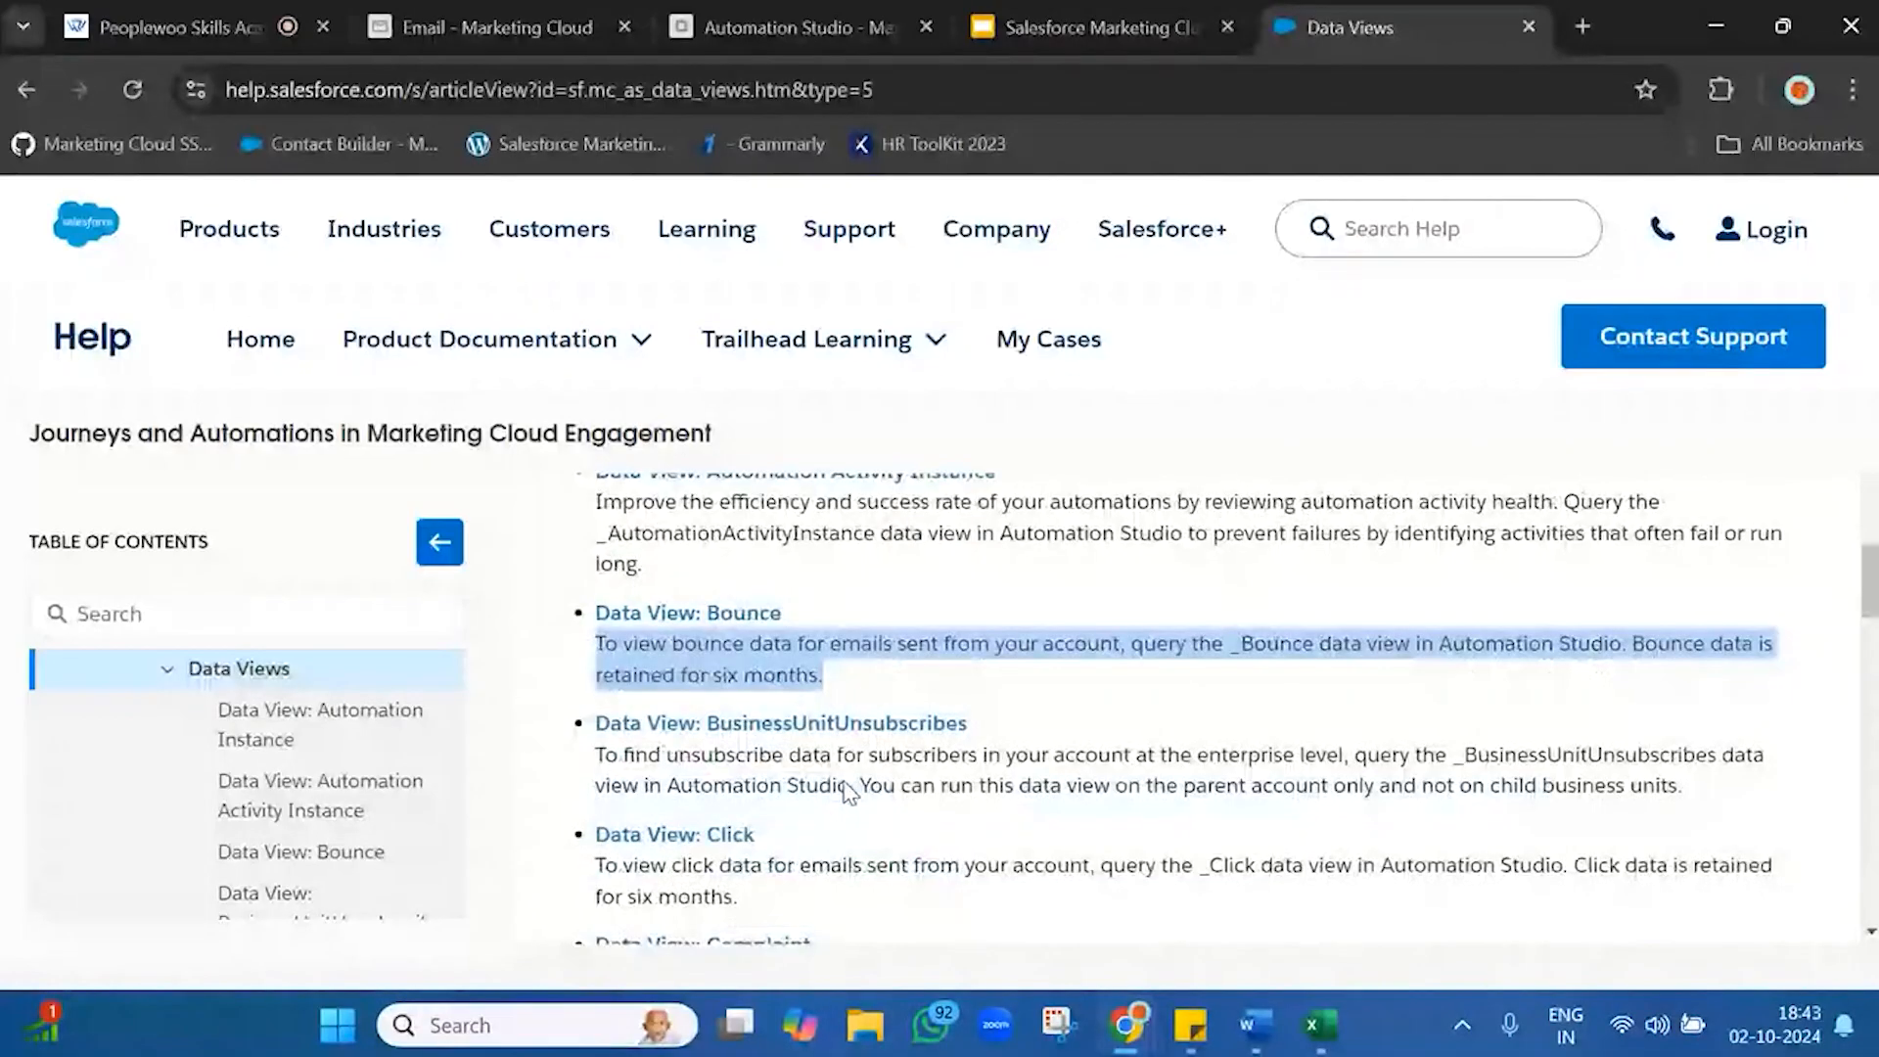
triple_click(1020, 721)
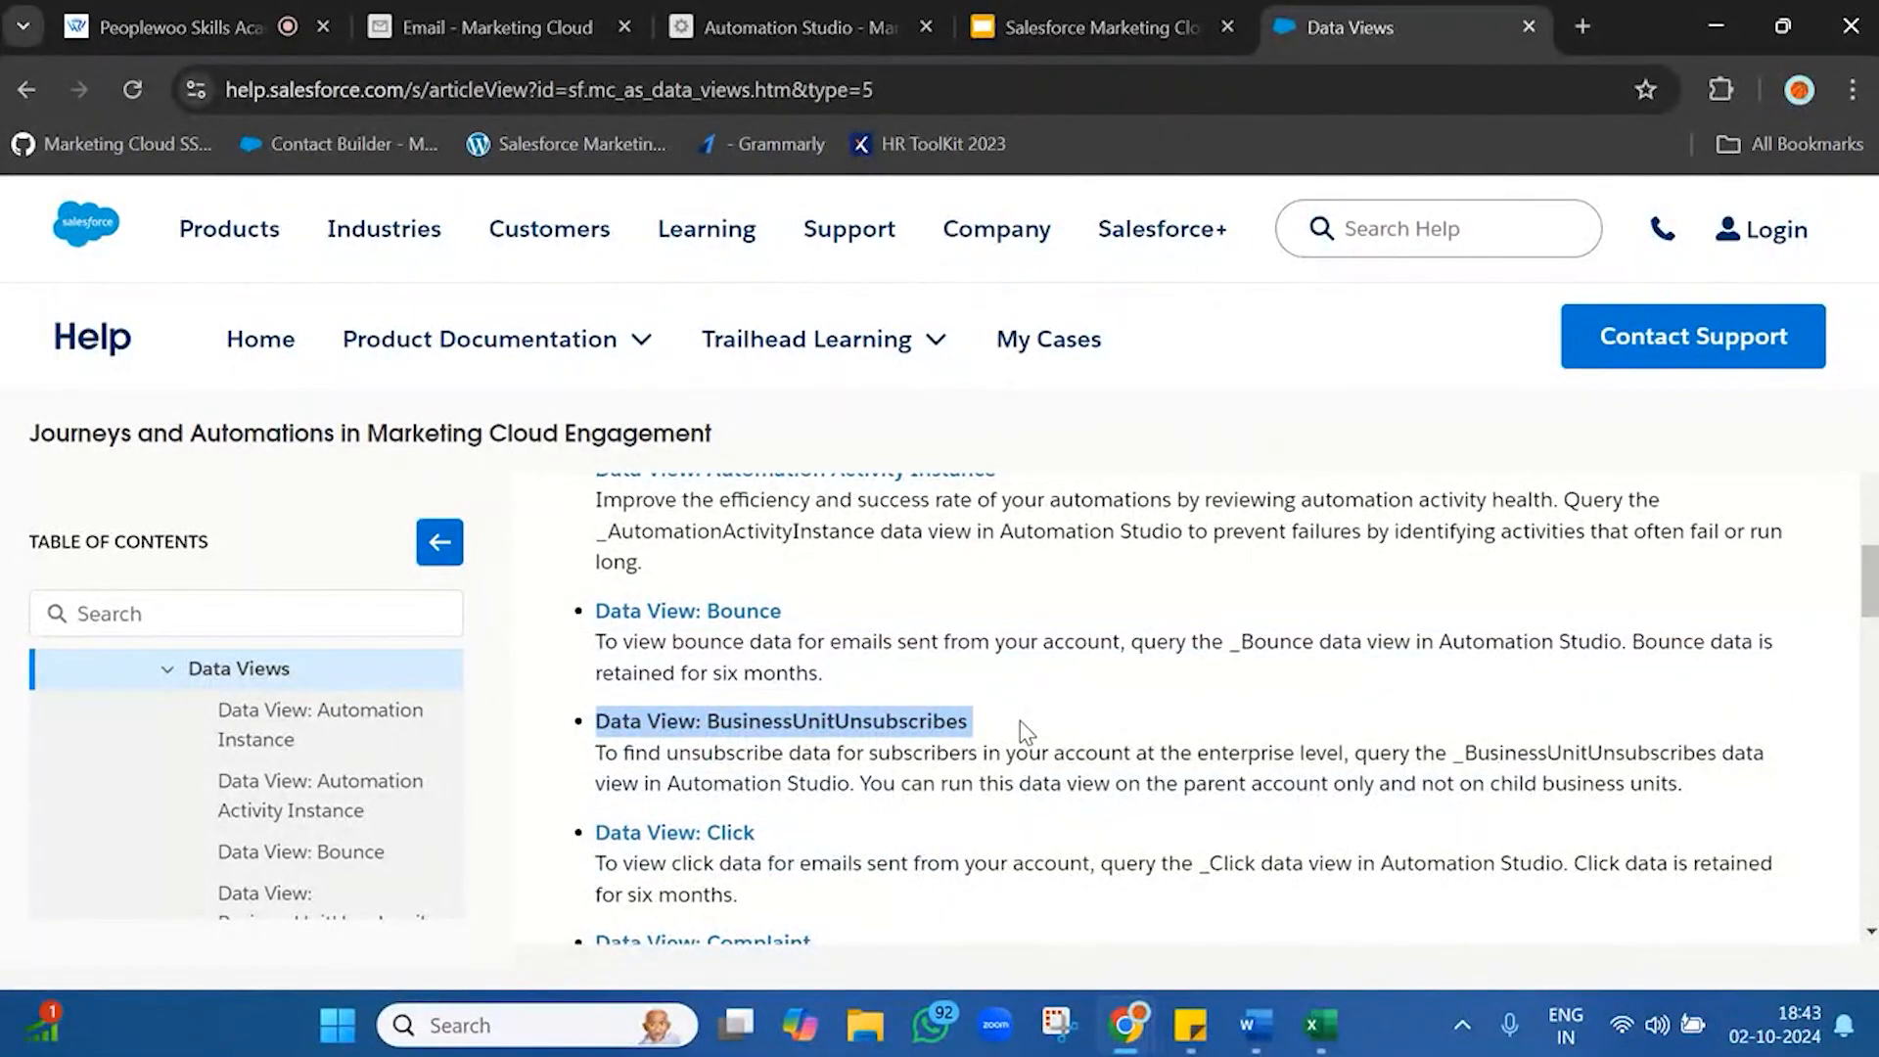
scroll(1020, 721, "down", 2)
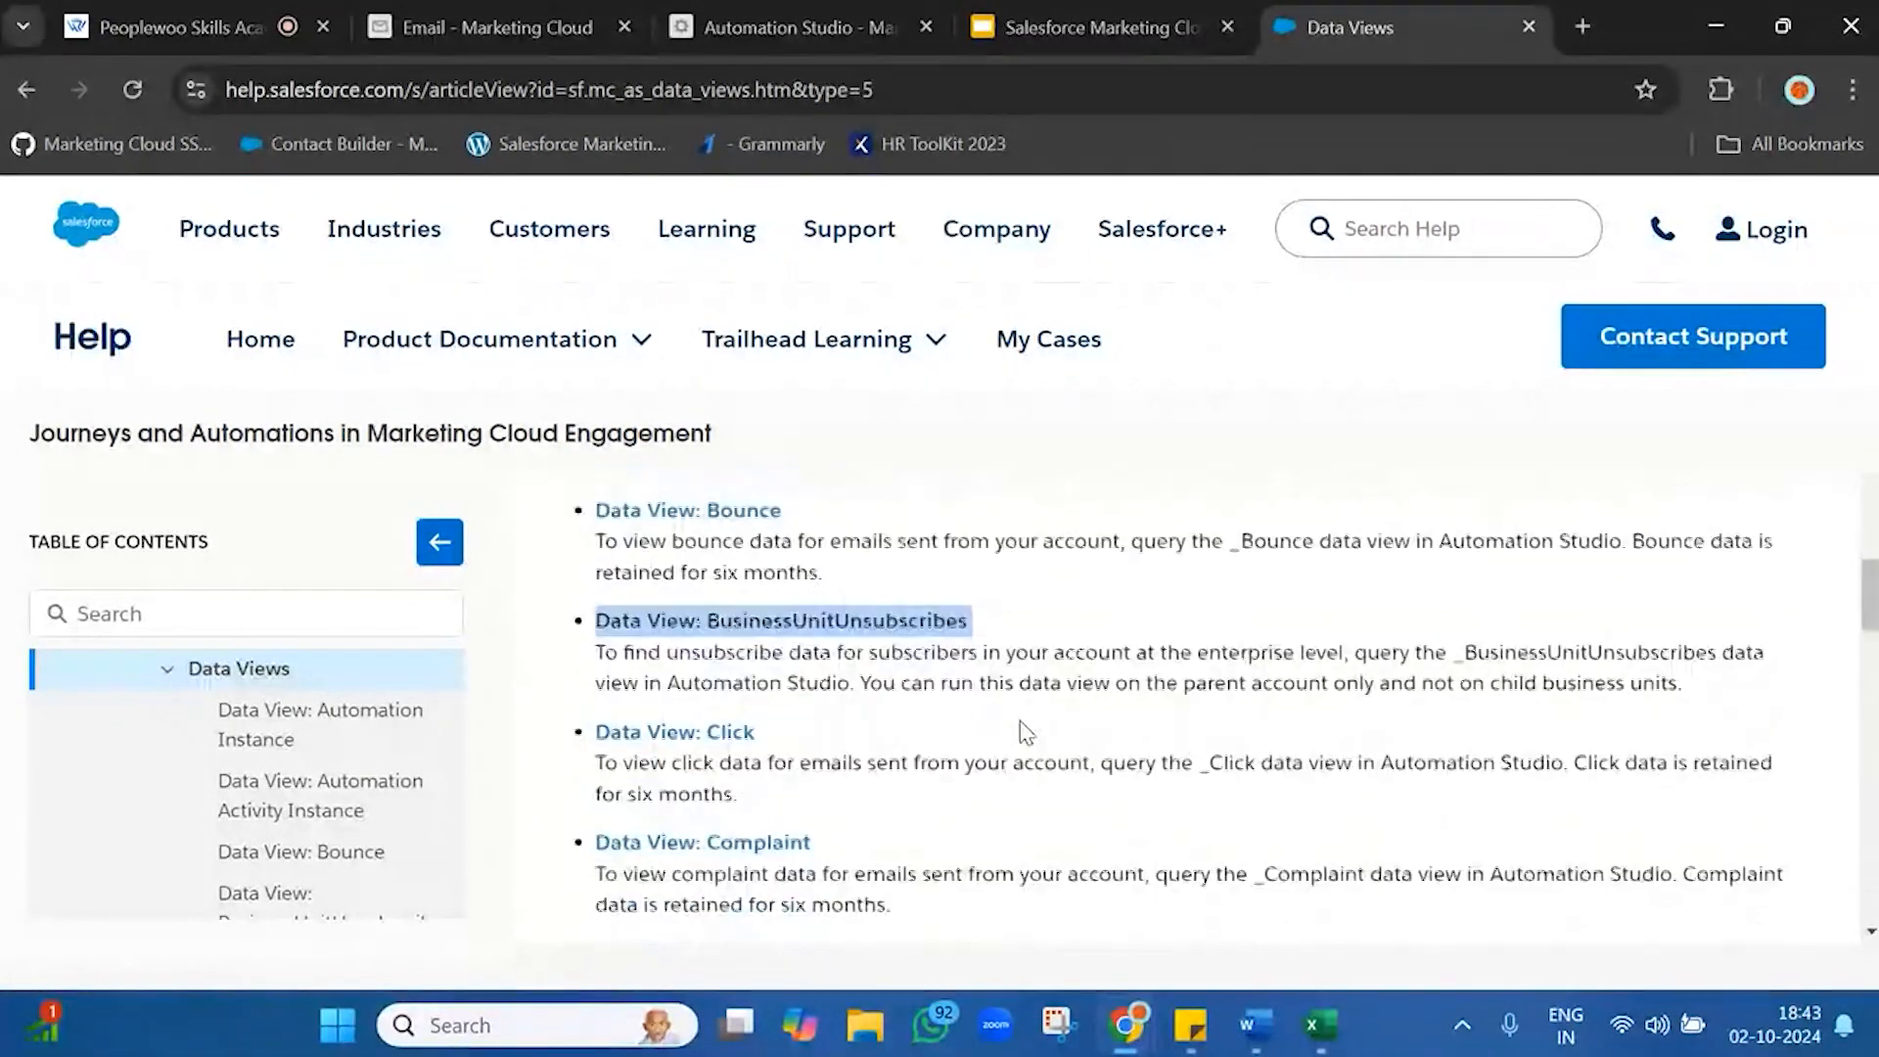
triple_click(905, 702)
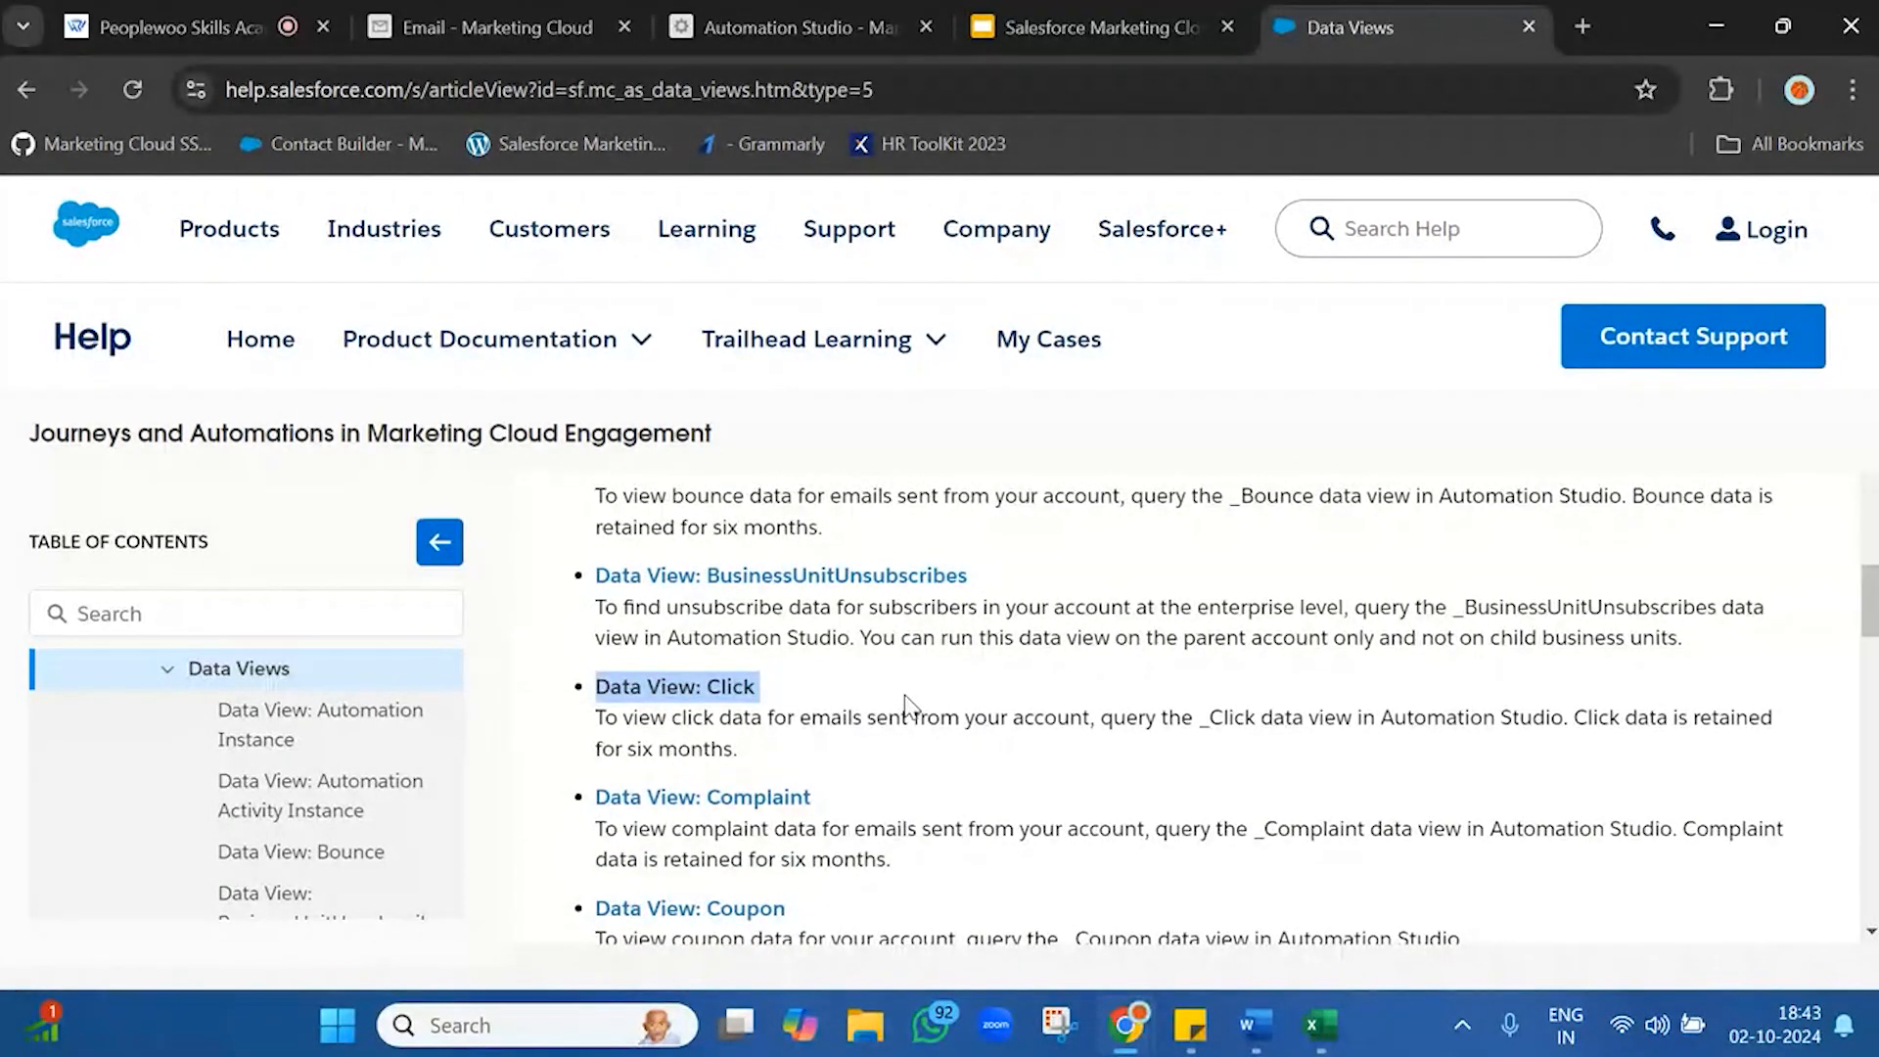
scroll(906, 703, "down", 3)
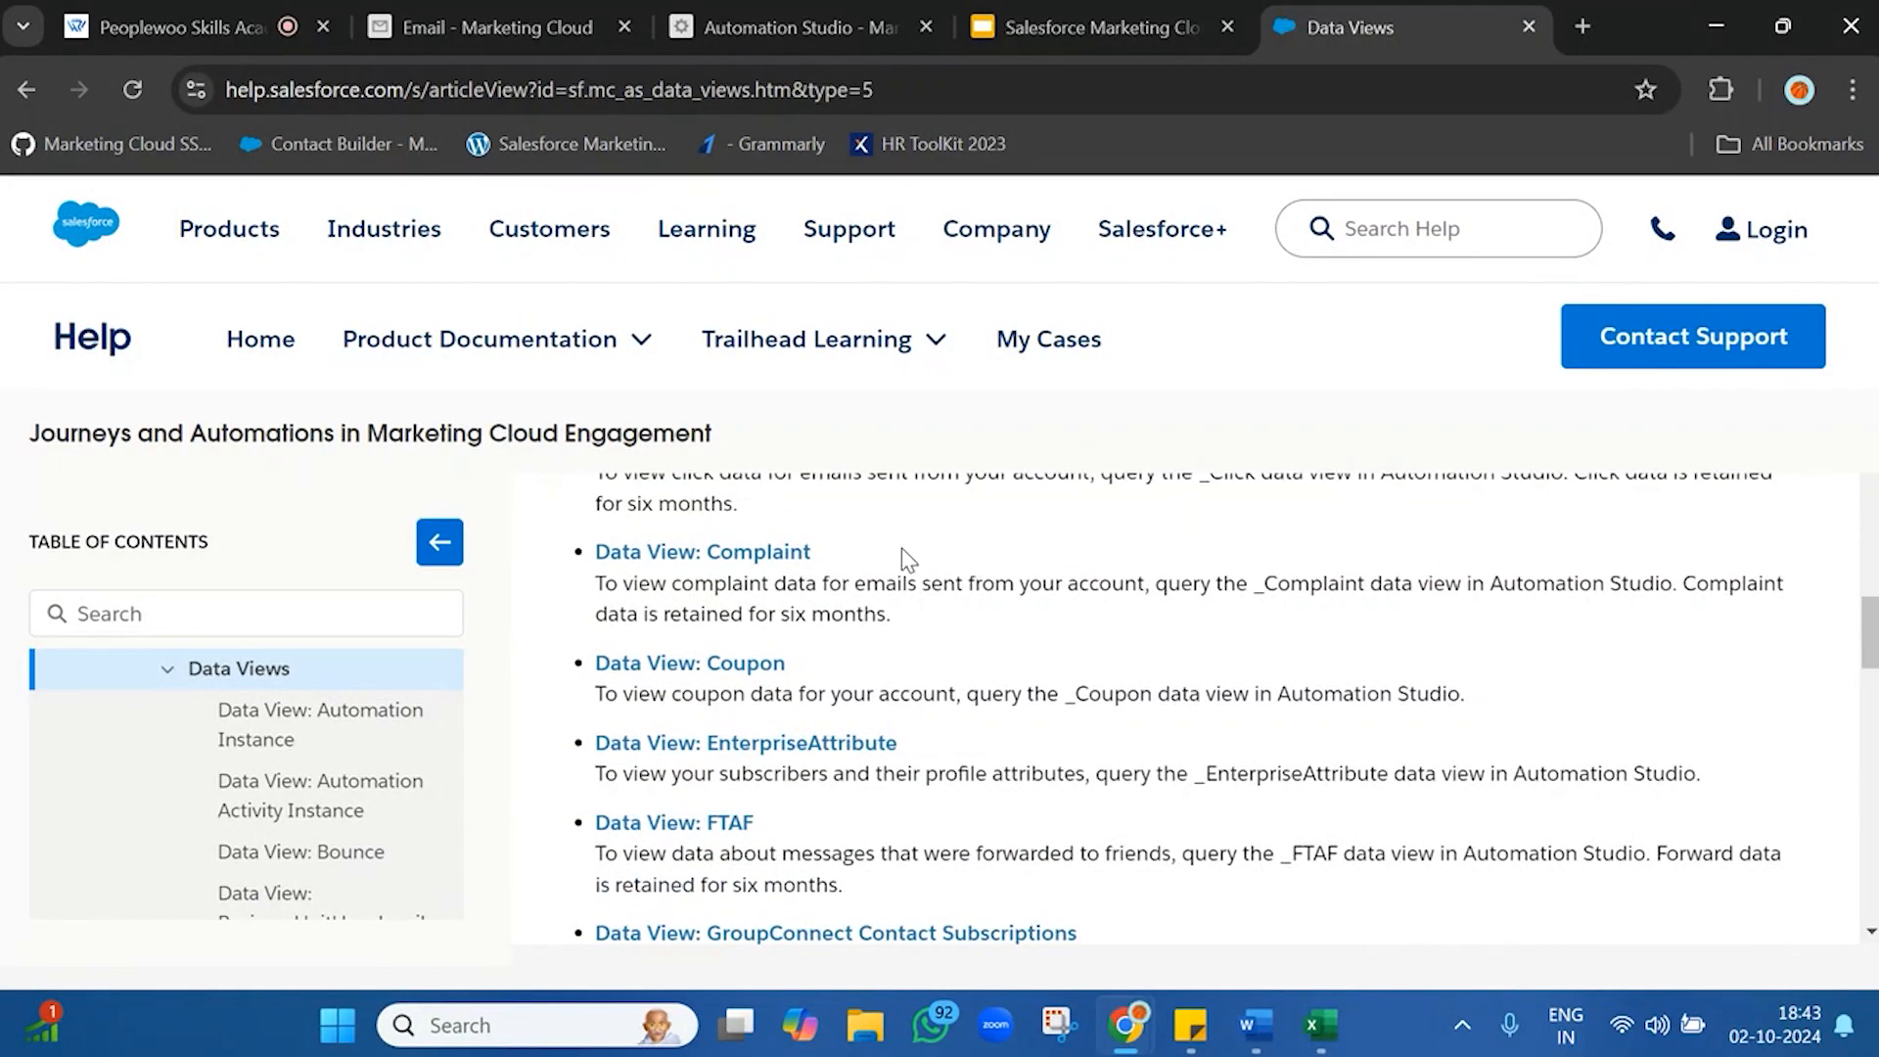
triple_click(909, 560)
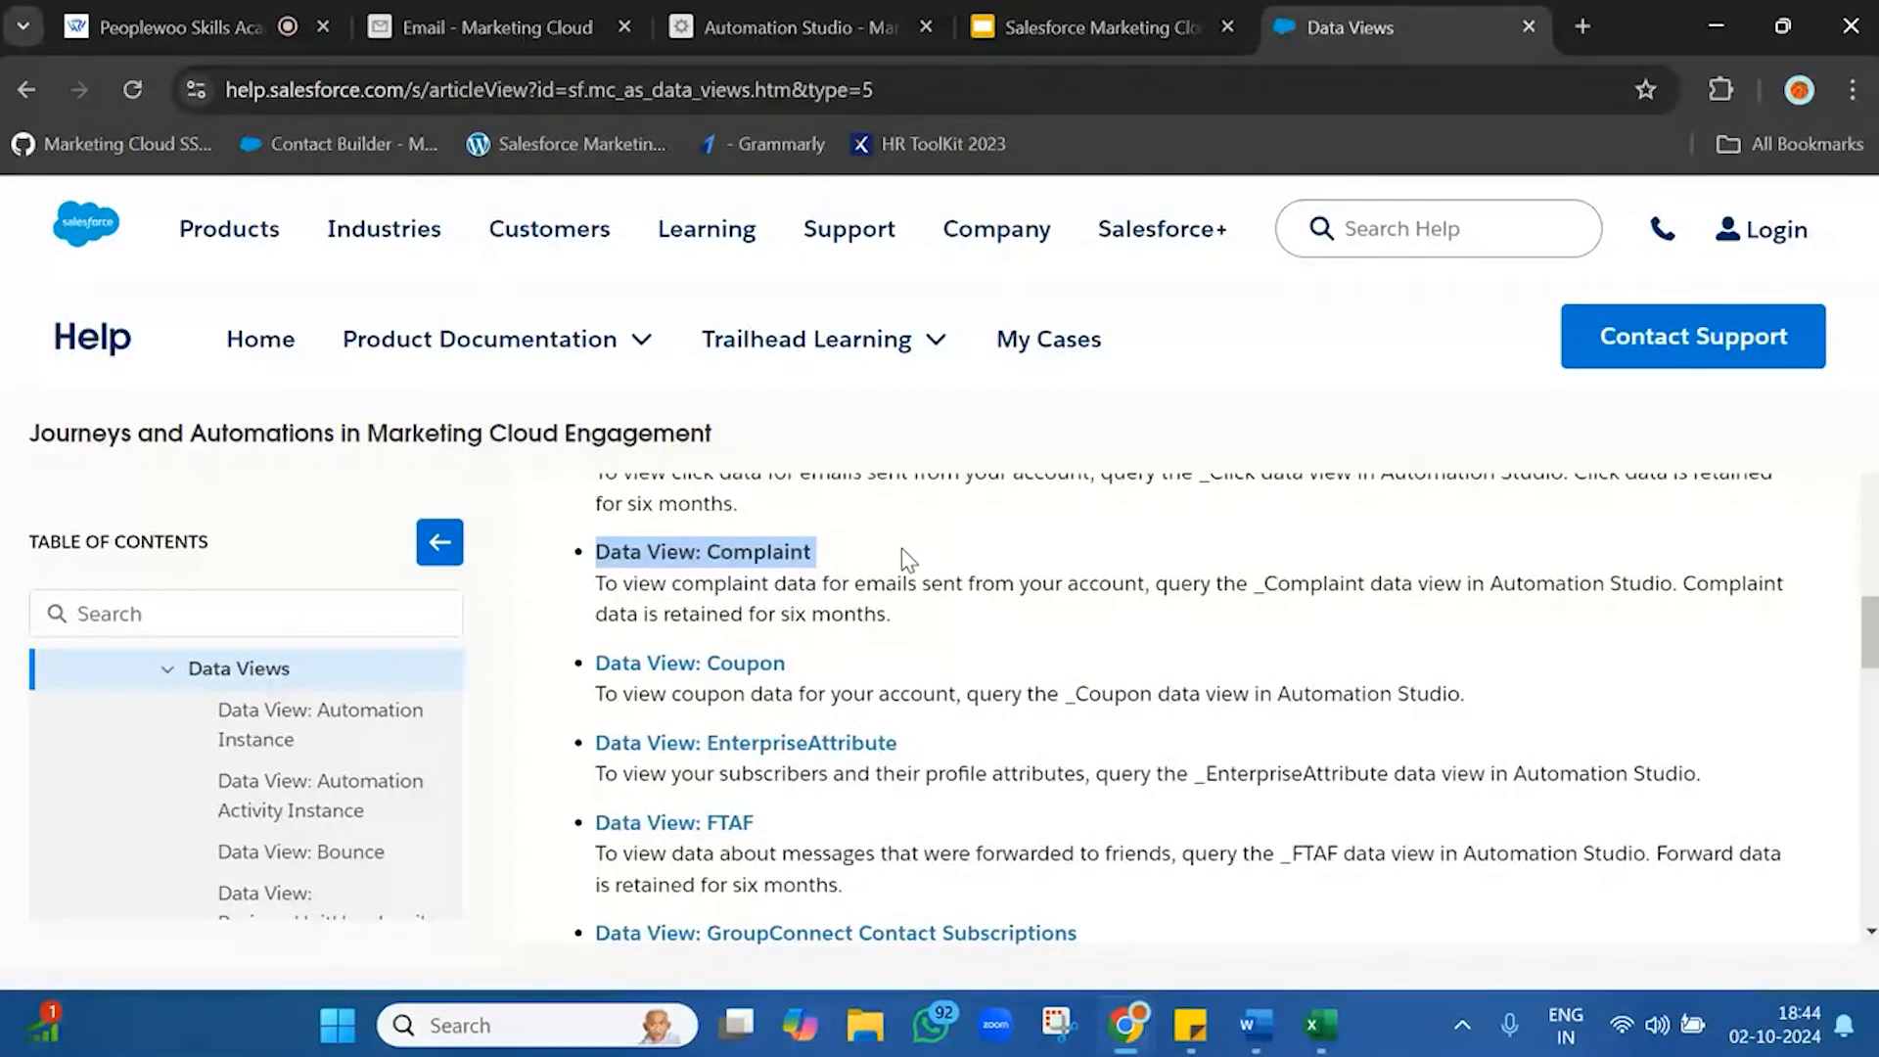
- Review the FTAF, Job, ListSubscribers and Open data views, highlighting each entry's heading
scroll(902, 558, "down", 3)
triple_click(831, 579)
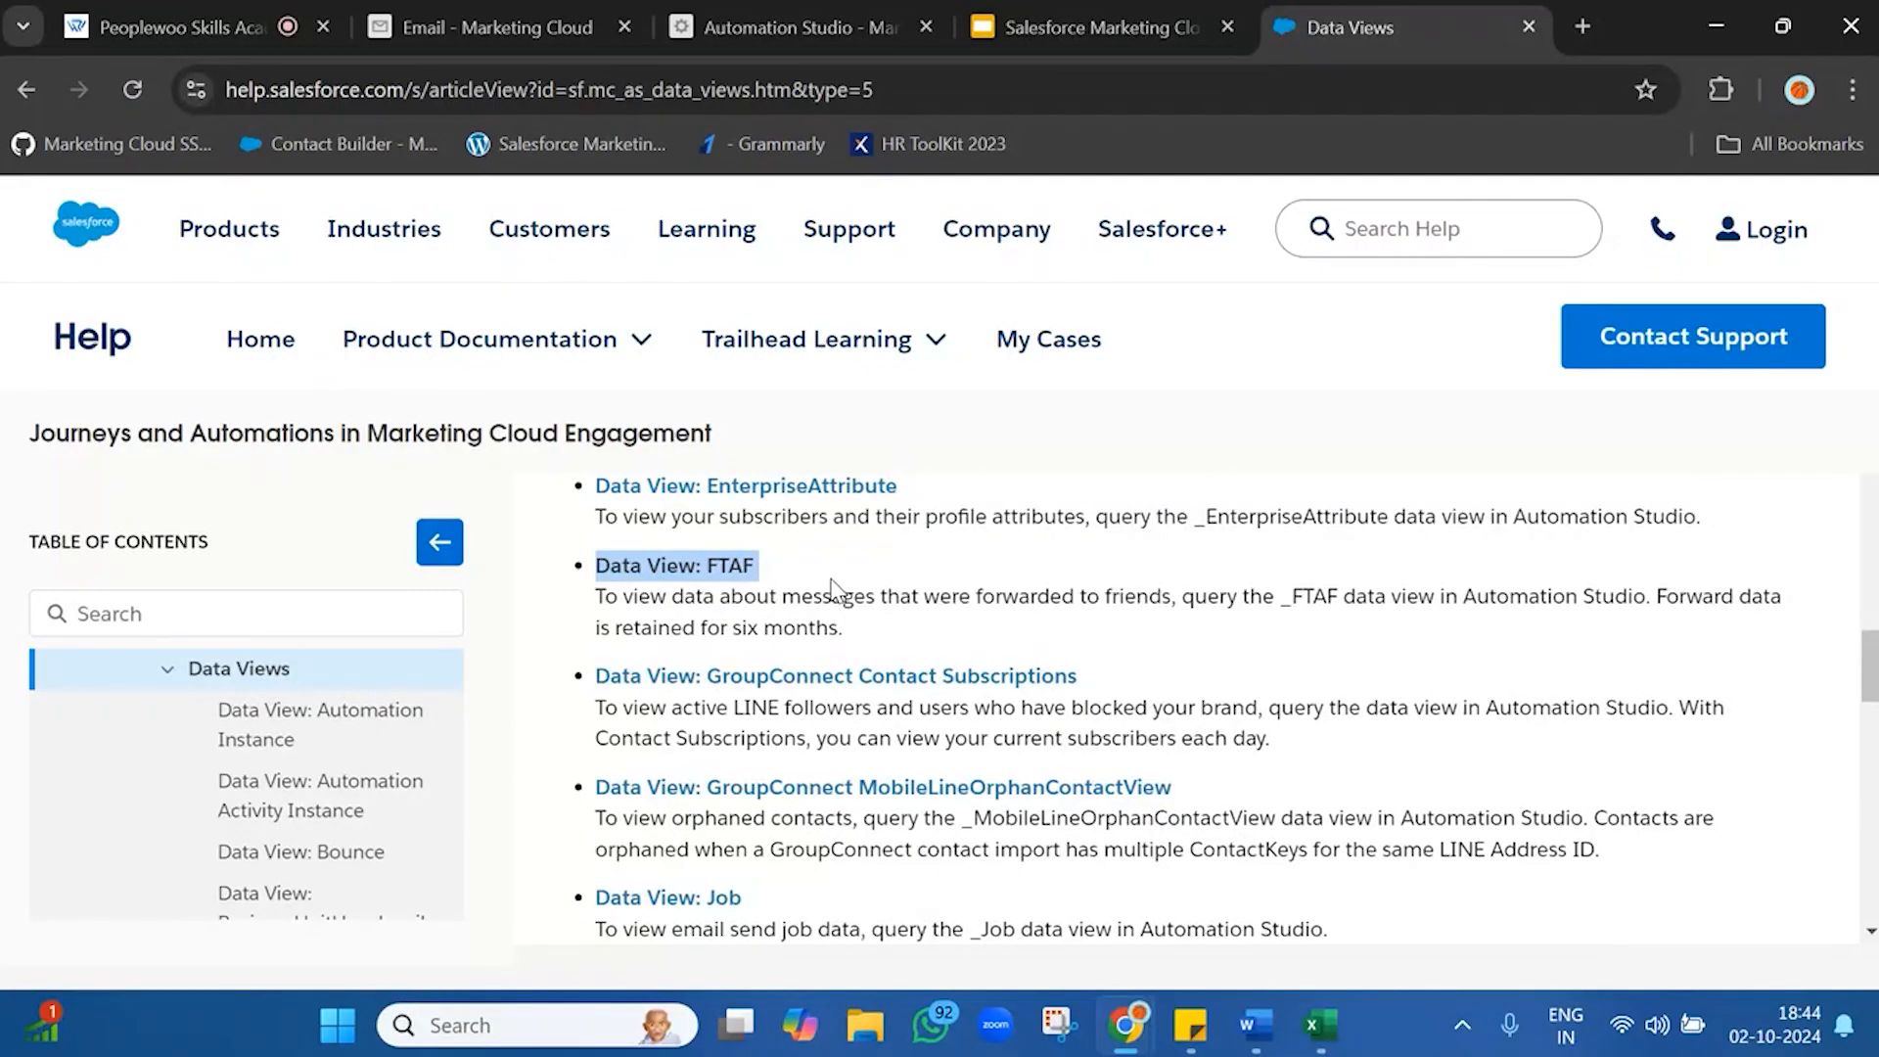
scroll(830, 587, "down", 3)
triple_click(812, 609)
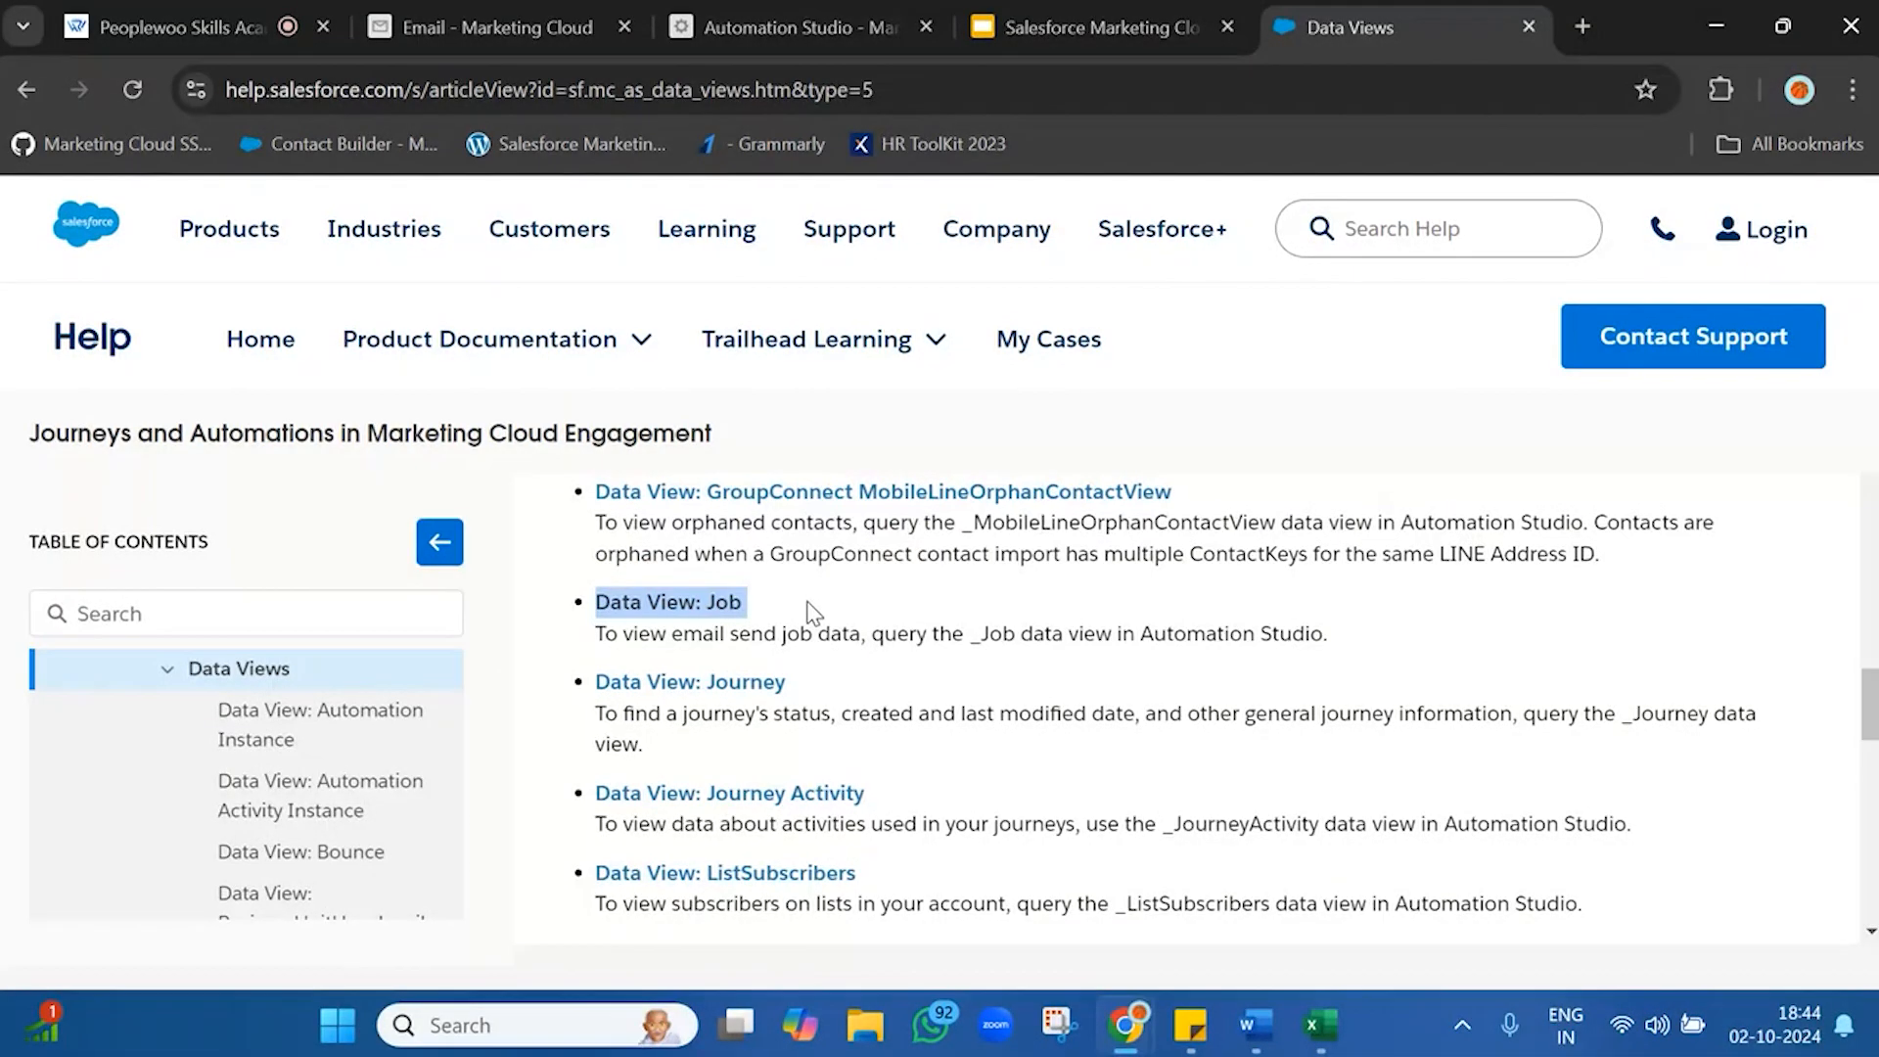
scroll(931, 773, "down", 3)
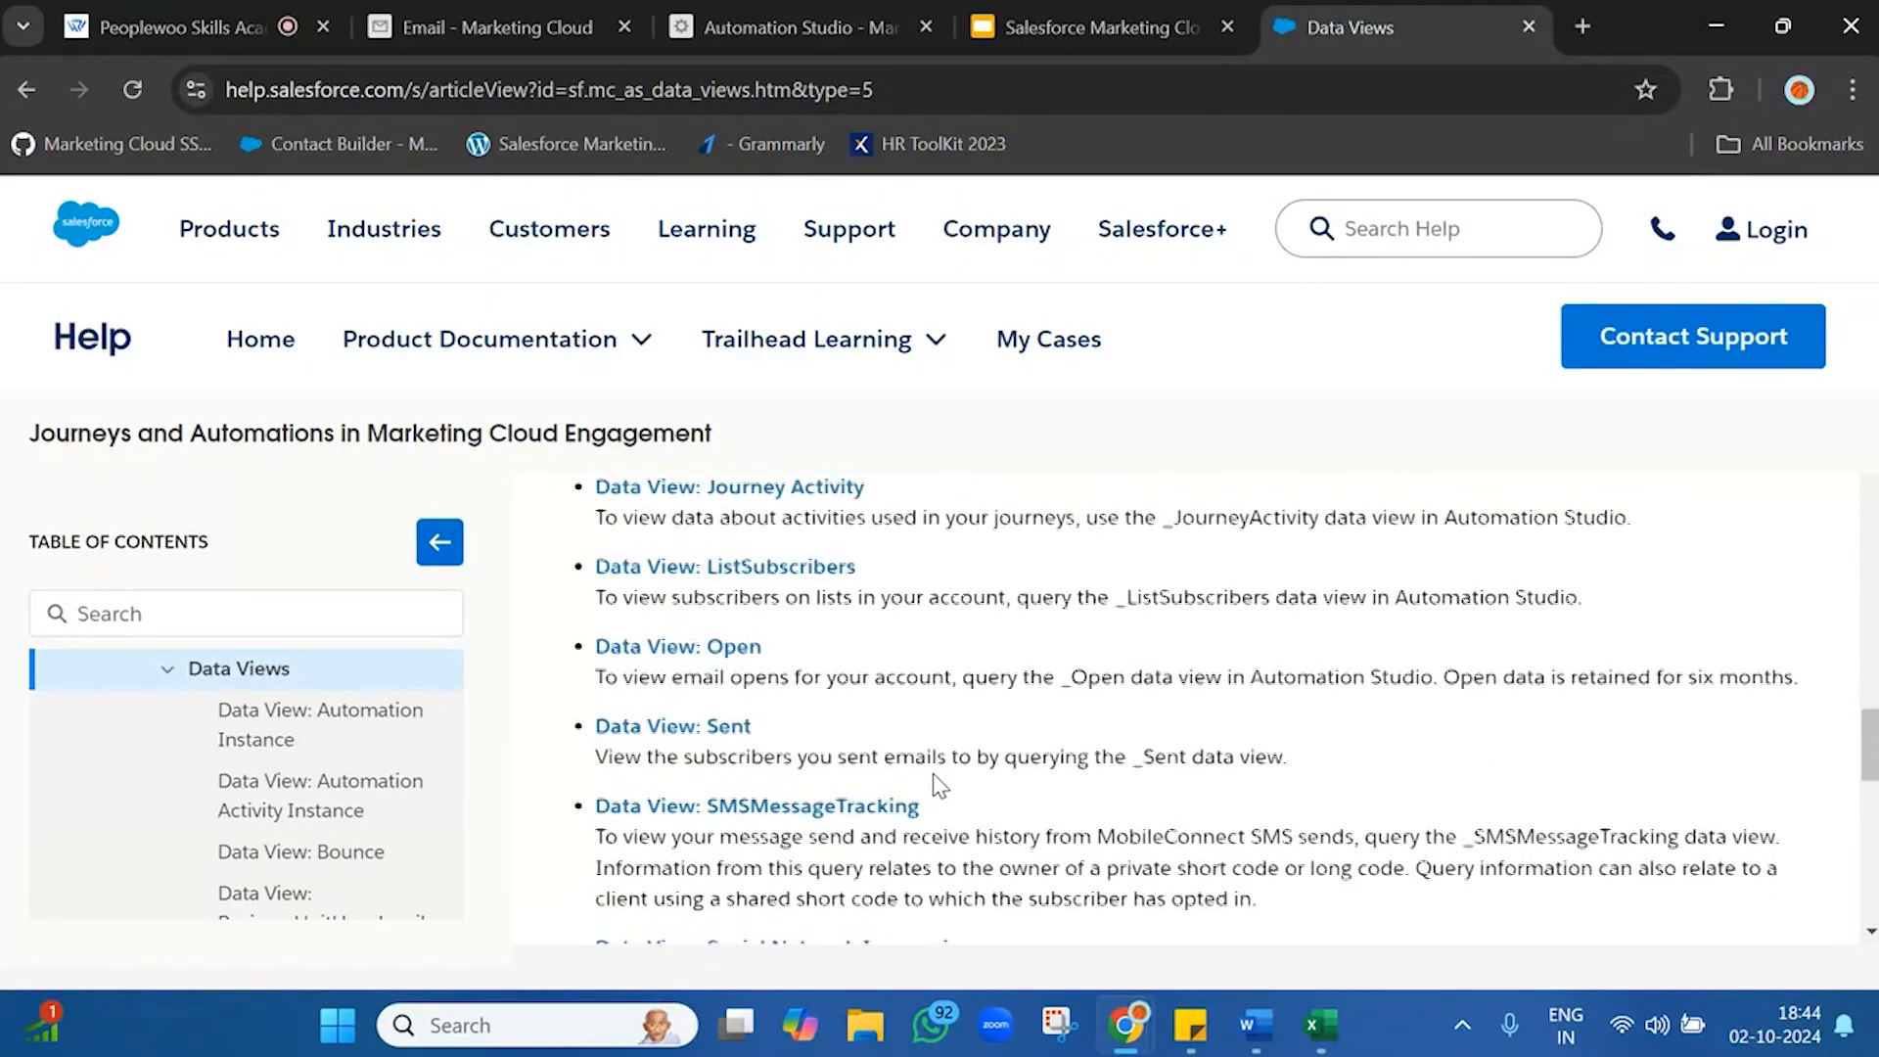
triple_click(886, 561)
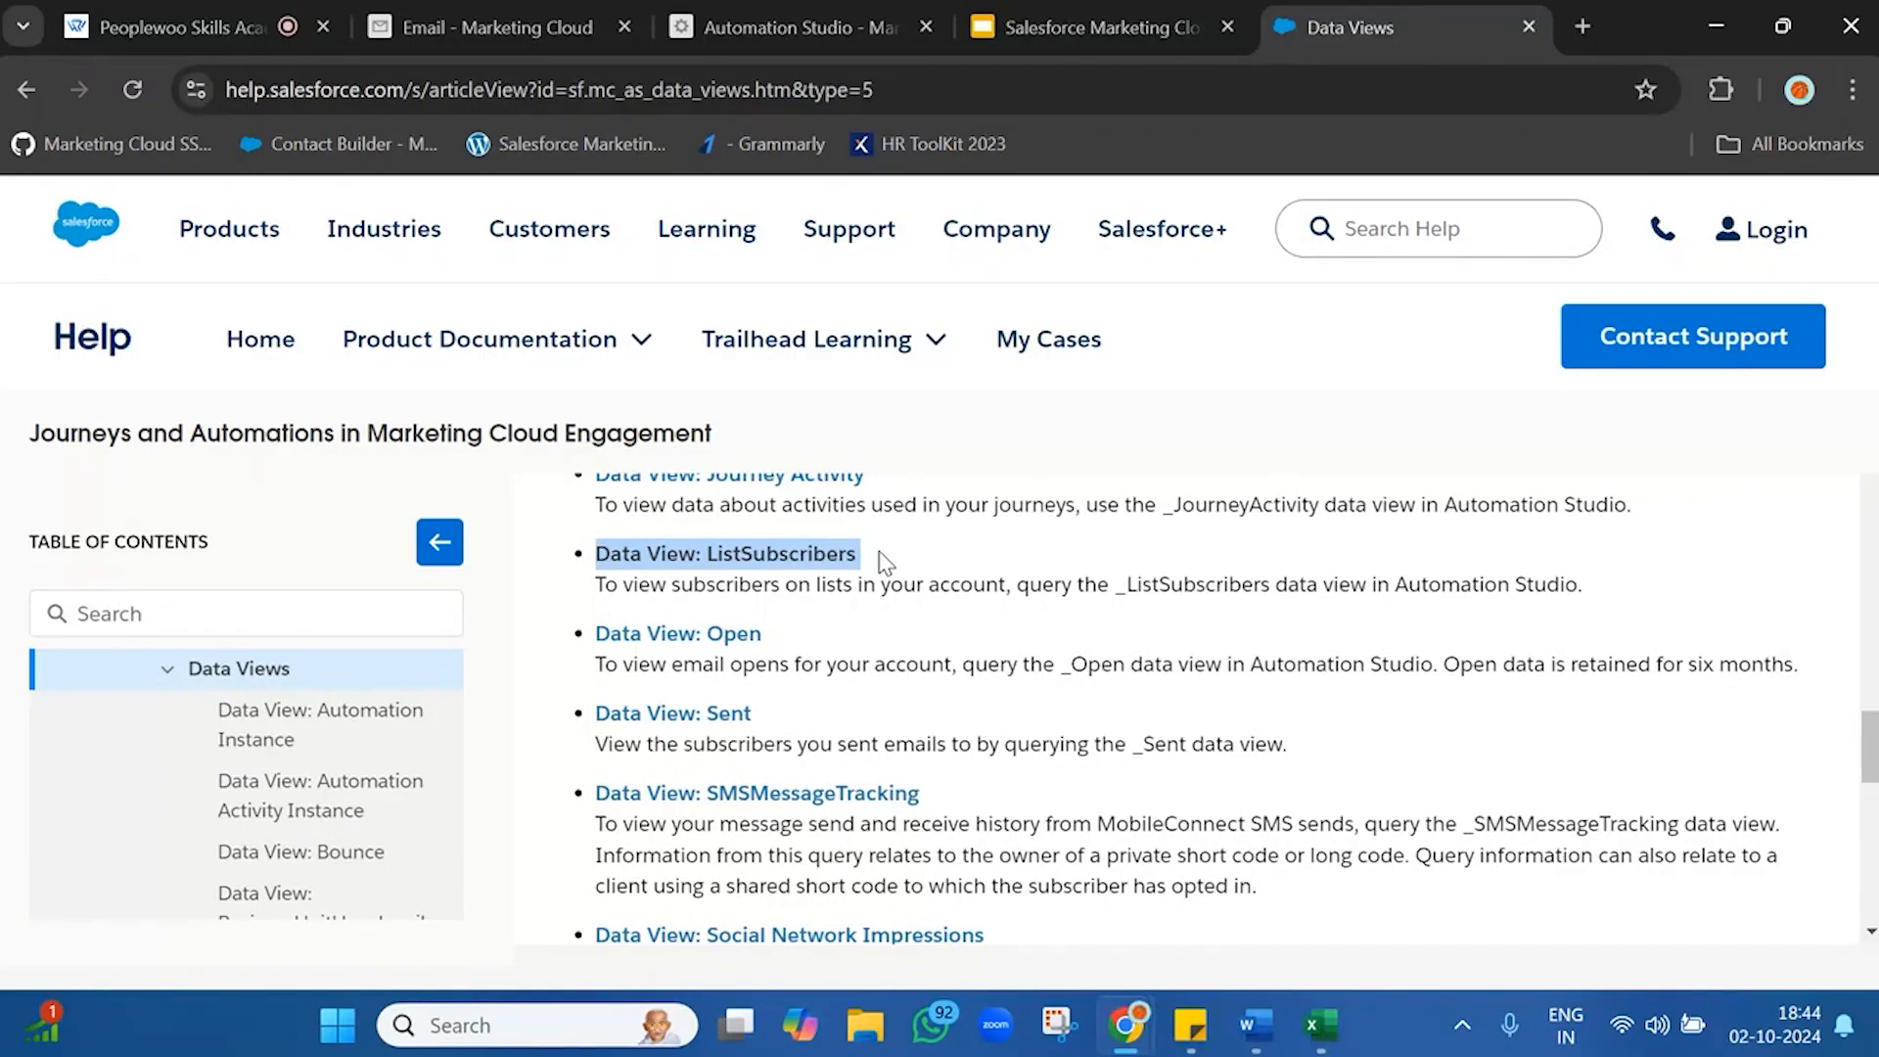
triple_click(809, 644)
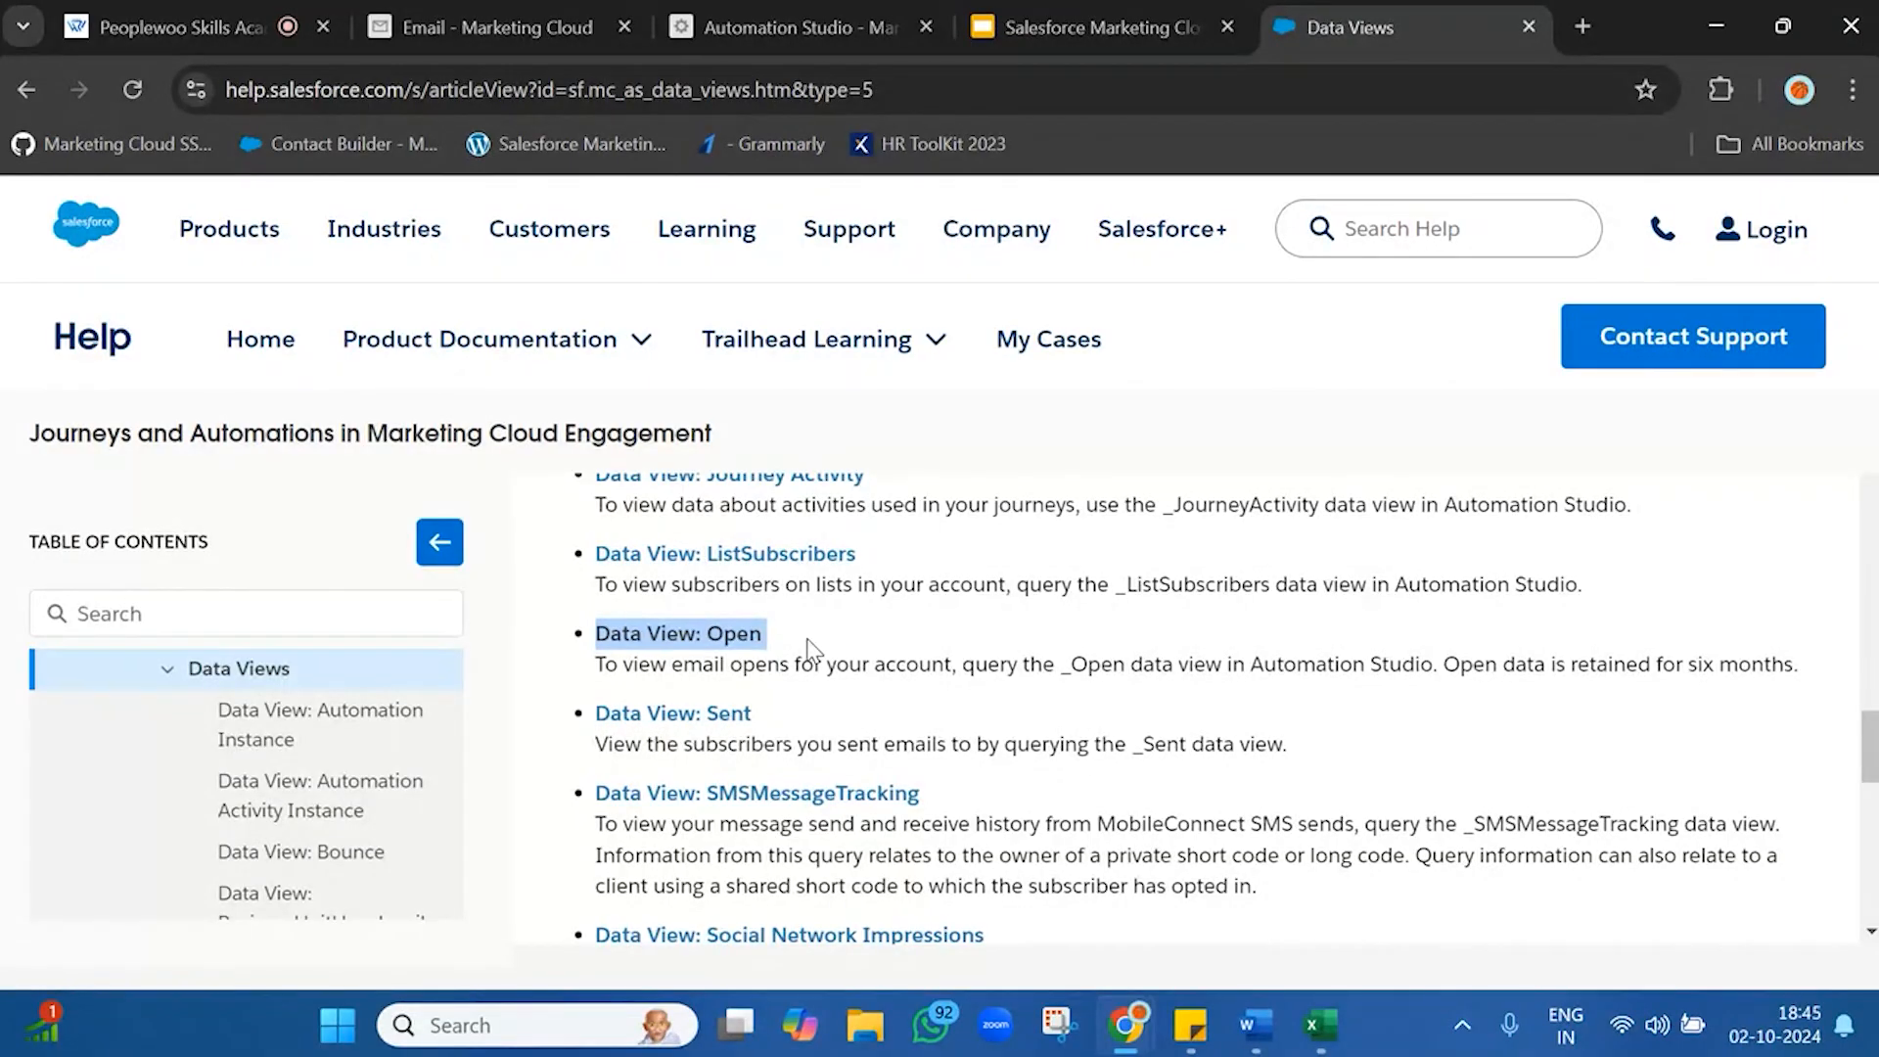
- Review the Sent, Subscribers, SMSSubscriptionLog and Unsubscribe data views, then return to the early entries of the list
scroll(808, 646, "down", 2)
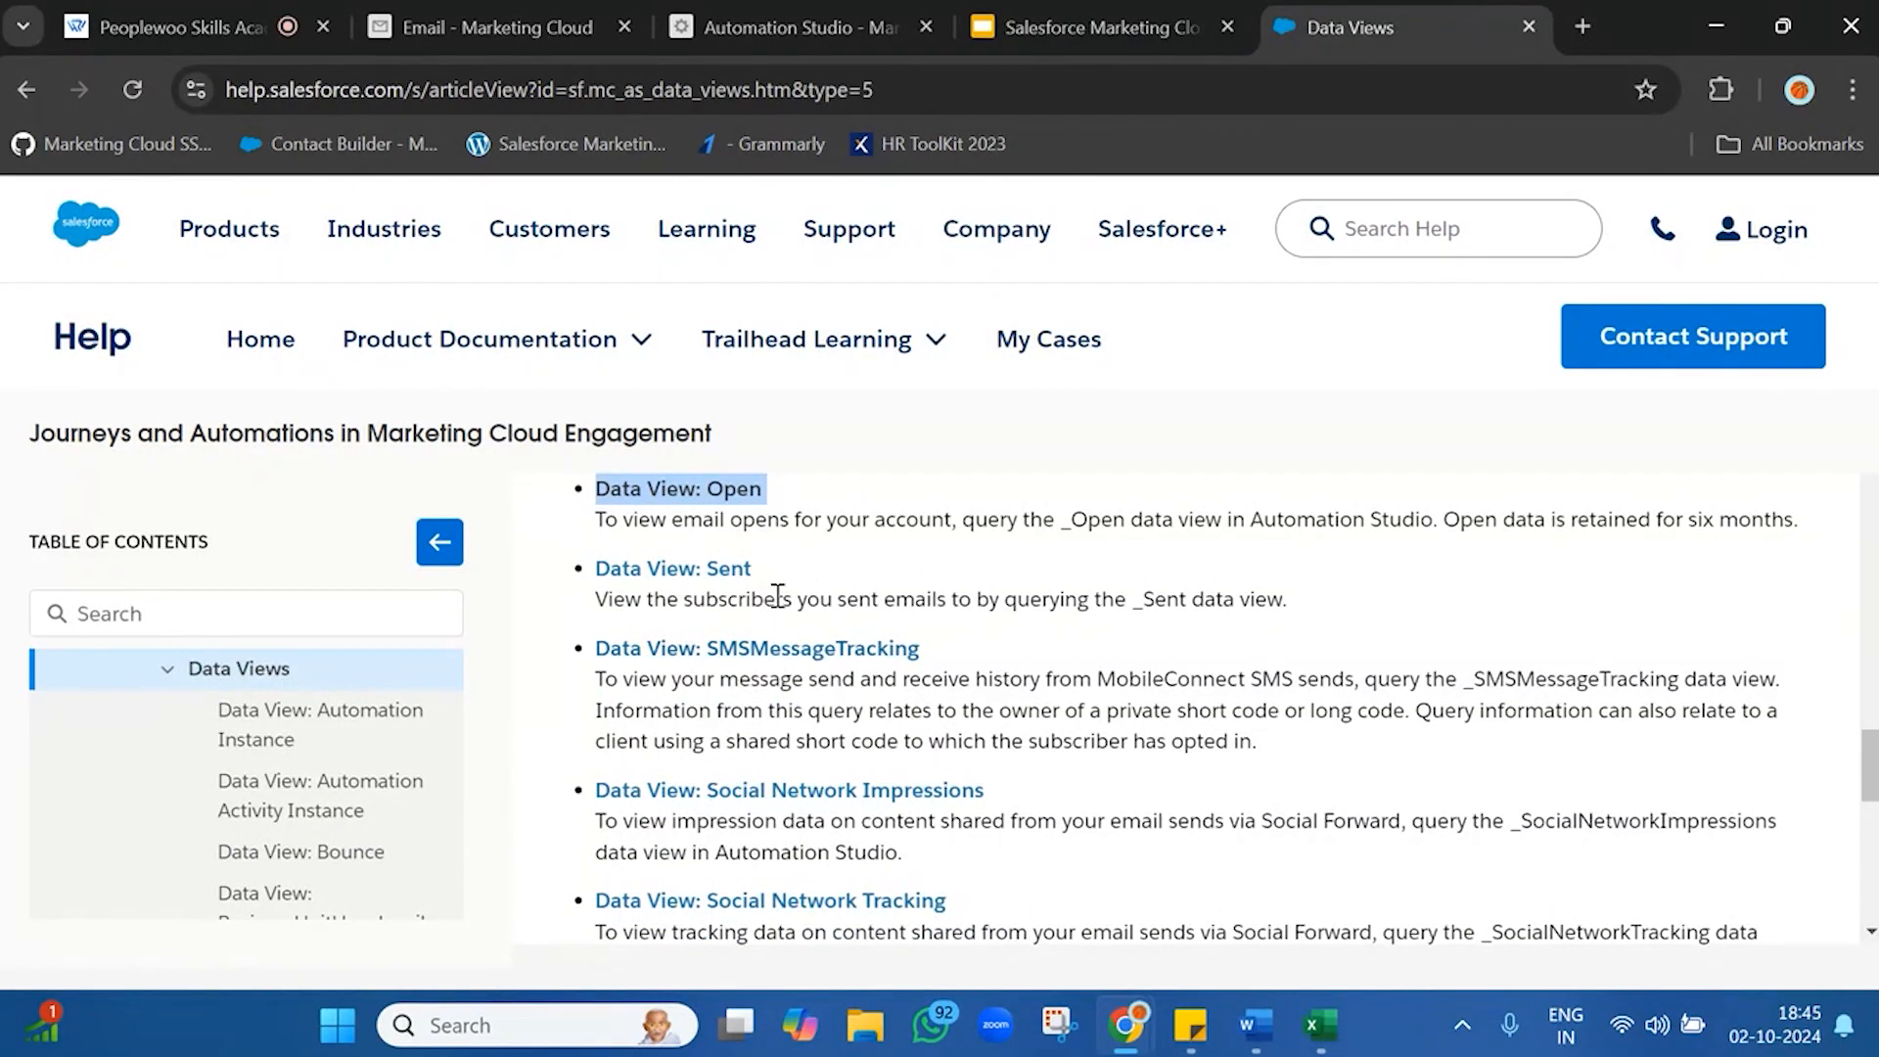
triple_click(779, 595)
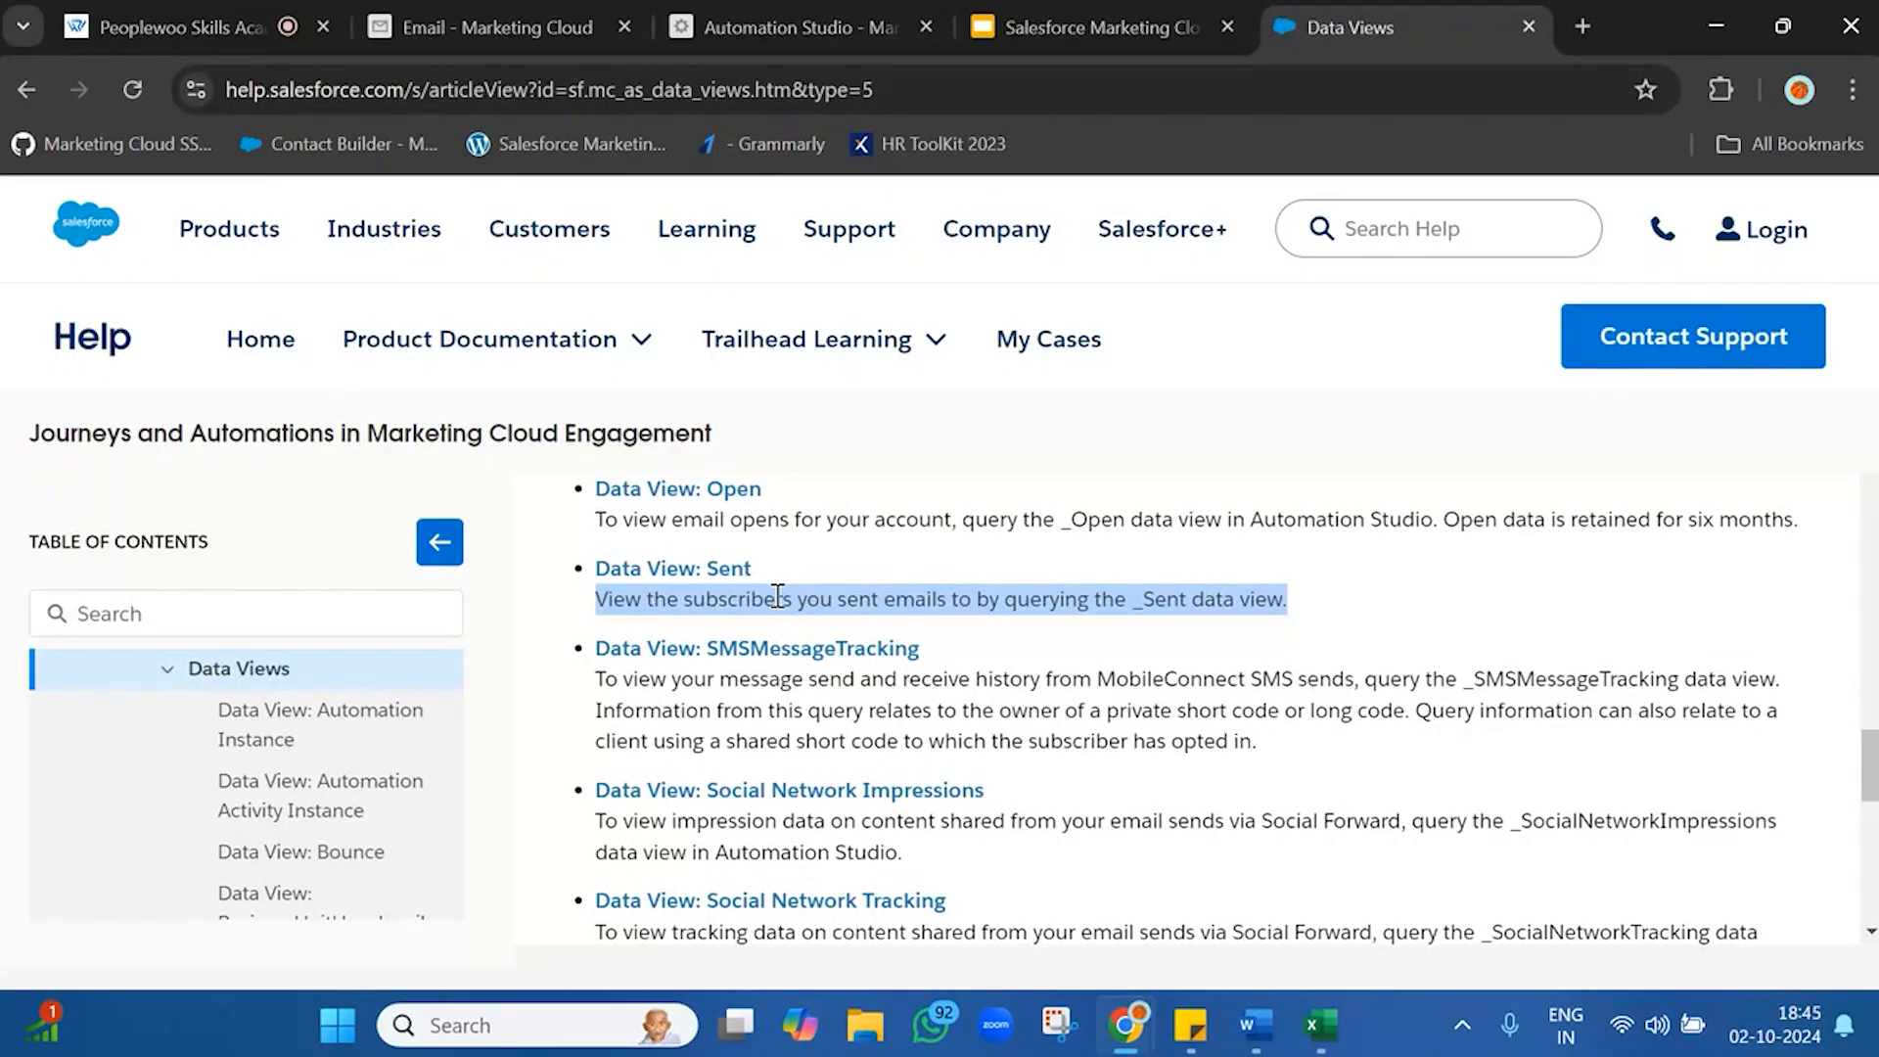
scroll(778, 595, "down", 3)
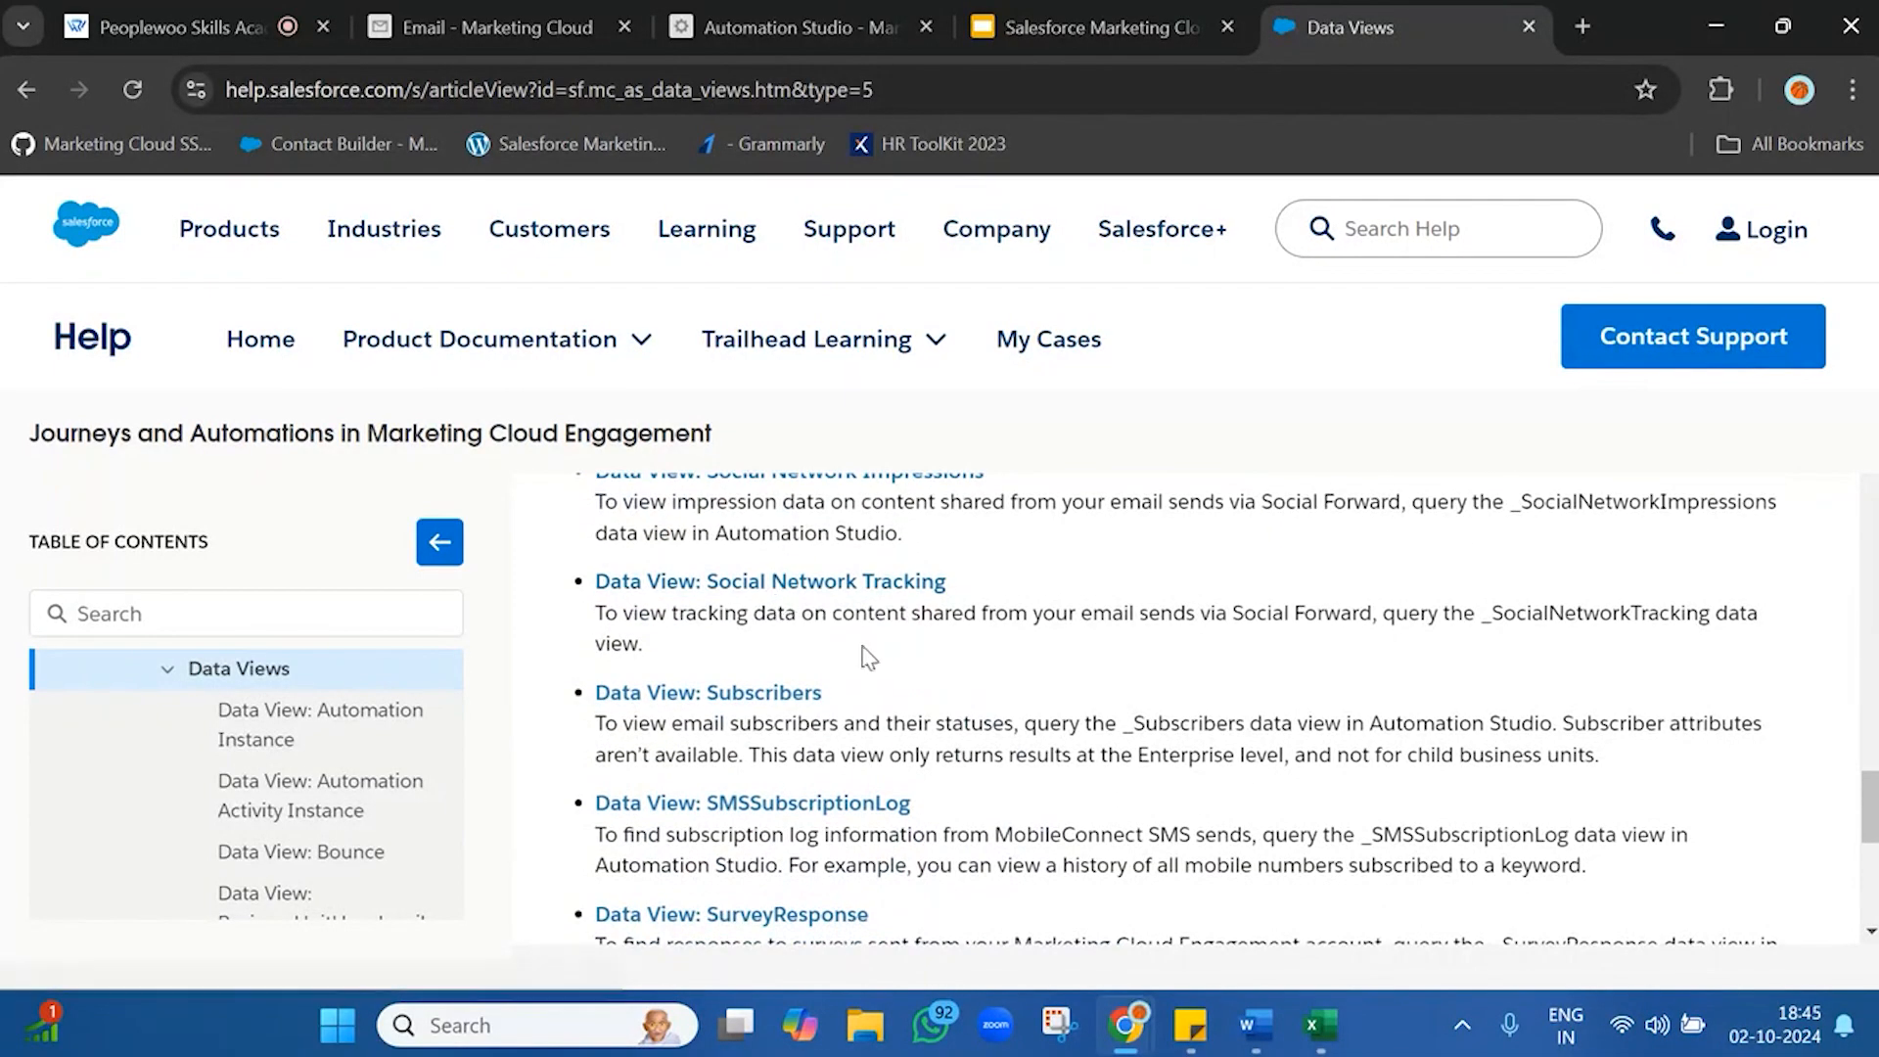
triple_click(1031, 717)
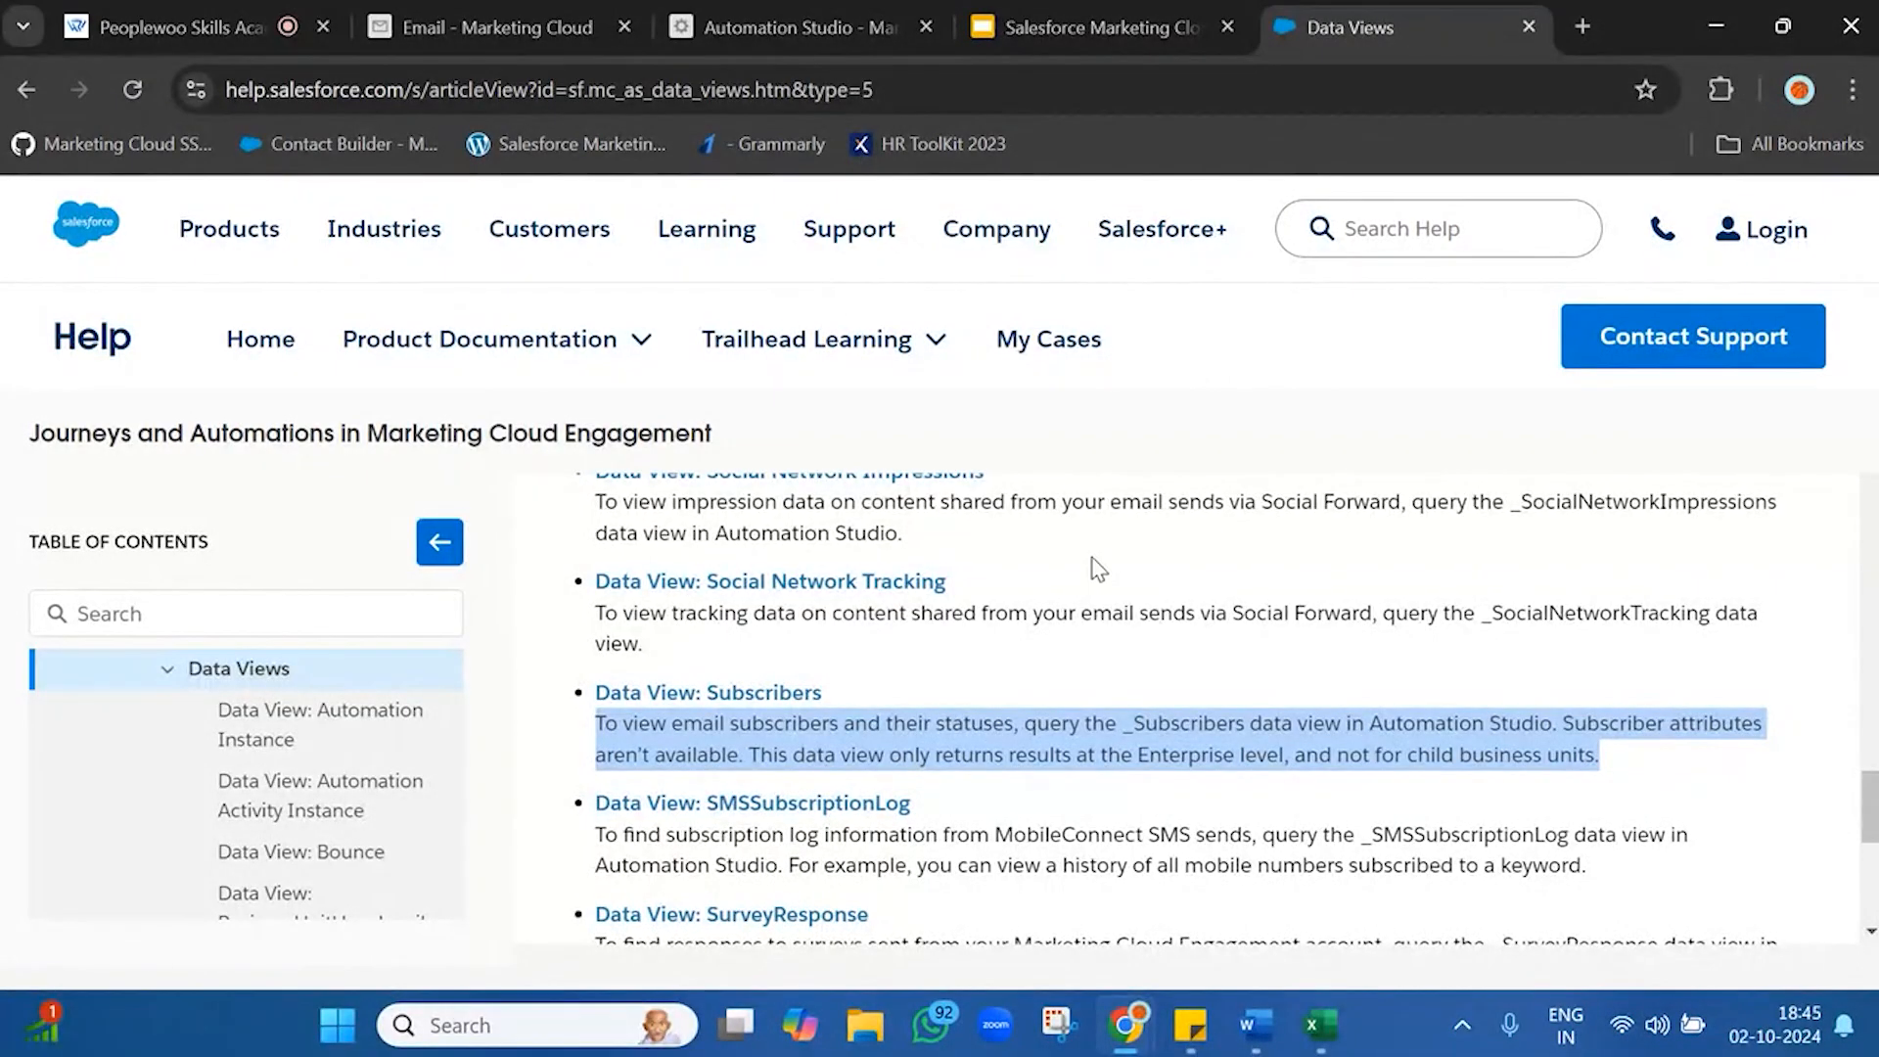
scroll(1101, 548, "down", 1)
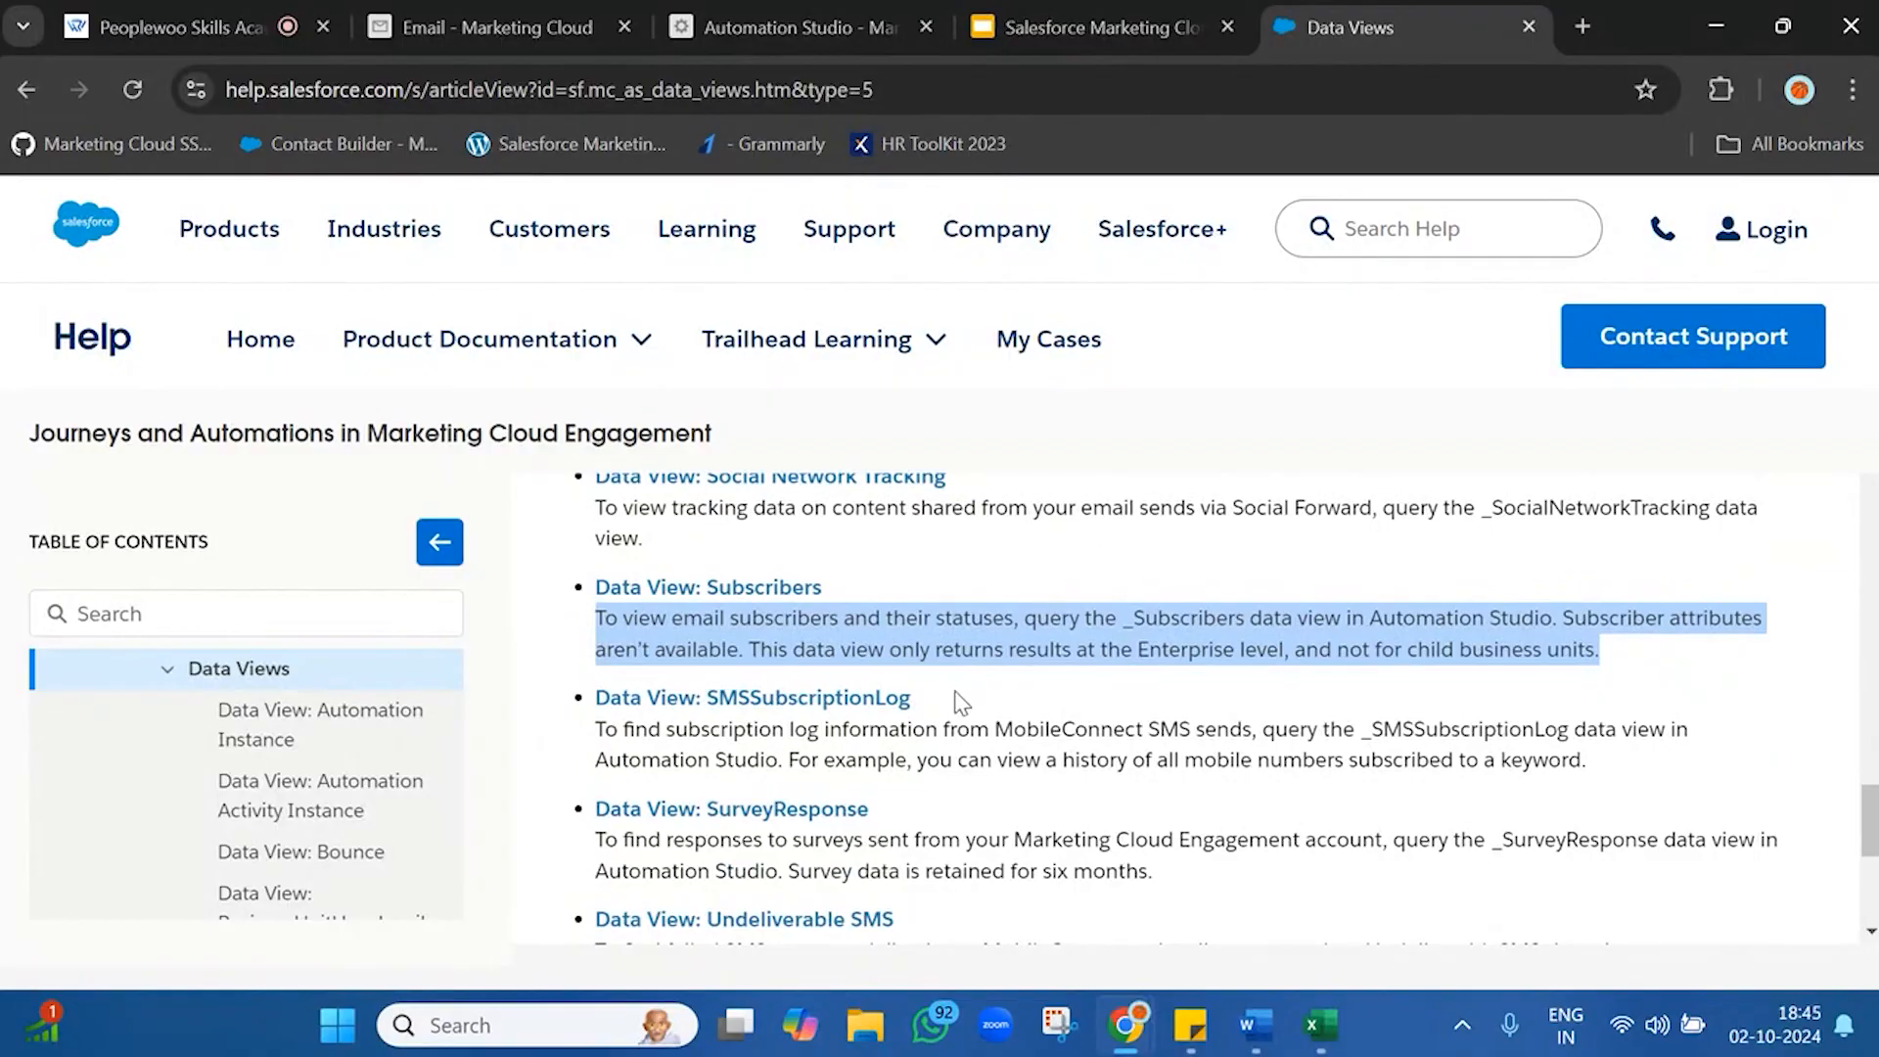
triple_click(961, 701)
scroll(961, 701, "down", 2)
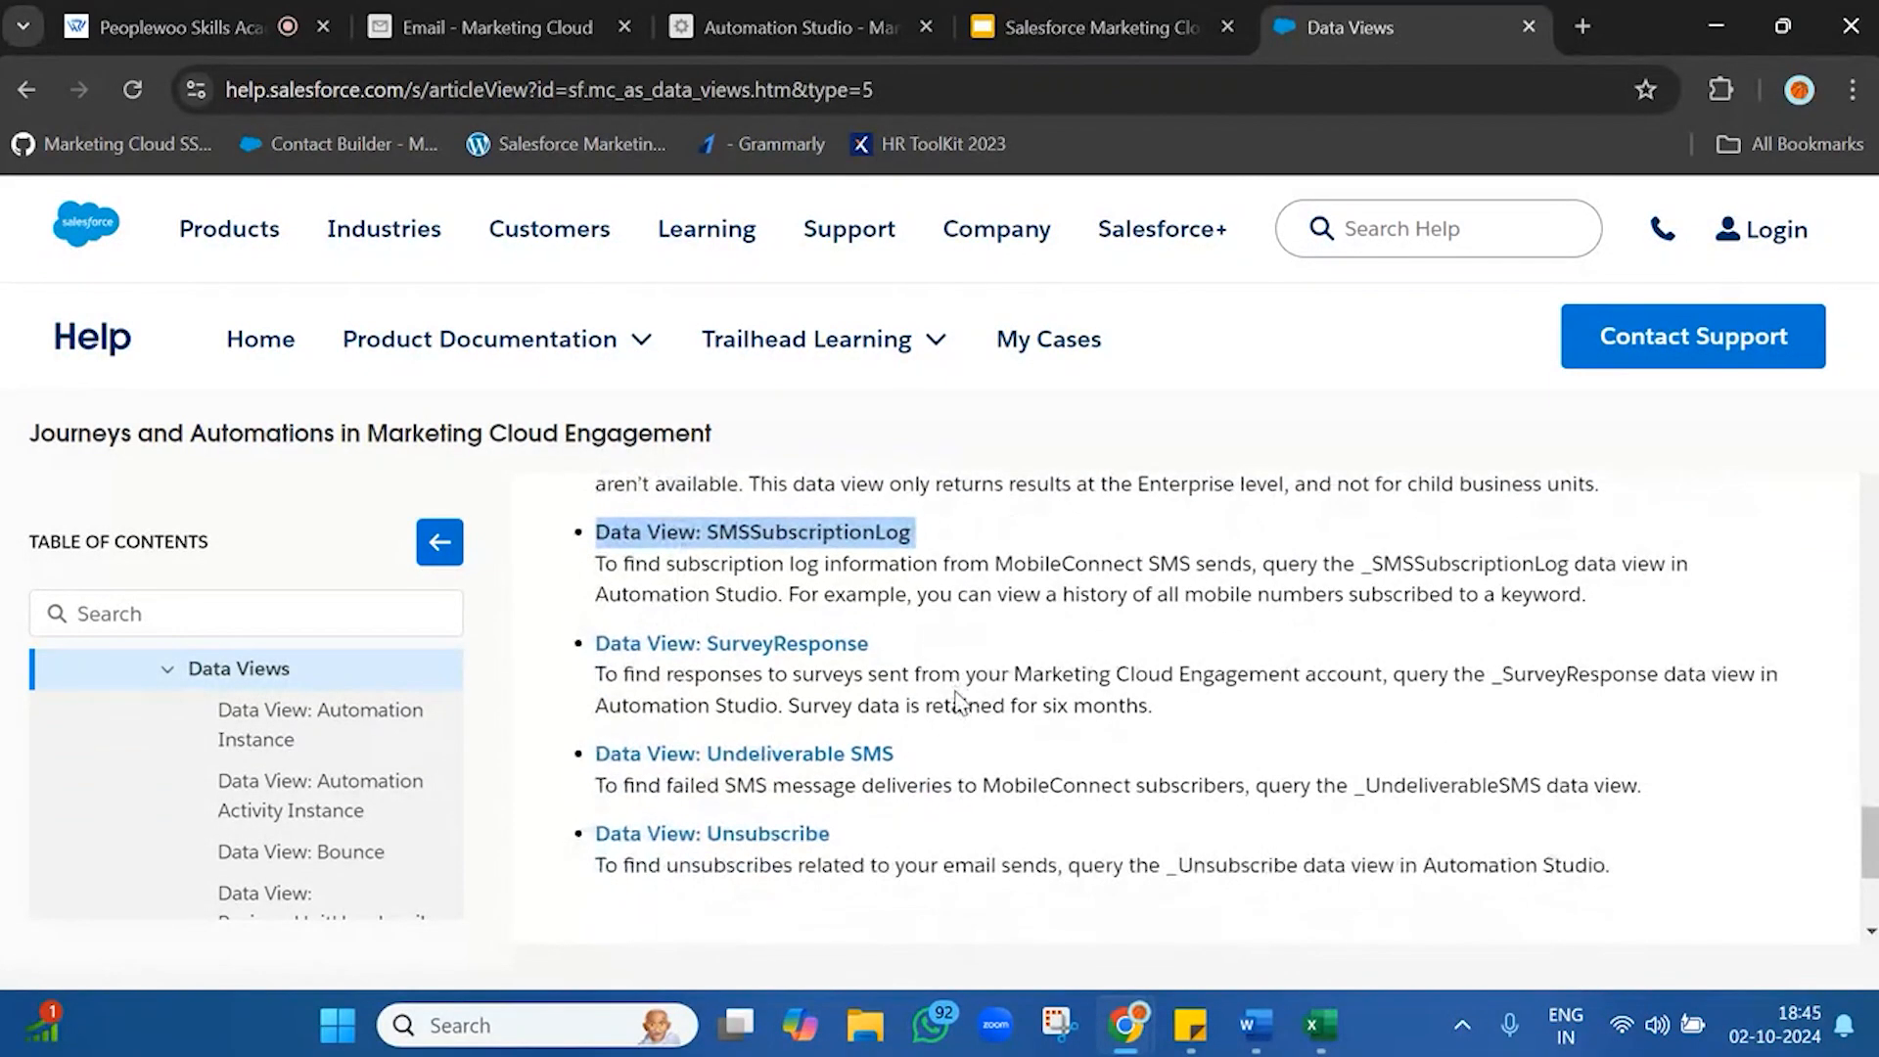
scroll(955, 693, "down", 2)
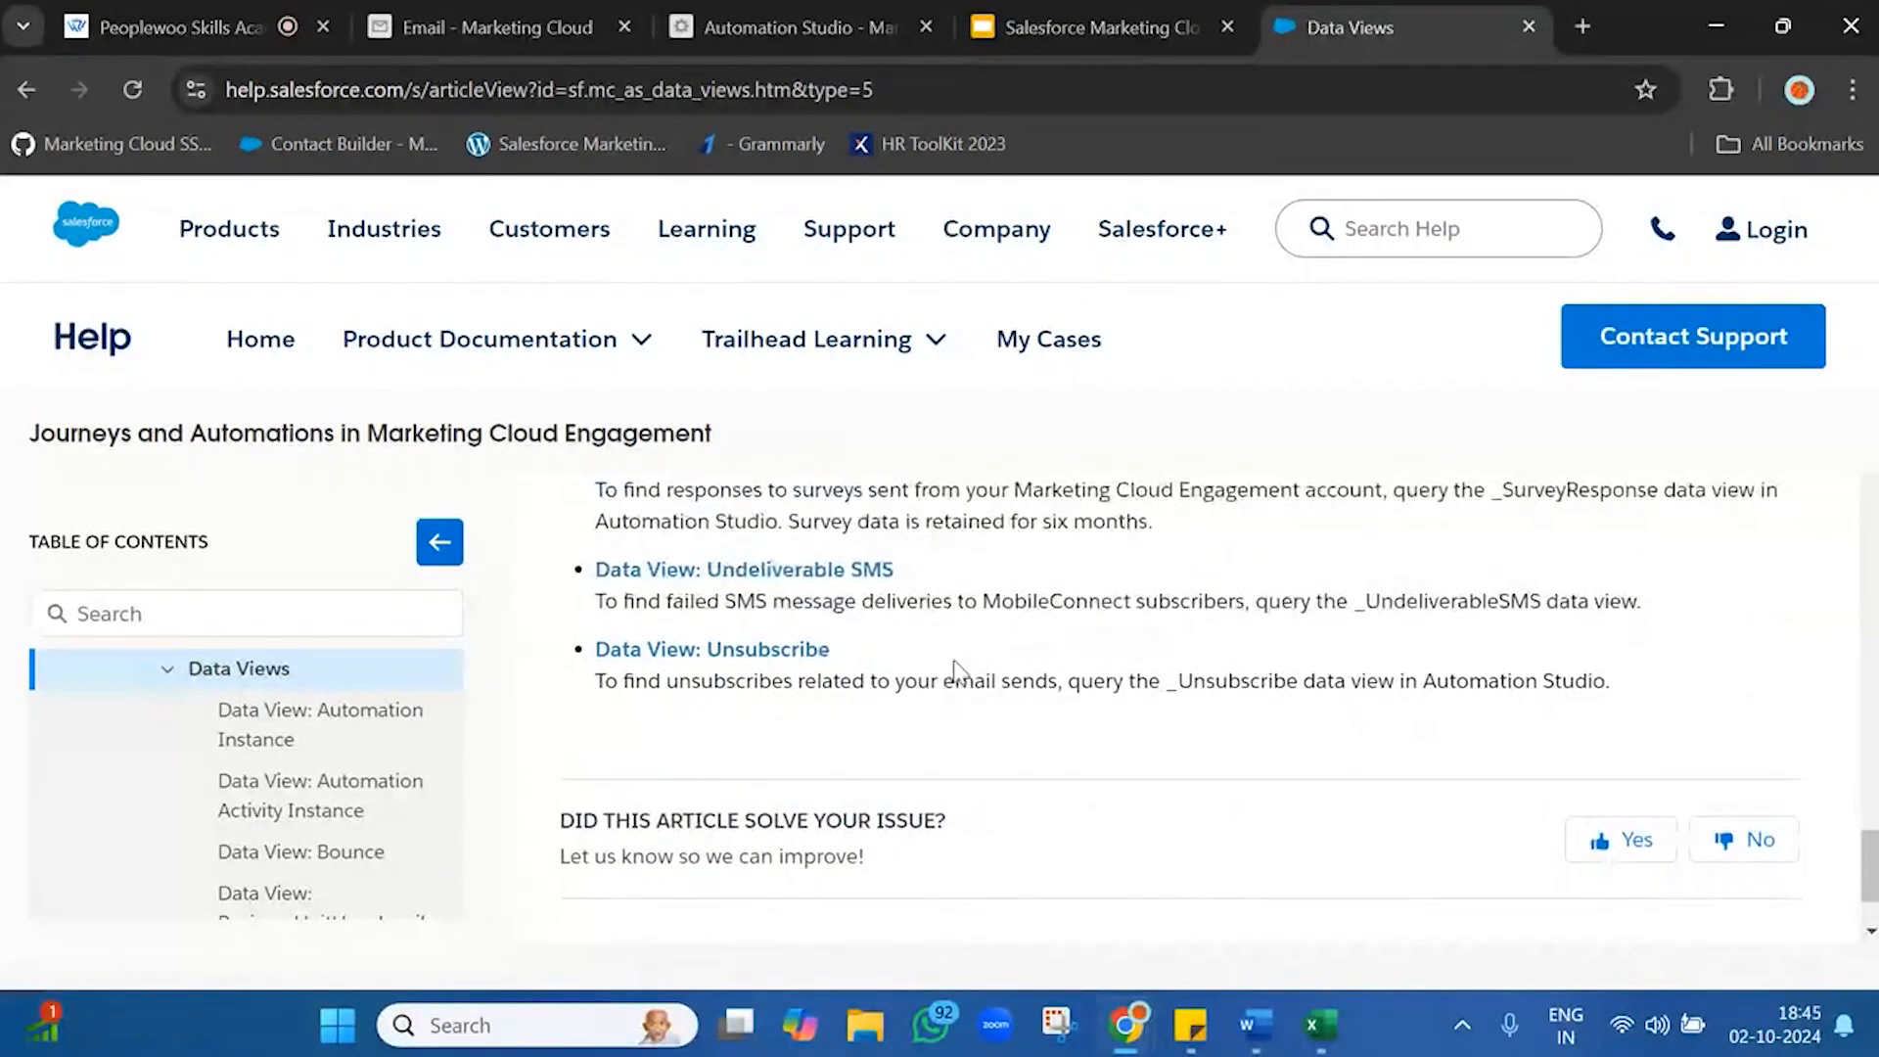
double_click(938, 646)
scroll(940, 655, "up", 20)
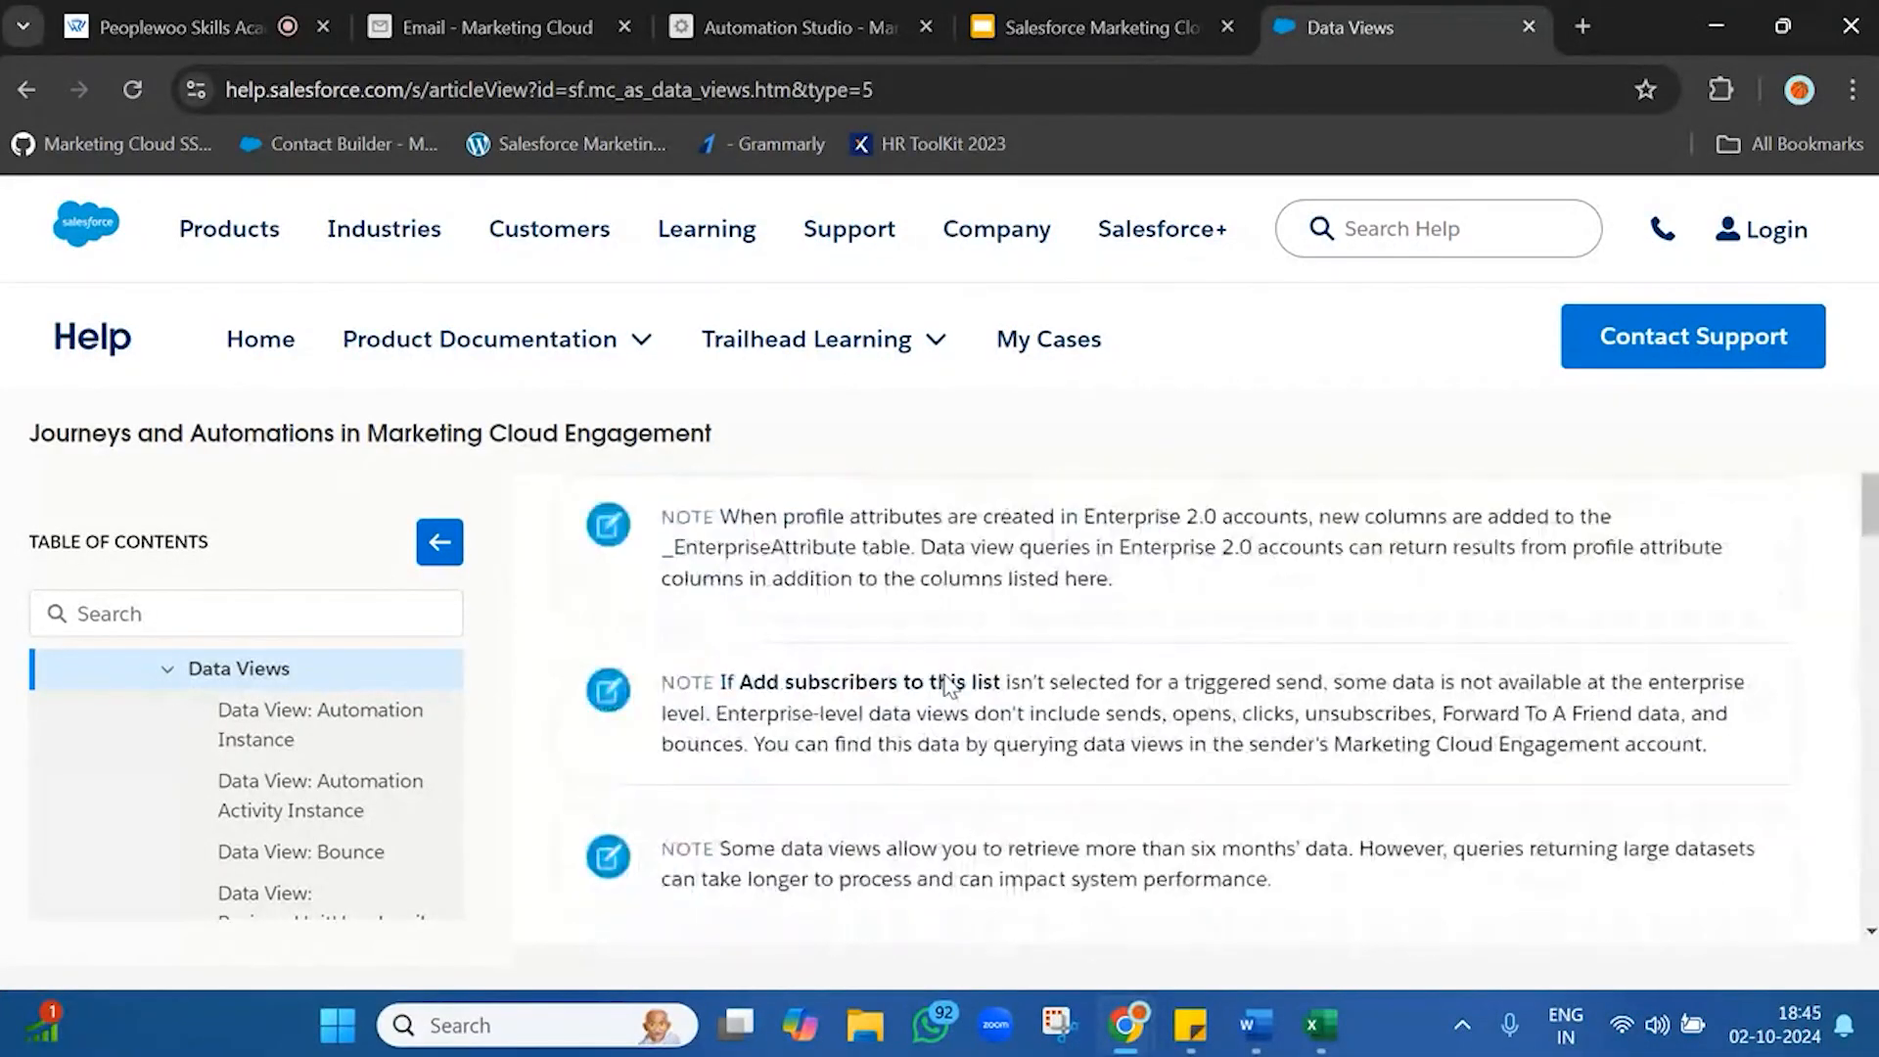
scroll(946, 675, "down", 7)
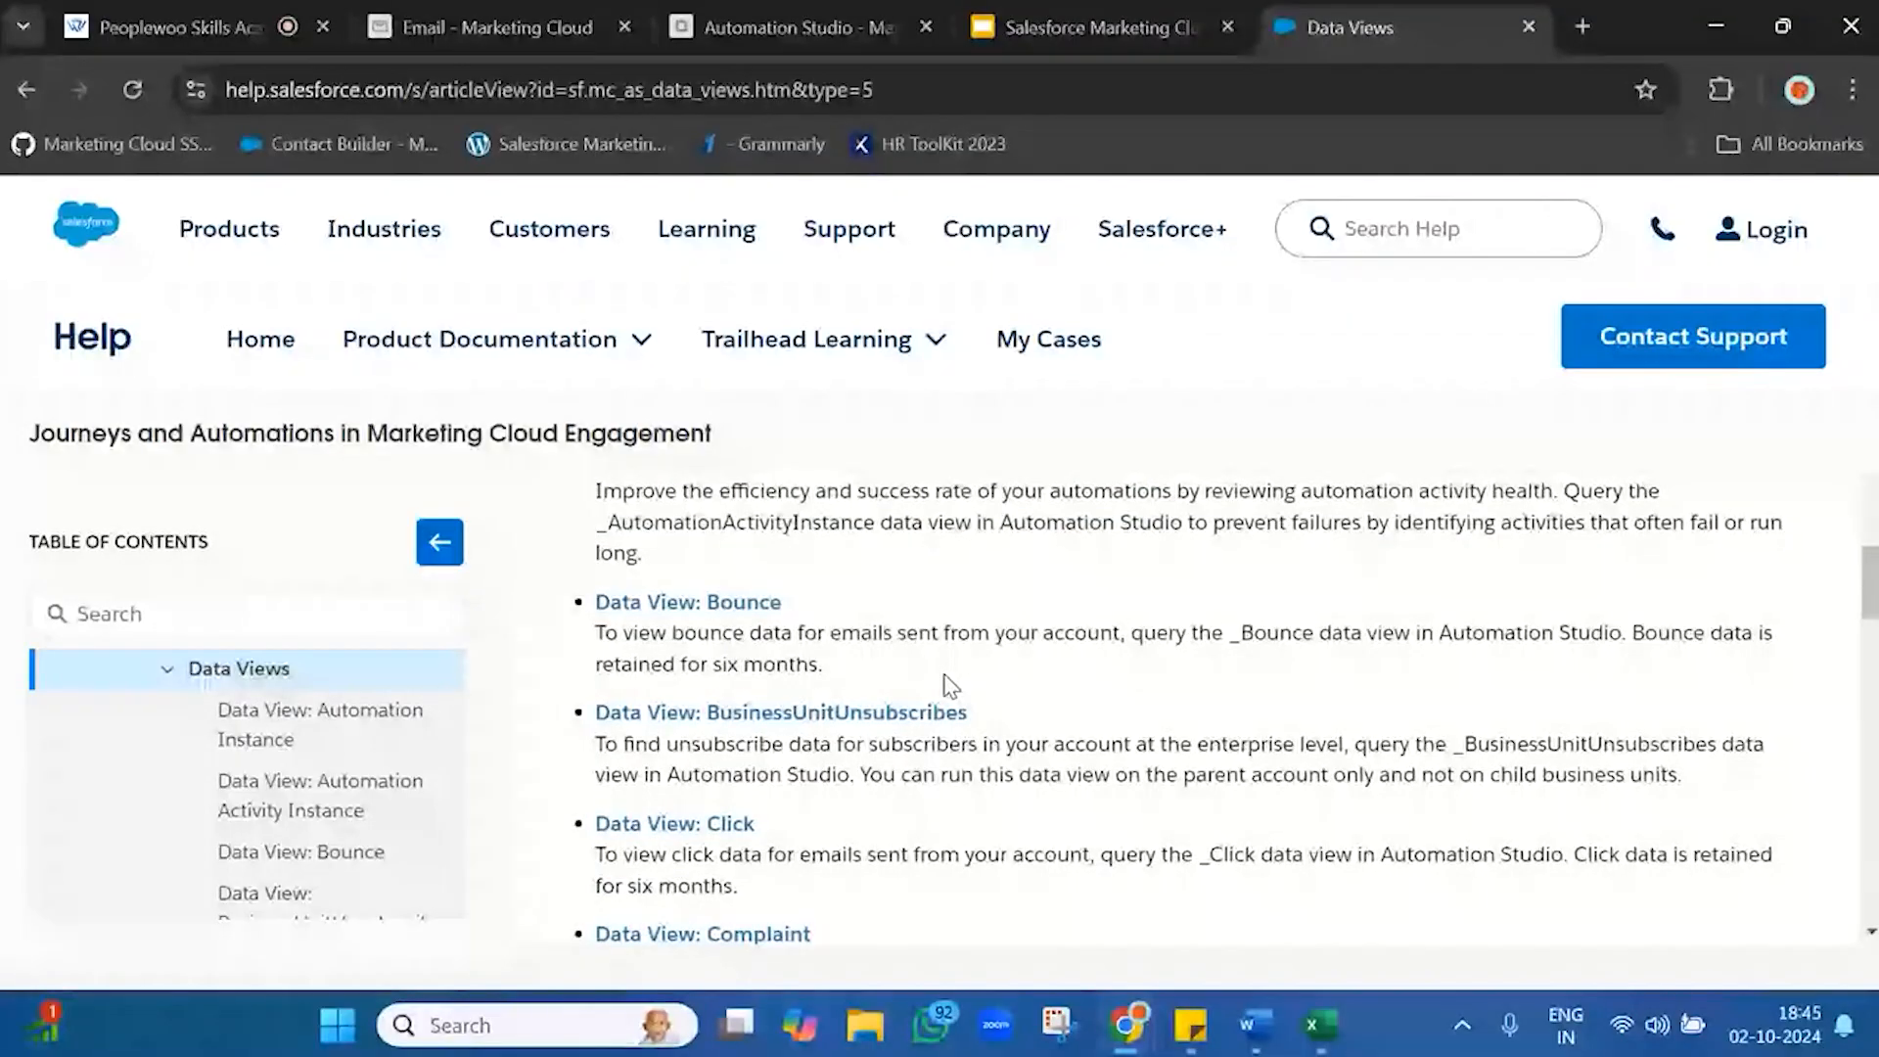
- Switch to the Sticky Notes report requirements and highlight Report 2's line about subscribers who opened an email from a particular JobID
mouse_move(1190, 1025)
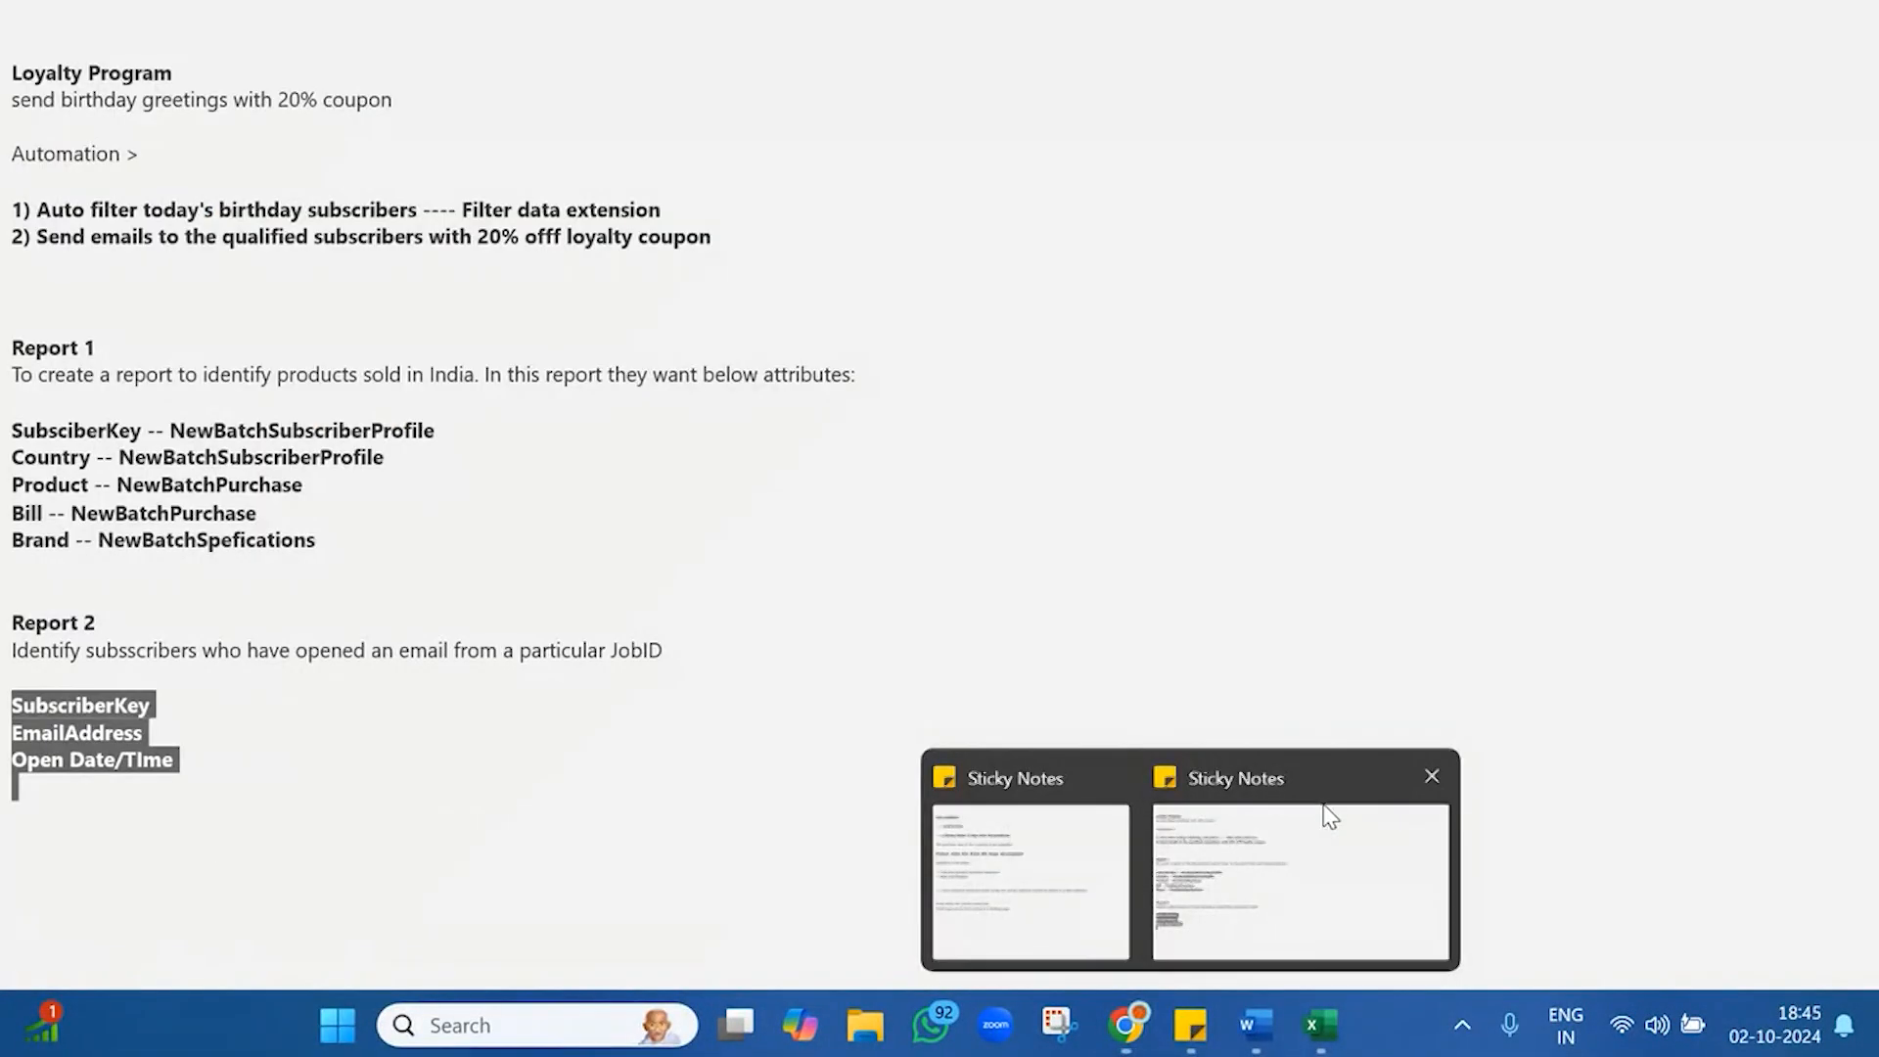
left_click(1329, 816)
triple_click(227, 649)
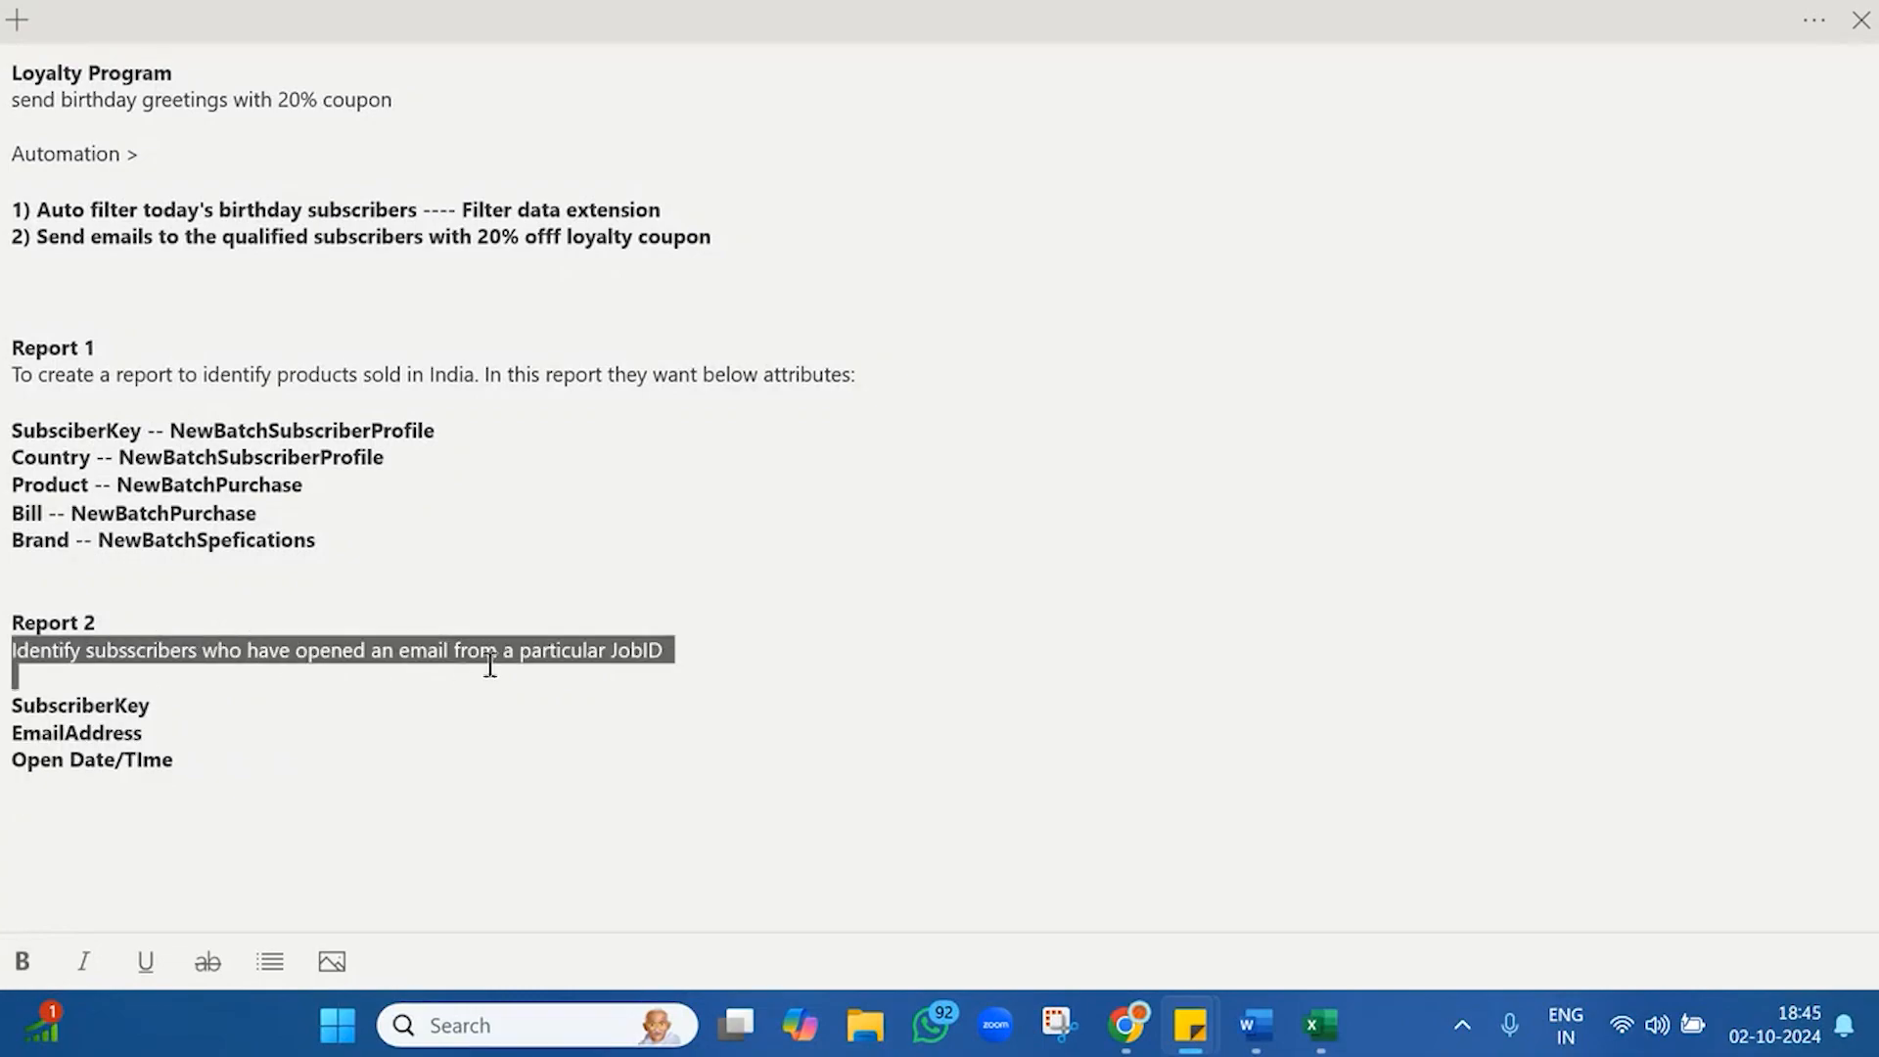
left_click_drag(490, 665, 696, 638)
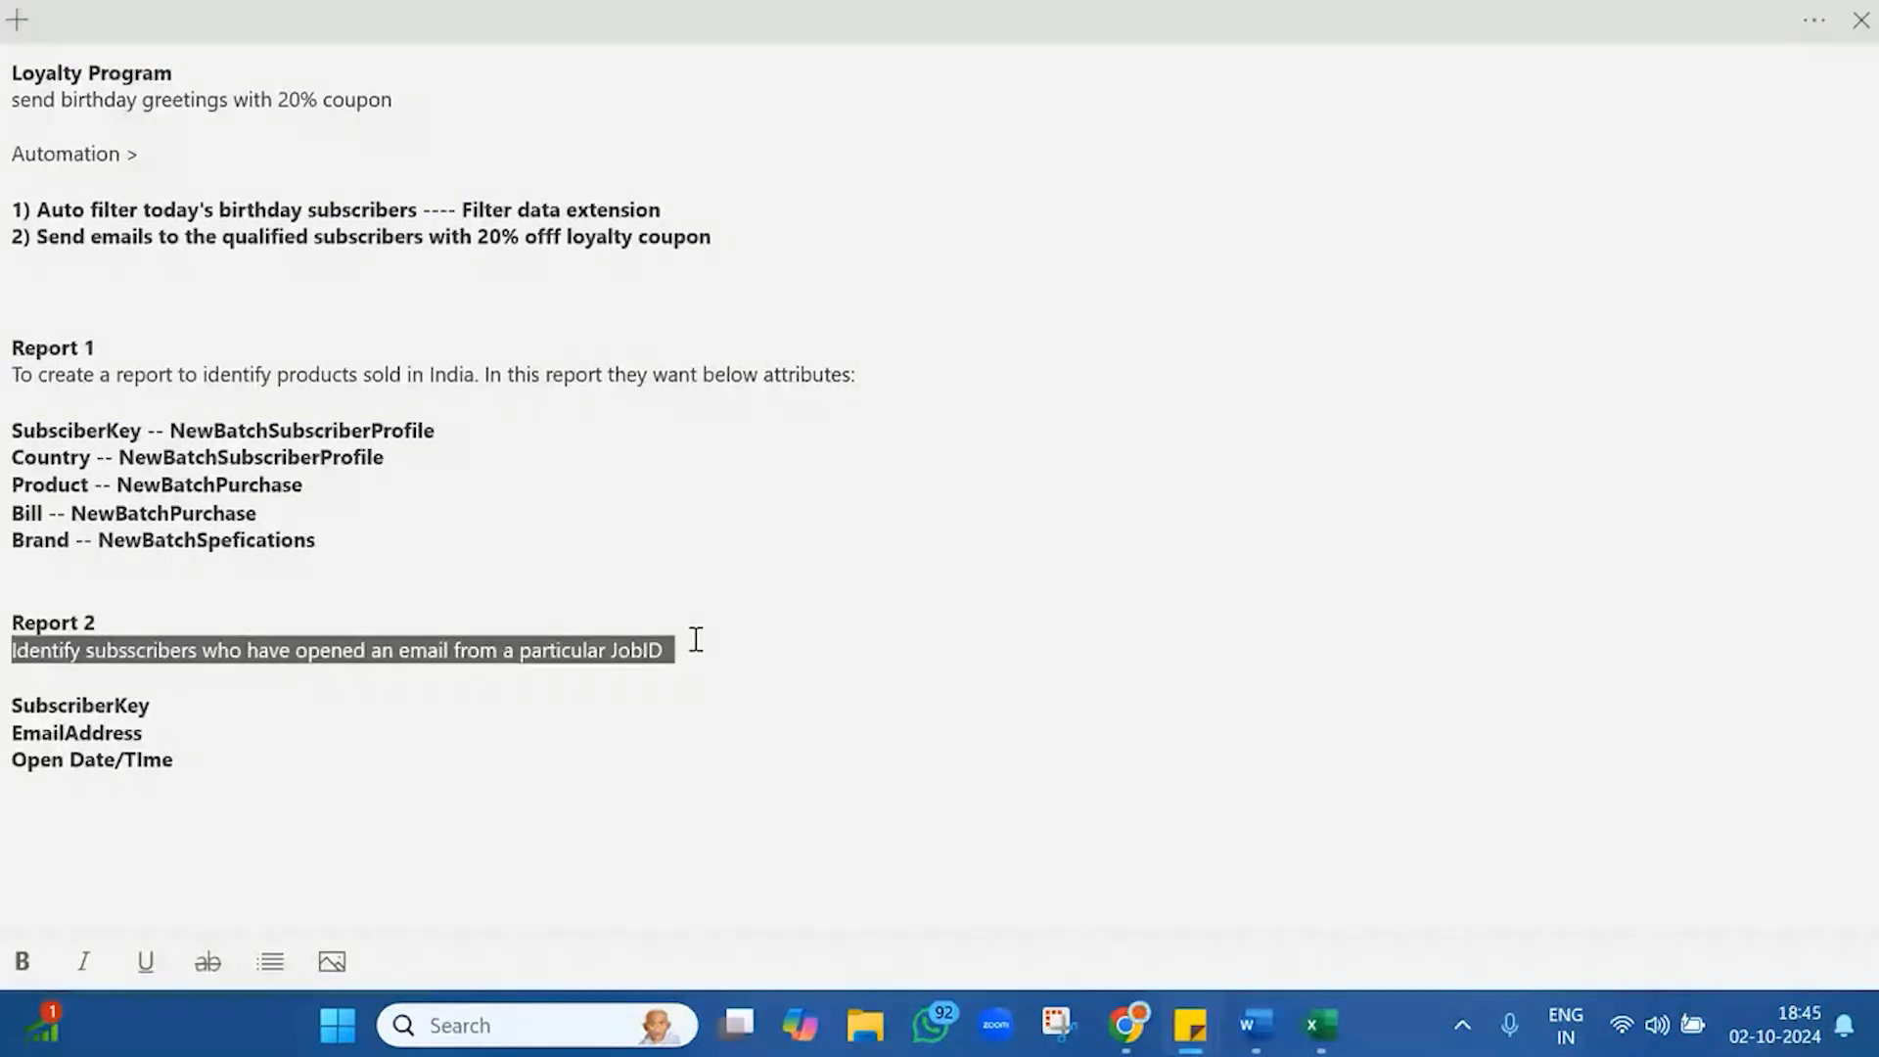
- Copy the RaghavpInvoice send's Job ID from Email Studio tracking and append "--42206" to Report 2's JobID line in Sticky Notes
left_click(696, 639)
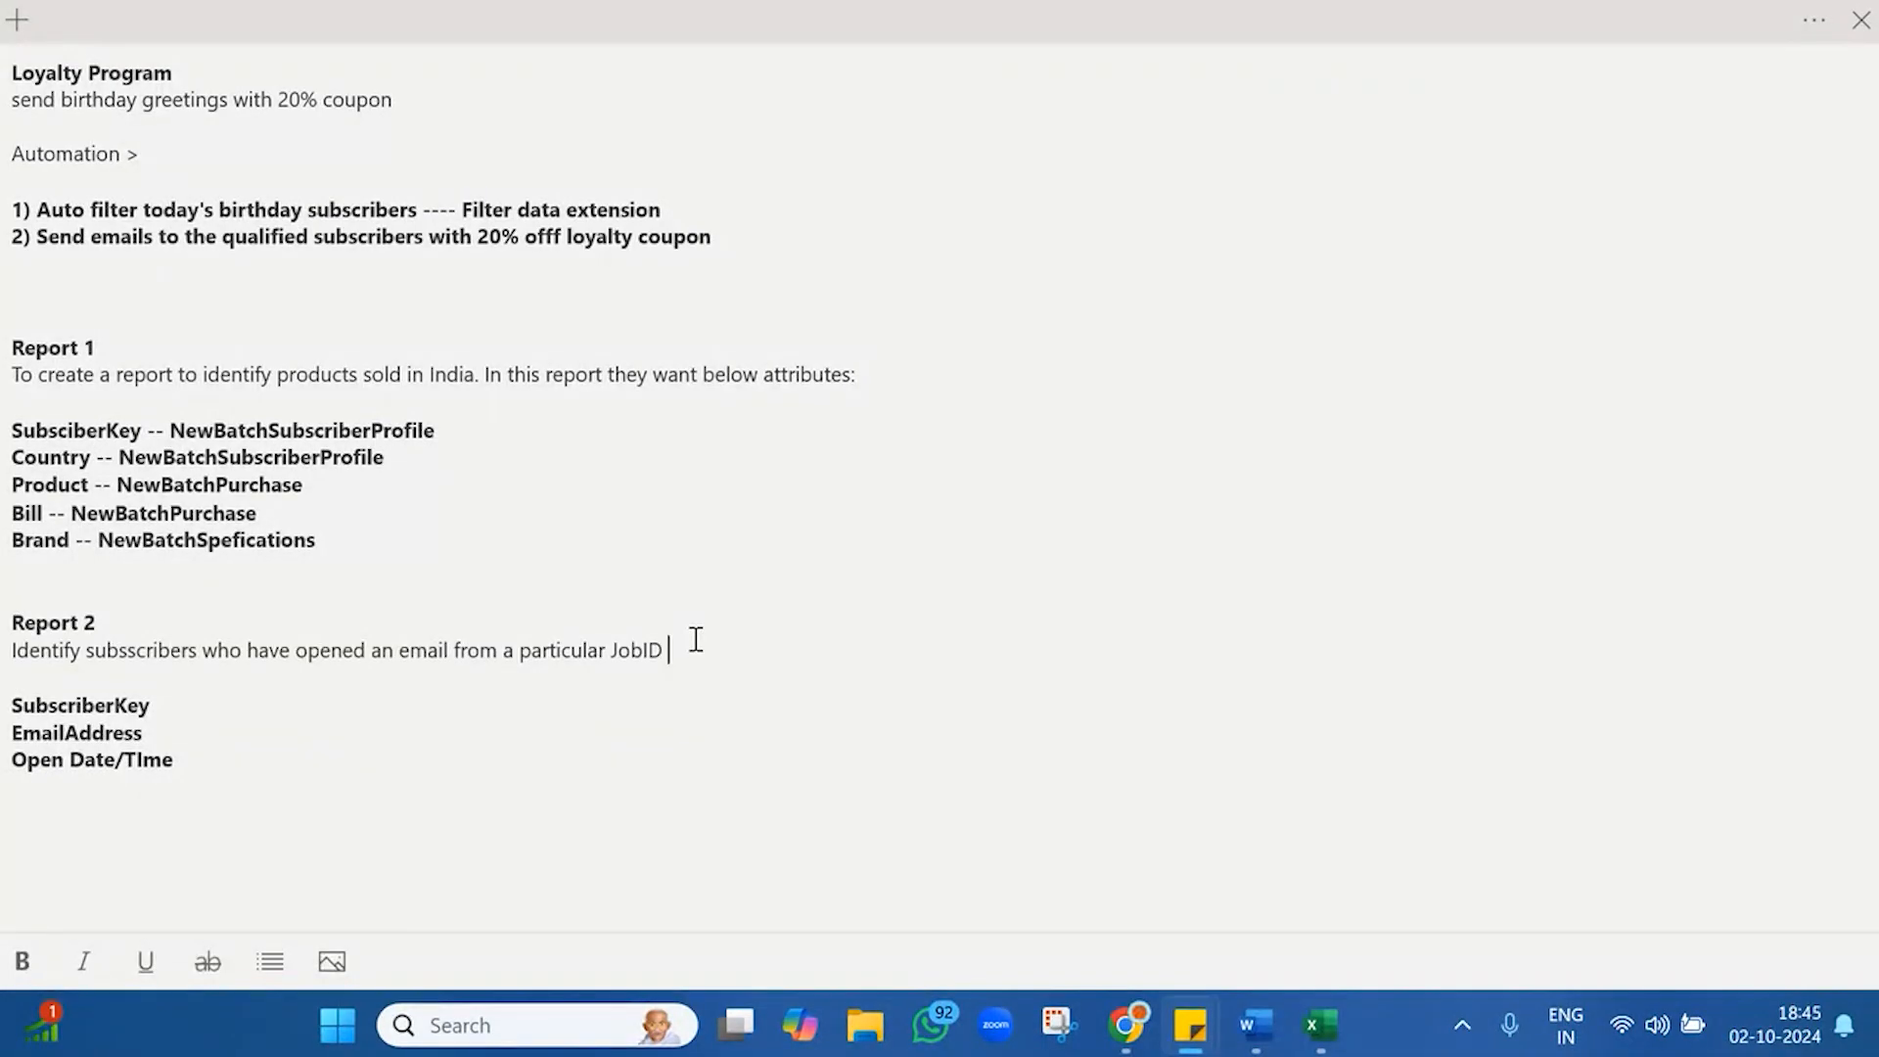
type("--")
mouse_move(1127, 1025)
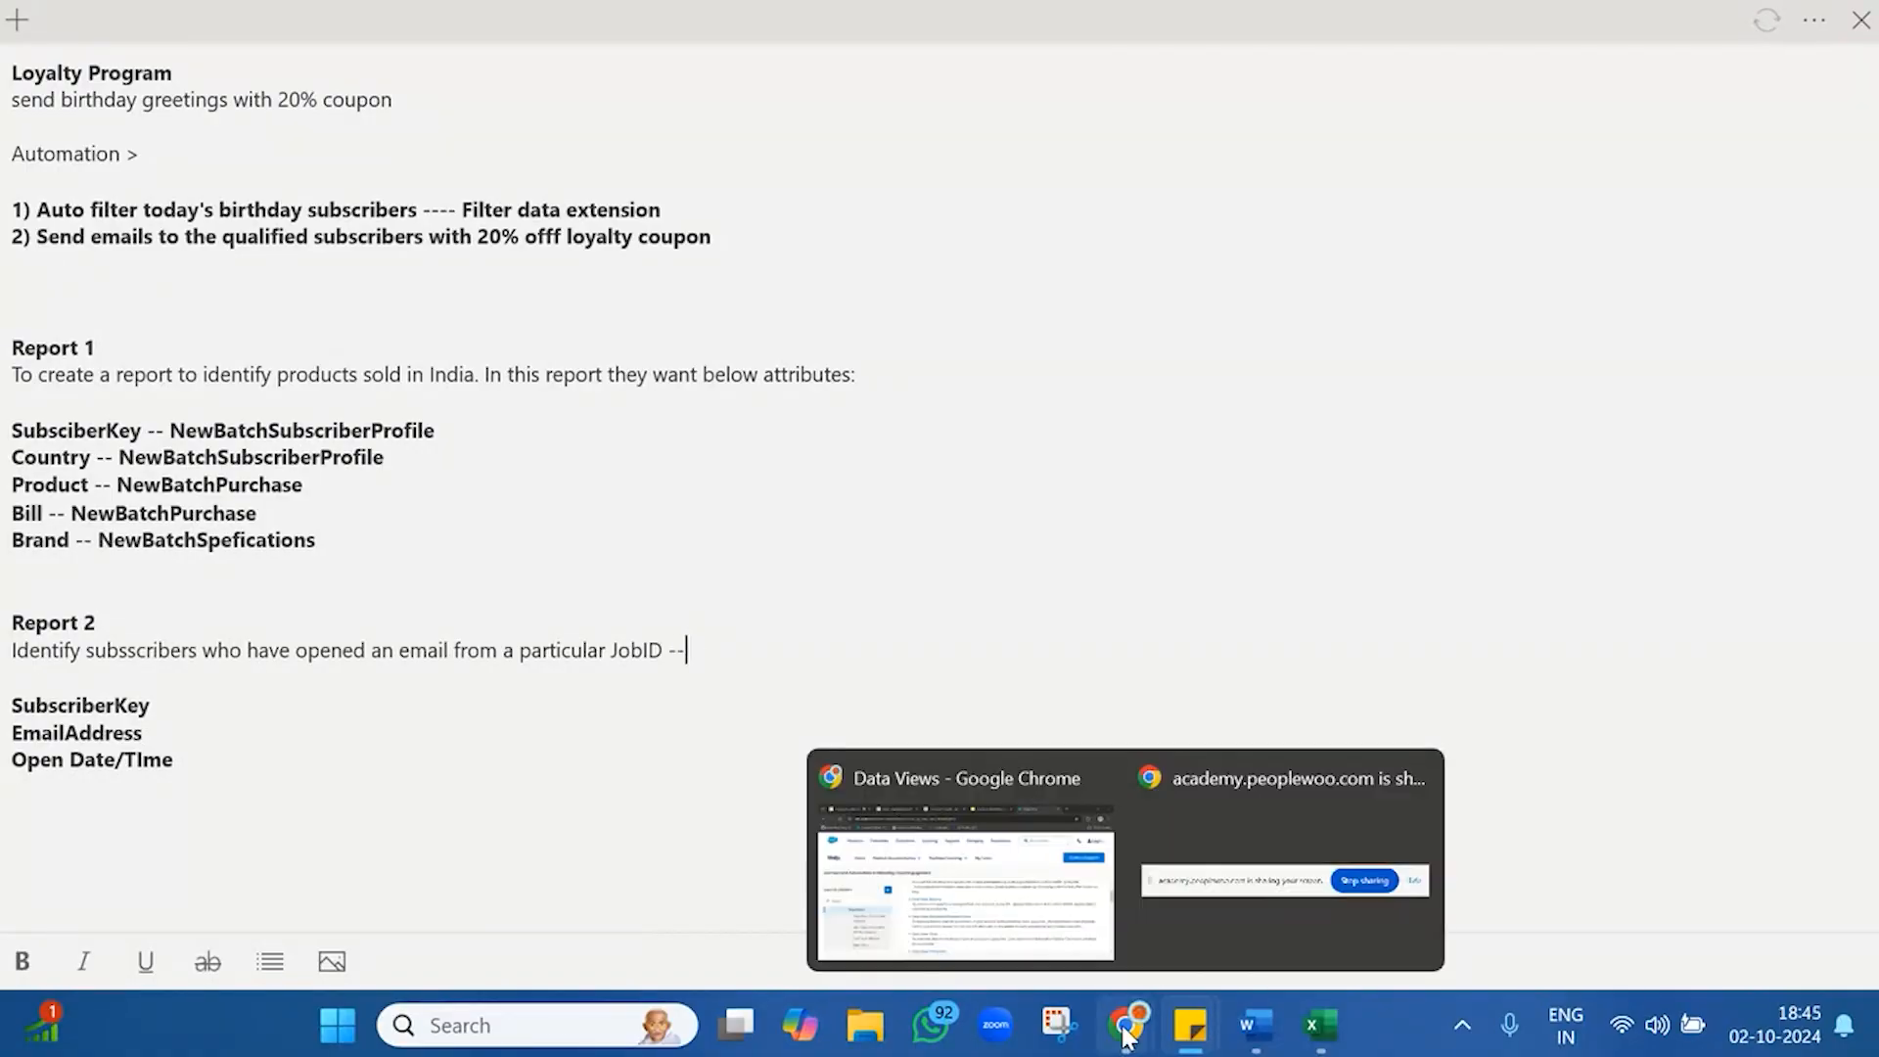
left_click(929, 833)
left_click(538, 29)
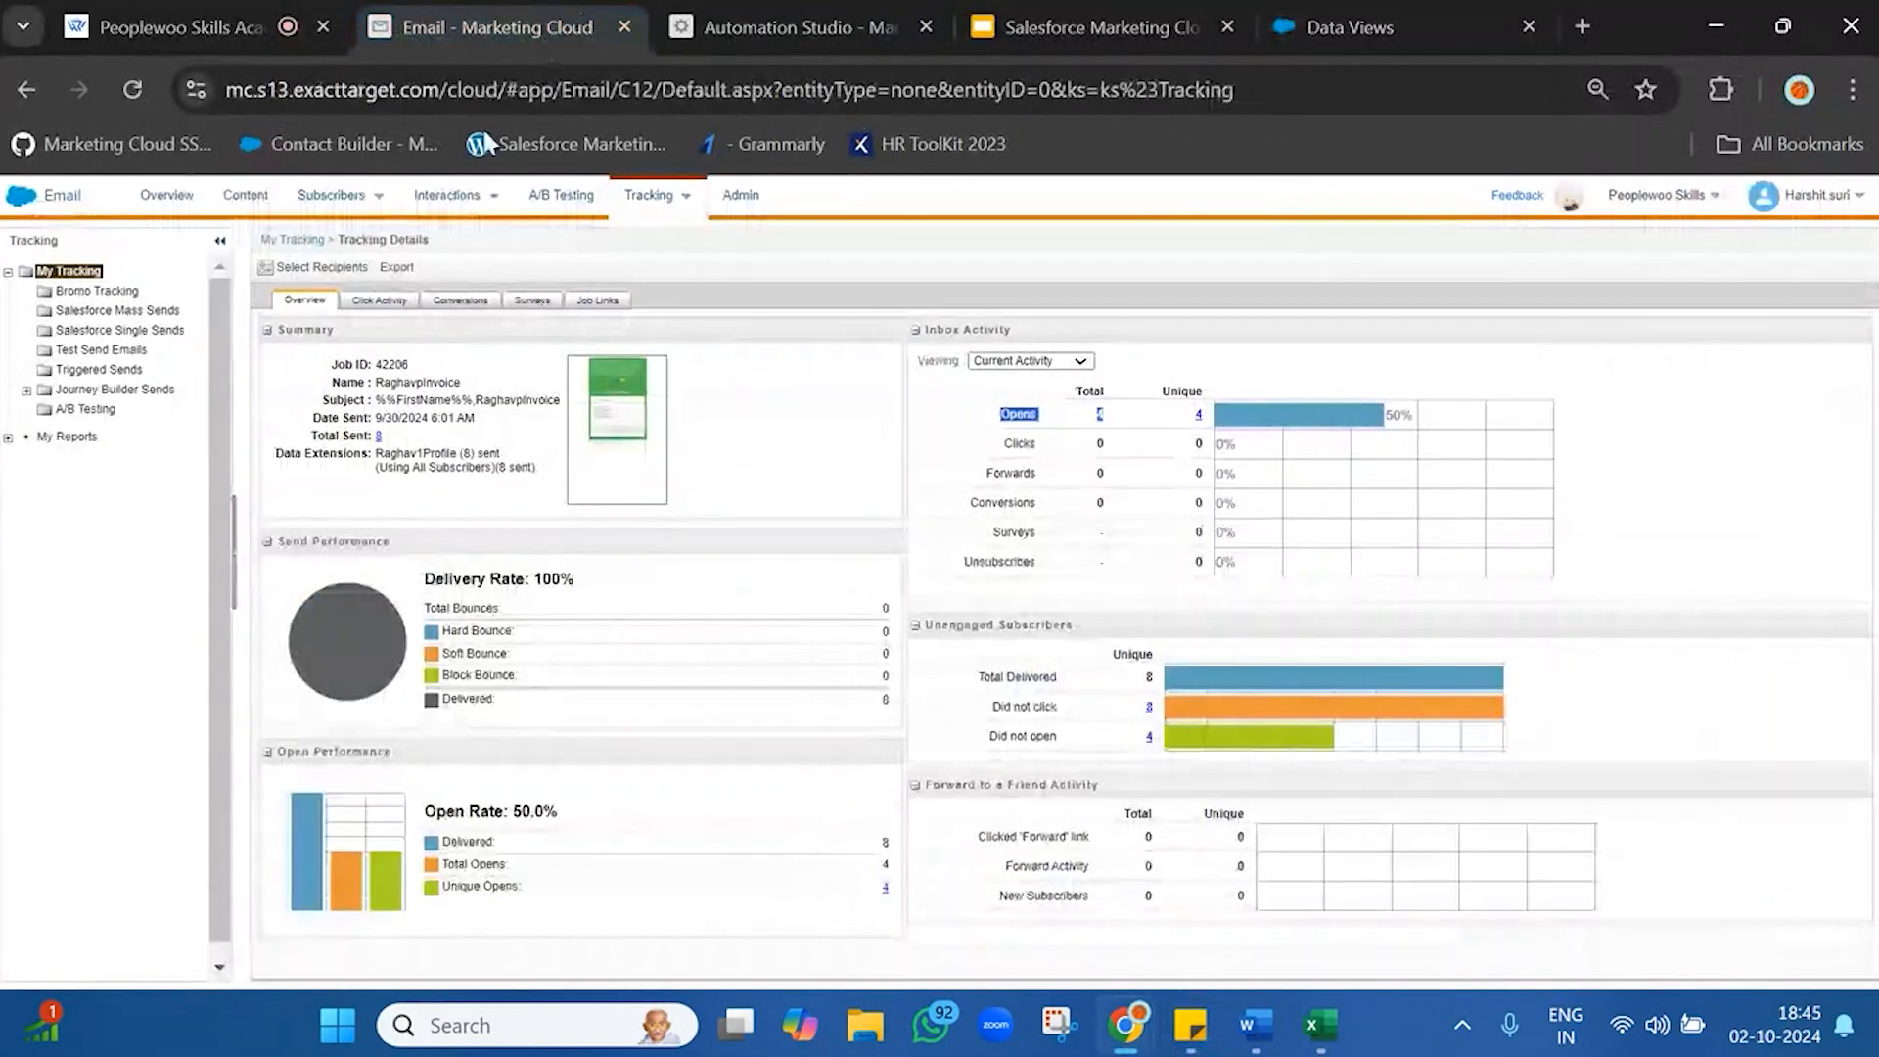
double_click(395, 361)
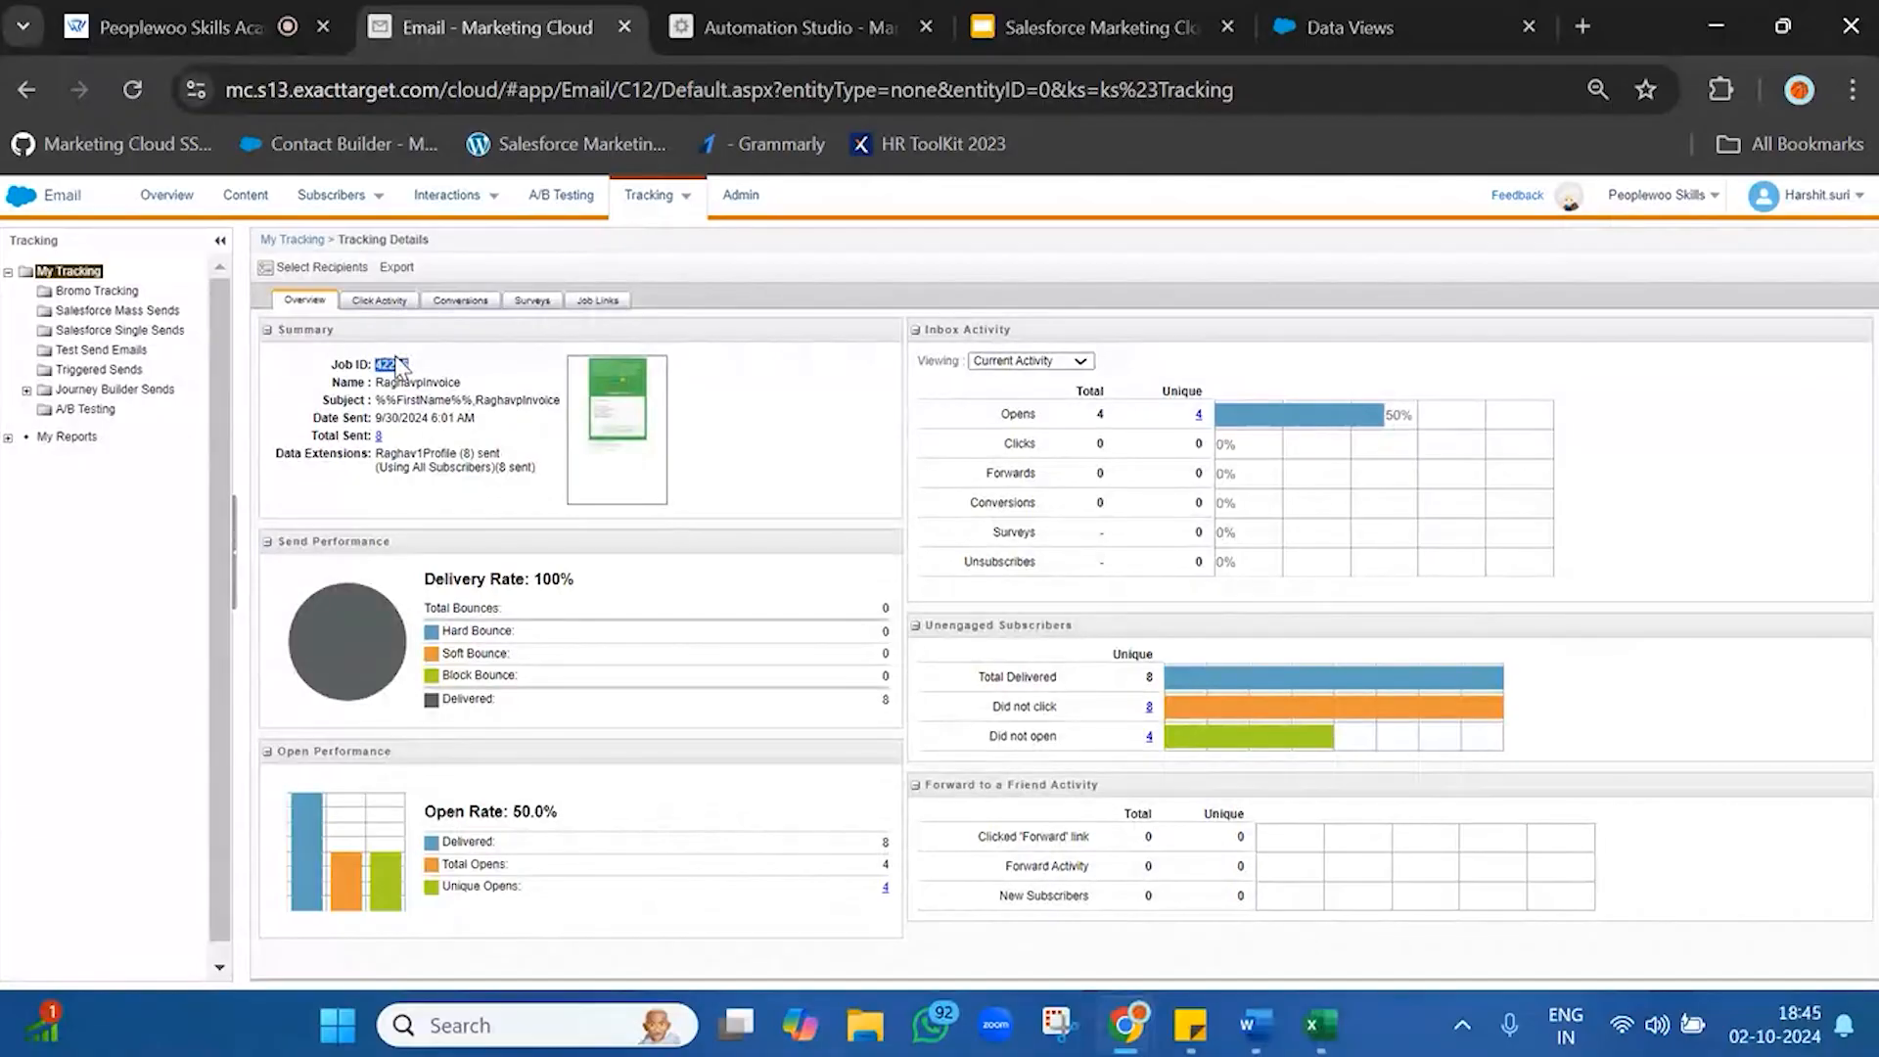
mouse_move(1190, 1025)
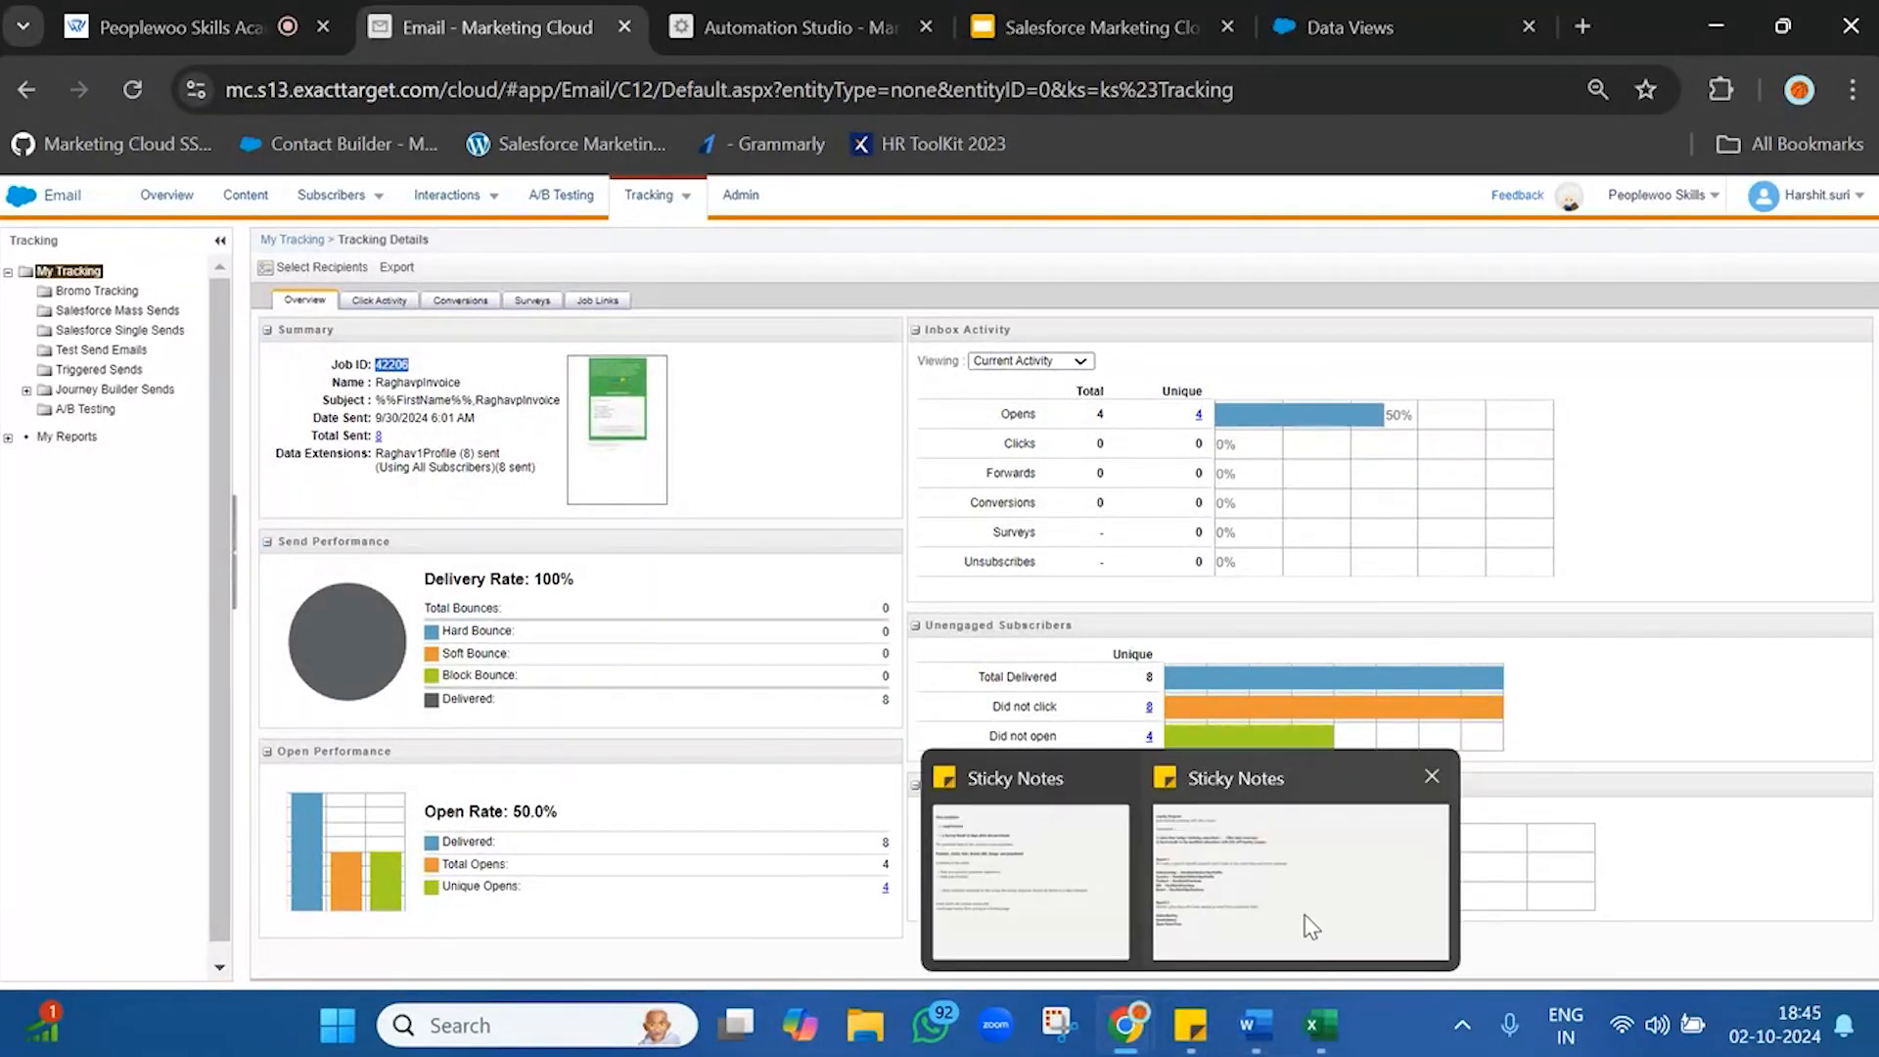
left_click(1312, 927)
type("42206")
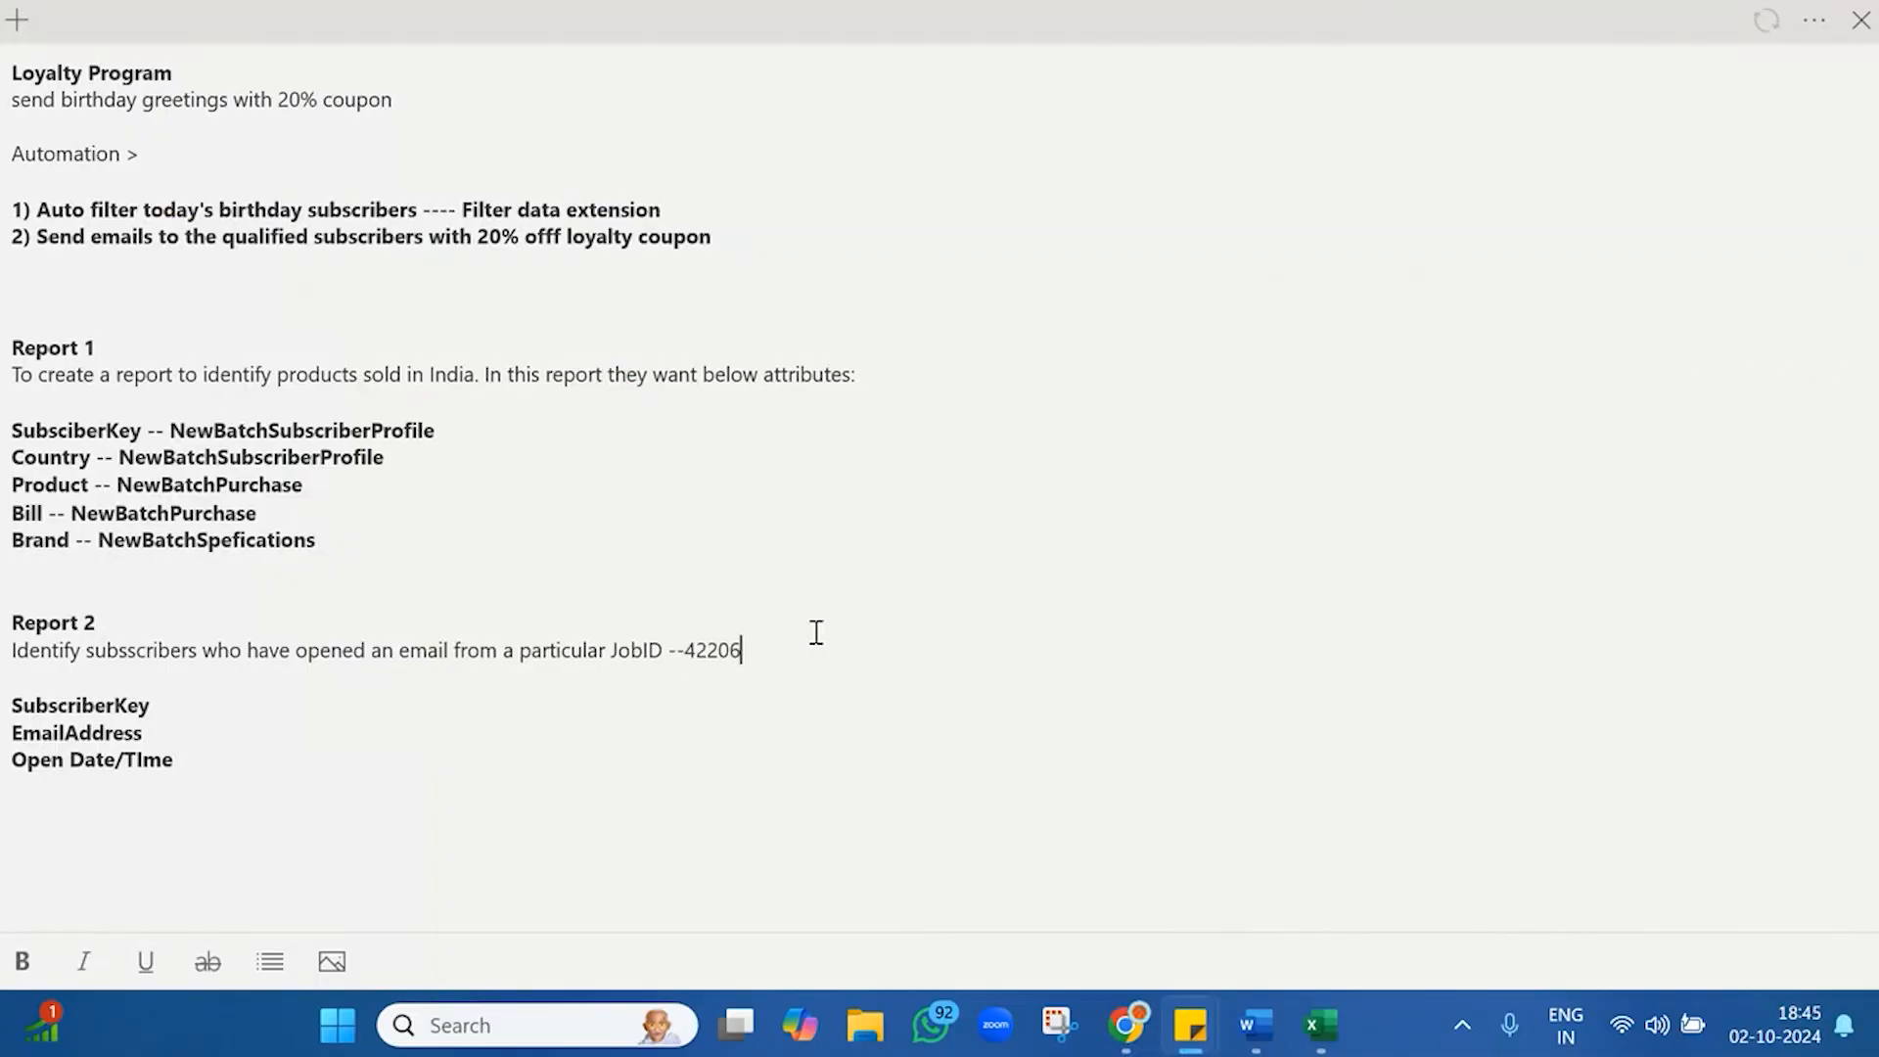
- Highlight "opened" in Report 2's description, then switch to the Salesforce Help data views list in Chrome and open the Data View: Open article
double_click(326, 654)
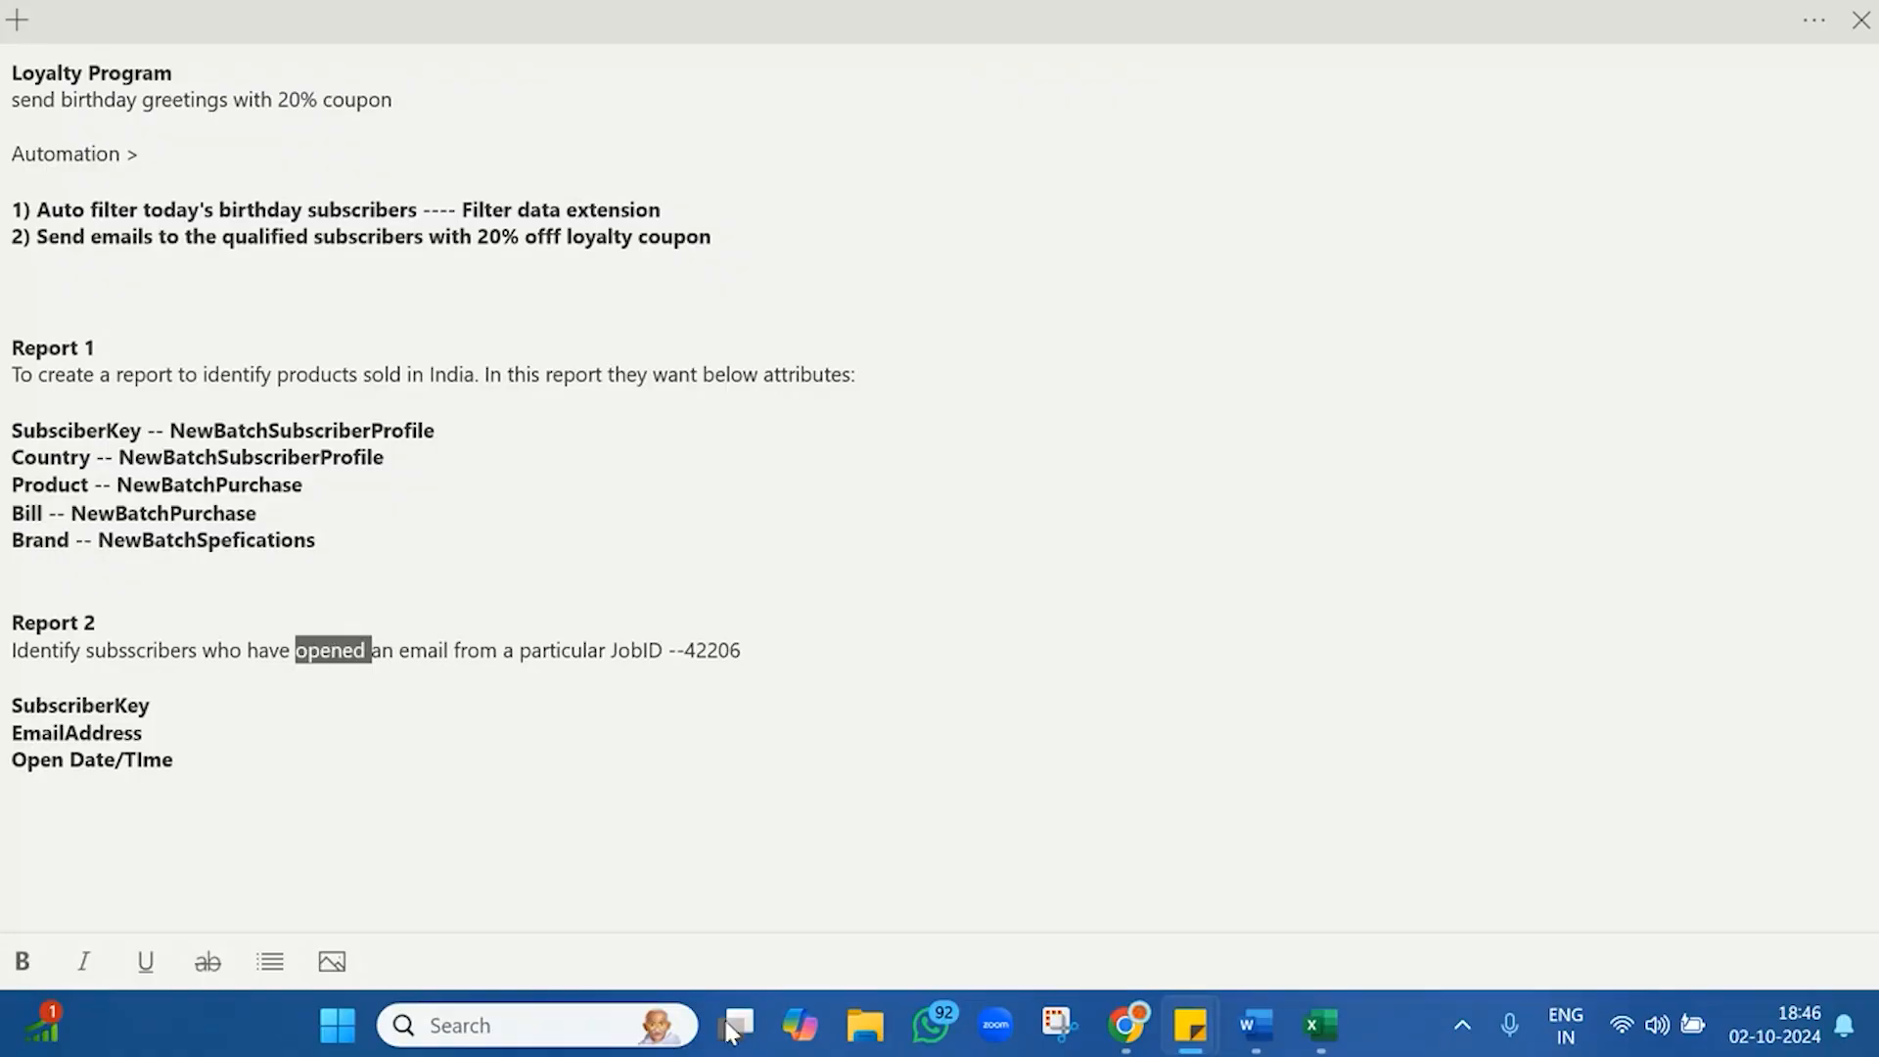
mouse_move(1126, 1018)
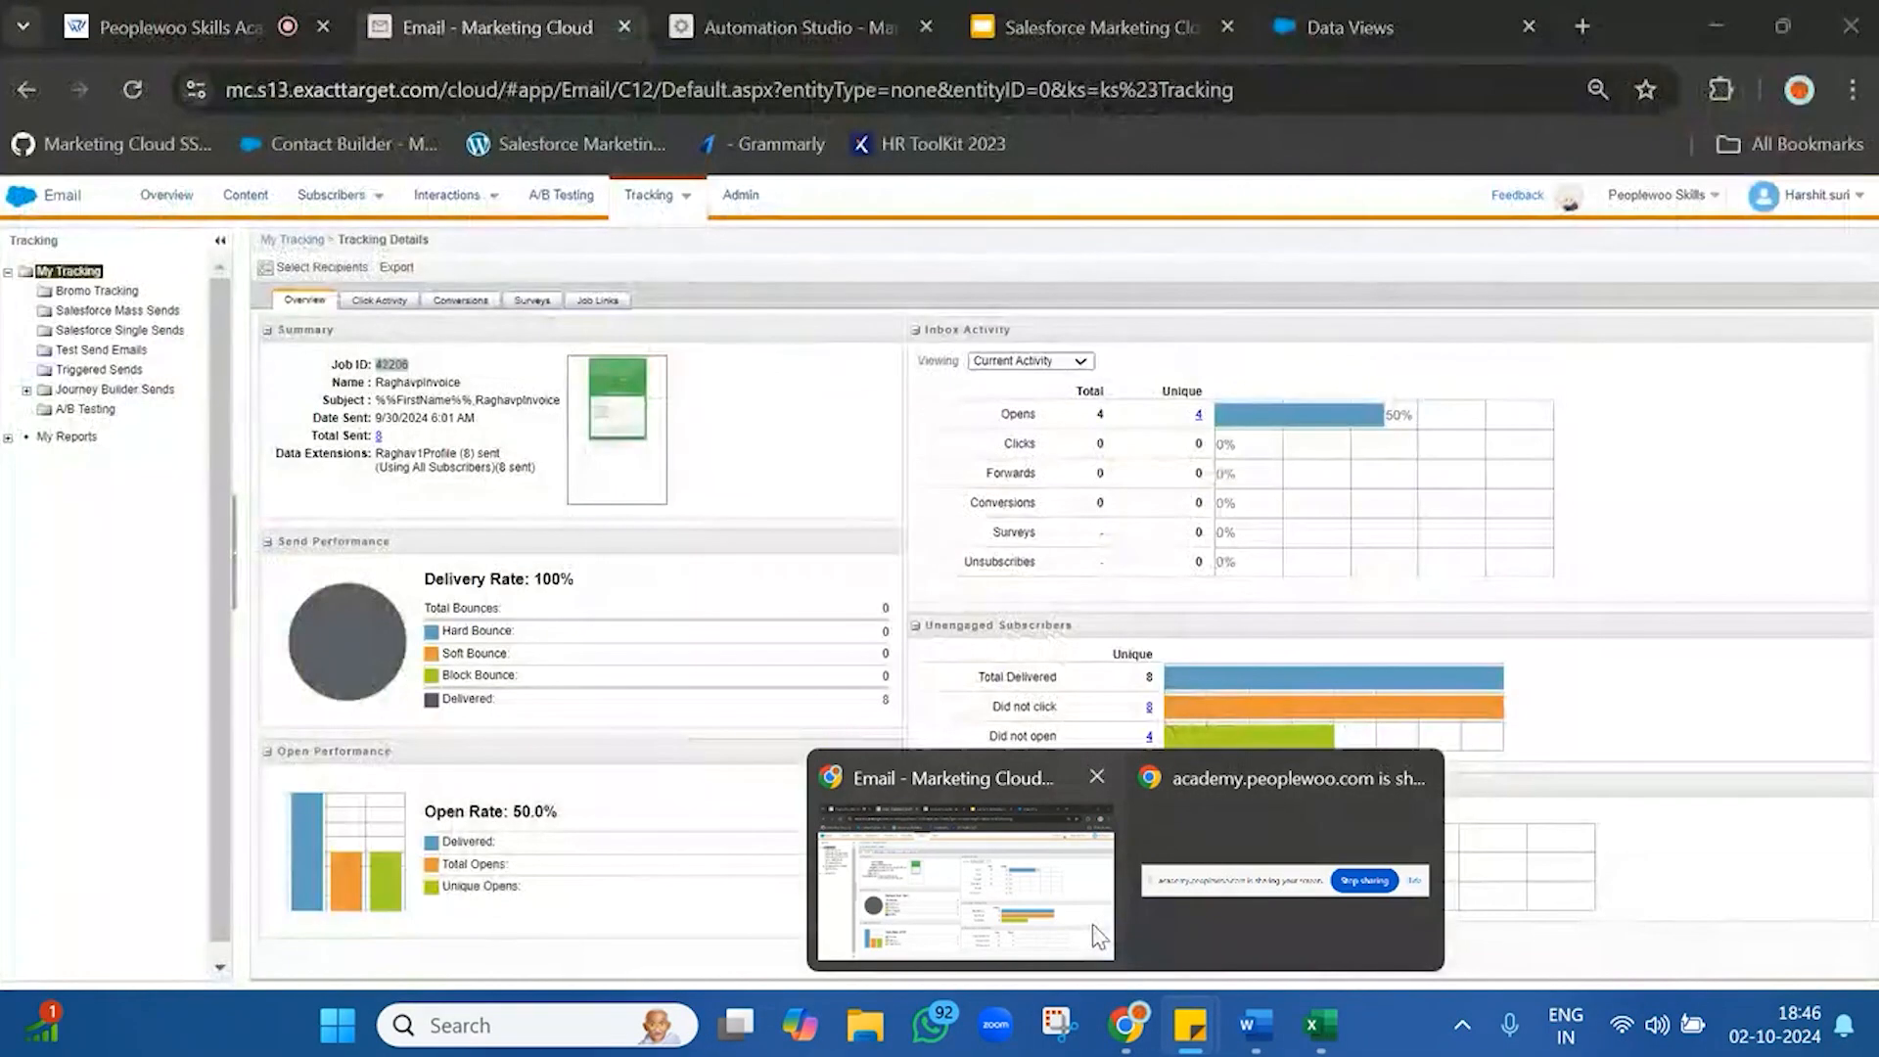
left_click(1092, 925)
left_click(1350, 28)
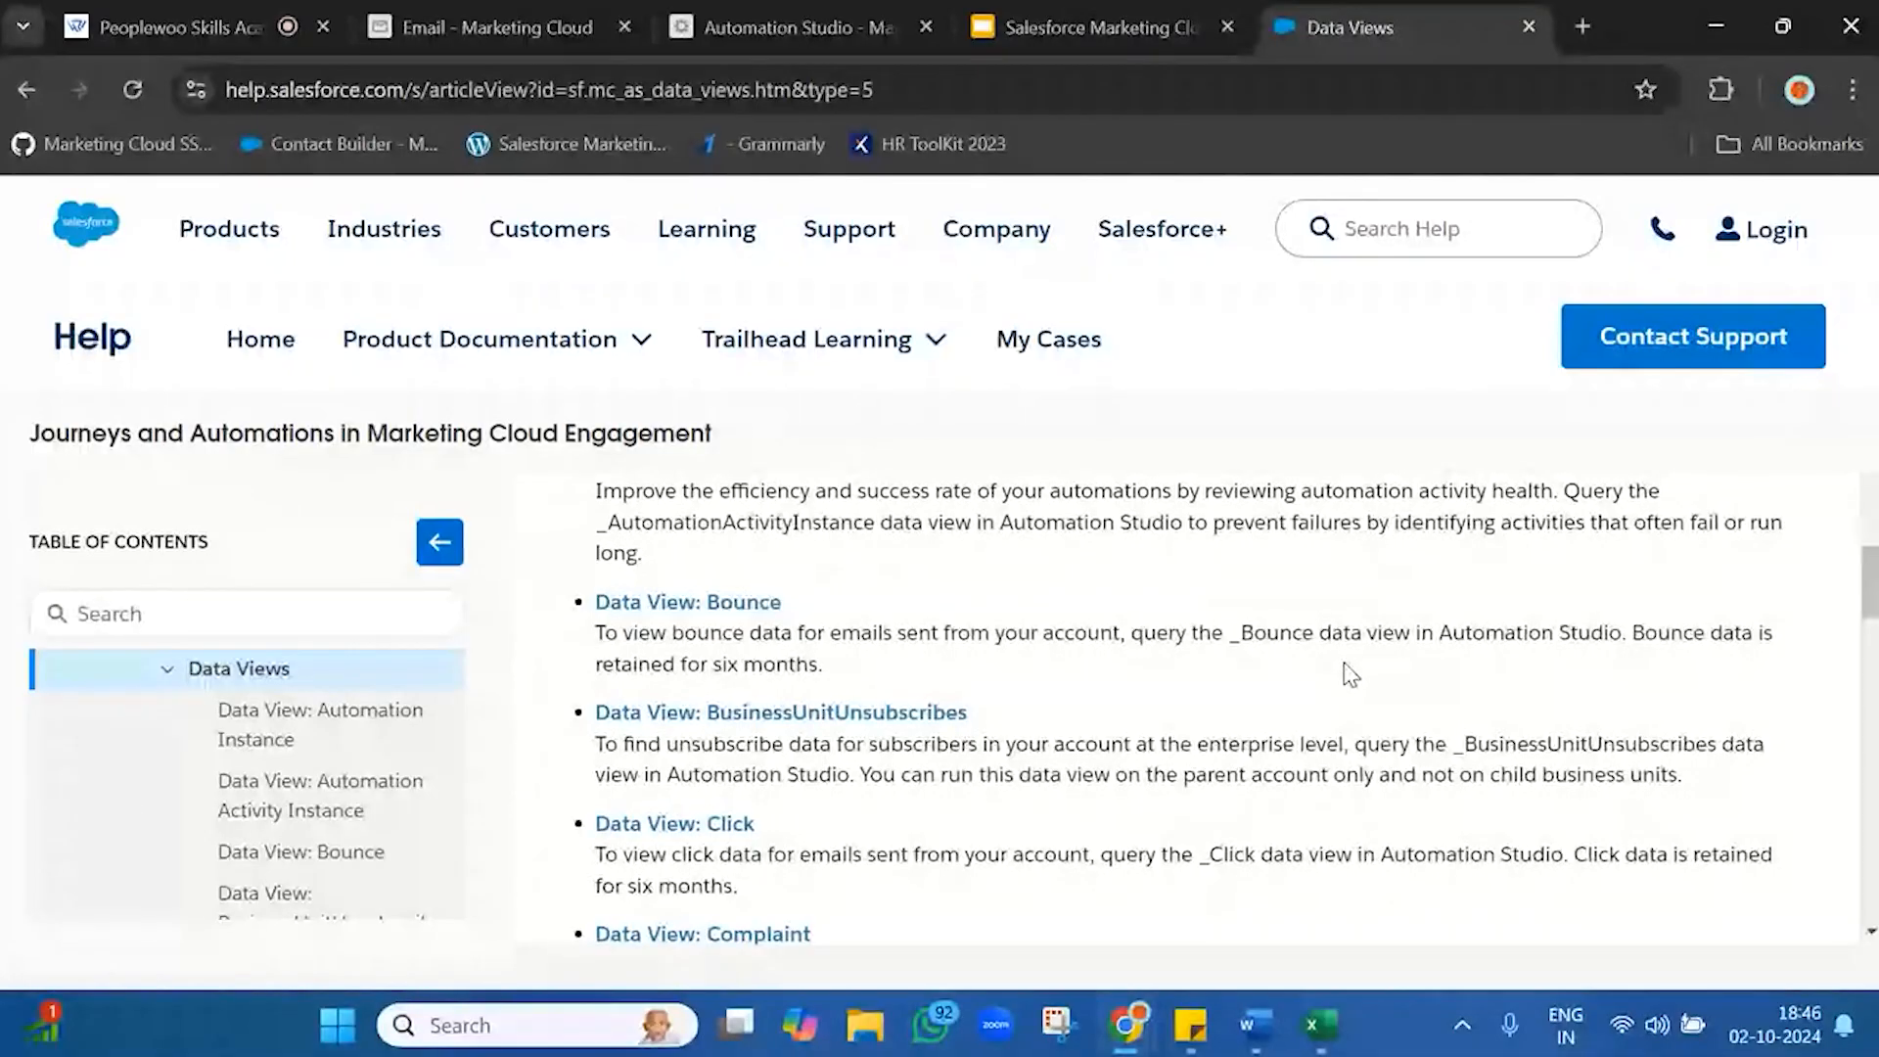
scroll(1349, 685, "up", 10)
scroll(1344, 744, "down", 8)
scroll(1347, 749, "down", 10)
scroll(1341, 725, "down", 5)
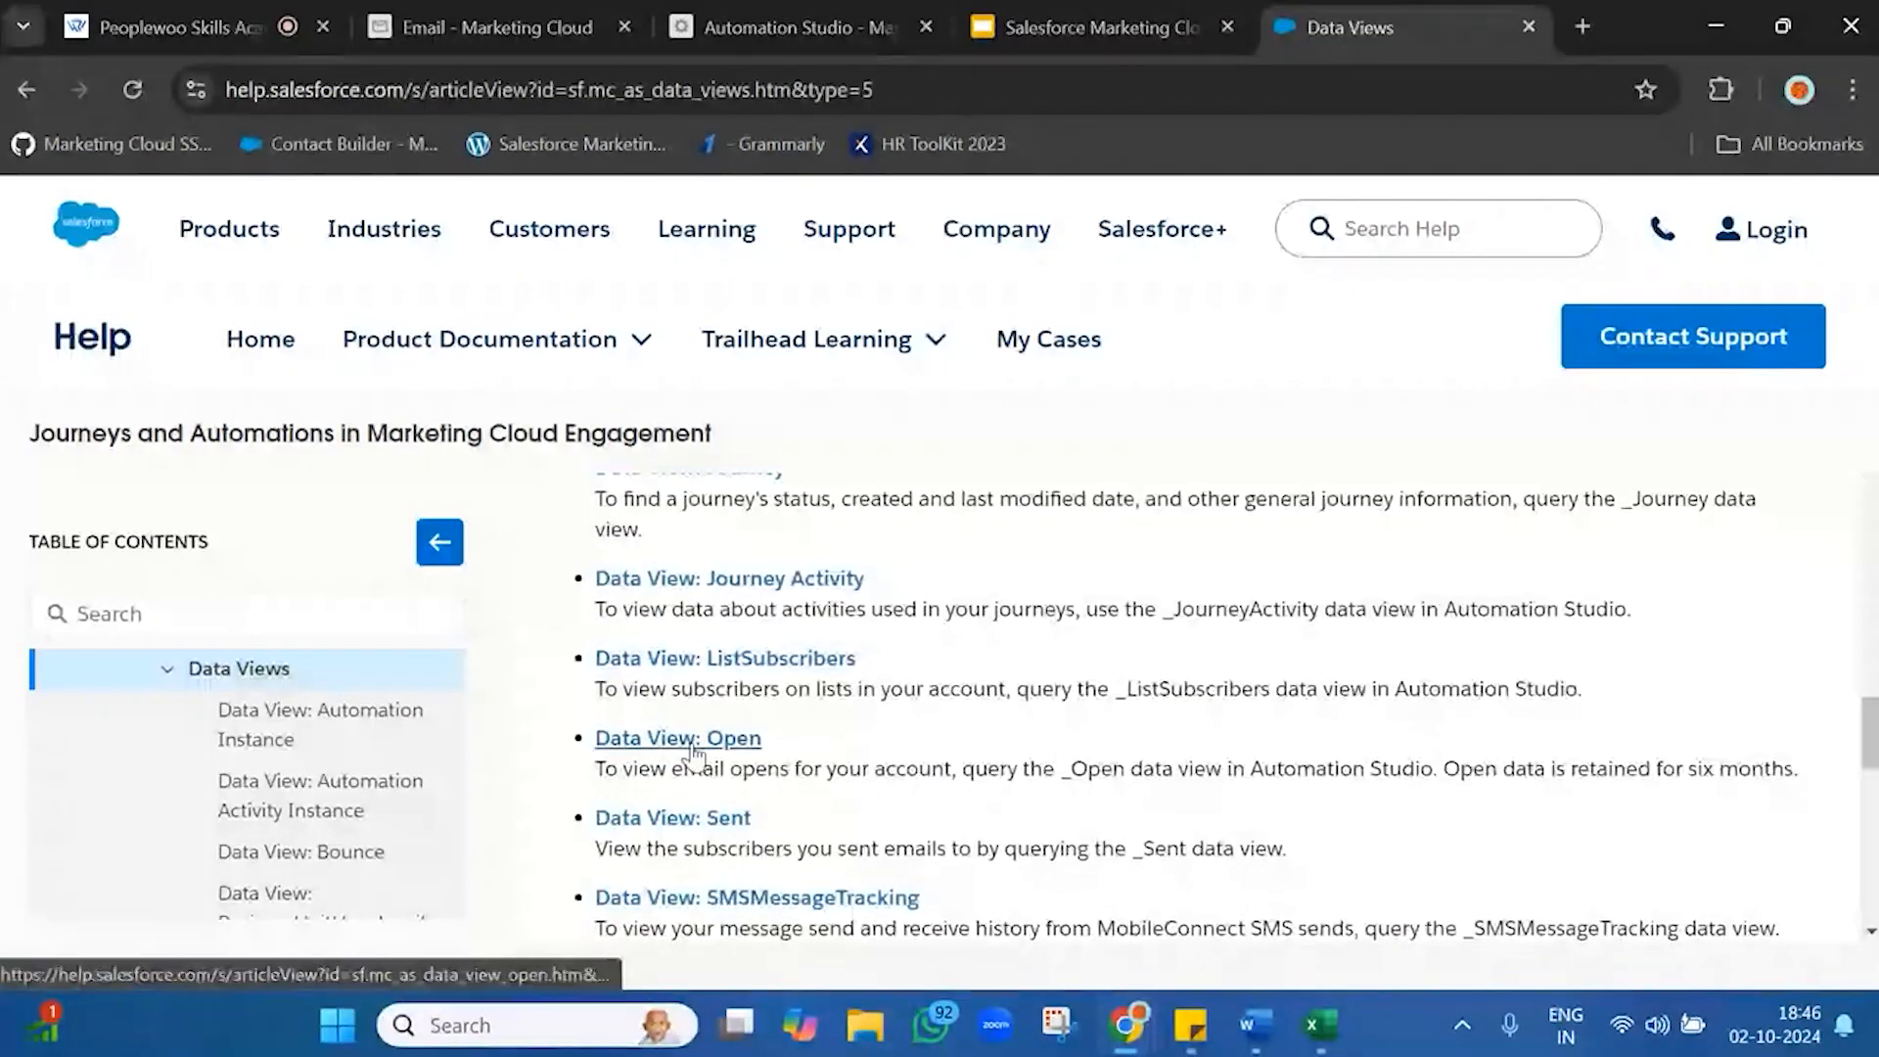
left_click(695, 744)
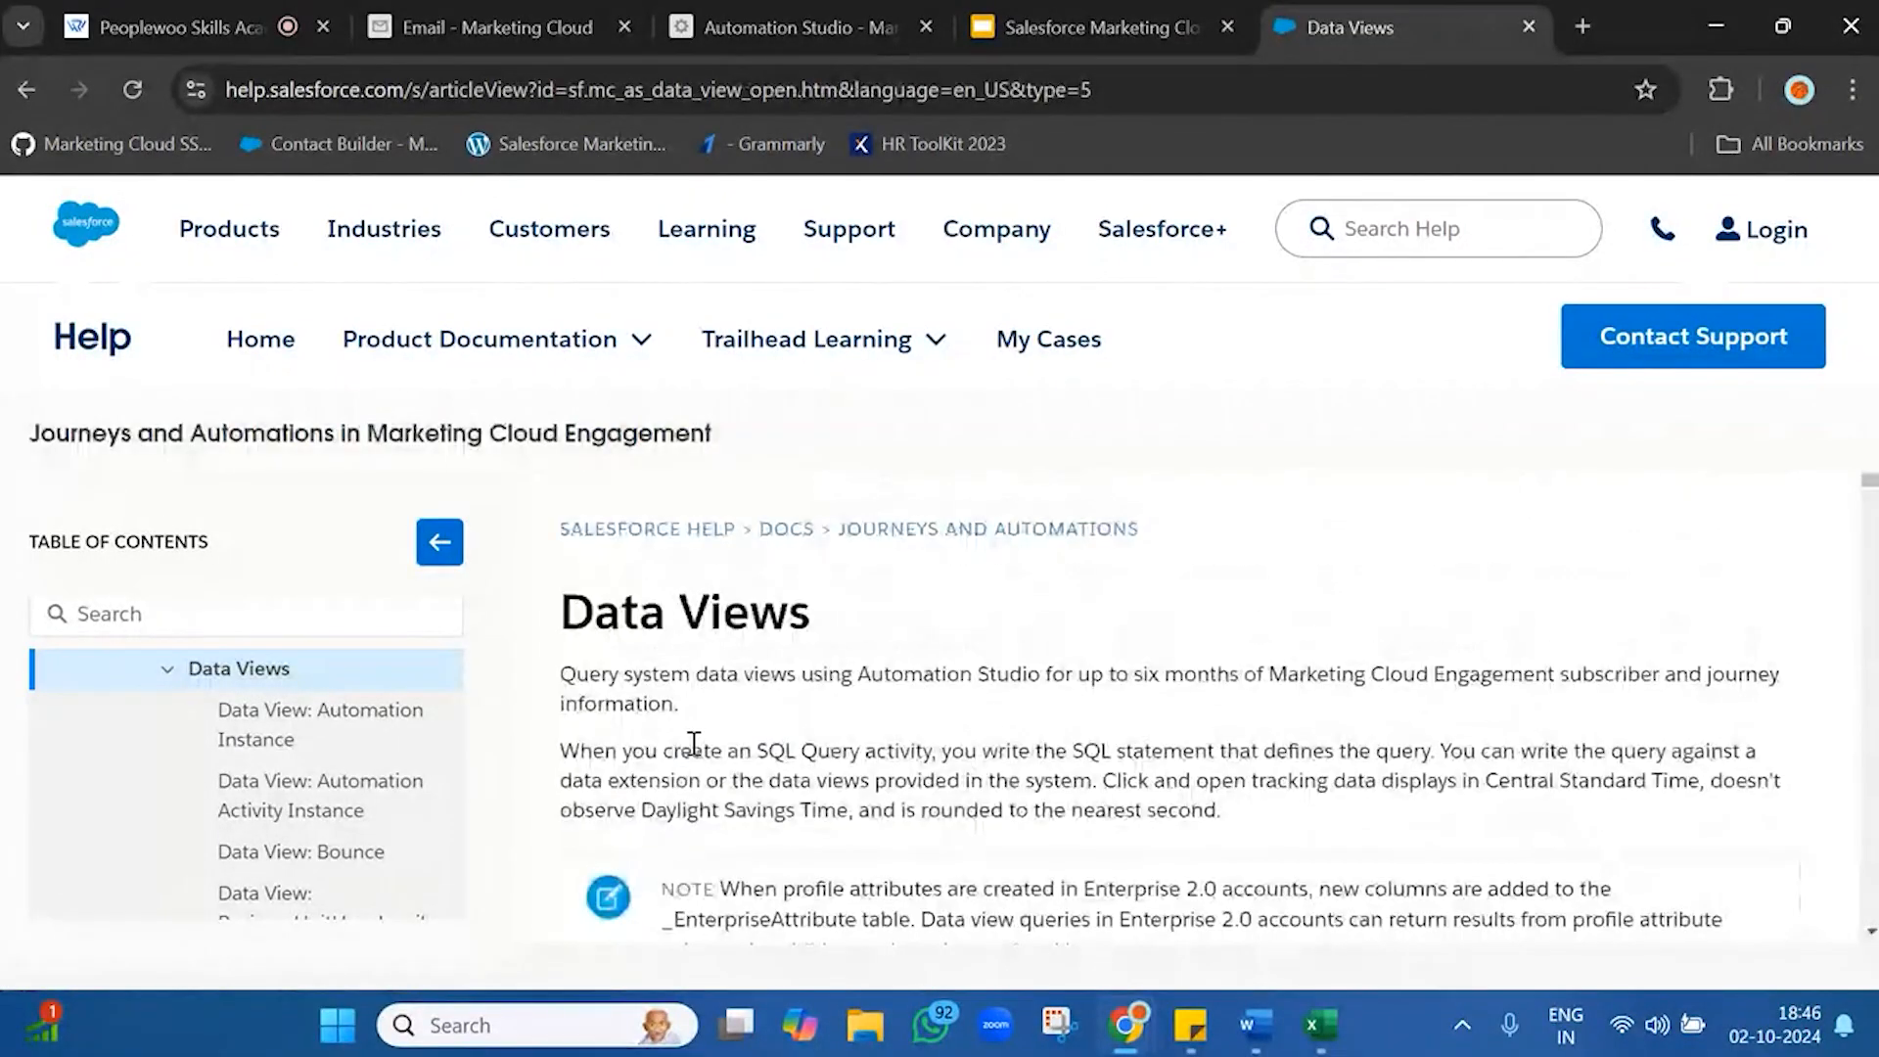
- Review the Open data view's description and its columns table, highlighting the description and the OYBAccountID column name
triple_click(862, 674)
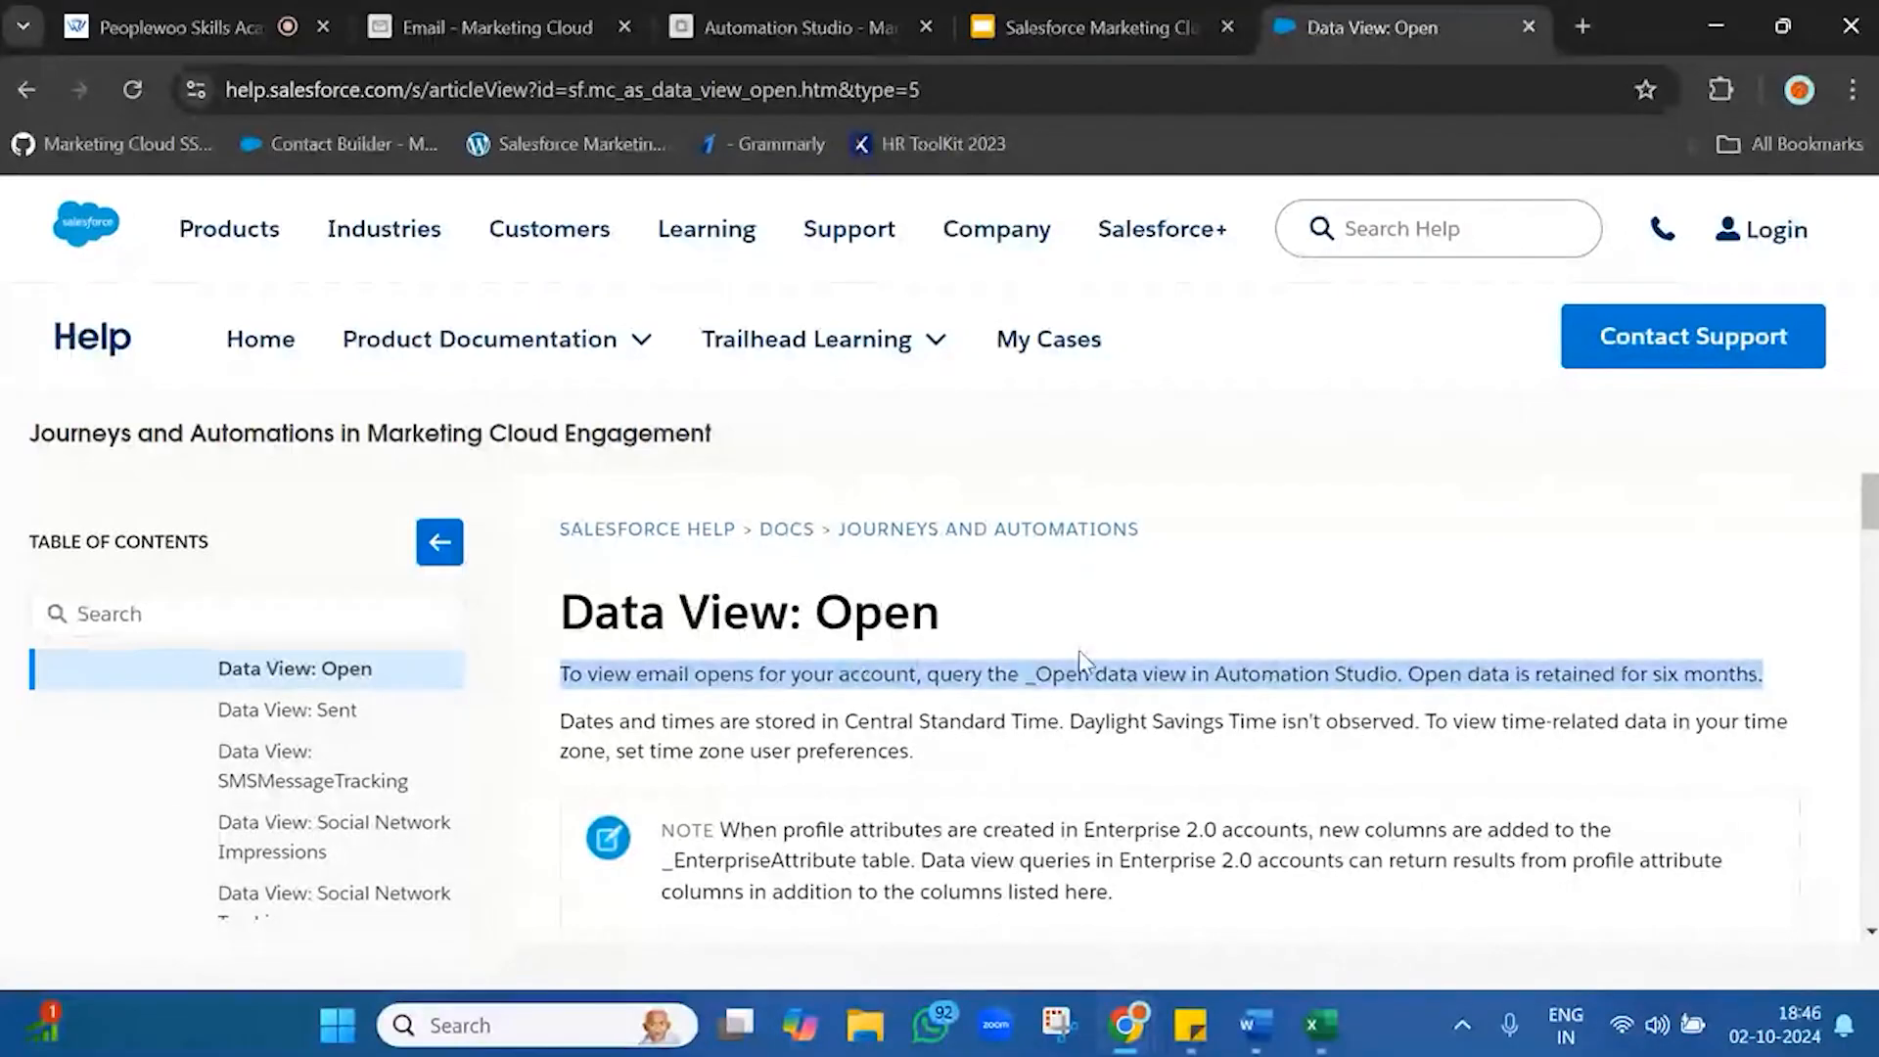
scroll(1079, 650, "down", 4)
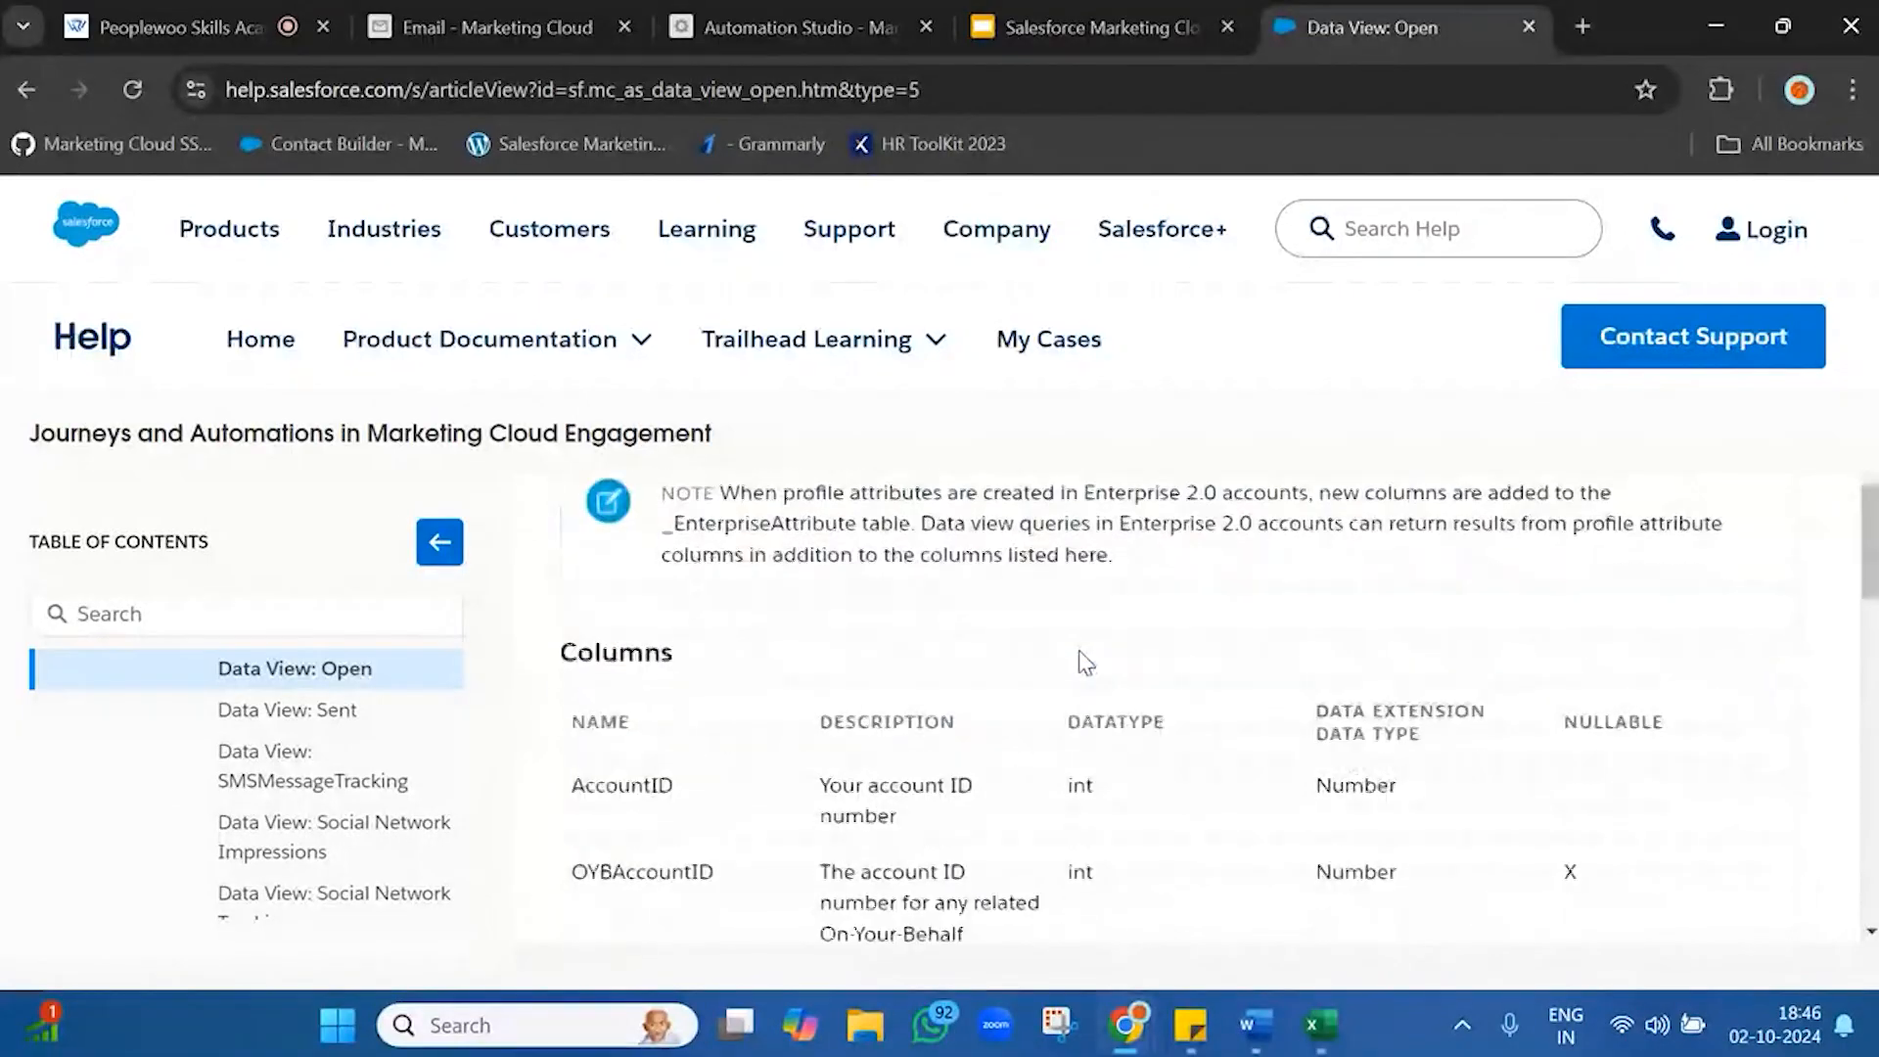
double_click(598, 757)
double_click(600, 843)
scroll(600, 839, "down", 3)
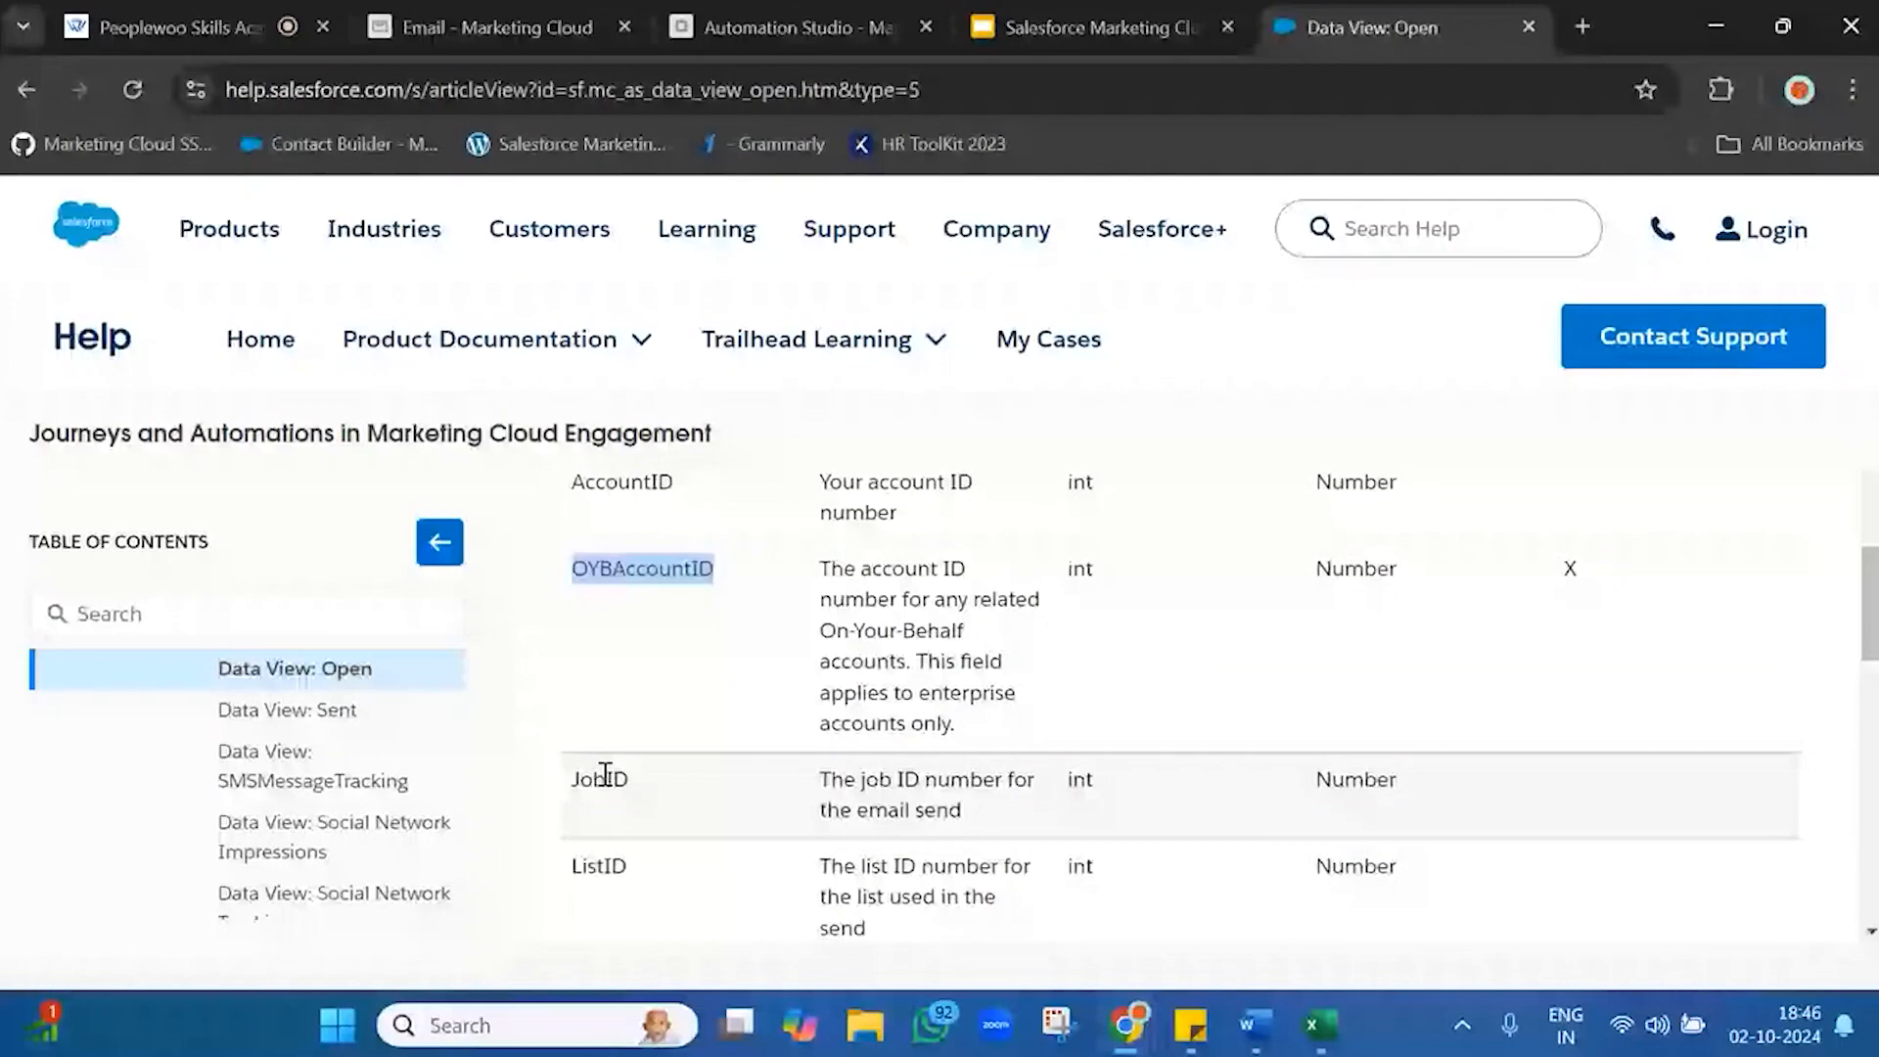
scroll(605, 773, "down", 10)
scroll(605, 773, "up", 5)
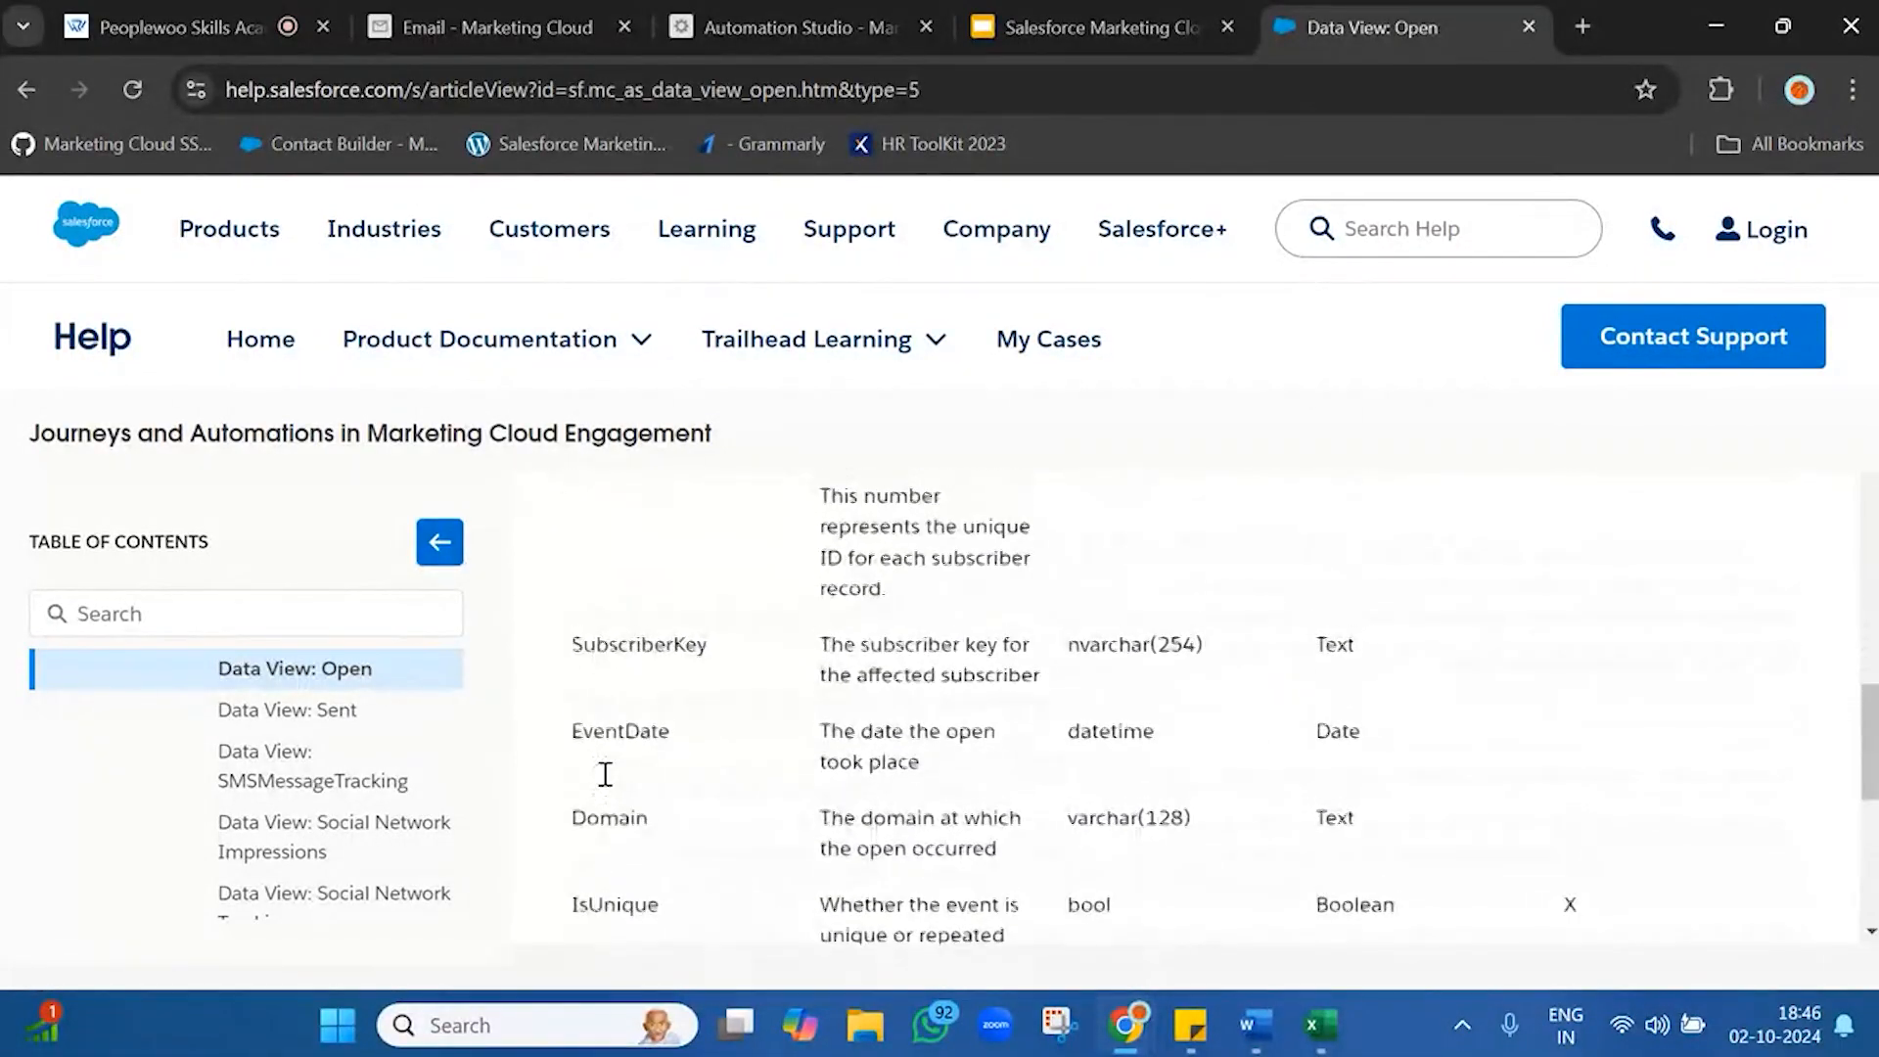
scroll(605, 774, "up", 8)
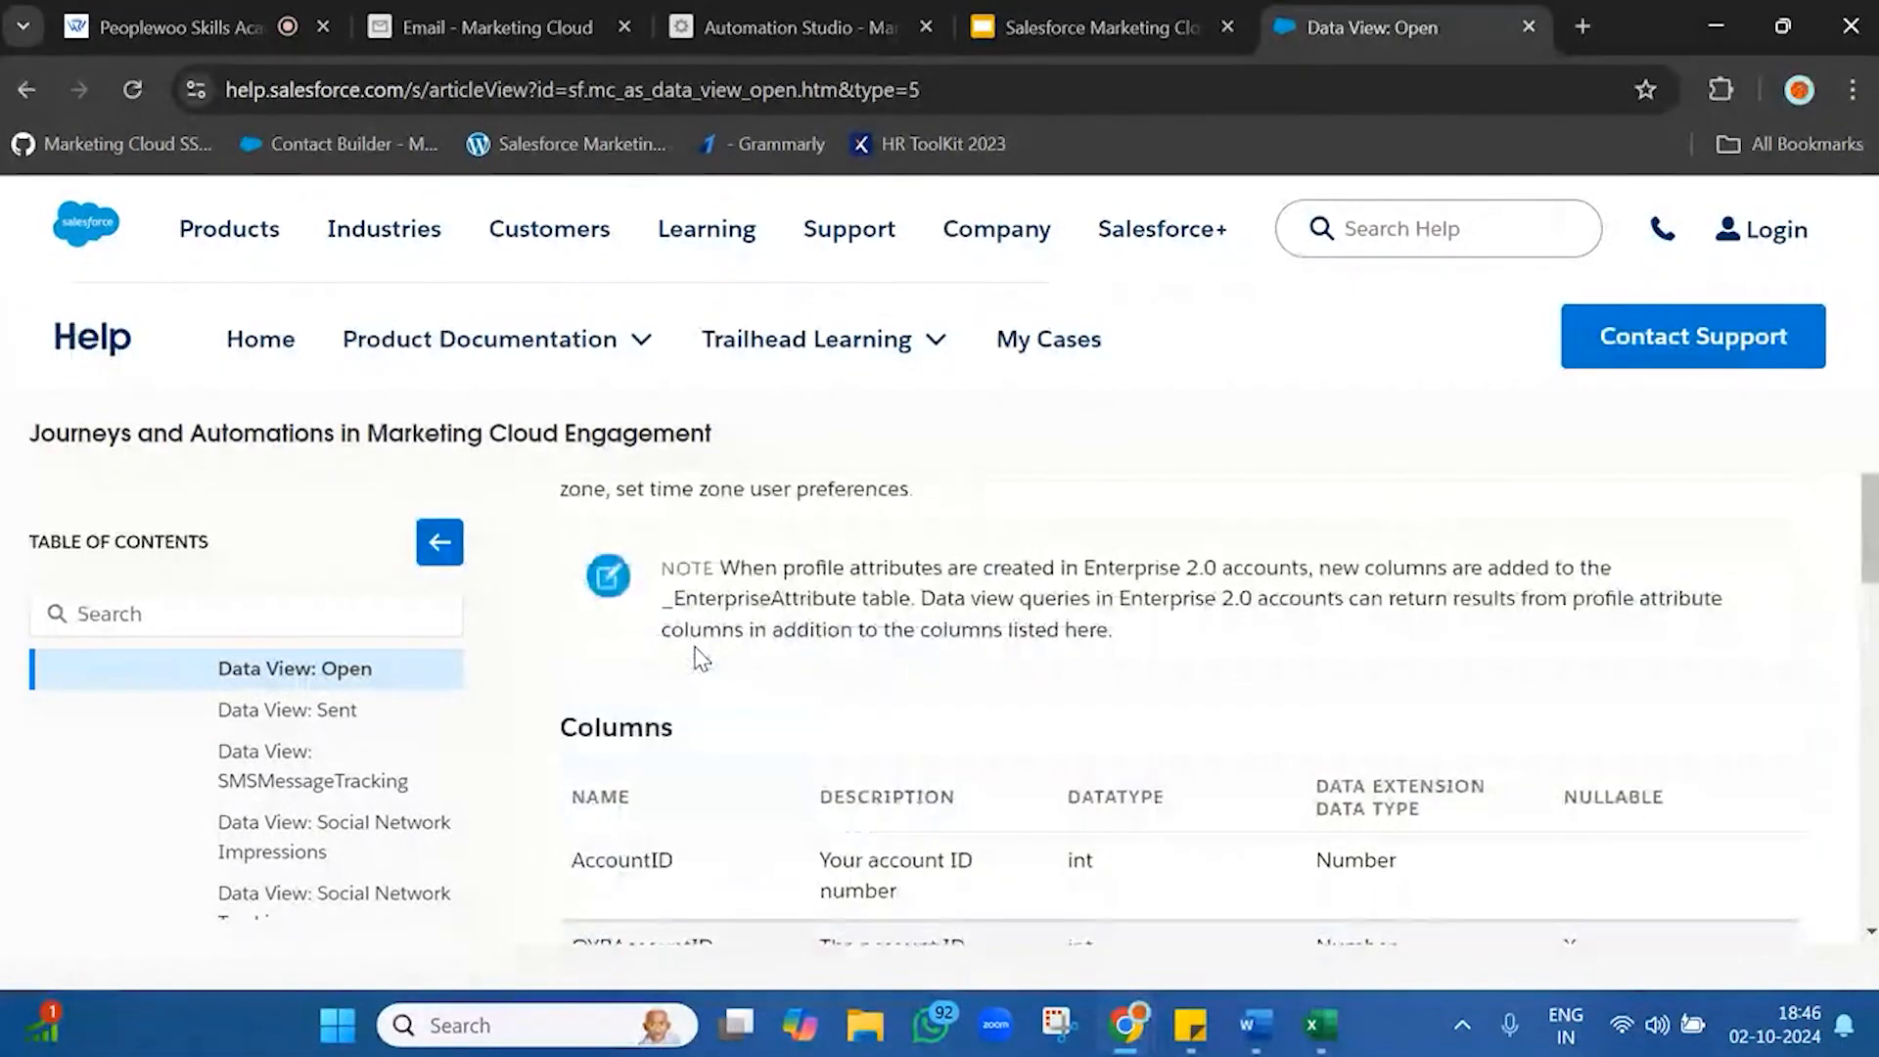
scroll(701, 659, "up", 1)
scroll(651, 734, "down", 2)
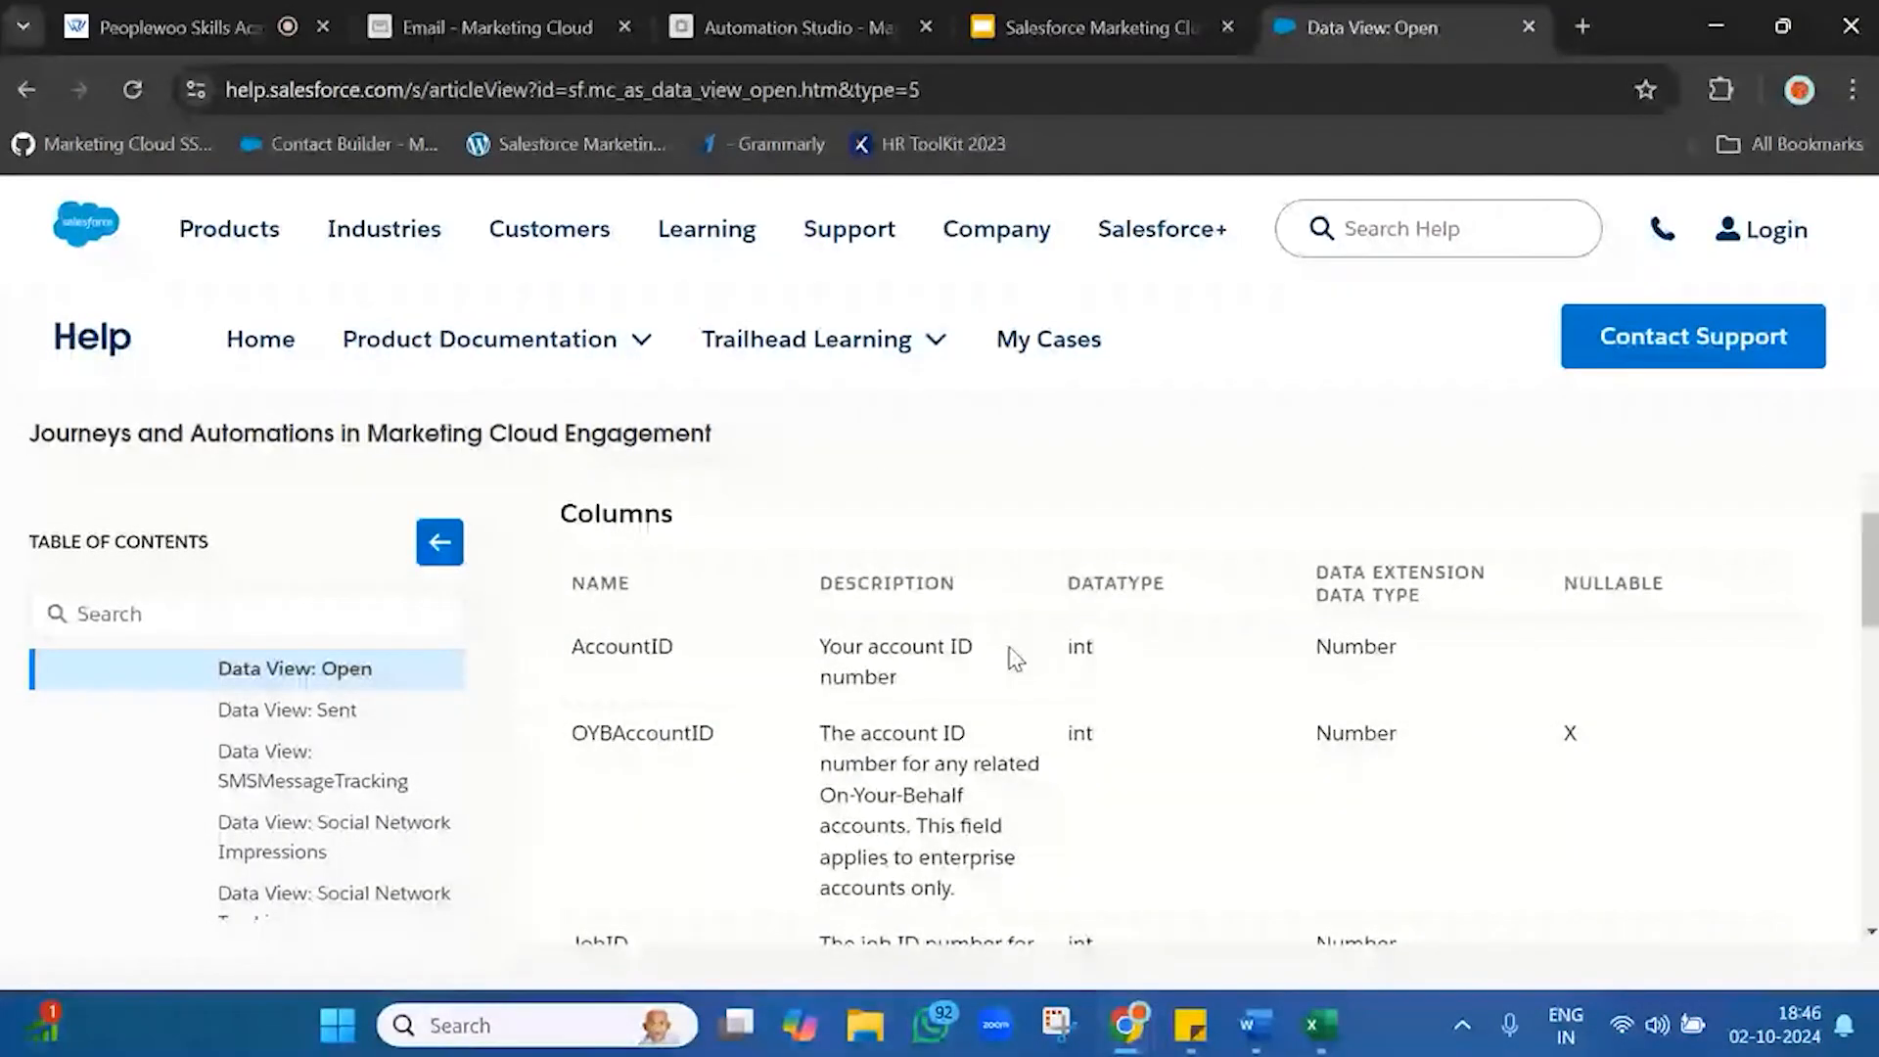
- Switch to the Sticky Notes report requirements and add "---" after SubscriberKey, EmailAddress and Open Date/TIme under Report 2
mouse_move(1191, 1023)
left_click(1273, 846)
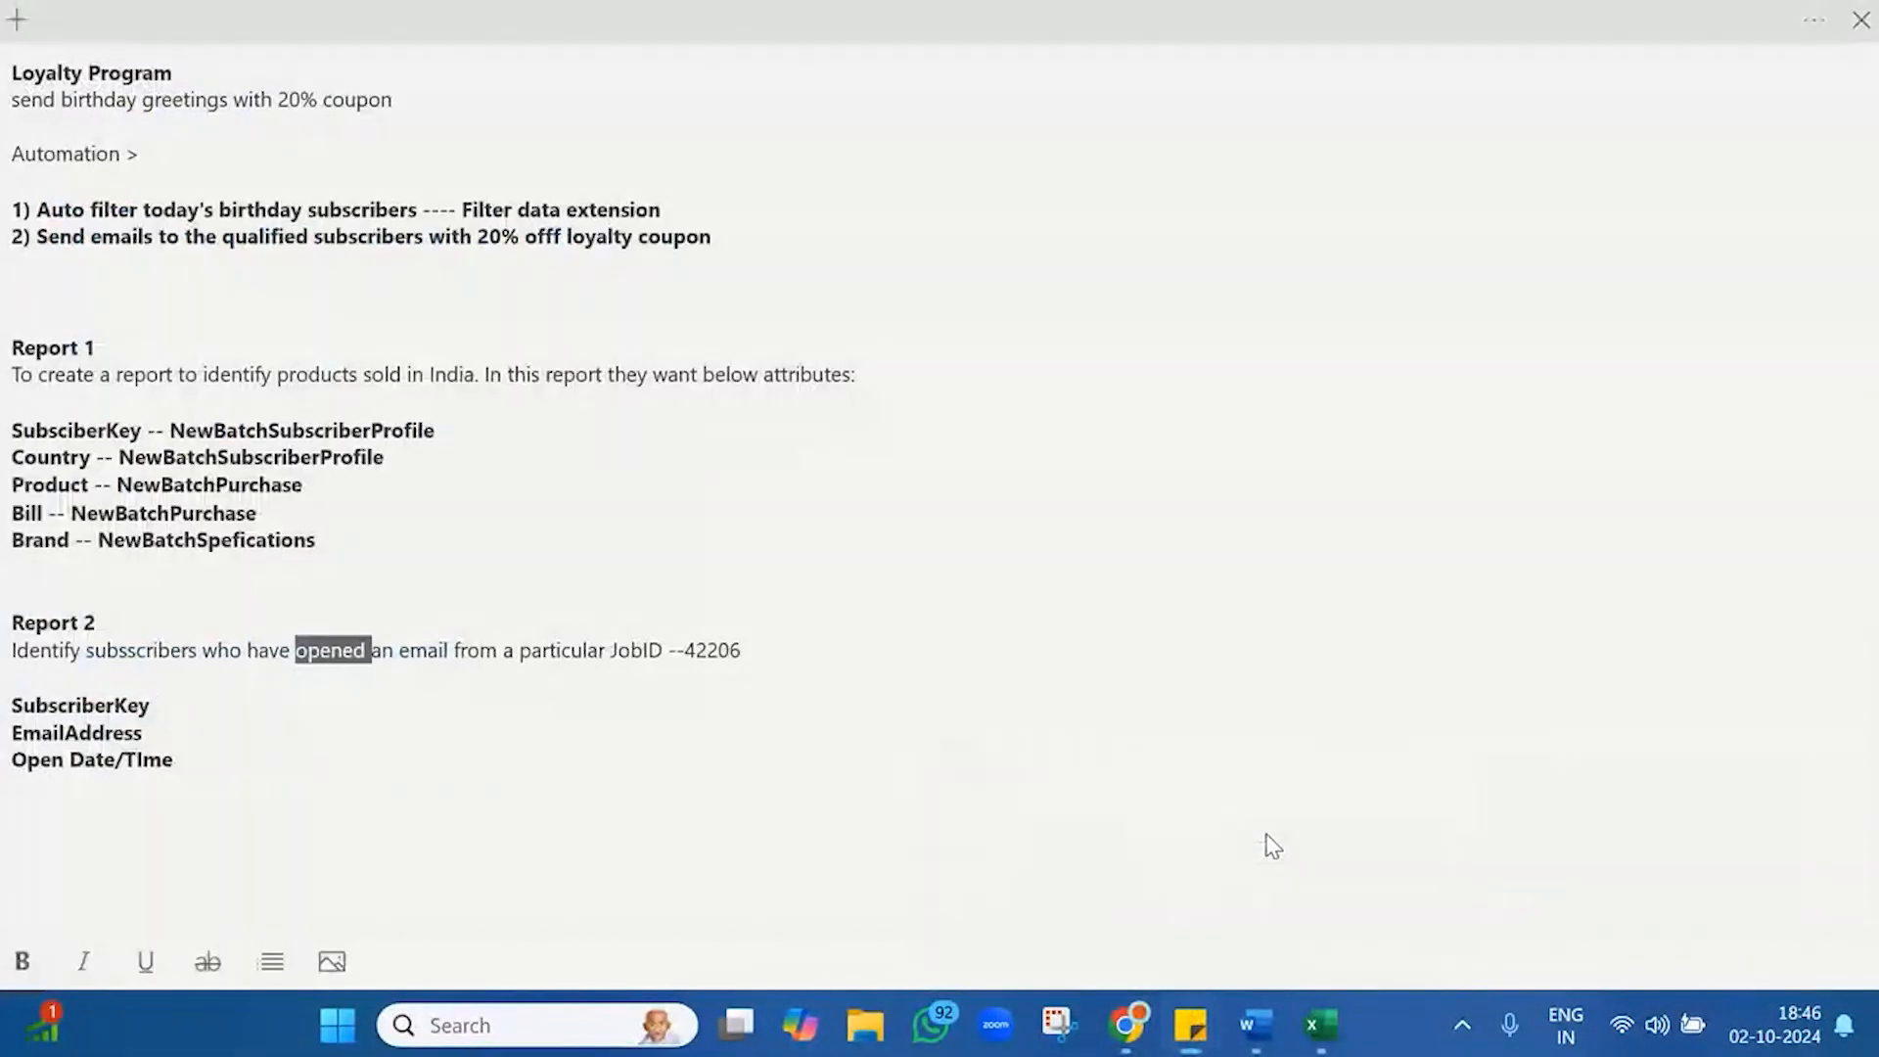
left_click(173, 707)
type("---")
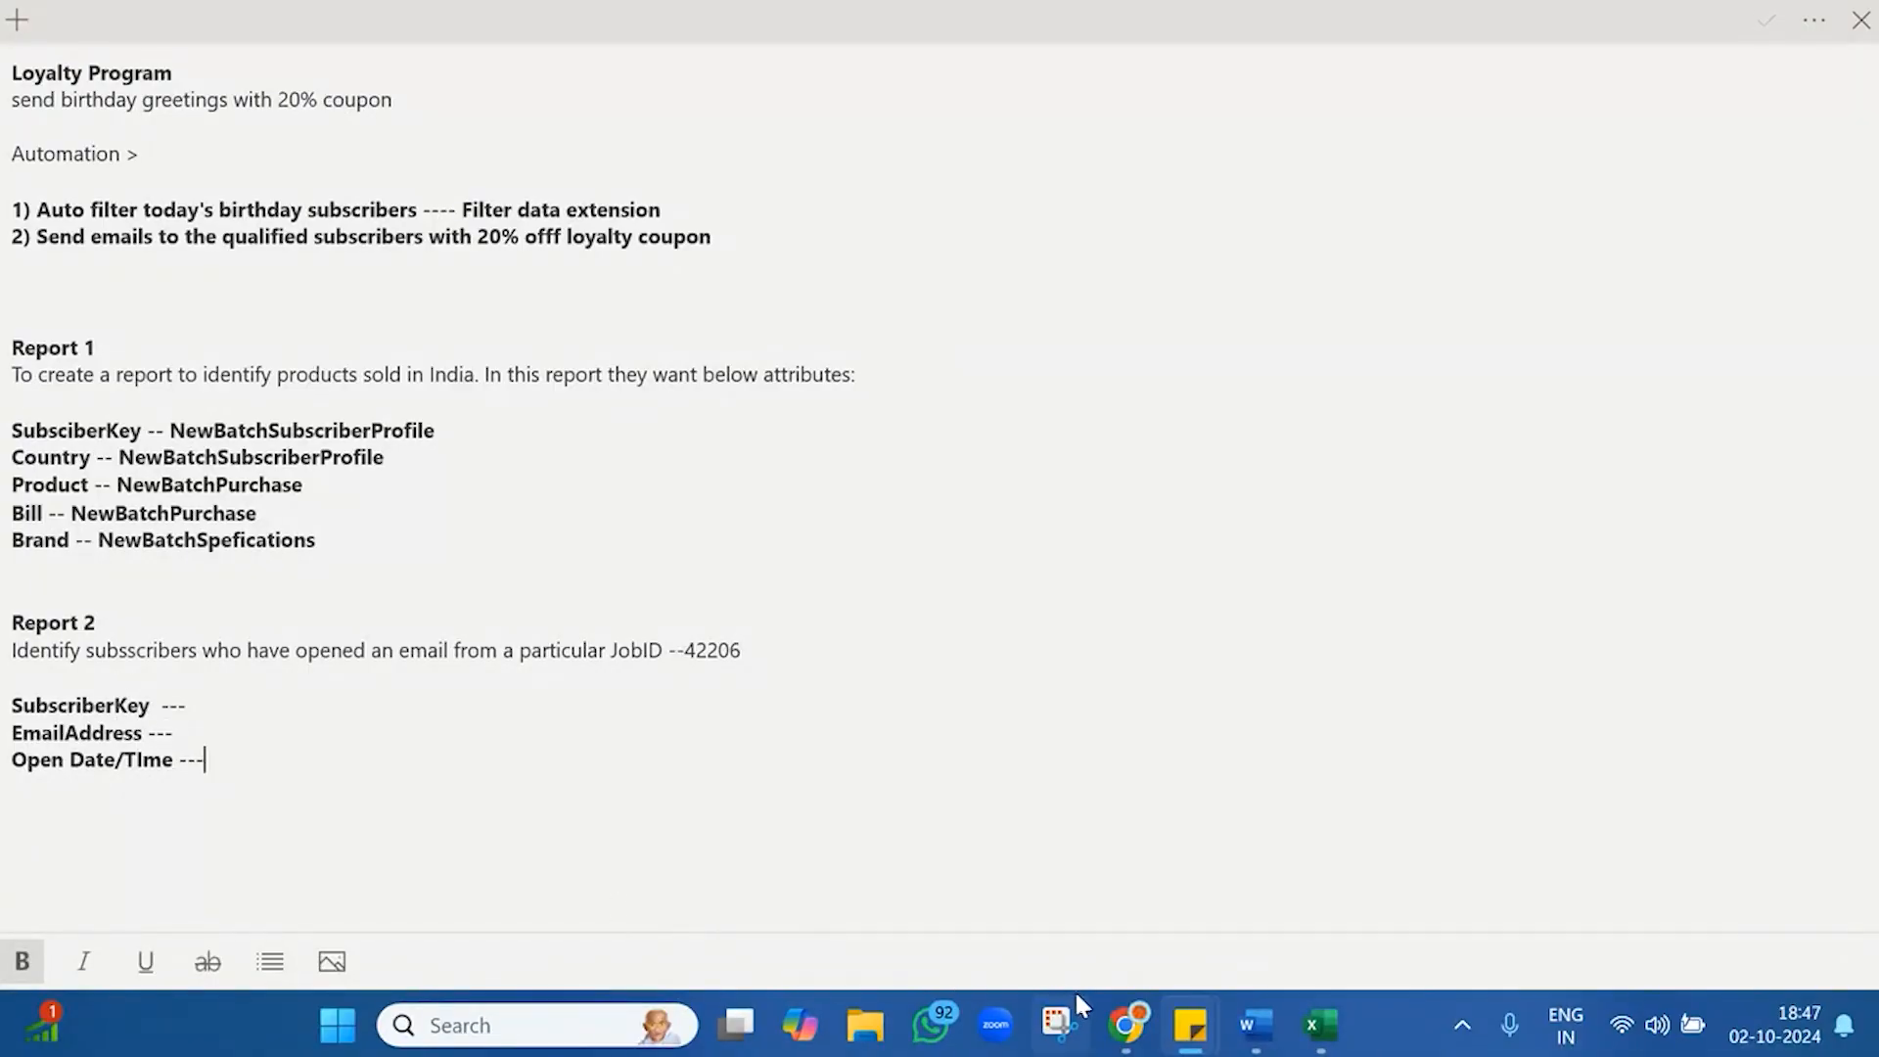
- Switch back to the Open data view article in Chrome and highlight SubscriberKey in its columns table
mouse_move(1127, 1025)
left_click(1016, 933)
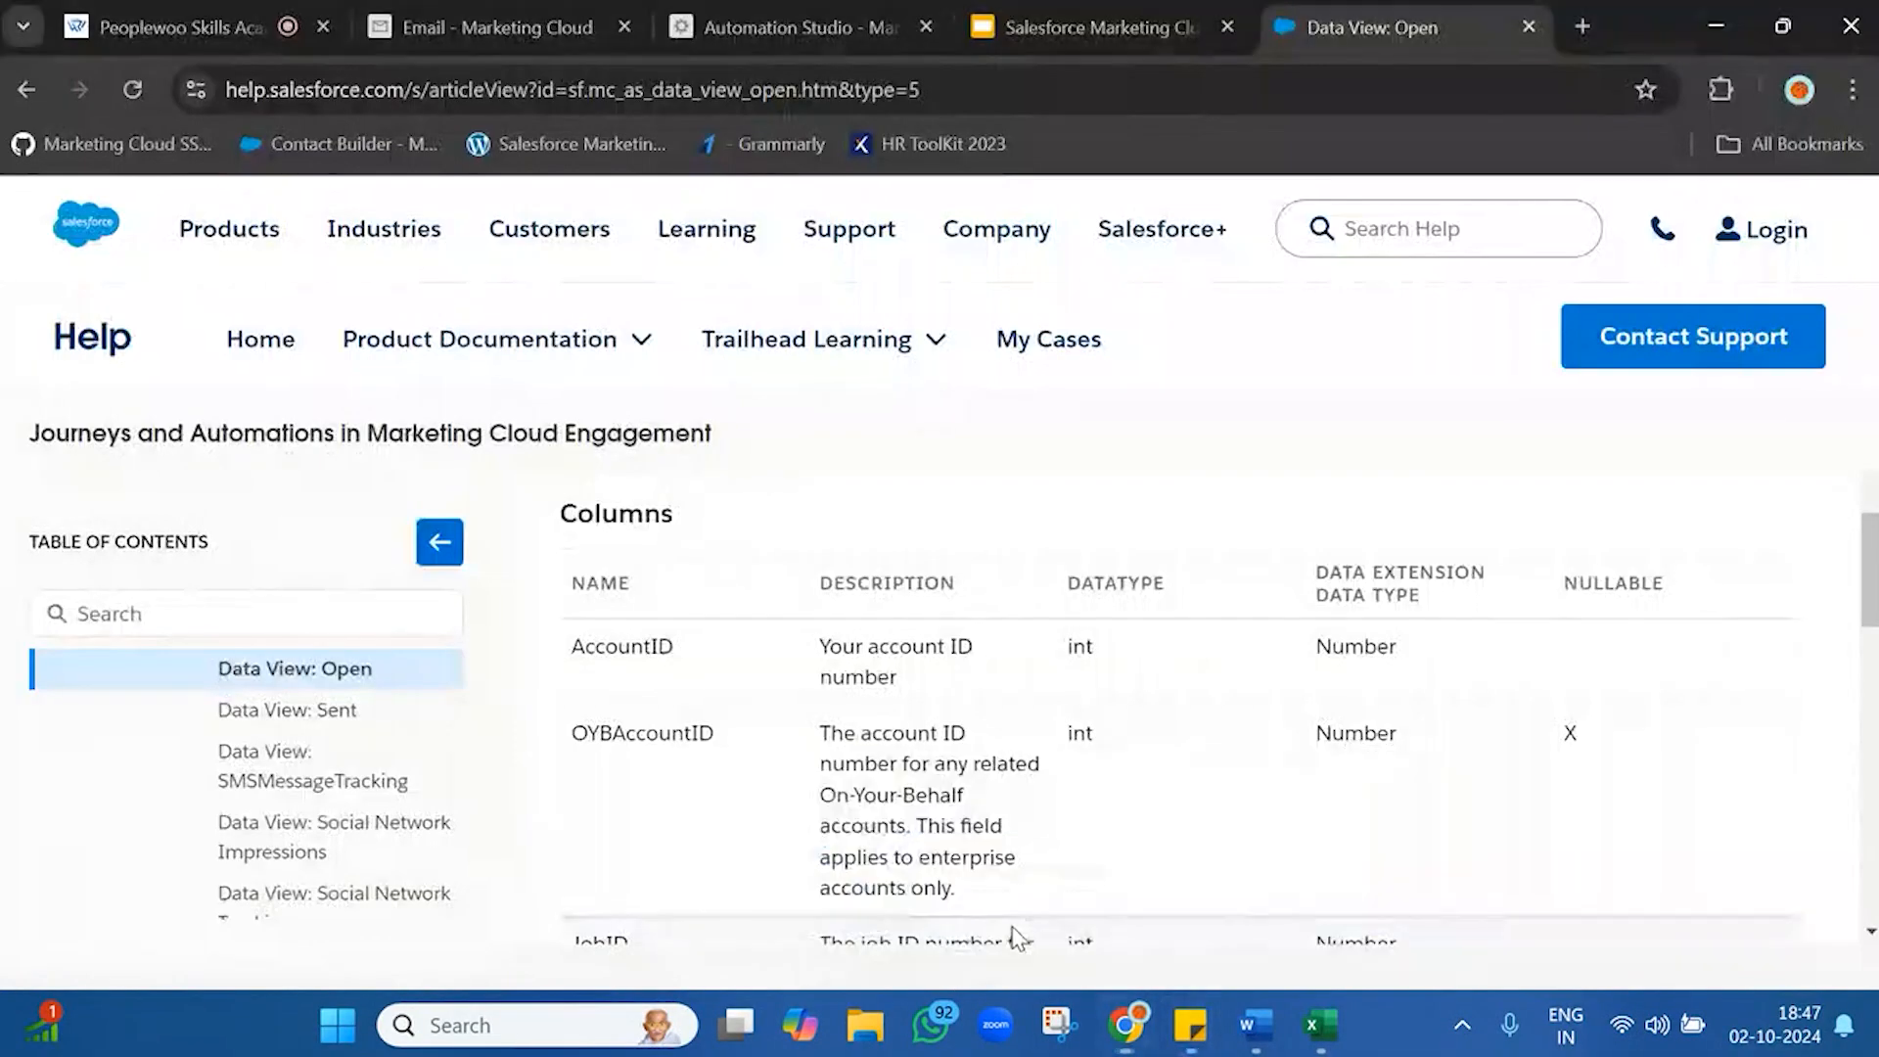
scroll(771, 754, "up", 2)
scroll(772, 755, "down", 6)
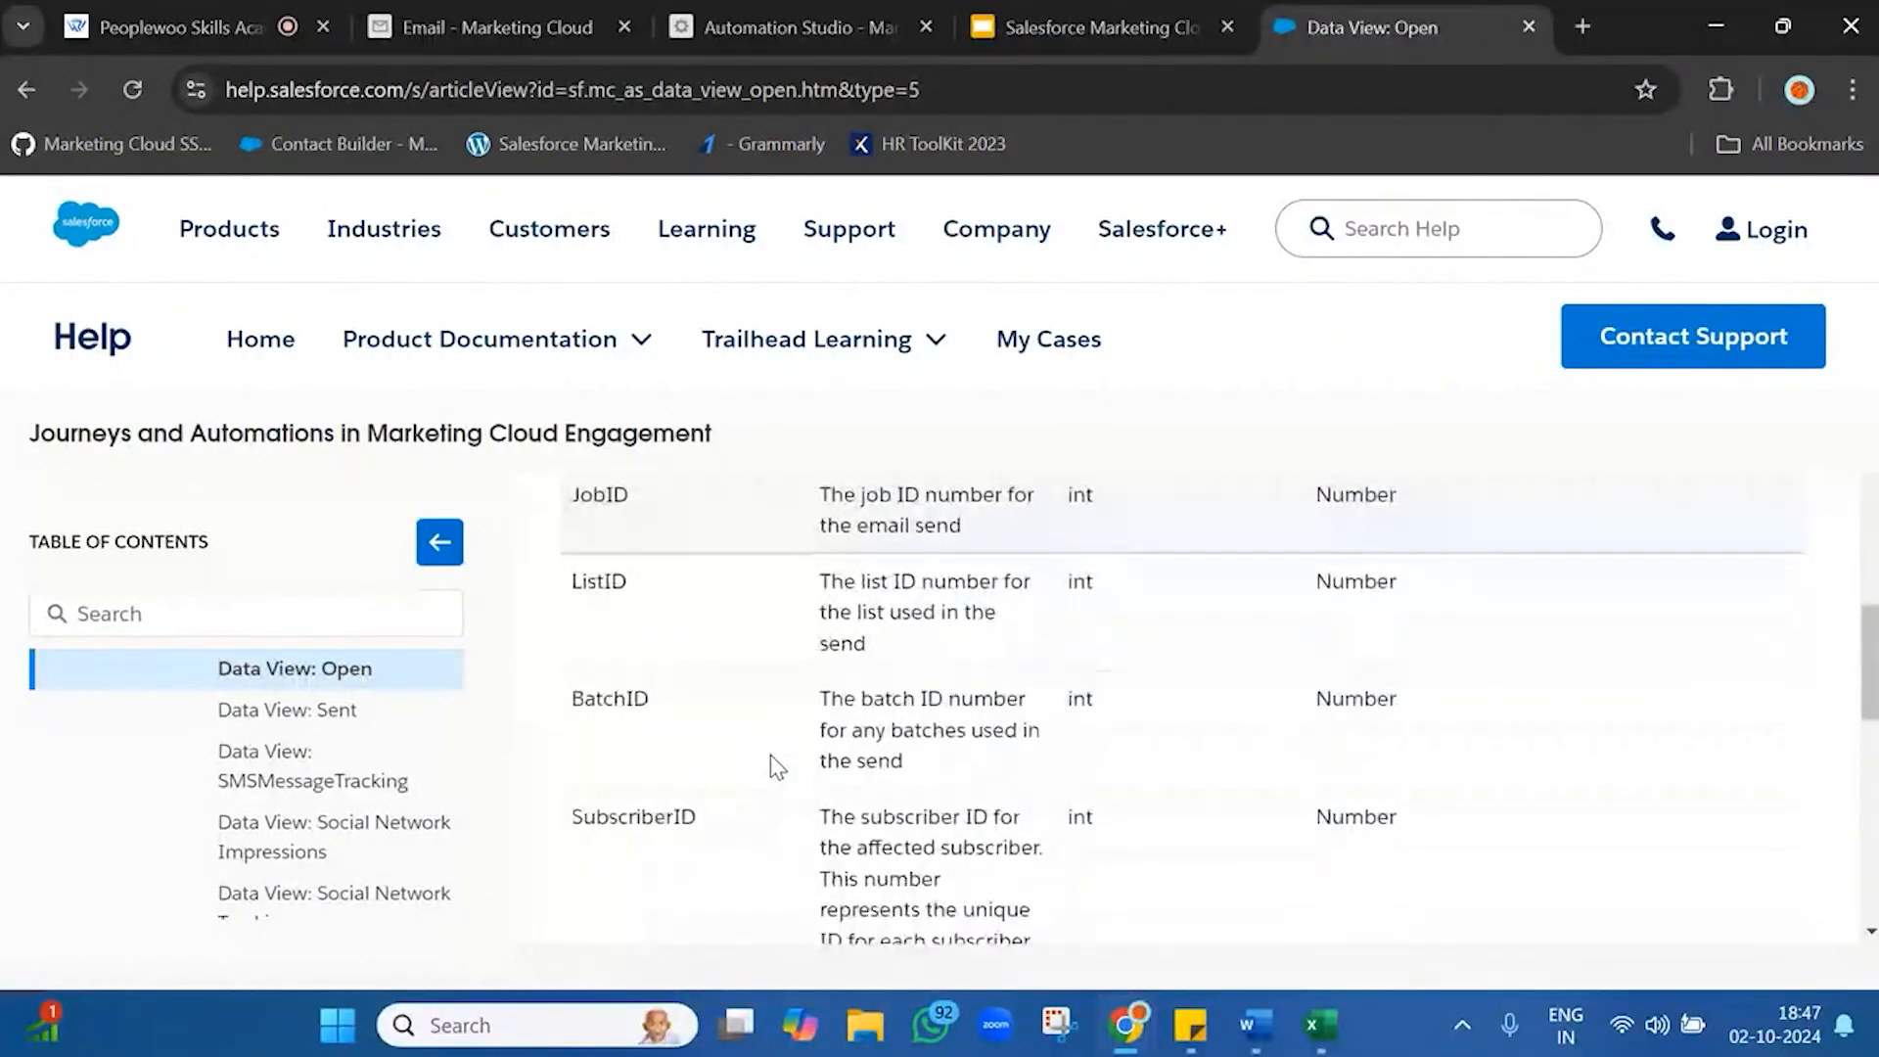
scroll(771, 755, "down", 3)
double_click(659, 705)
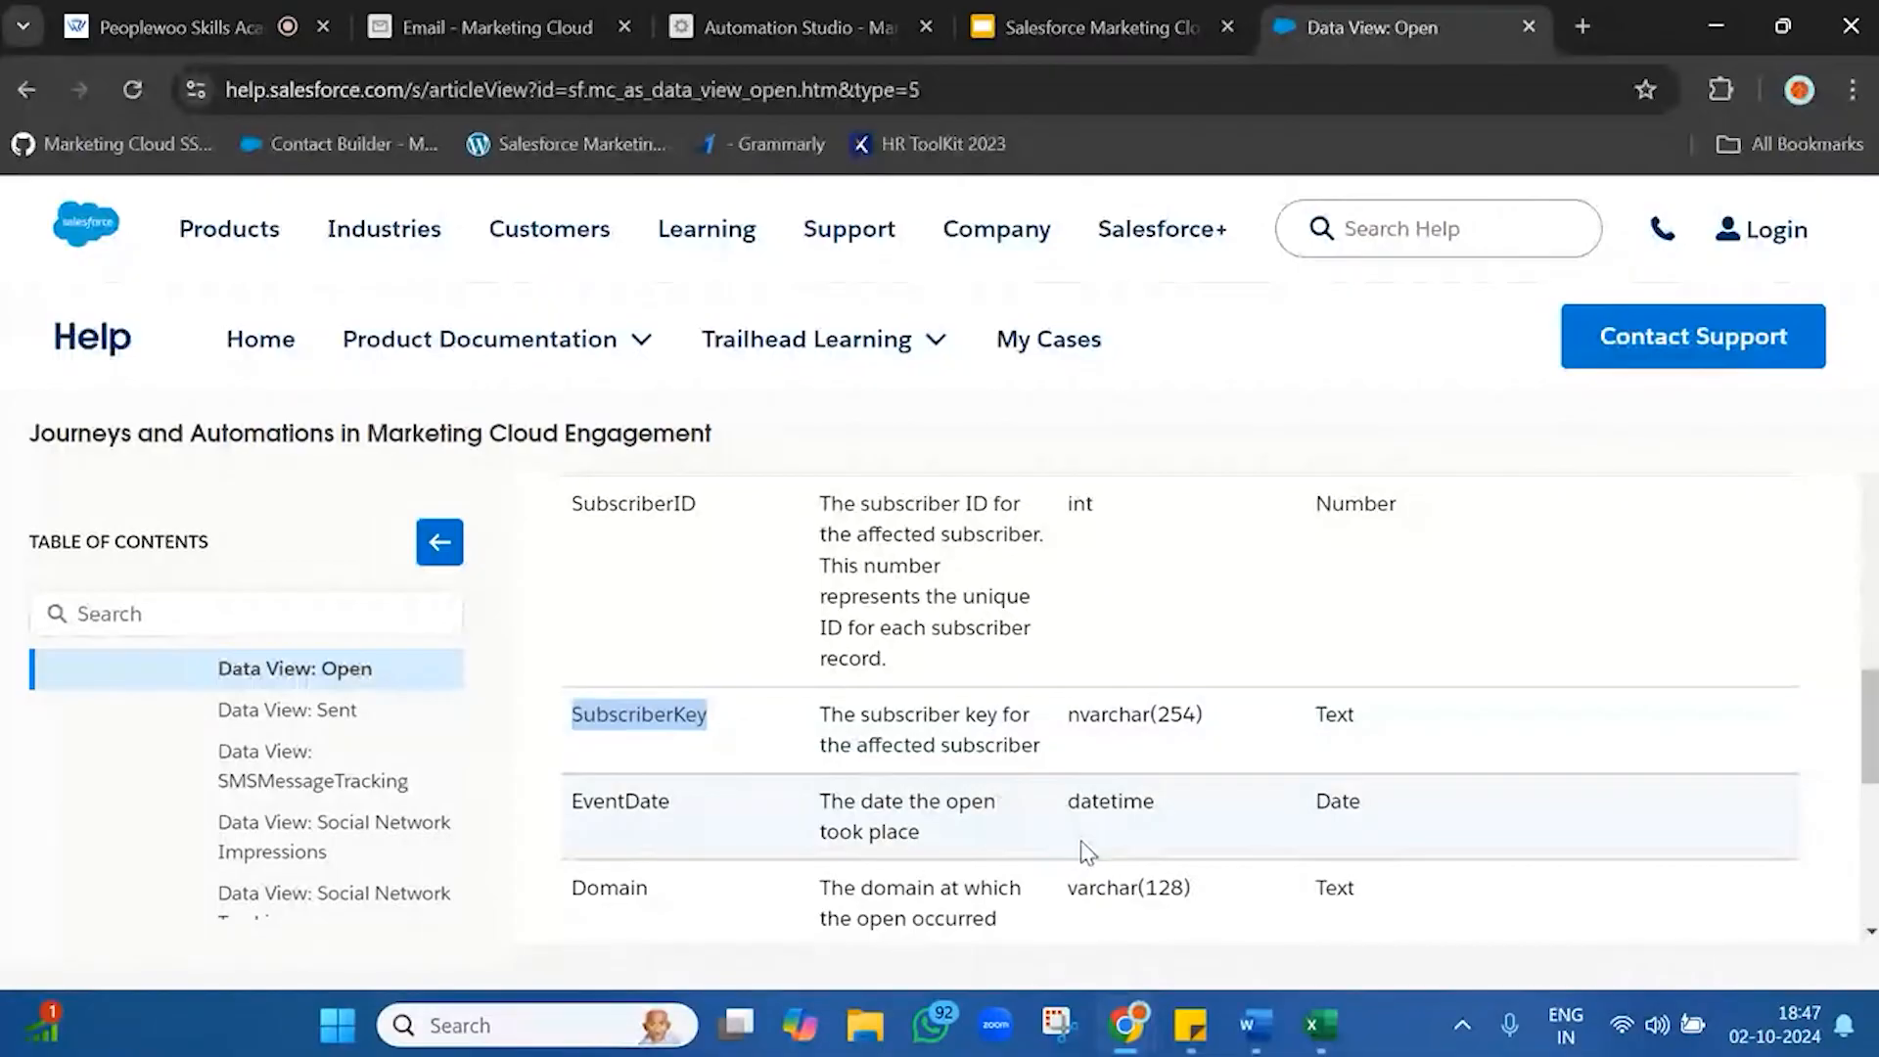
- Enter "Open DV" as the source of SubscriberKey under Report 2 in the Sticky Notes requirements
mouse_move(1191, 1025)
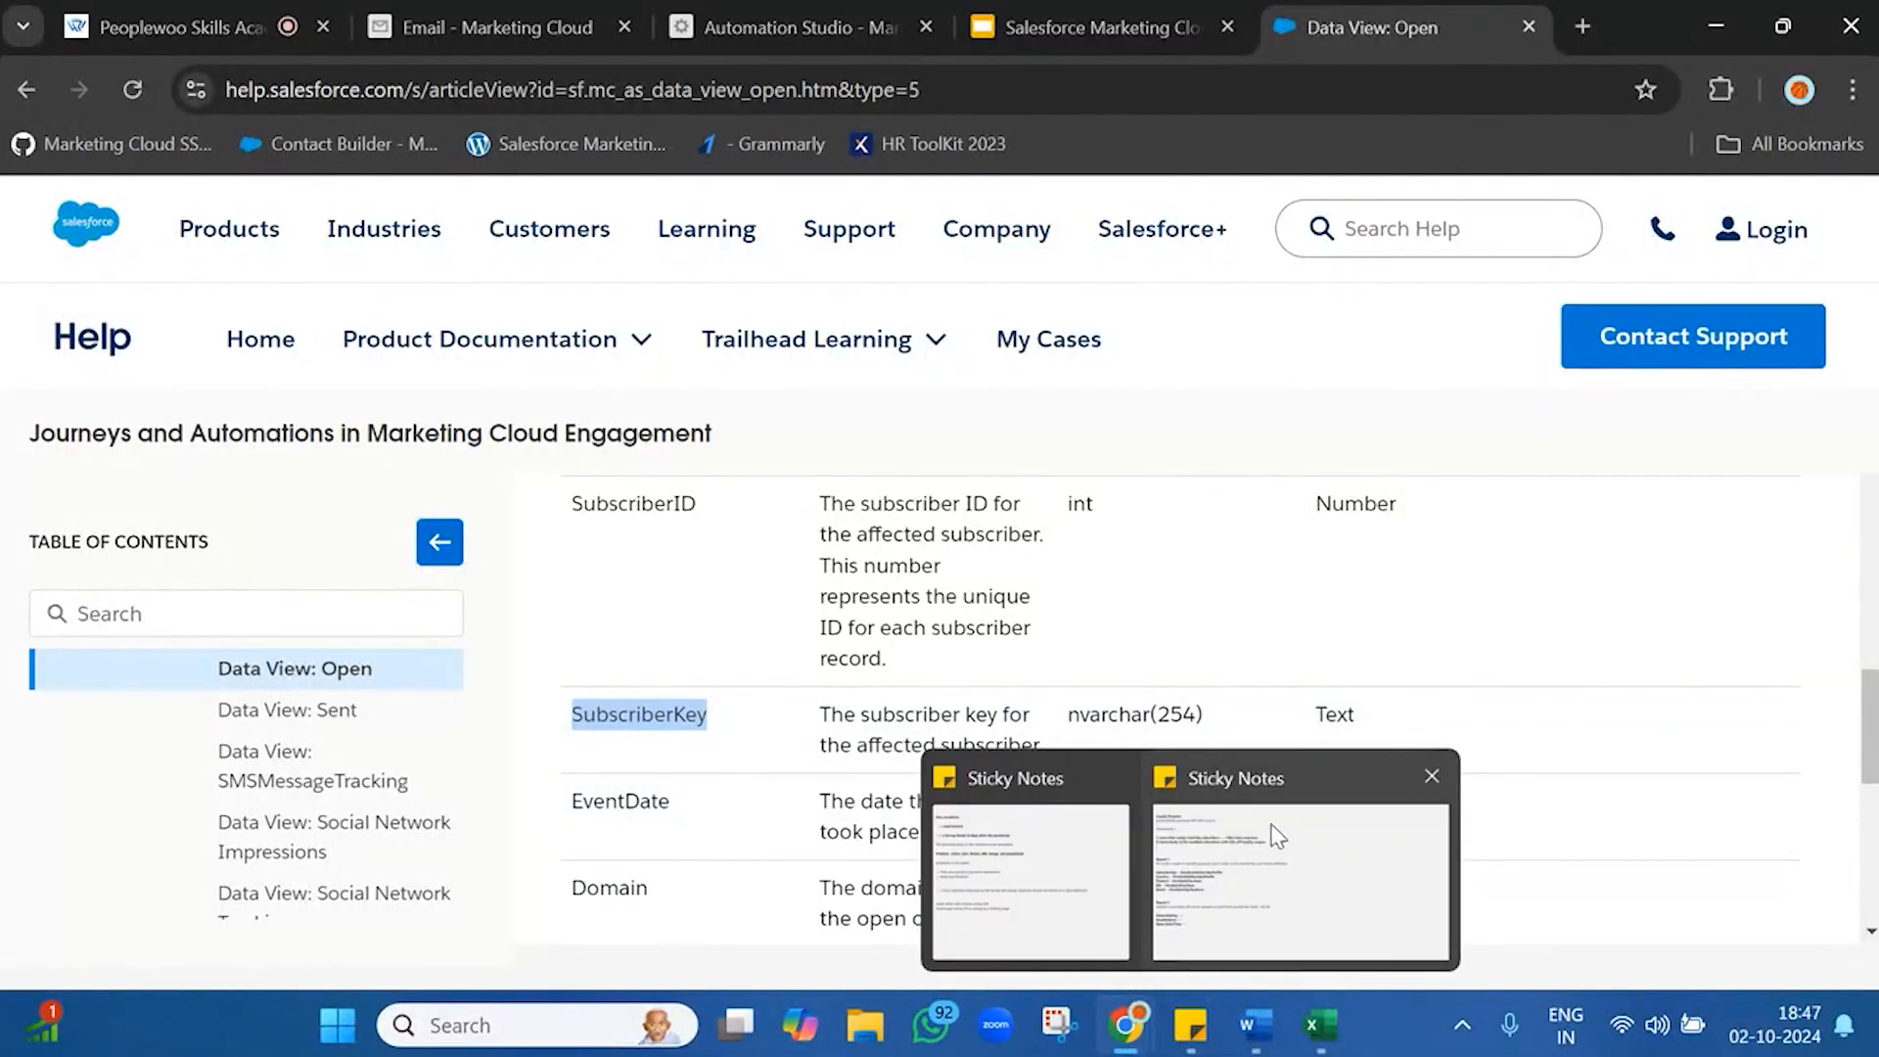
left_click(1271, 824)
left_click(346, 690)
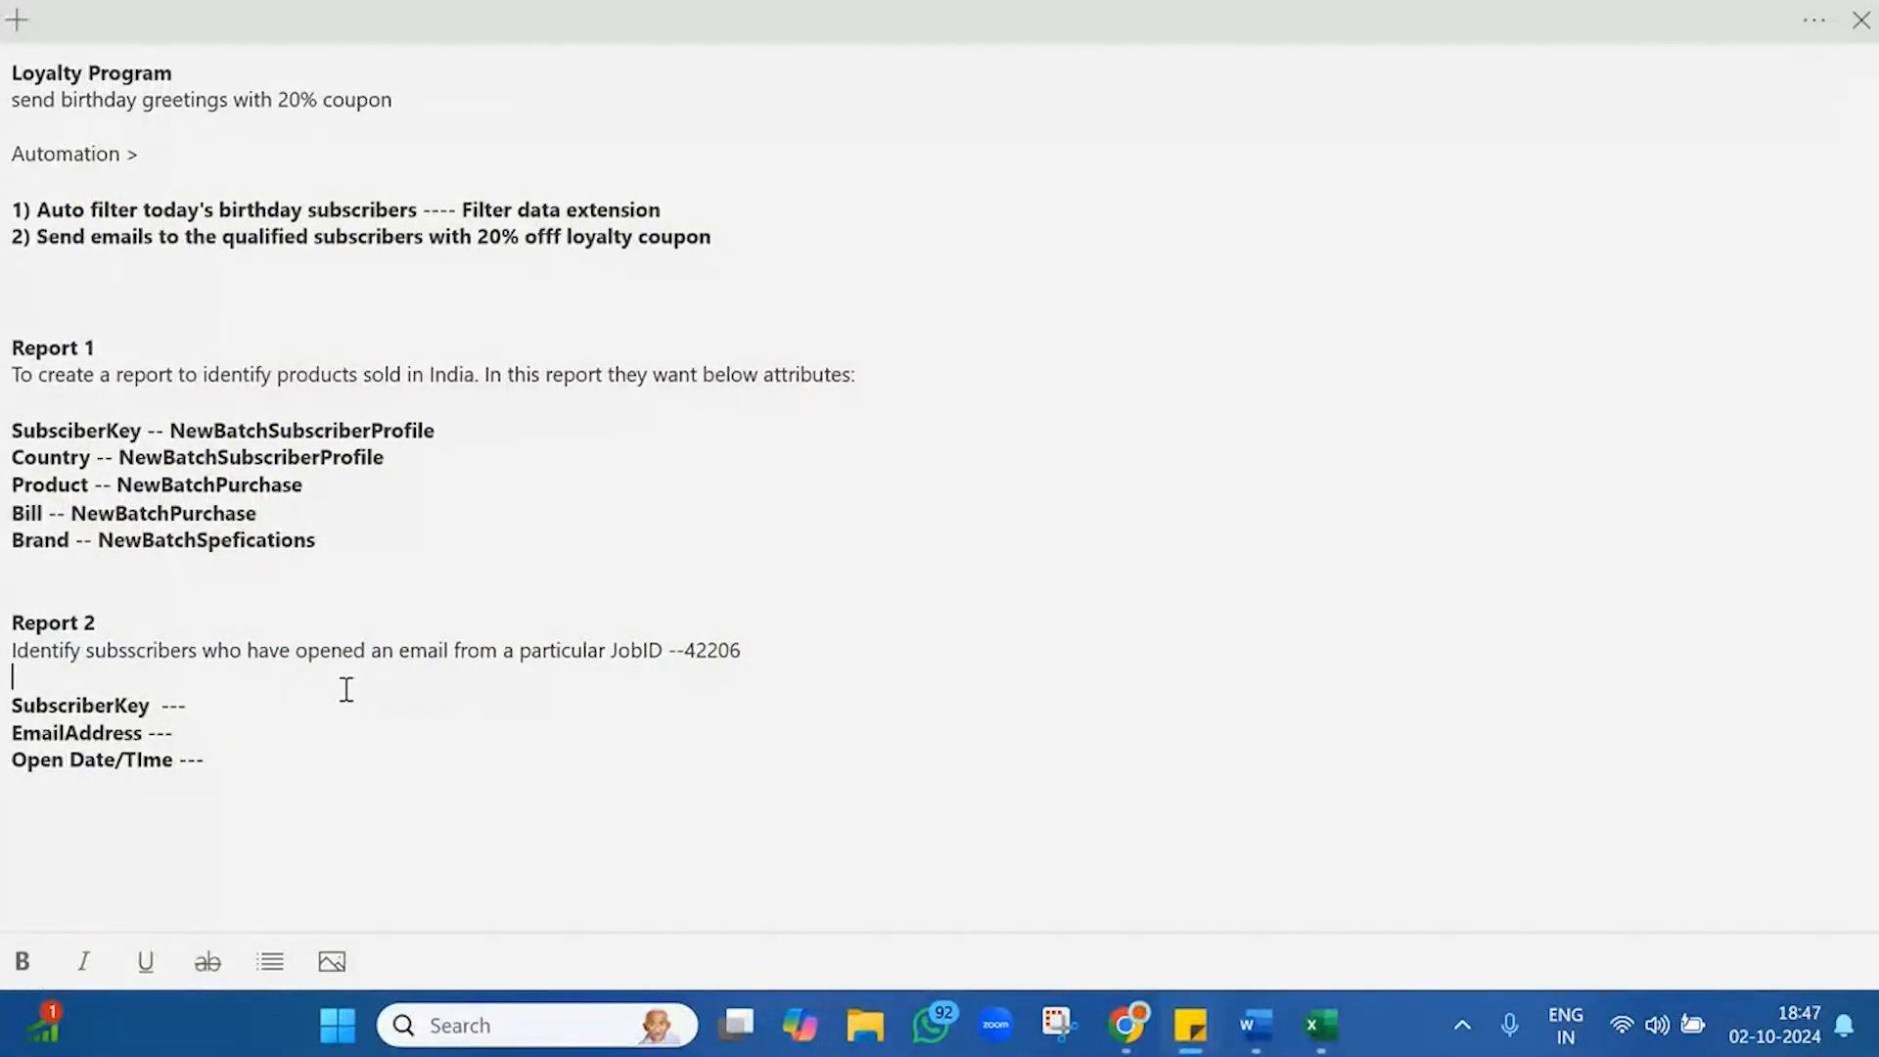
left_click(340, 698)
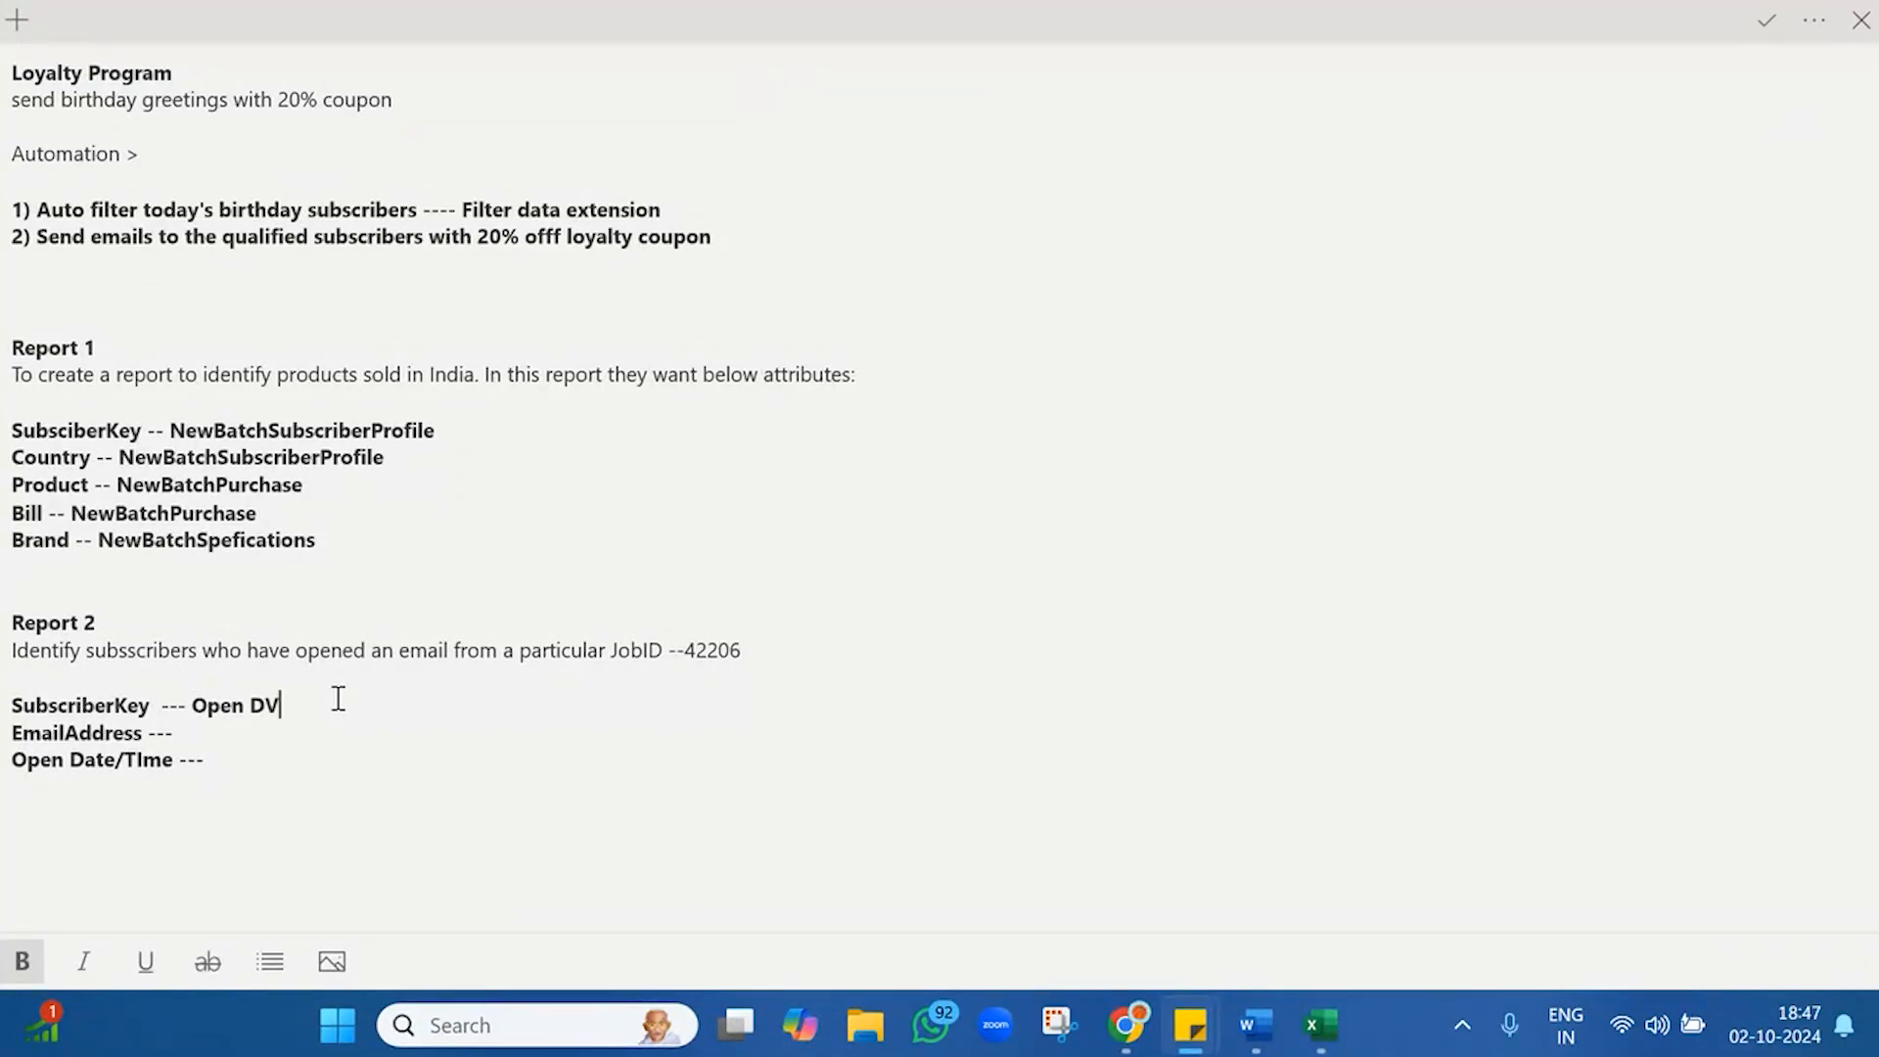
type("Open DV")
- Highlight Report 2's EmailAddress line, then check the full columns table of the Open data view article in Chrome for an email address field
double_click(98, 735)
left_click_drag(97, 734, 621, 728)
mouse_move(1171, 1036)
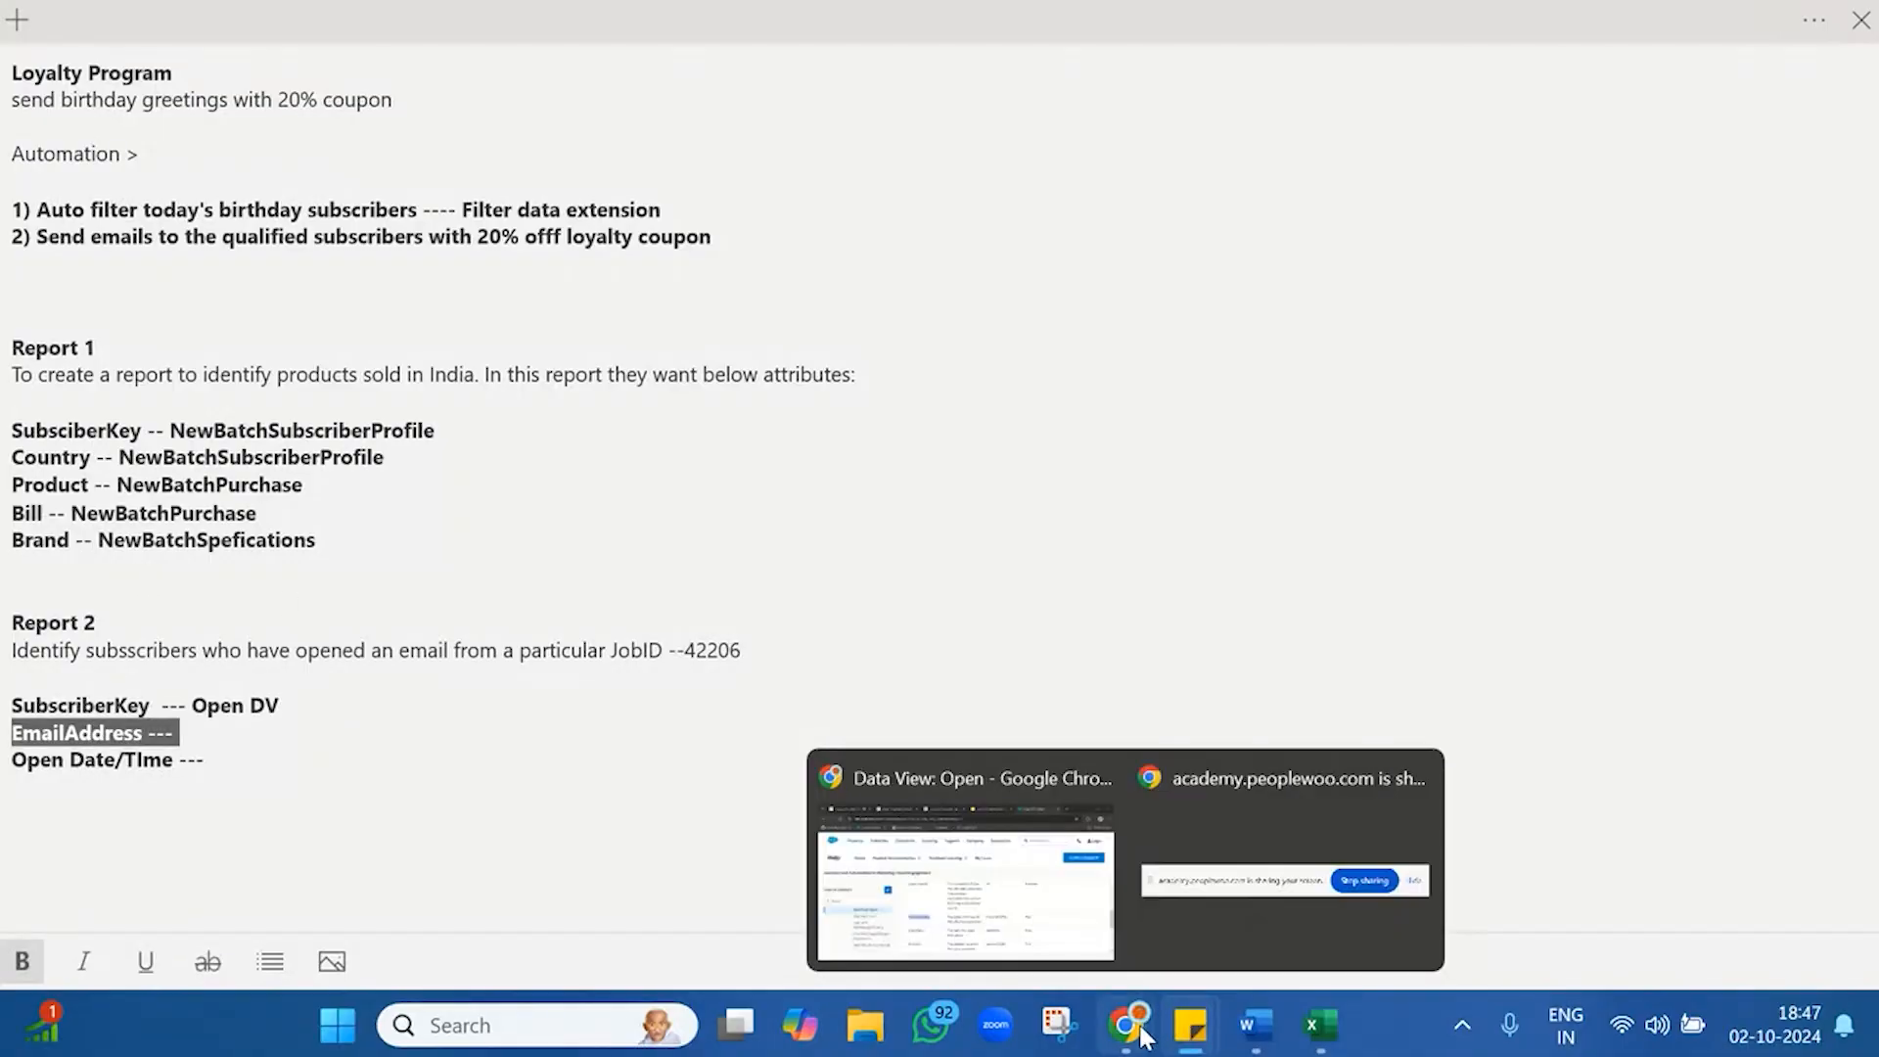
left_click(989, 920)
scroll(612, 595, "up", 10)
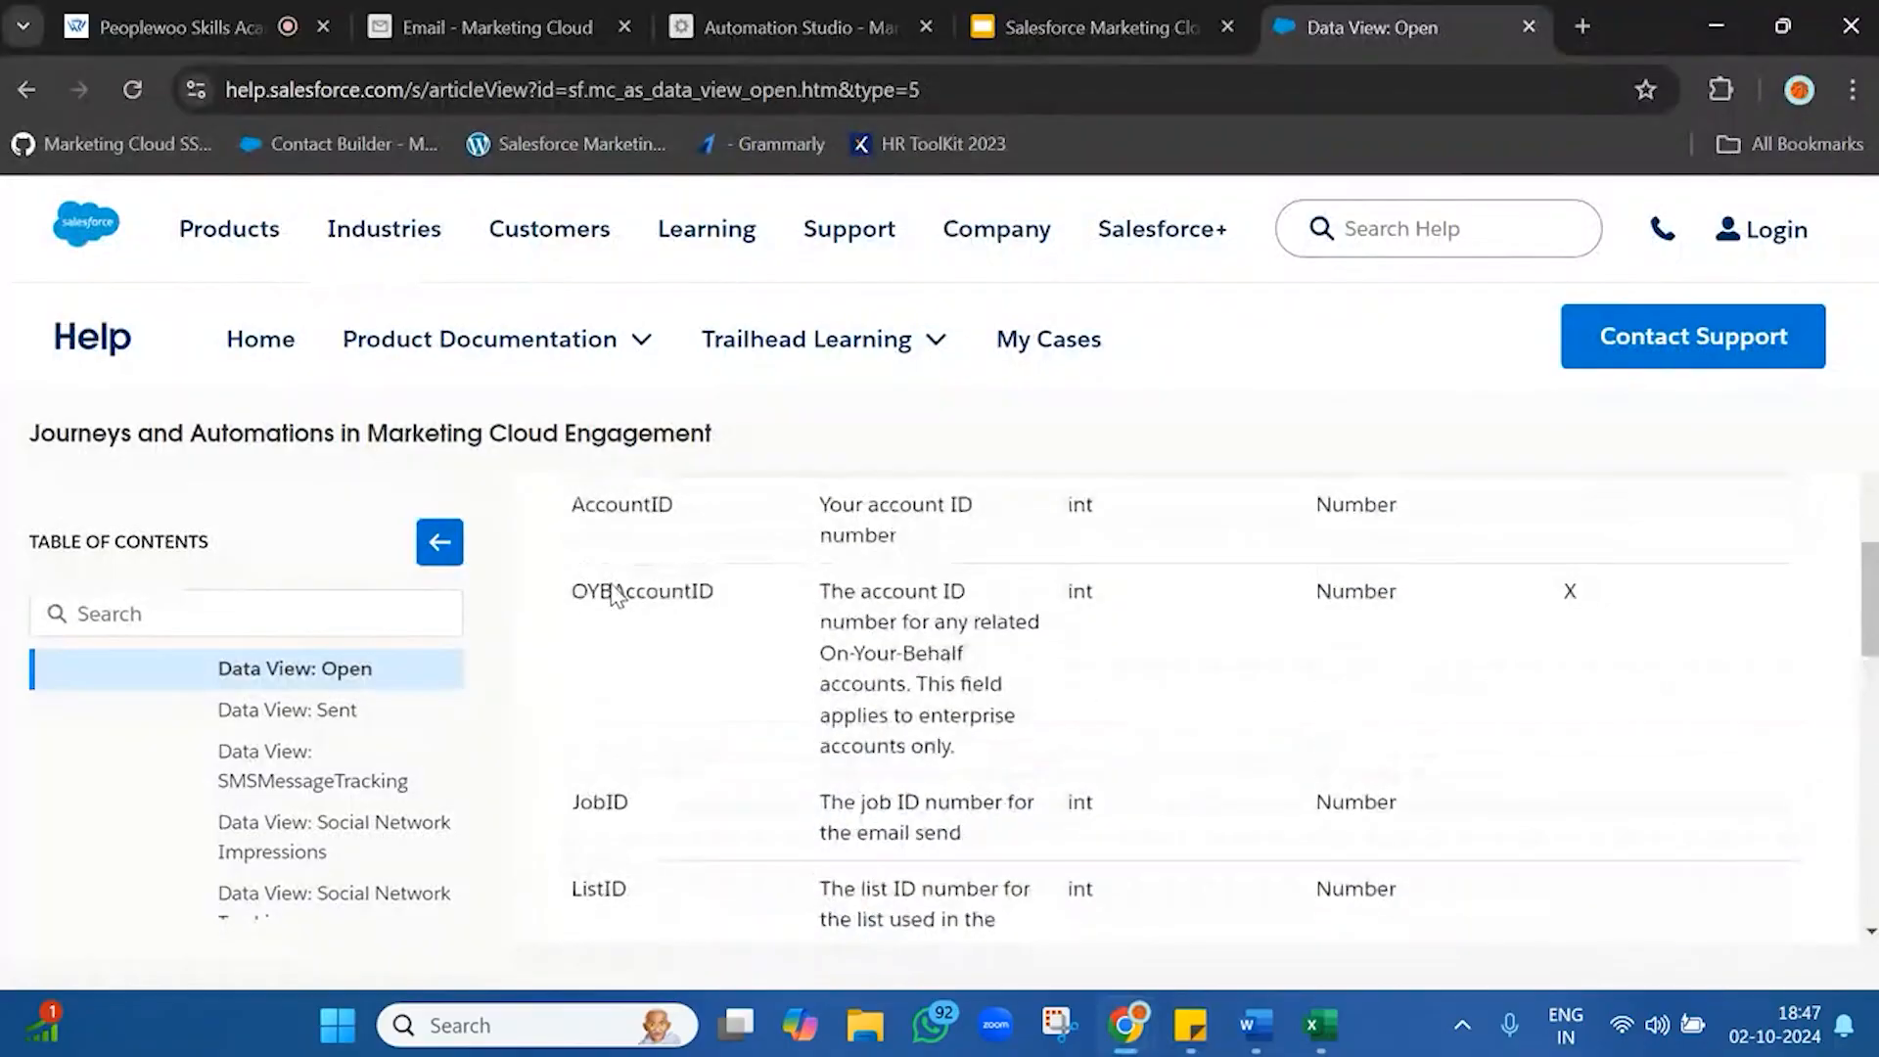
scroll(611, 587, "down", 3)
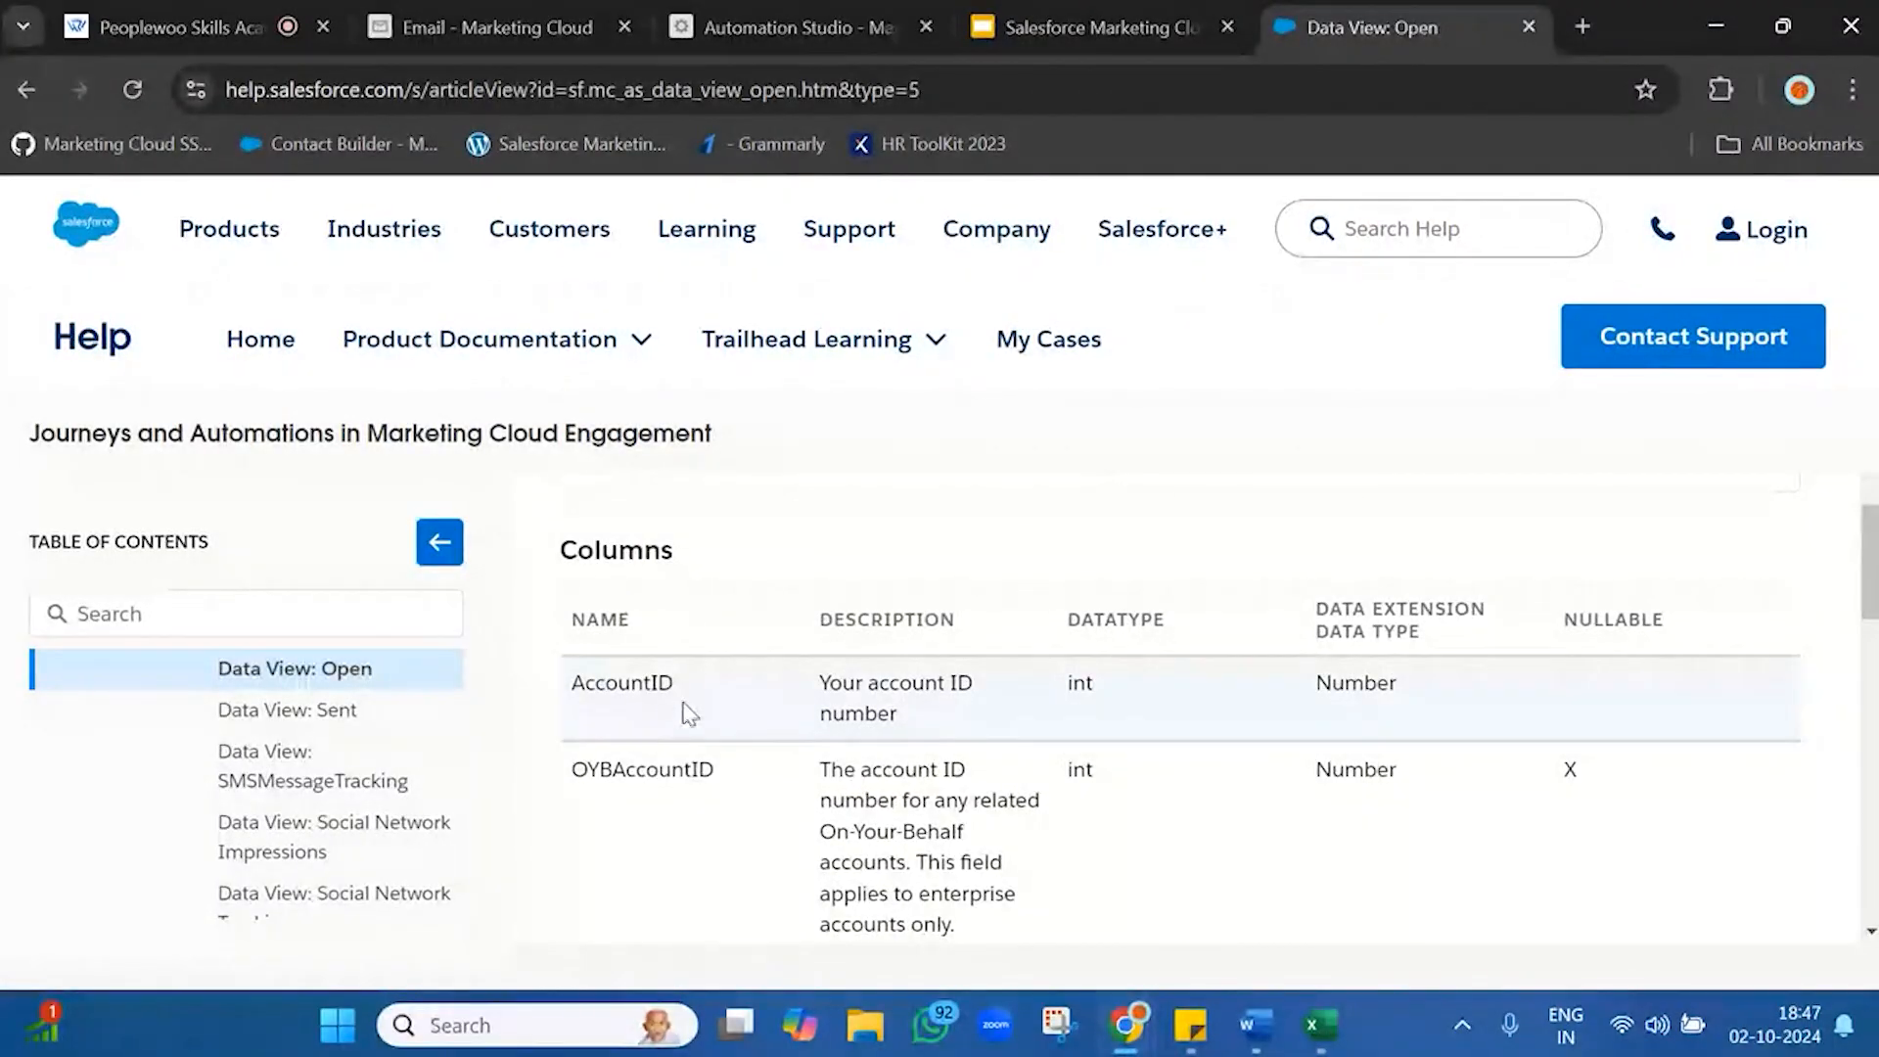
double_click(655, 690)
scroll(654, 675, "down", 4)
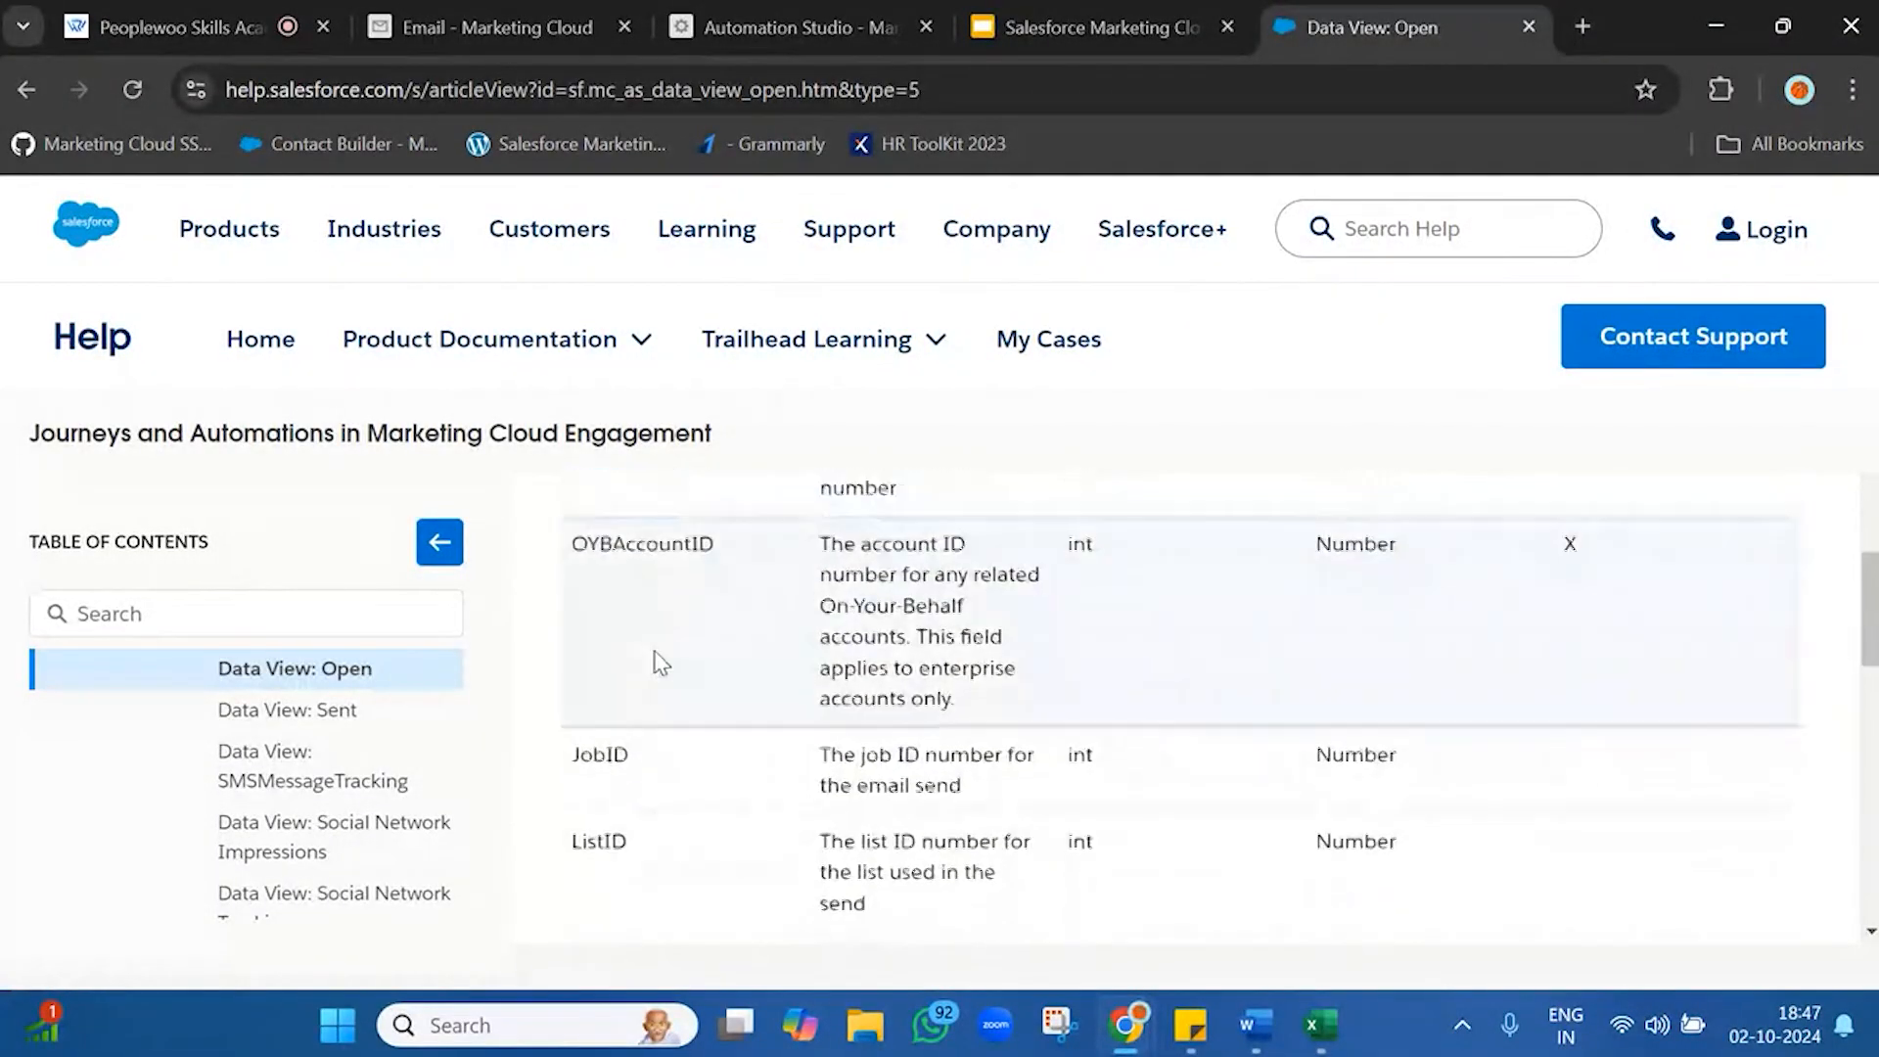
scroll(658, 664, "down", 6)
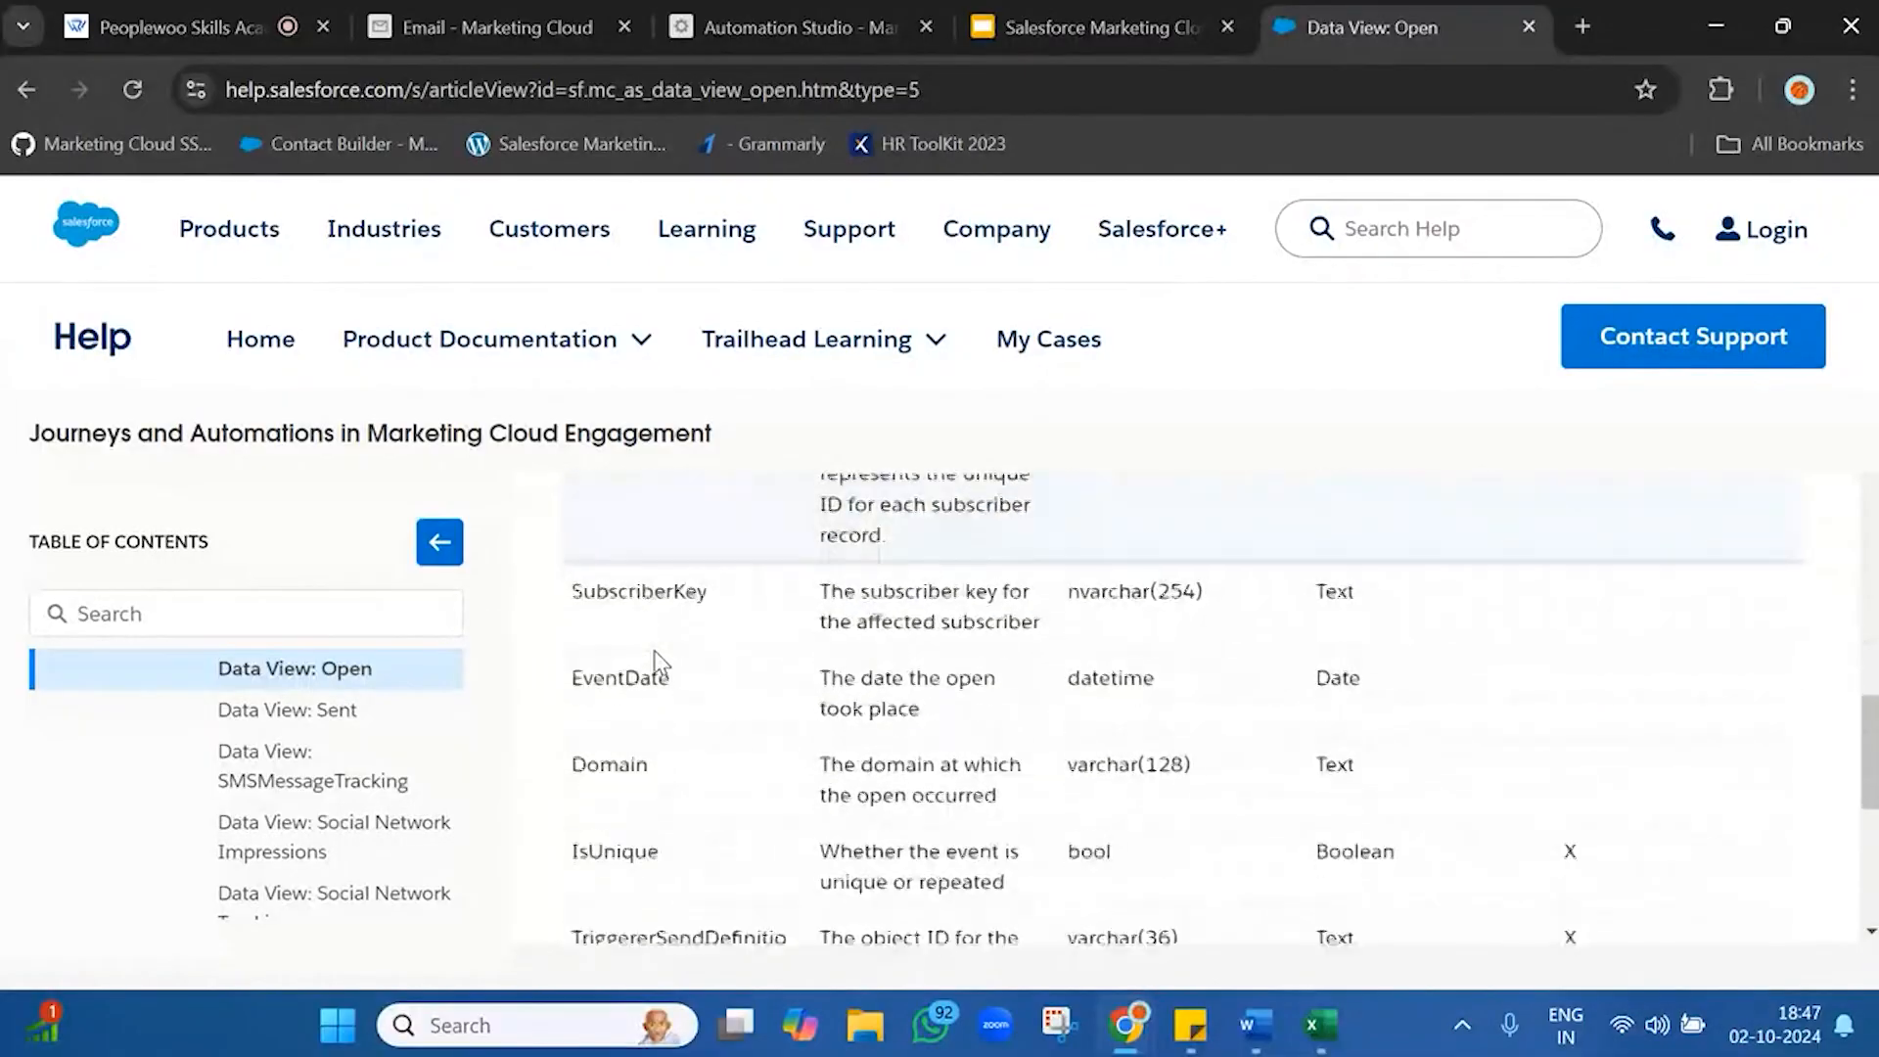
scroll(658, 656, "down", 2)
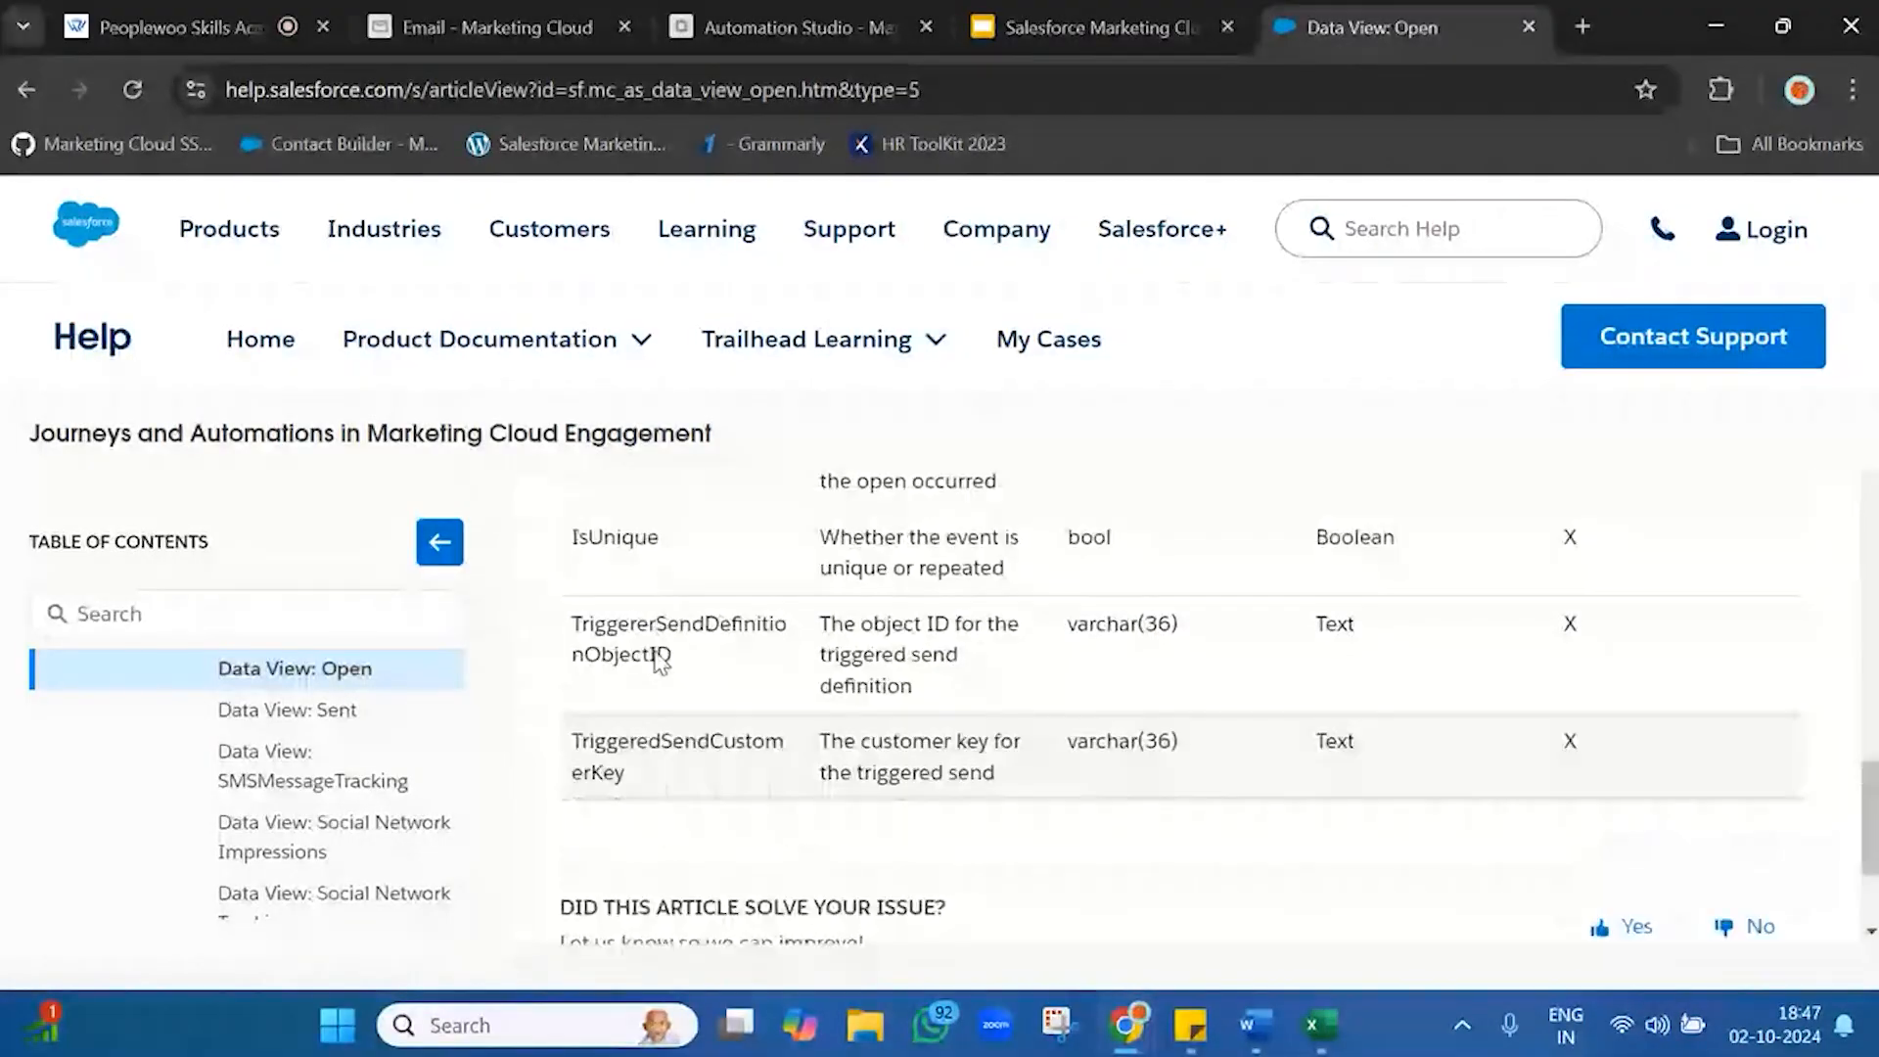
scroll(659, 660, "up", 2)
scroll(658, 665, "up", 14)
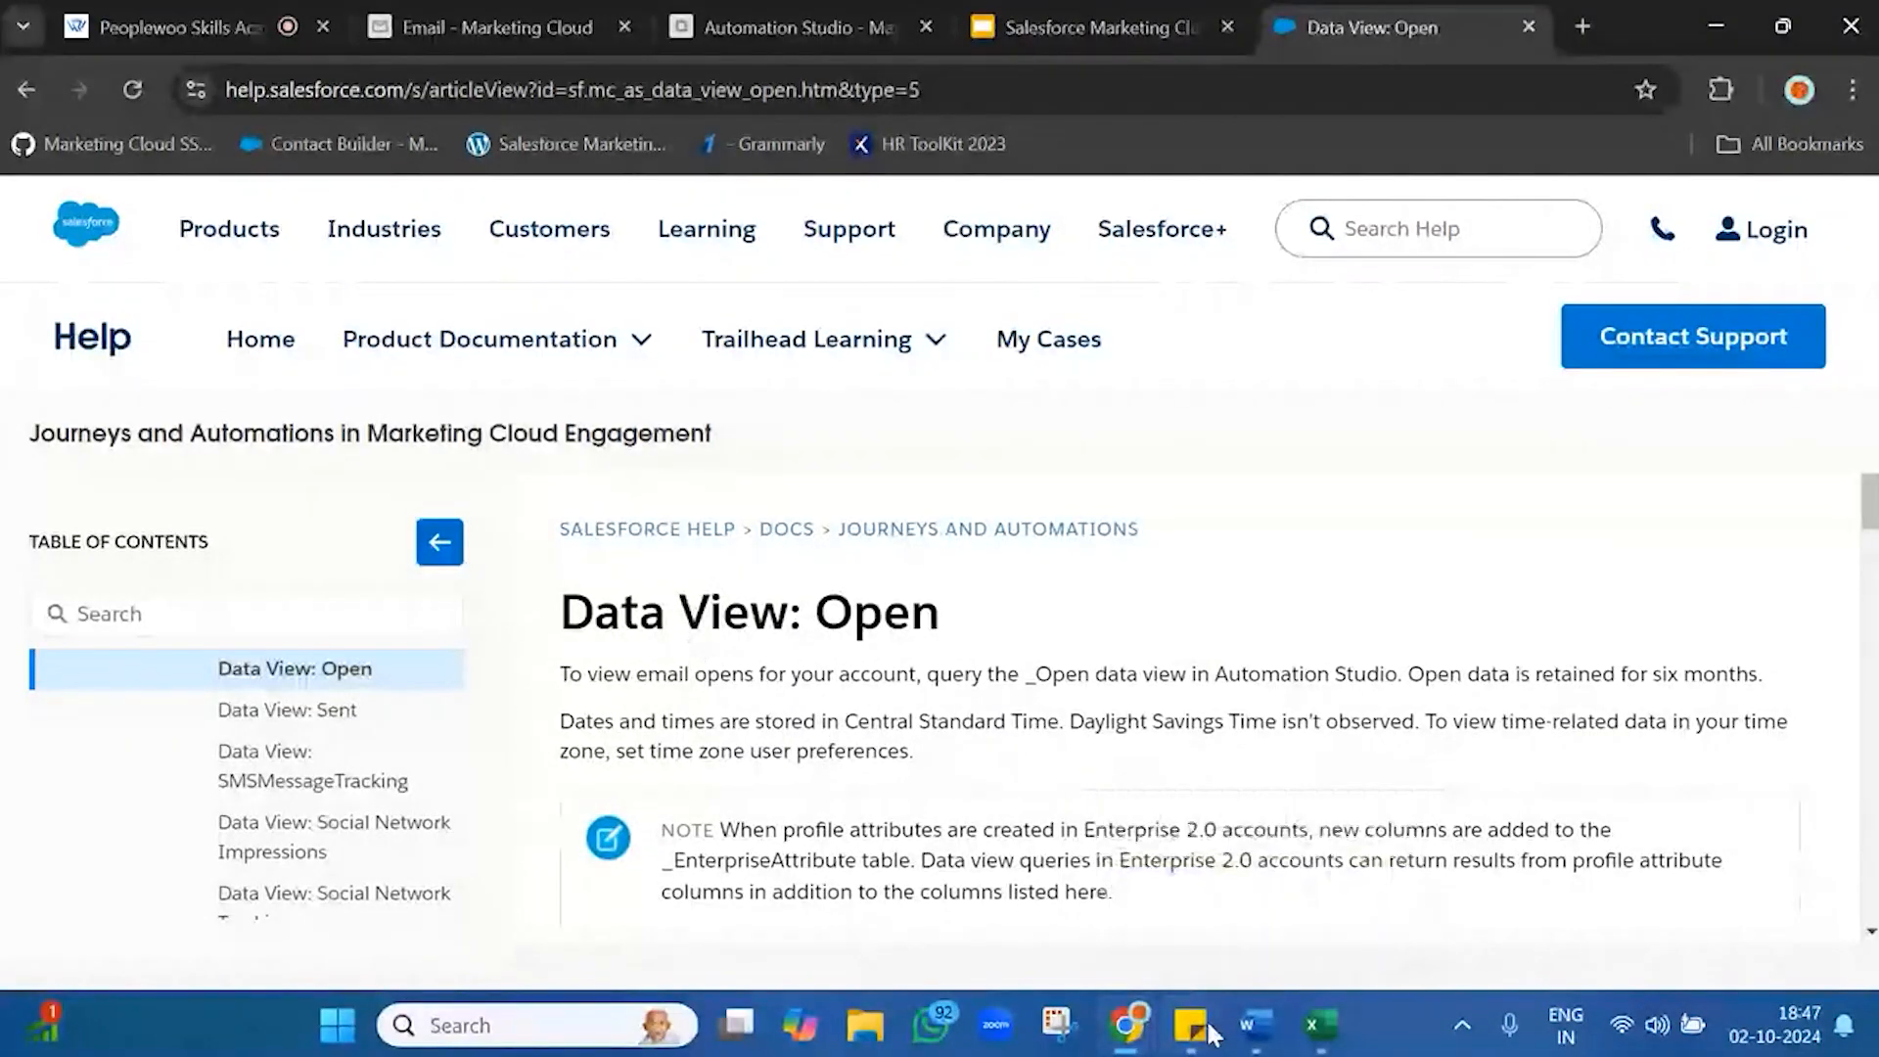
- Switch to the Sticky Notes report requirements and highlight the Open Date/TIme line under Report 2
mouse_move(1190, 1025)
left_click(1057, 922)
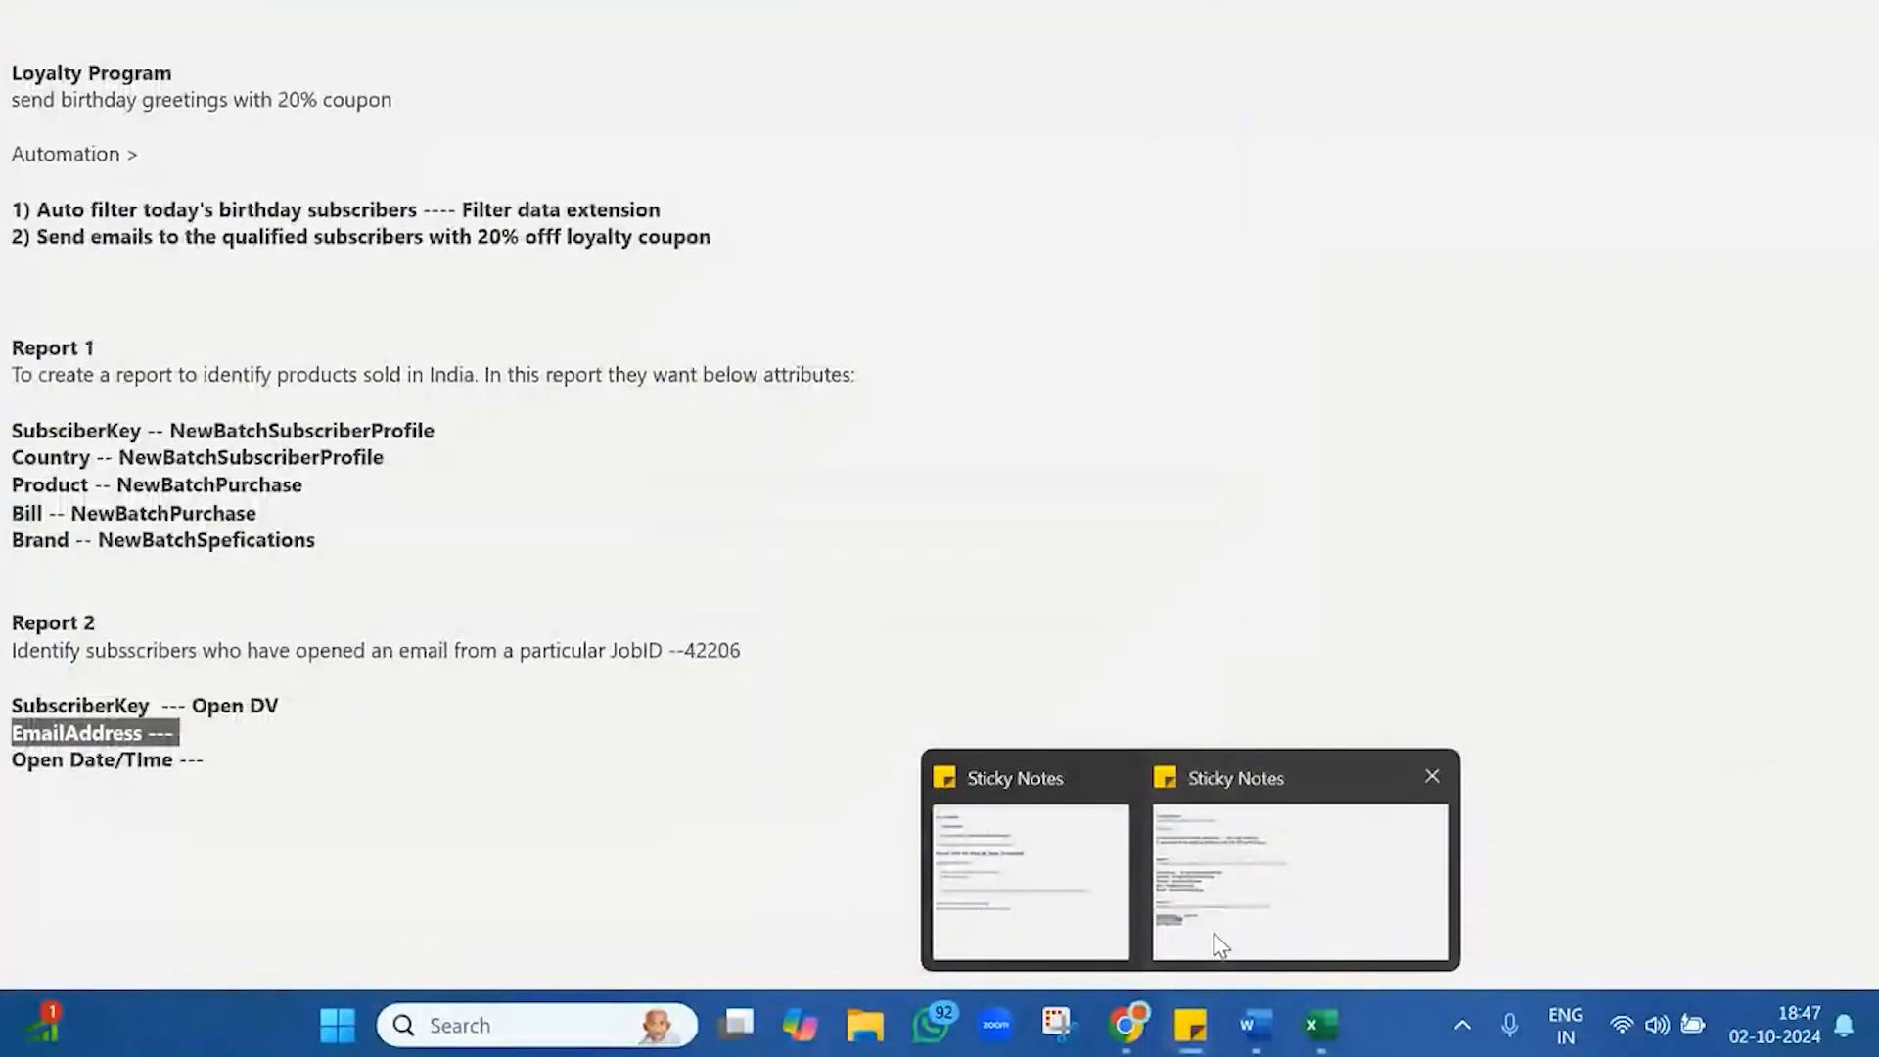
left_click(1214, 932)
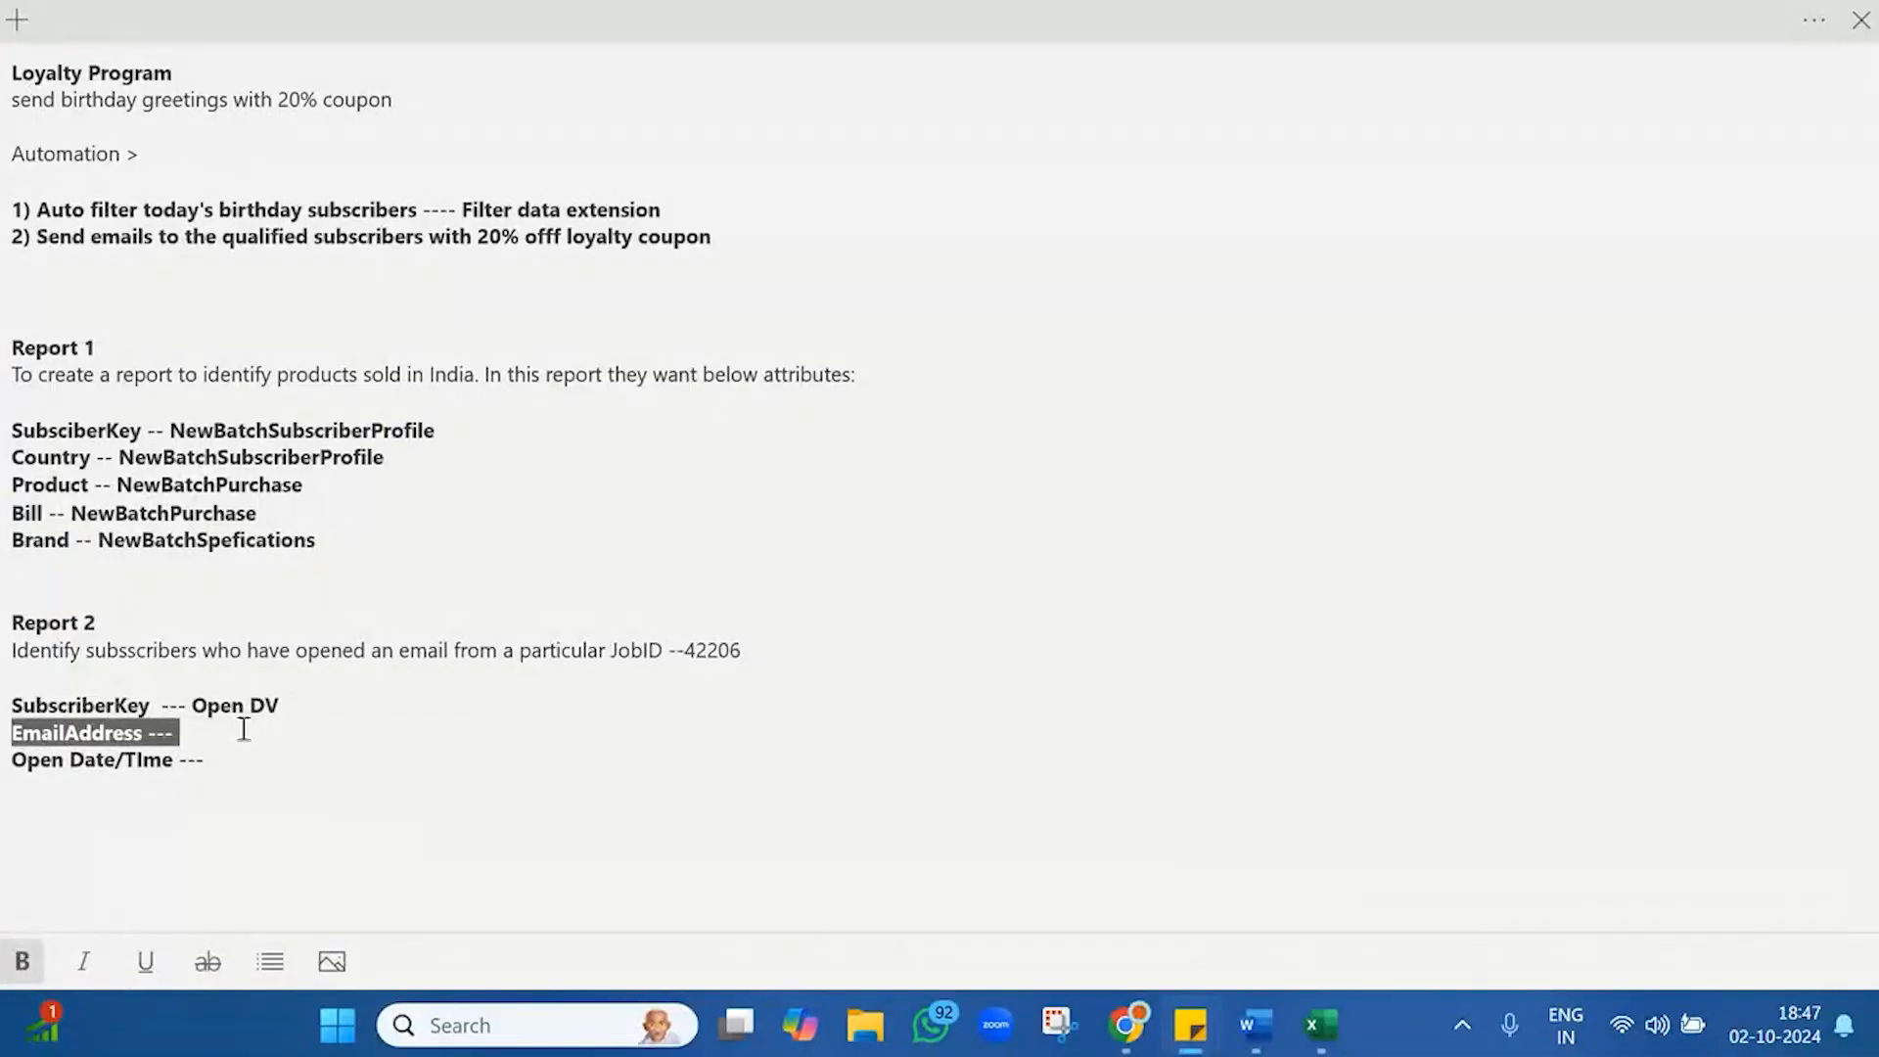
triple_click(32, 772)
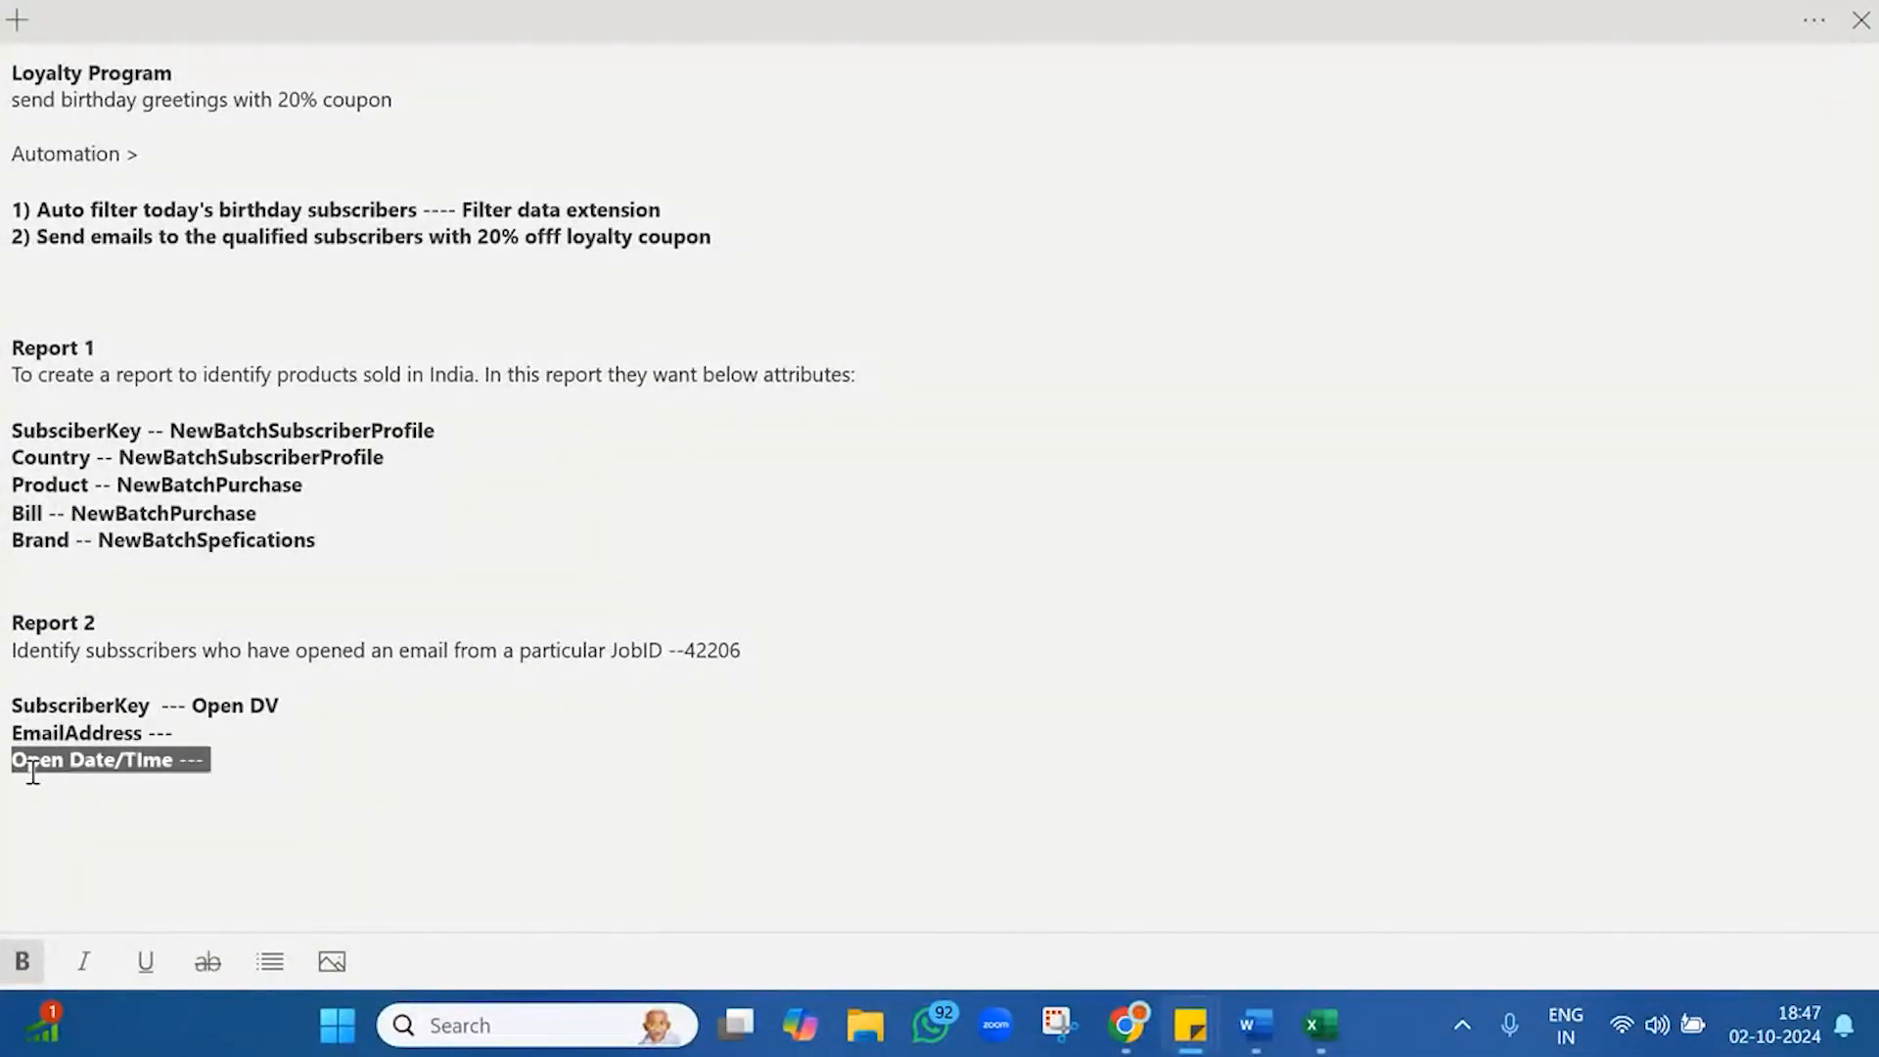
- Switch to the Open data view article in Chrome and copy the EventDate column name from its columns table
mouse_move(1128, 1025)
left_click(1010, 909)
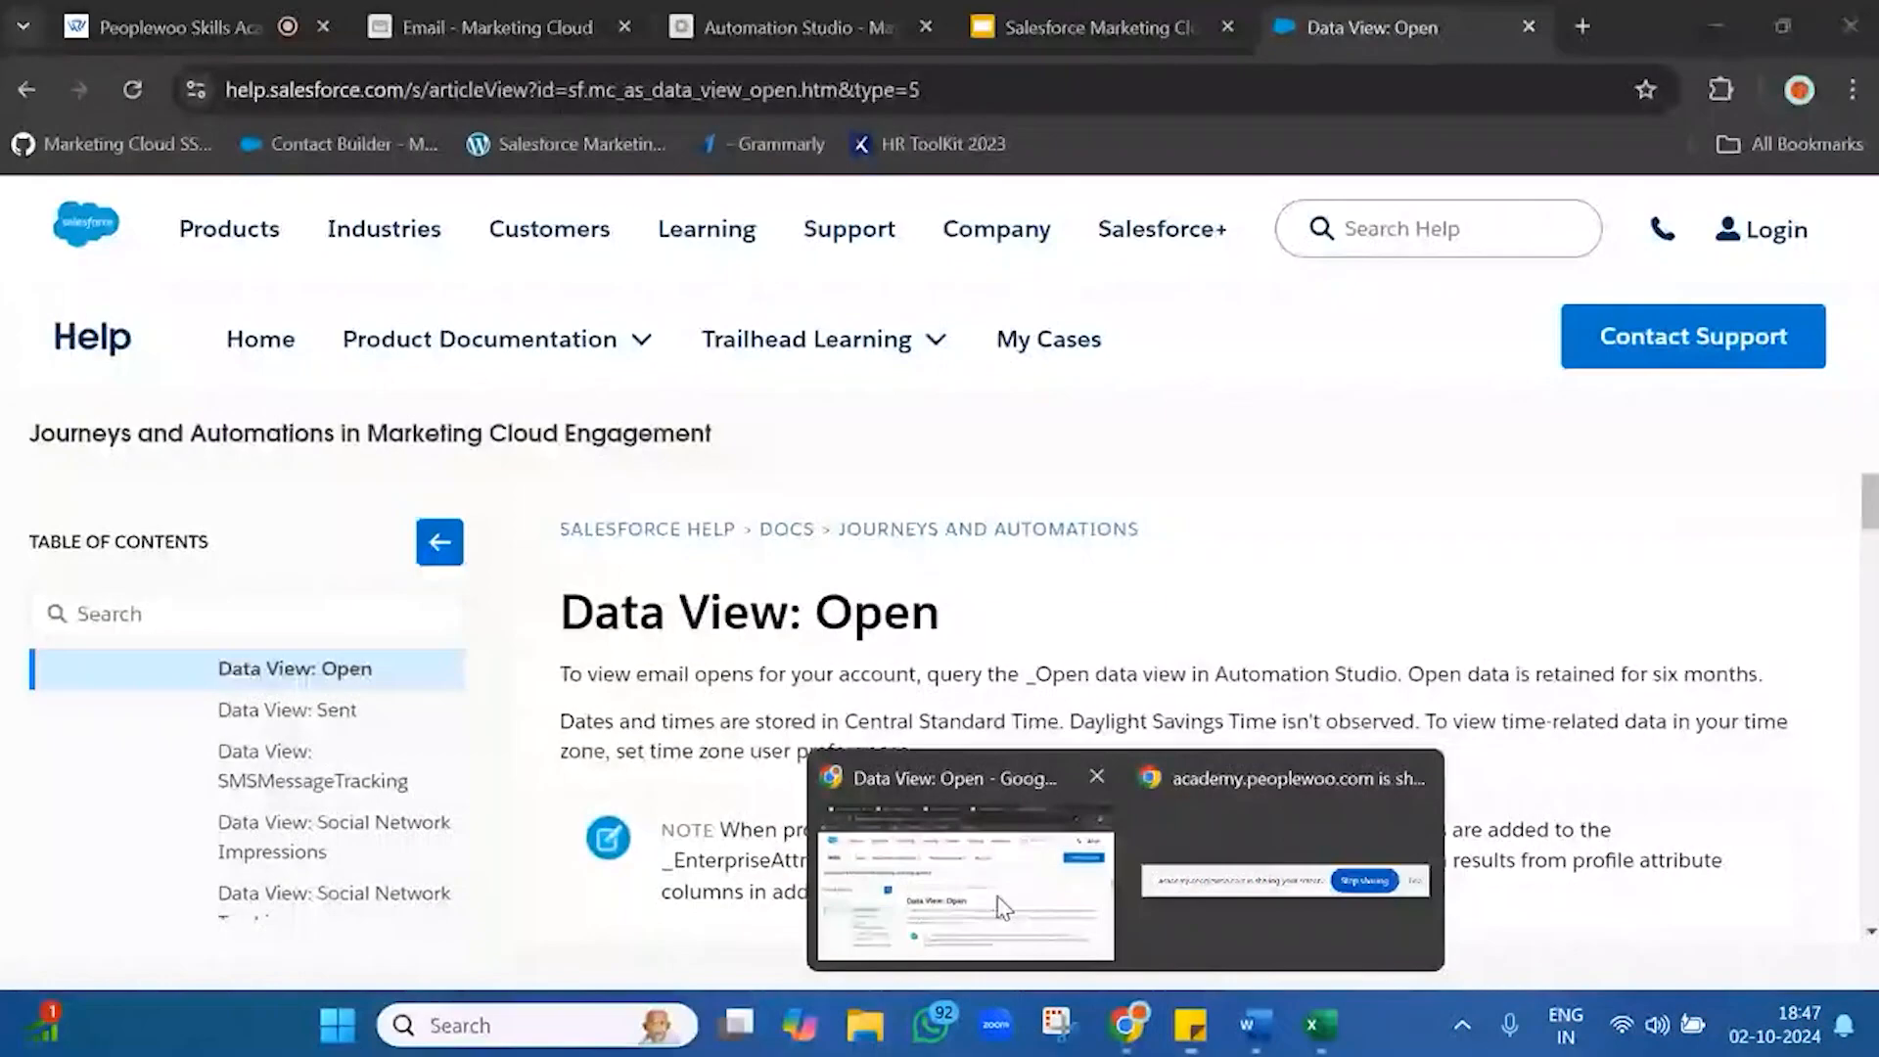
scroll(854, 732, "down", 10)
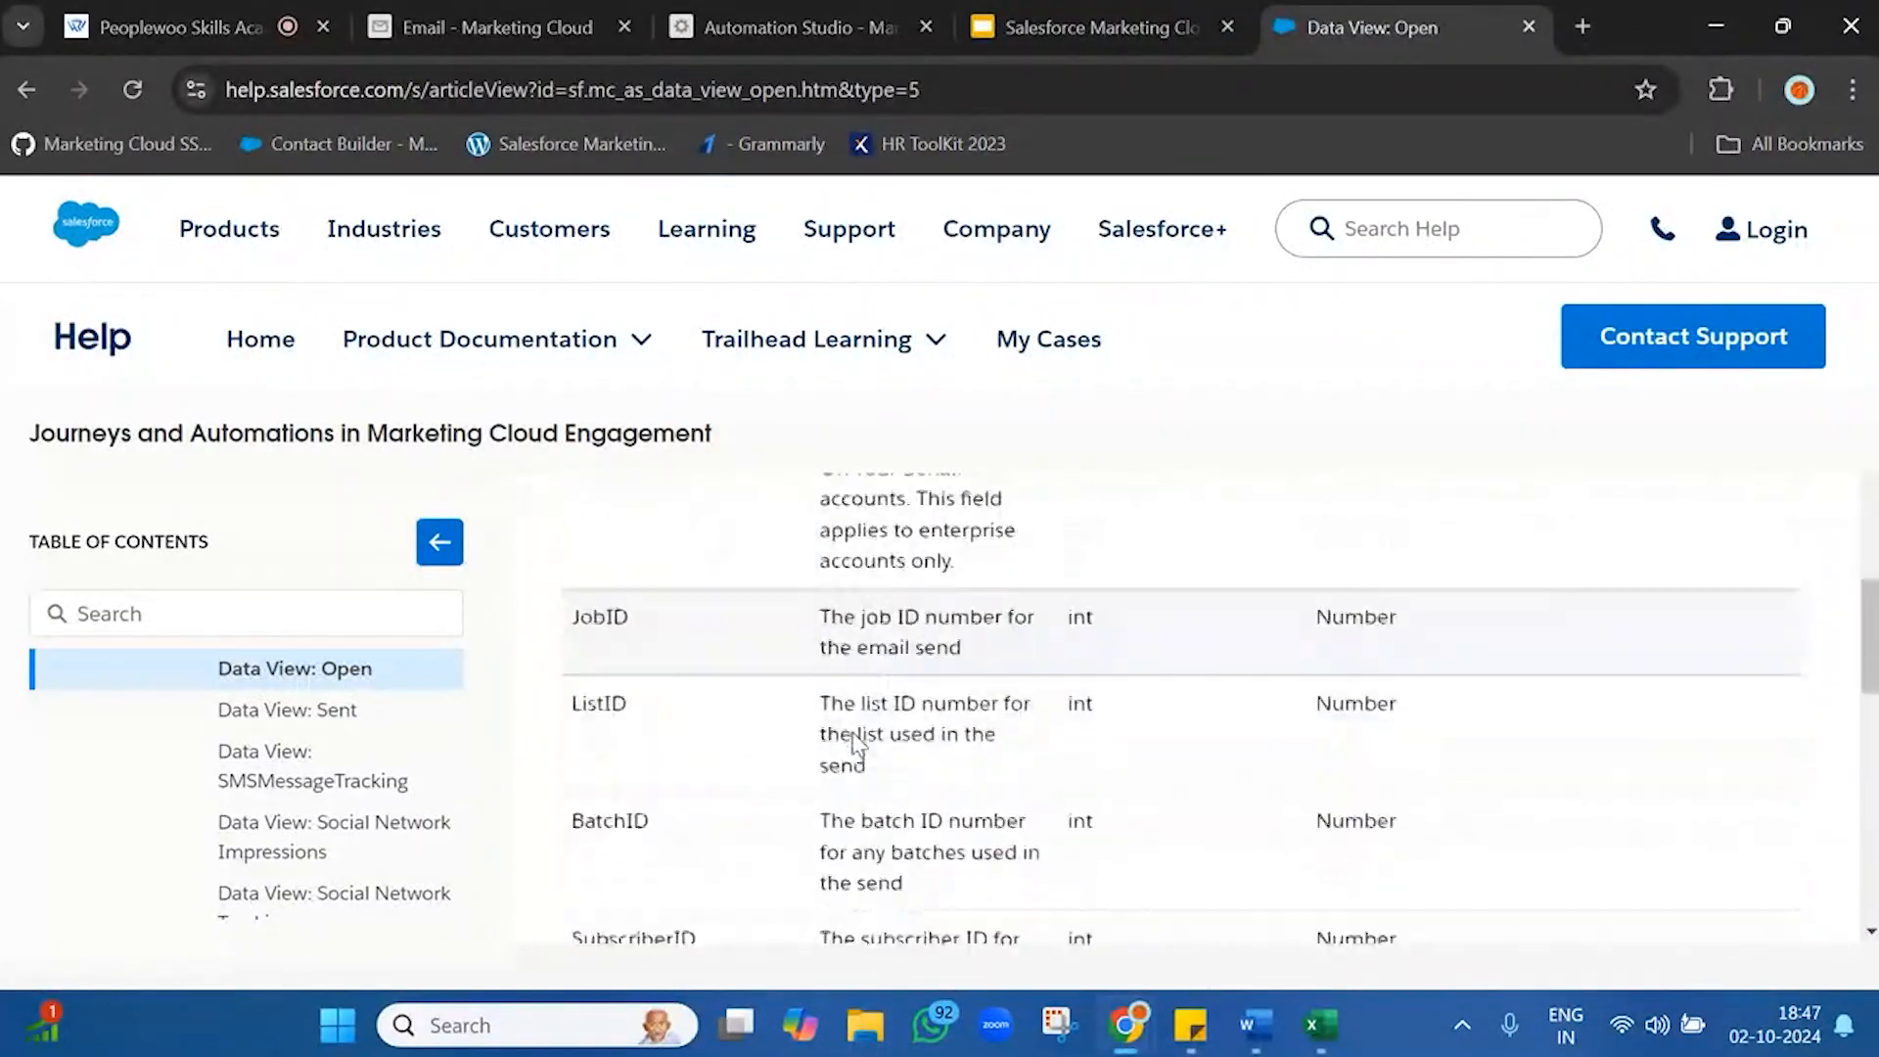
scroll(854, 744, "down", 2)
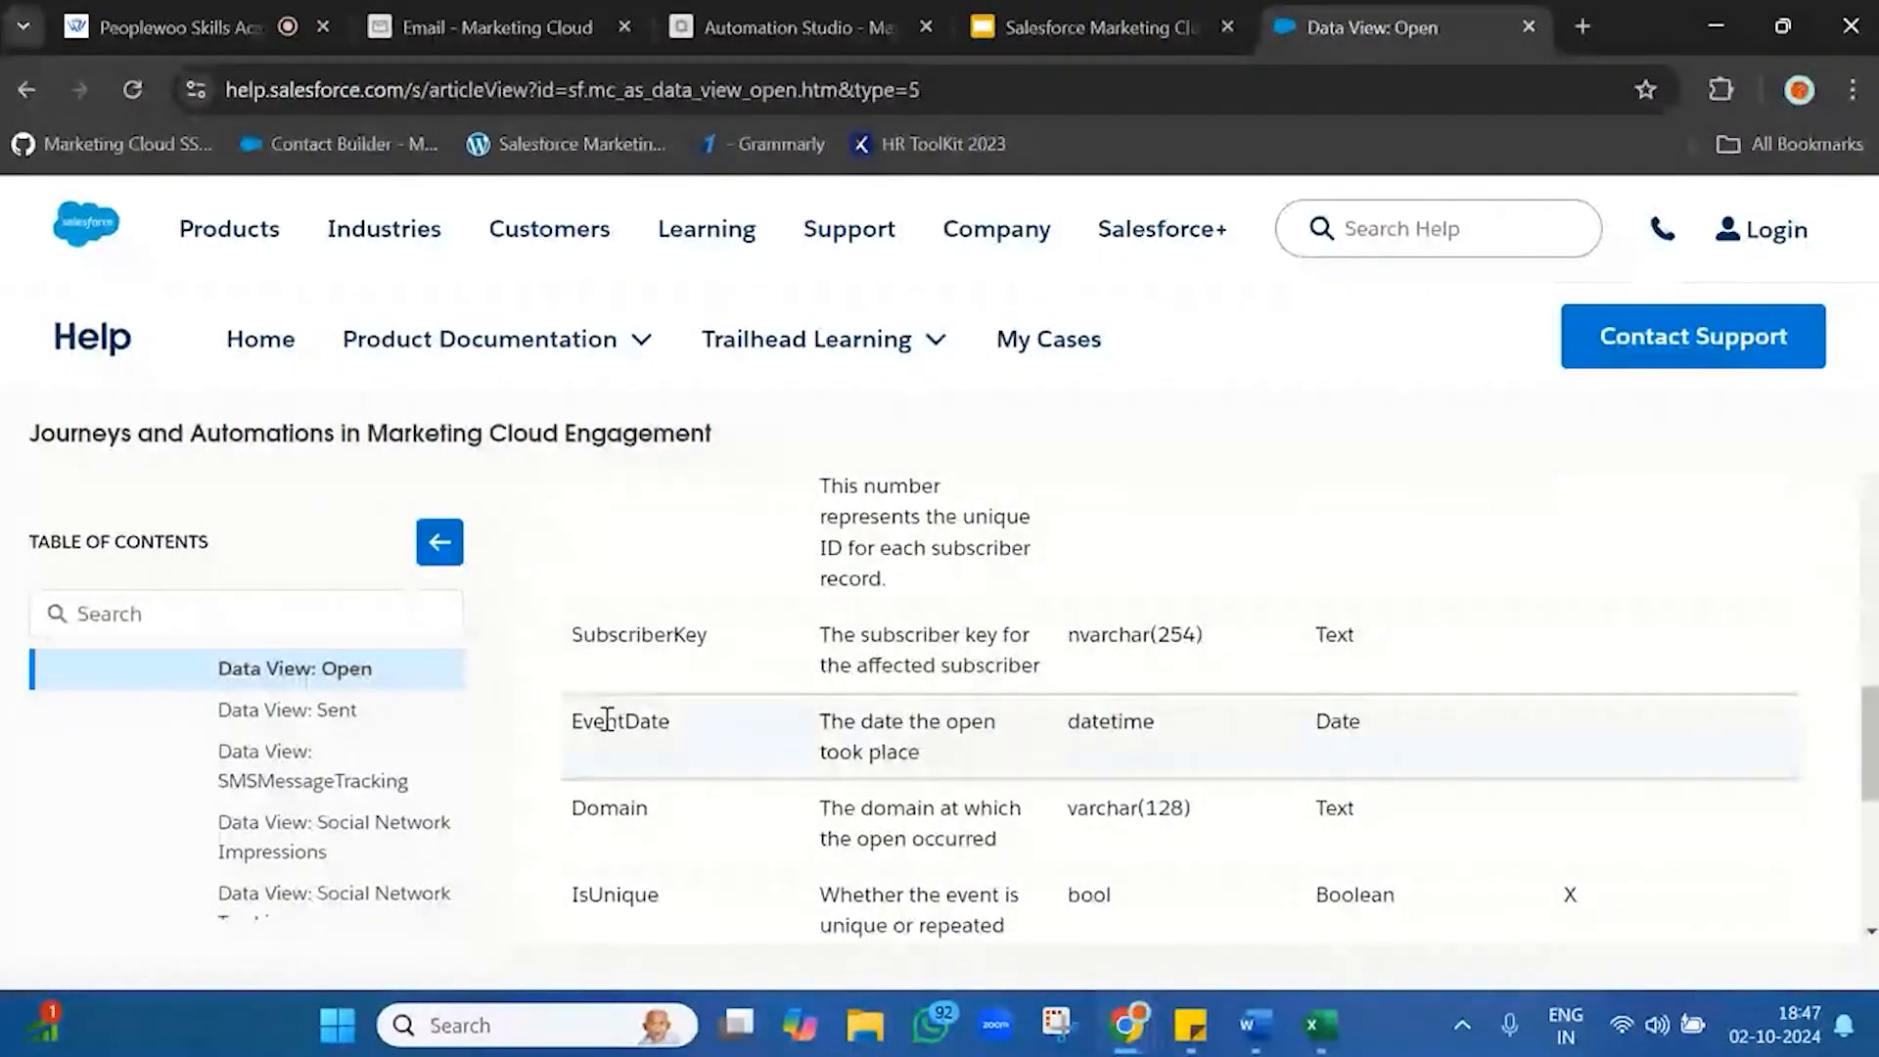
double_click(608, 721)
key("ctrl+c")
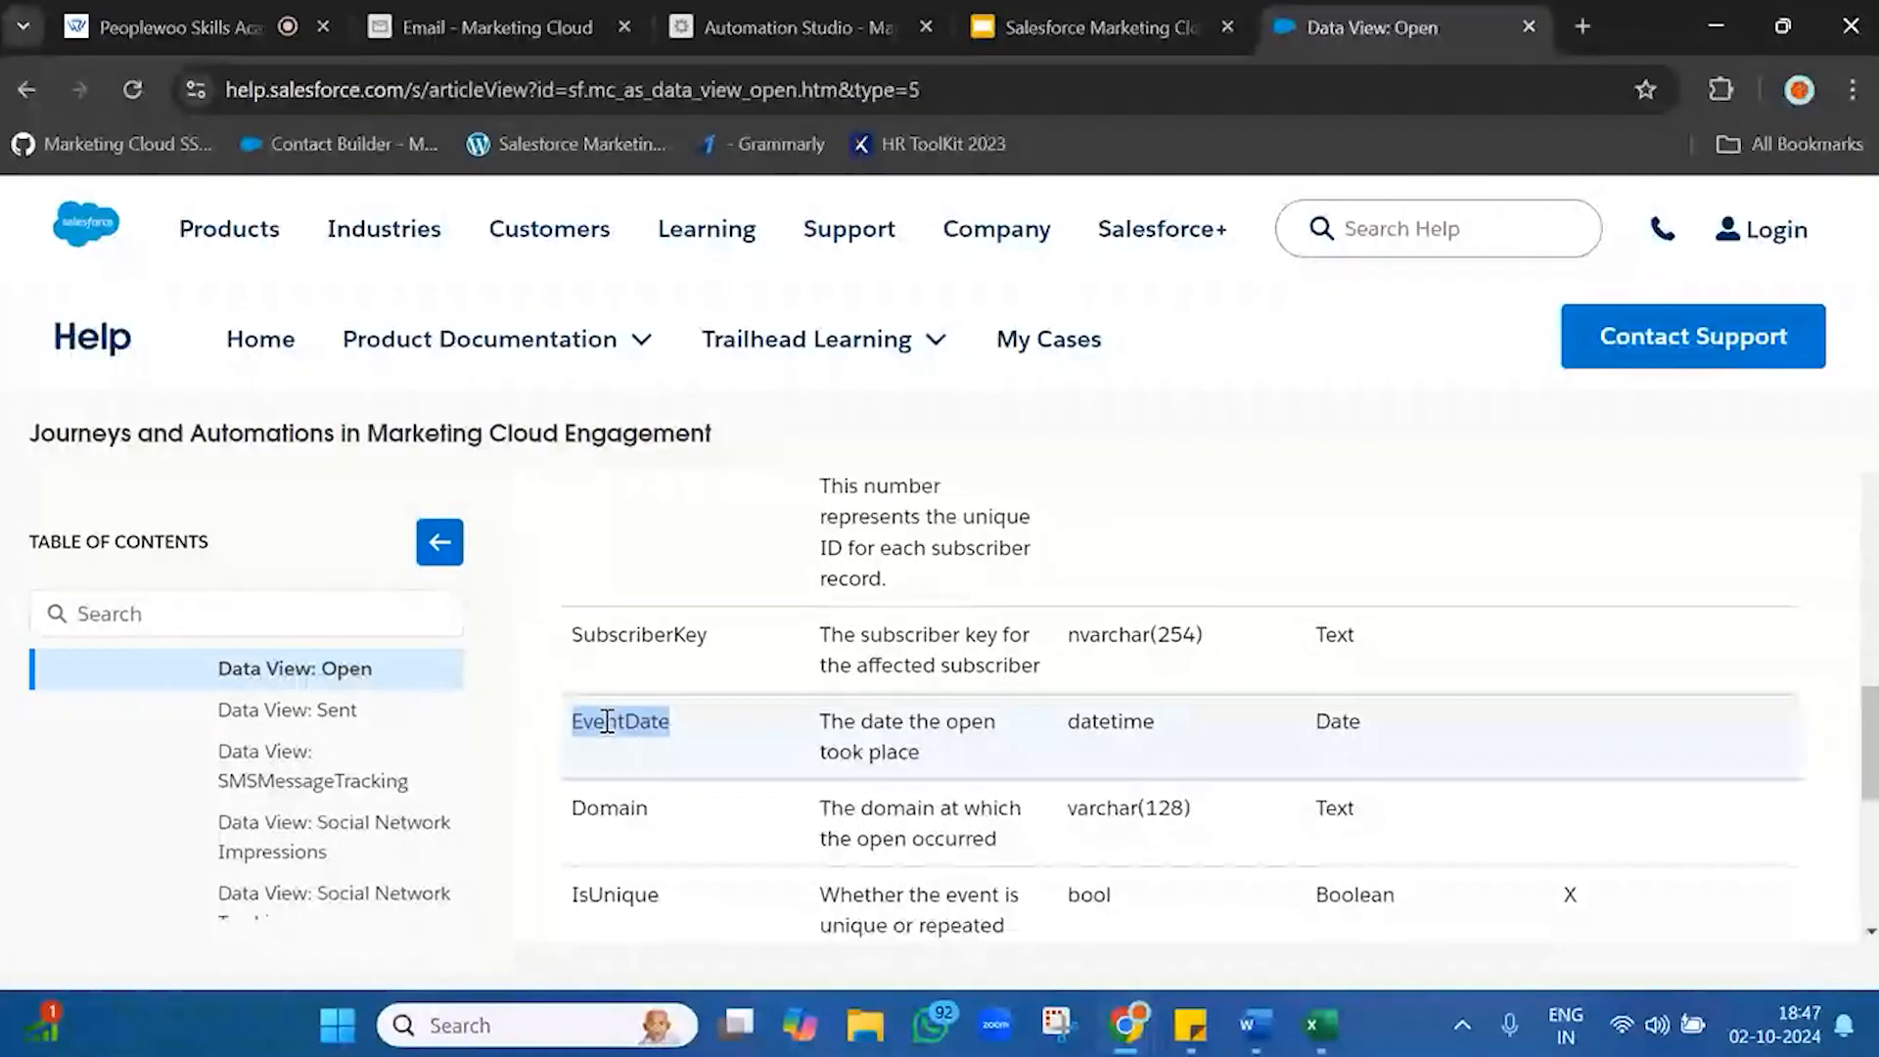
- Replace the Open Date/TIme line under Report 2 in the Sticky Notes requirements with "EventDate --- Open DV"
mouse_move(1183, 1045)
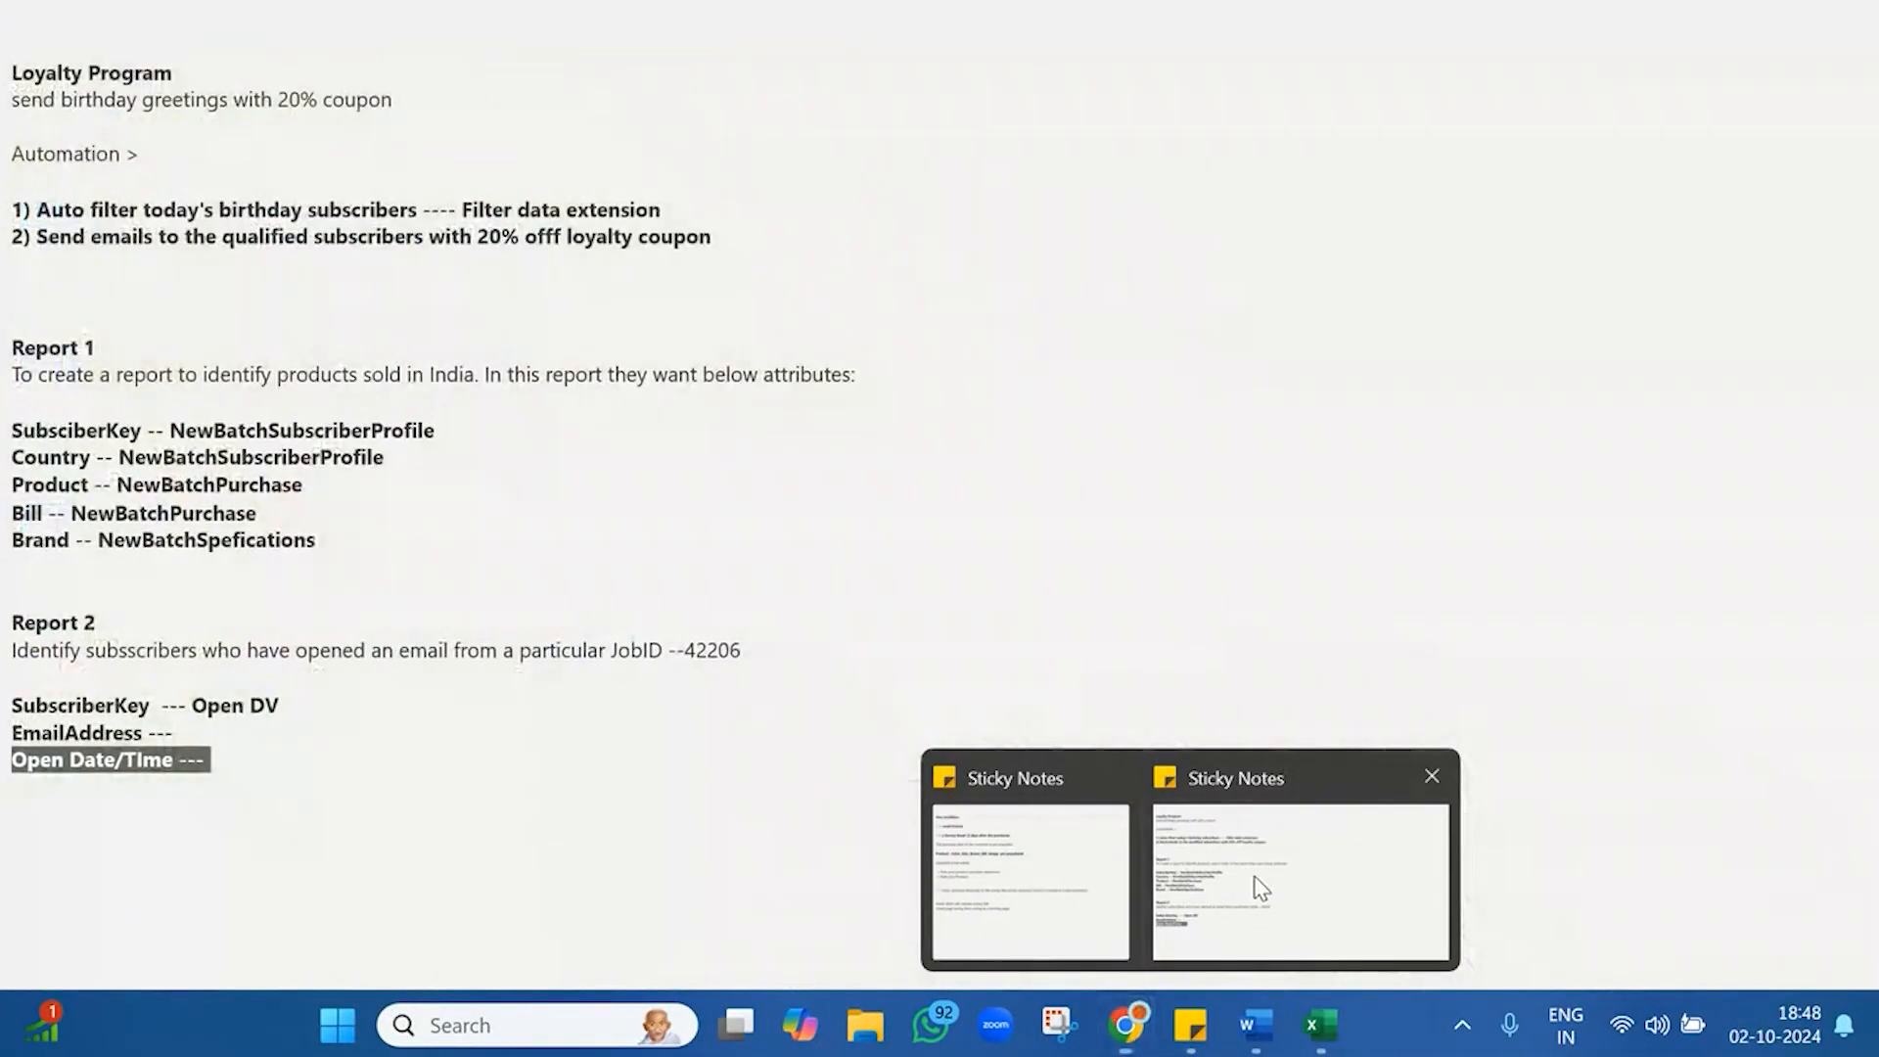
left_click(1263, 881)
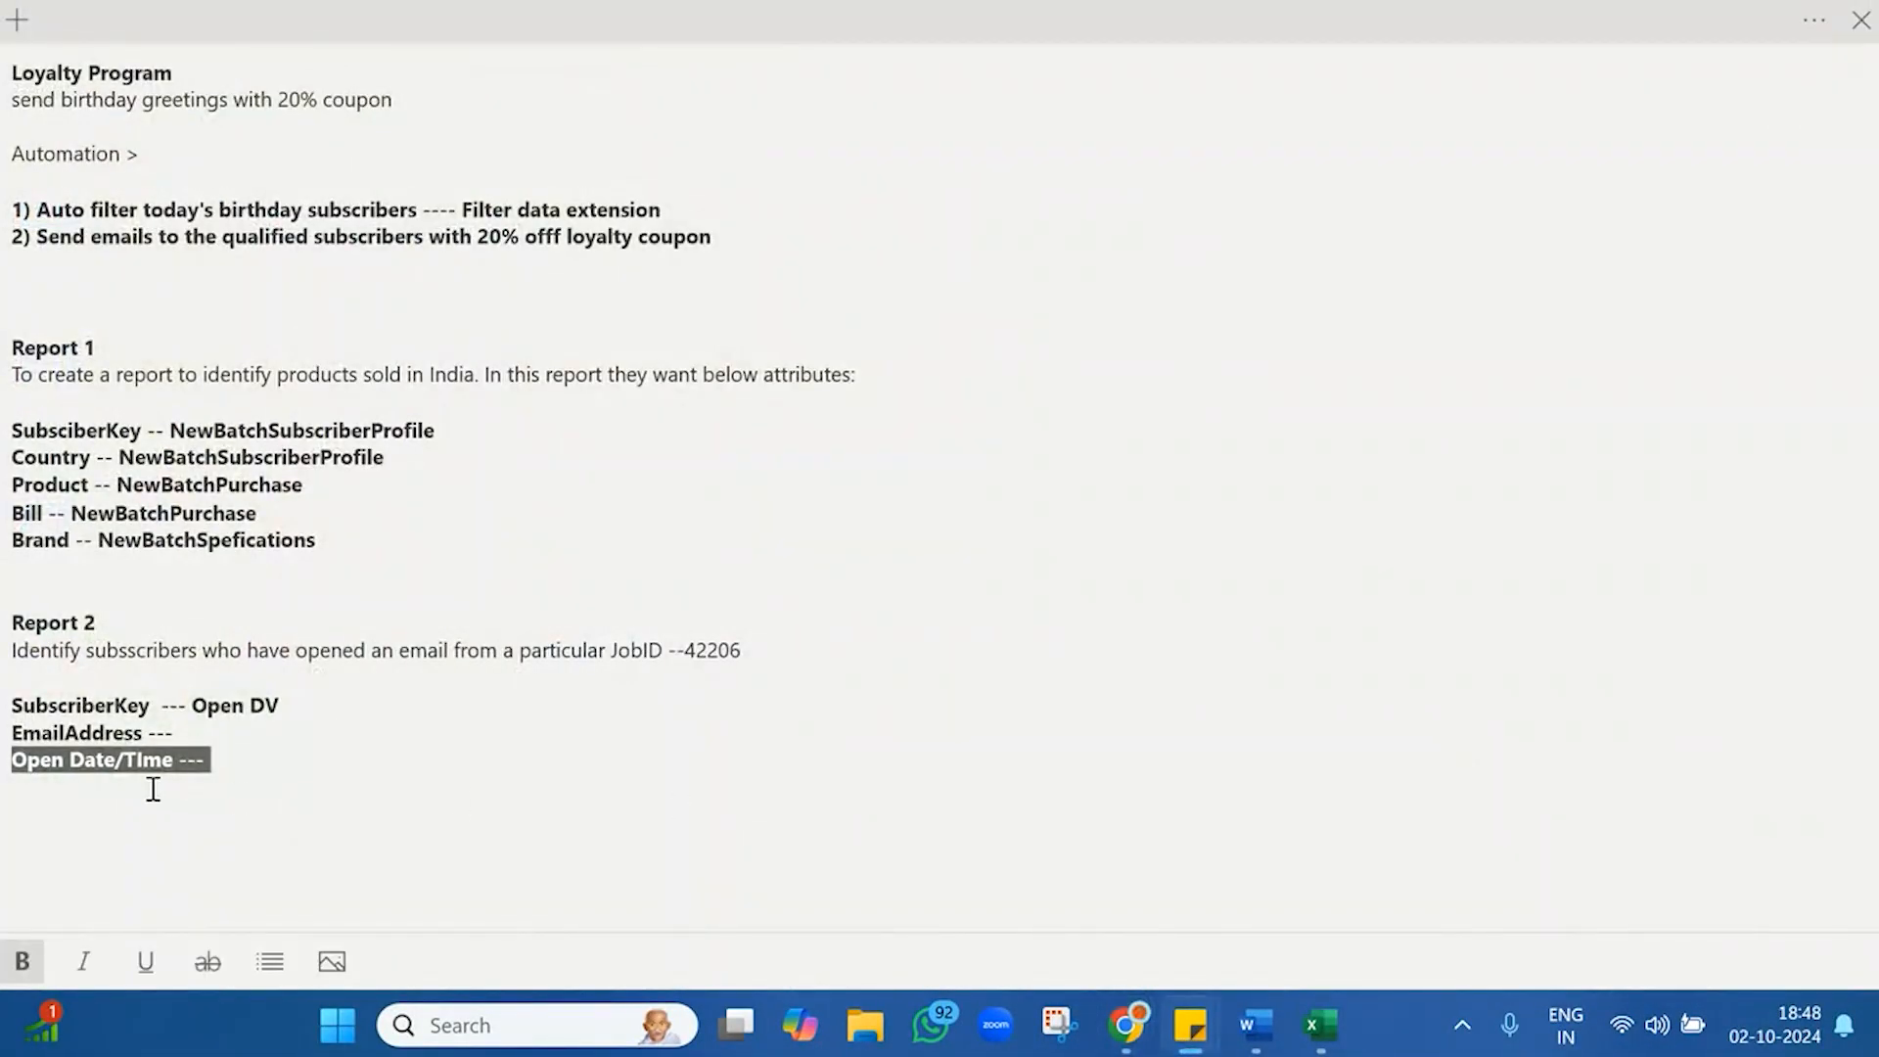
key("ctrl+v")
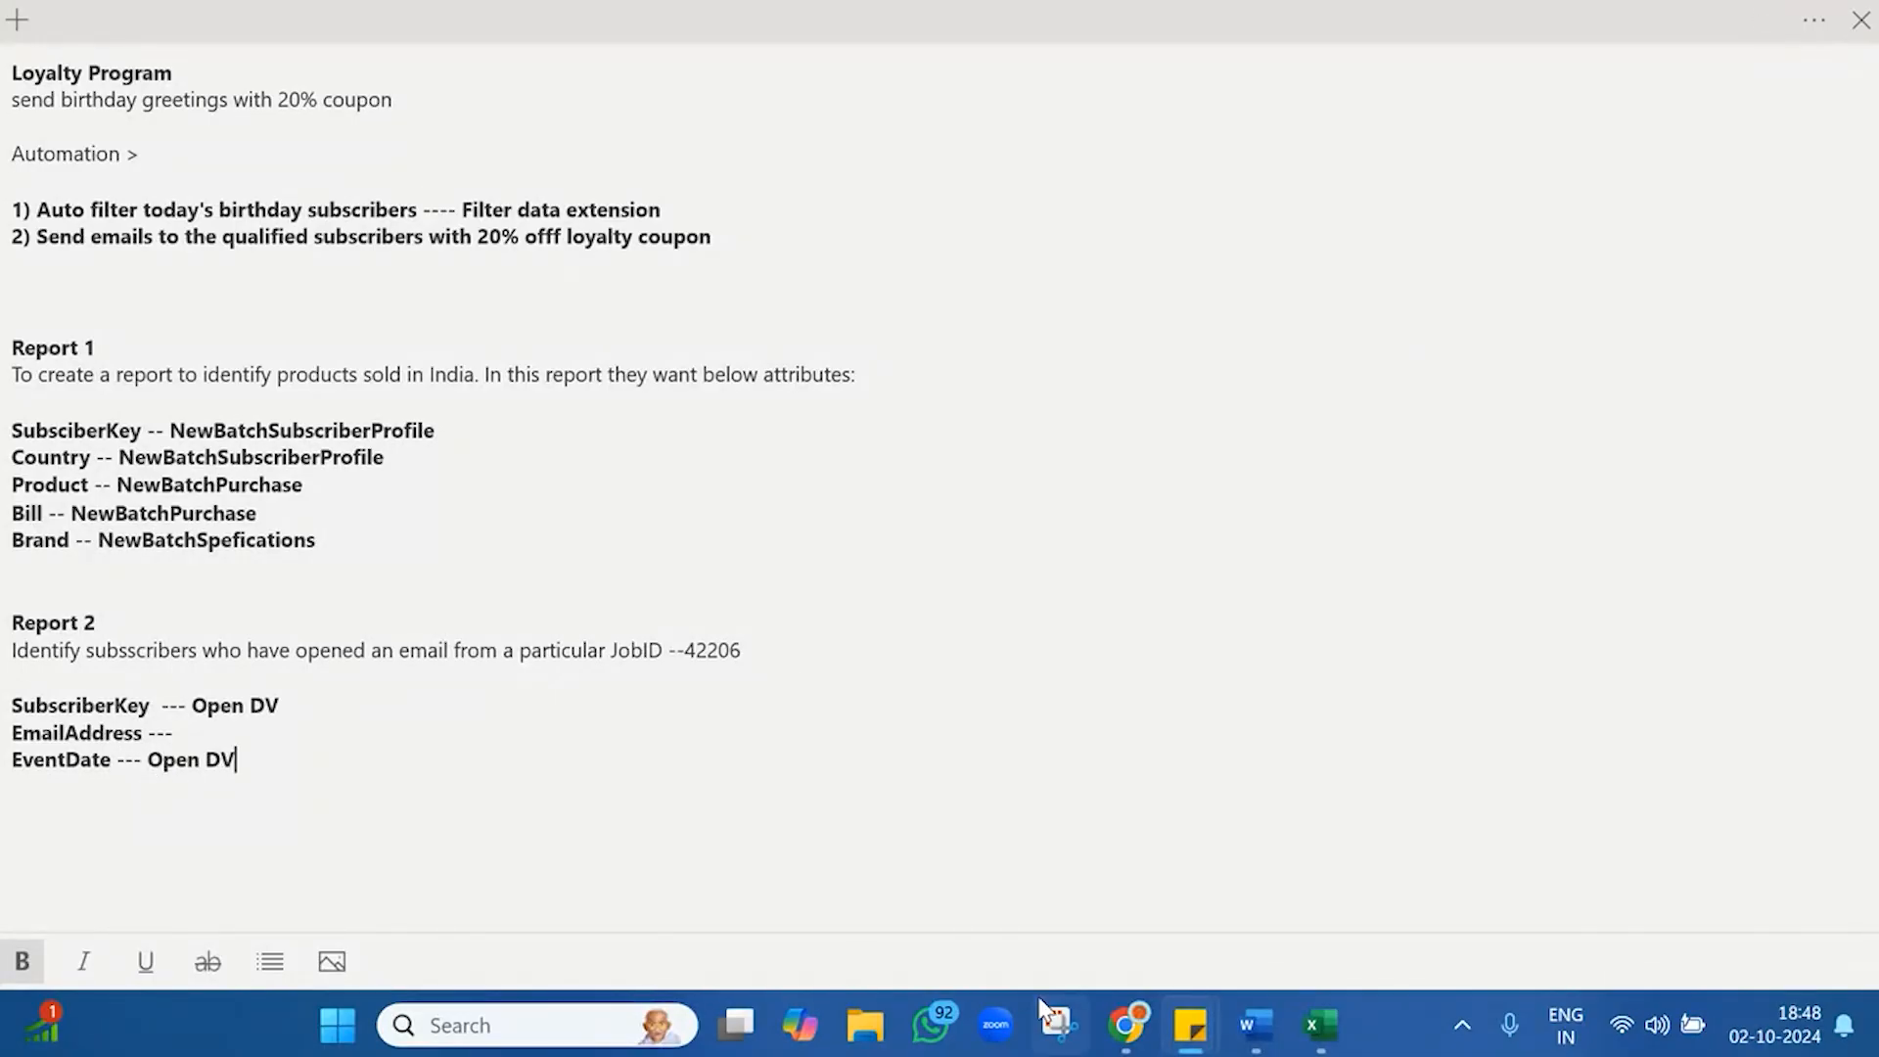
- Highlight Report 2's SubscriberKey, EventDate and EmailAddress lines one after another to compare their sources
triple_click(215, 705)
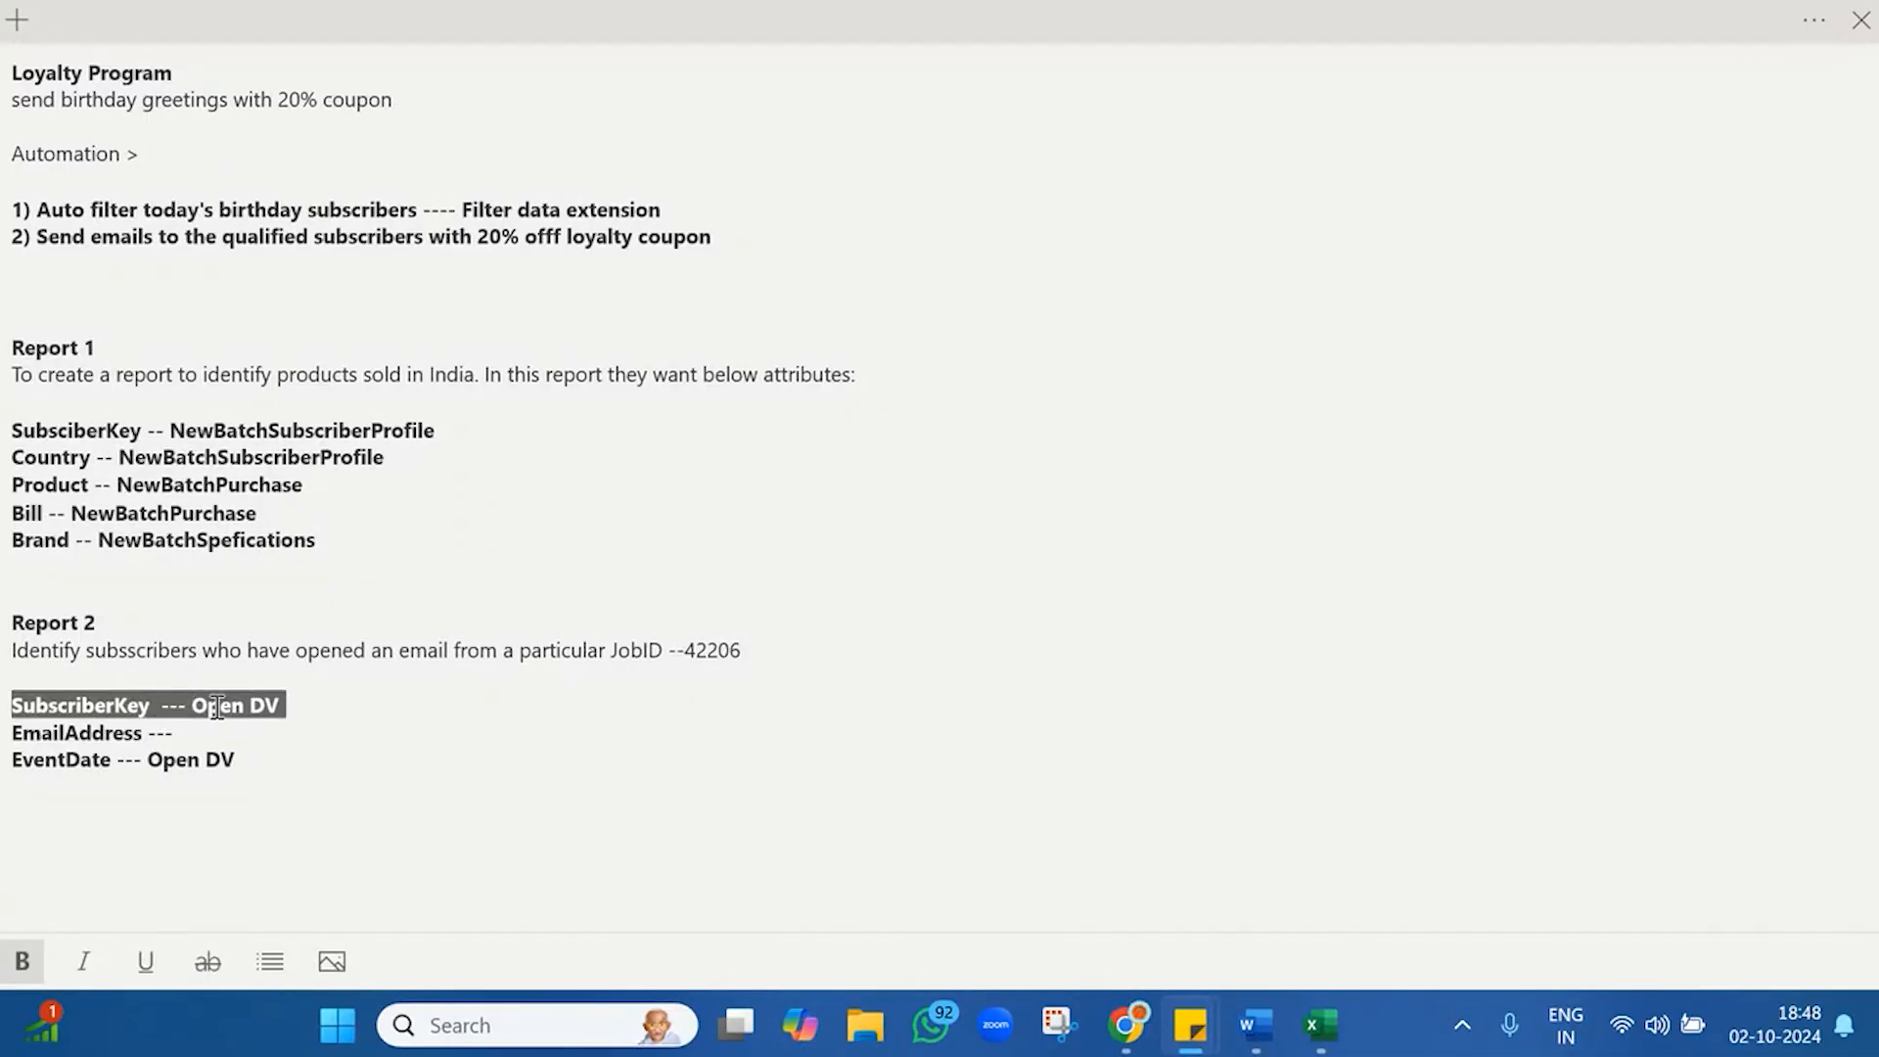
triple_click(199, 769)
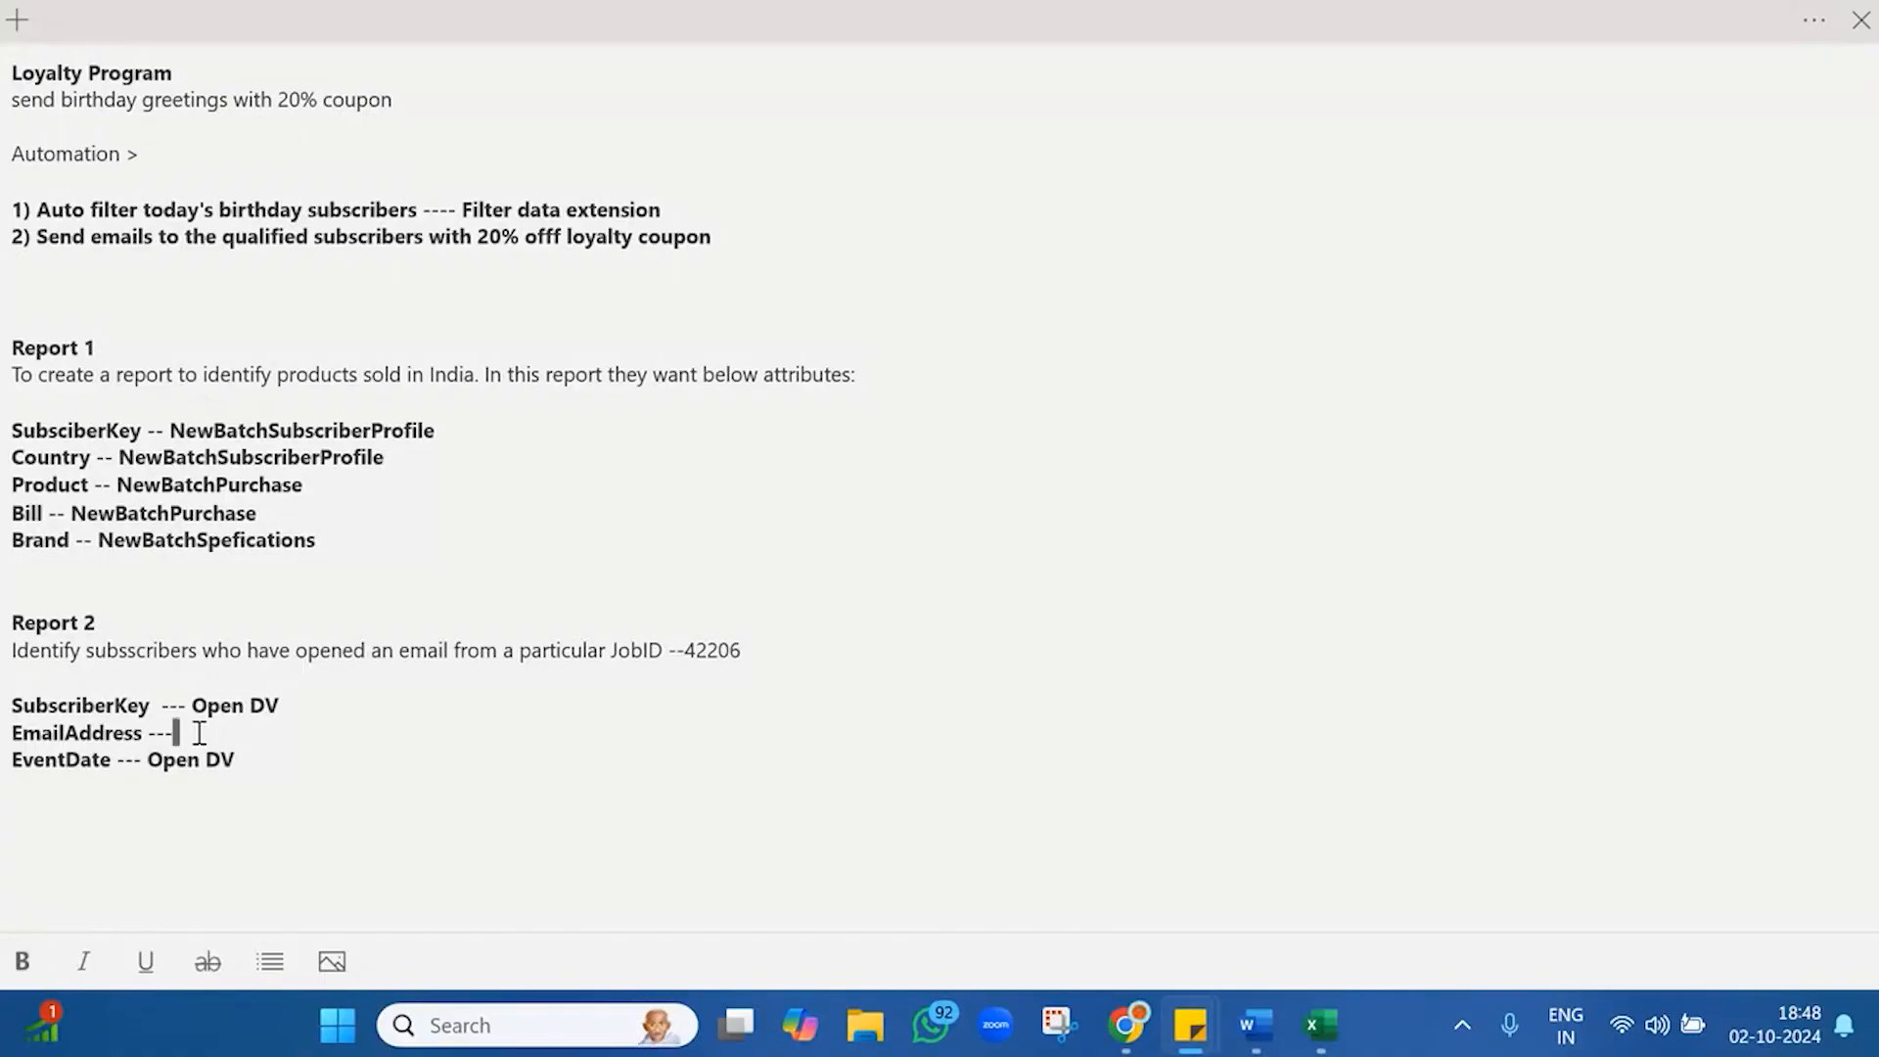
triple_click(201, 732)
- Switch back to Chrome and duplicate the tab holding the Open data view article
mouse_move(1124, 1020)
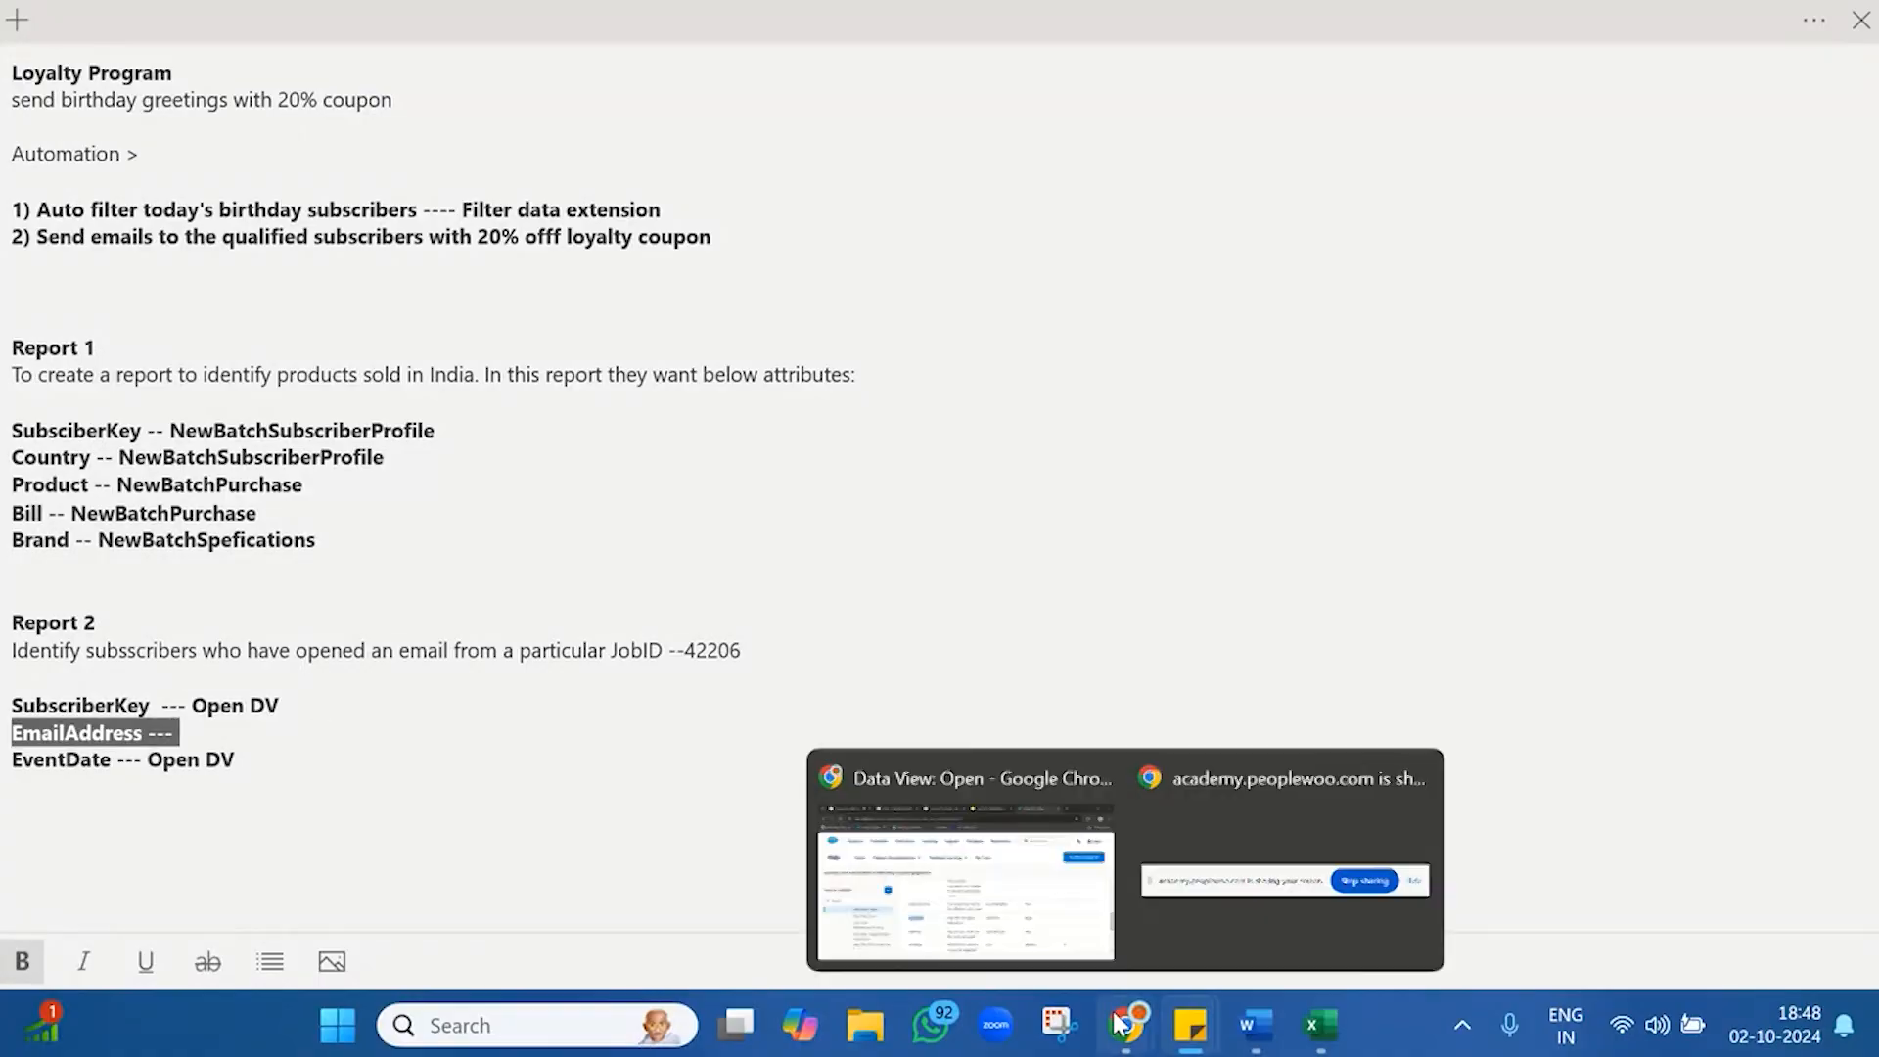
left_click(1055, 889)
scroll(1094, 718, "up", 10)
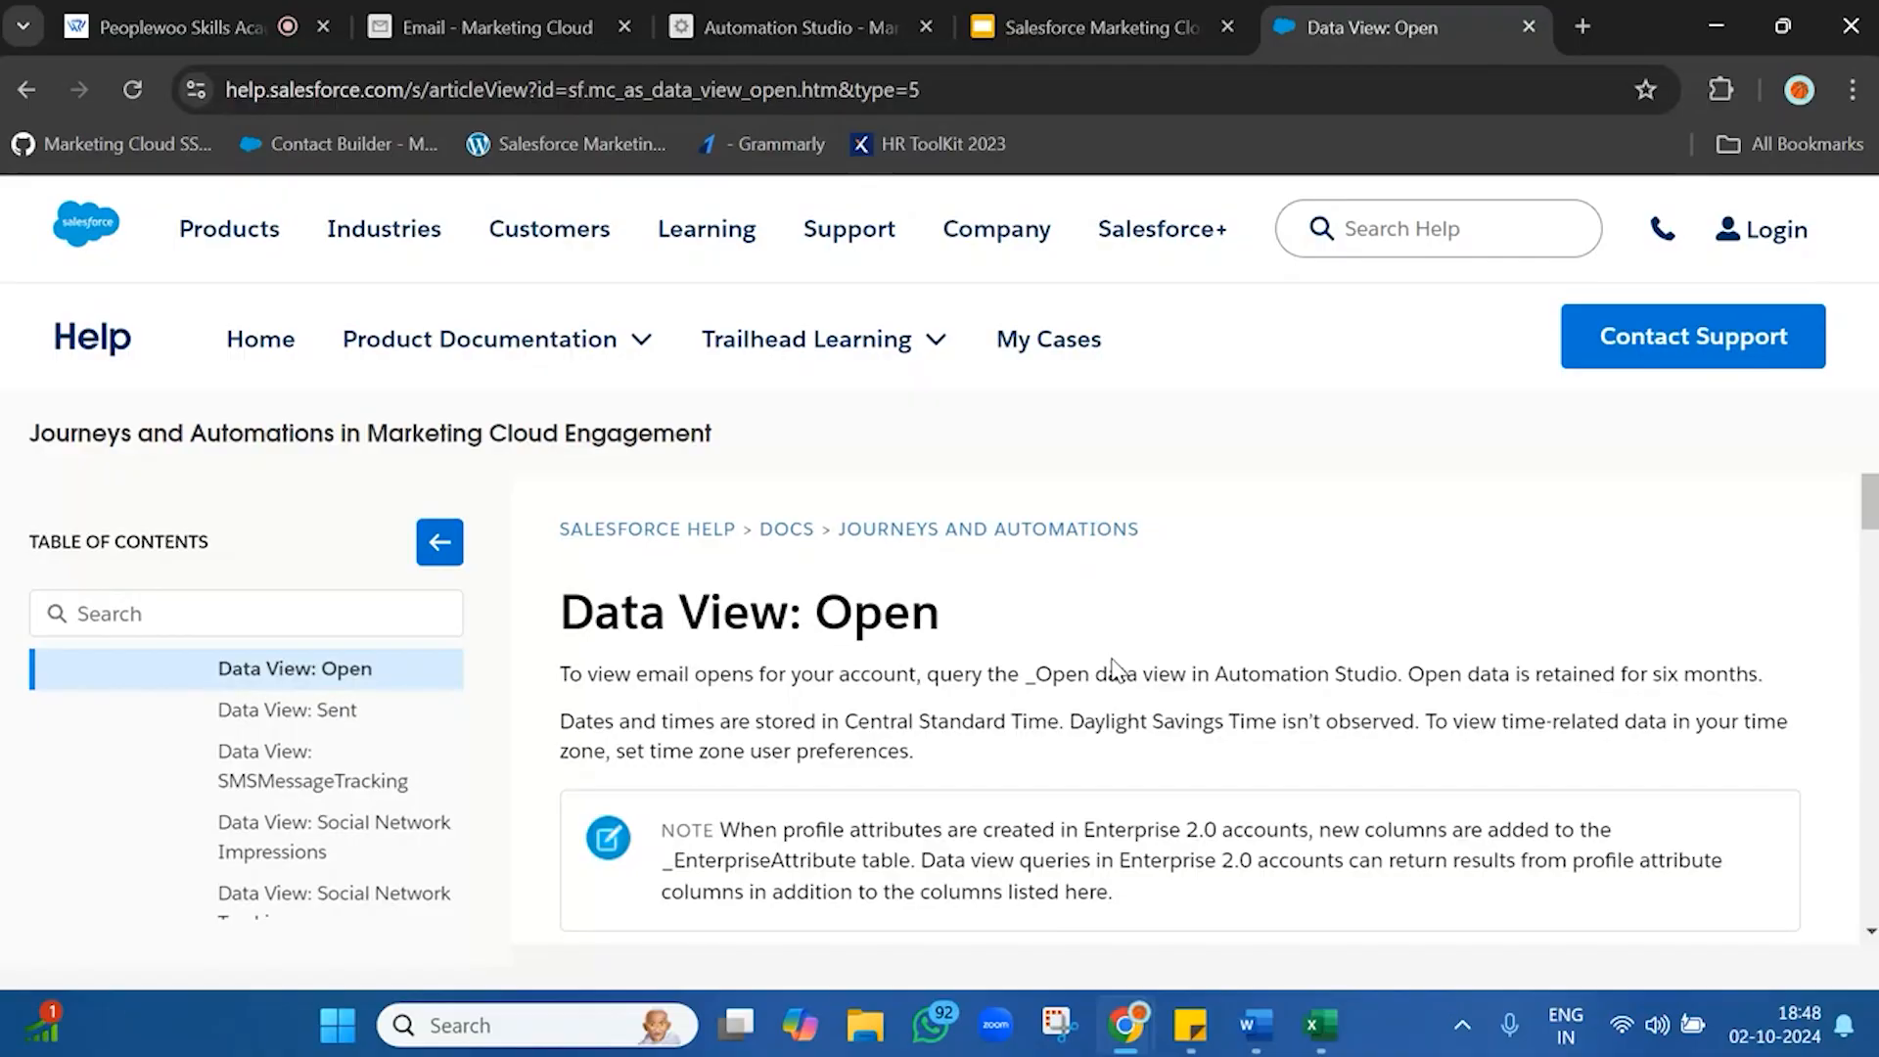
right_click(1341, 18)
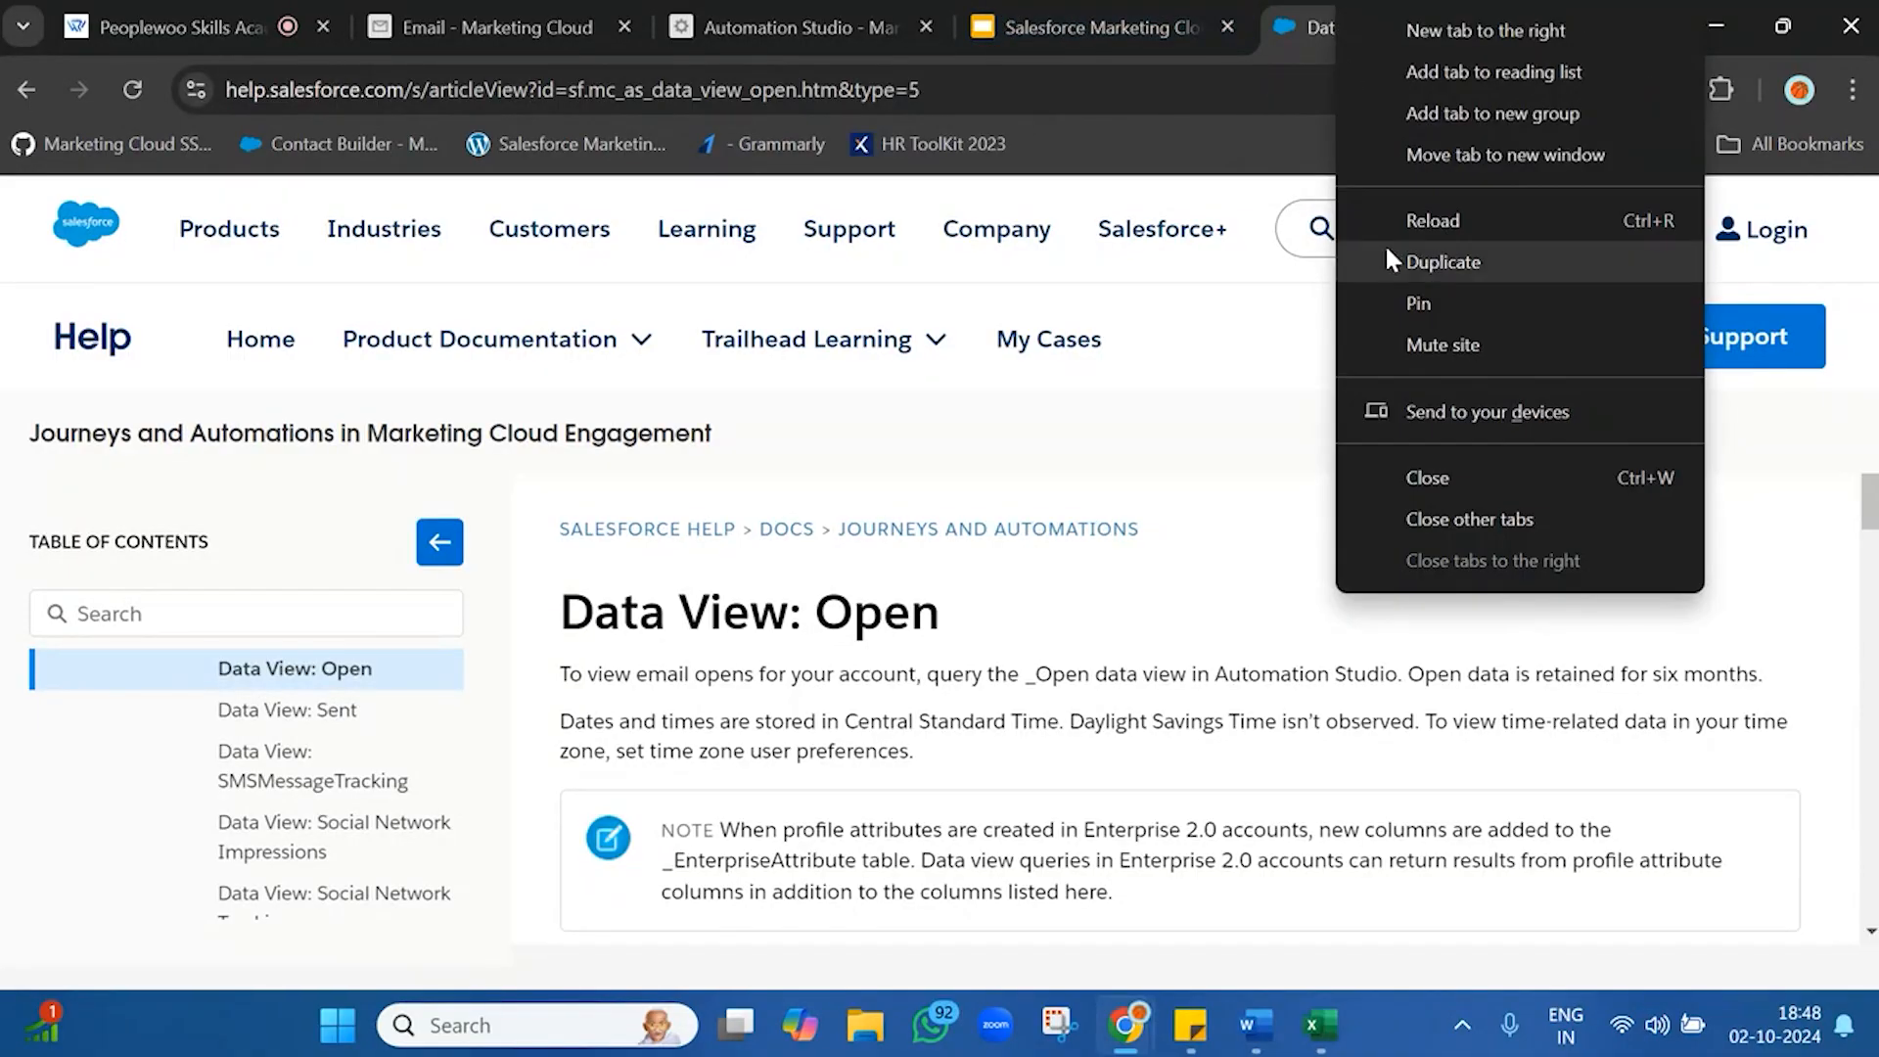
left_click(1390, 260)
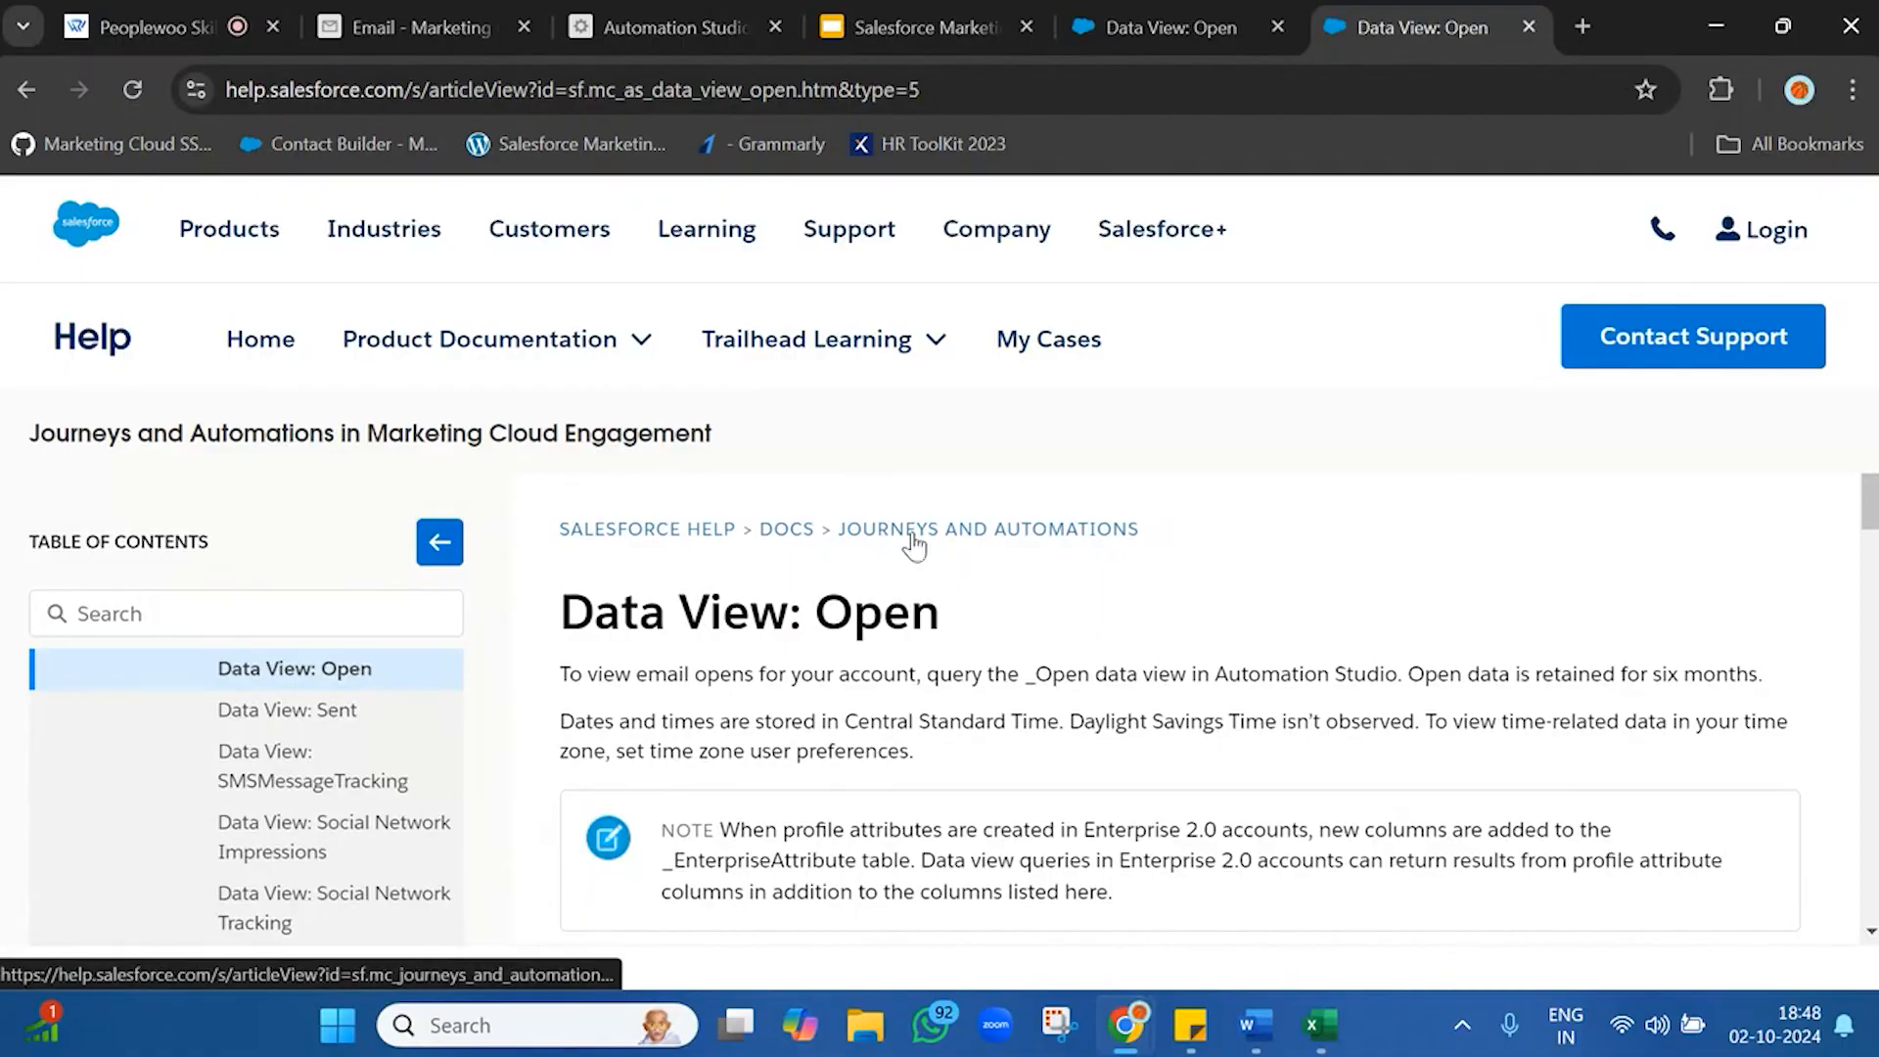
- Open the ListSubscribers data view article in the duplicated tab and highlight its heading
scroll(370, 771, "down", 3)
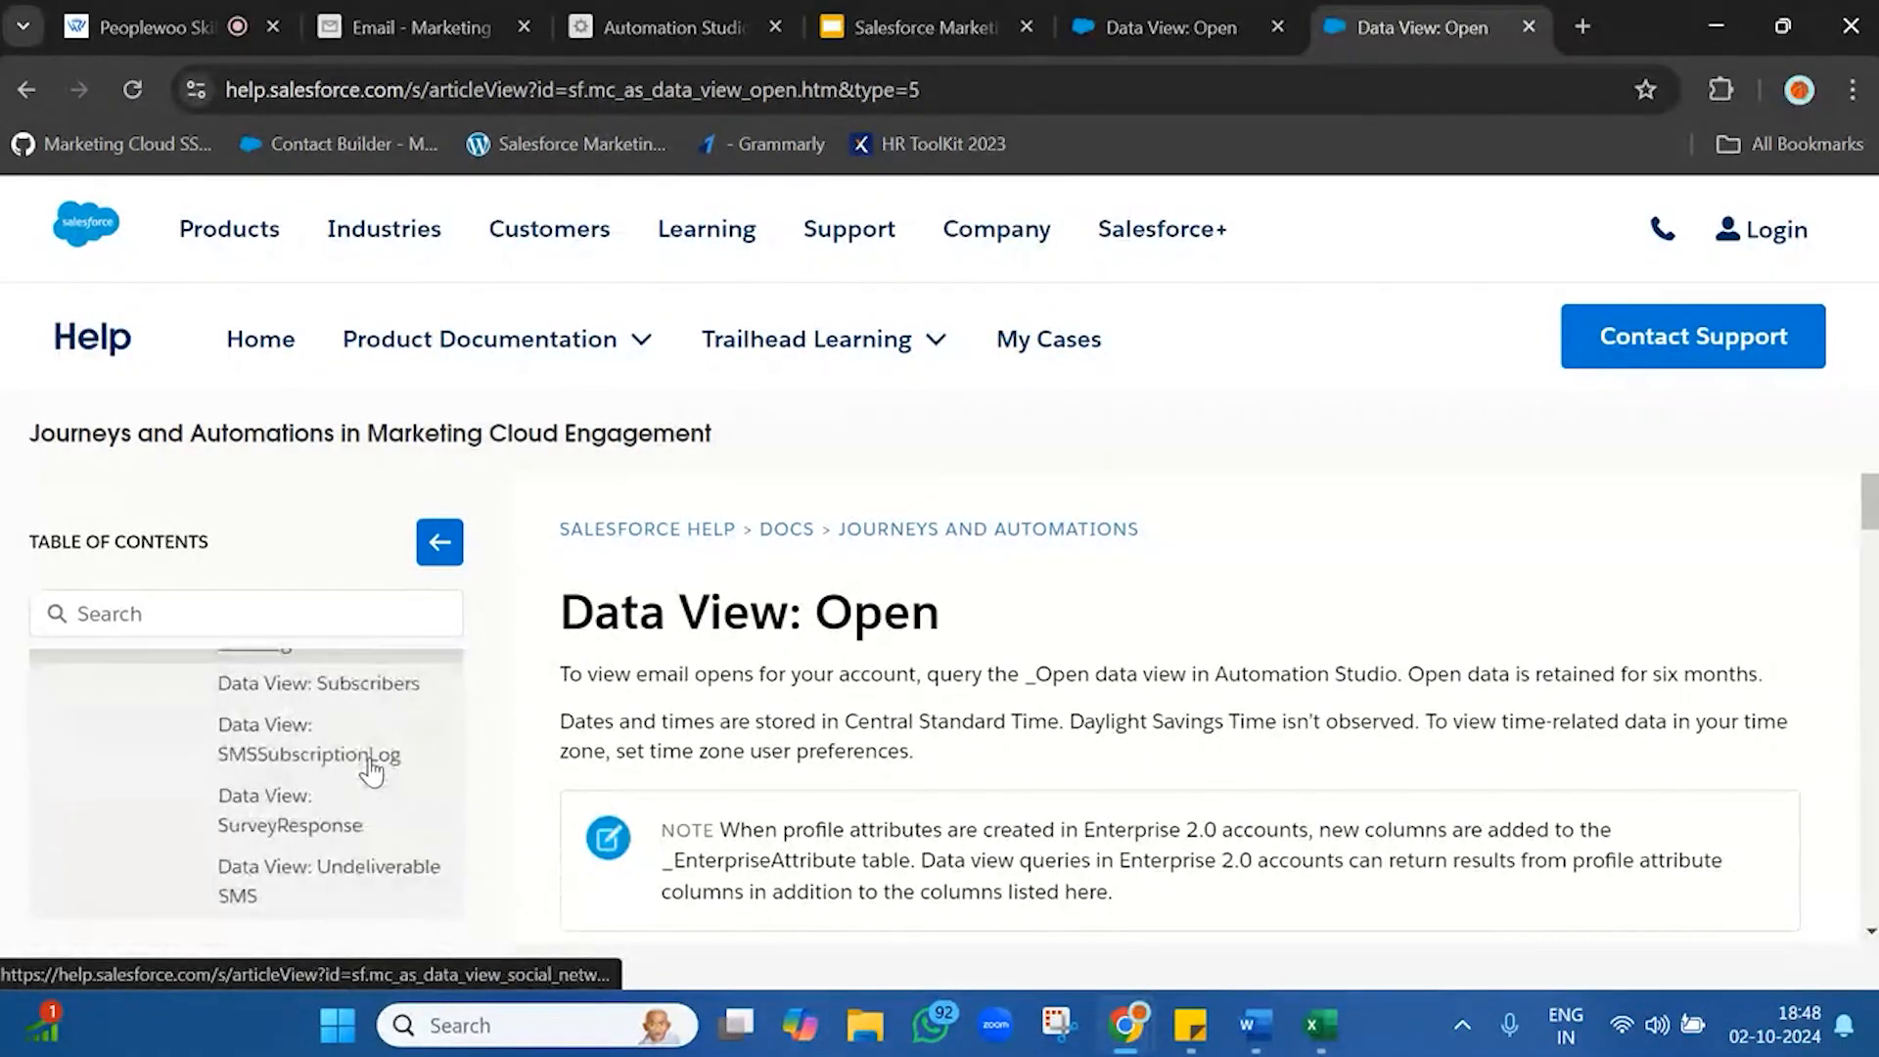
scroll(338, 771, "up", 4)
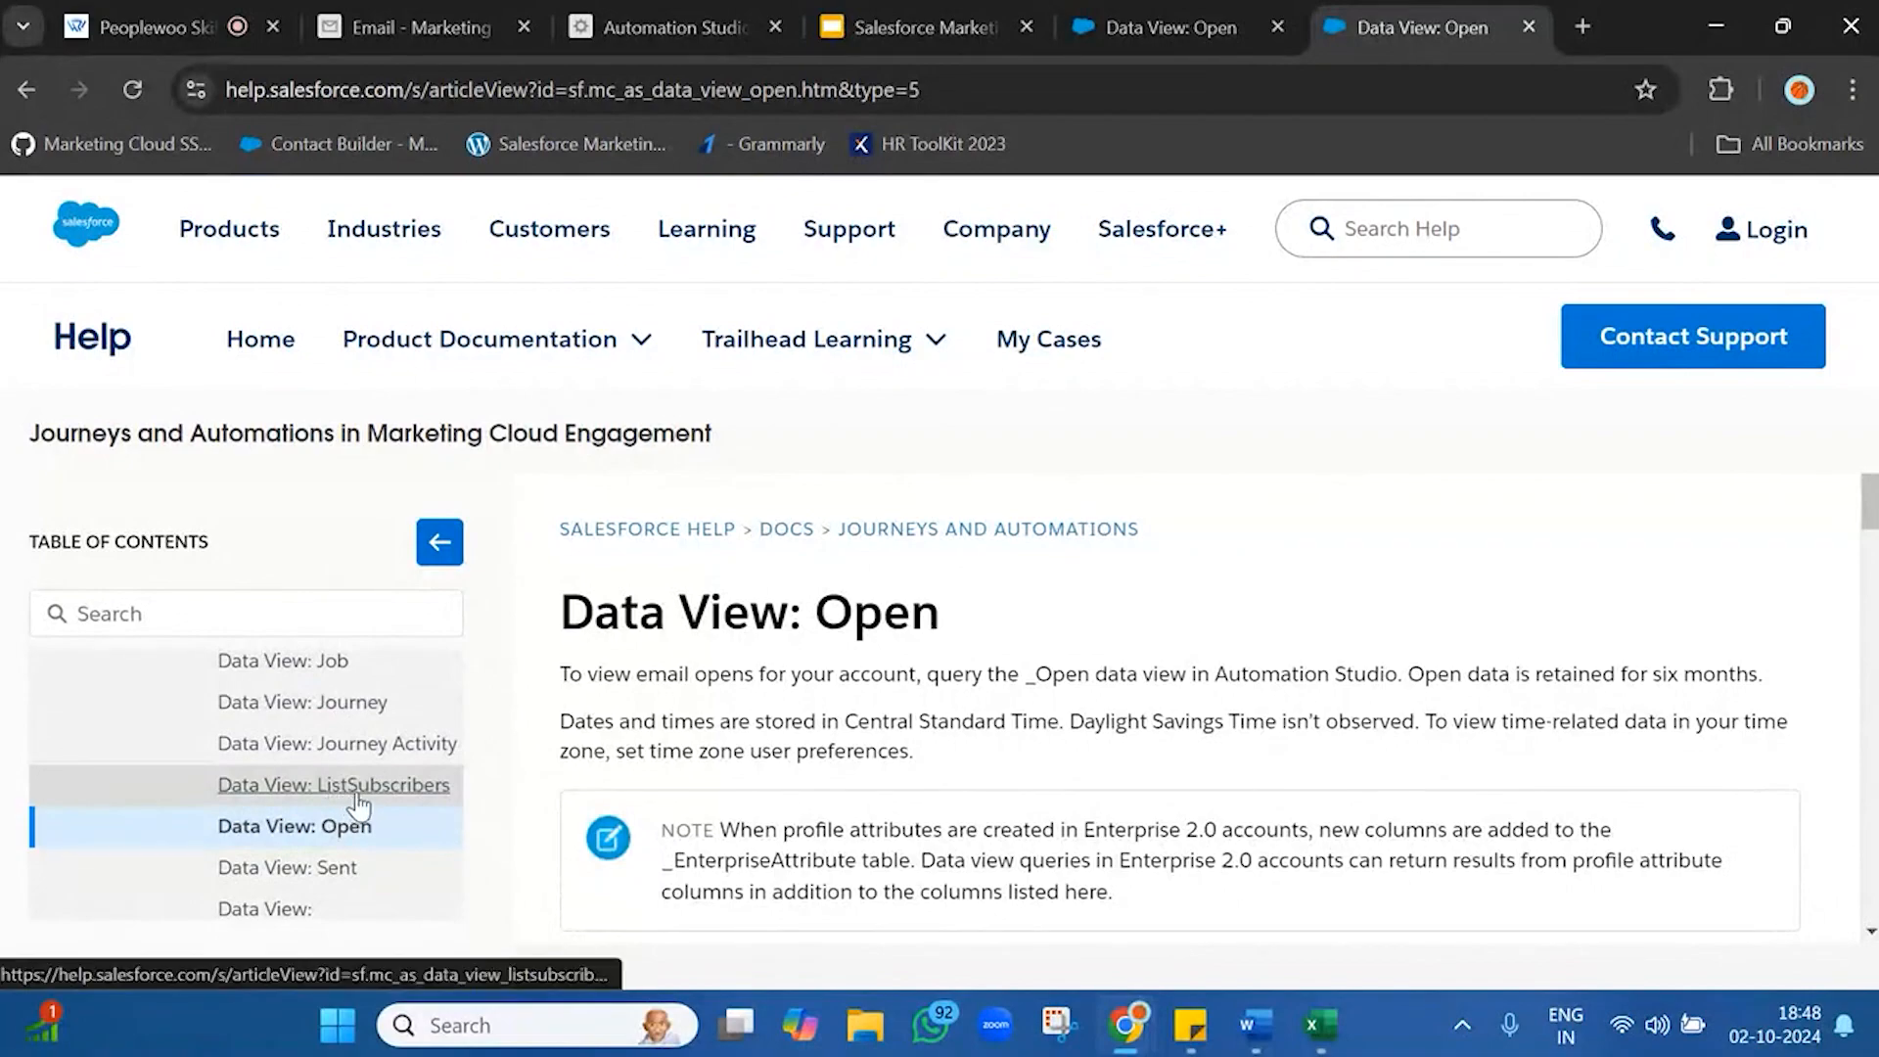
left_click(345, 801)
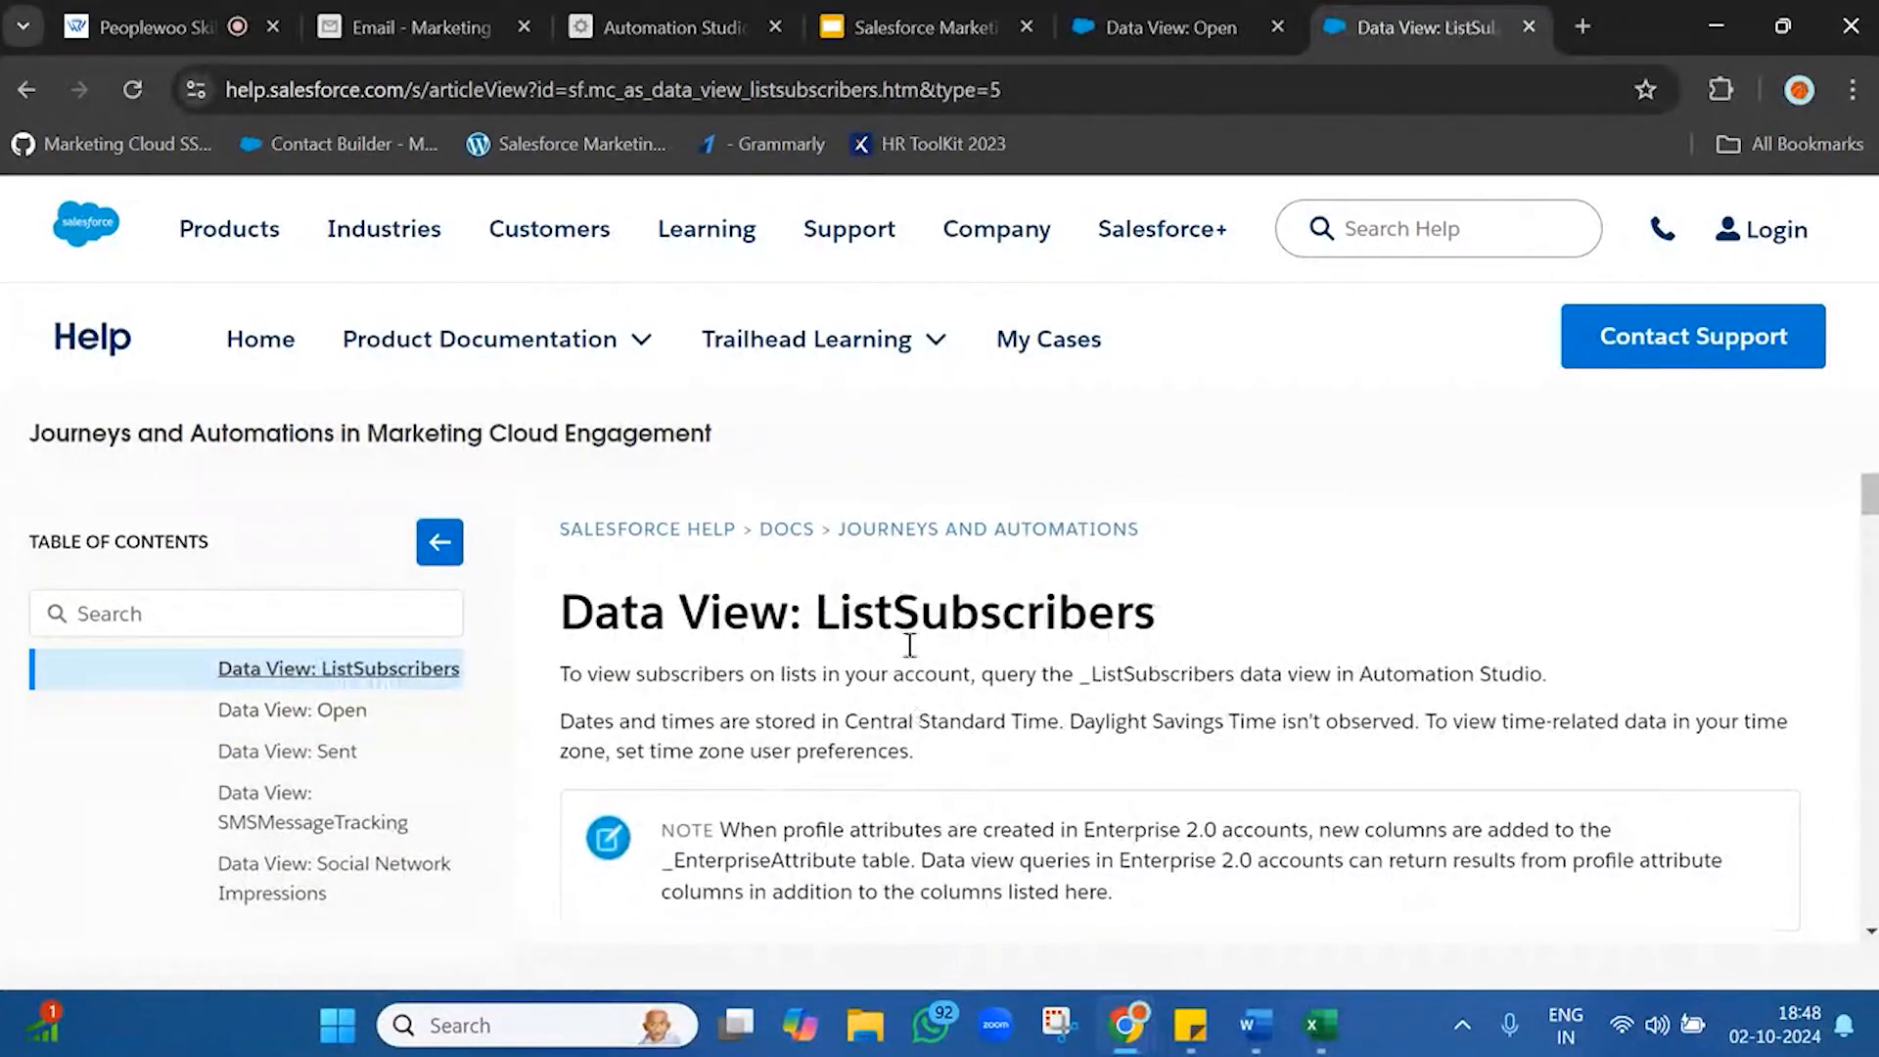
triple_click(910, 601)
- Look for an email address field in the ListSubscribers columns table and highlight EmailAddress
scroll(910, 601, "down", 5)
scroll(909, 601, "up", 2)
scroll(909, 601, "down", 4)
scroll(909, 601, "down", 2)
scroll(910, 601, "up", 2)
scroll(909, 601, "down", 4)
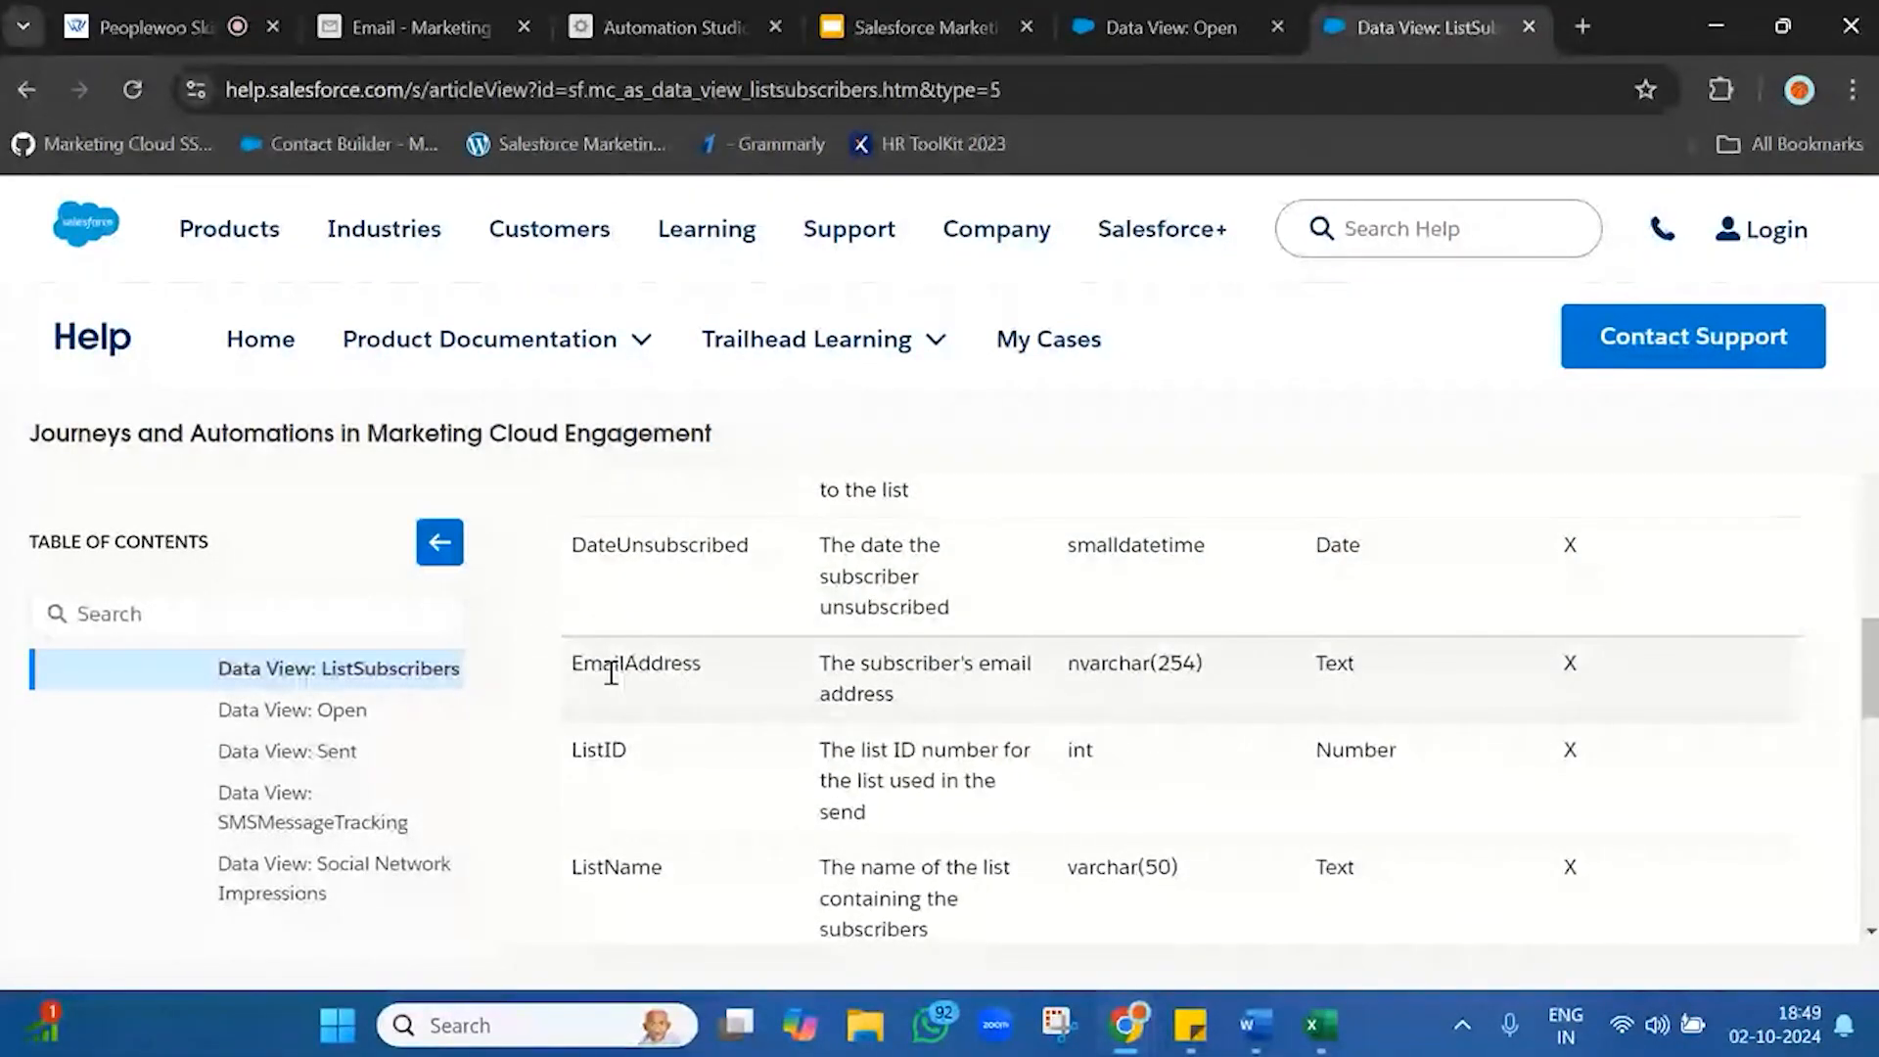
double_click(611, 674)
- Highlight the ListSubscribers article's introductory sentence about viewing subscribers on lists, then its note on the indexed fields
scroll(613, 673, "up", 8)
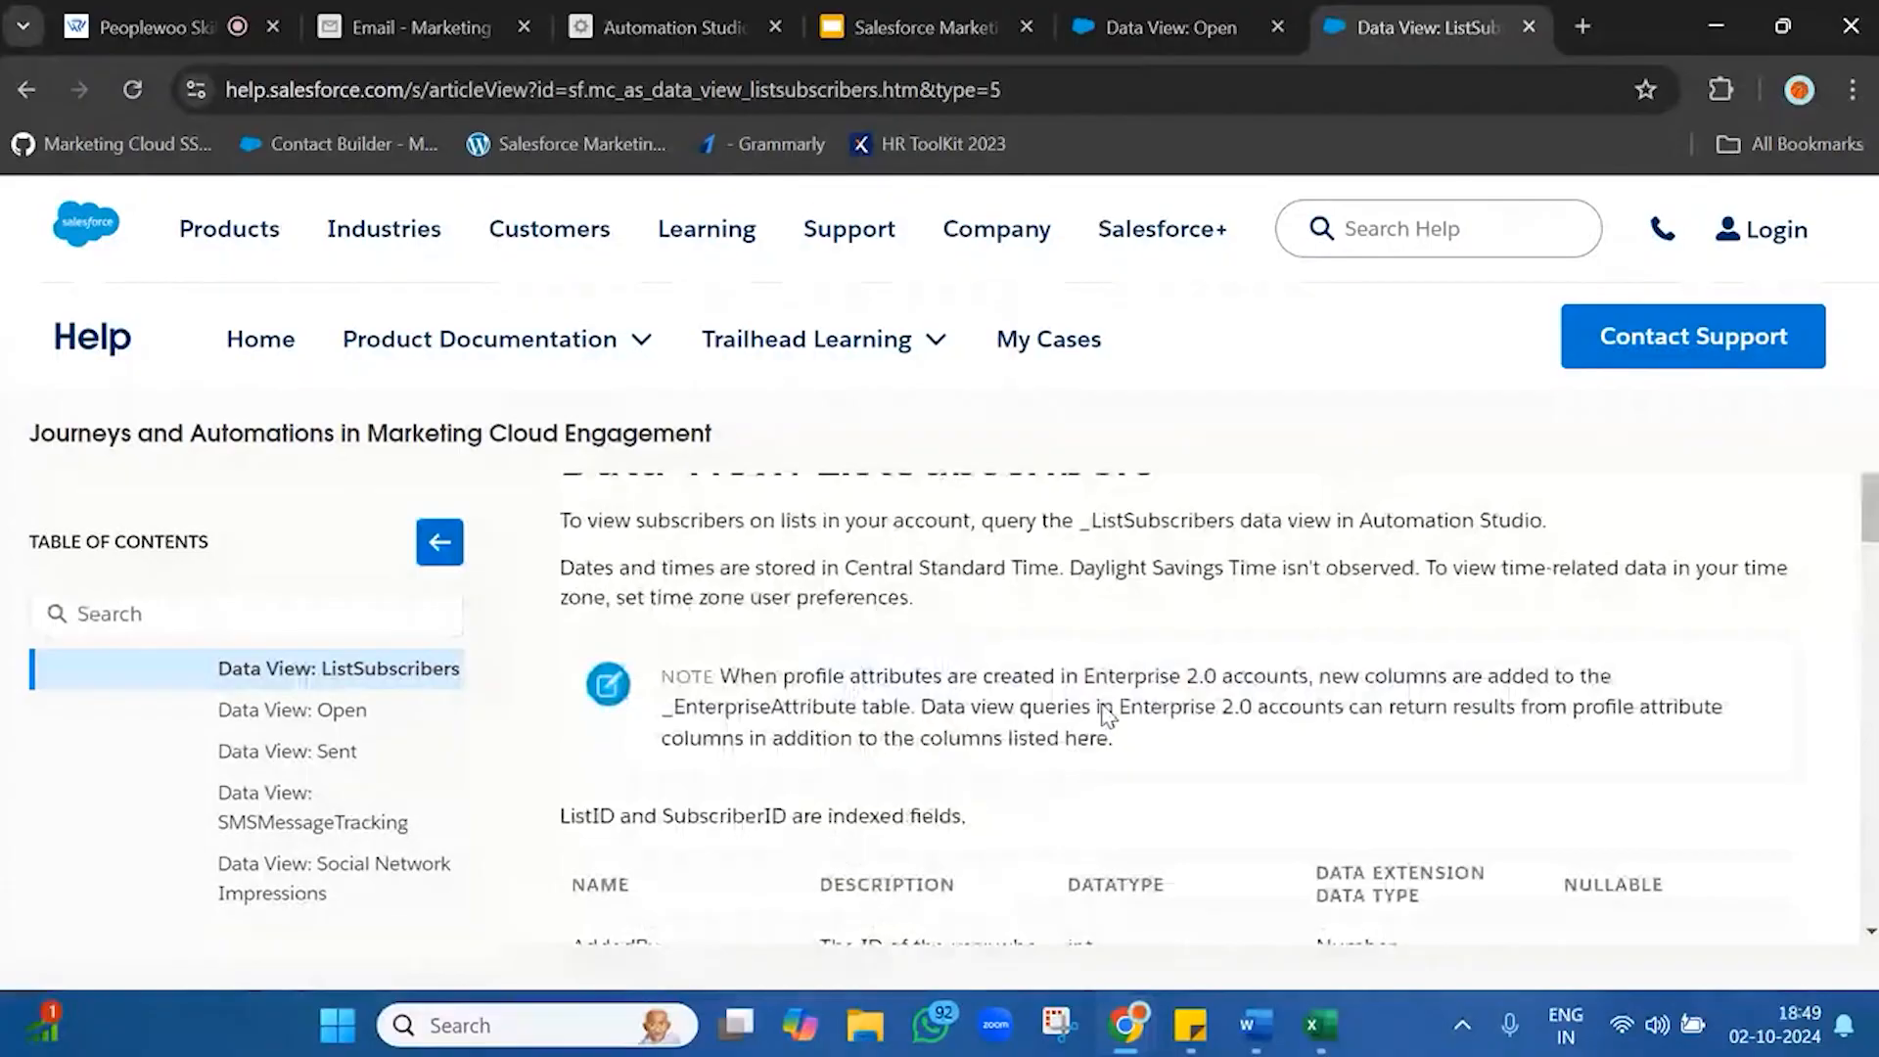
scroll(592, 671, "up", 2)
left_click_drag(592, 672, 1415, 683)
scroll(1006, 782, "down", 2)
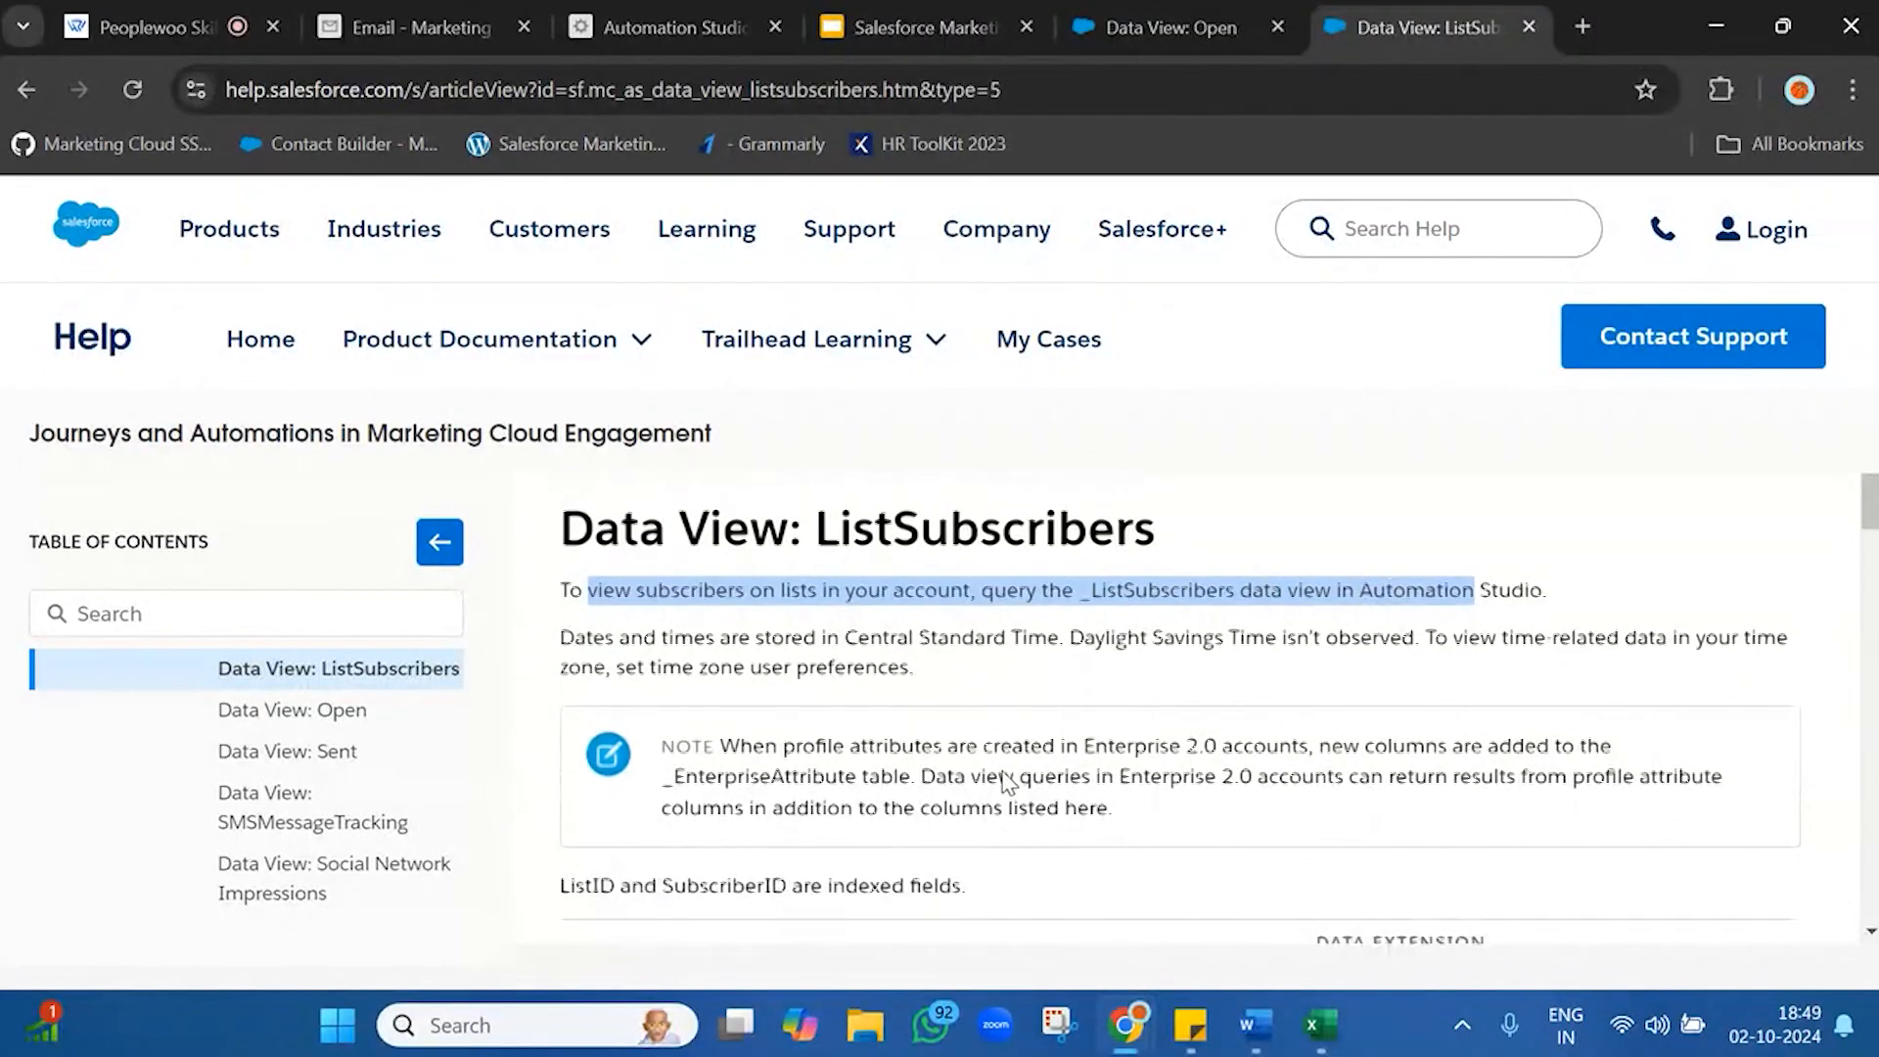
scroll(1007, 780, "down", 1)
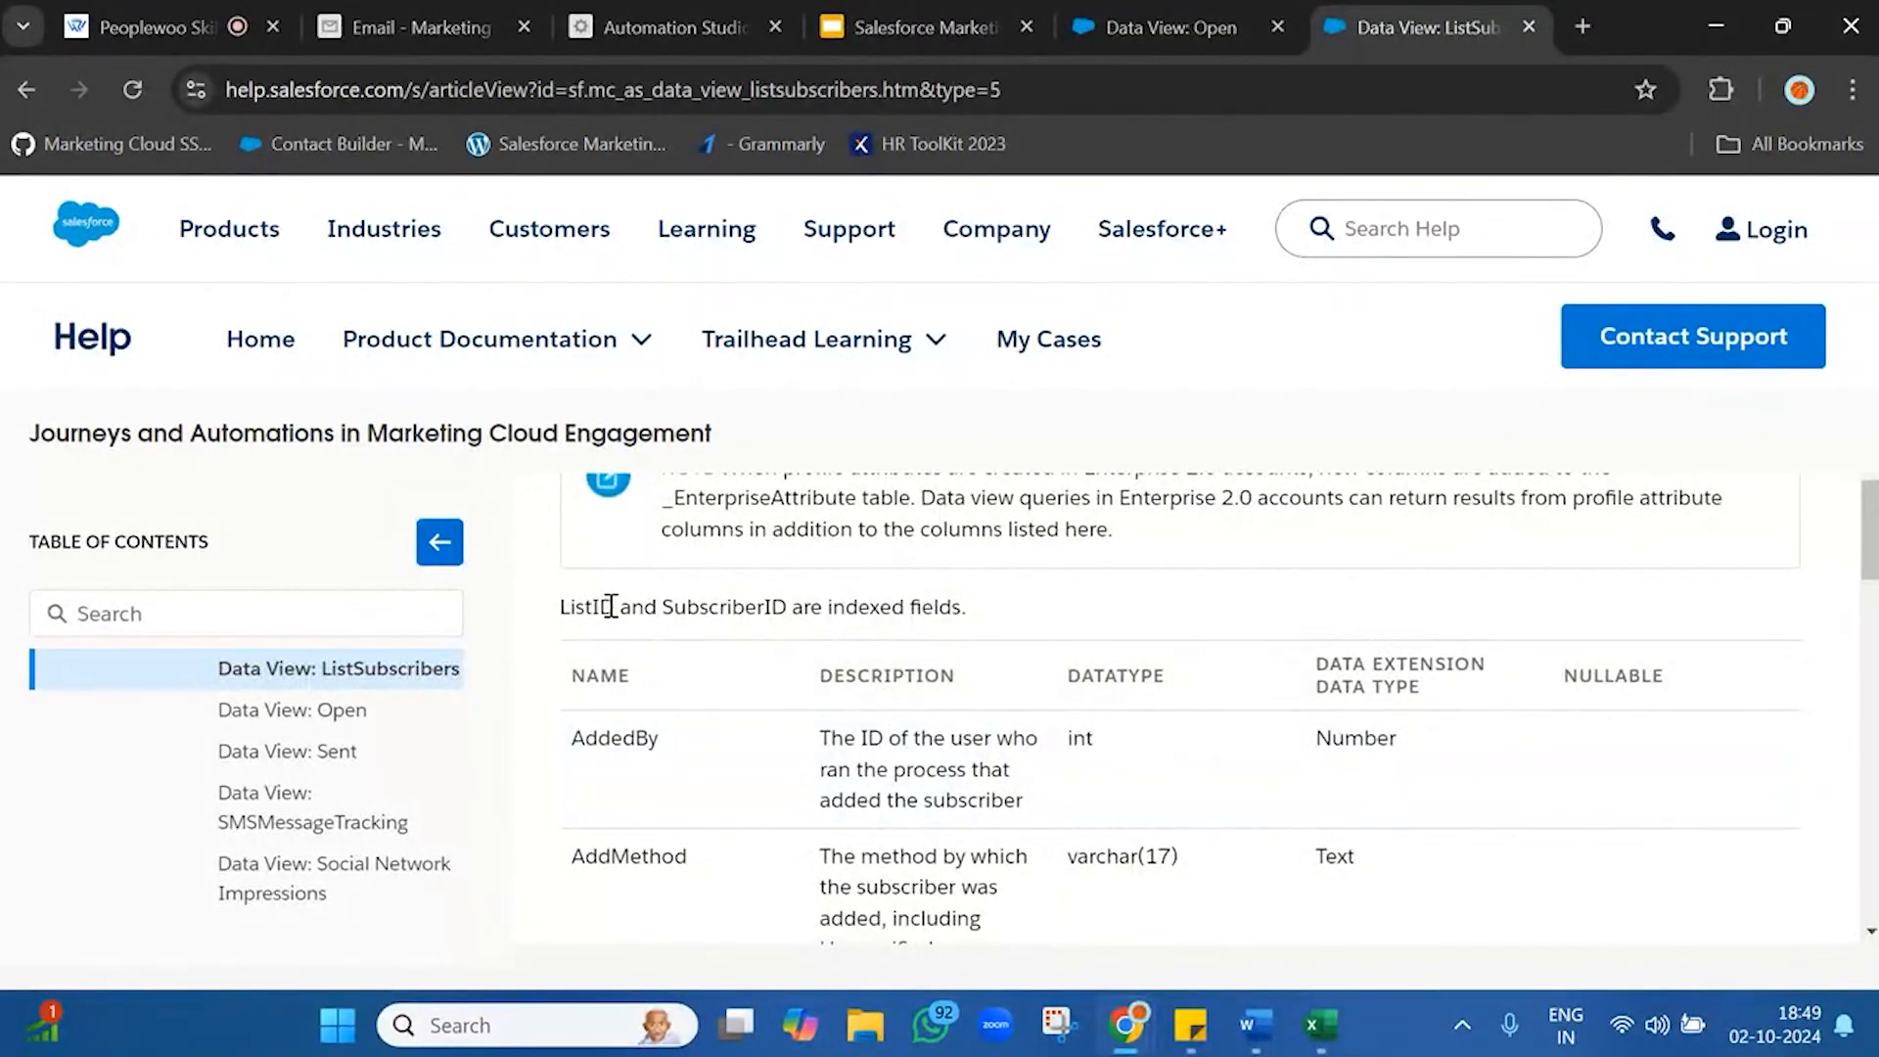
triple_click(611, 607)
left_click(1055, 685)
- Examine the remaining ListSubscribers columns, from the list fields through SubscriberKey, and locate the Subscribers data view in the table of contents
scroll(1062, 685, "down", 1)
scroll(1057, 677, "down", 10)
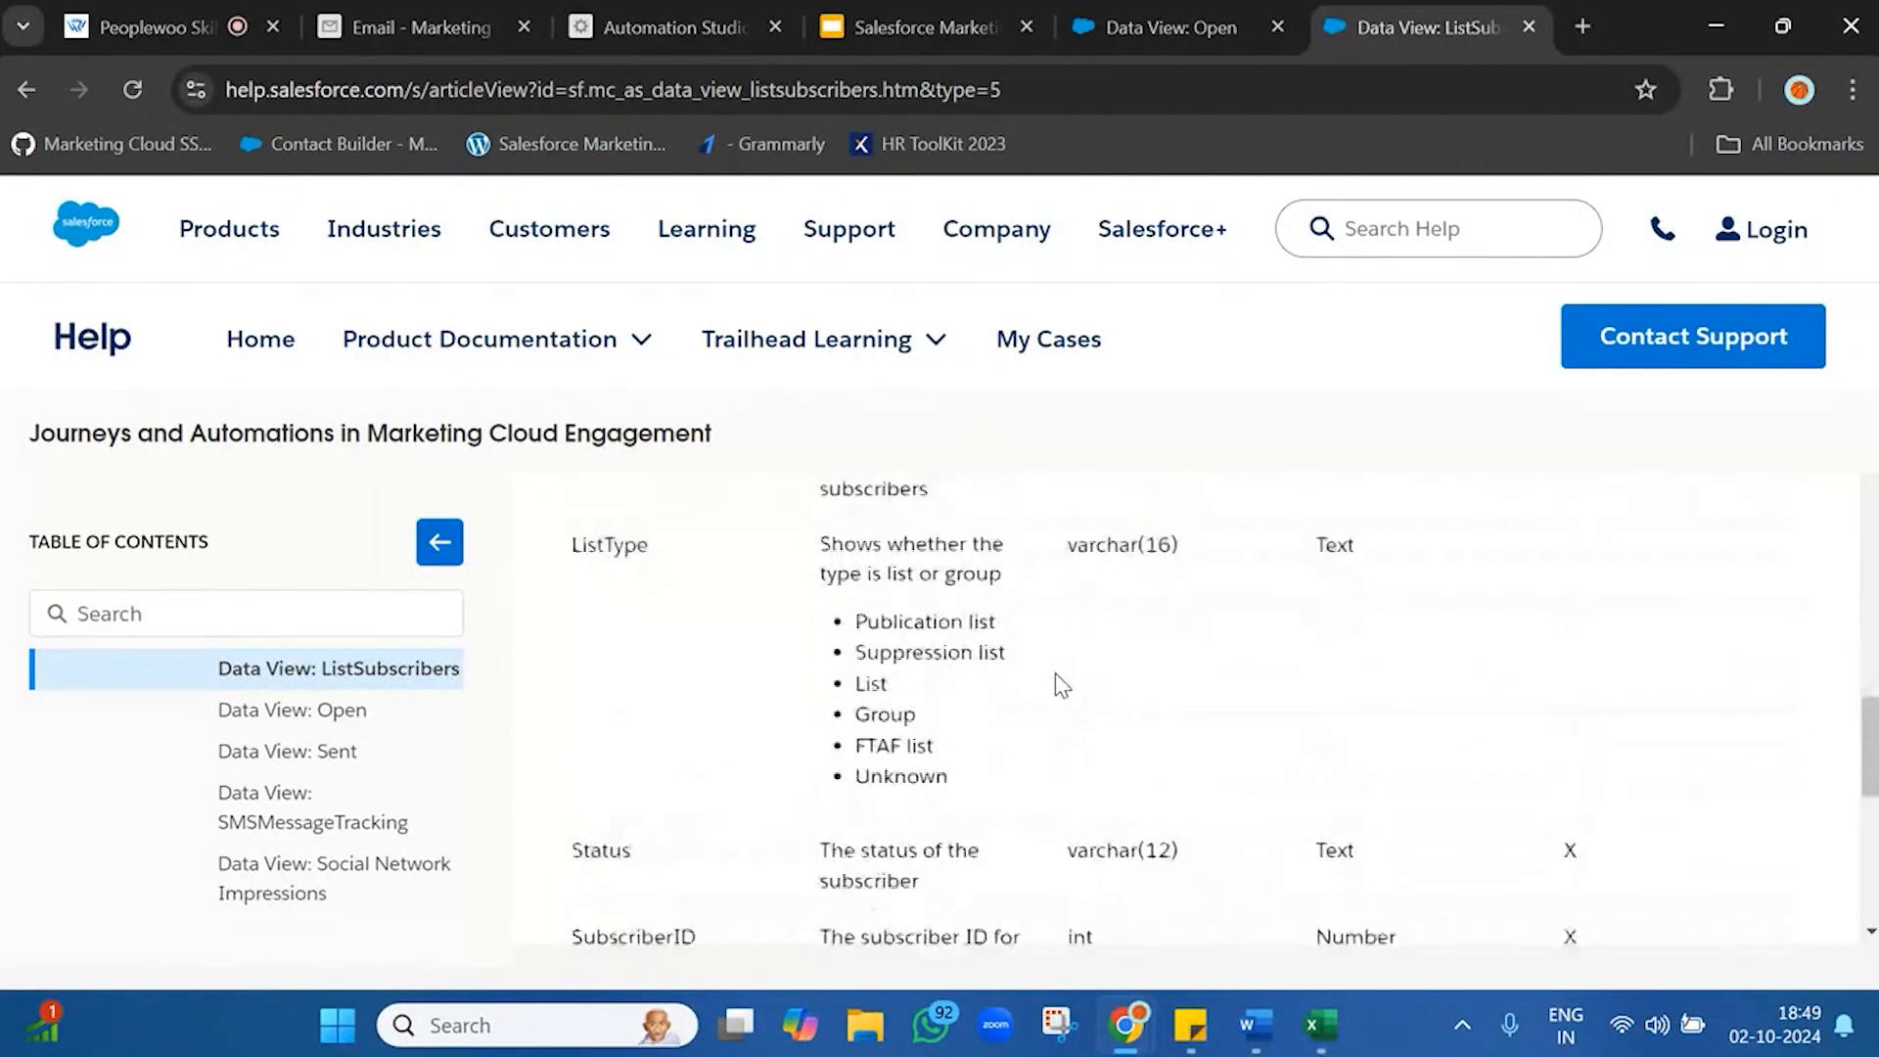
scroll(1062, 685, "up", 8)
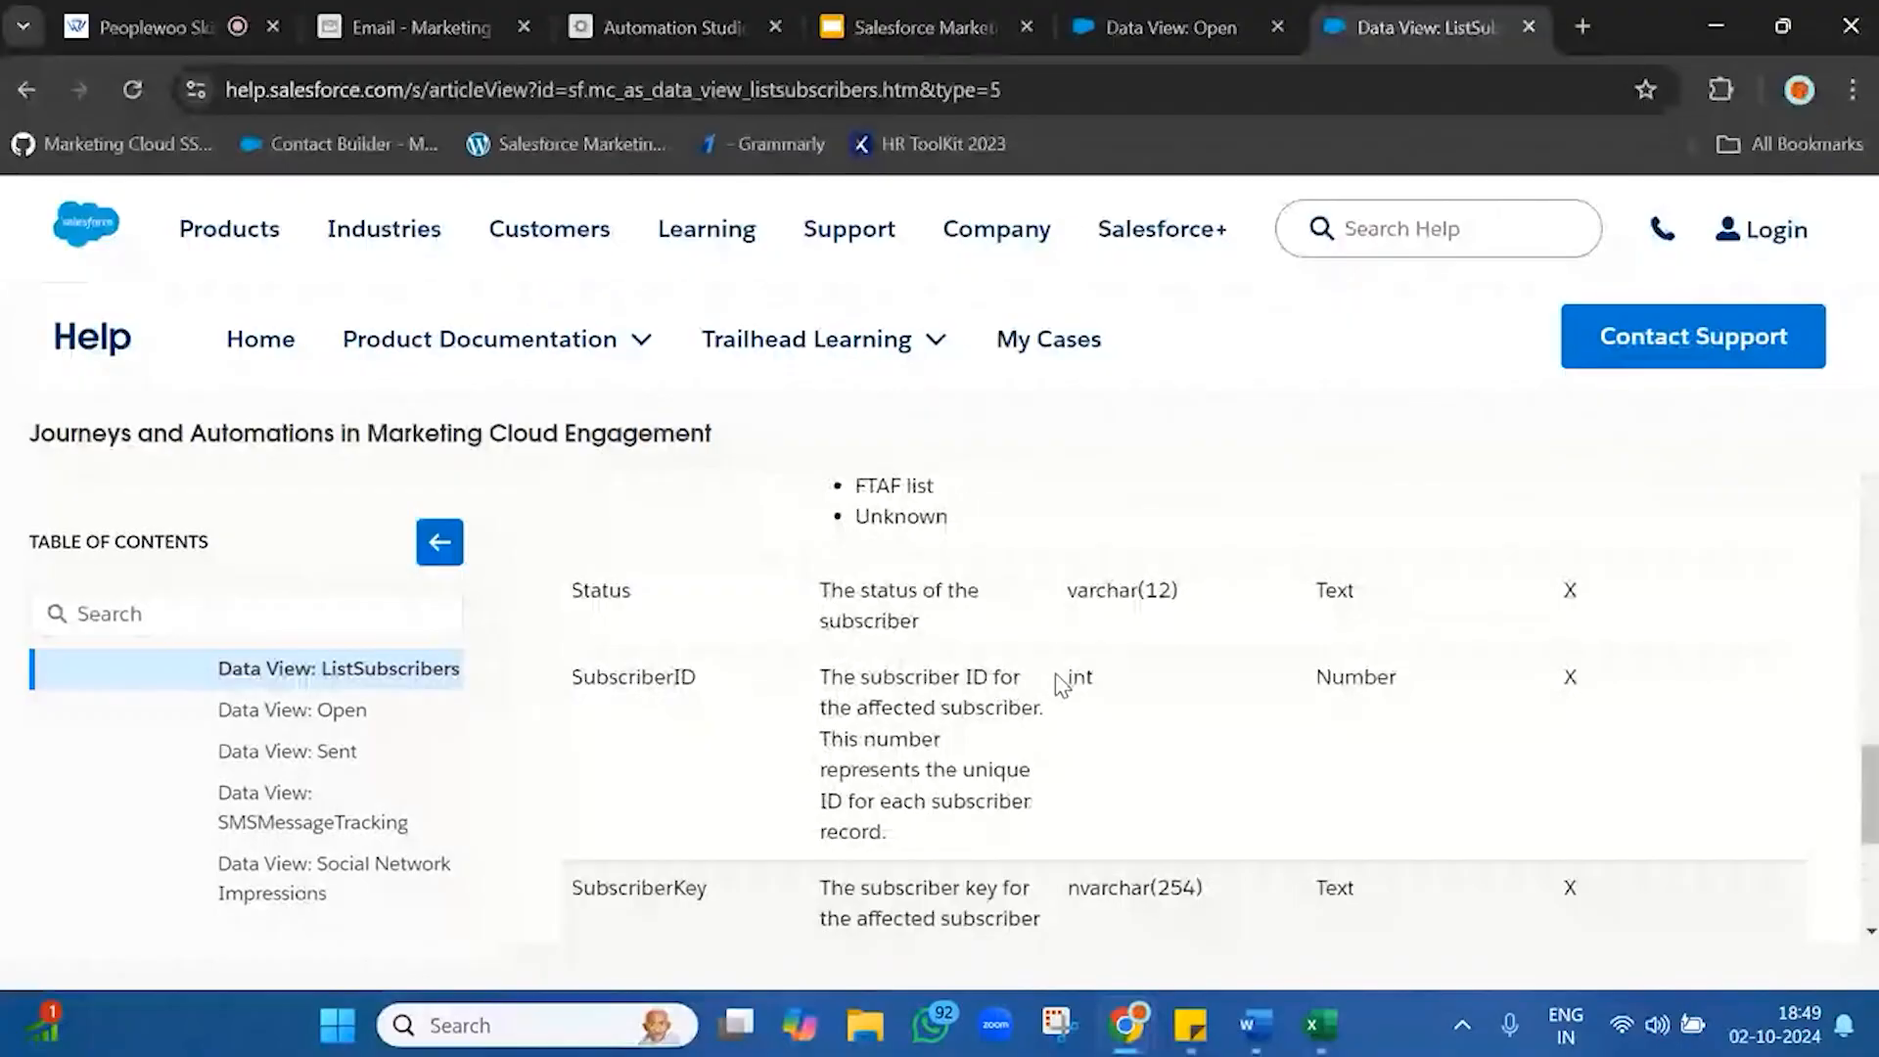
scroll(1055, 673, "up", 1)
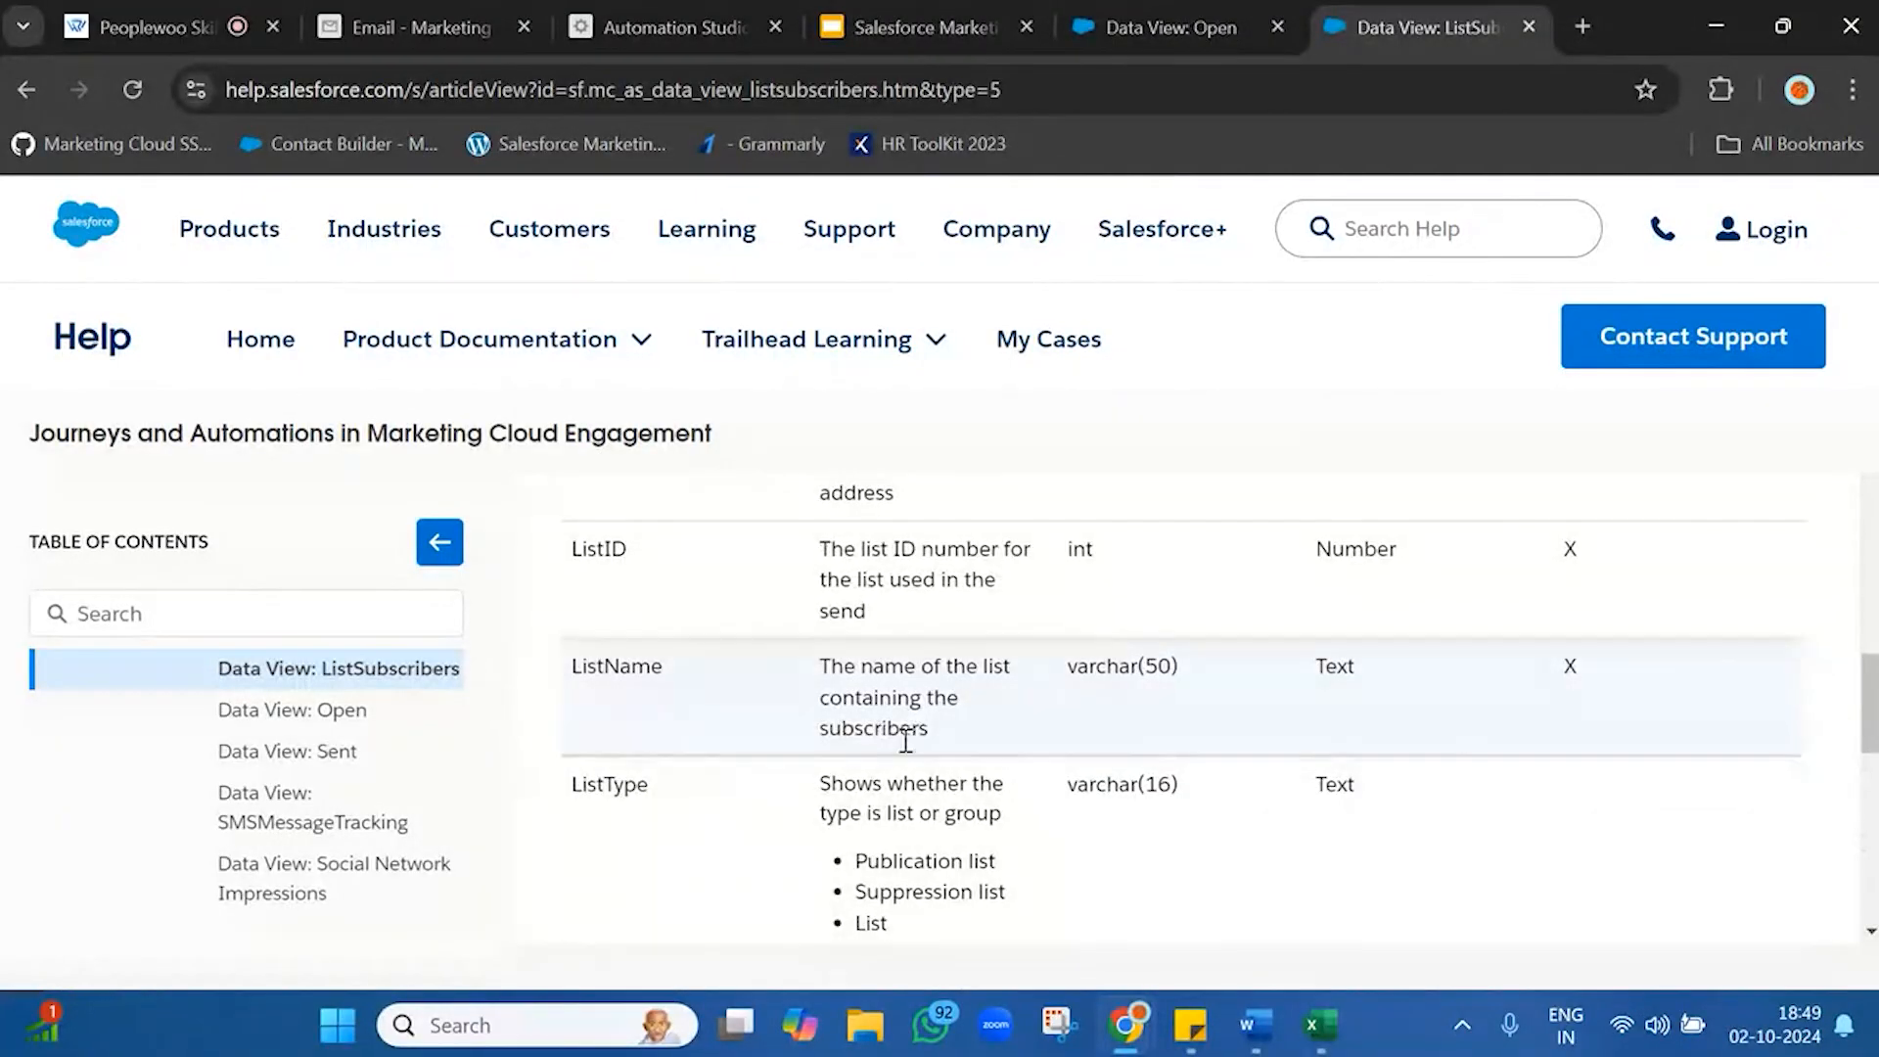
scroll(903, 736, "down", 2)
scroll(906, 741, "down", 1)
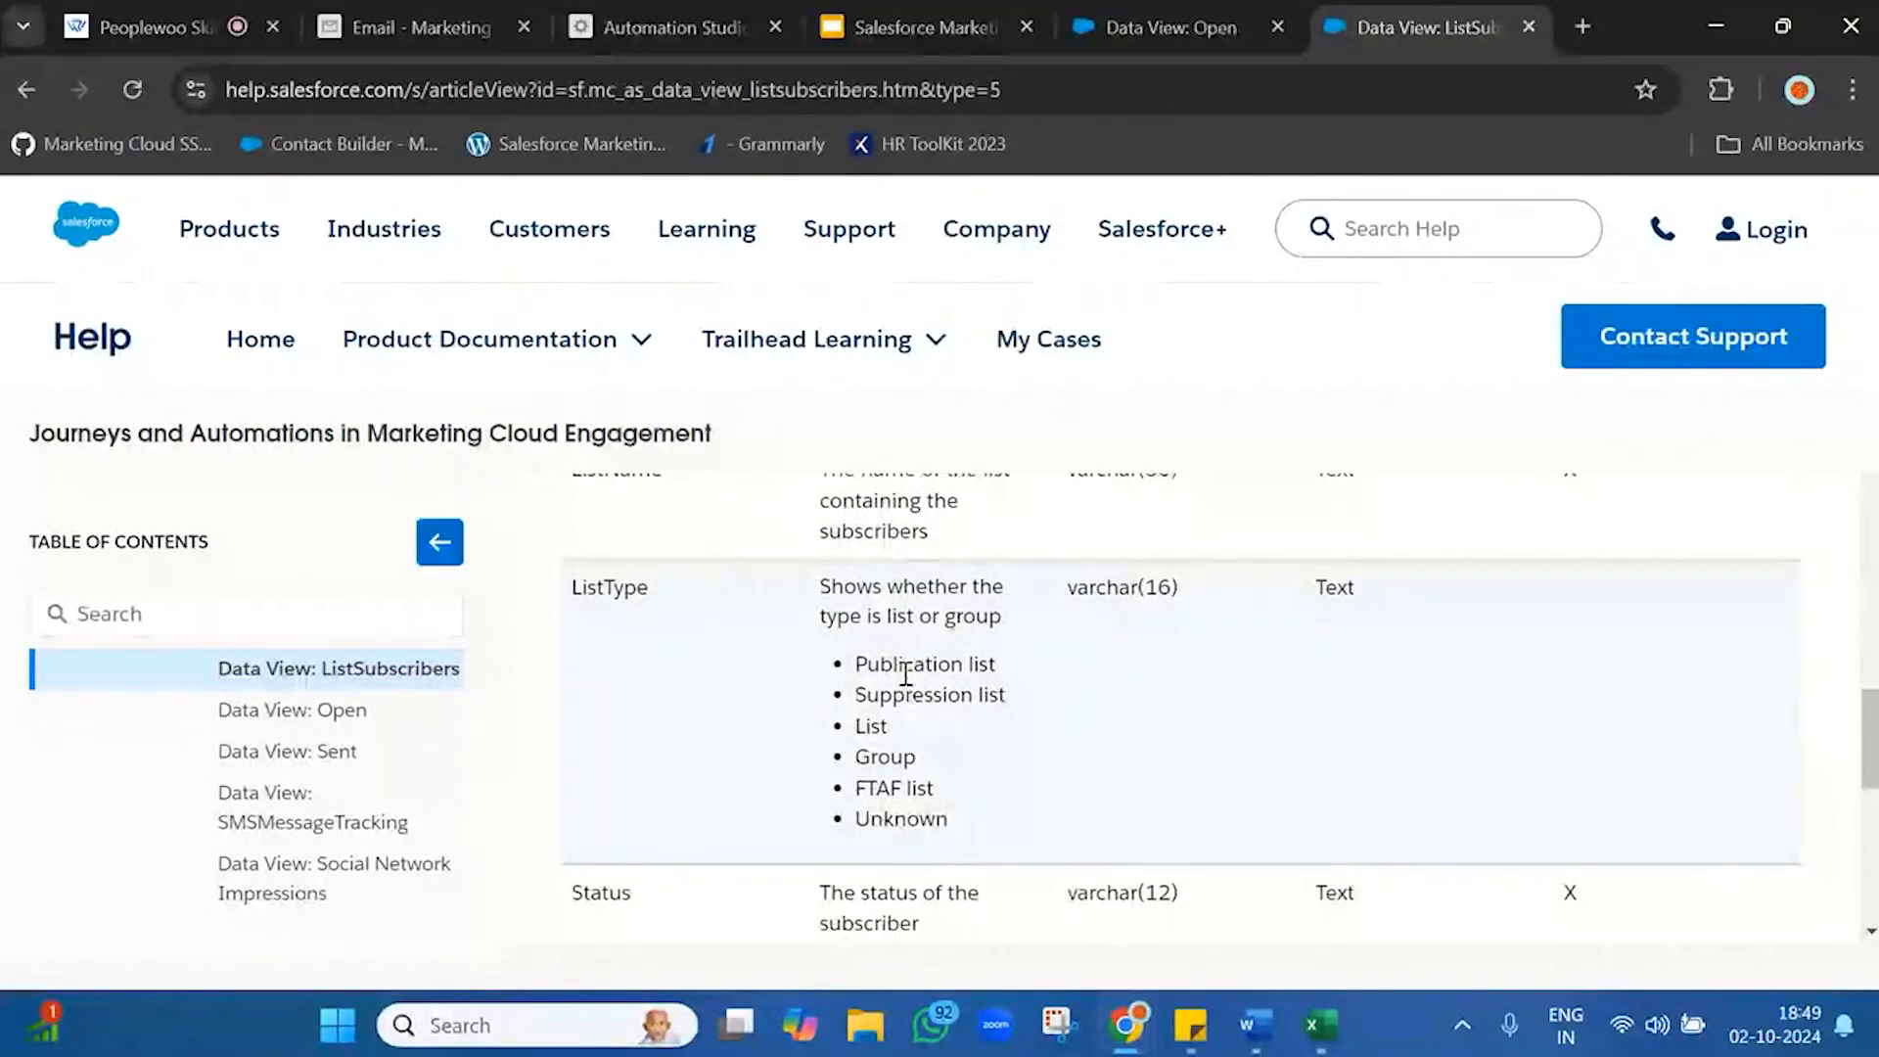
scroll(889, 765, "up", 2)
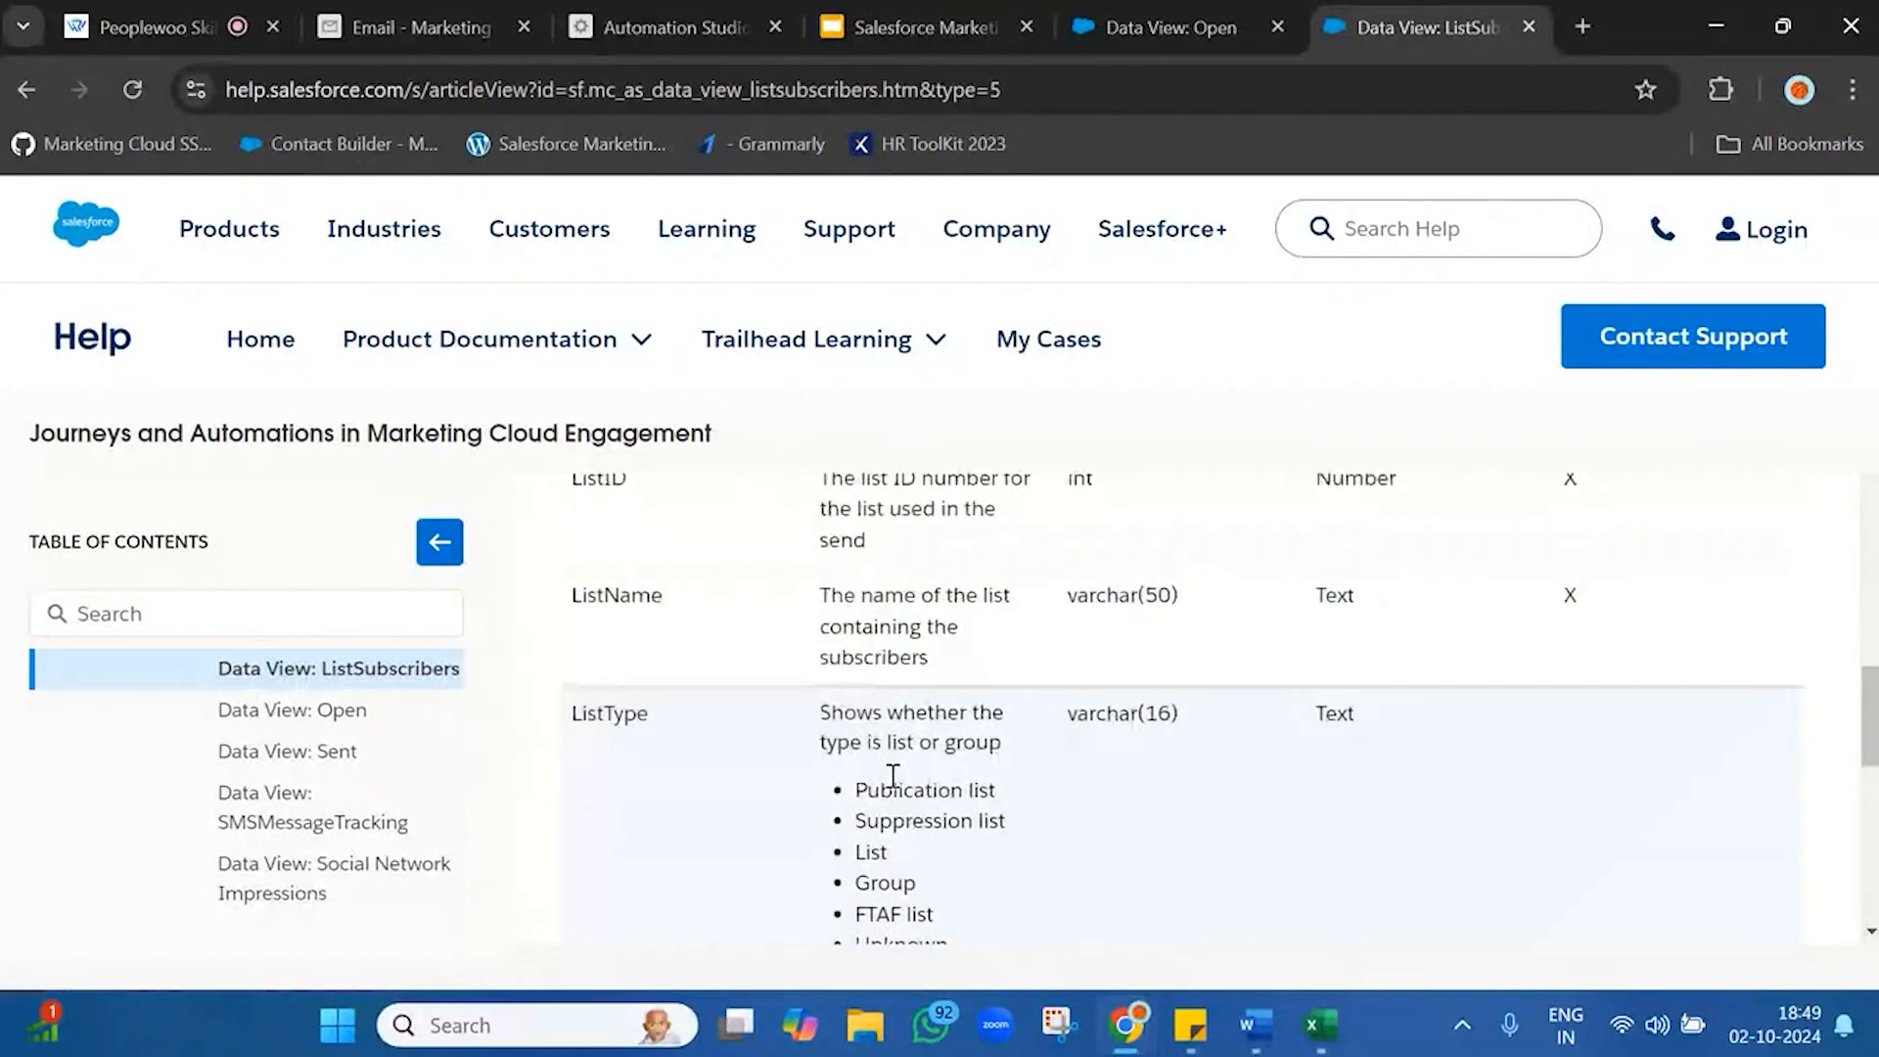
scroll(372, 827, "down", 3)
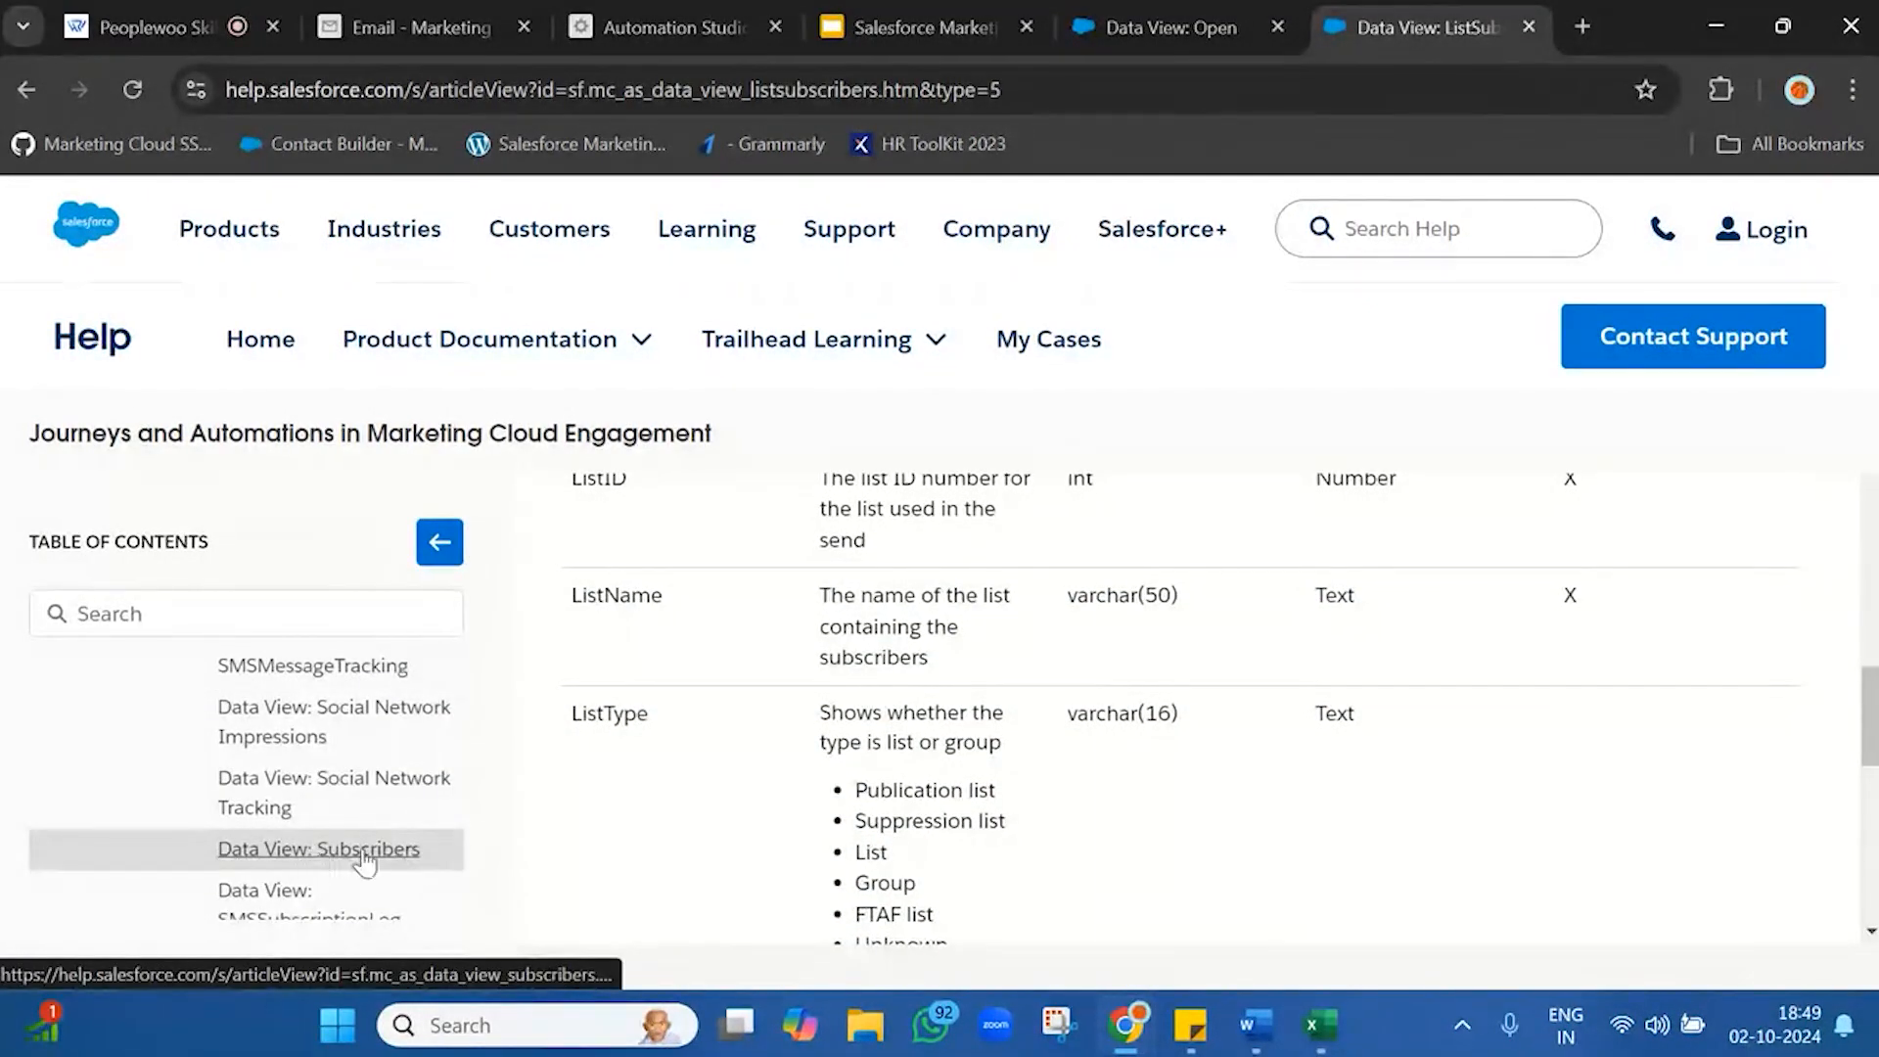
- Highlight the ListType column and its possible values, including Publication list, Suppression list and List, then review the neighbouring columns
double_click(585, 723)
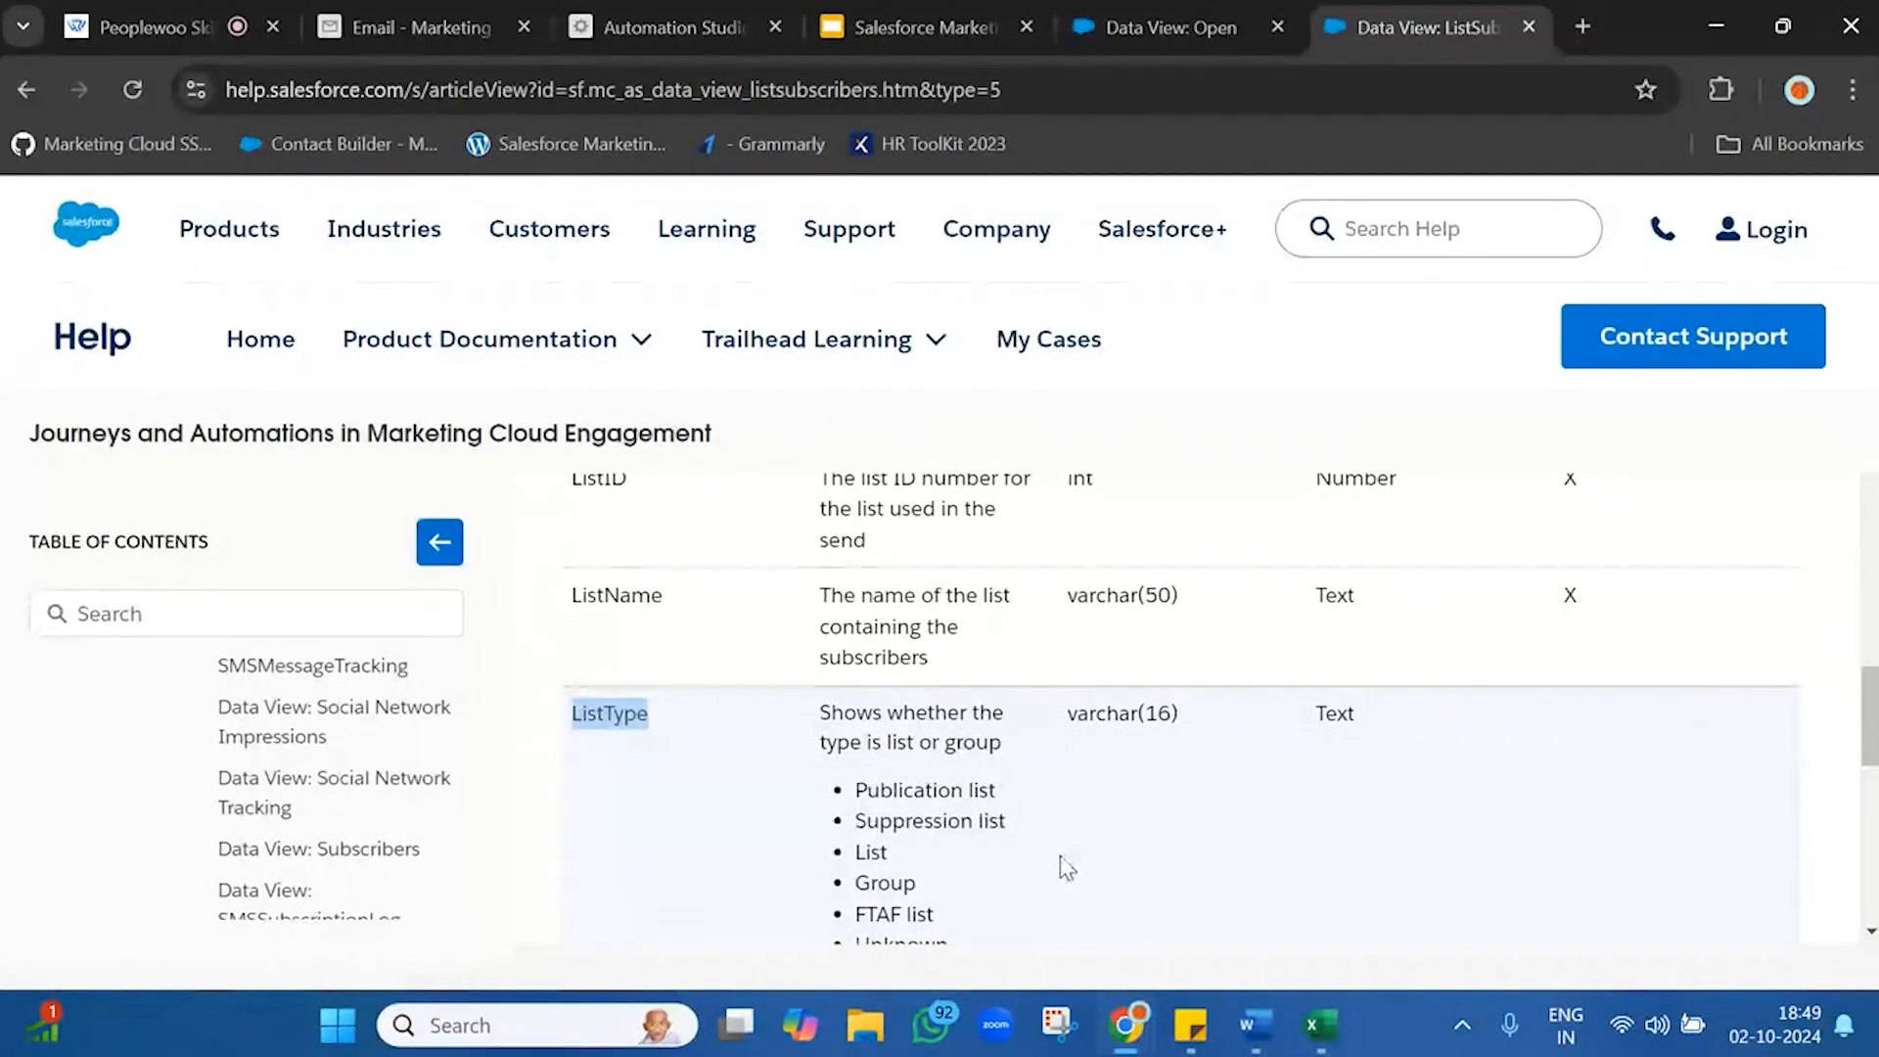
scroll(1062, 857, "down", 1)
triple_click(942, 685)
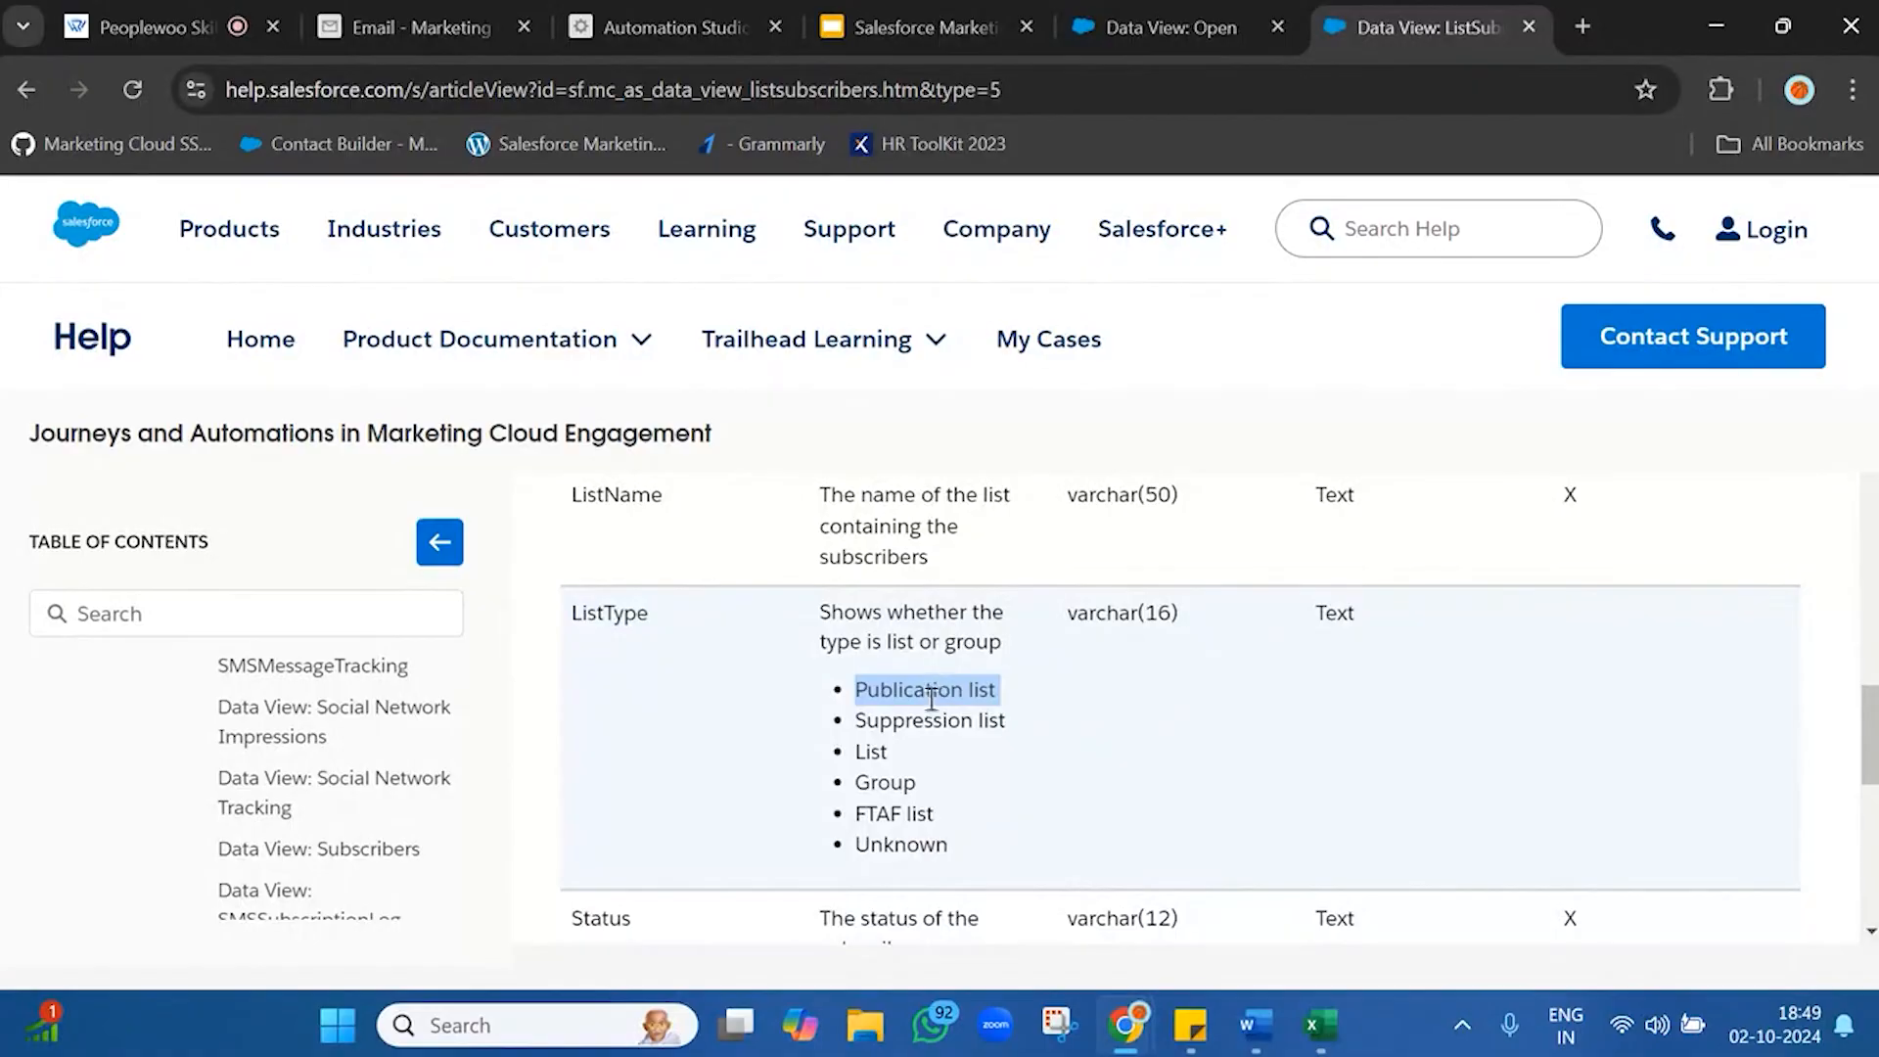
left_click(923, 719)
triple_click(924, 720)
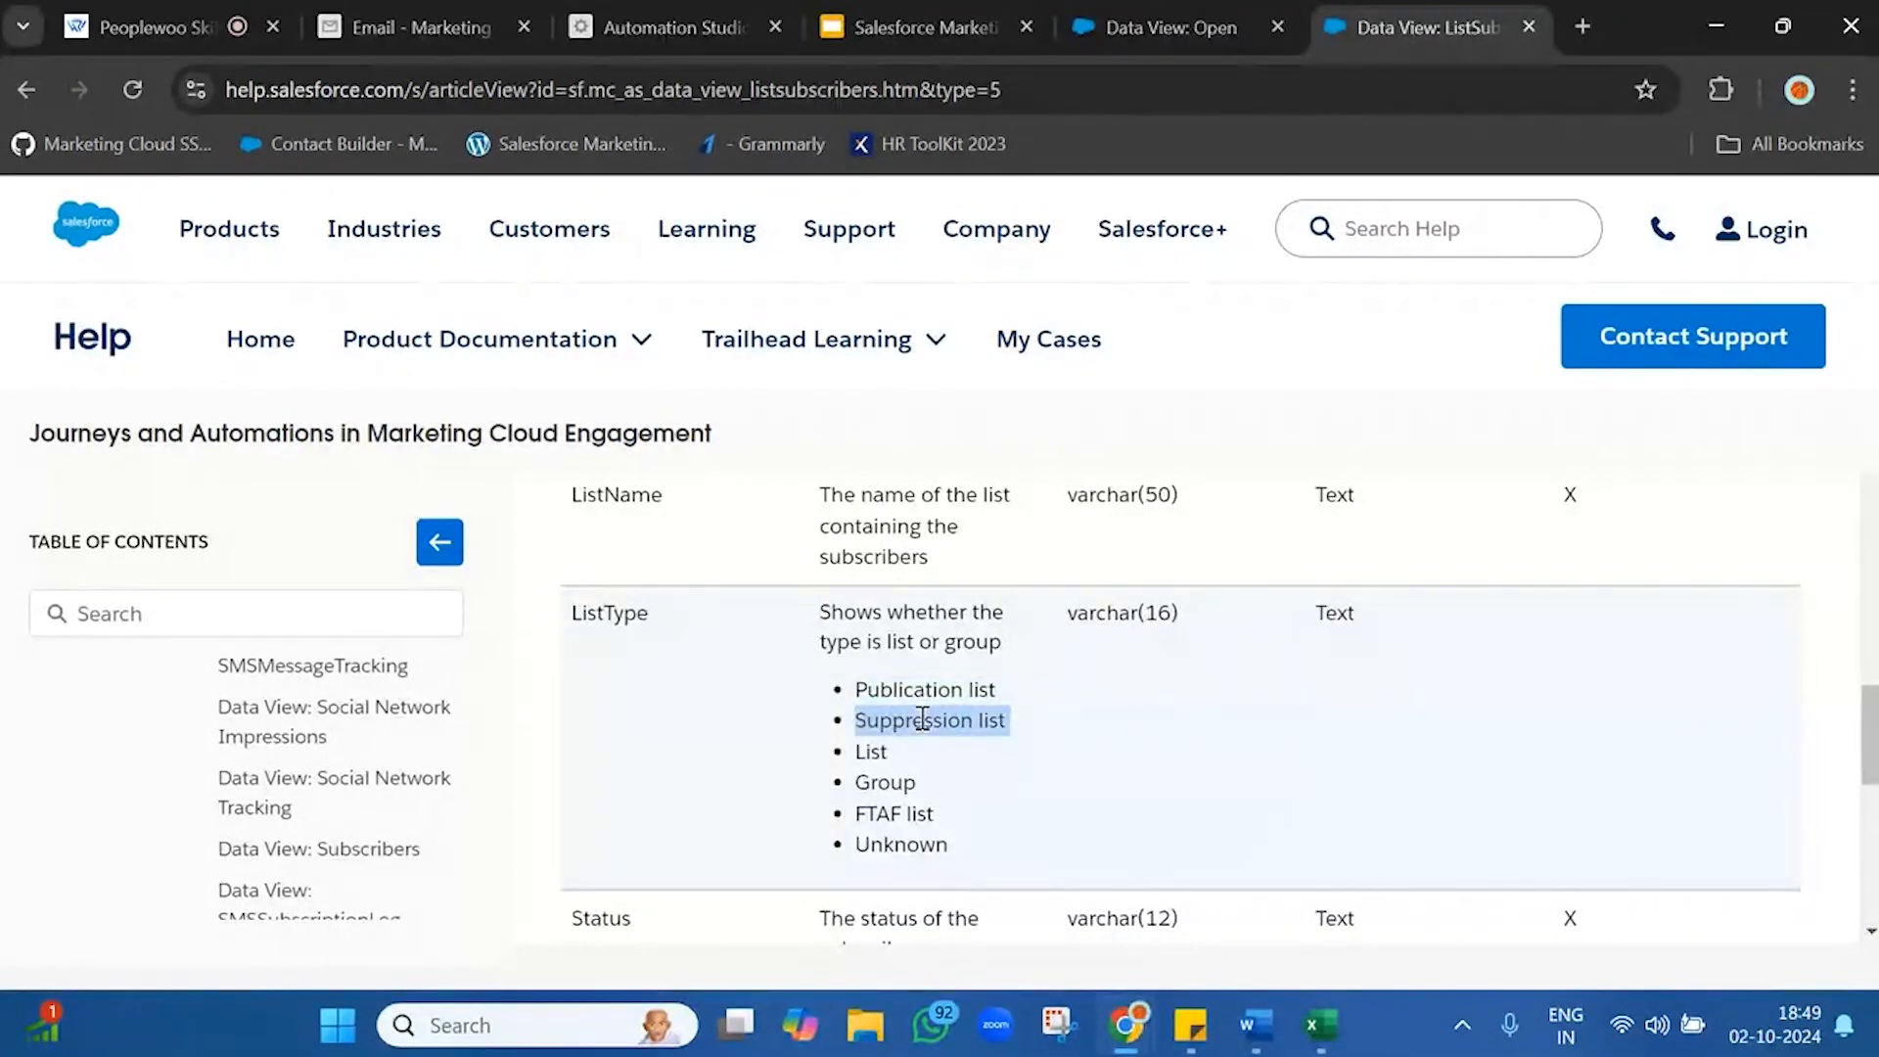
left_click(867, 749)
double_click(867, 749)
left_click(879, 811)
left_click_drag(879, 810, 911, 685)
scroll(912, 685, "up", 1)
scroll(913, 685, "up", 15)
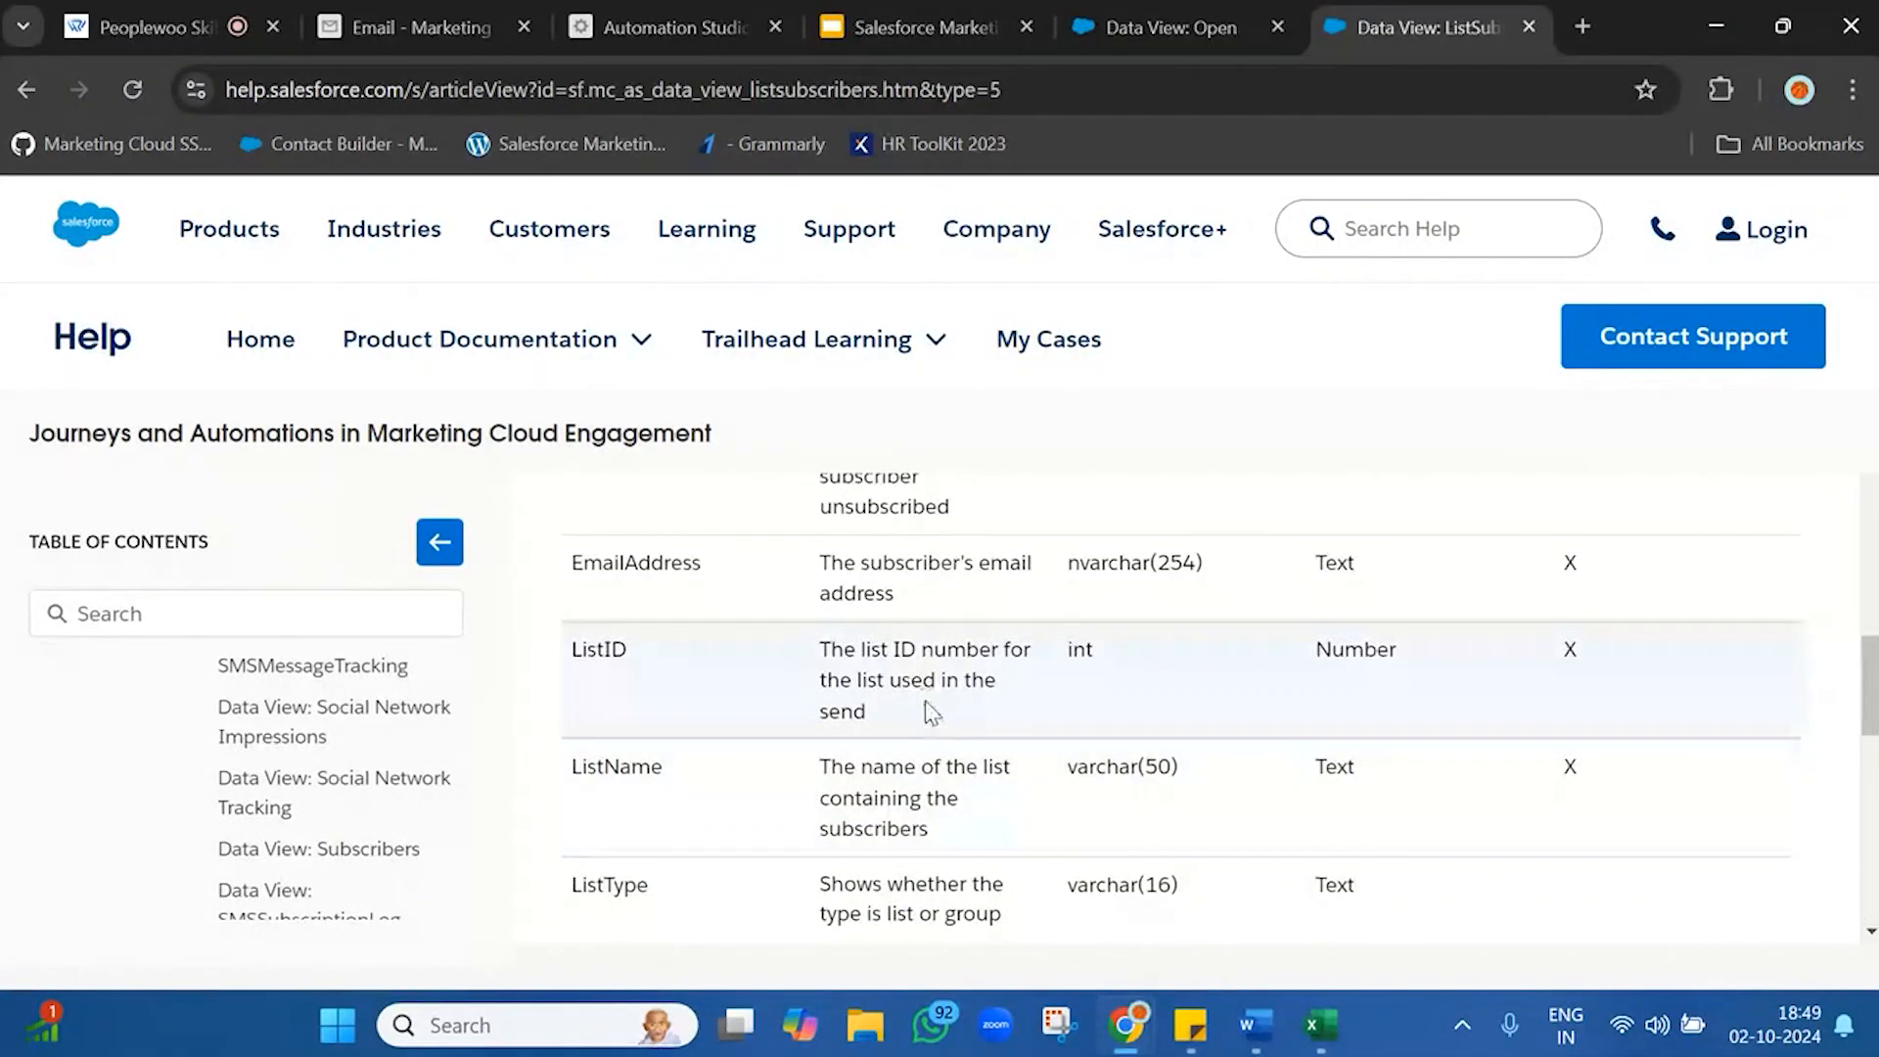
scroll(928, 701, "down", 14)
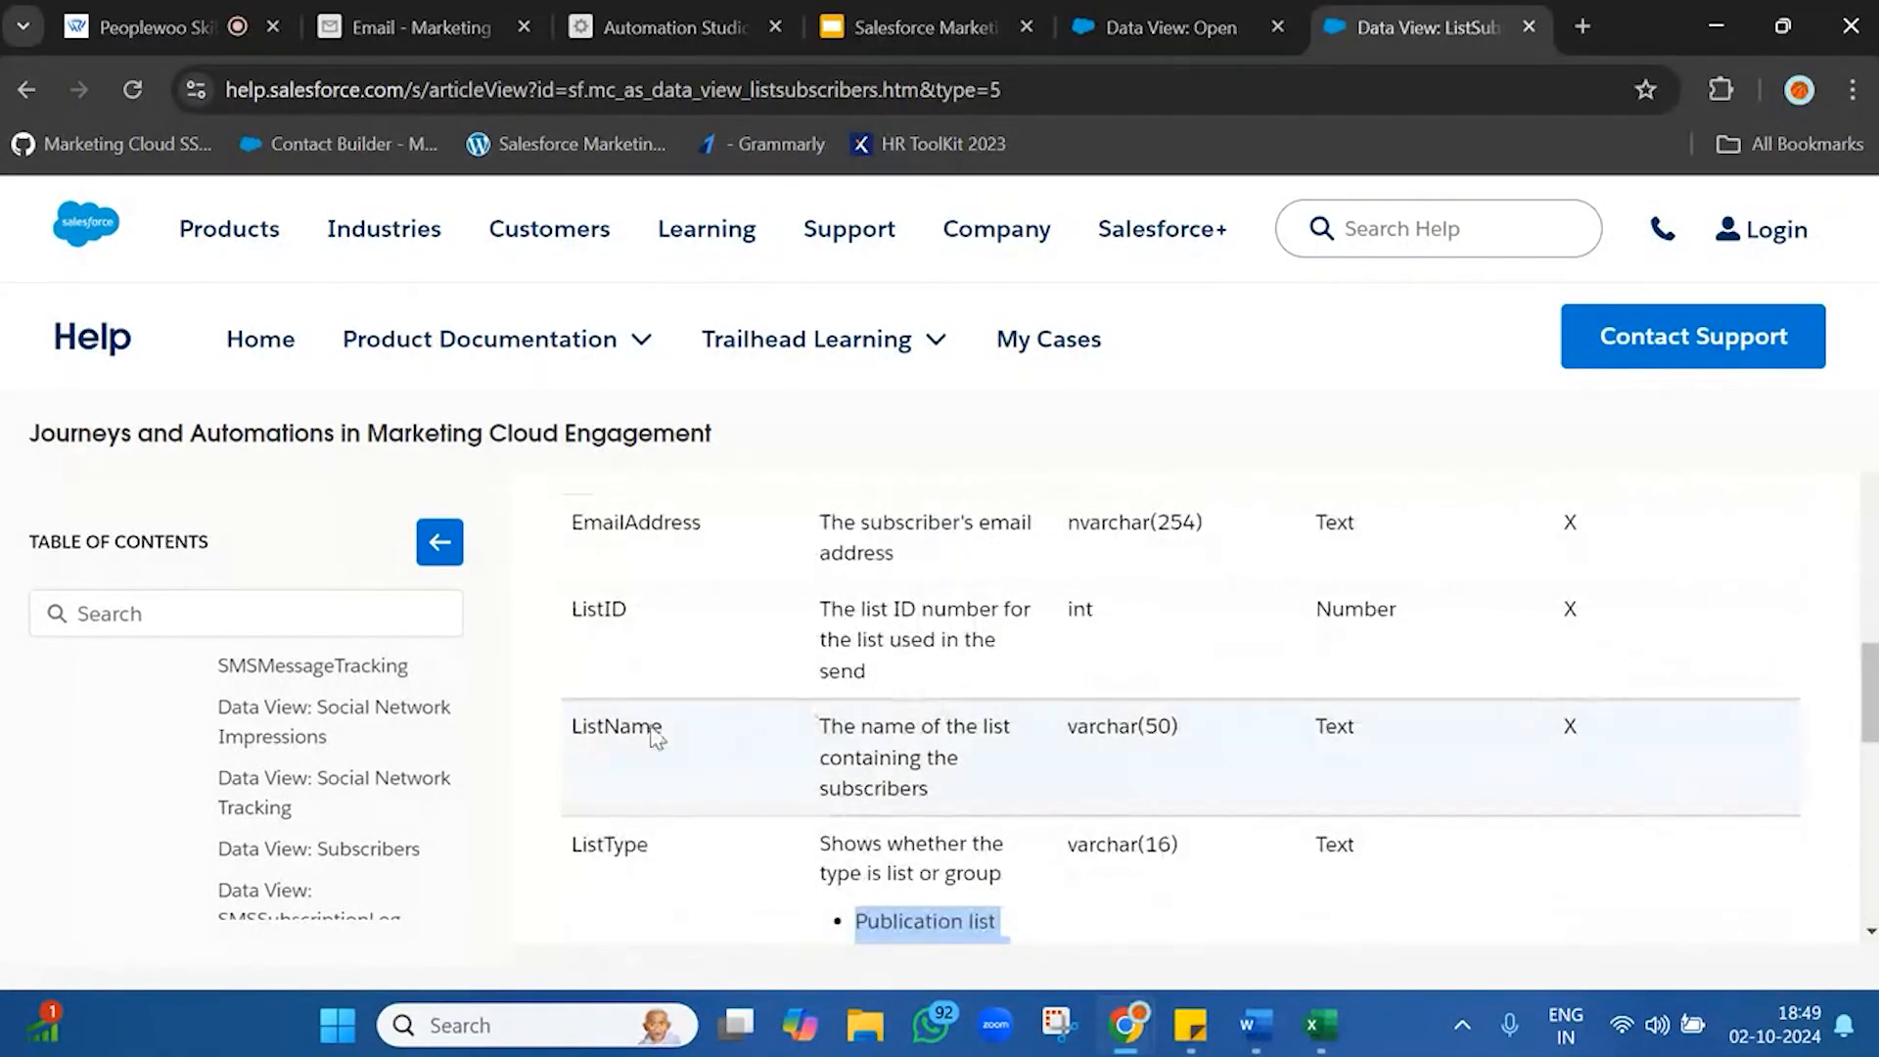
- Open the Subscribers data view article and highlight EmailAddress in its columns table
left_click(354, 852)
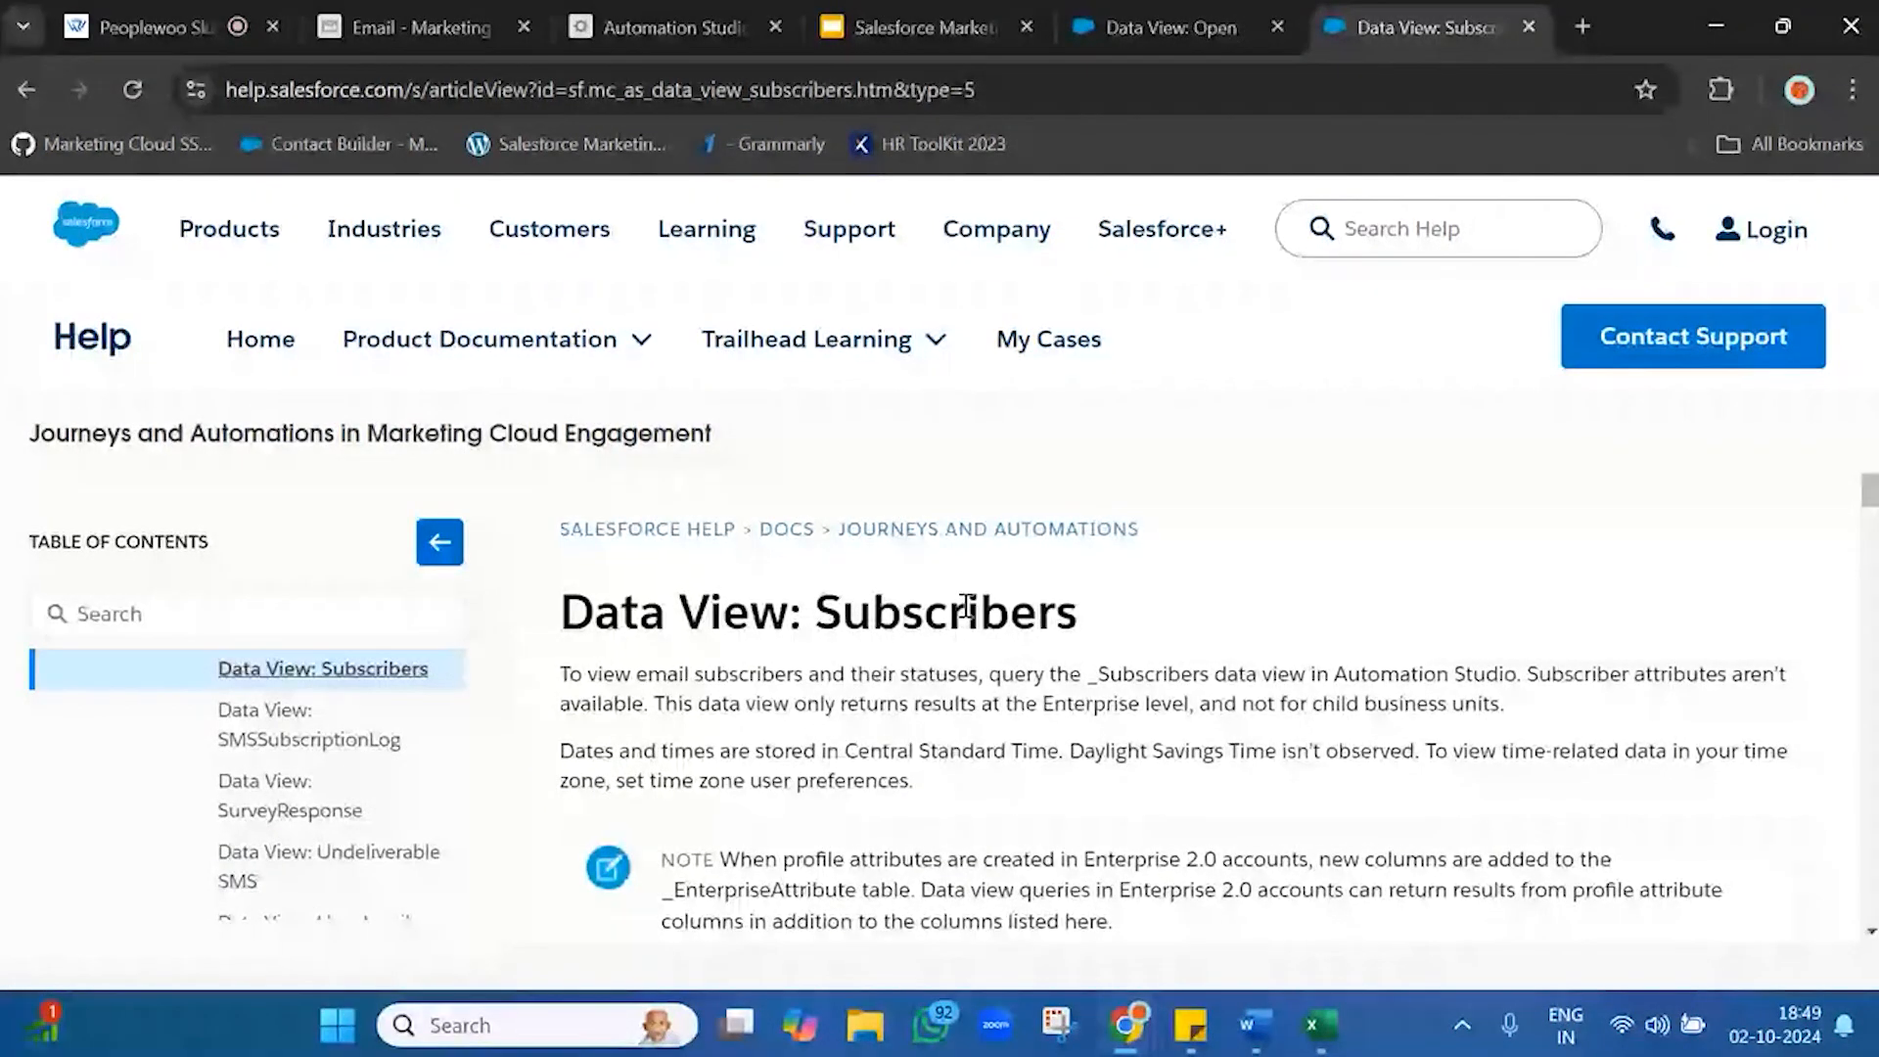
double_click(967, 608)
scroll(1075, 755, "down", 5)
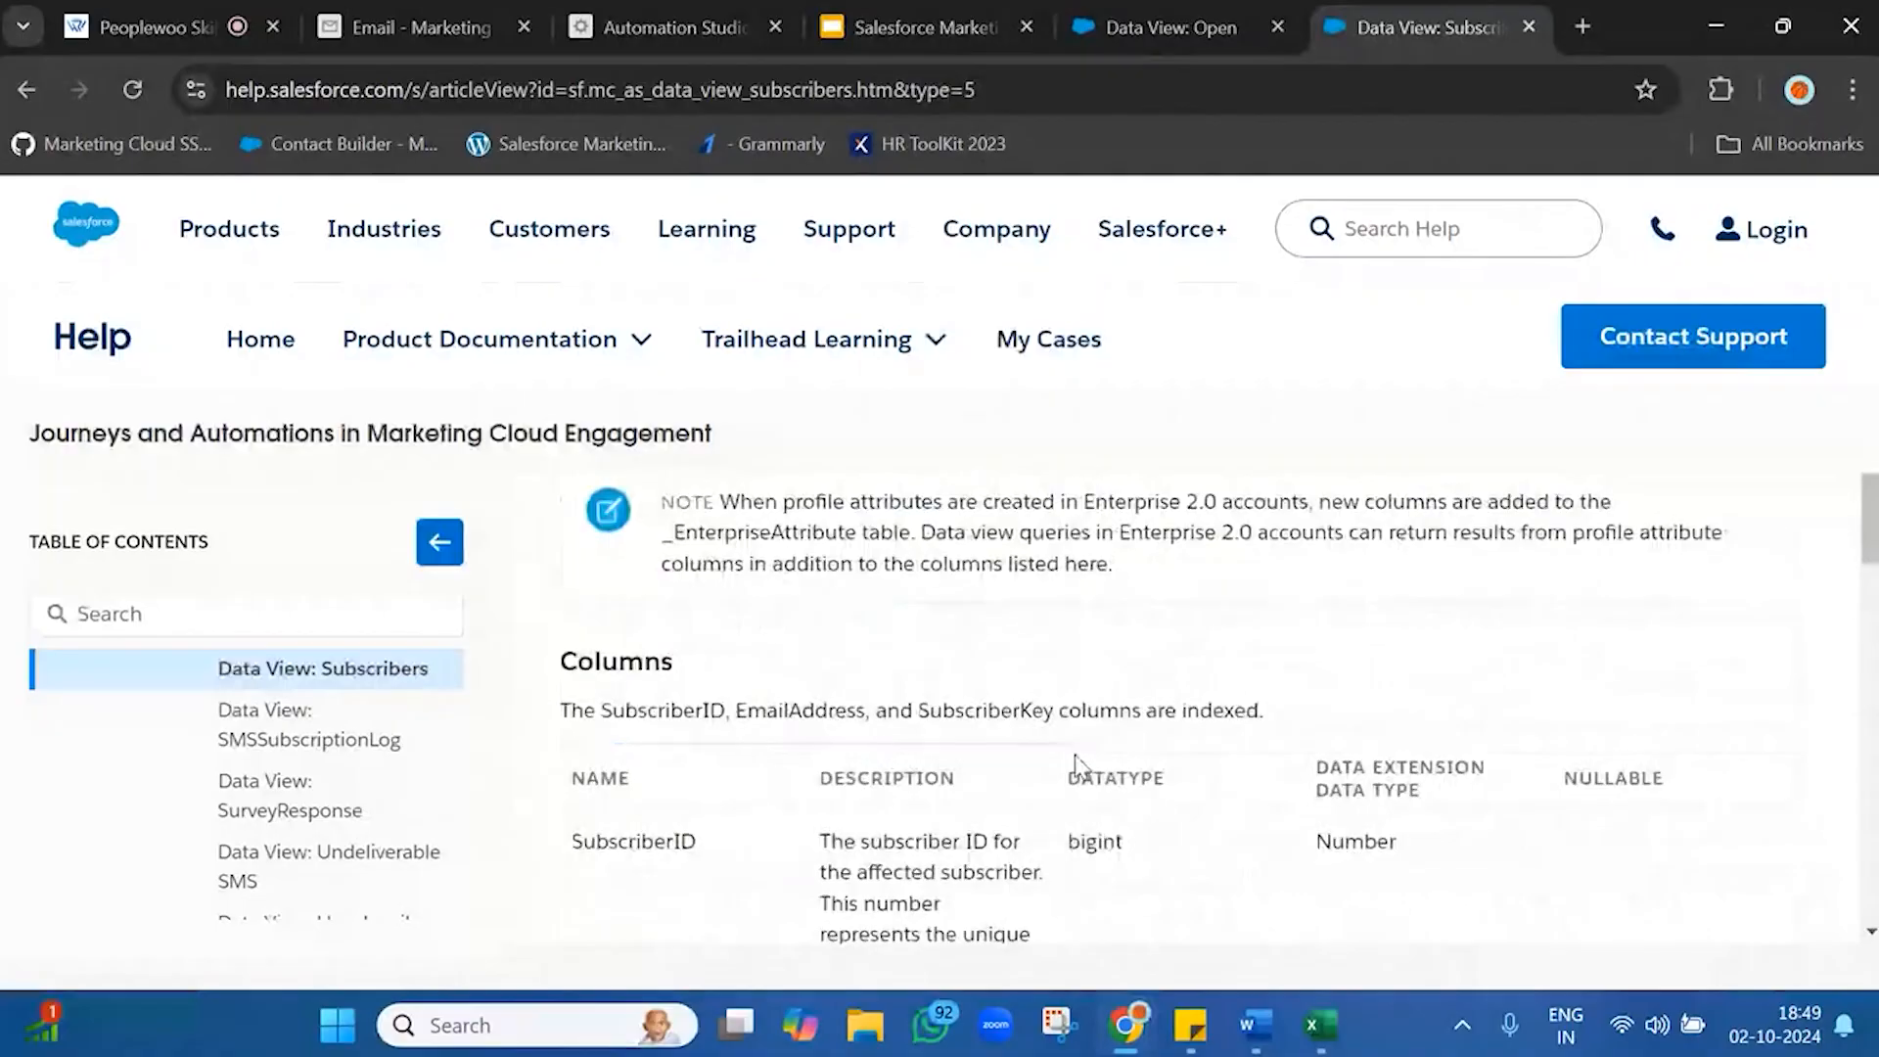
scroll(1075, 764, "down", 5)
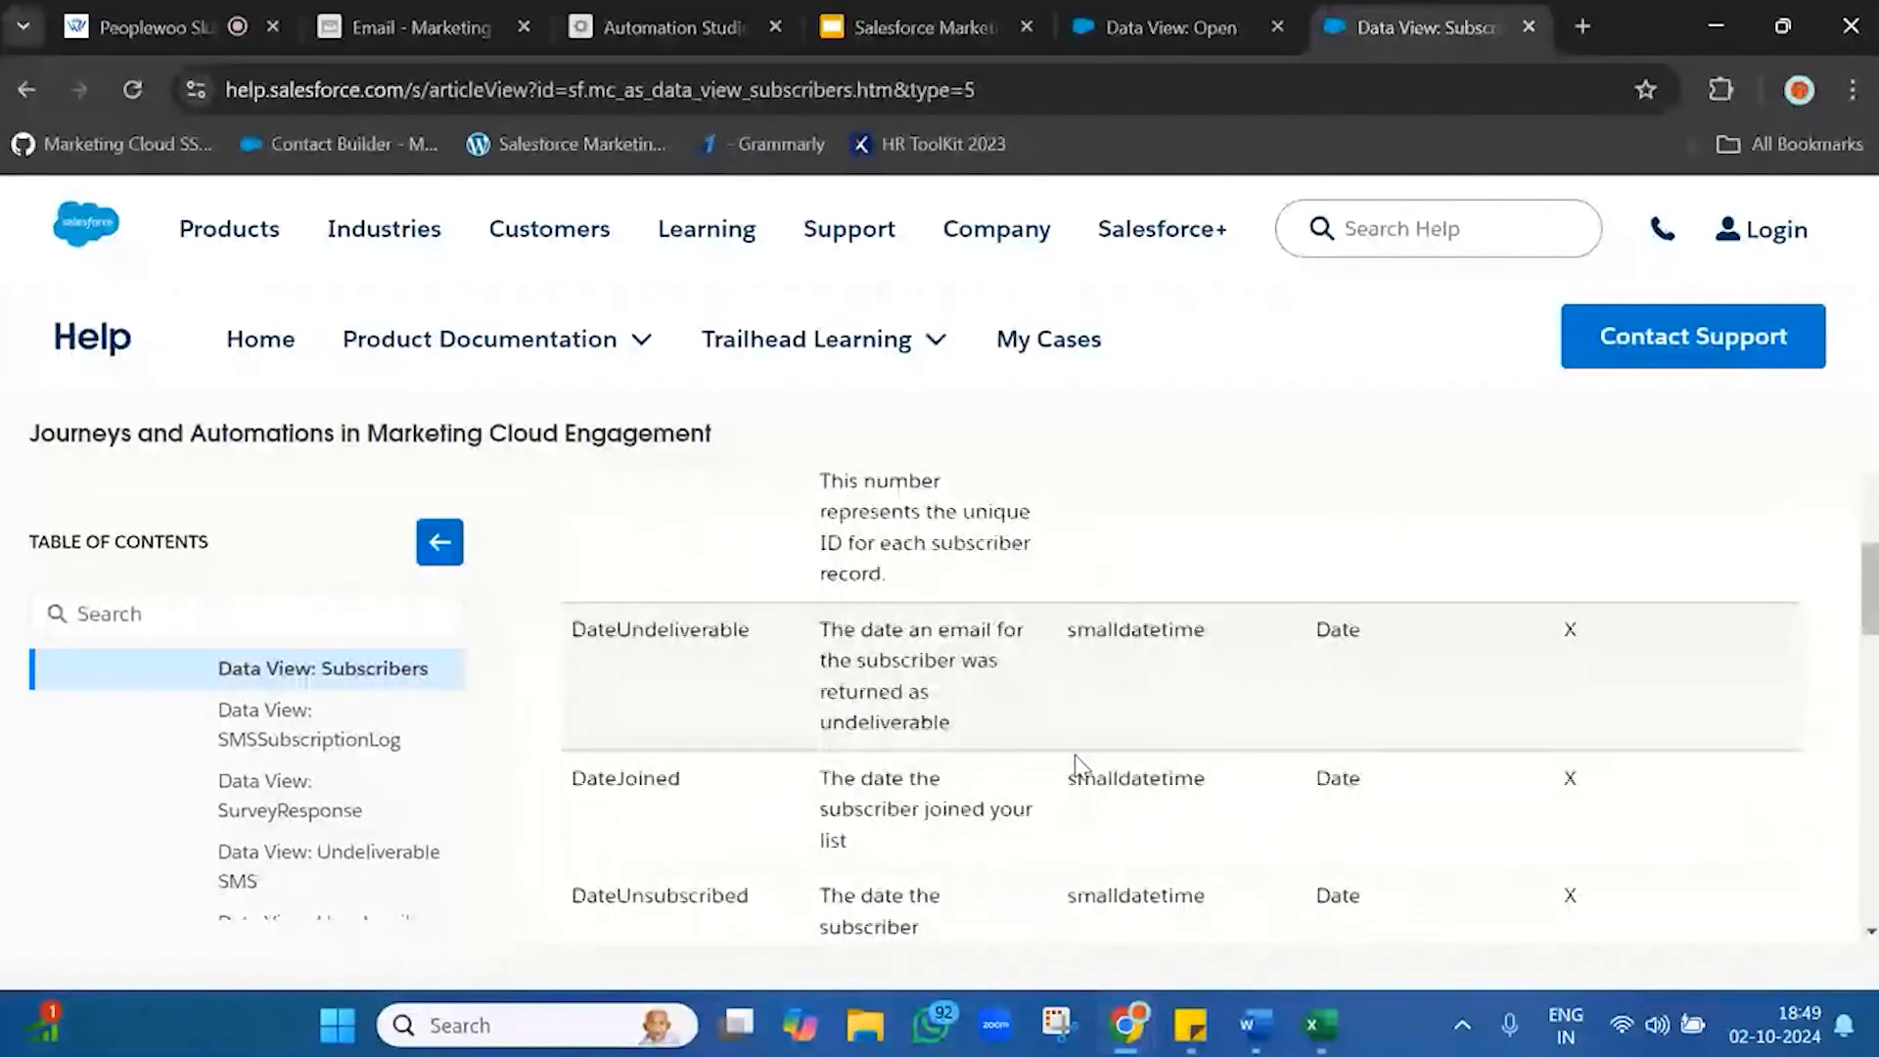
double_click(638, 774)
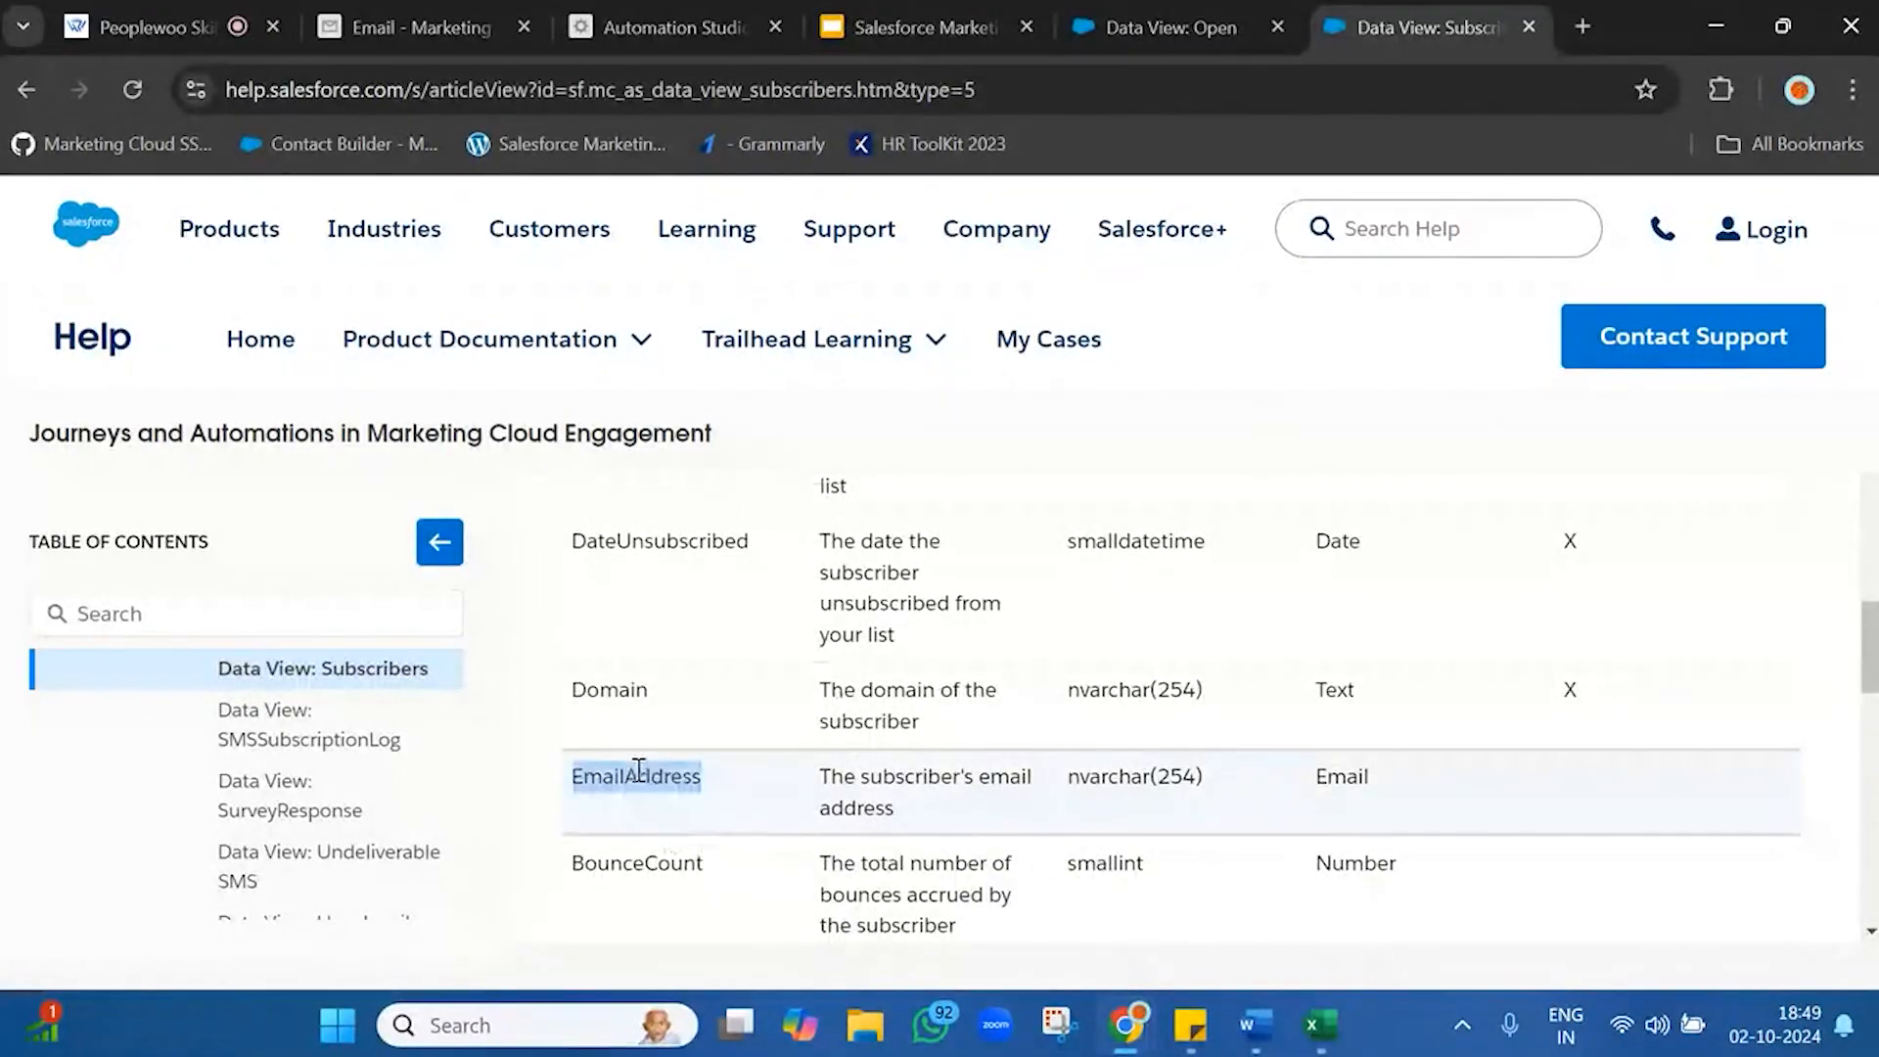
- Highlight the Subscribers article's introductory paragraph, including the sentences on unavailable subscriber attributes and Enterprise-level results
scroll(639, 770, "up", 6)
scroll(639, 770, "up", 5)
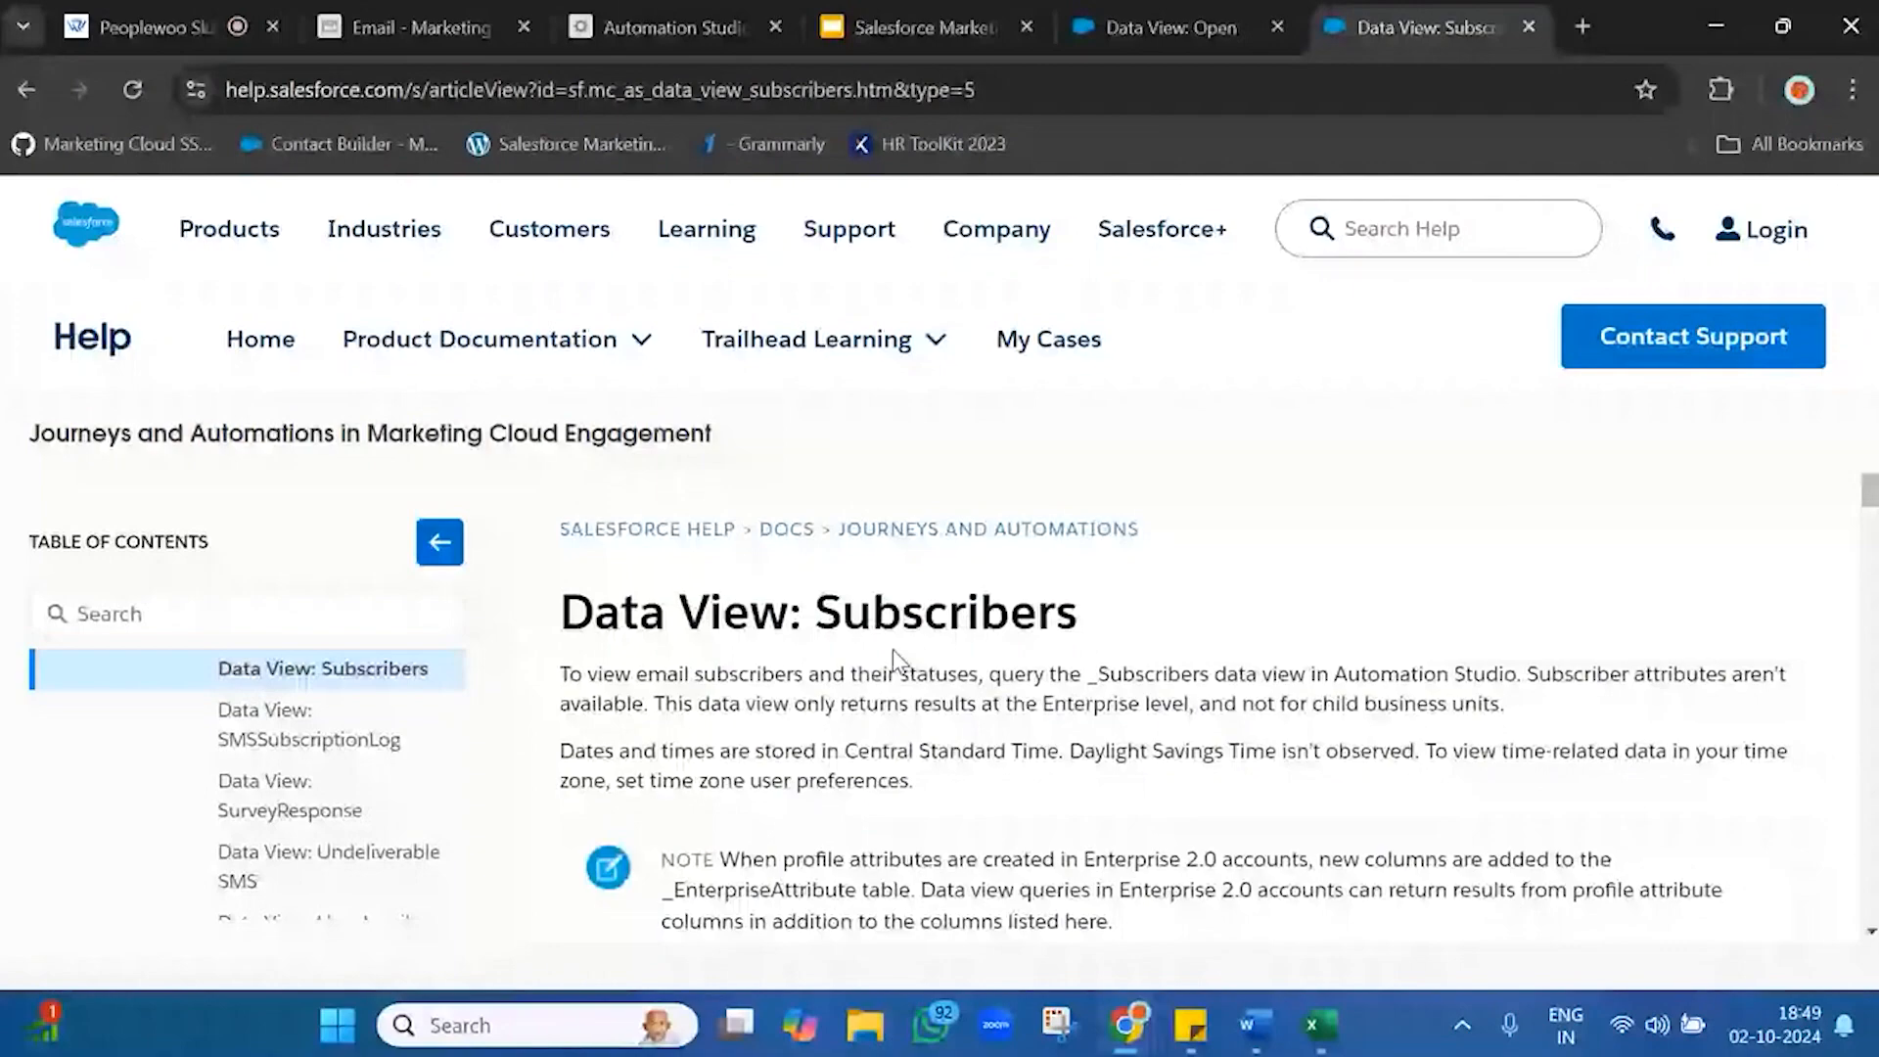
double_click(905, 615)
left_click_drag(638, 674, 662, 295)
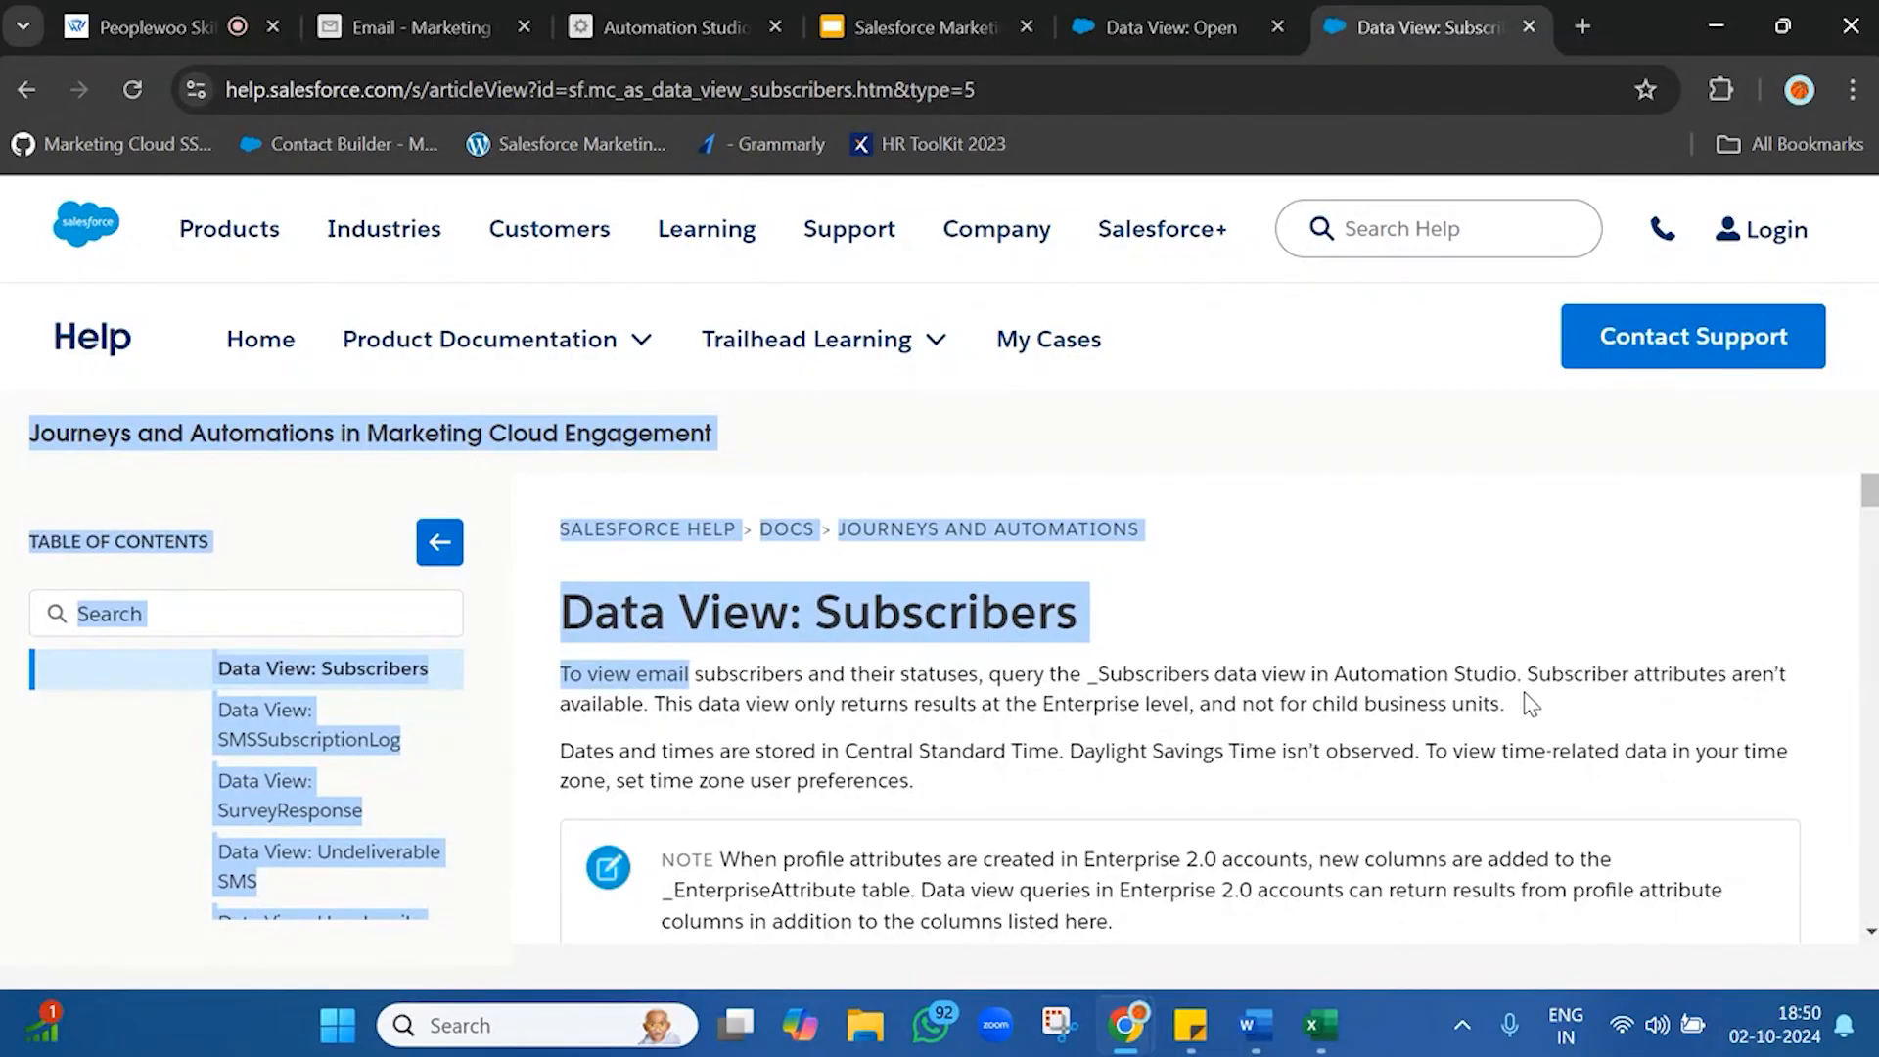
left_click_drag(1529, 674, 1602, 726)
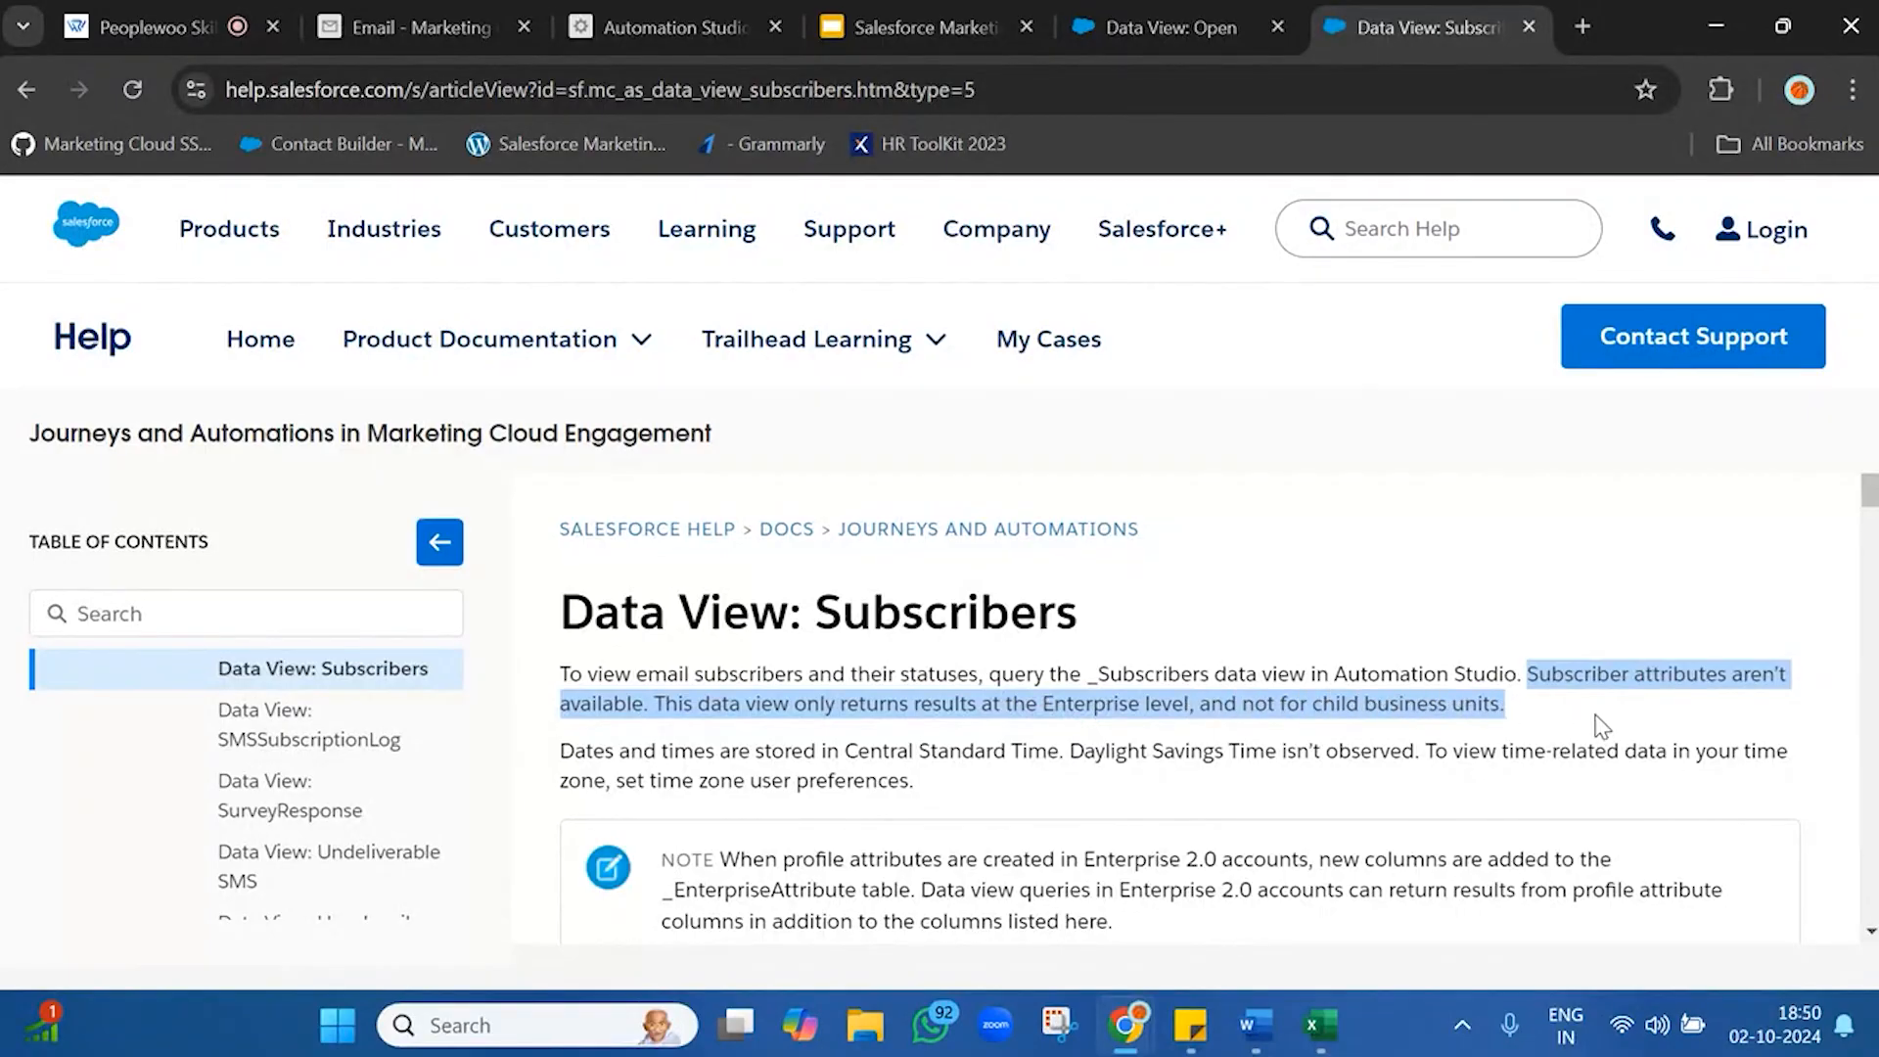
triple_click(1603, 726)
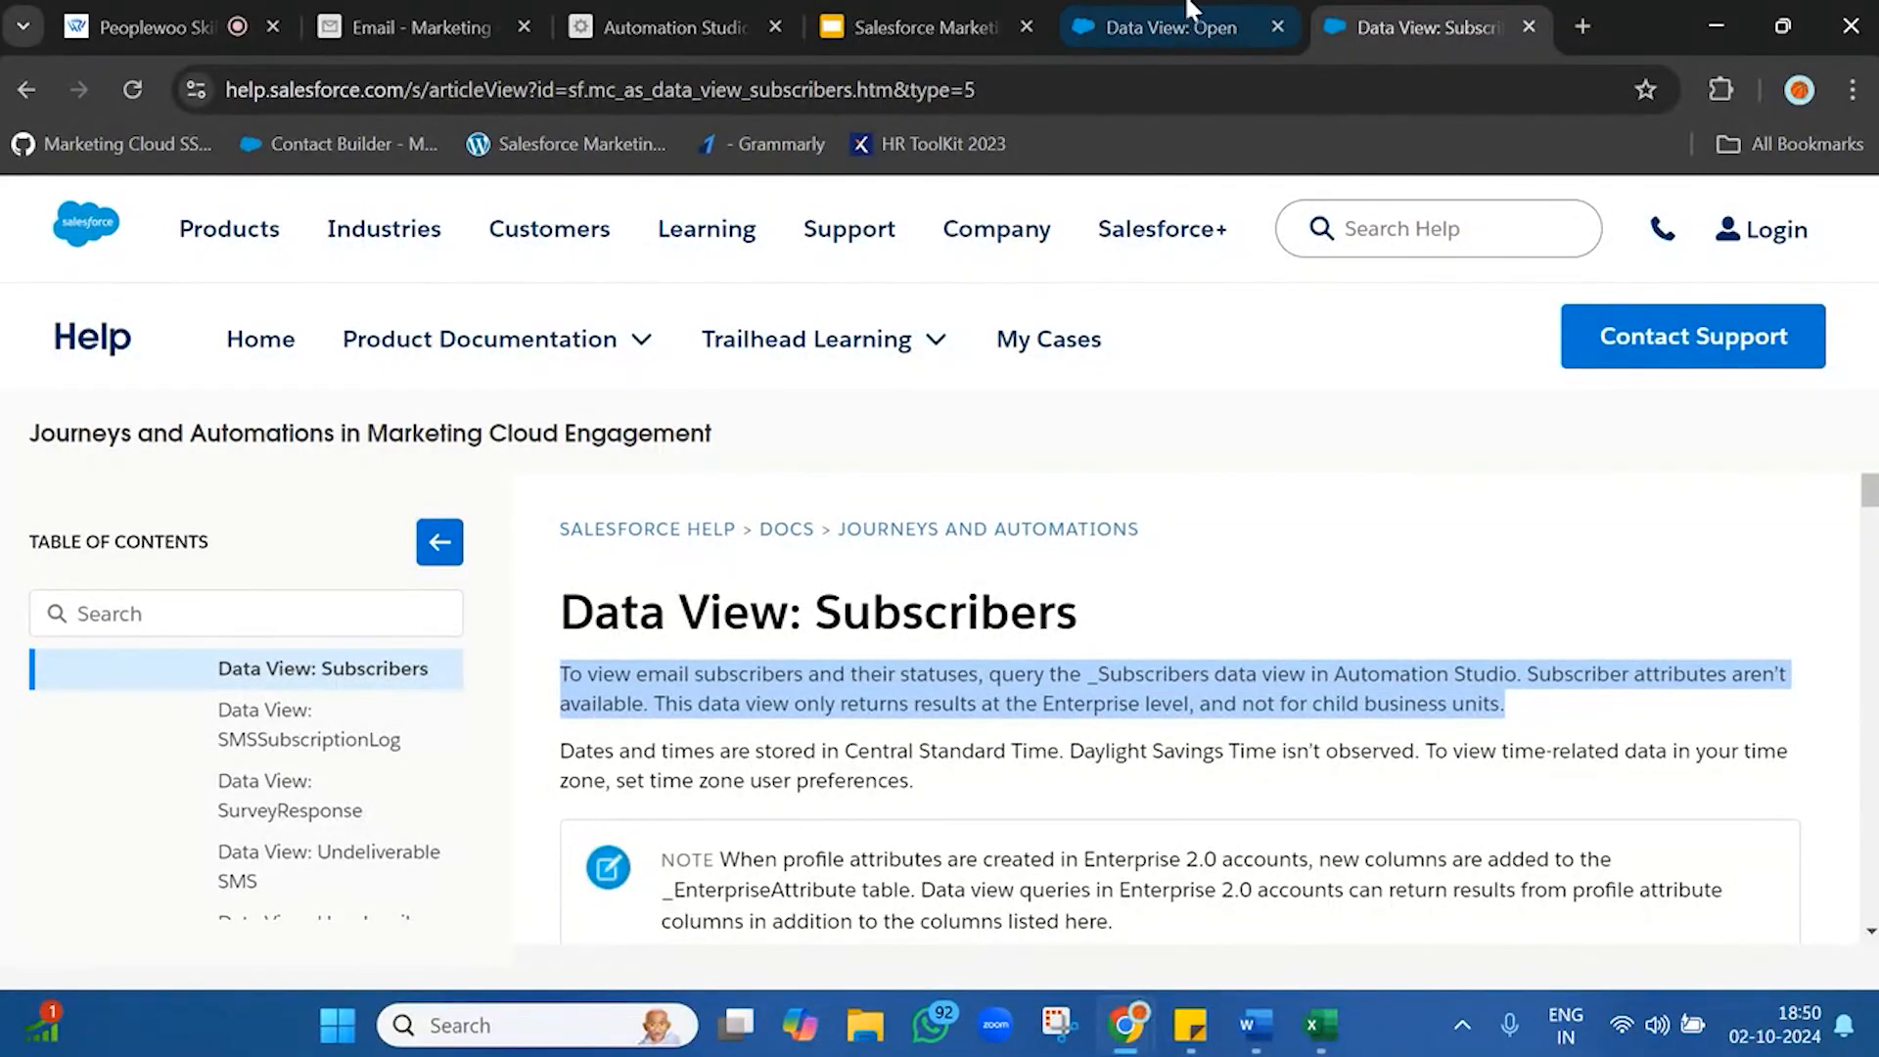
- Switch to Automation Studio and view the list of available business units, including the parent account
left_click(767, 15)
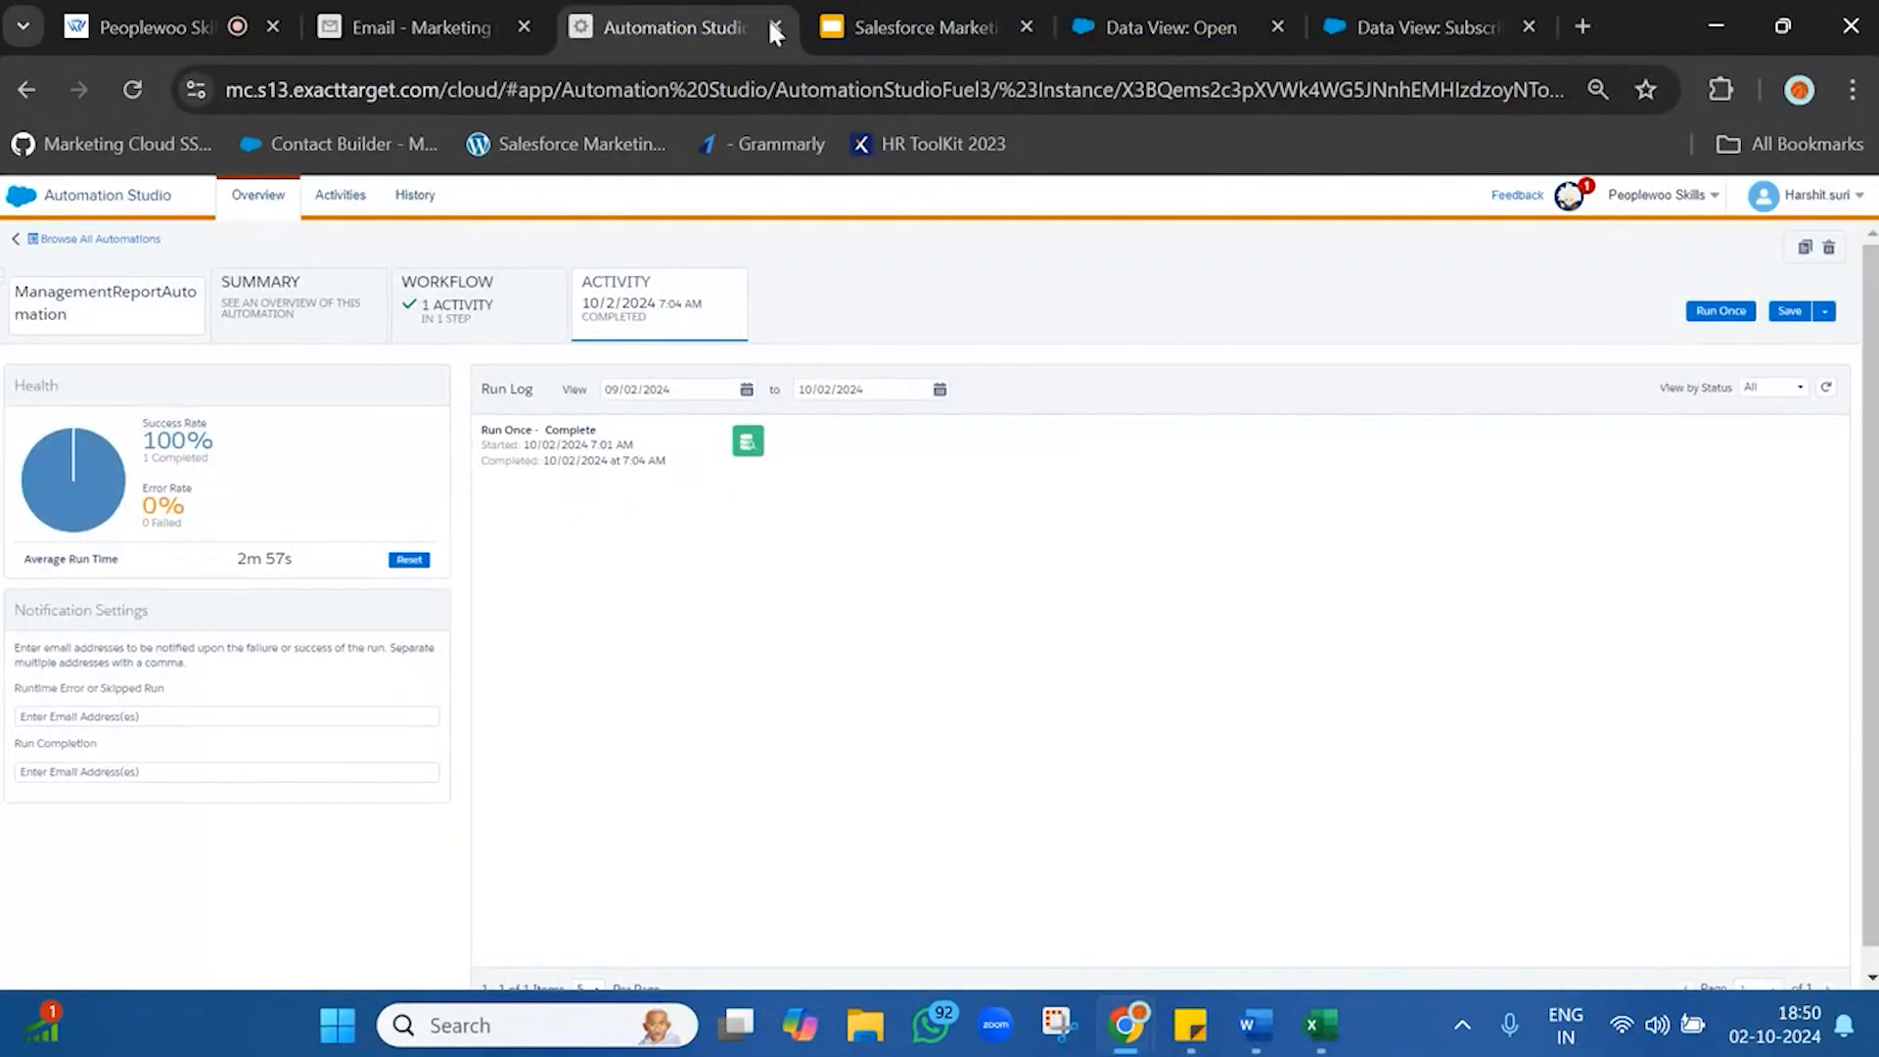
left_click(1691, 208)
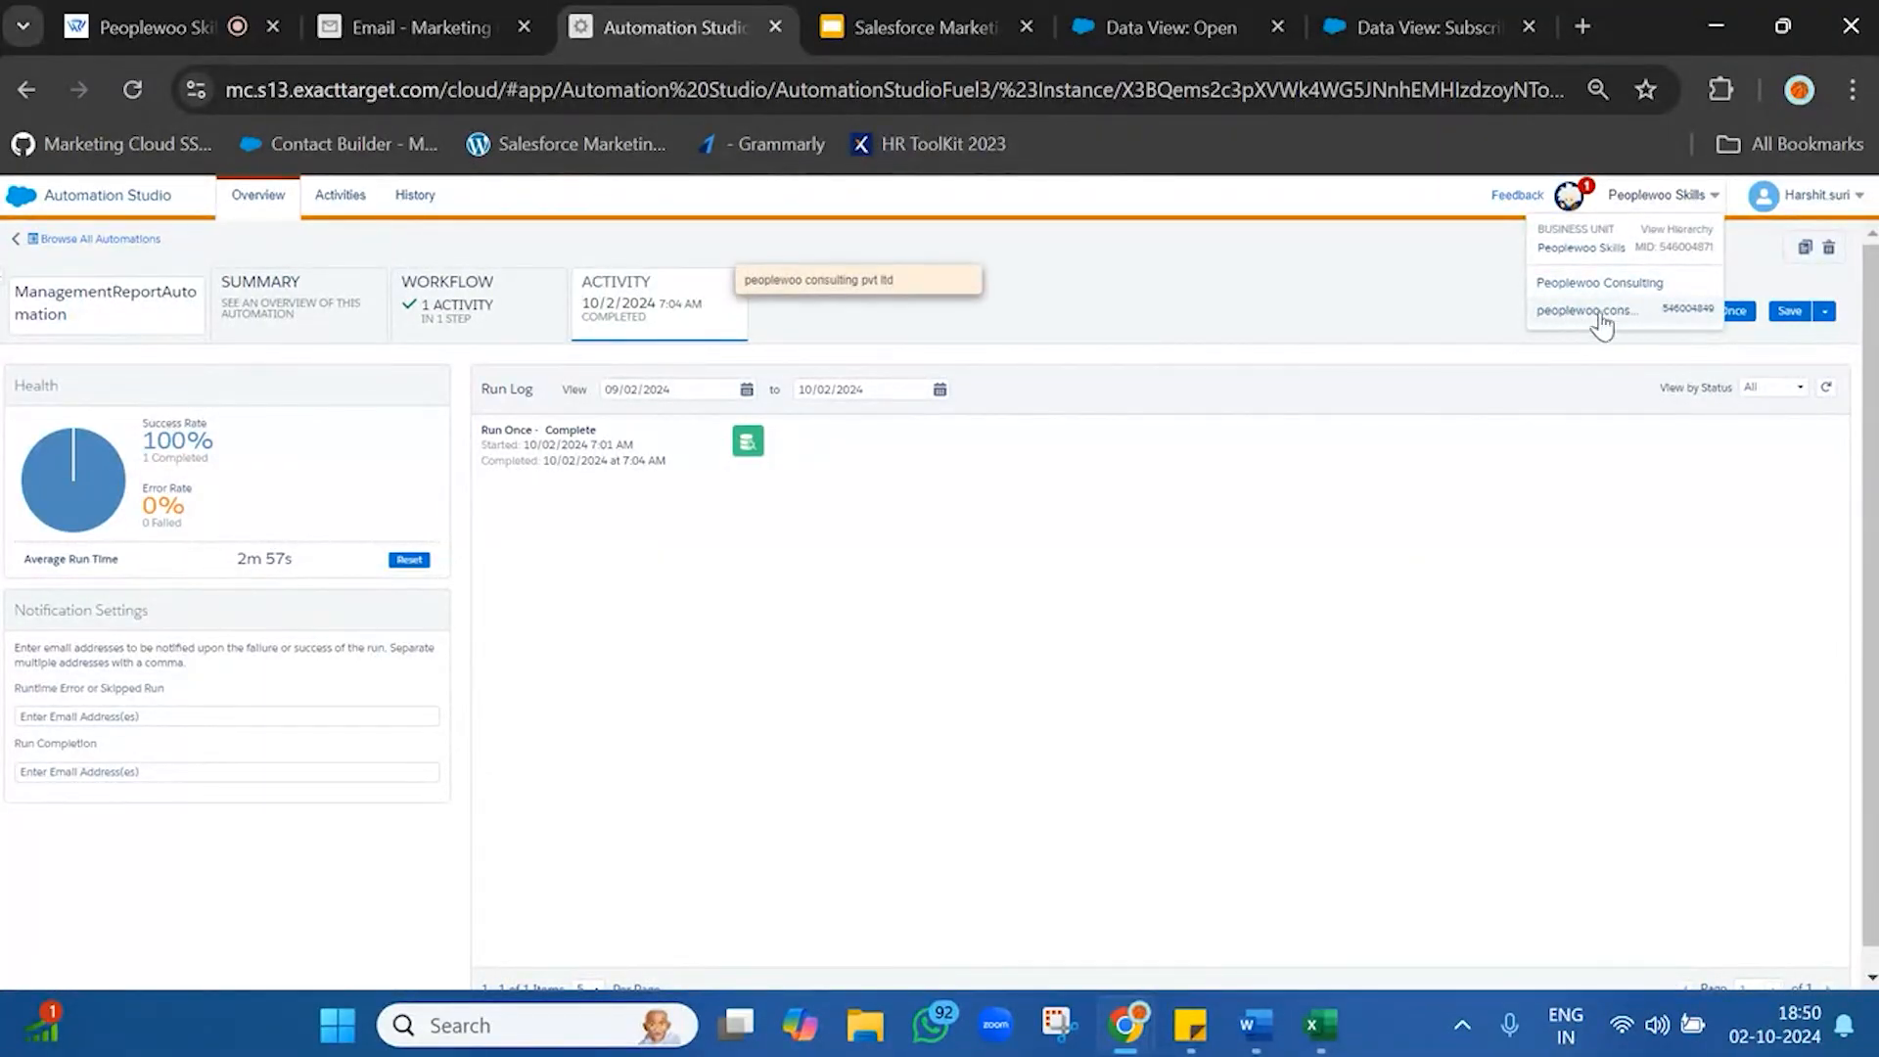
left_click(950, 552)
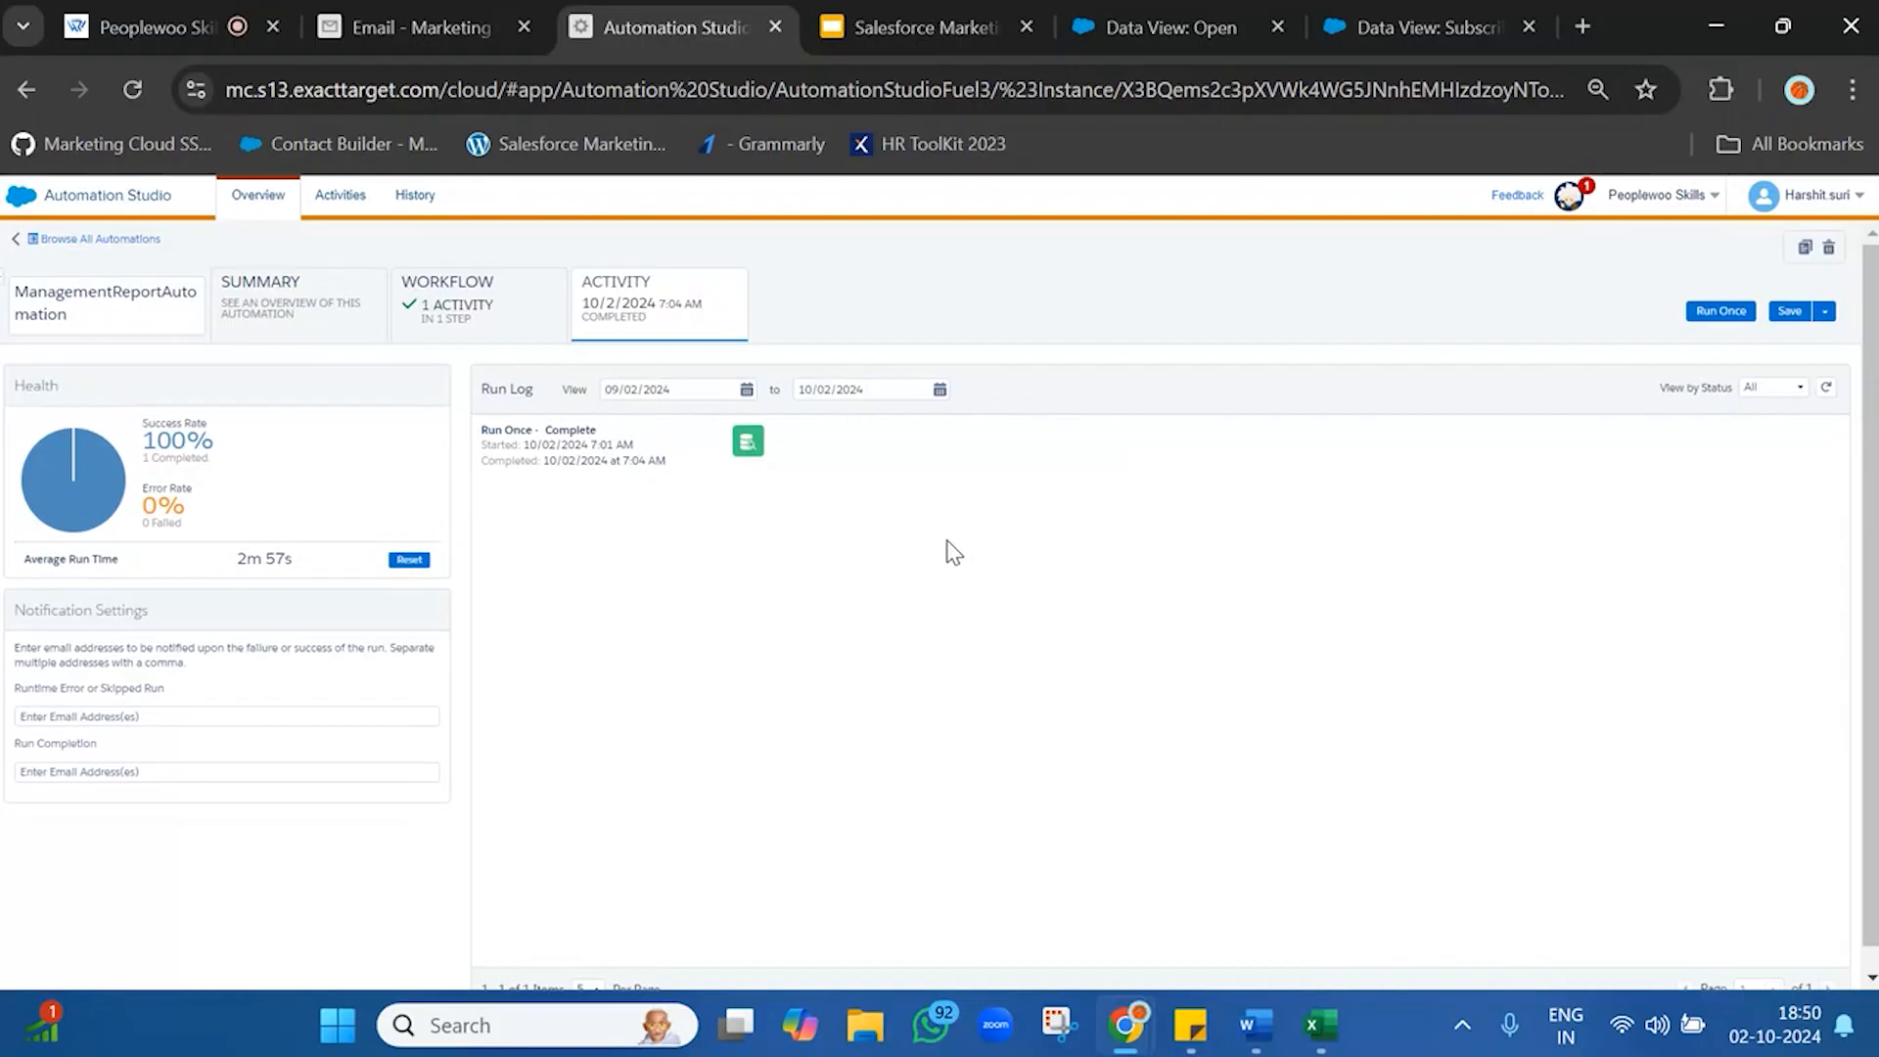
mouse_move(1657, 200)
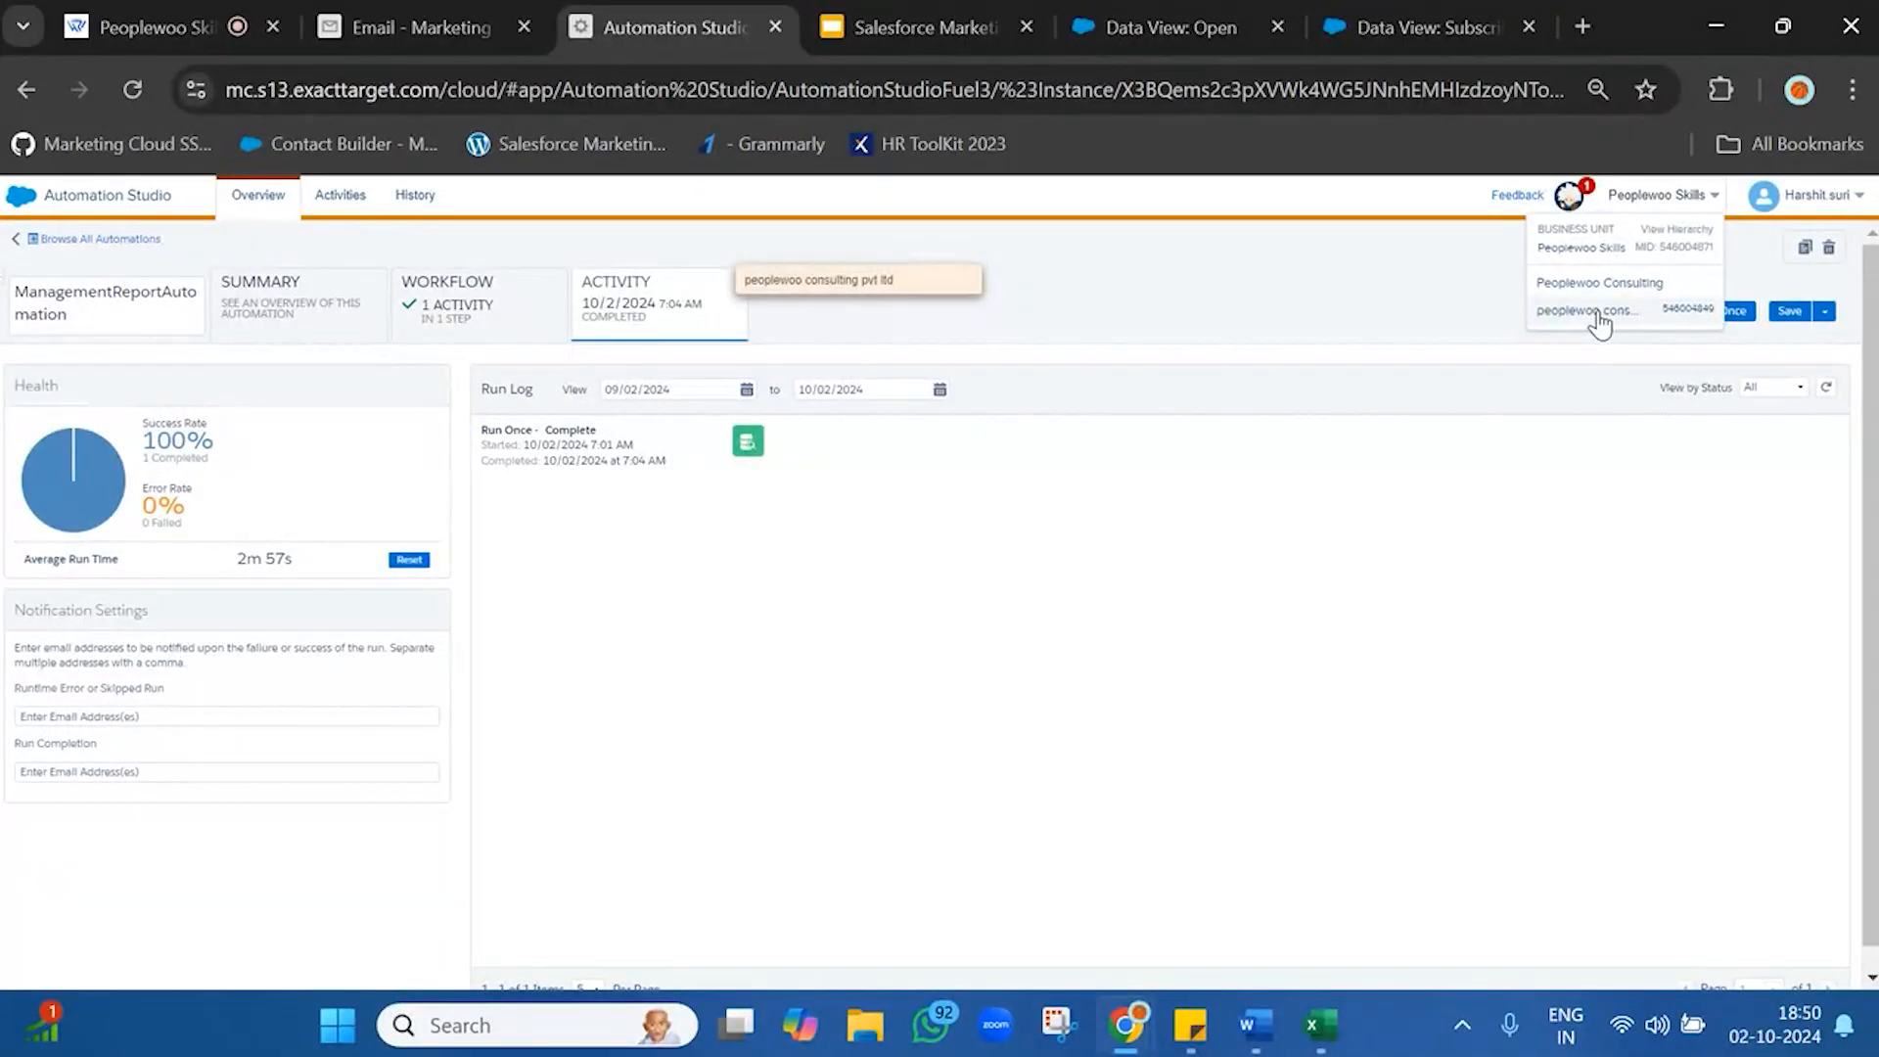
- Switch to Sticky Notes and enter "Subscribers DV (Enterprise)" as the source of Report 2's EmailAddress
mouse_move(1190, 1025)
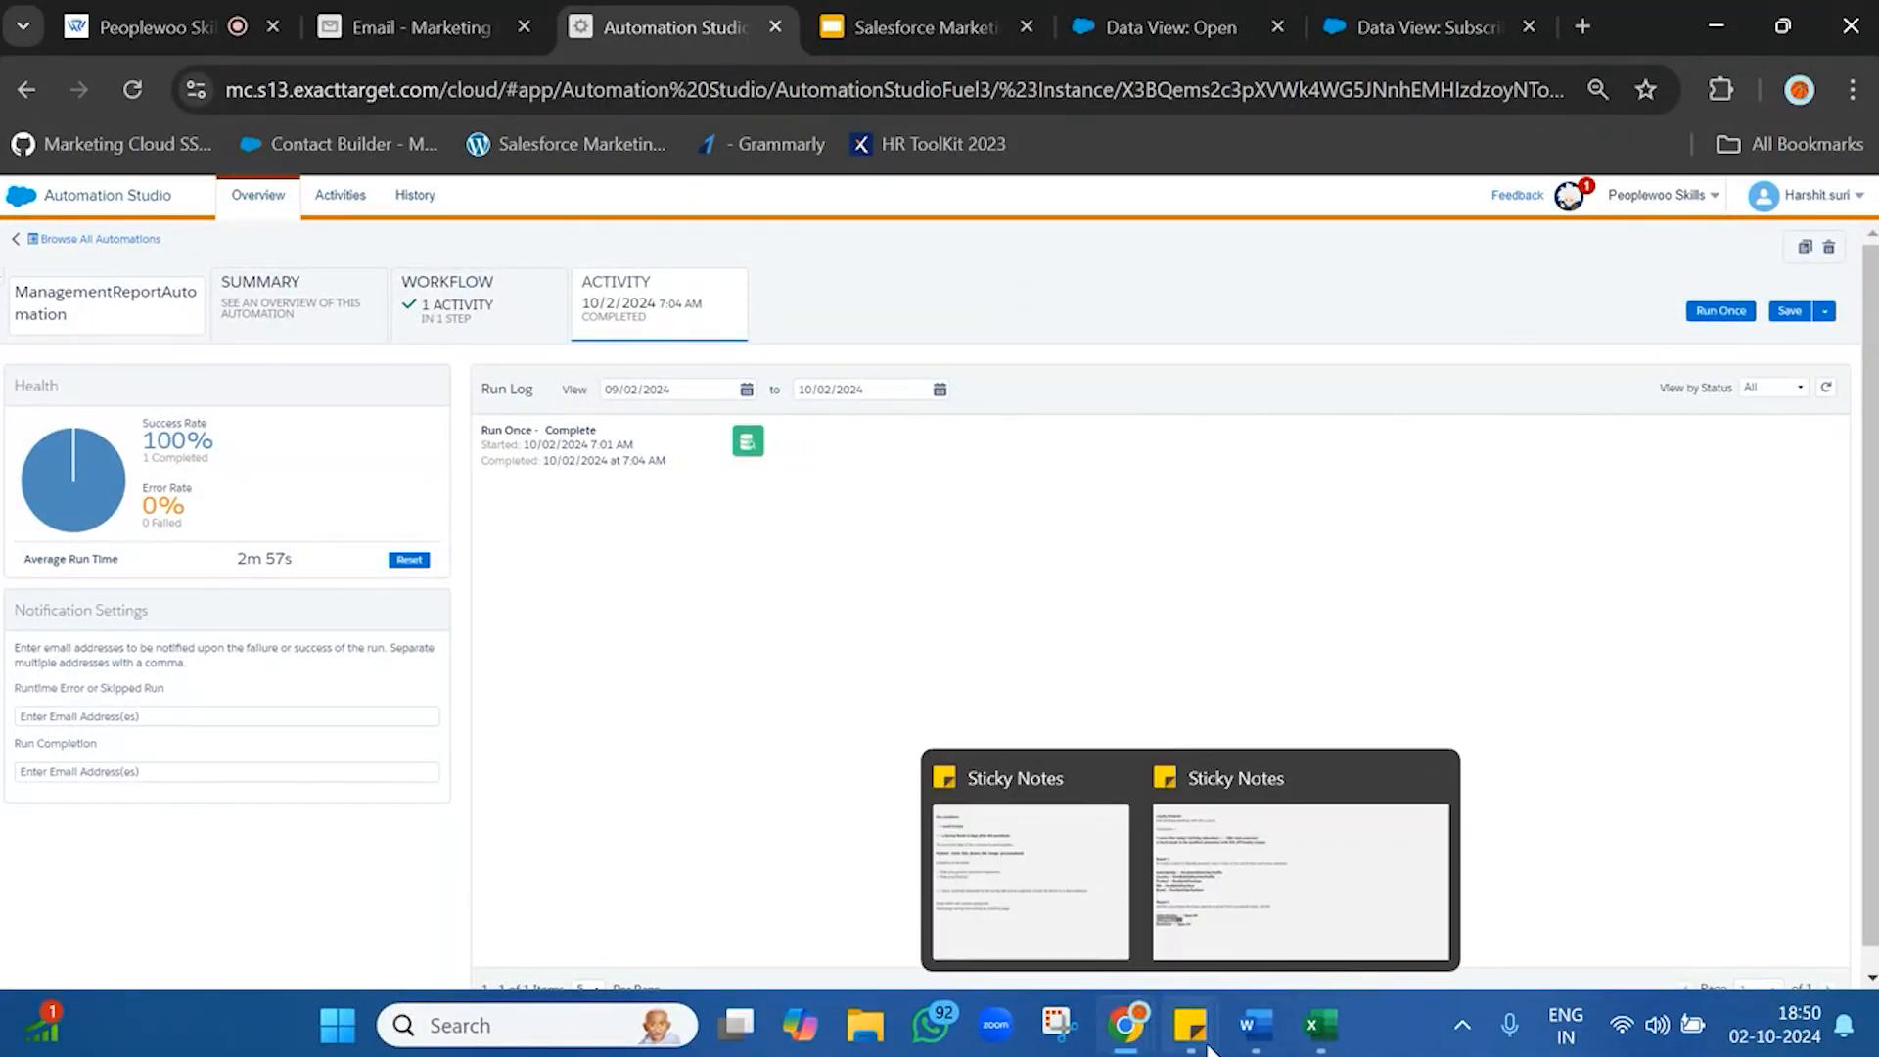
left_click(1247, 928)
left_click(208, 729)
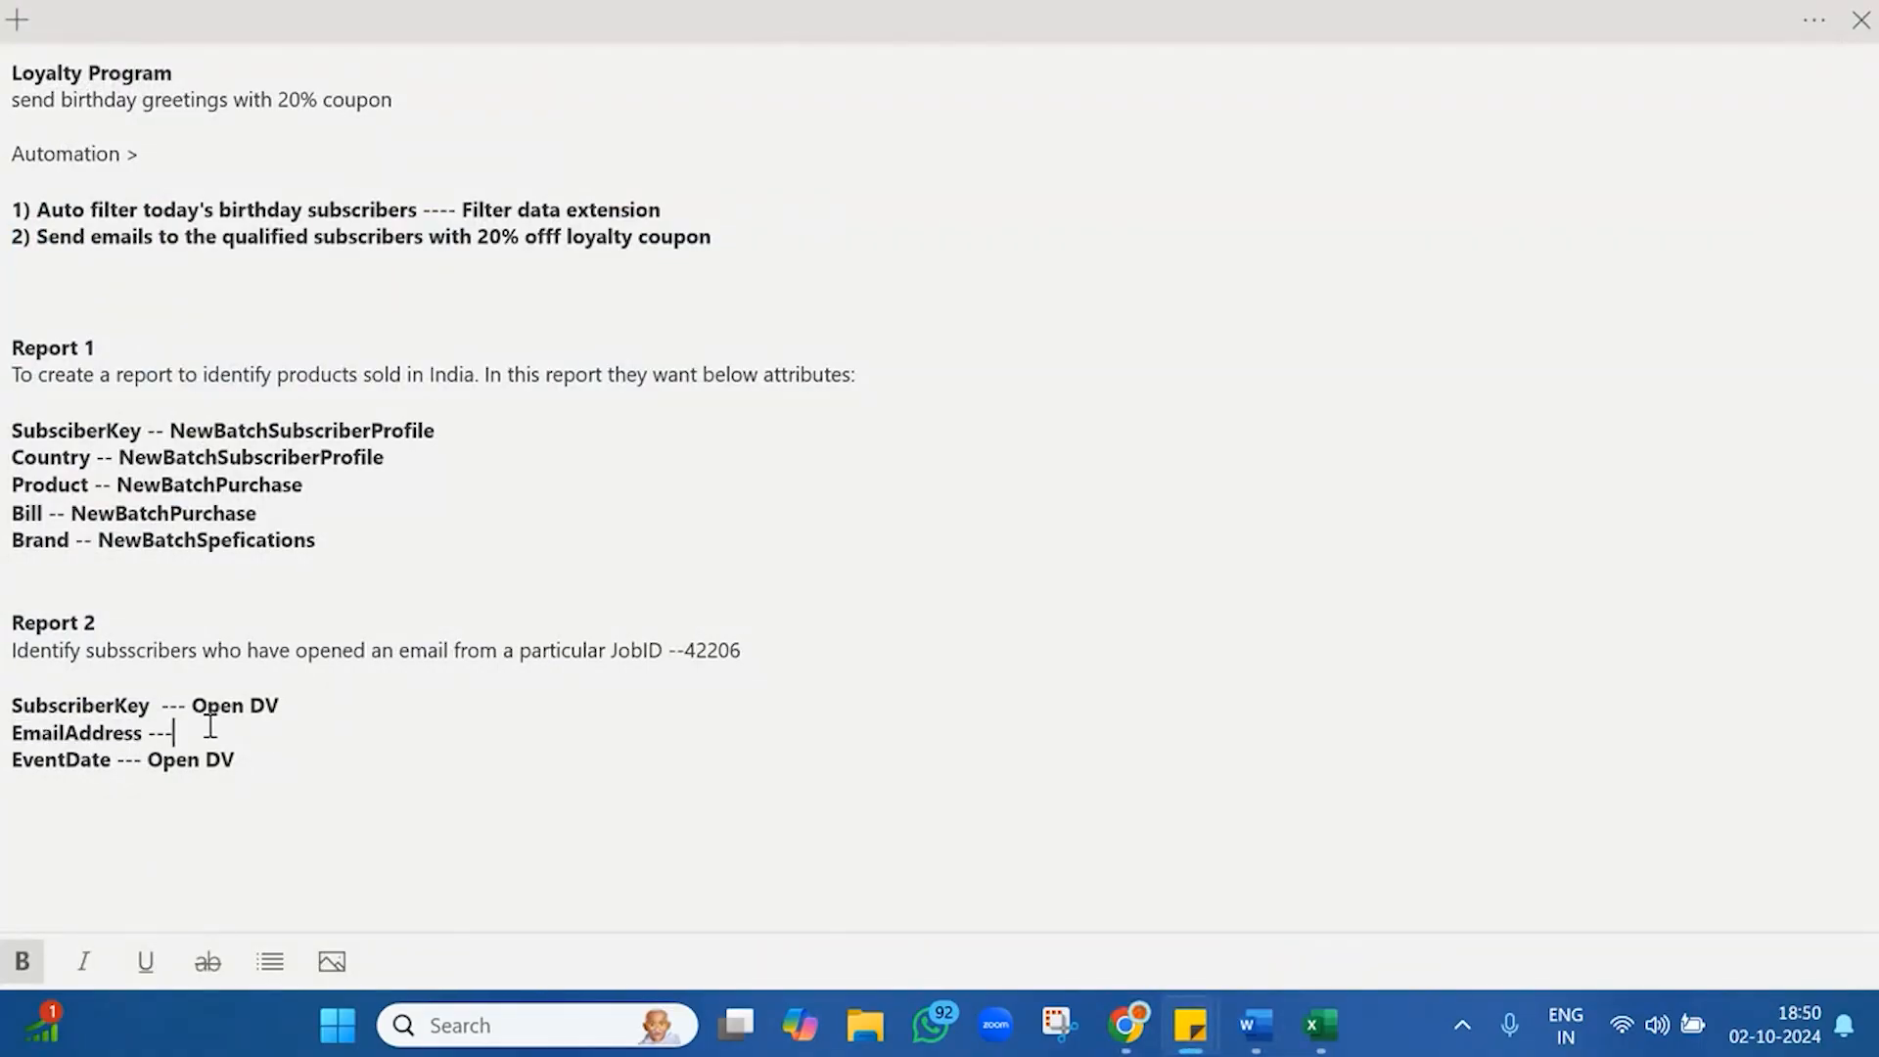
type("Subscribers DV (Enterprise)")
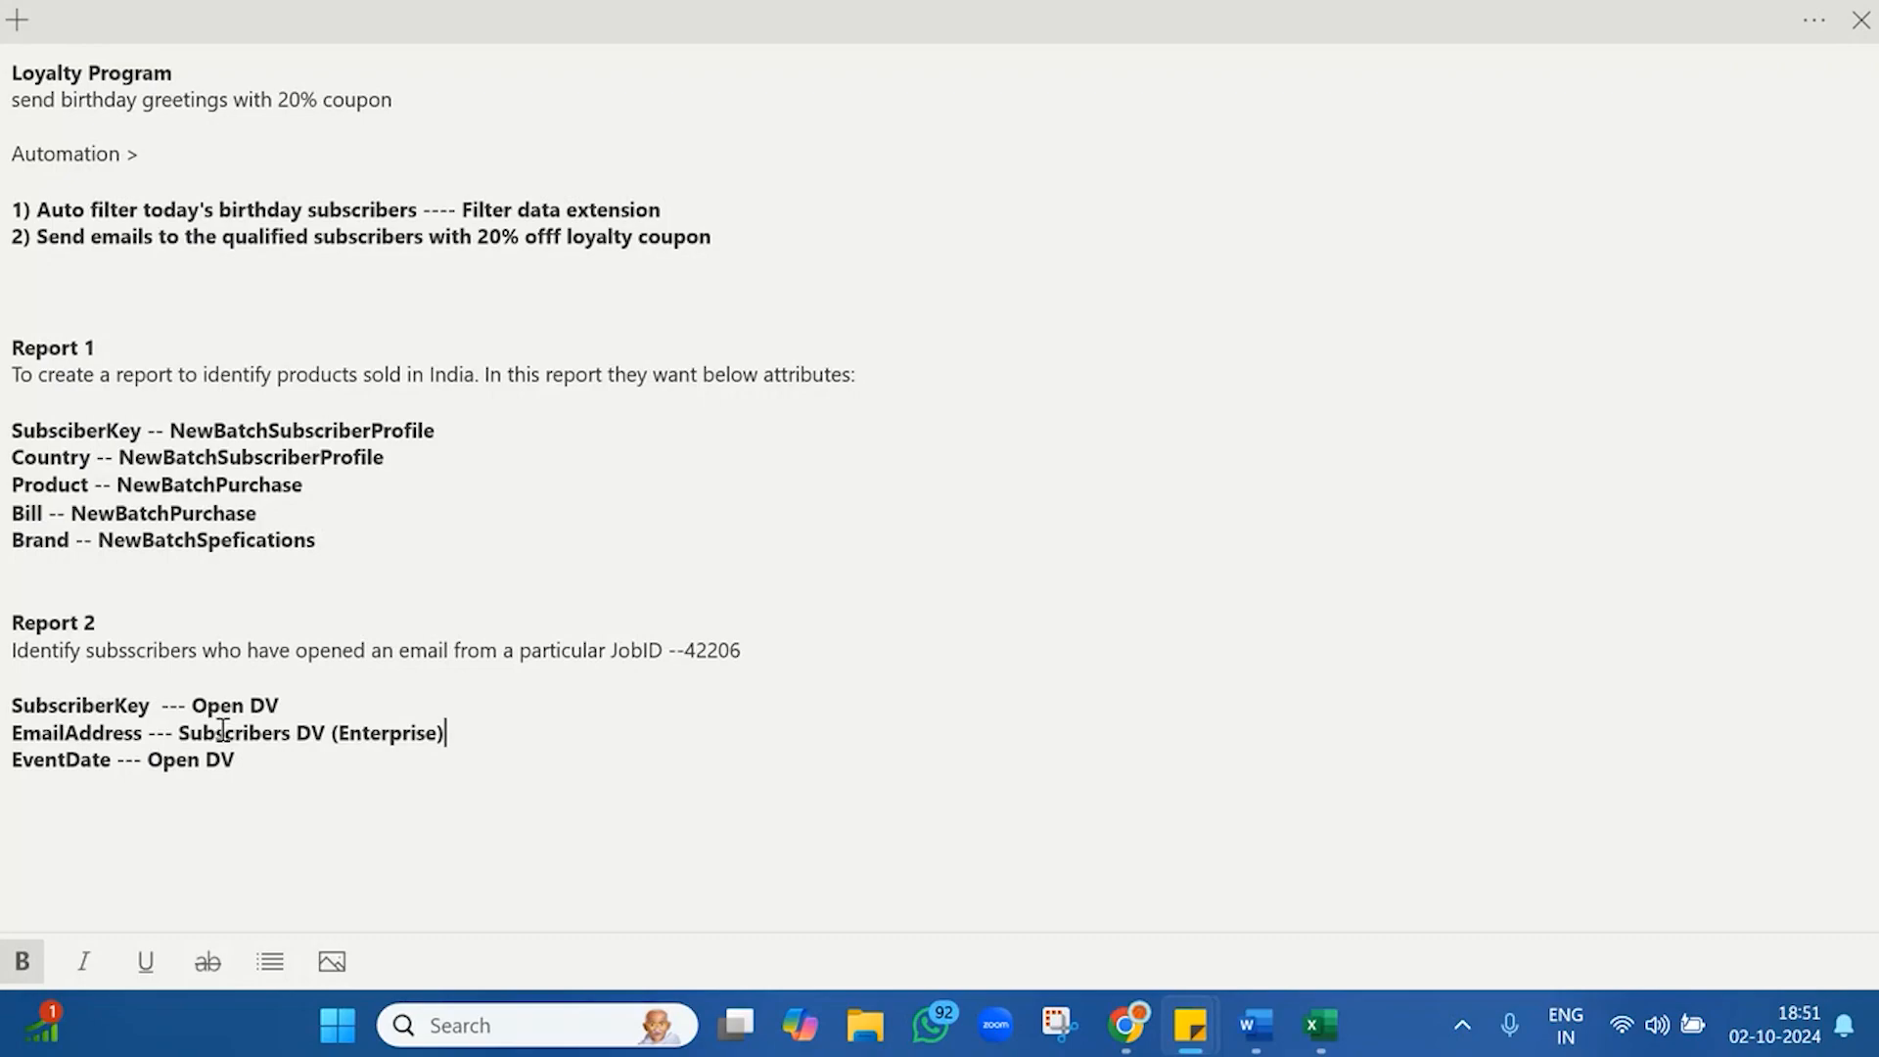
- Highlight Report 2's three attribute lines, followed by its requirement sentence about opens from JobID 42206
left_click_drag(307, 759, 51, 693)
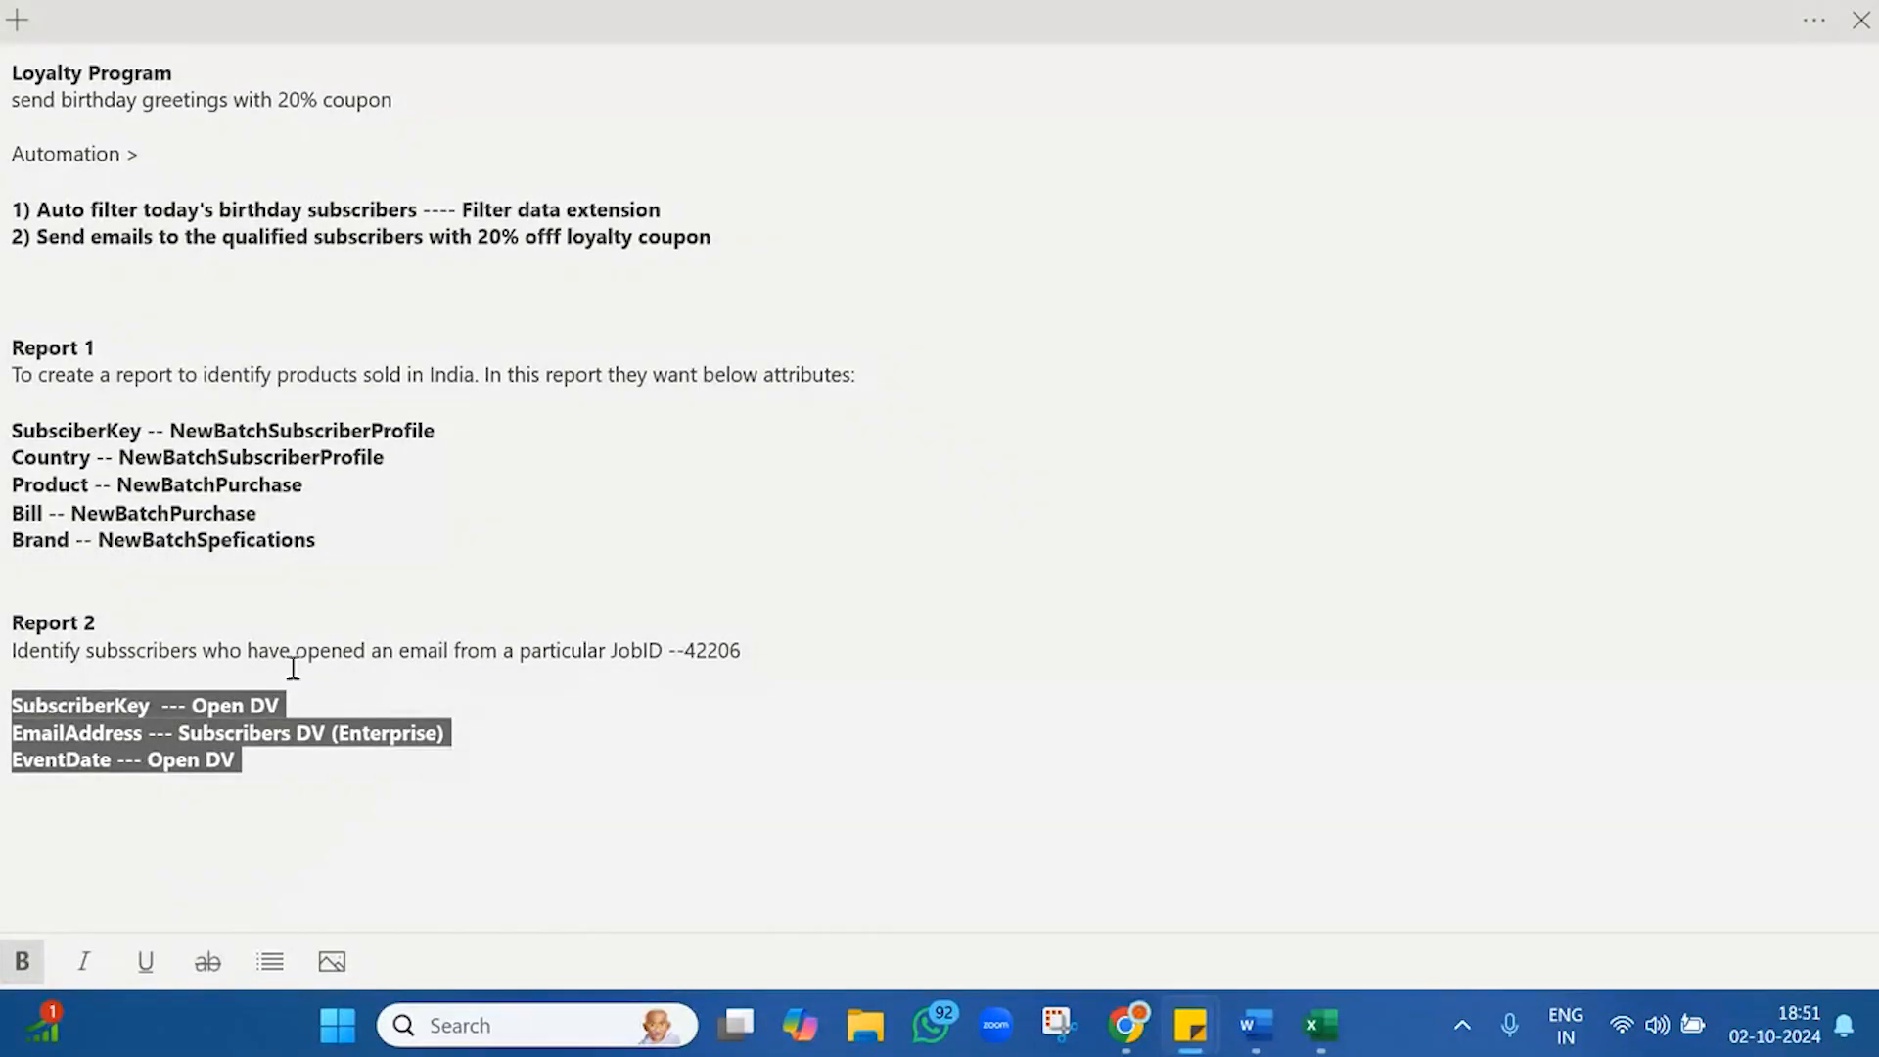
double_click(481, 650)
triple_click(481, 650)
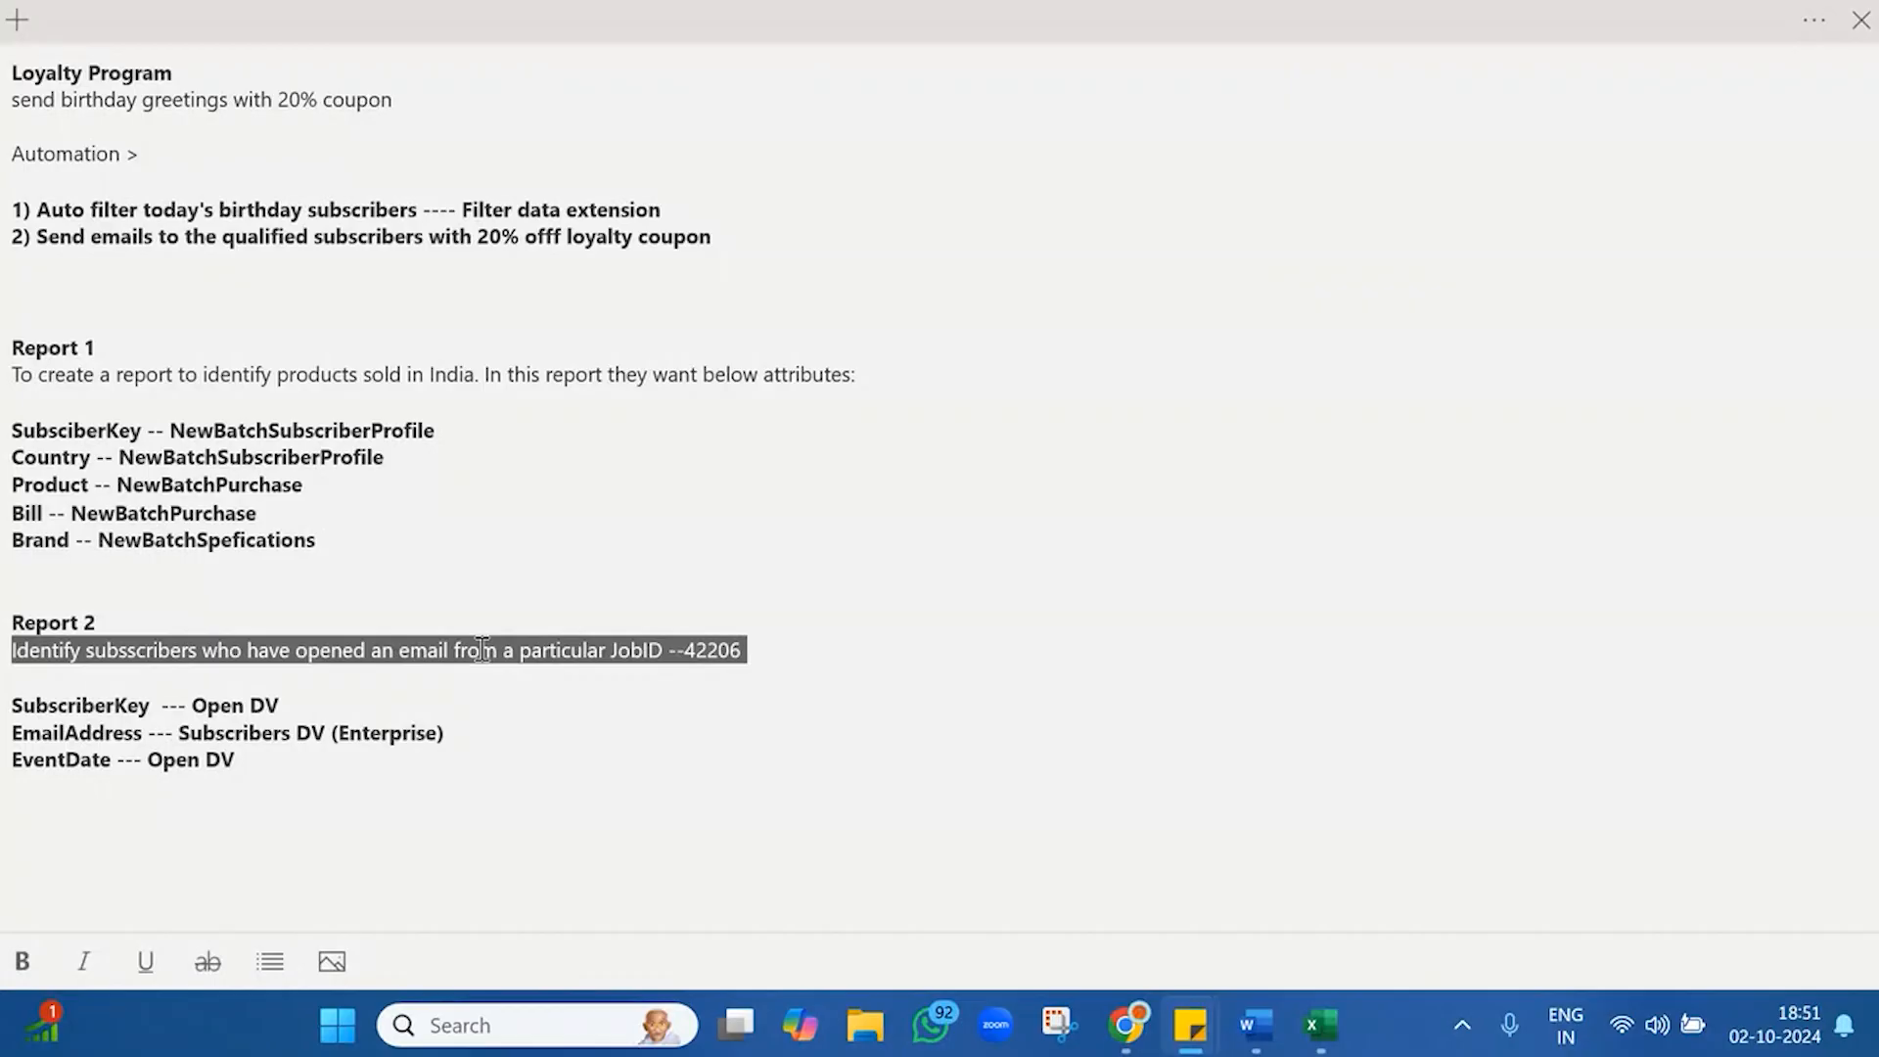
- Return to Chrome and duplicate the Automation Studio browser tab
mouse_move(1127, 1025)
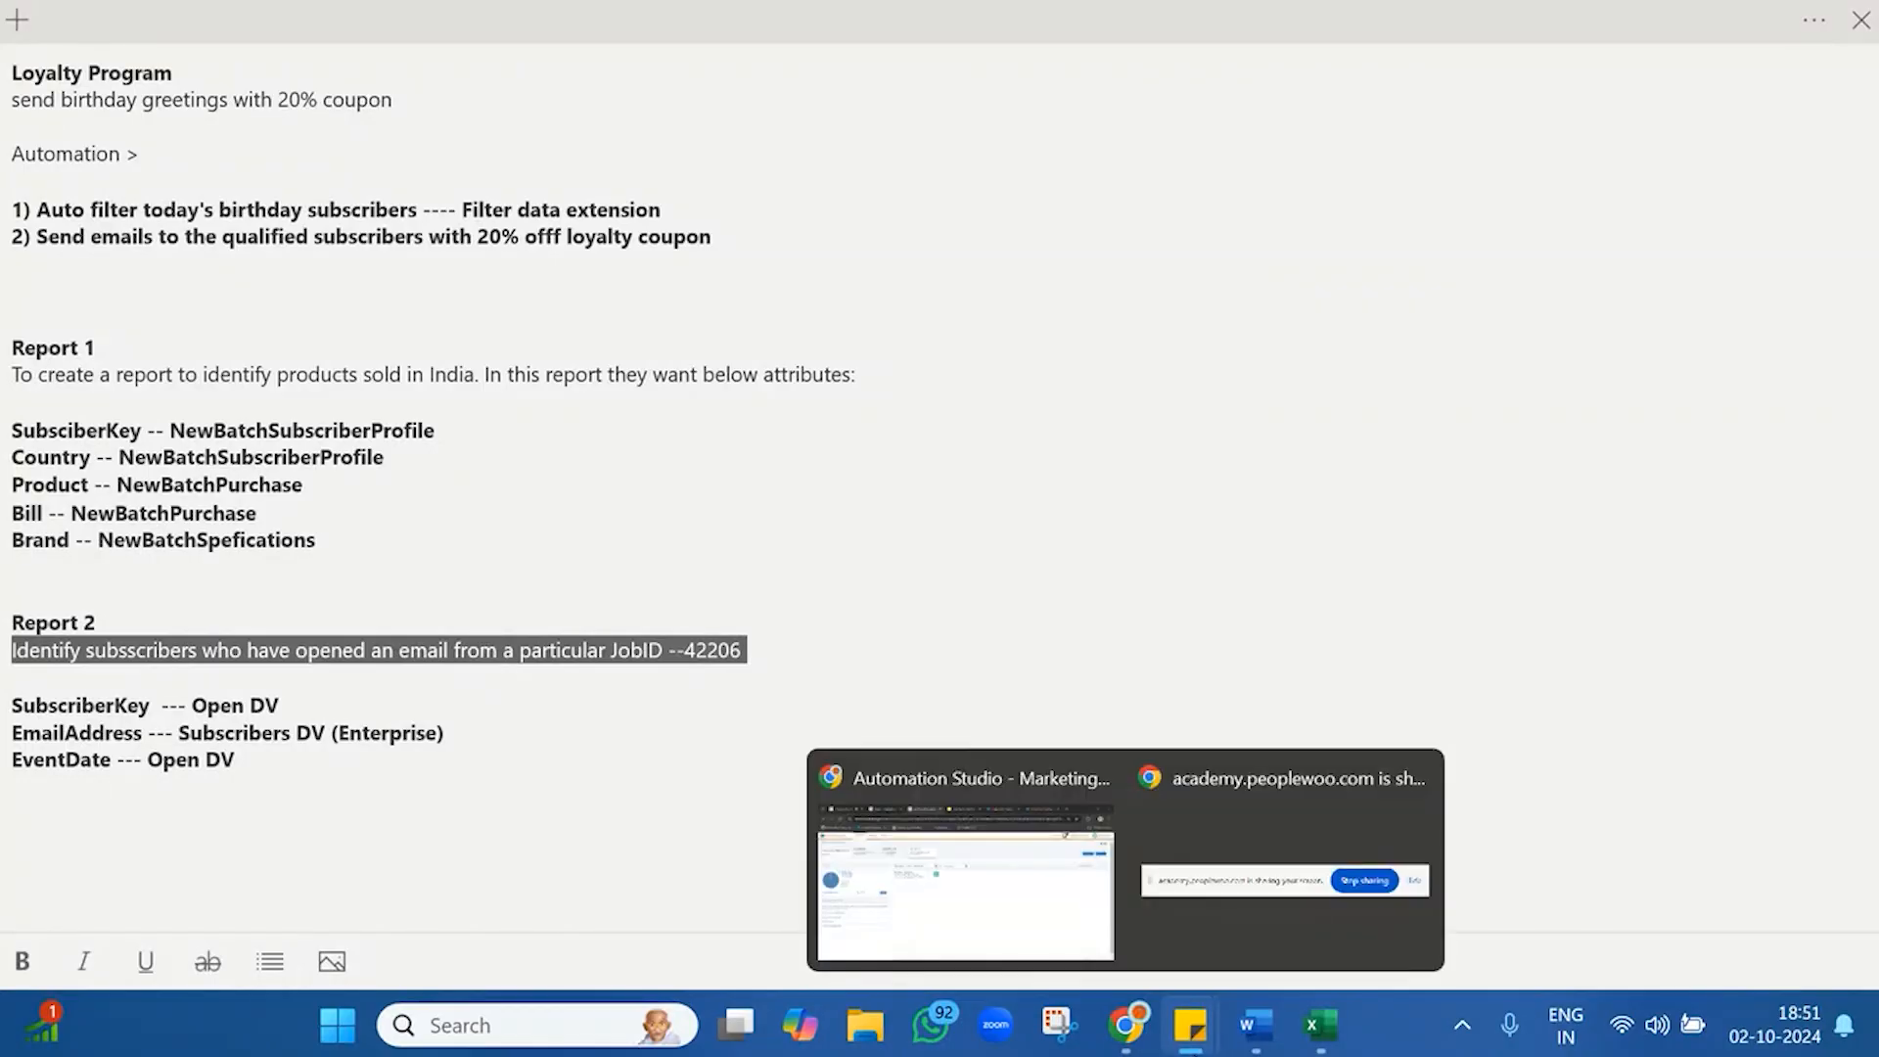
left_click(986, 902)
left_click(387, 24)
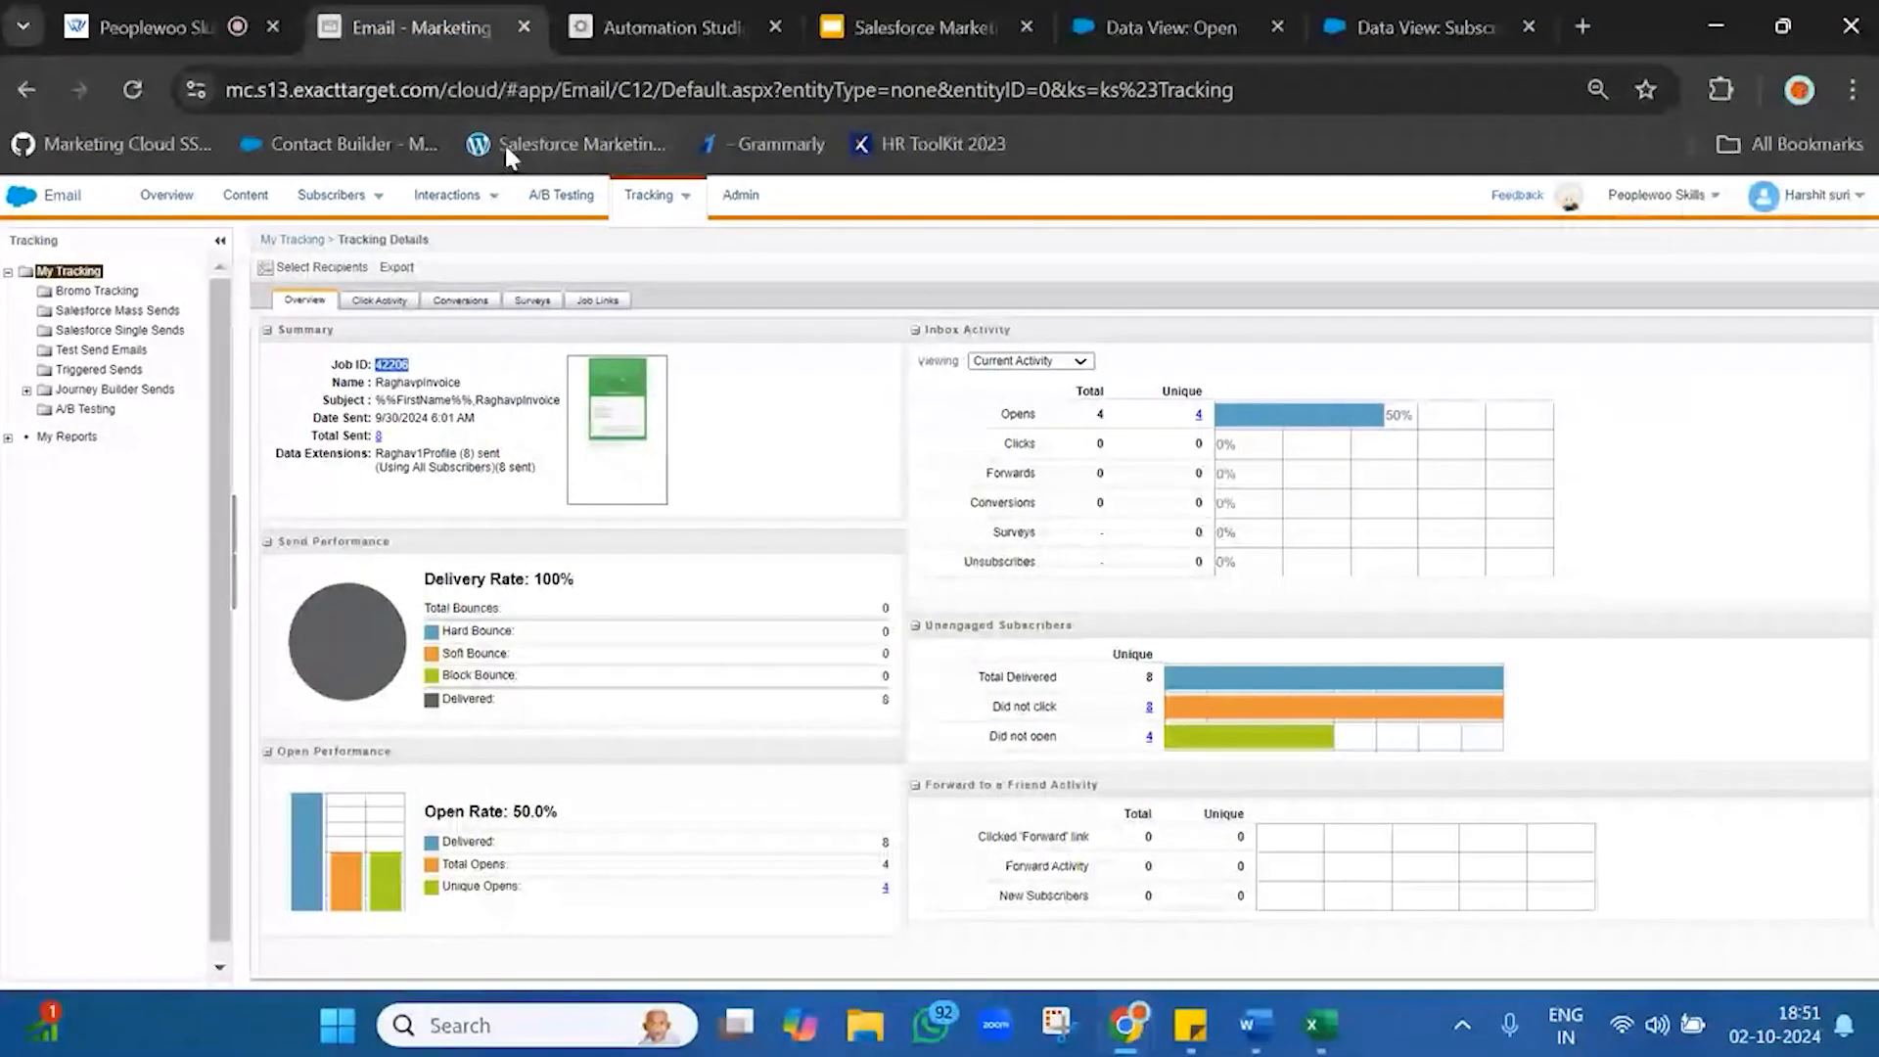
left_click(617, 21)
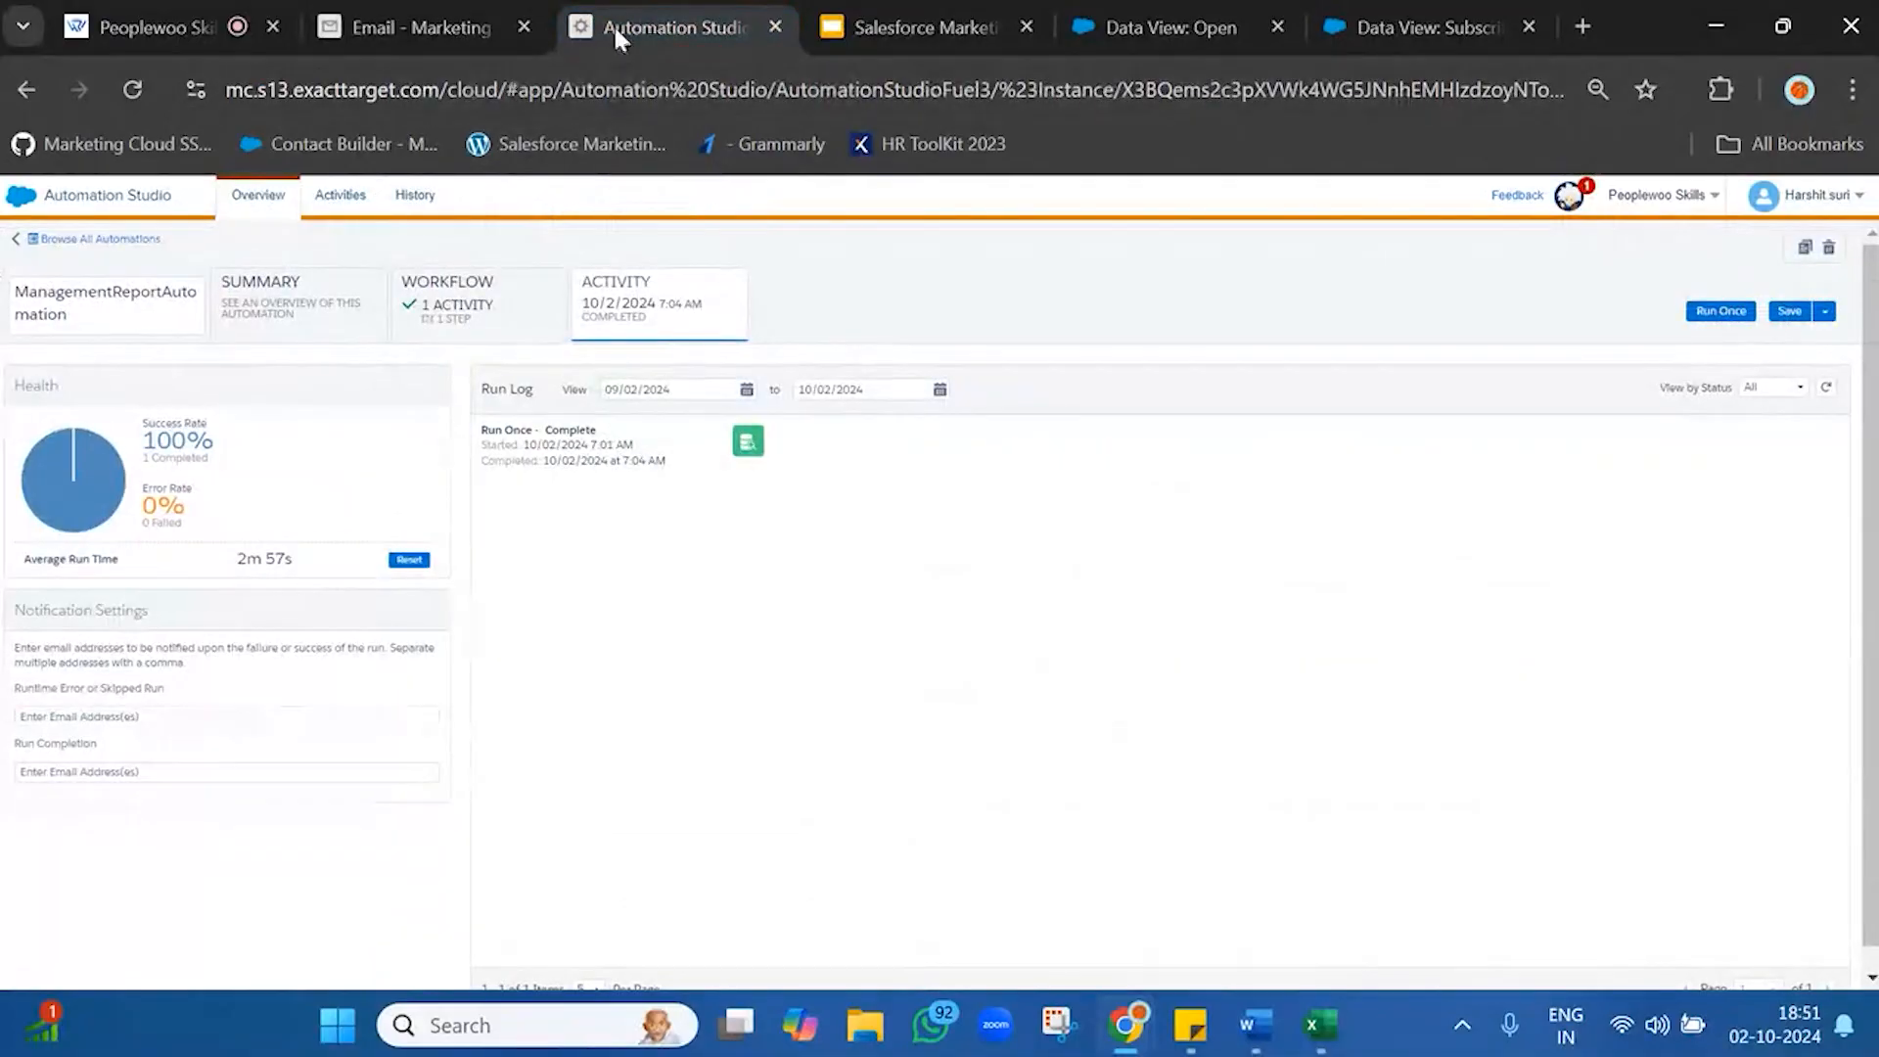
right_click(663, 14)
left_click(771, 271)
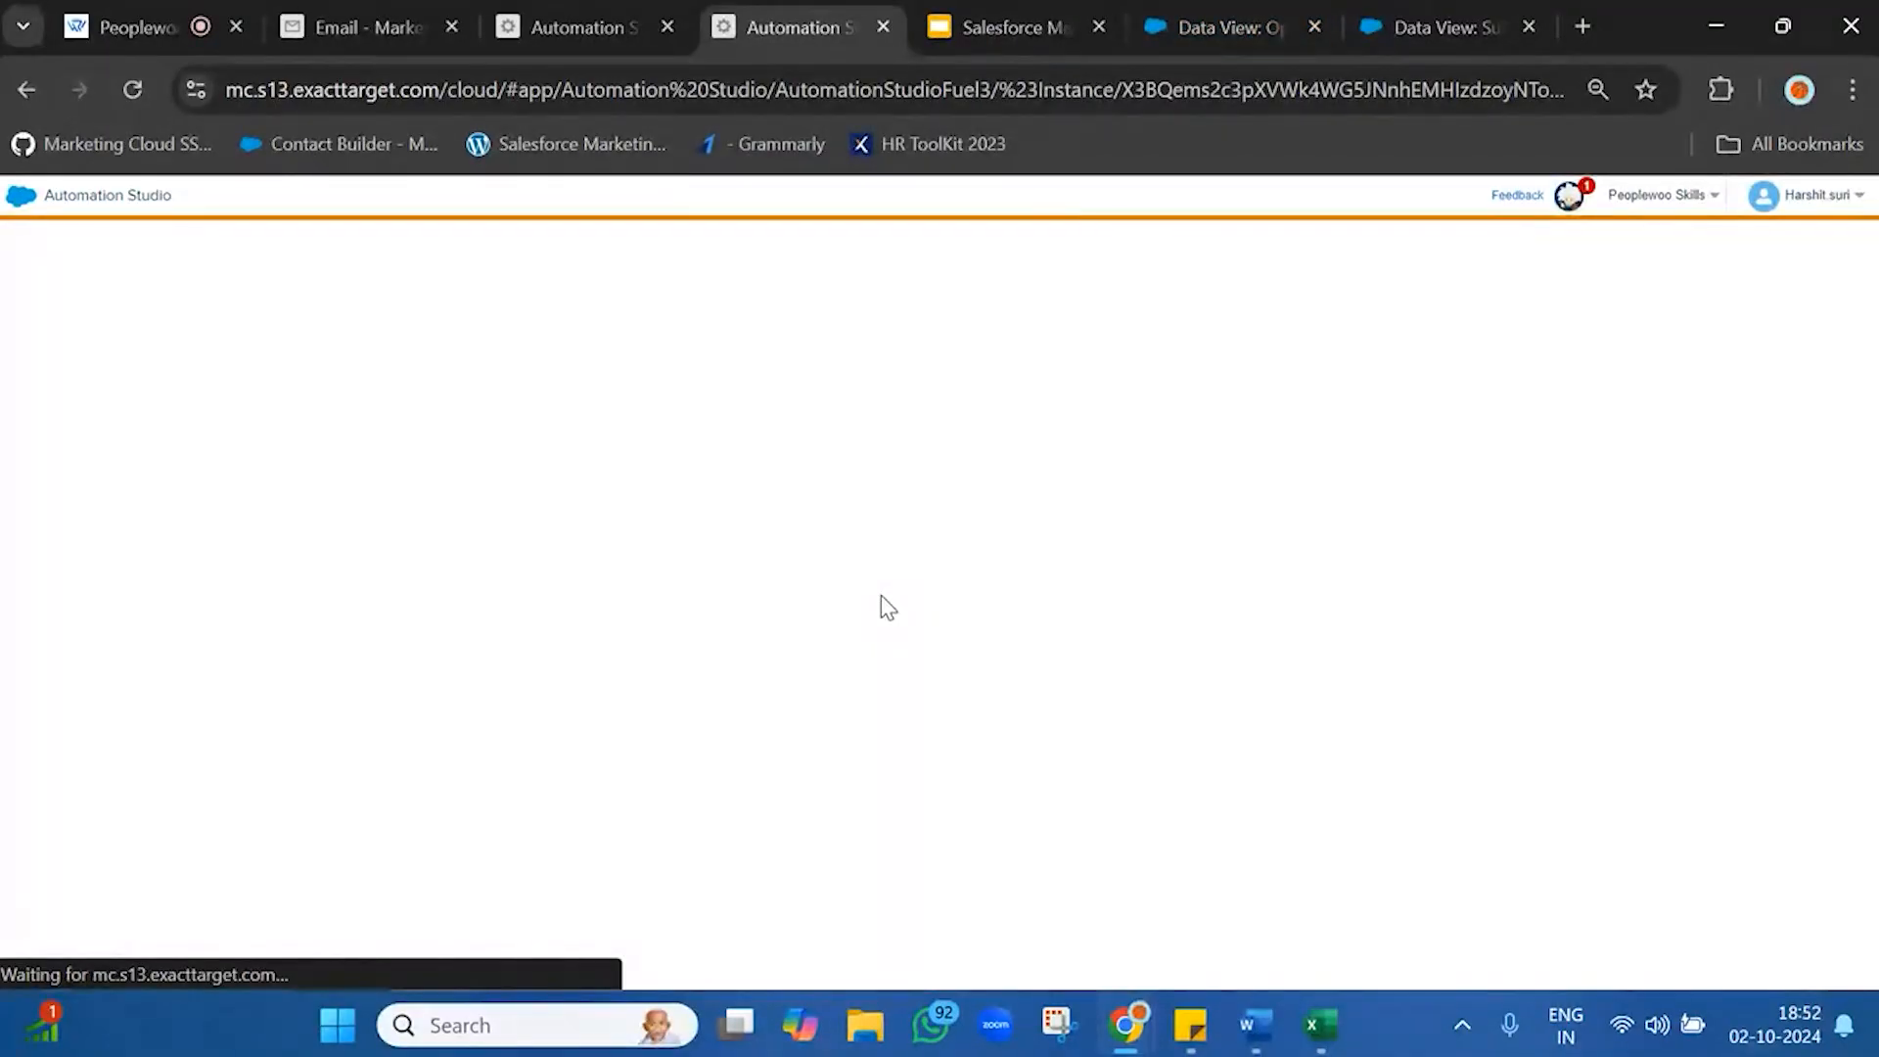
- Open Email Studio in the duplicated tab and go to its subscriber data extensions
mouse_move(16, 211)
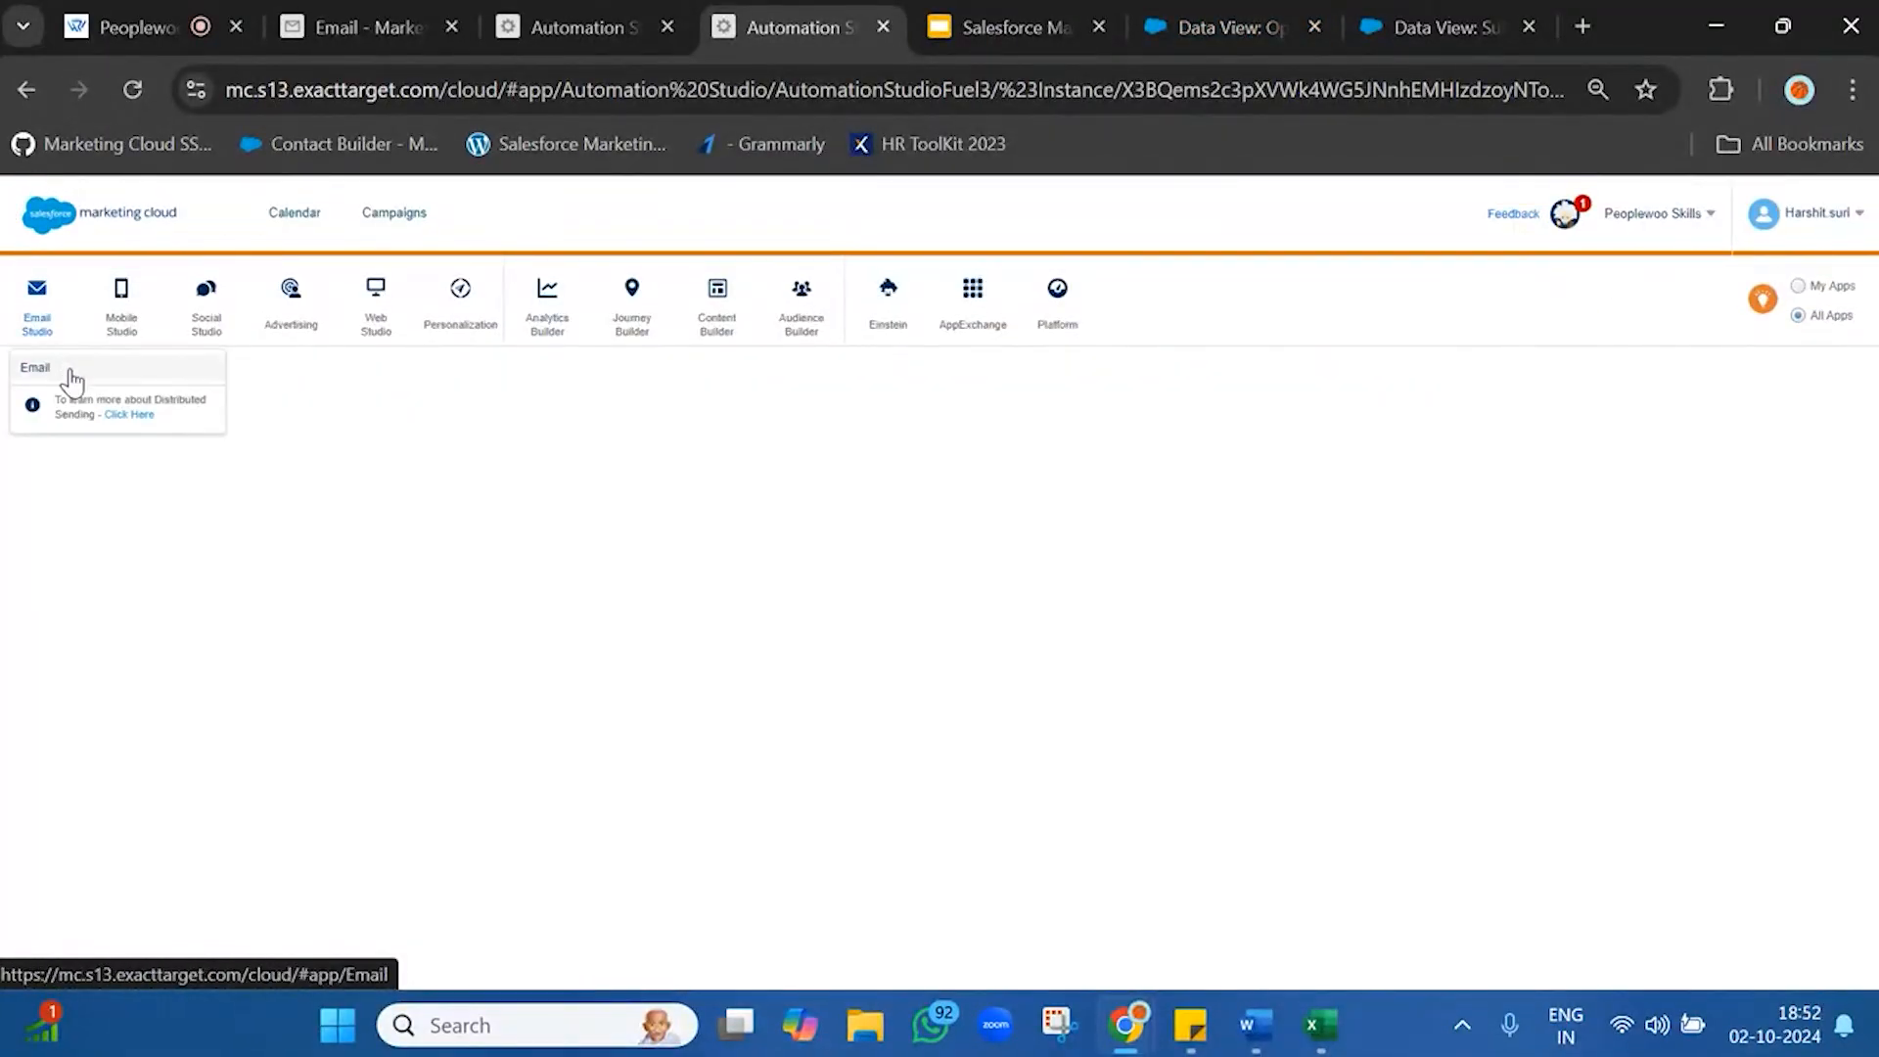
left_click(73, 377)
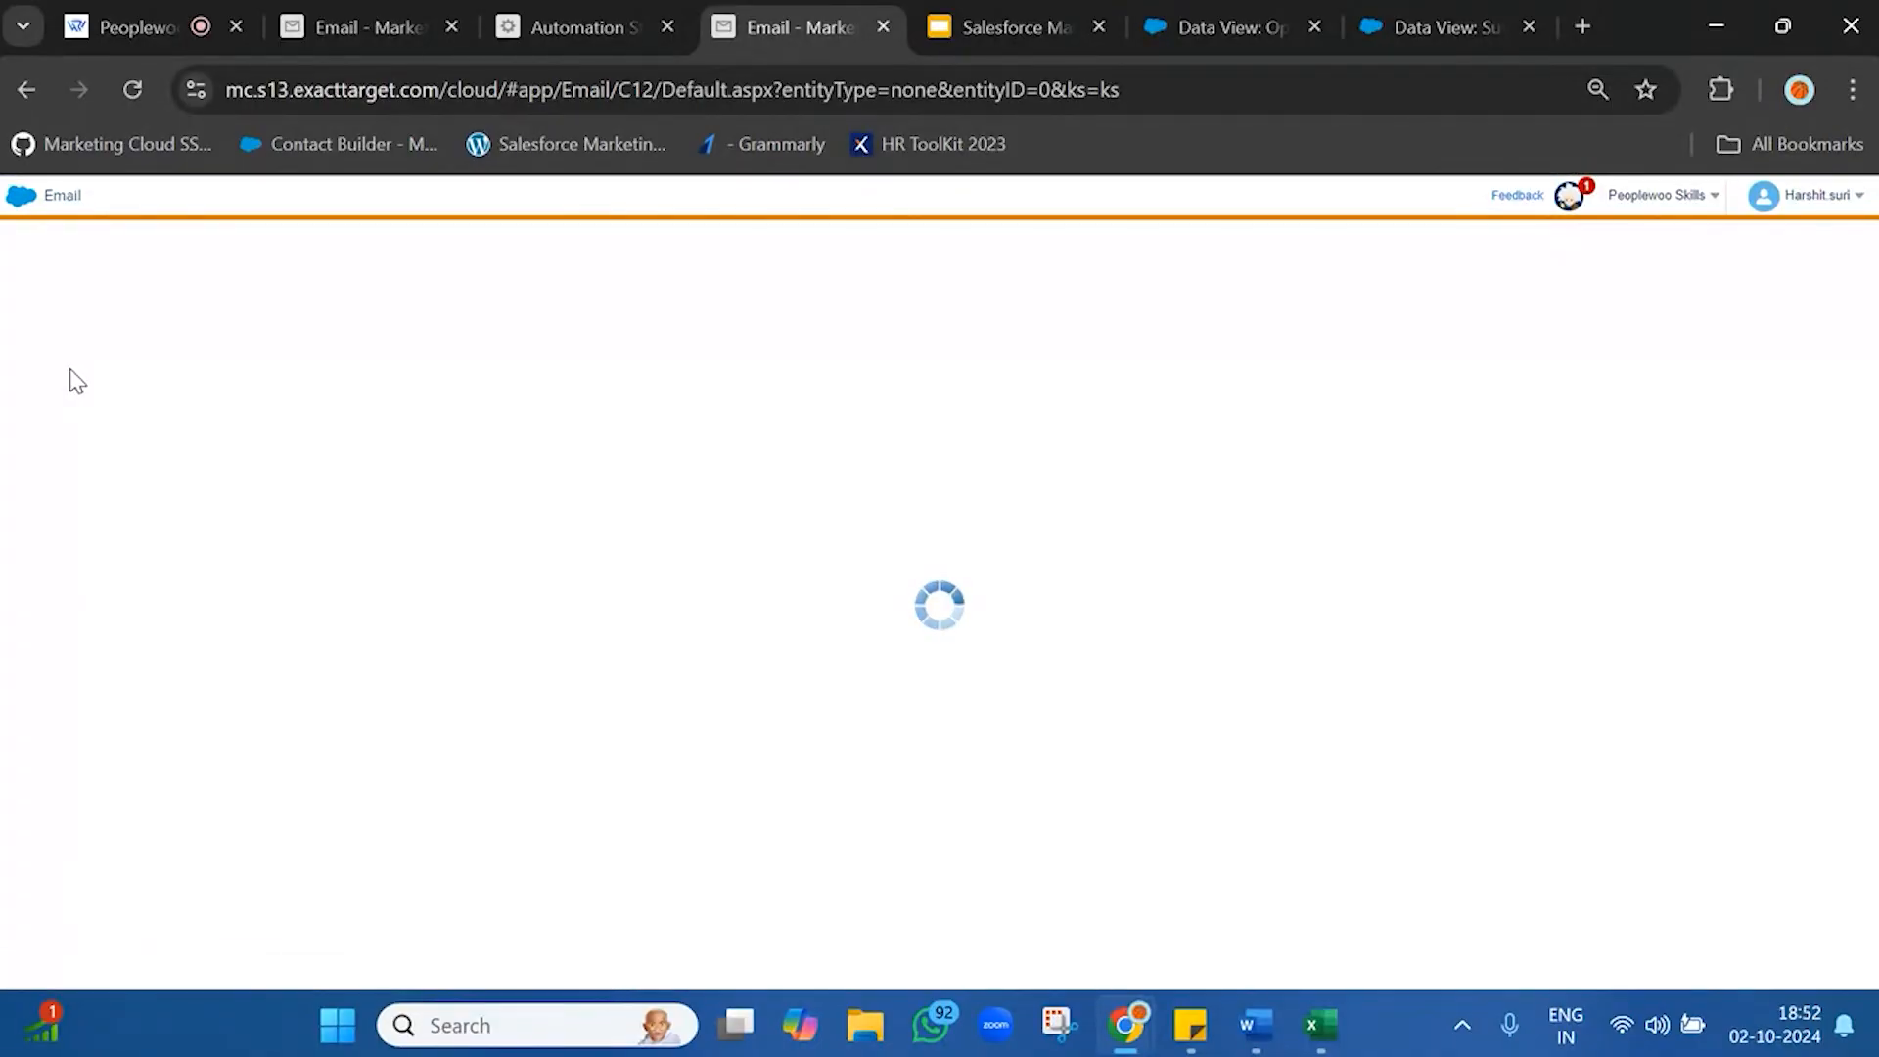
mouse_move(328, 200)
left_click(333, 372)
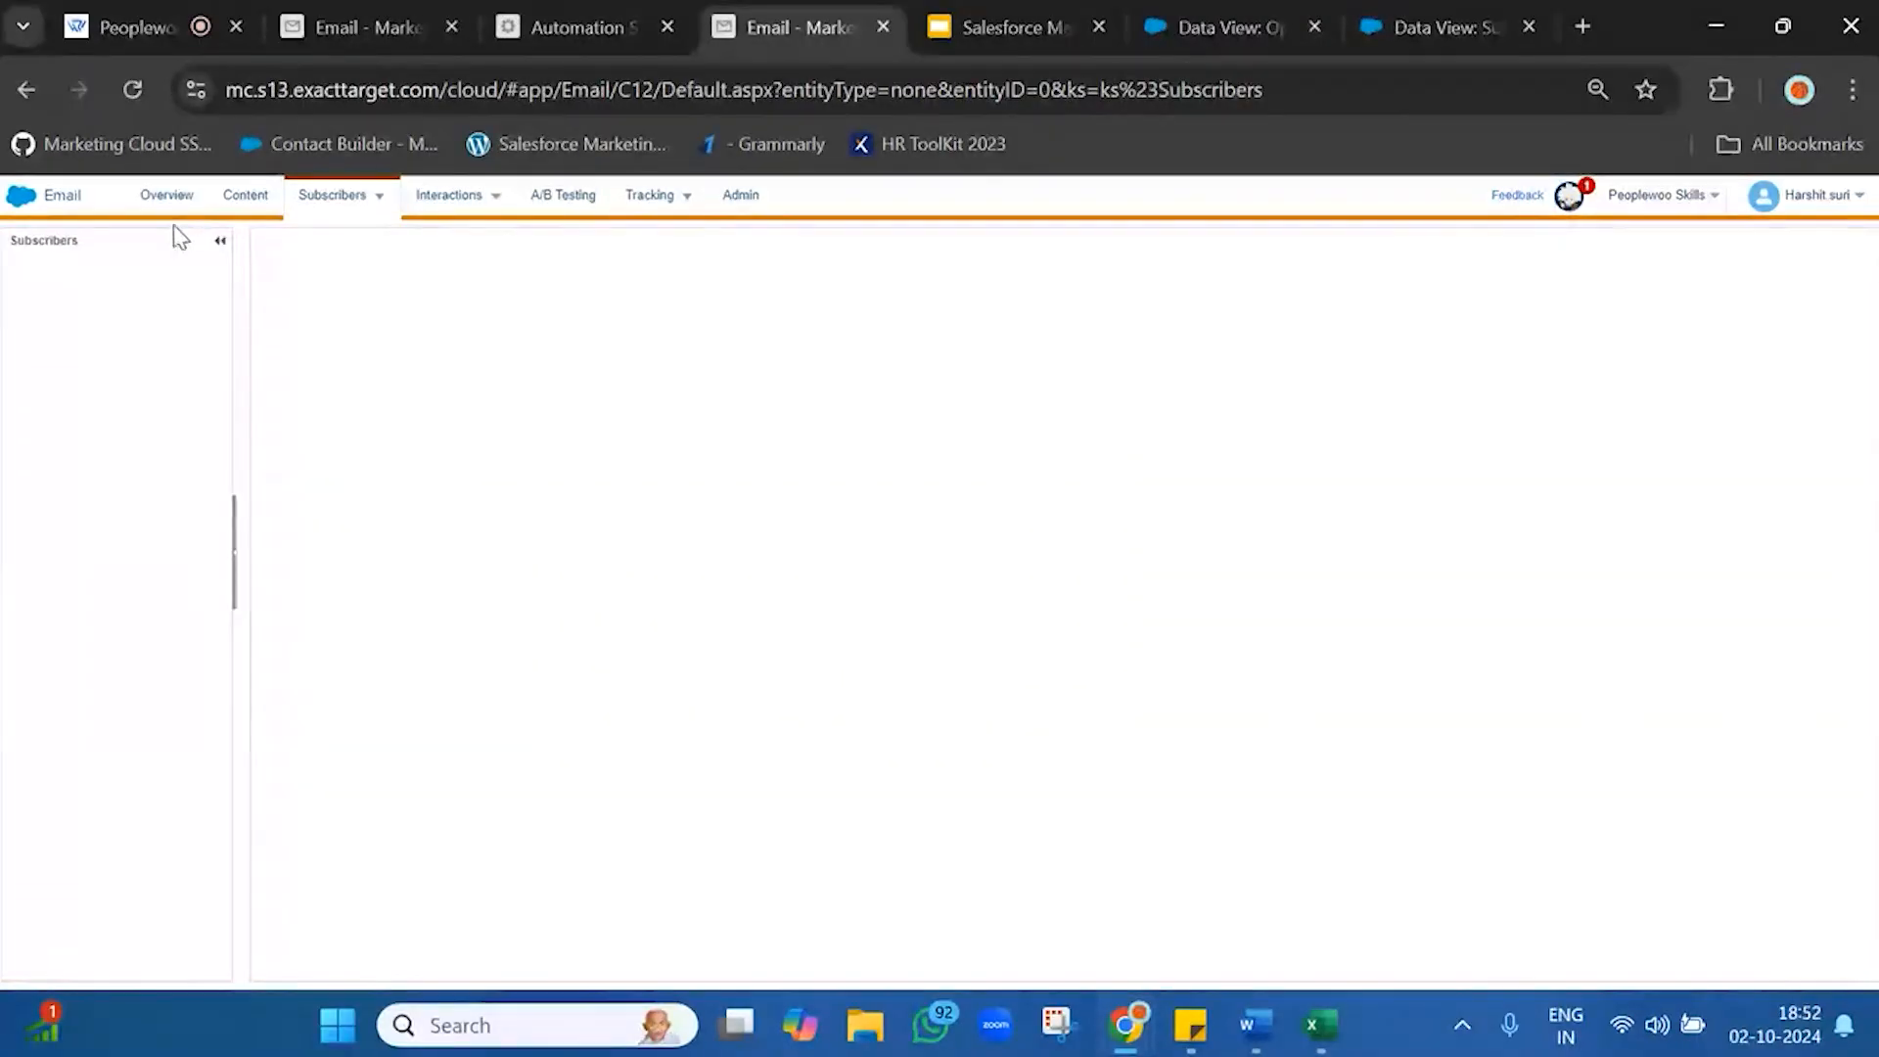
- Search the page for "new" to locate the NewBatch data extension folder and open it
key("ctrl+f")
key("Return")
key("Return")
key("Return")
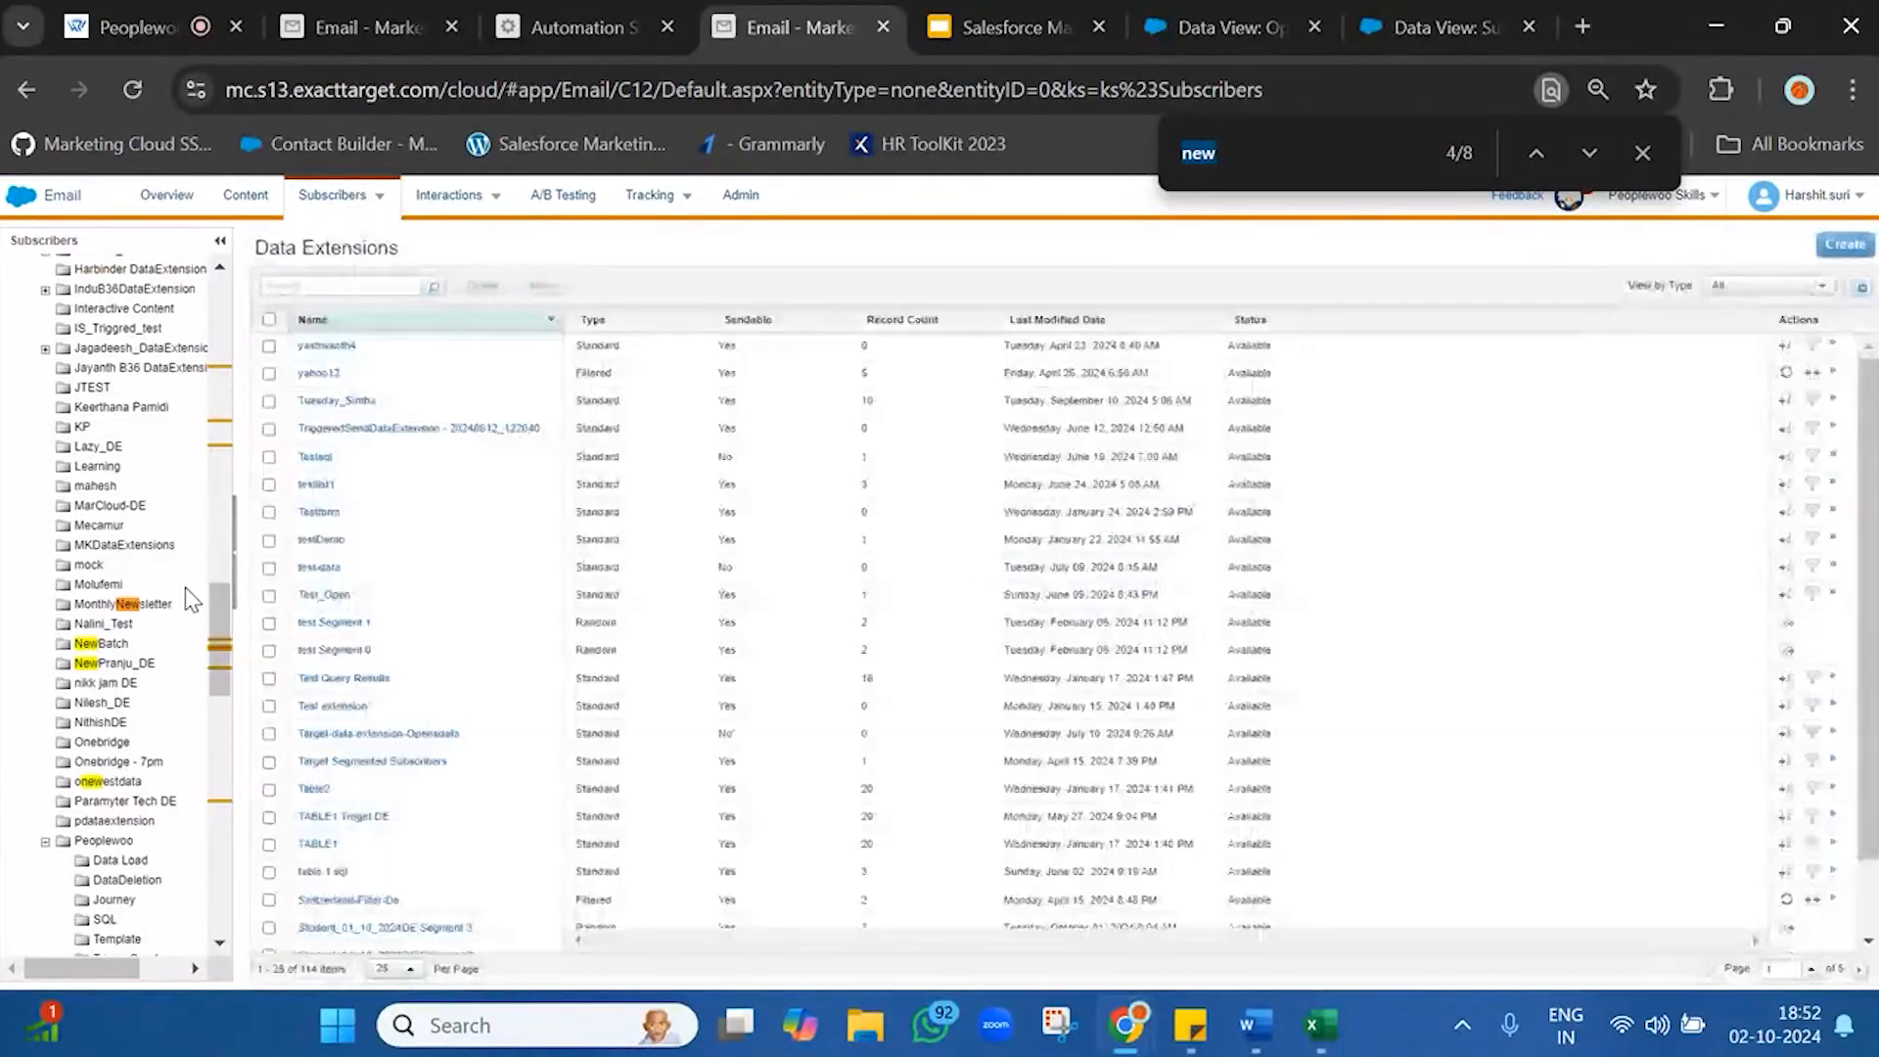
left_click(102, 644)
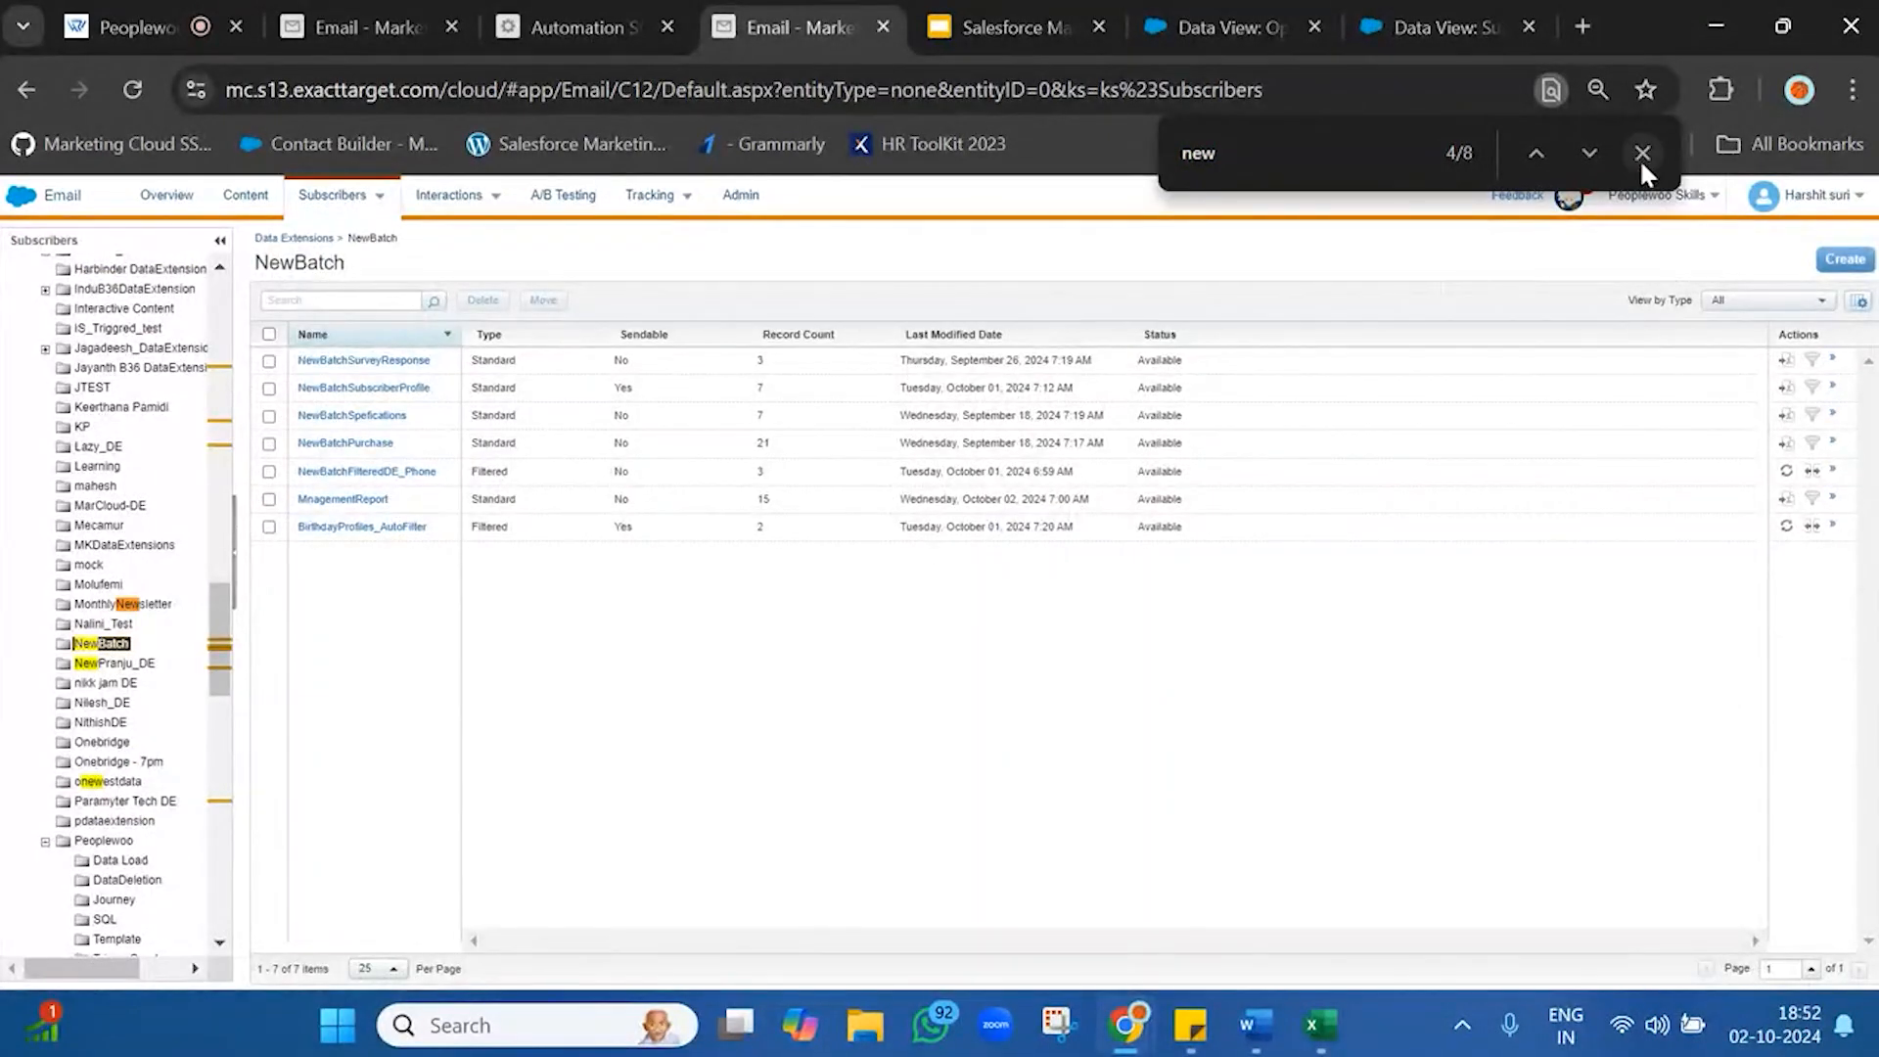
left_click(1643, 154)
- Start a new standard data extension named DataViewsReport in NewBatch and continue to its field definitions, keeping the default retention policy
left_click(1844, 262)
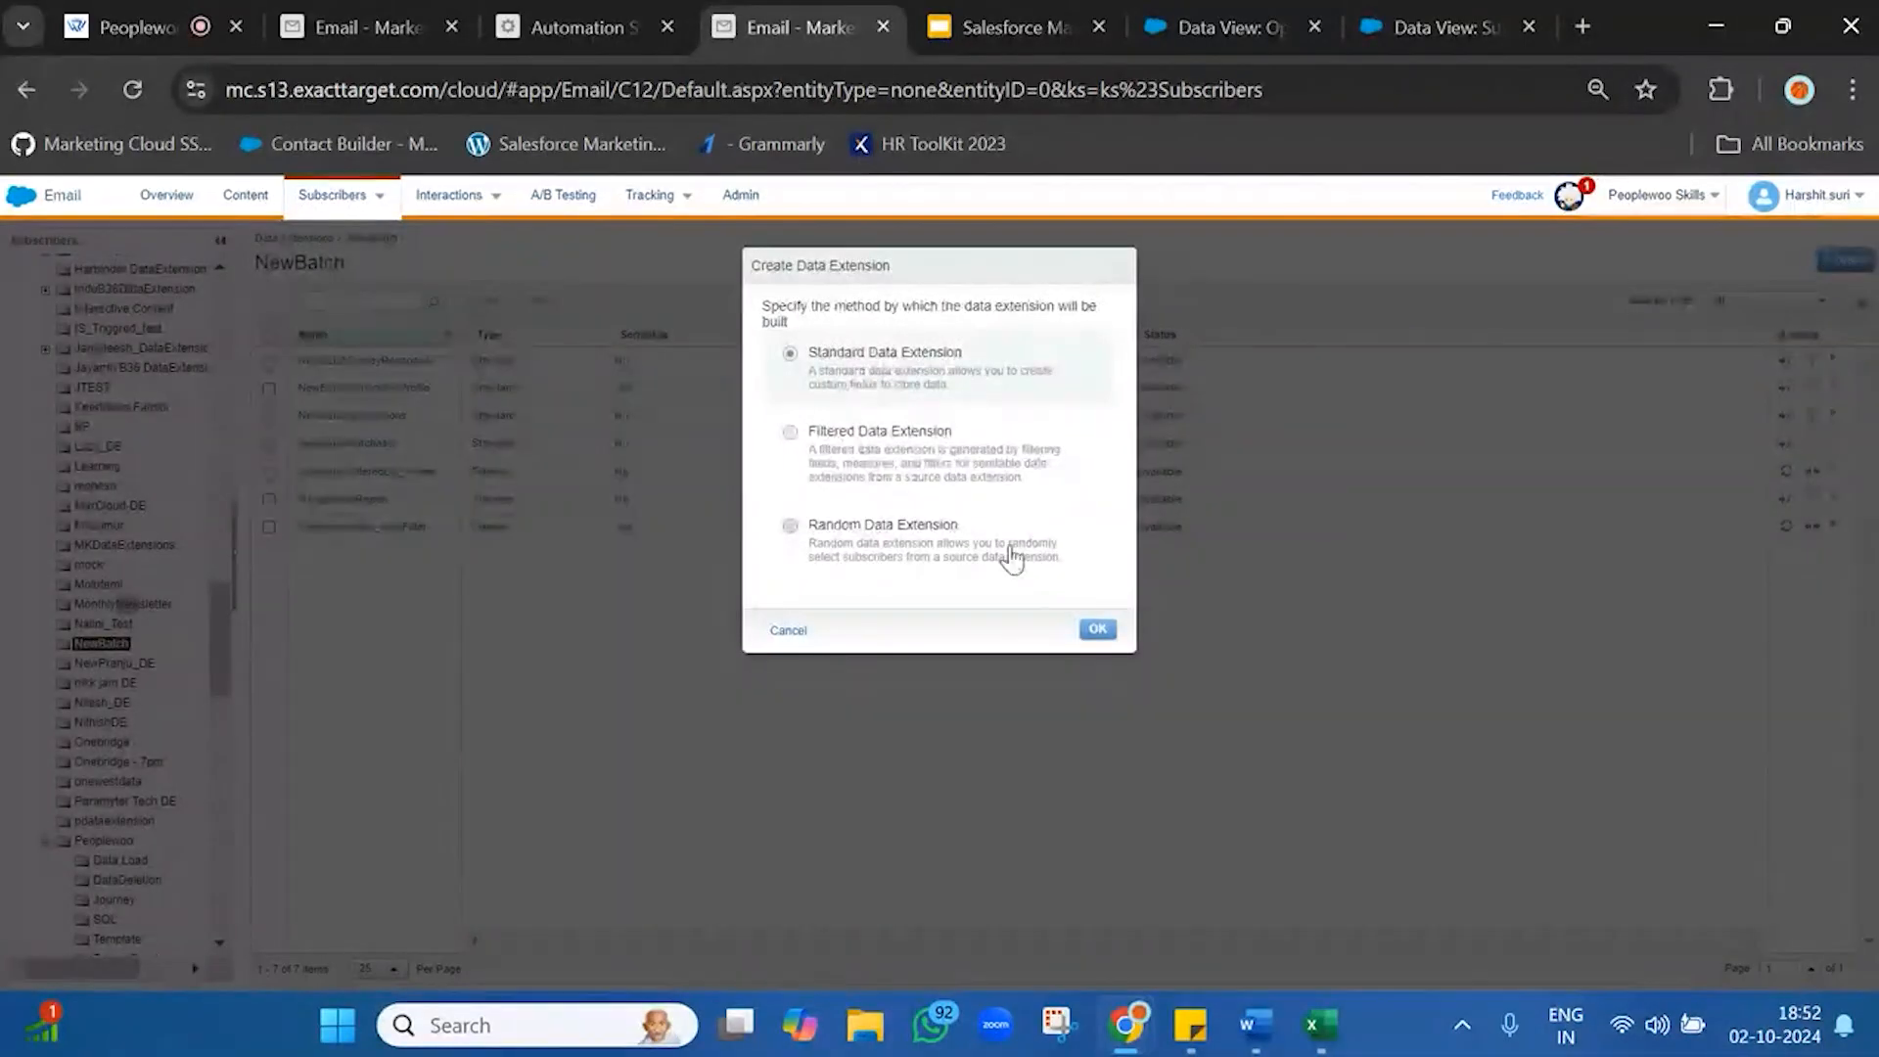
left_click(1098, 634)
left_click(728, 480)
type("DataVie")
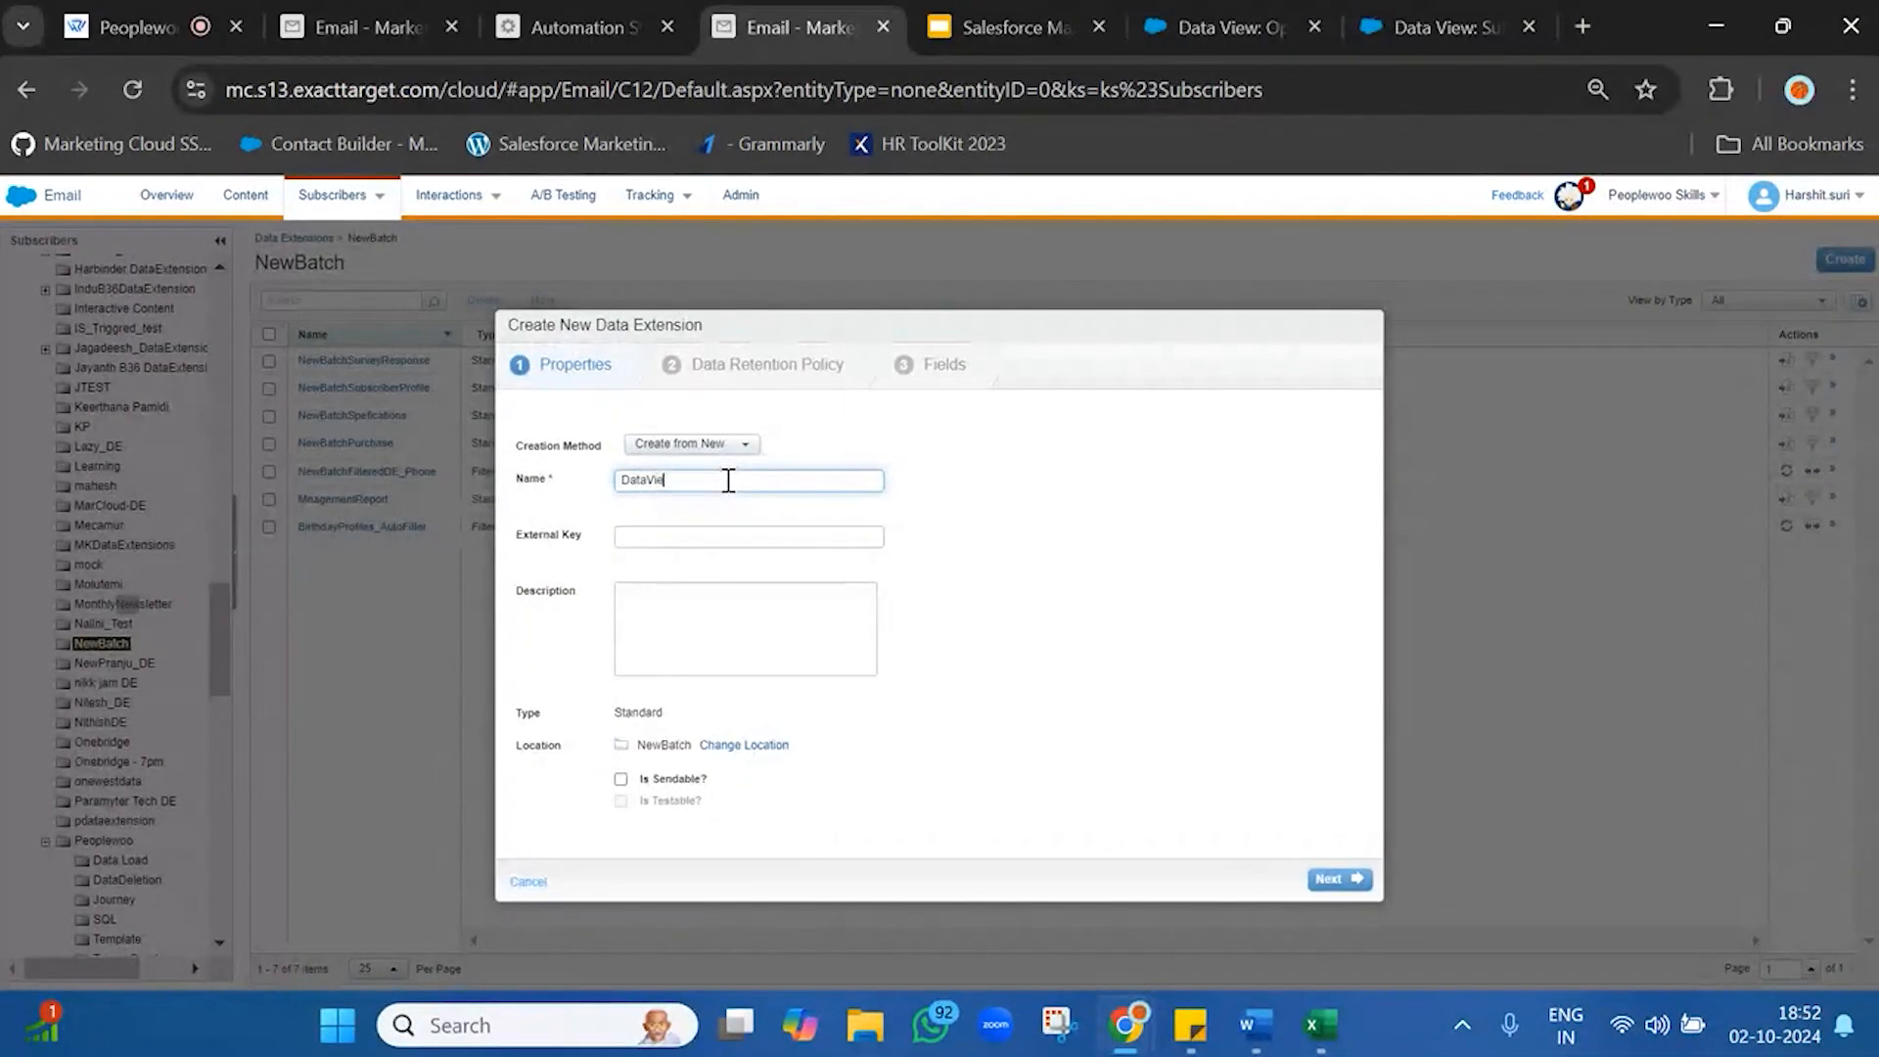
type("wsReport")
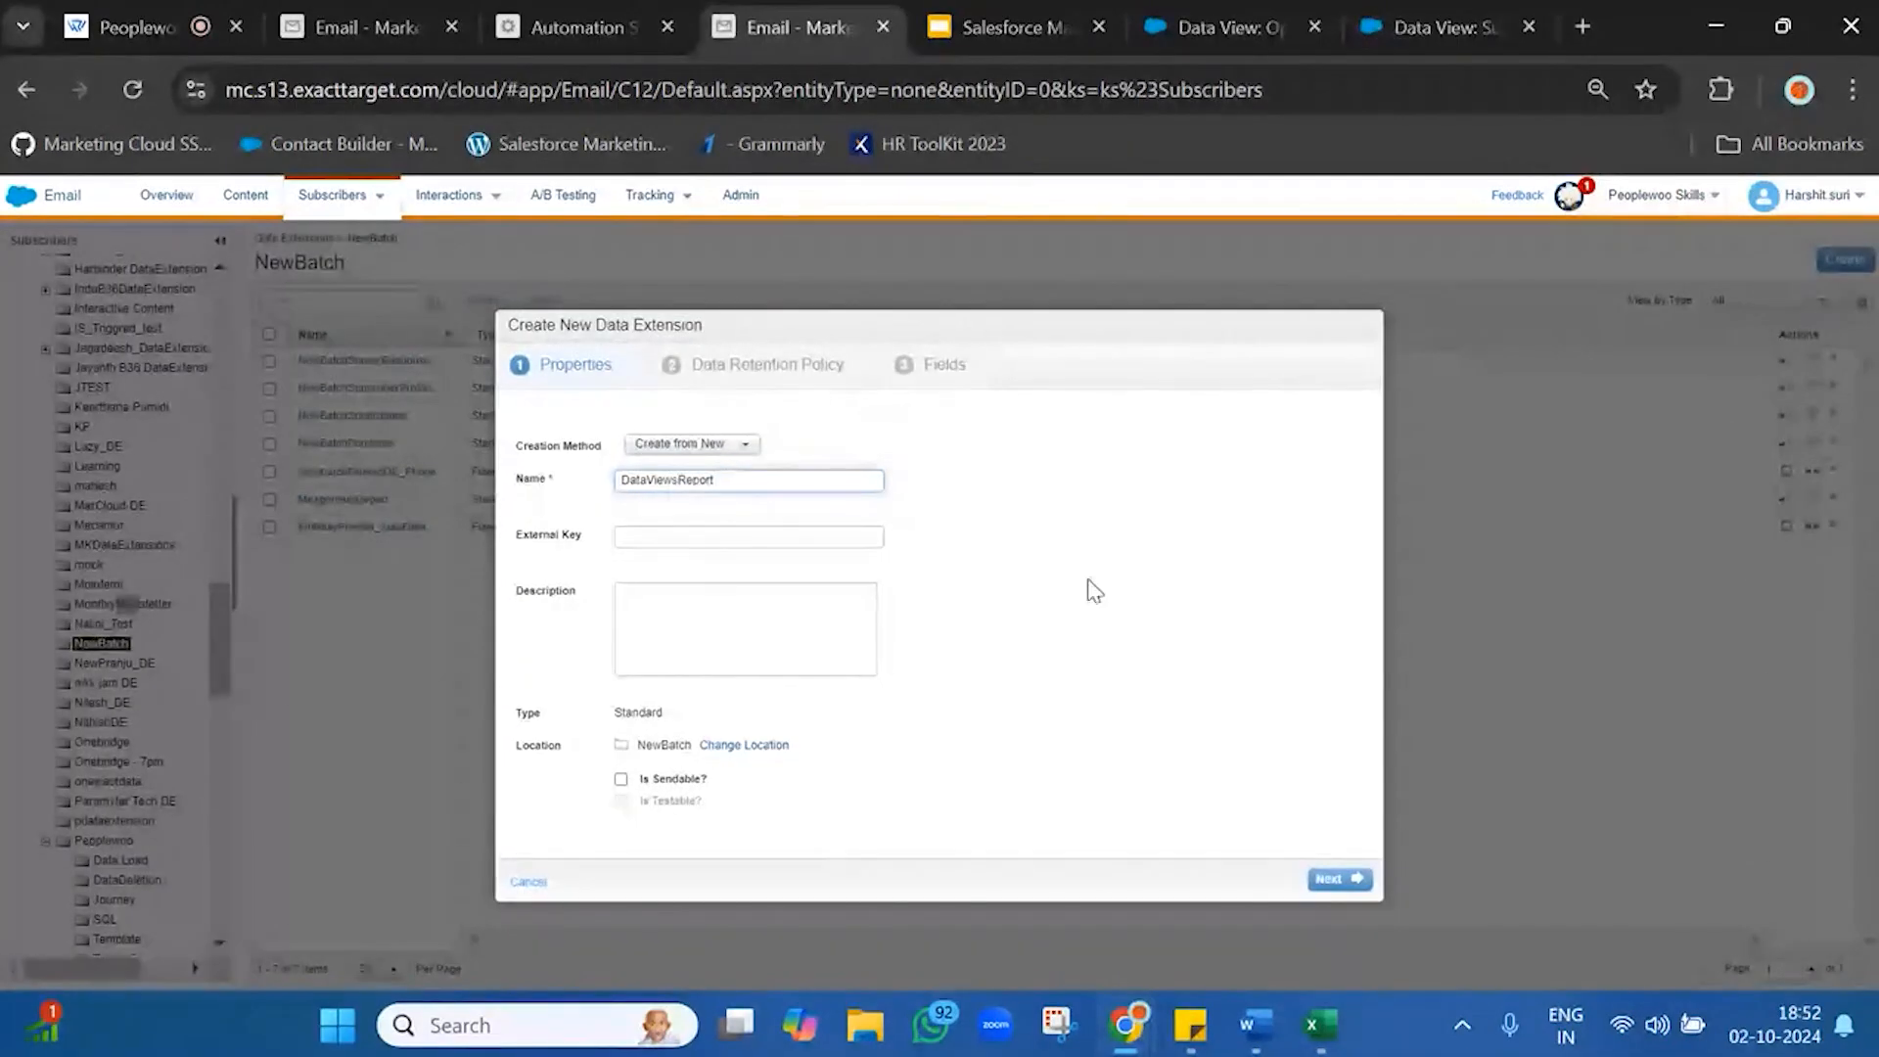
left_click(1351, 880)
left_click(1351, 880)
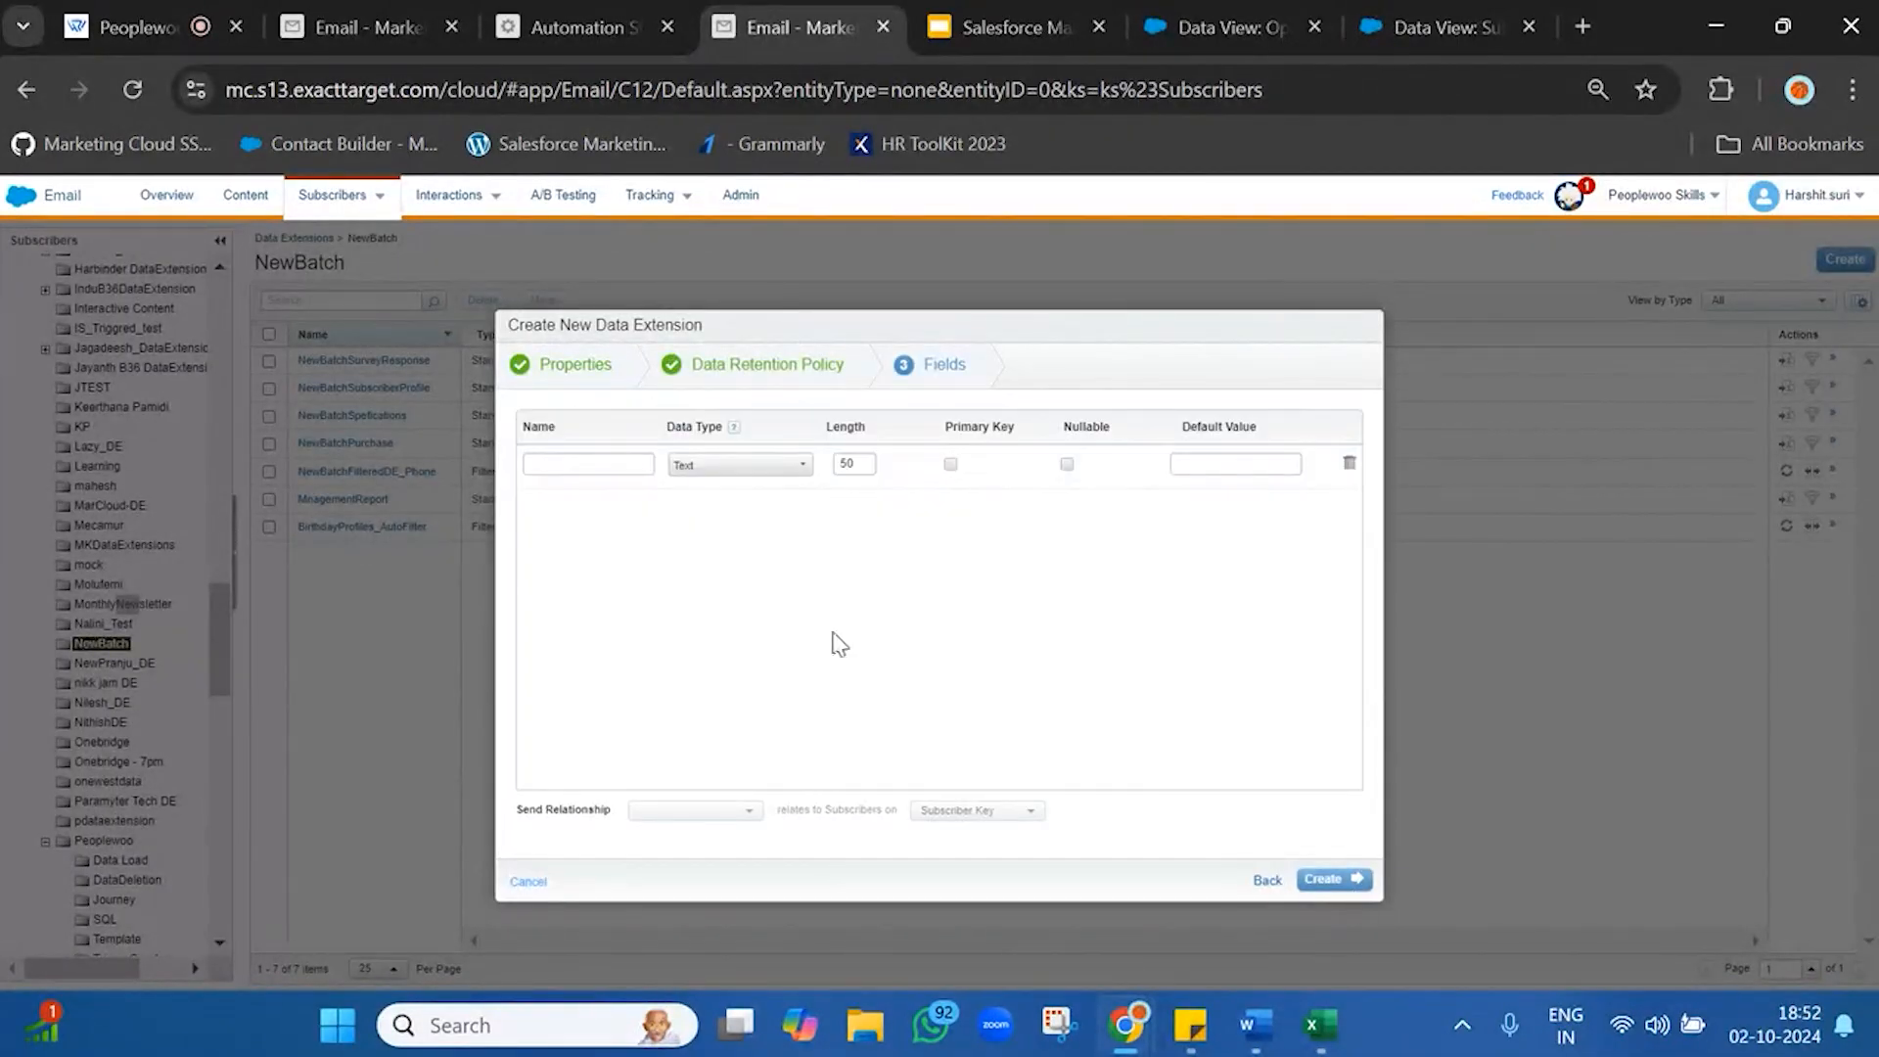
- Add a SubscriberKey text field of length 50, an EmailAddress field with the EmailAddress data type, and a field named EventDate
left_click(601, 466)
type("Subscr")
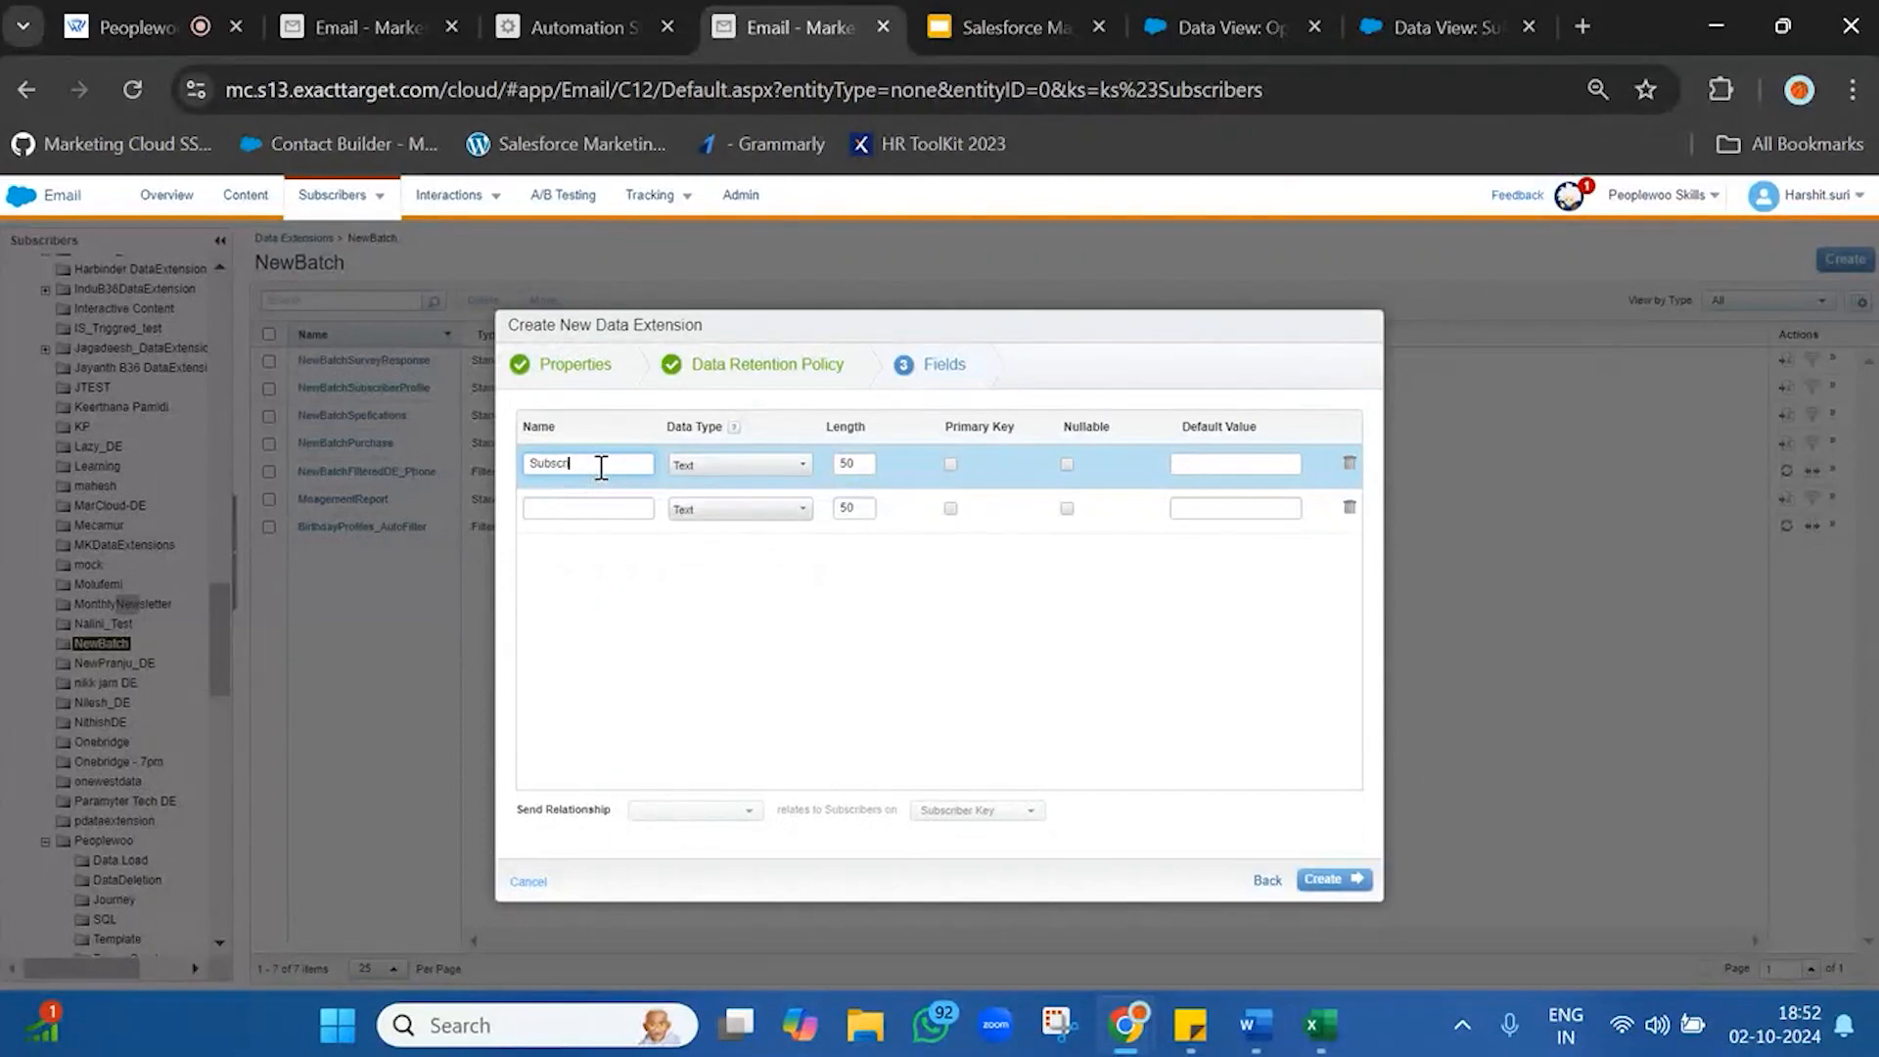
type("iberKeys")
left_click(591, 507)
type("EmailAddress")
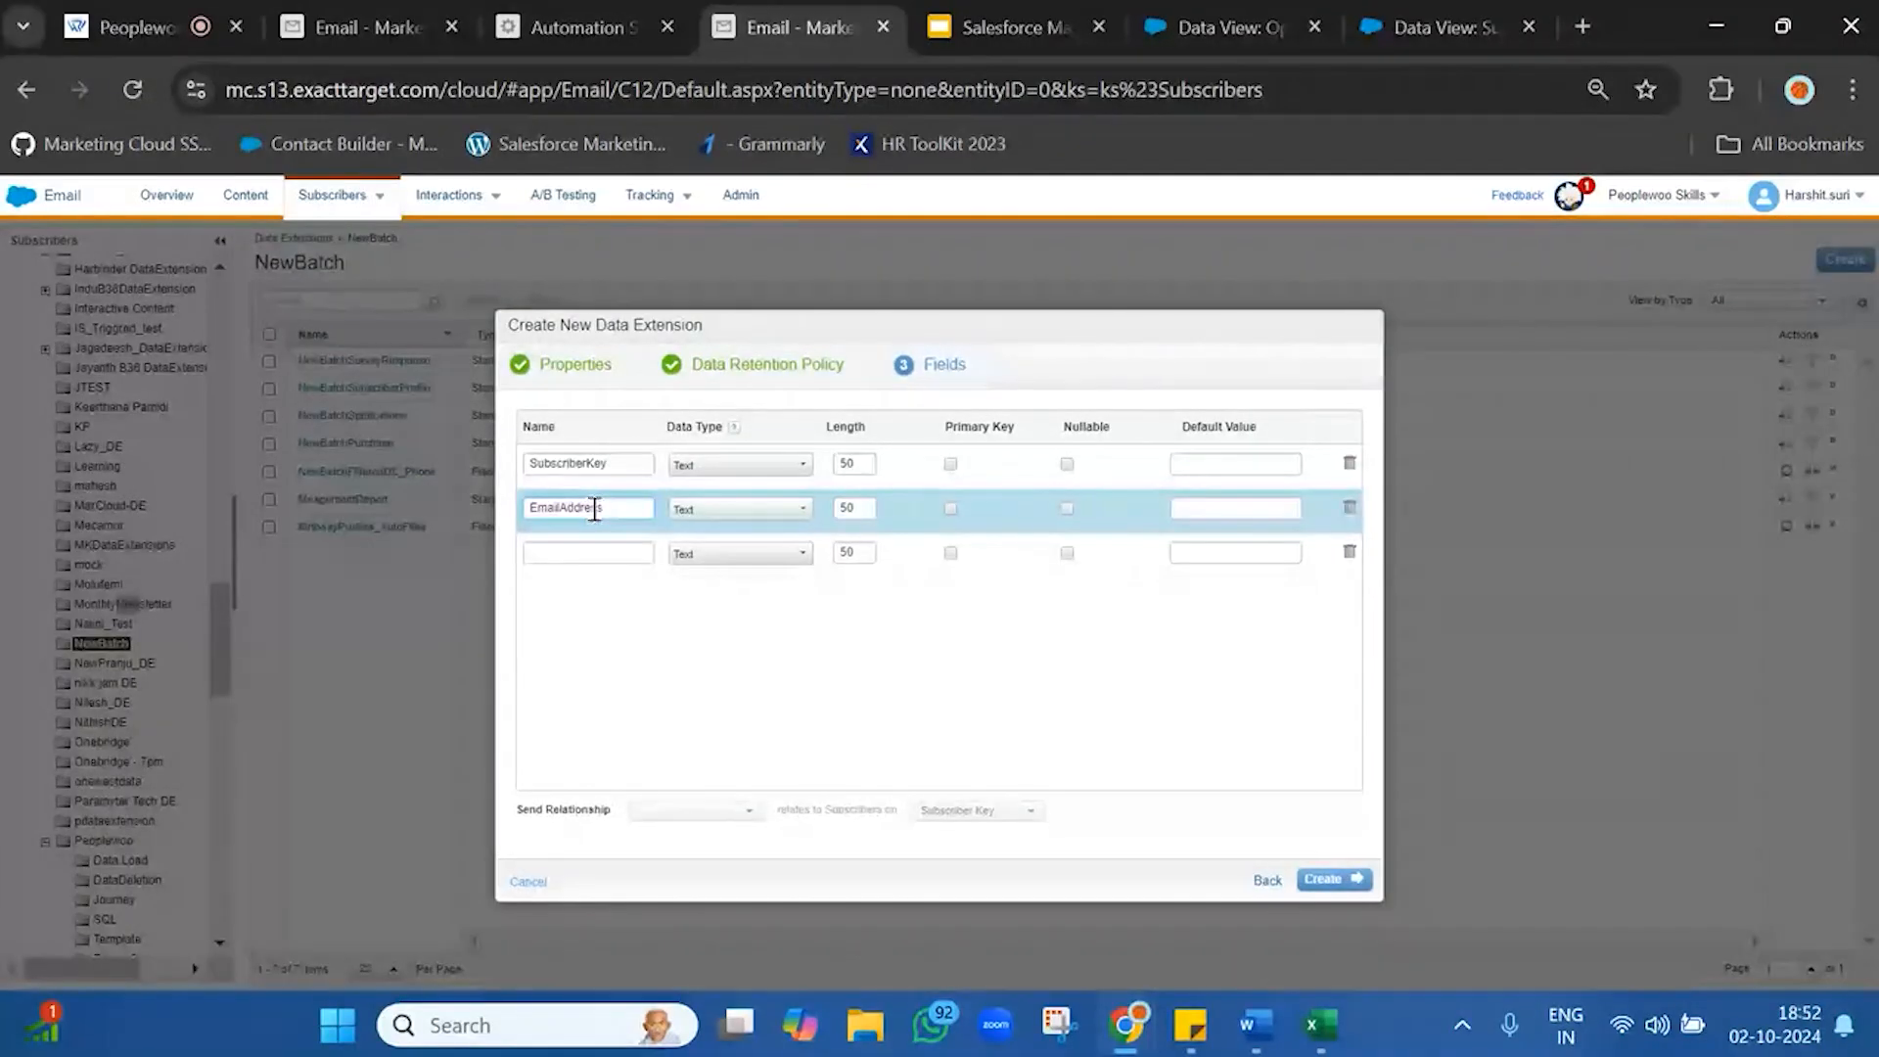
left_click(703, 509)
scroll(701, 563, "down", 2)
left_click(715, 552)
left_click(589, 554)
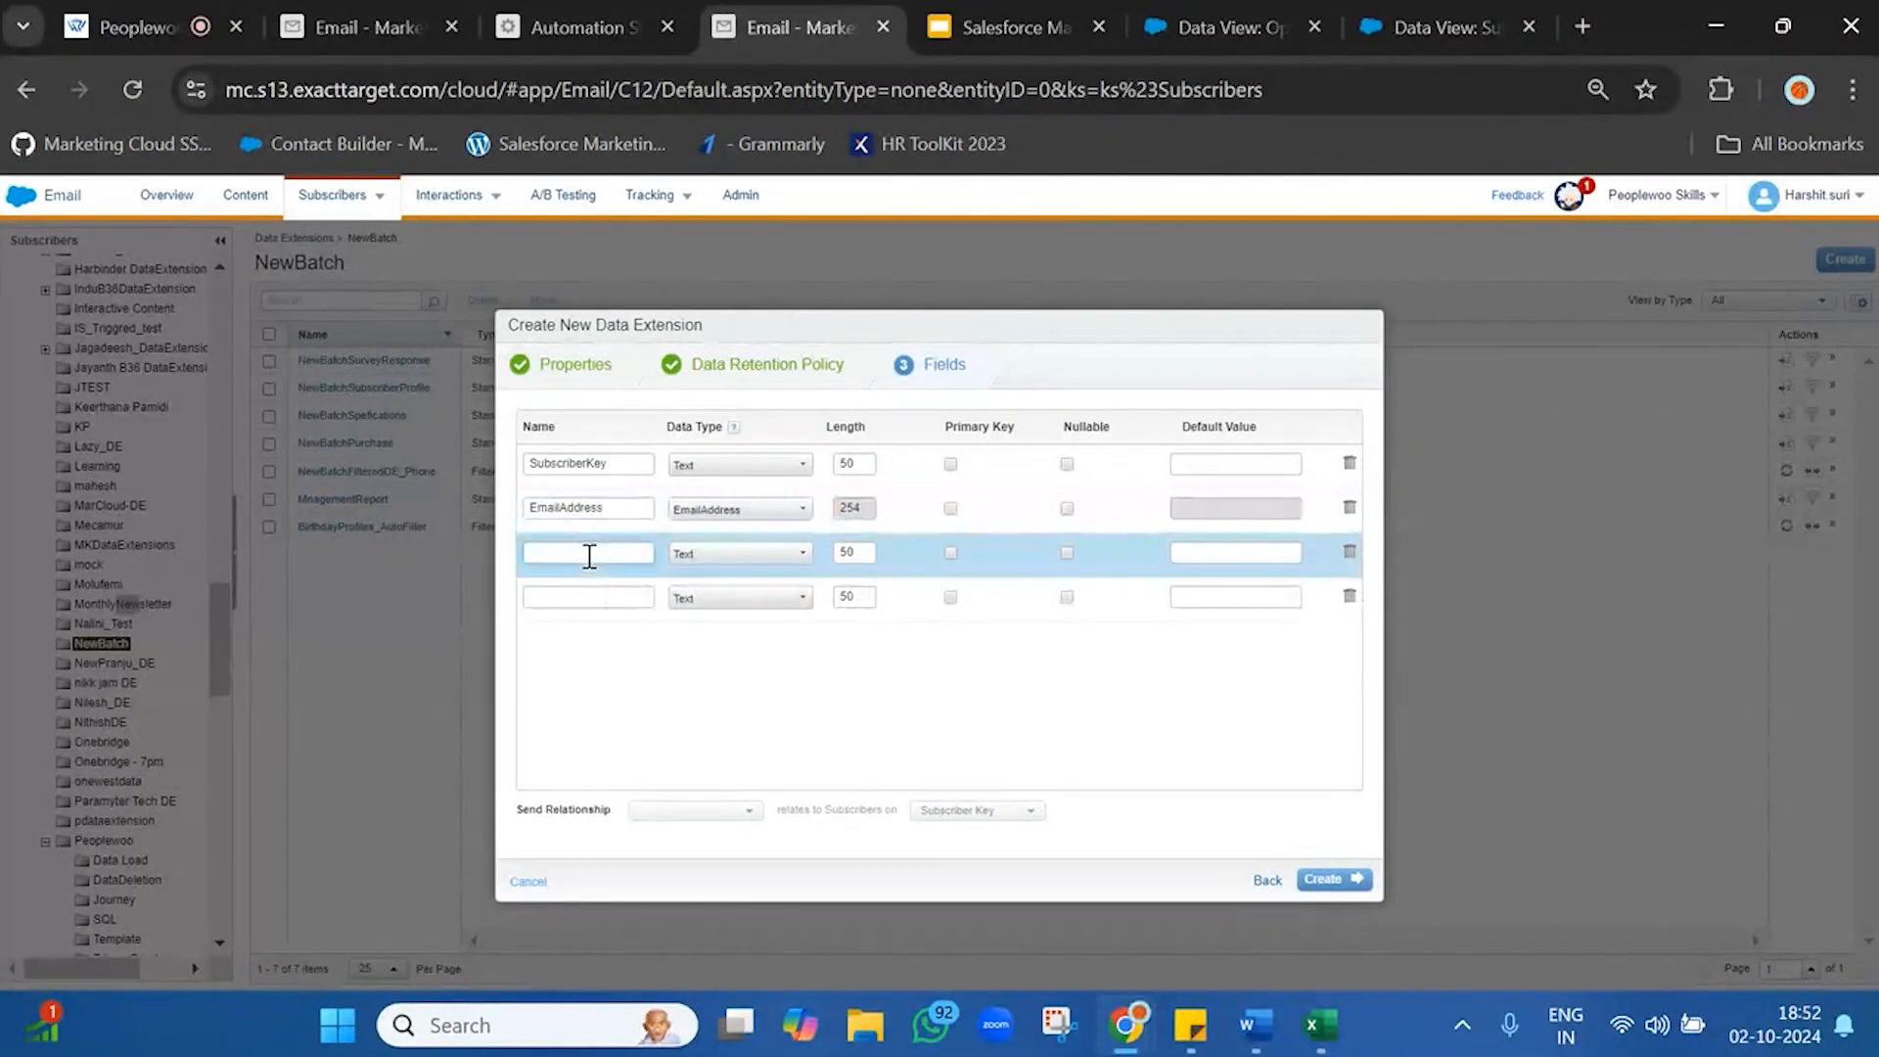
type("EventDate")
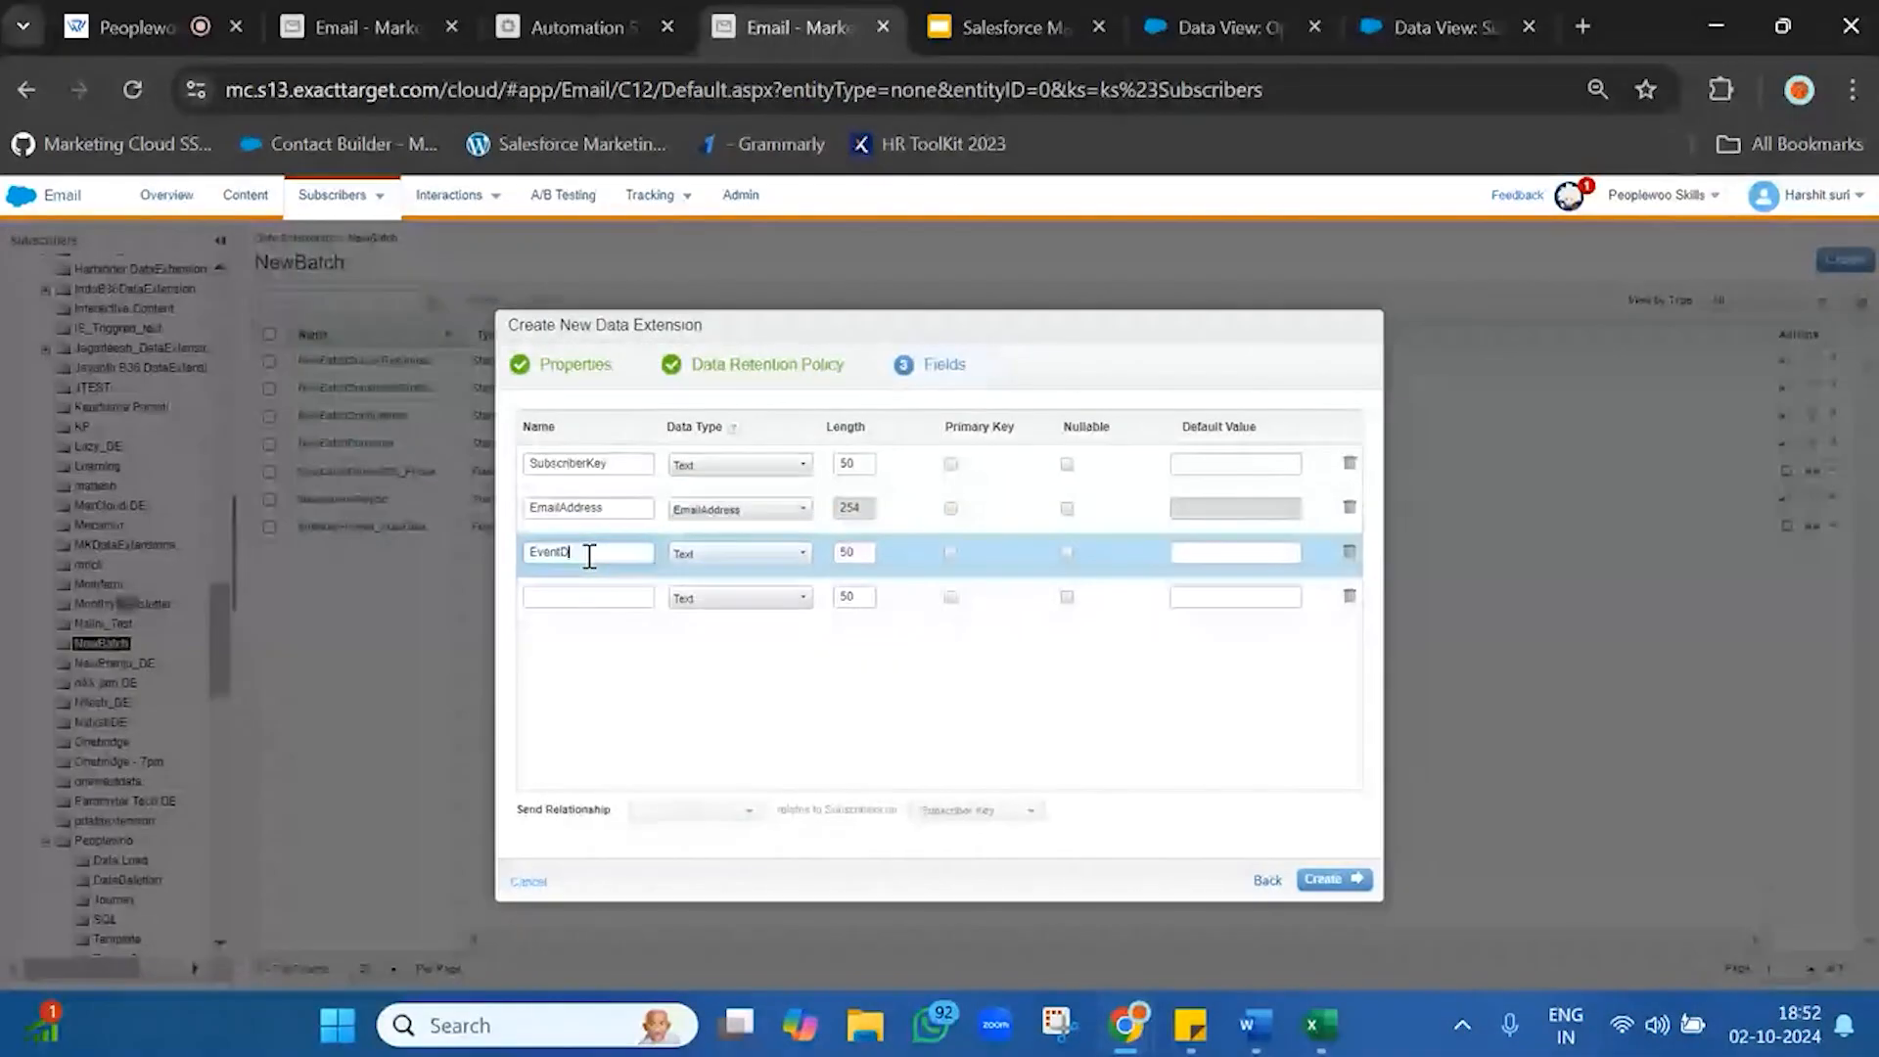
- Check the Report 2 attribute-to-data-view mapping in the sticky note, then look through the columns in the Subscribers data view documentation
mouse_move(1190, 1025)
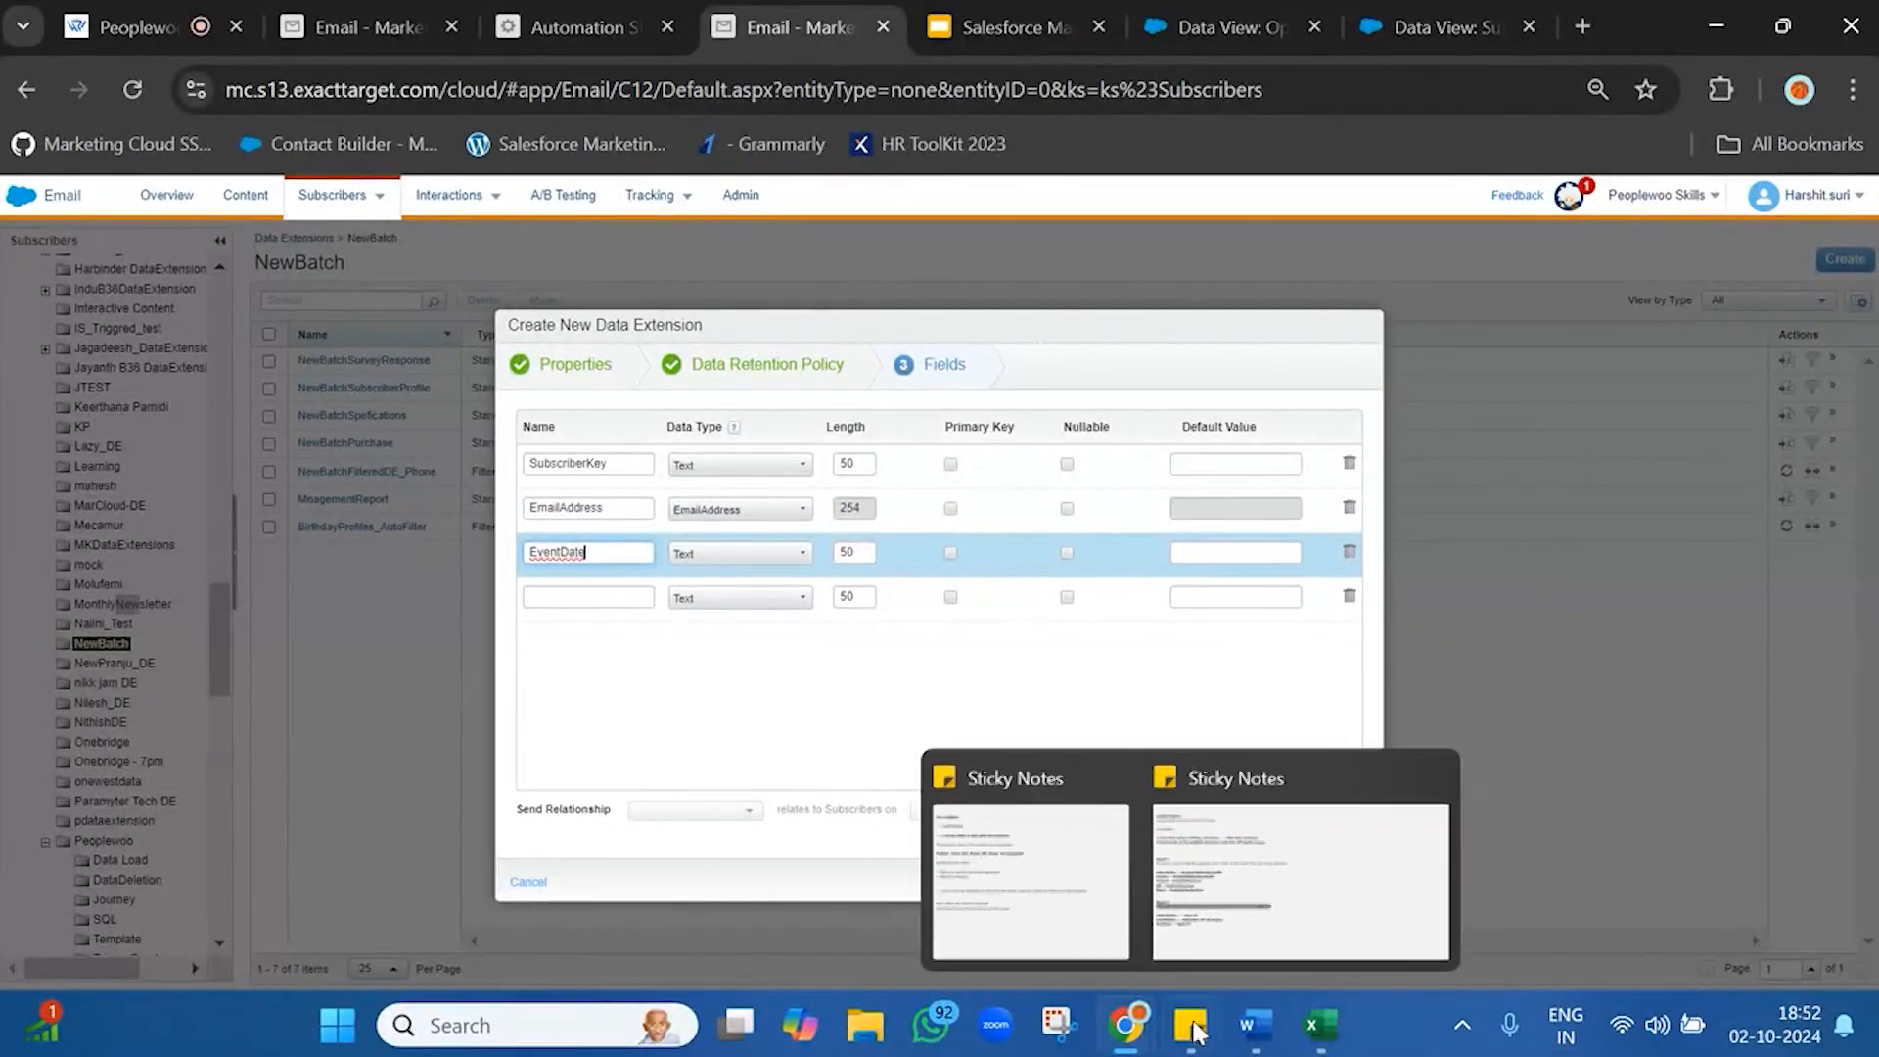
left_click(1268, 912)
mouse_move(1123, 1018)
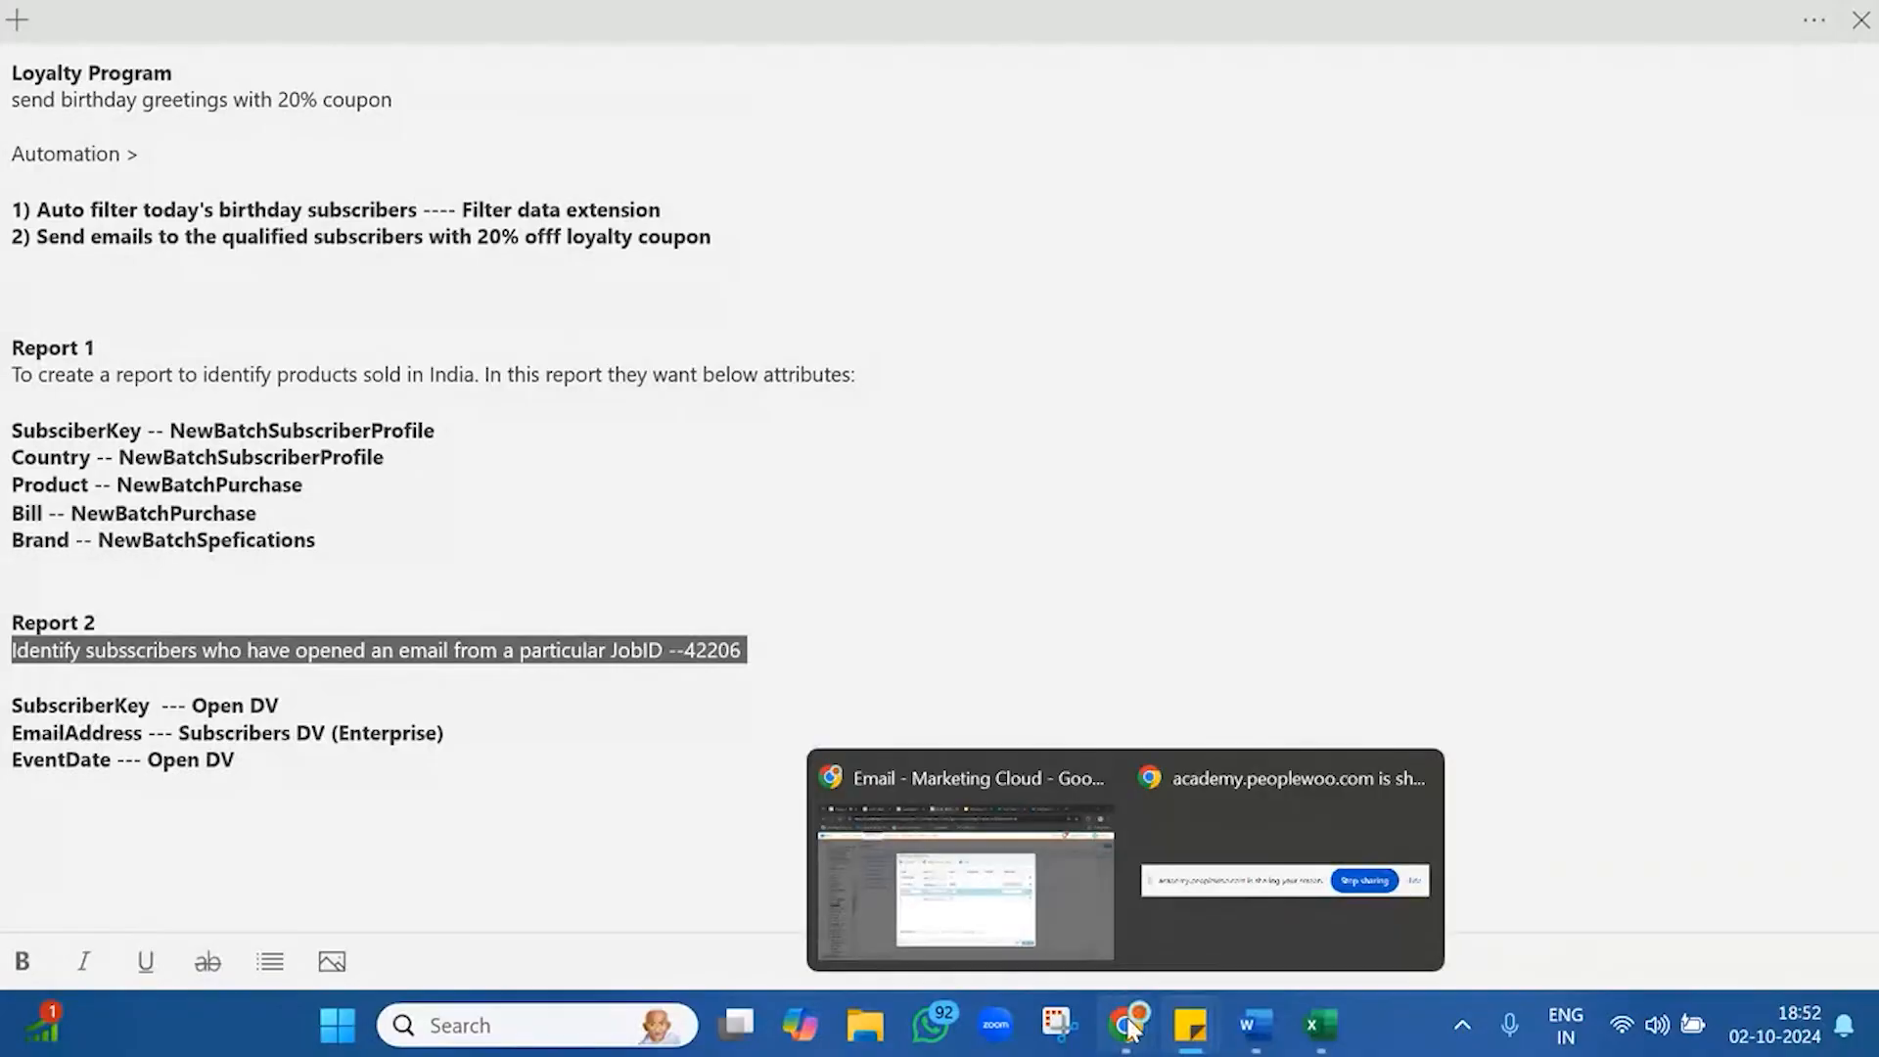
left_click(1033, 958)
left_click(1437, 27)
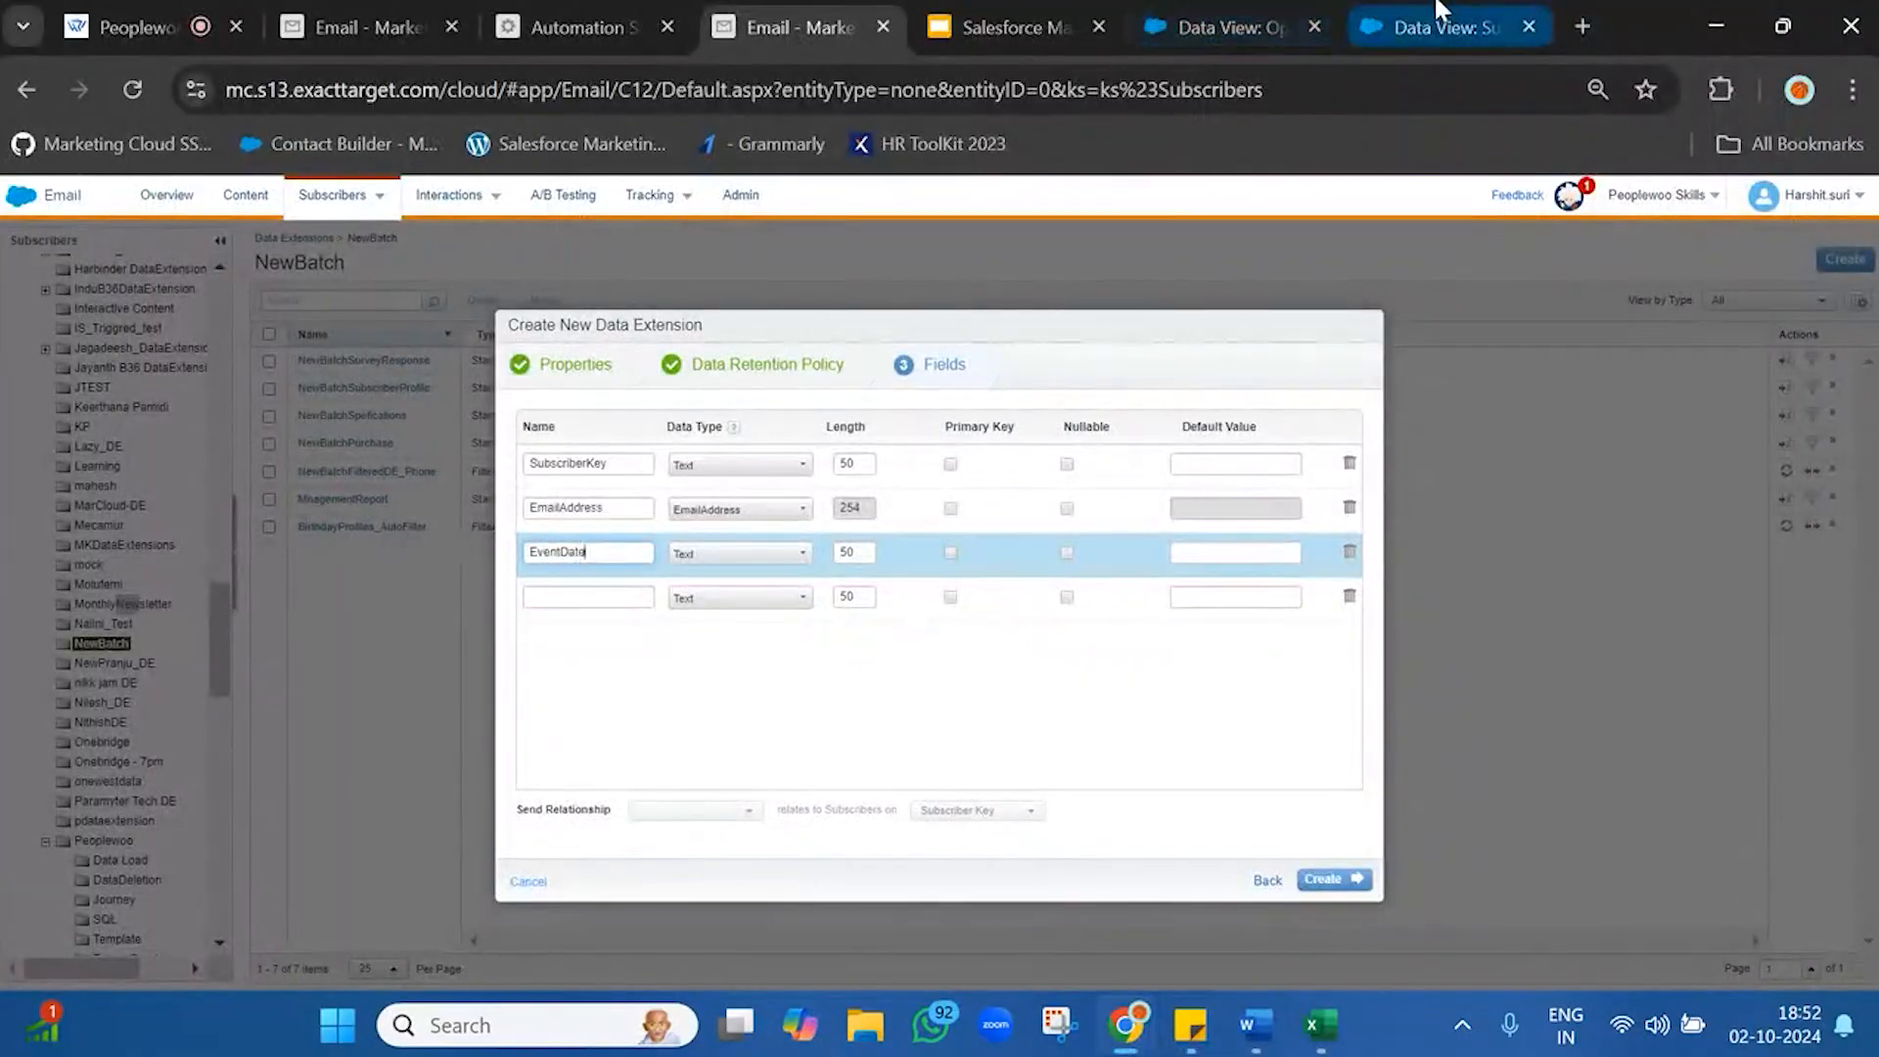
scroll(989, 703, "down", 10)
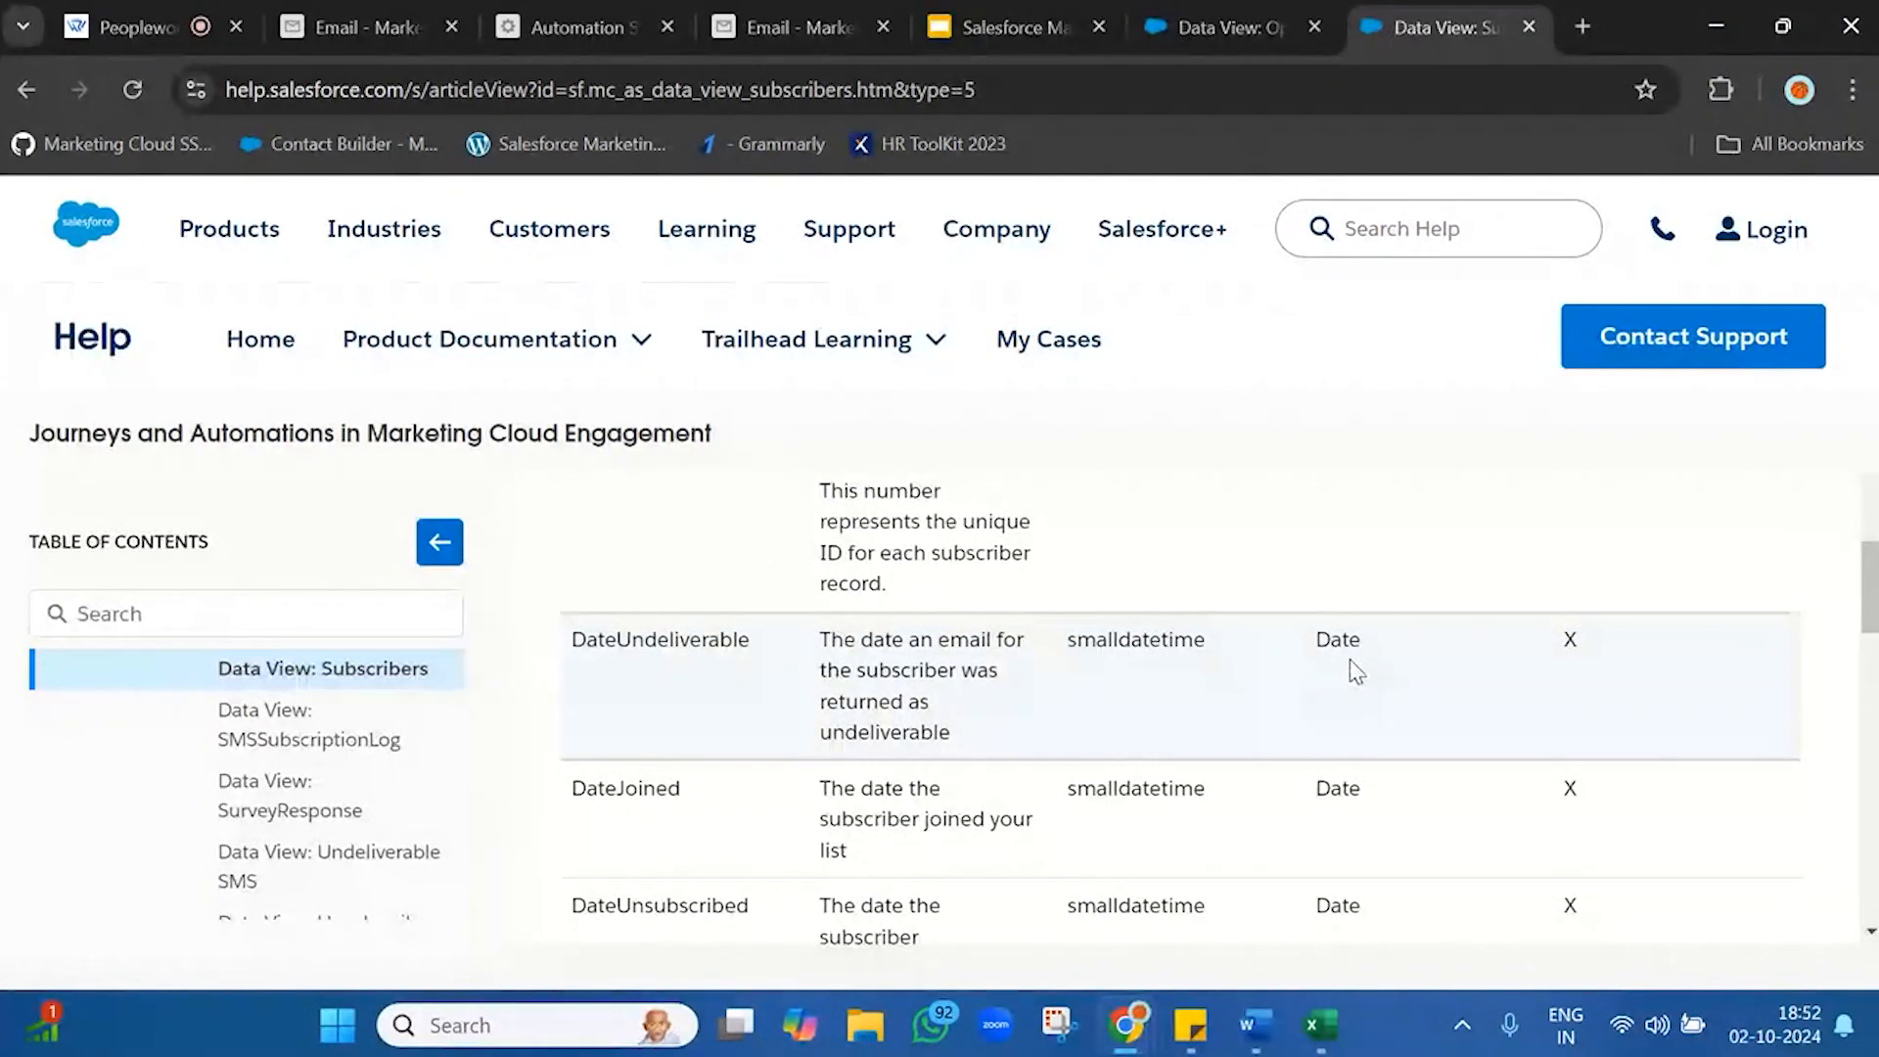
scroll(1351, 665, "up", 10)
scroll(1351, 668, "down", 10)
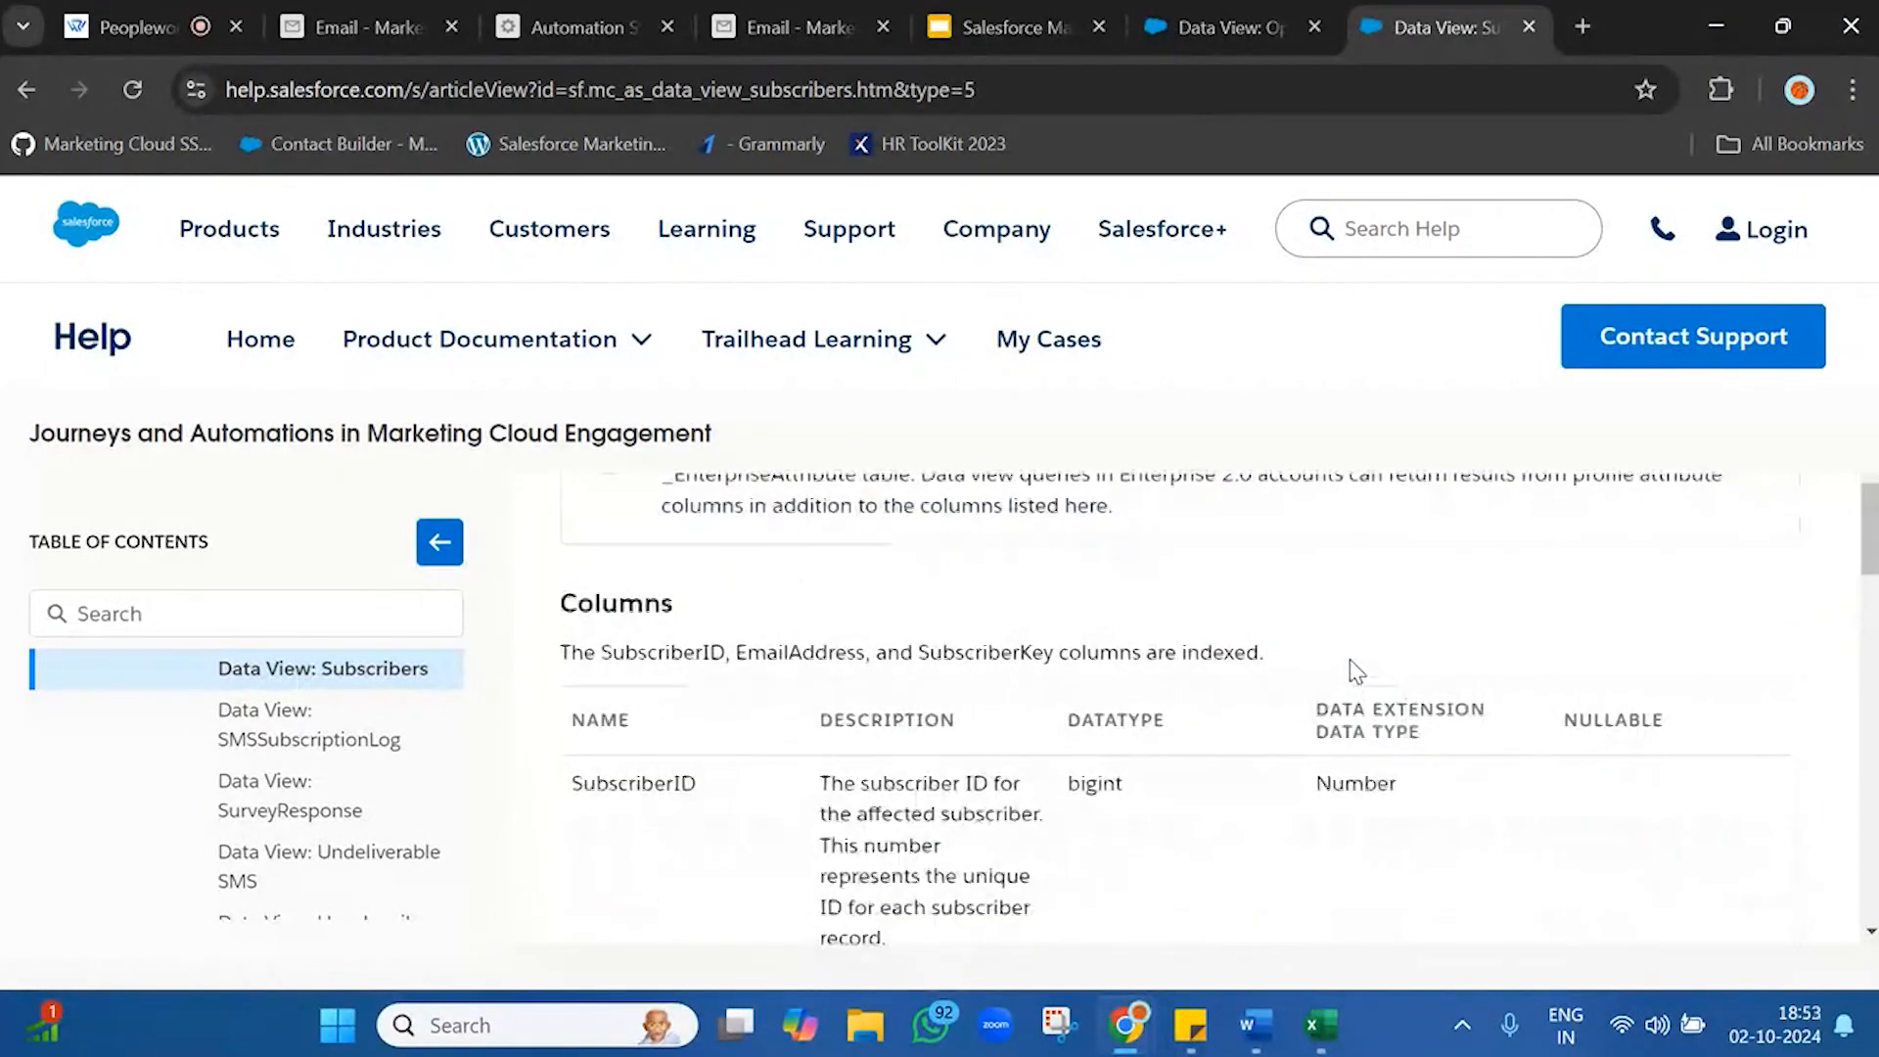
- Look up the data extension data type of SubscriberKey in the Open data view documentation
left_click(1216, 10)
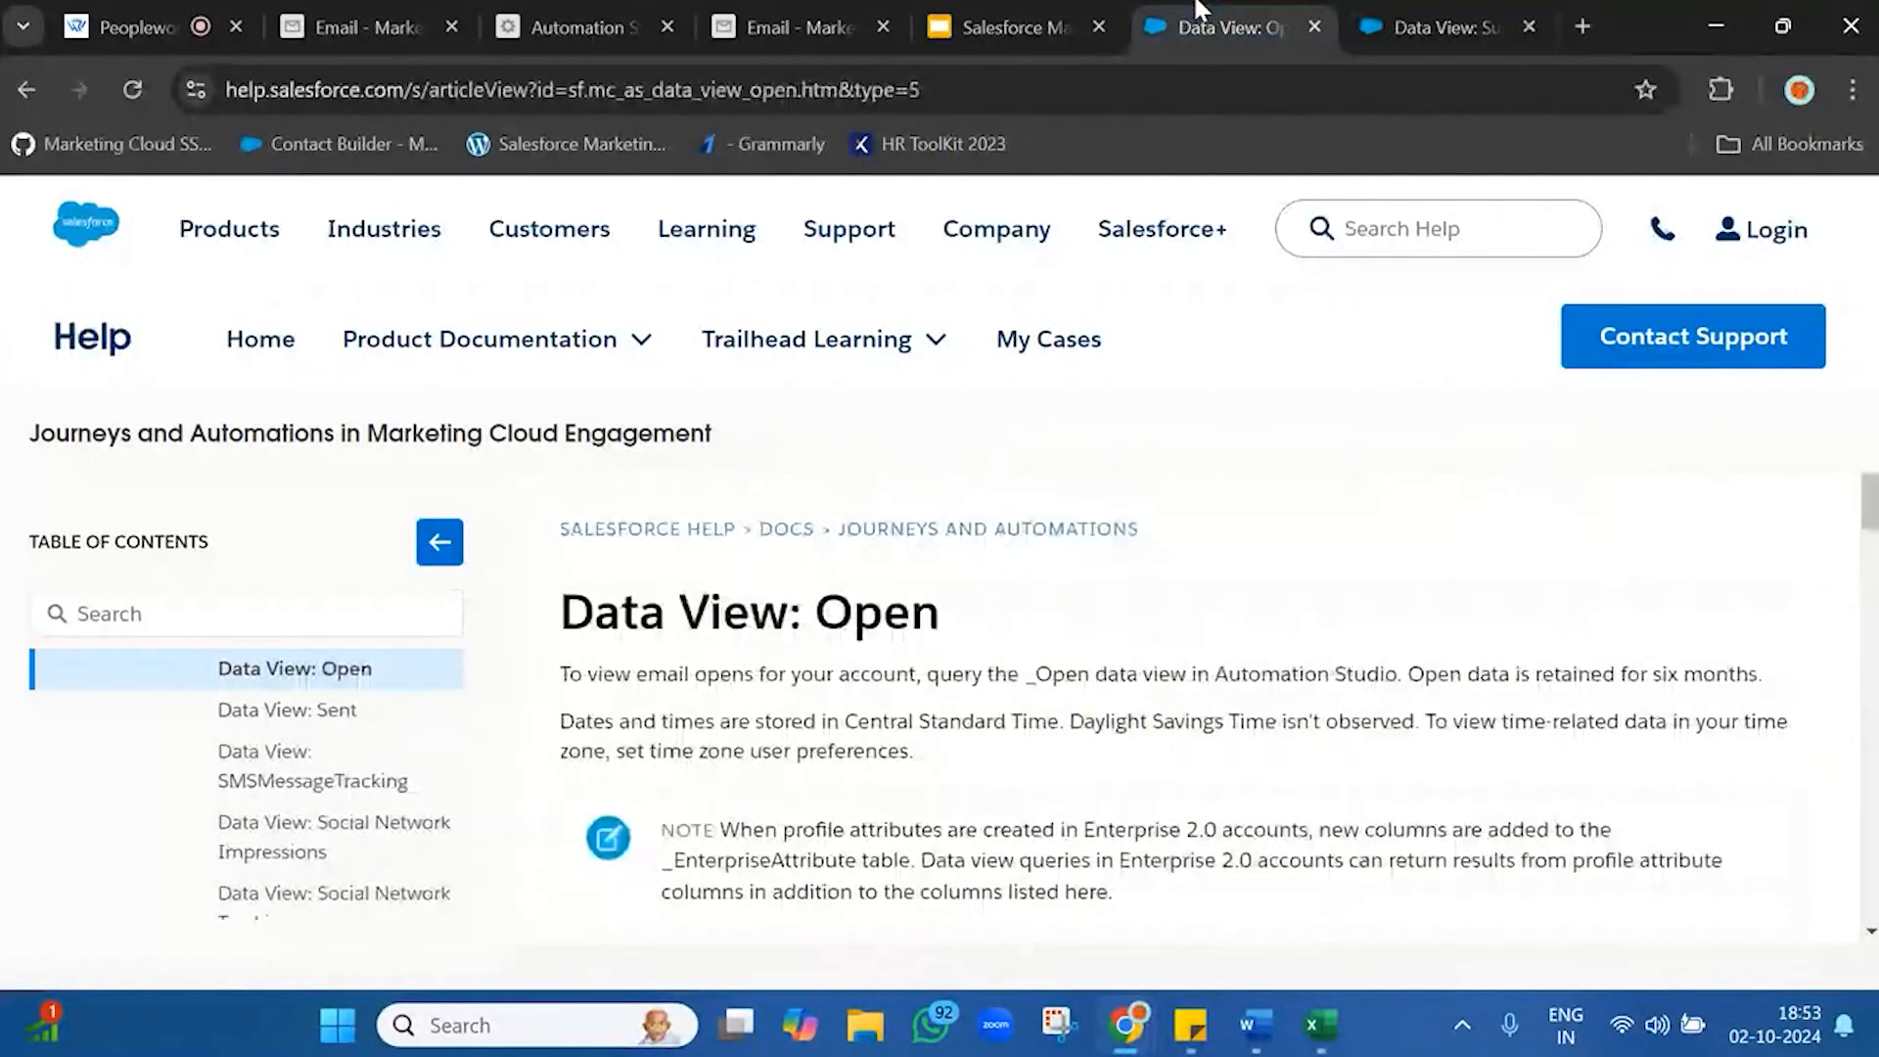
mouse_move(736, 664)
scroll(643, 809, "down", 10)
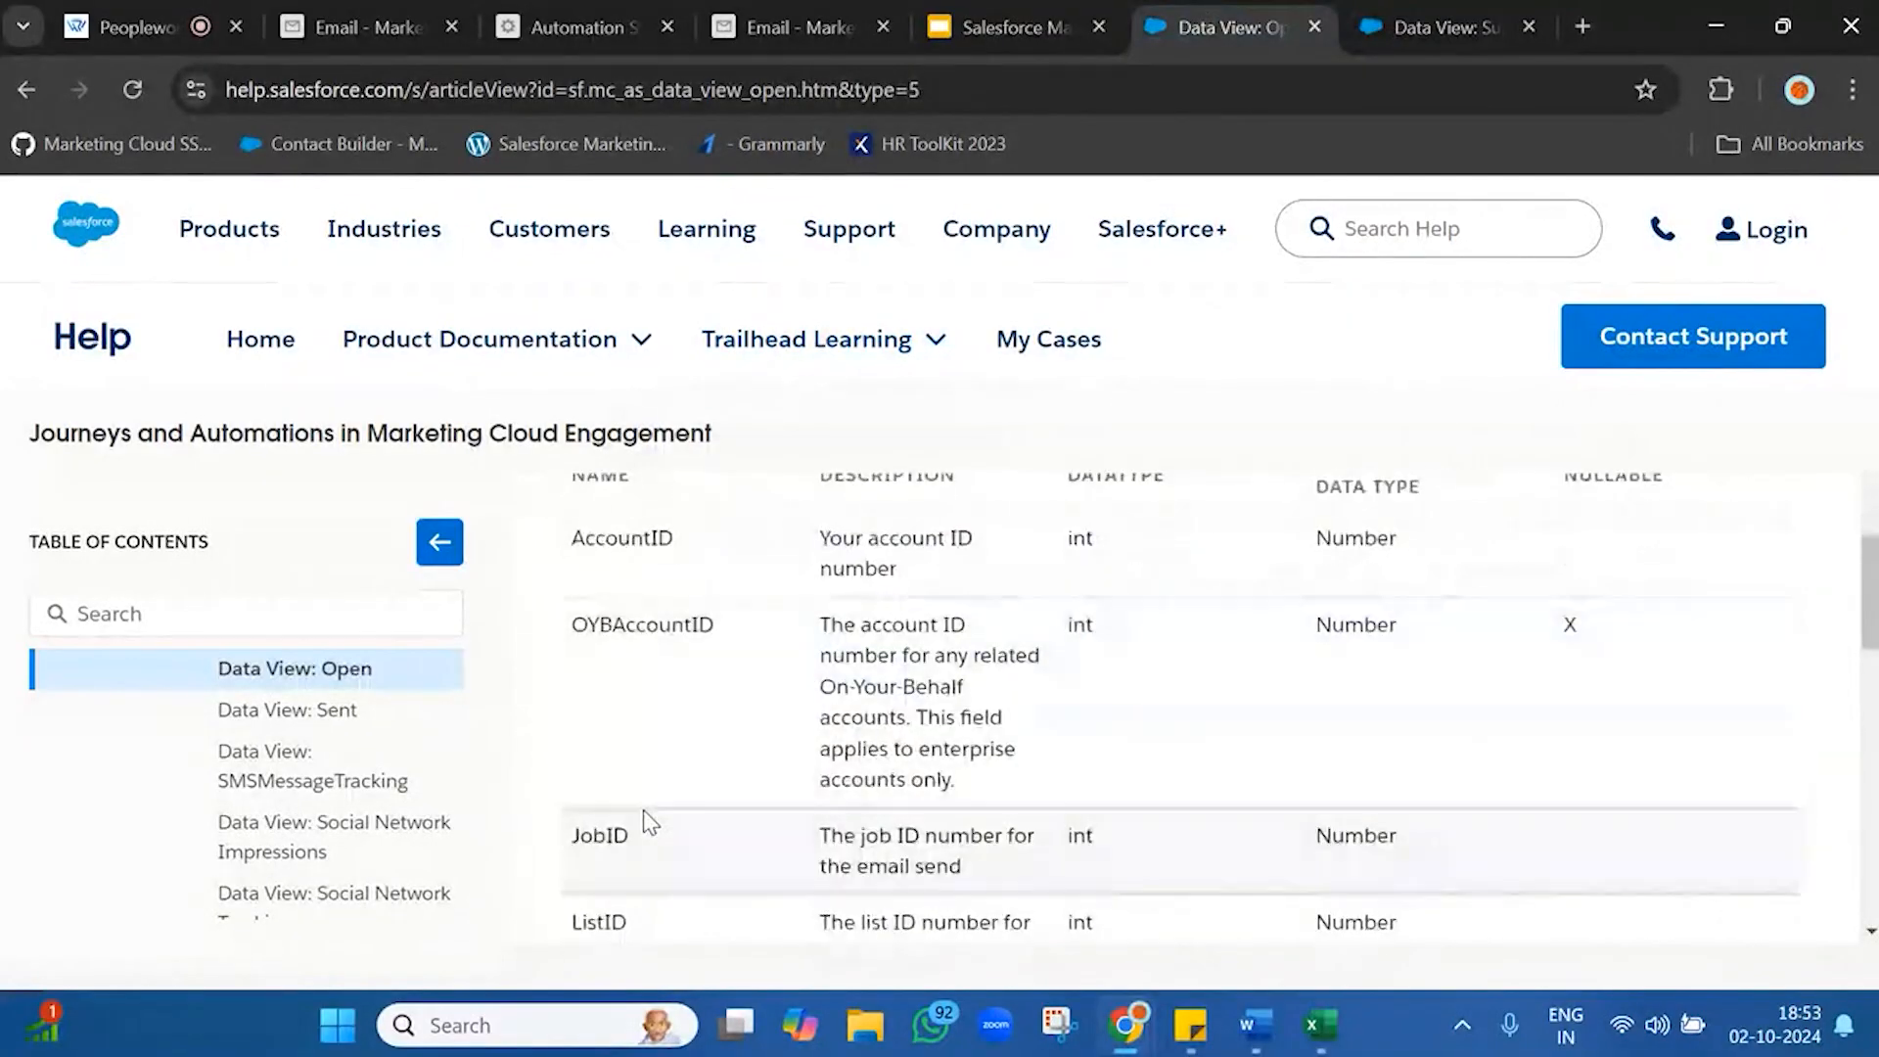
scroll(671, 783, "down", 3)
scroll(672, 783, "down", 4)
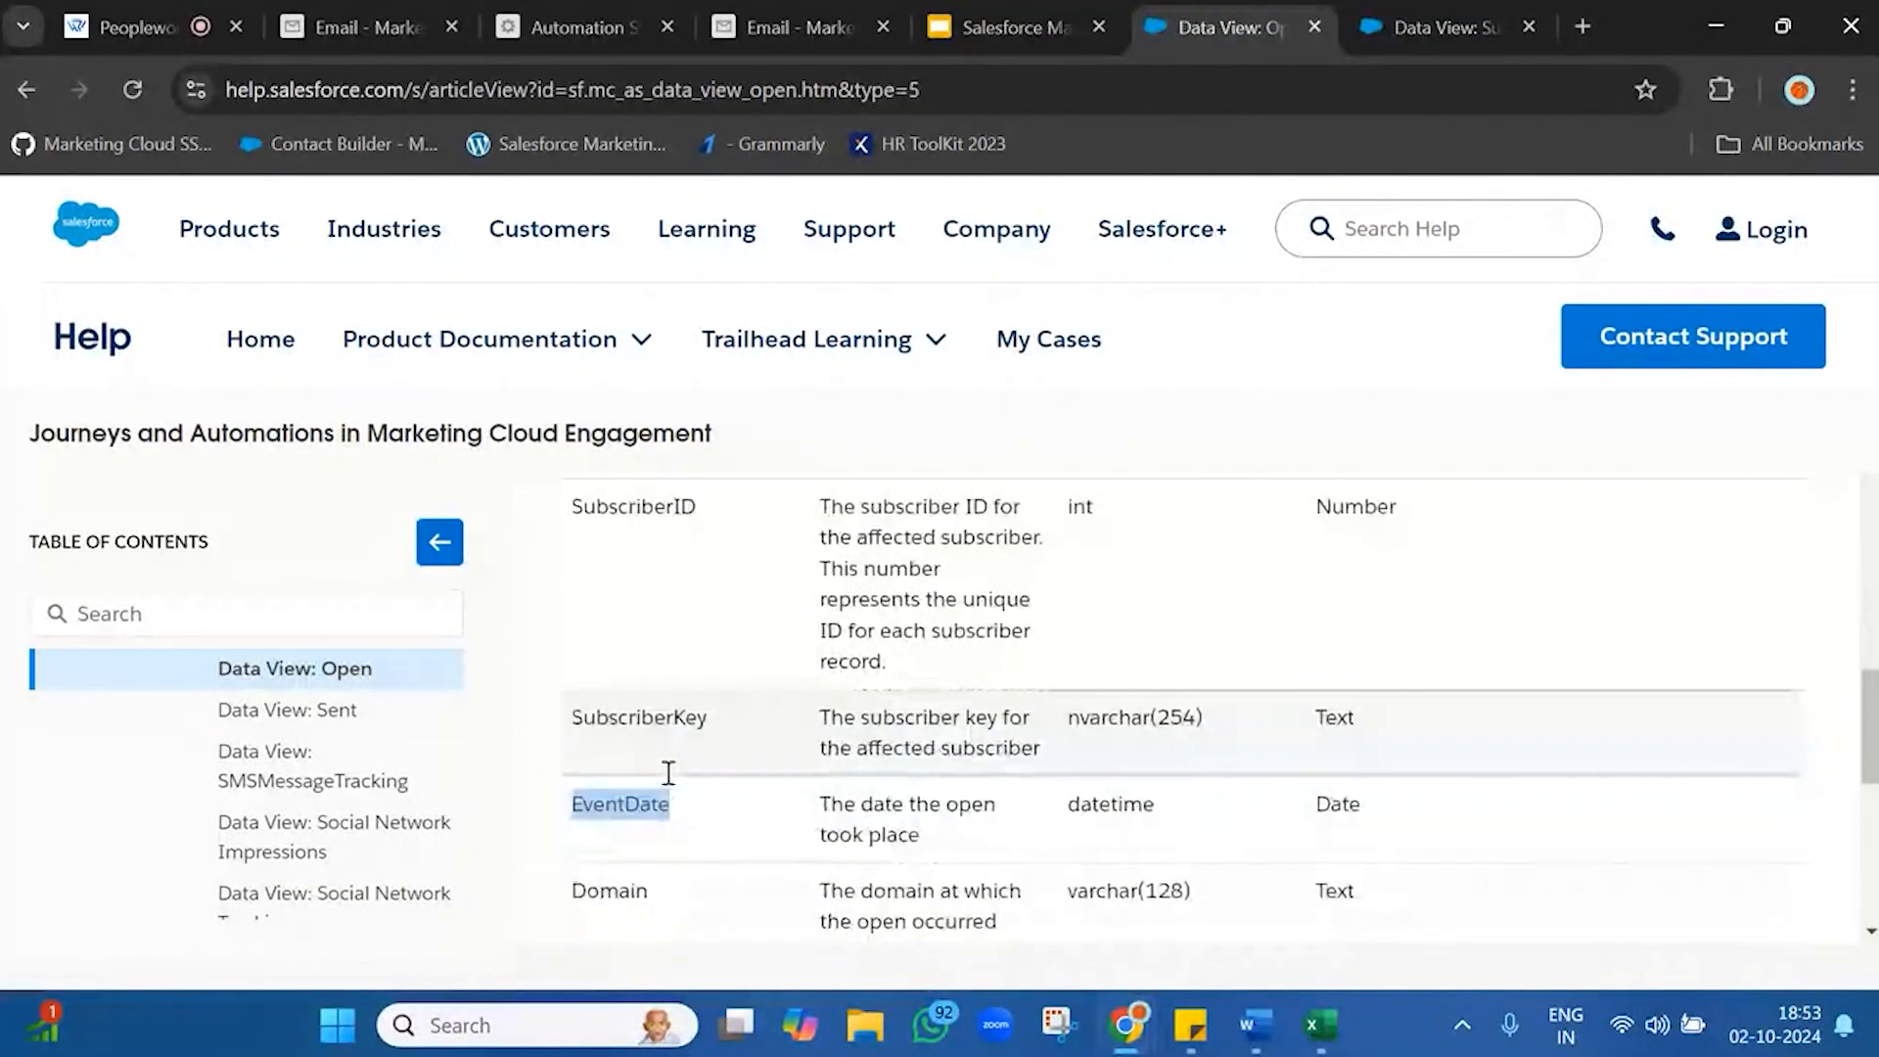
double_click(680, 726)
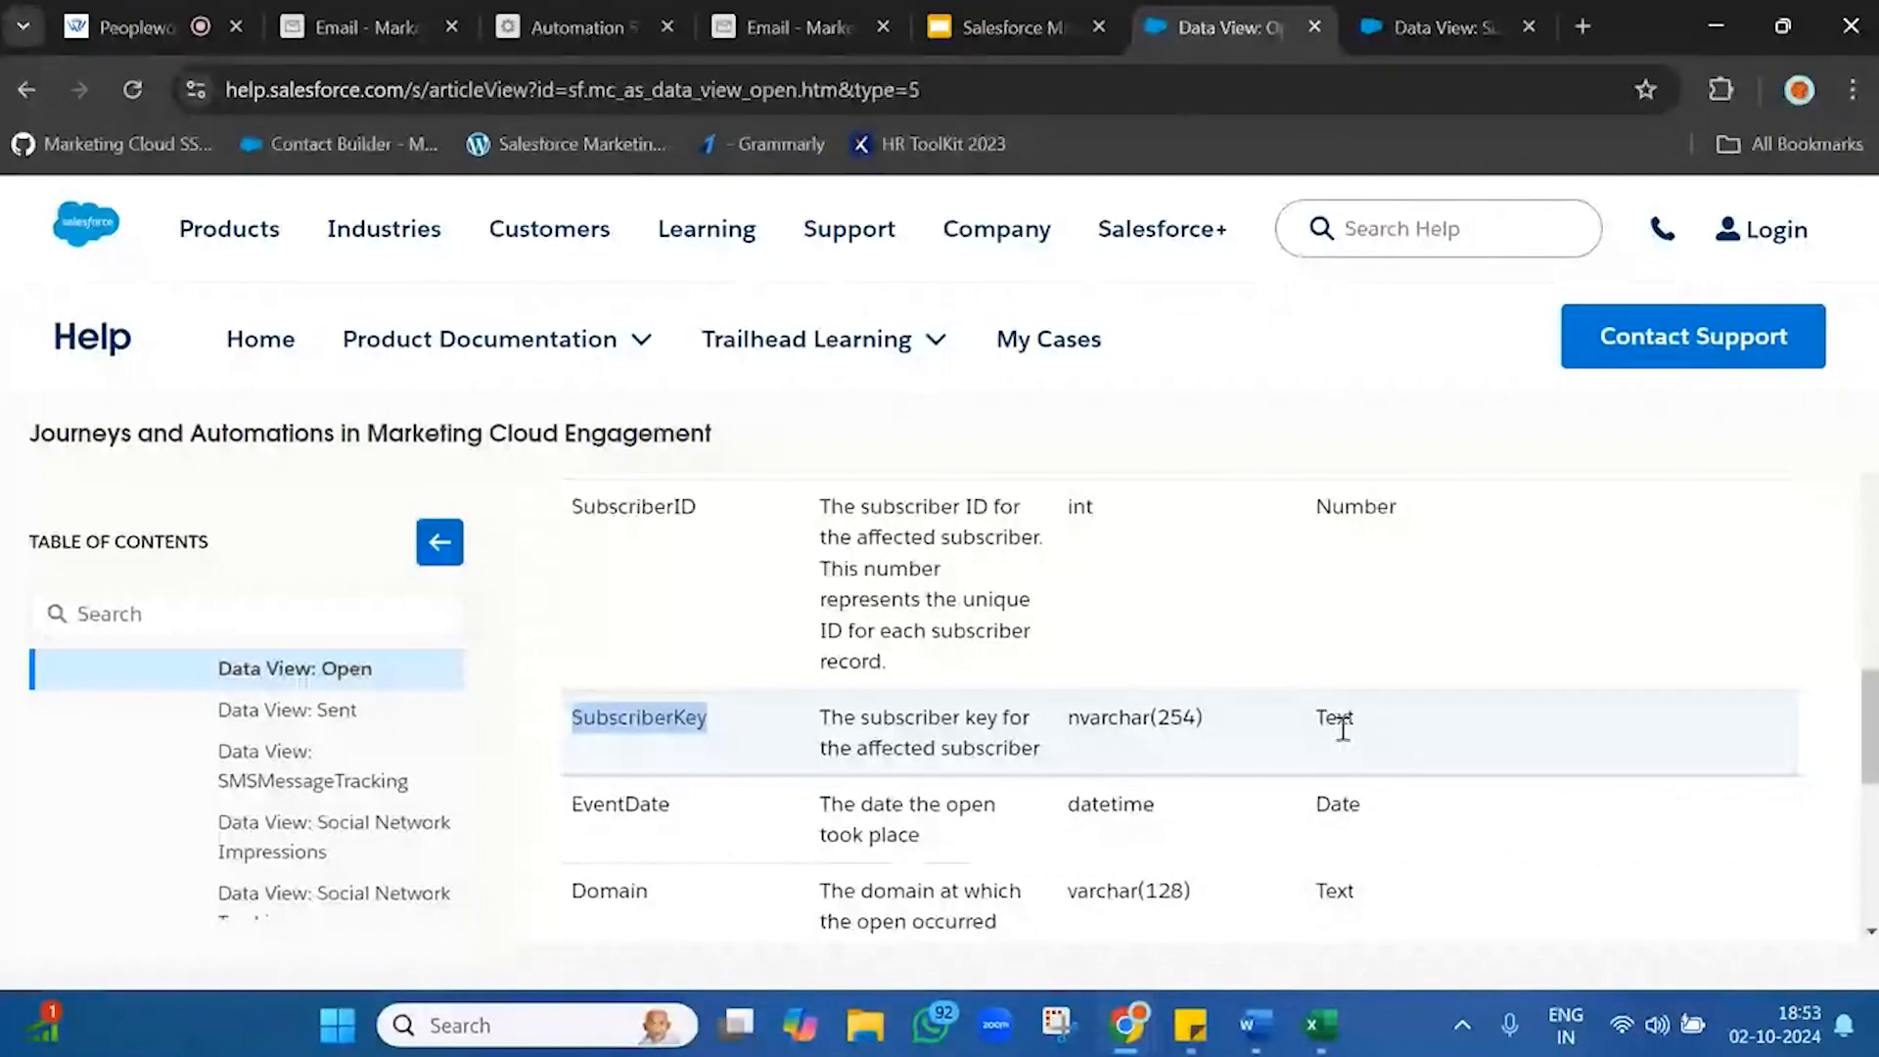
double_click(1342, 724)
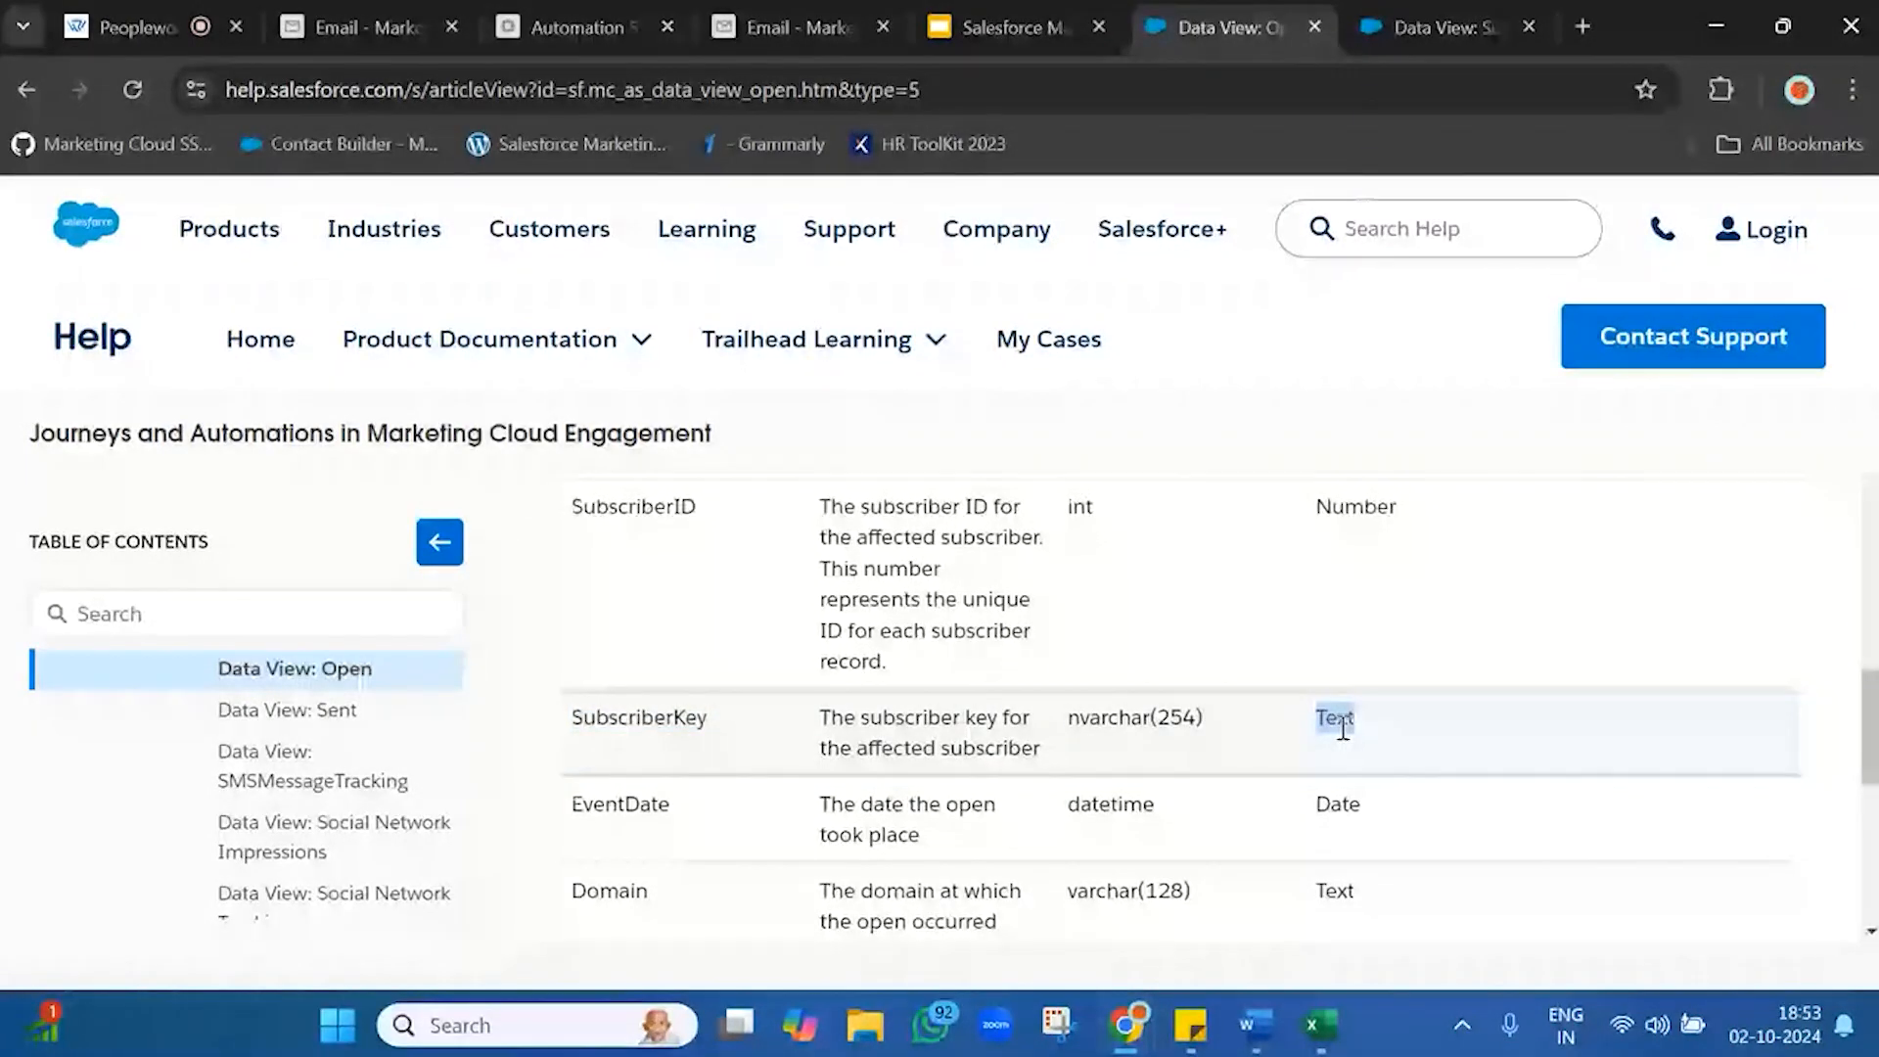
- Look up the data types of EmailAddress in the Subscribers data view documentation and EventDate in the Open data view documentation
left_click(1437, 26)
double_click(678, 703)
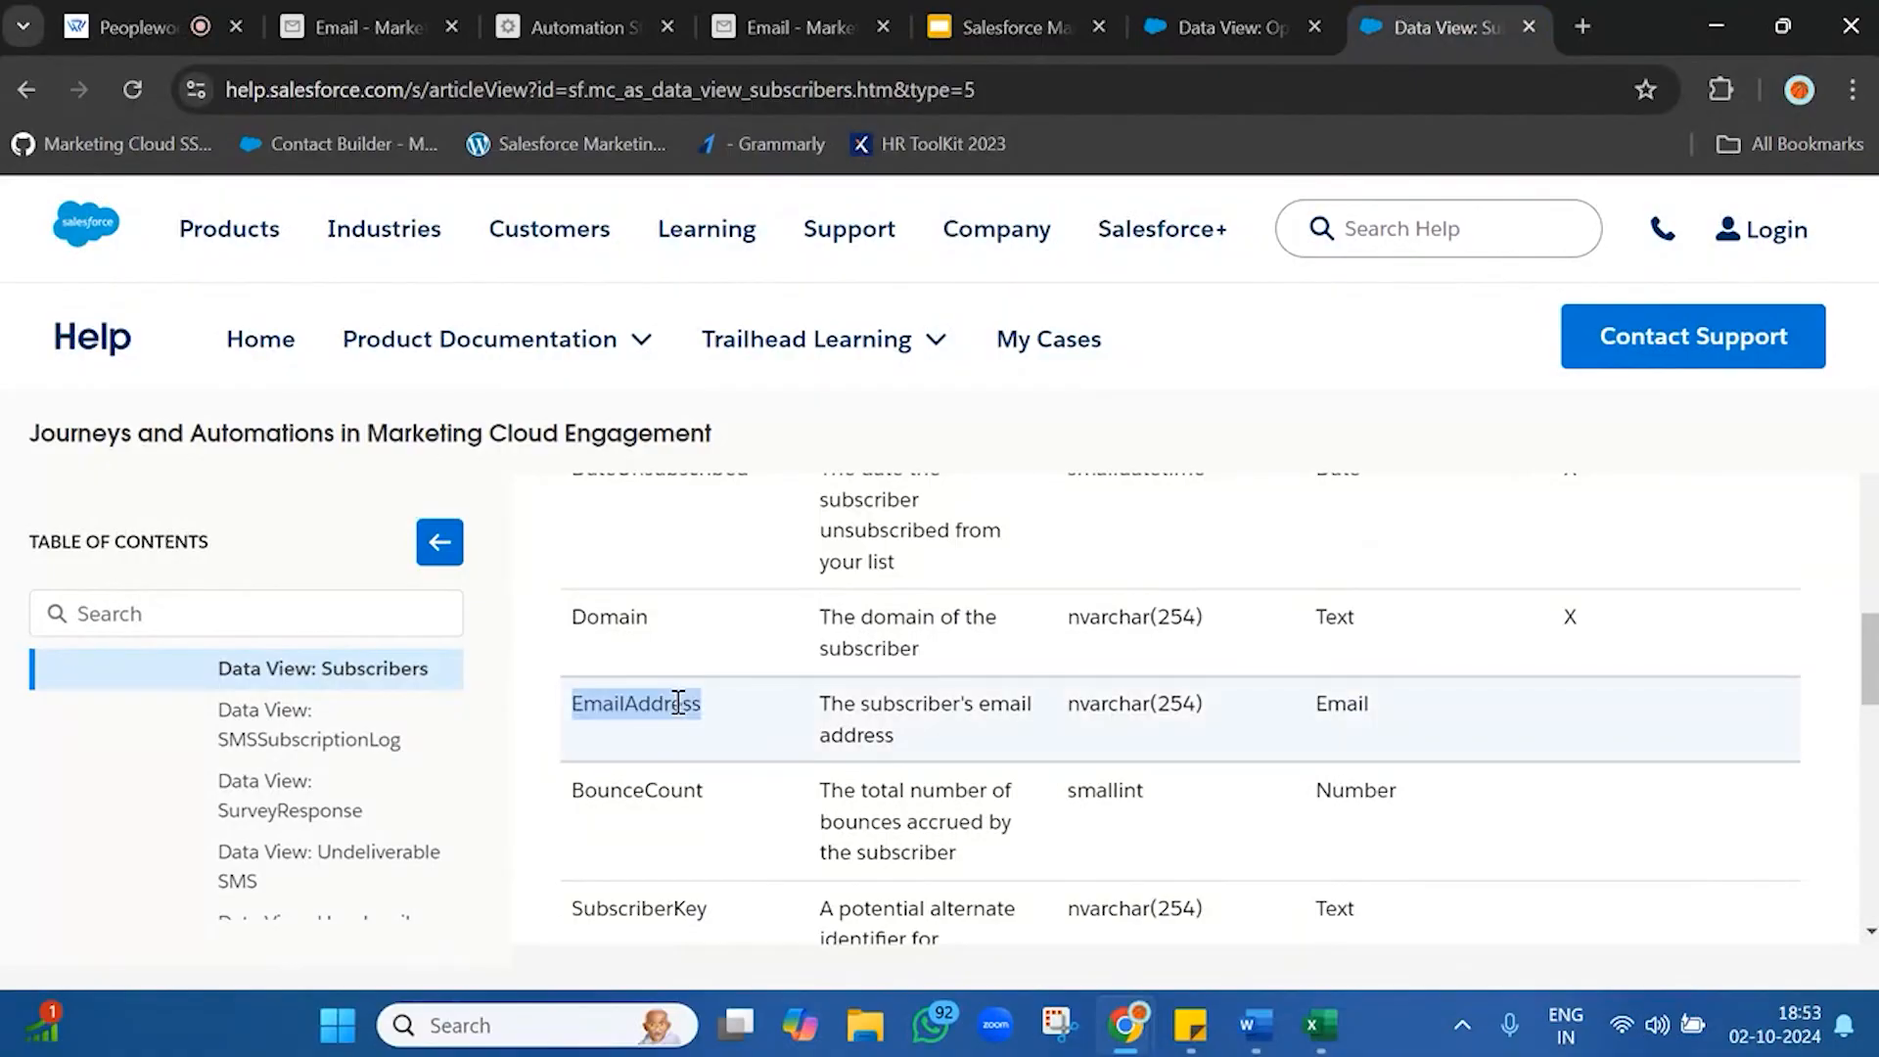
double_click(1342, 702)
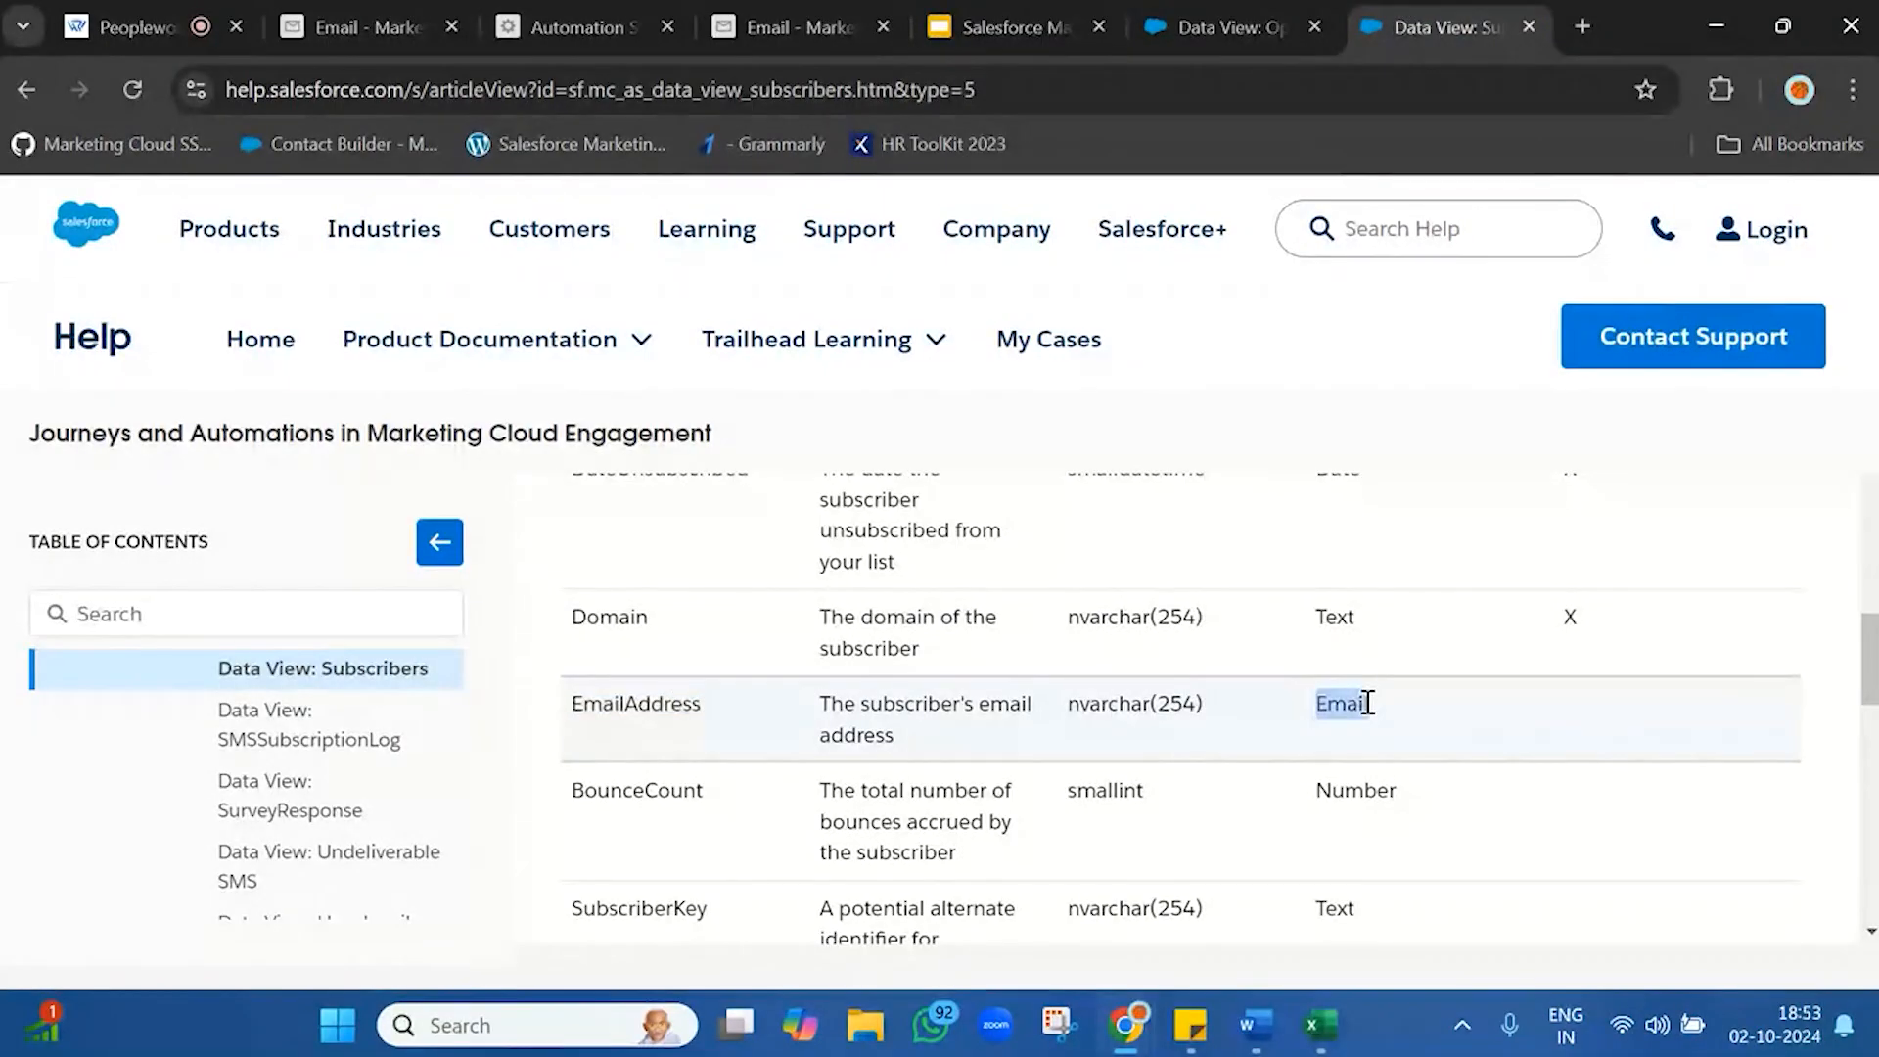
left_click(1209, 29)
scroll(806, 642, "down", 1)
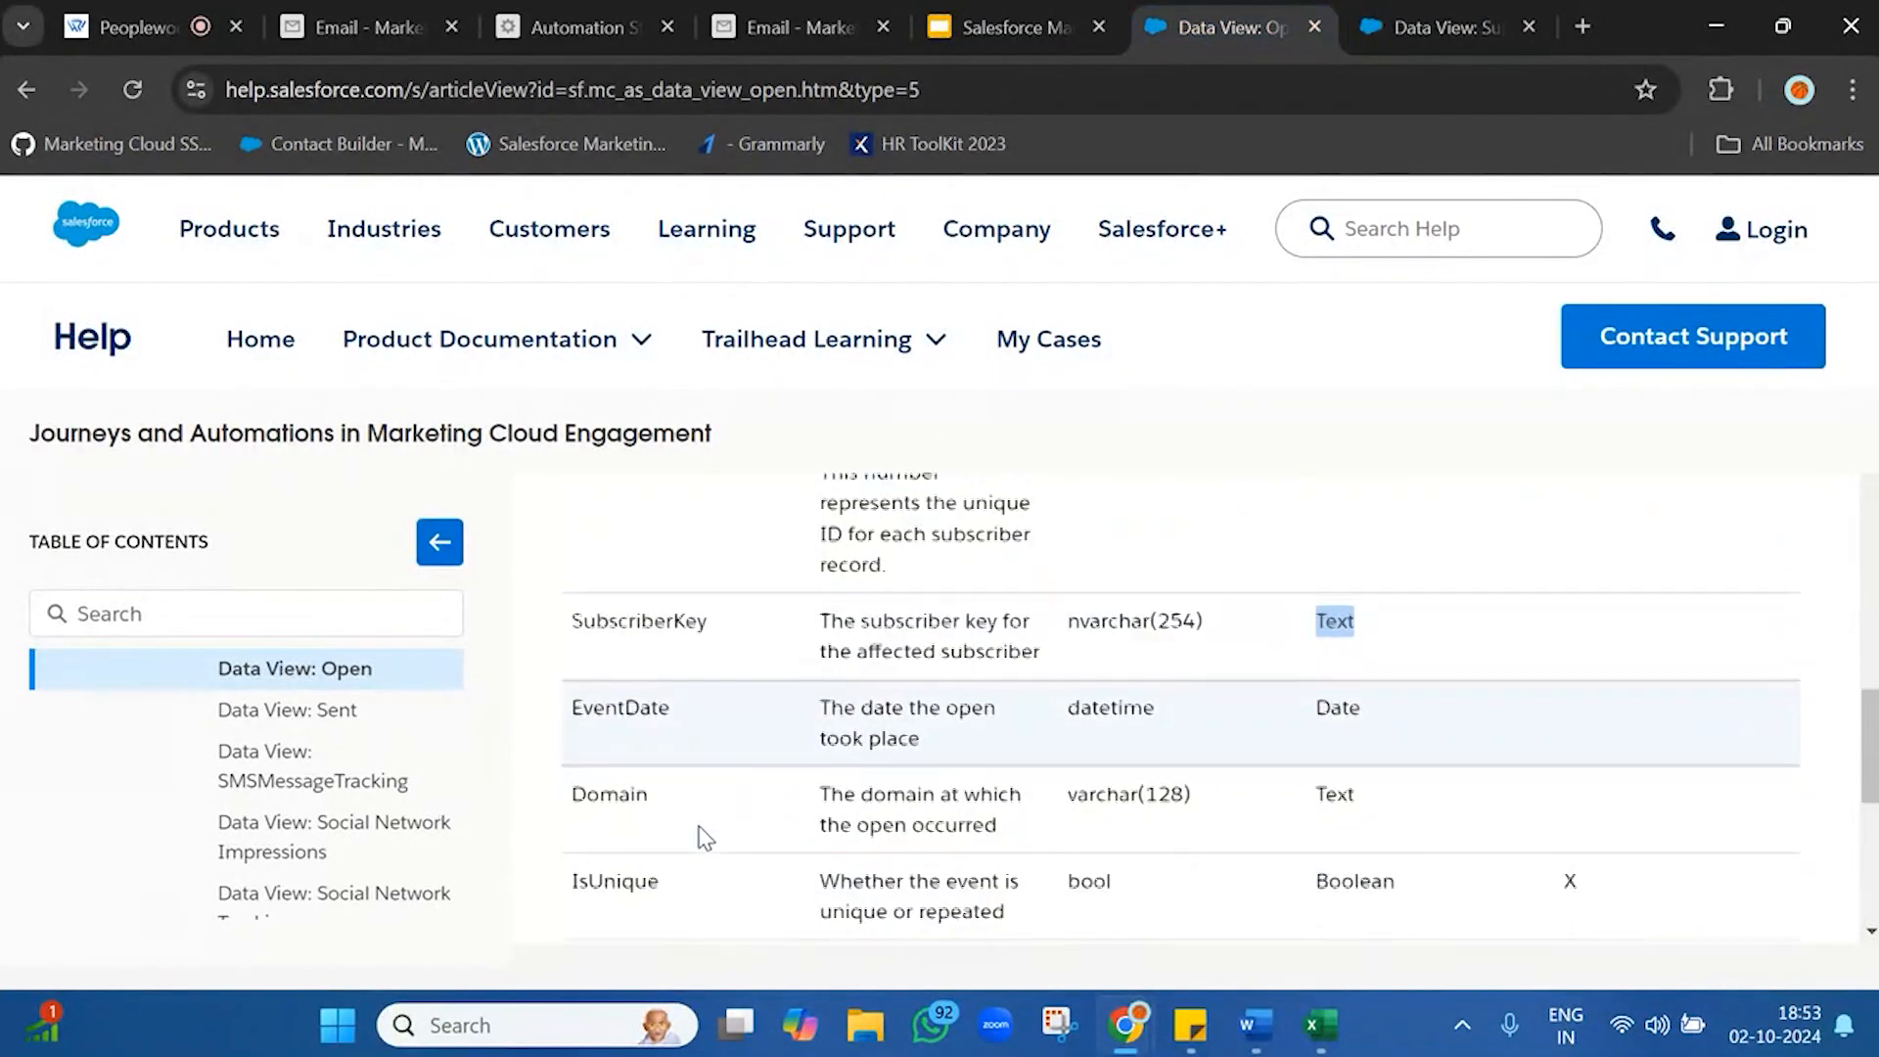
double_click(641, 701)
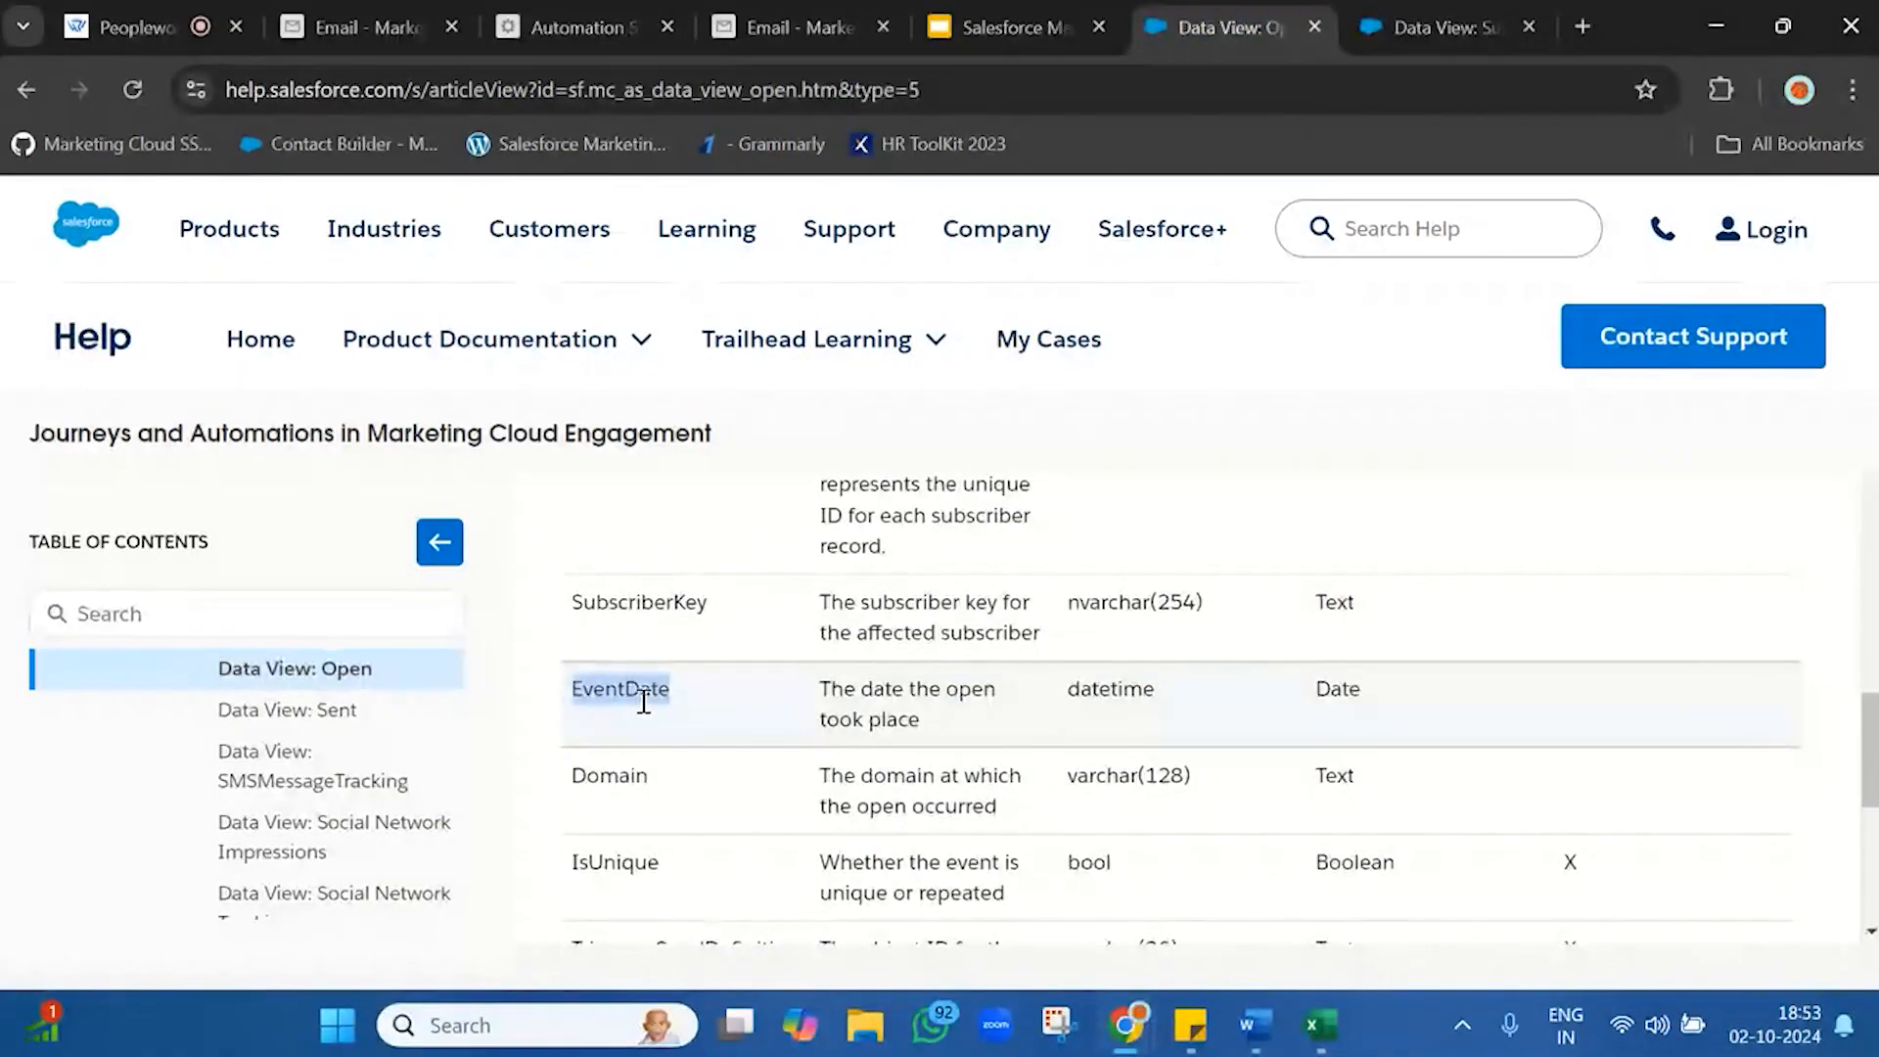
double_click(1327, 690)
- Return to the new data extension's fields, set EventDate's data type to Date, and create the data extension
left_click(817, 11)
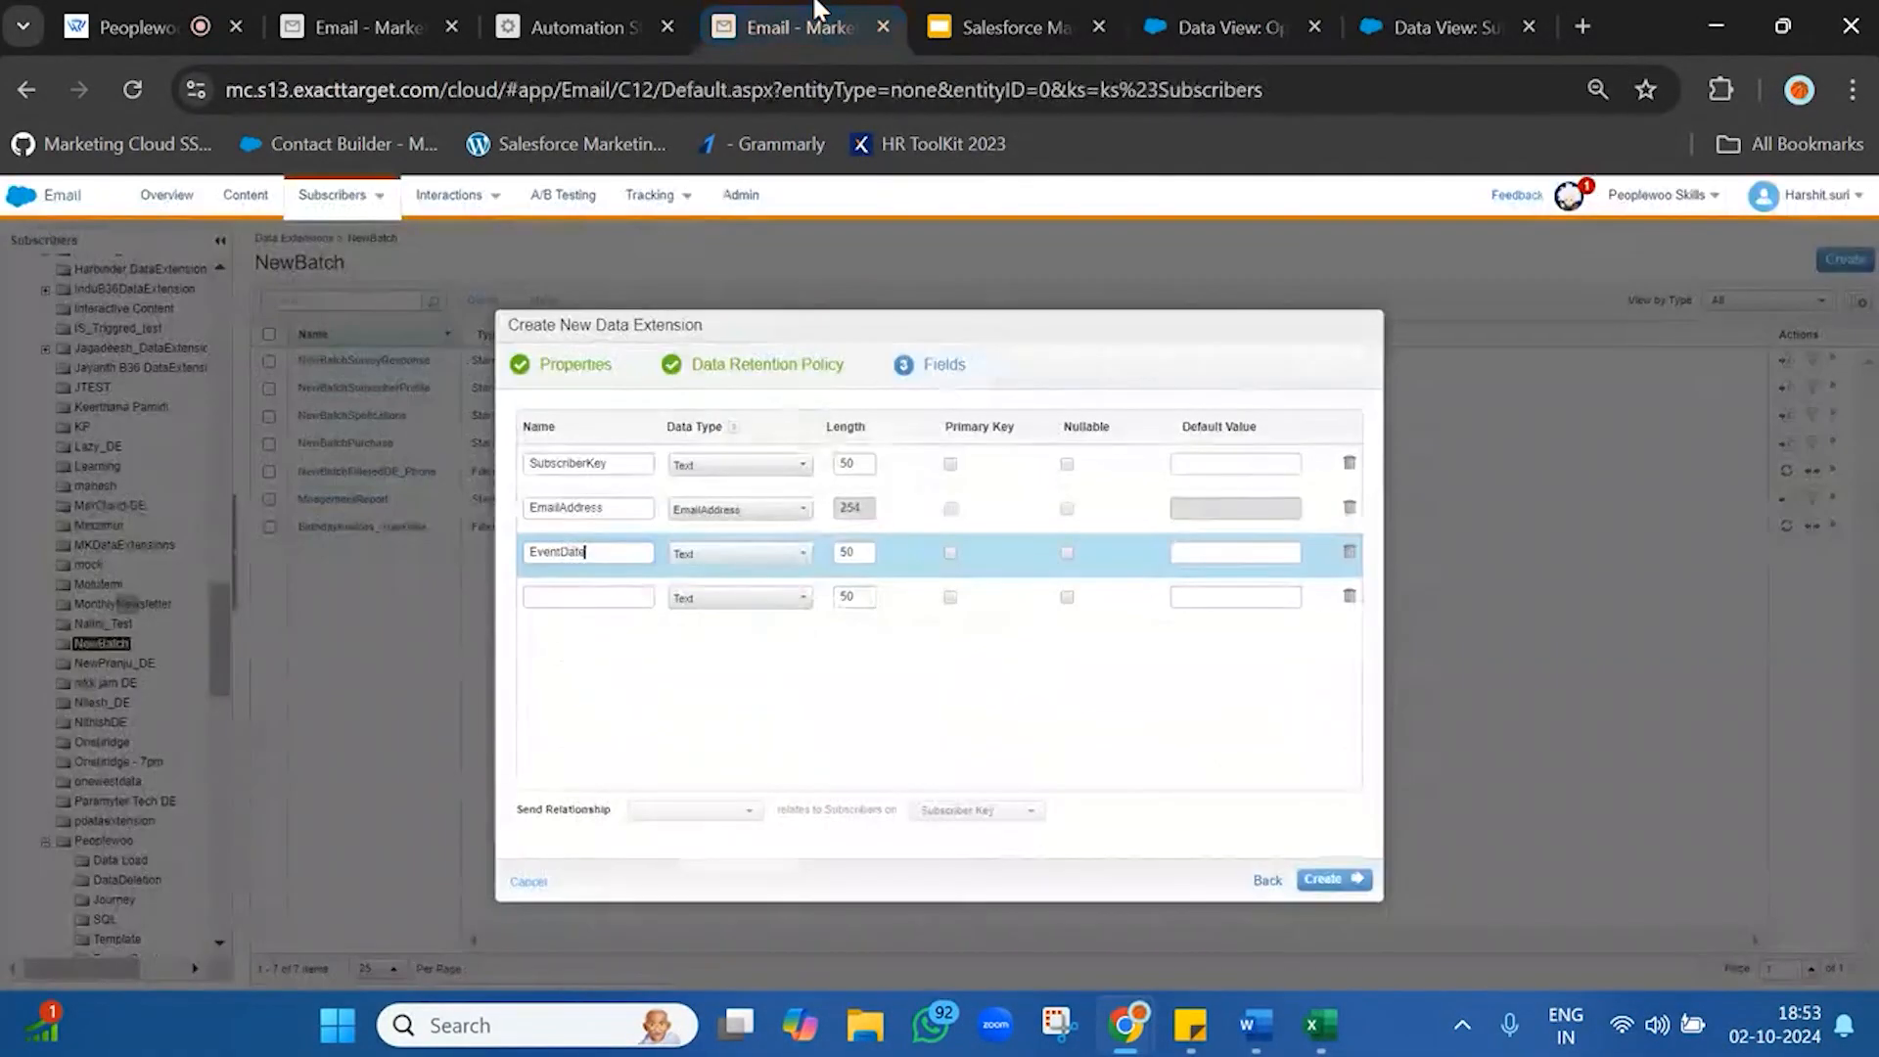
left_click(739, 553)
left_click(714, 626)
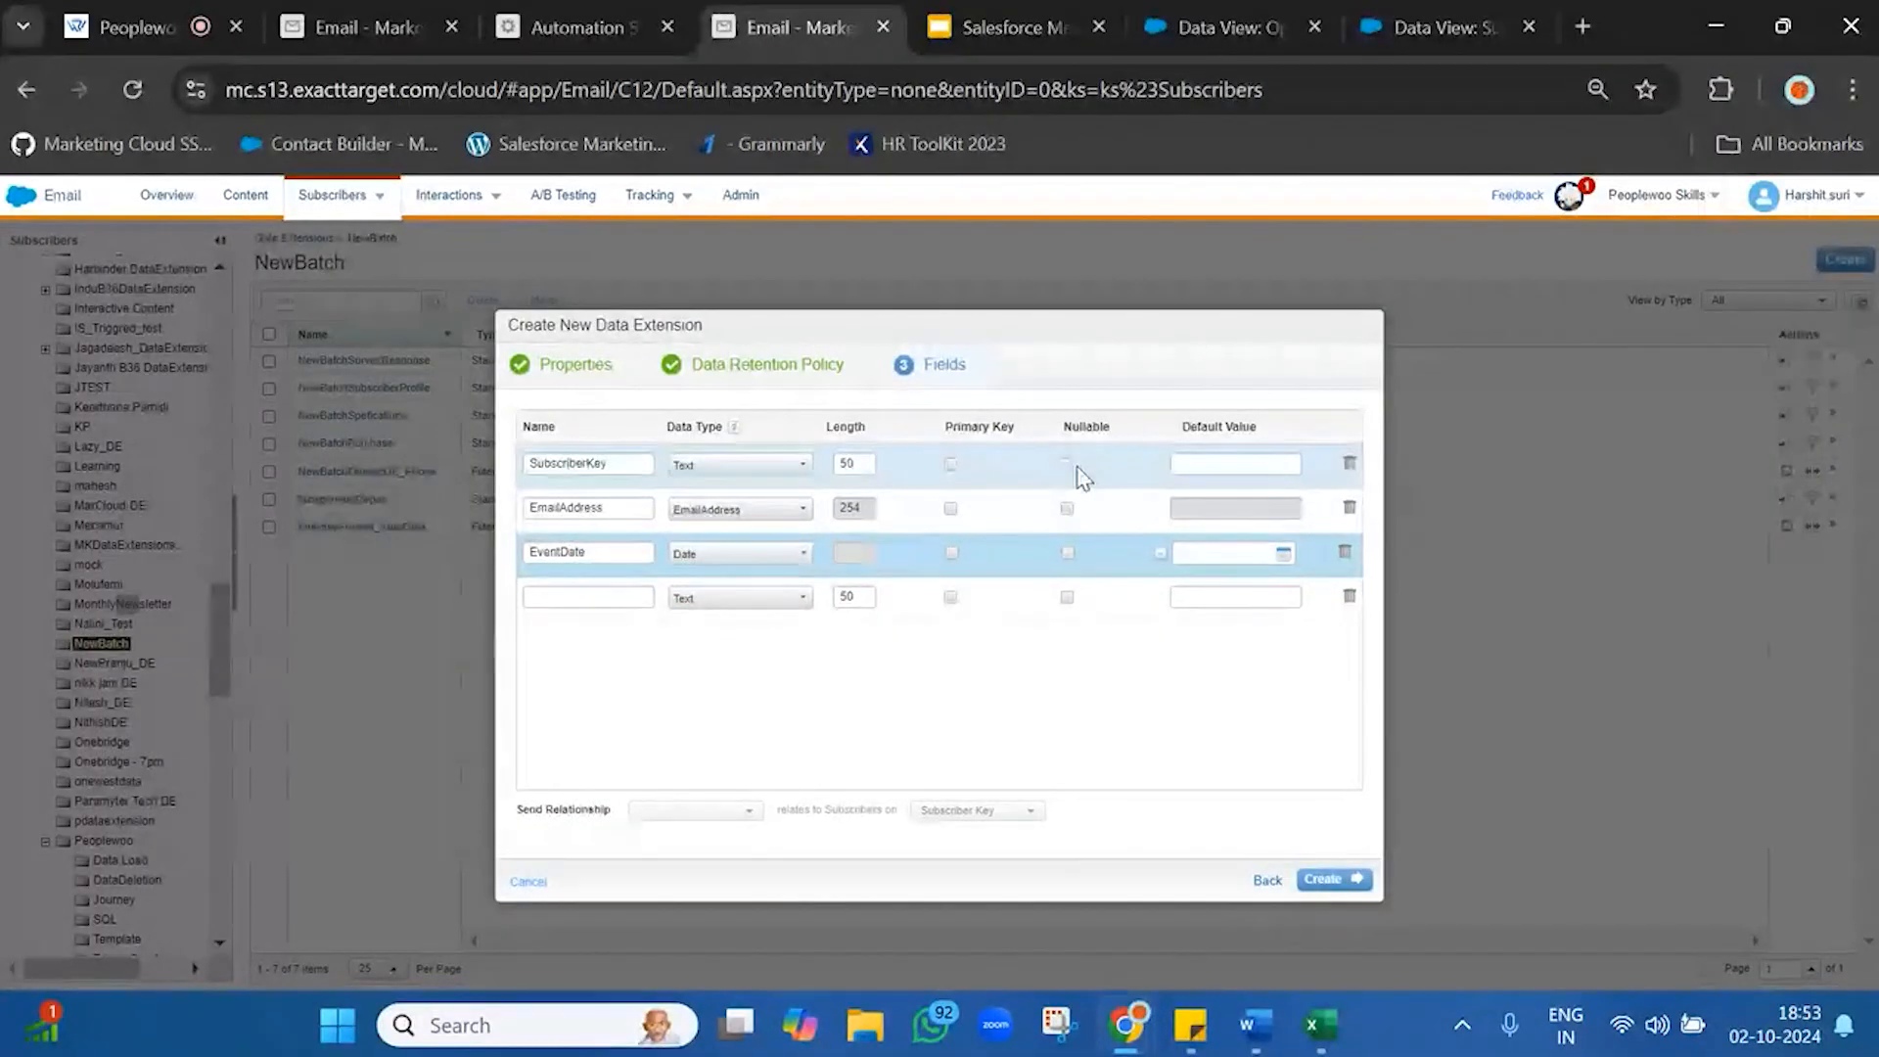
left_click(1331, 880)
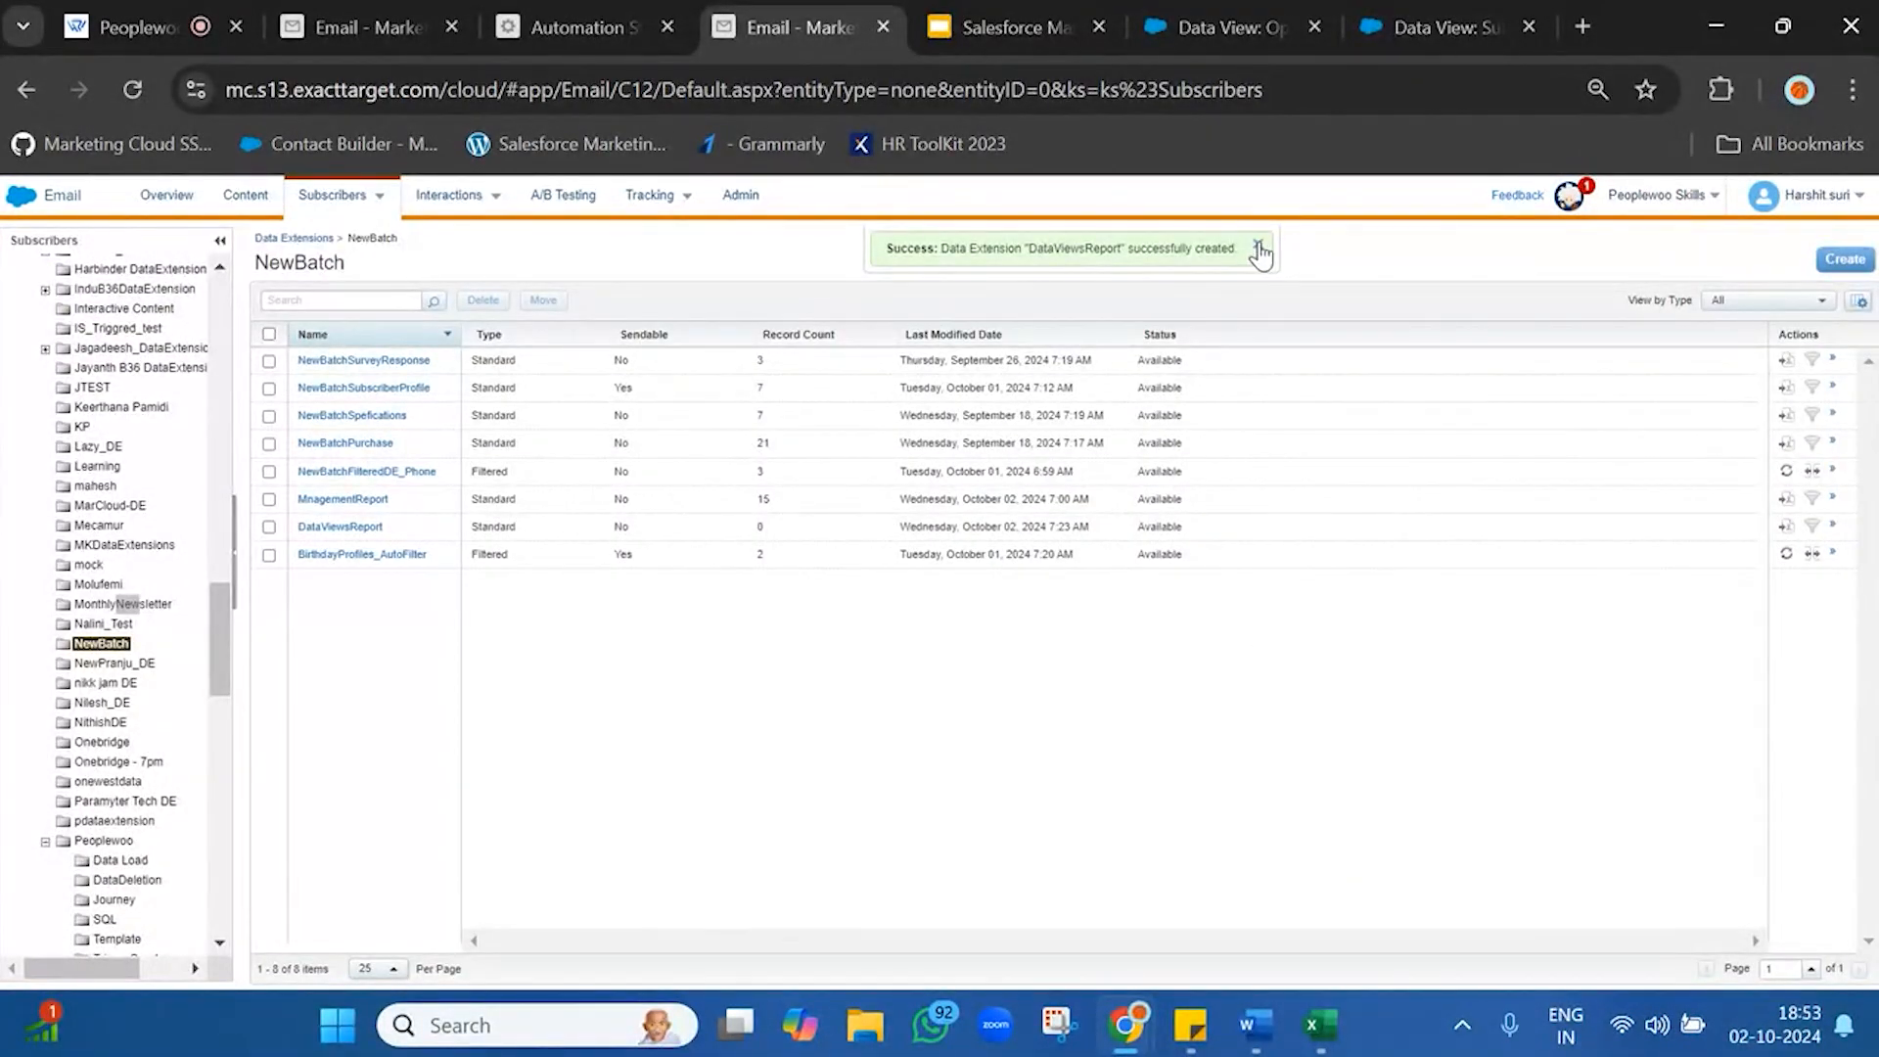
- Switch to the Automation Studio tab, placing it after the Email tabs, and show the workflow of ManagementReportAutomation
left_click_drag(614, 8, 815, 10)
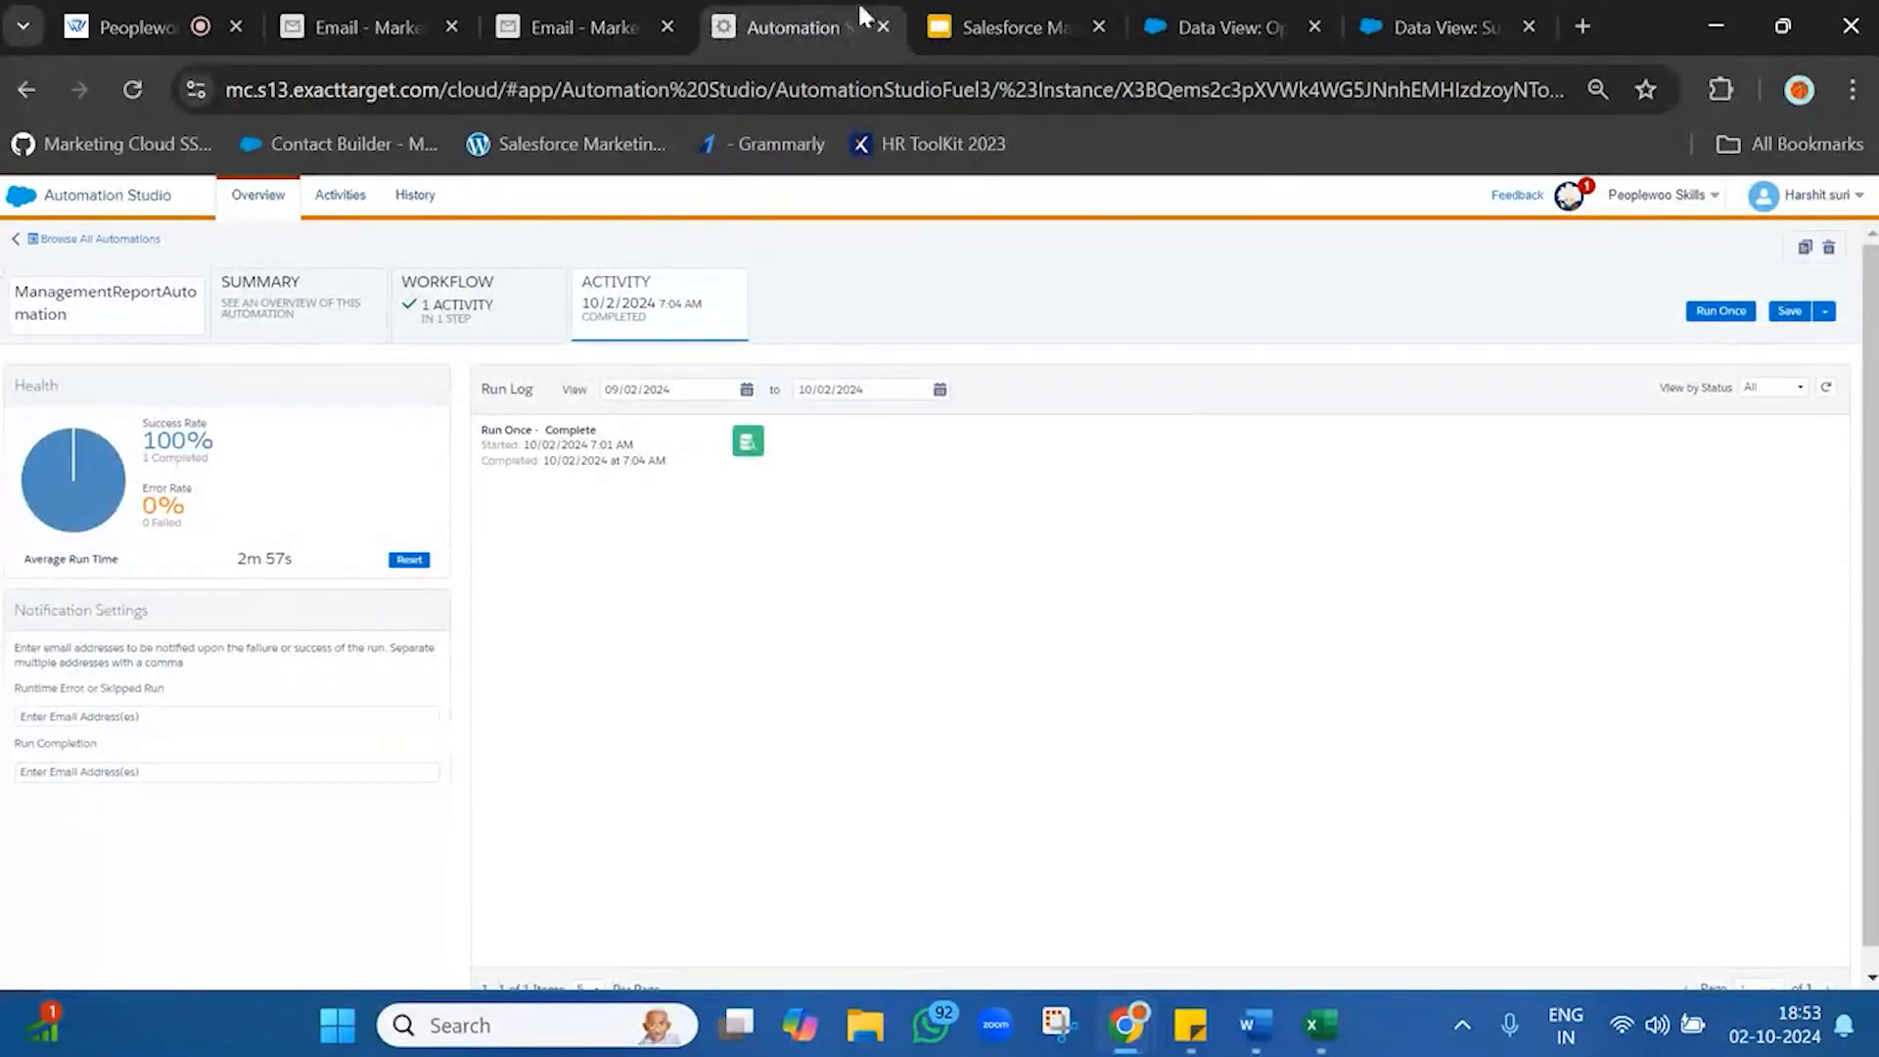
left_click(453, 311)
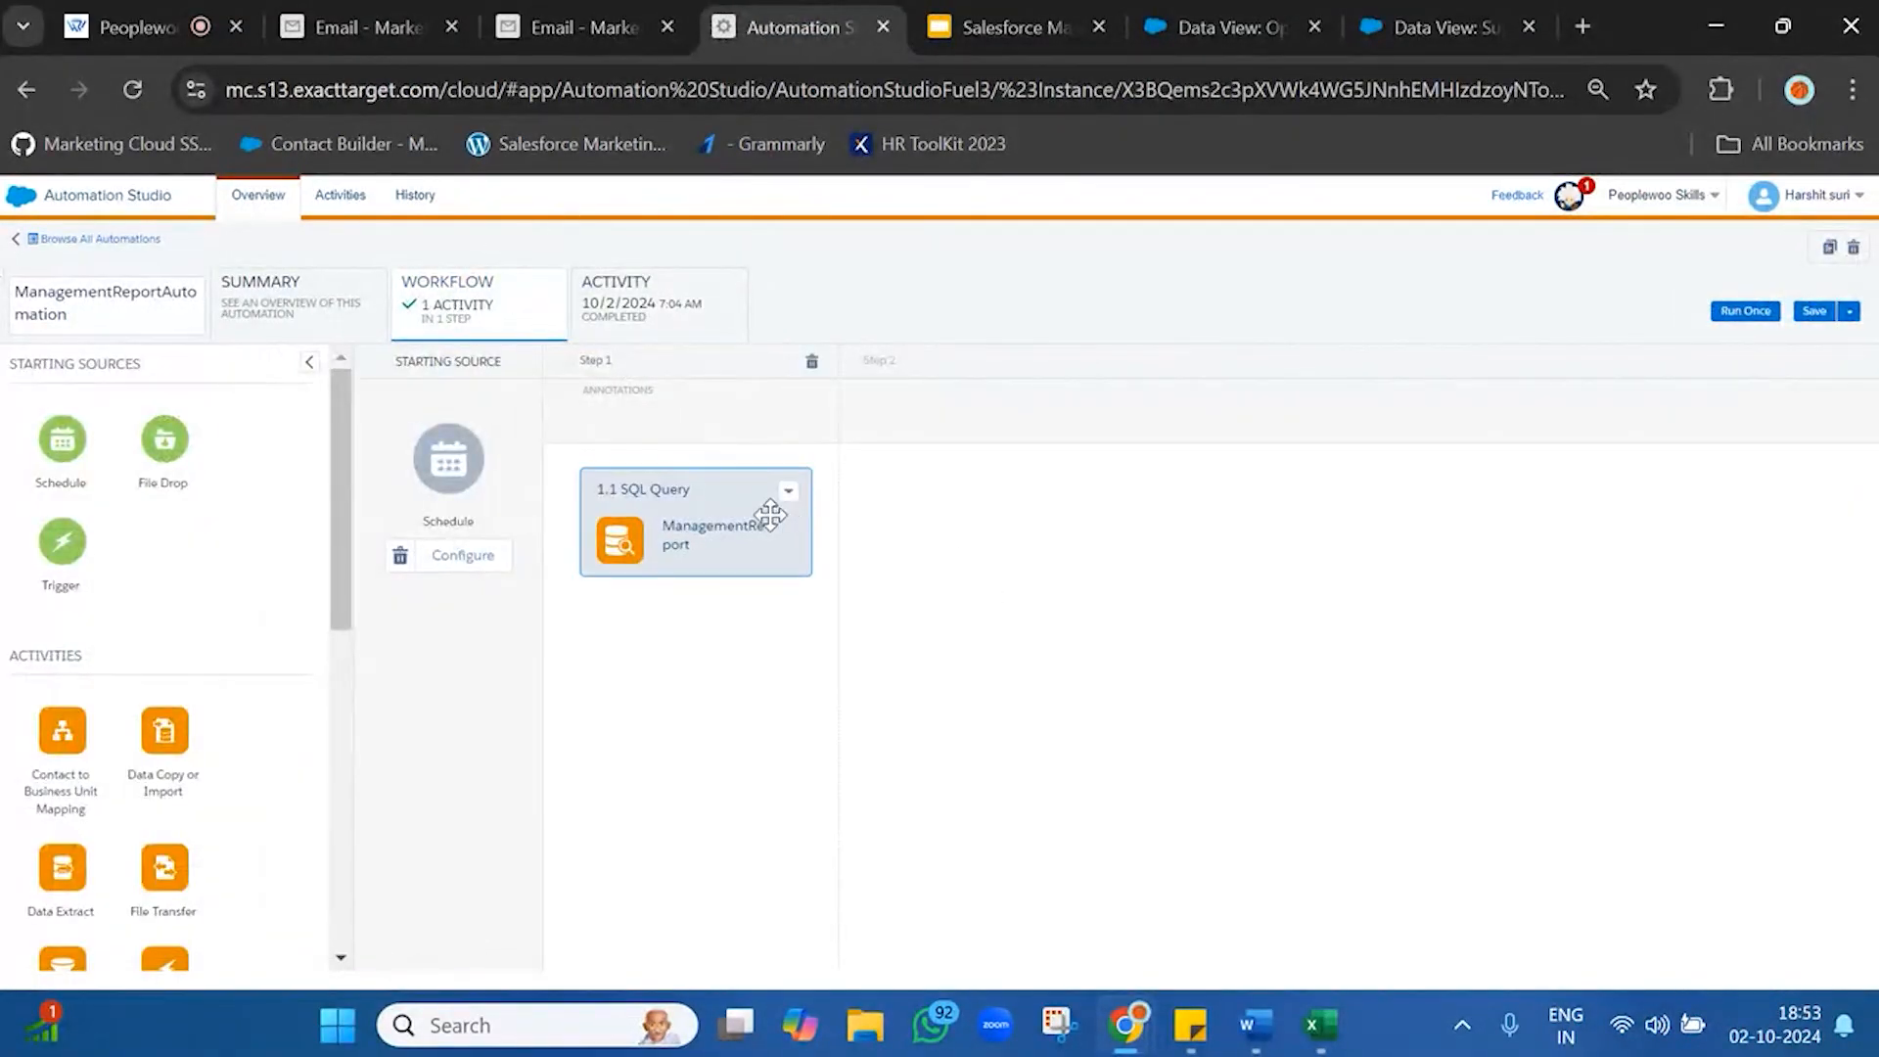
scroll(78, 783, "down", 10)
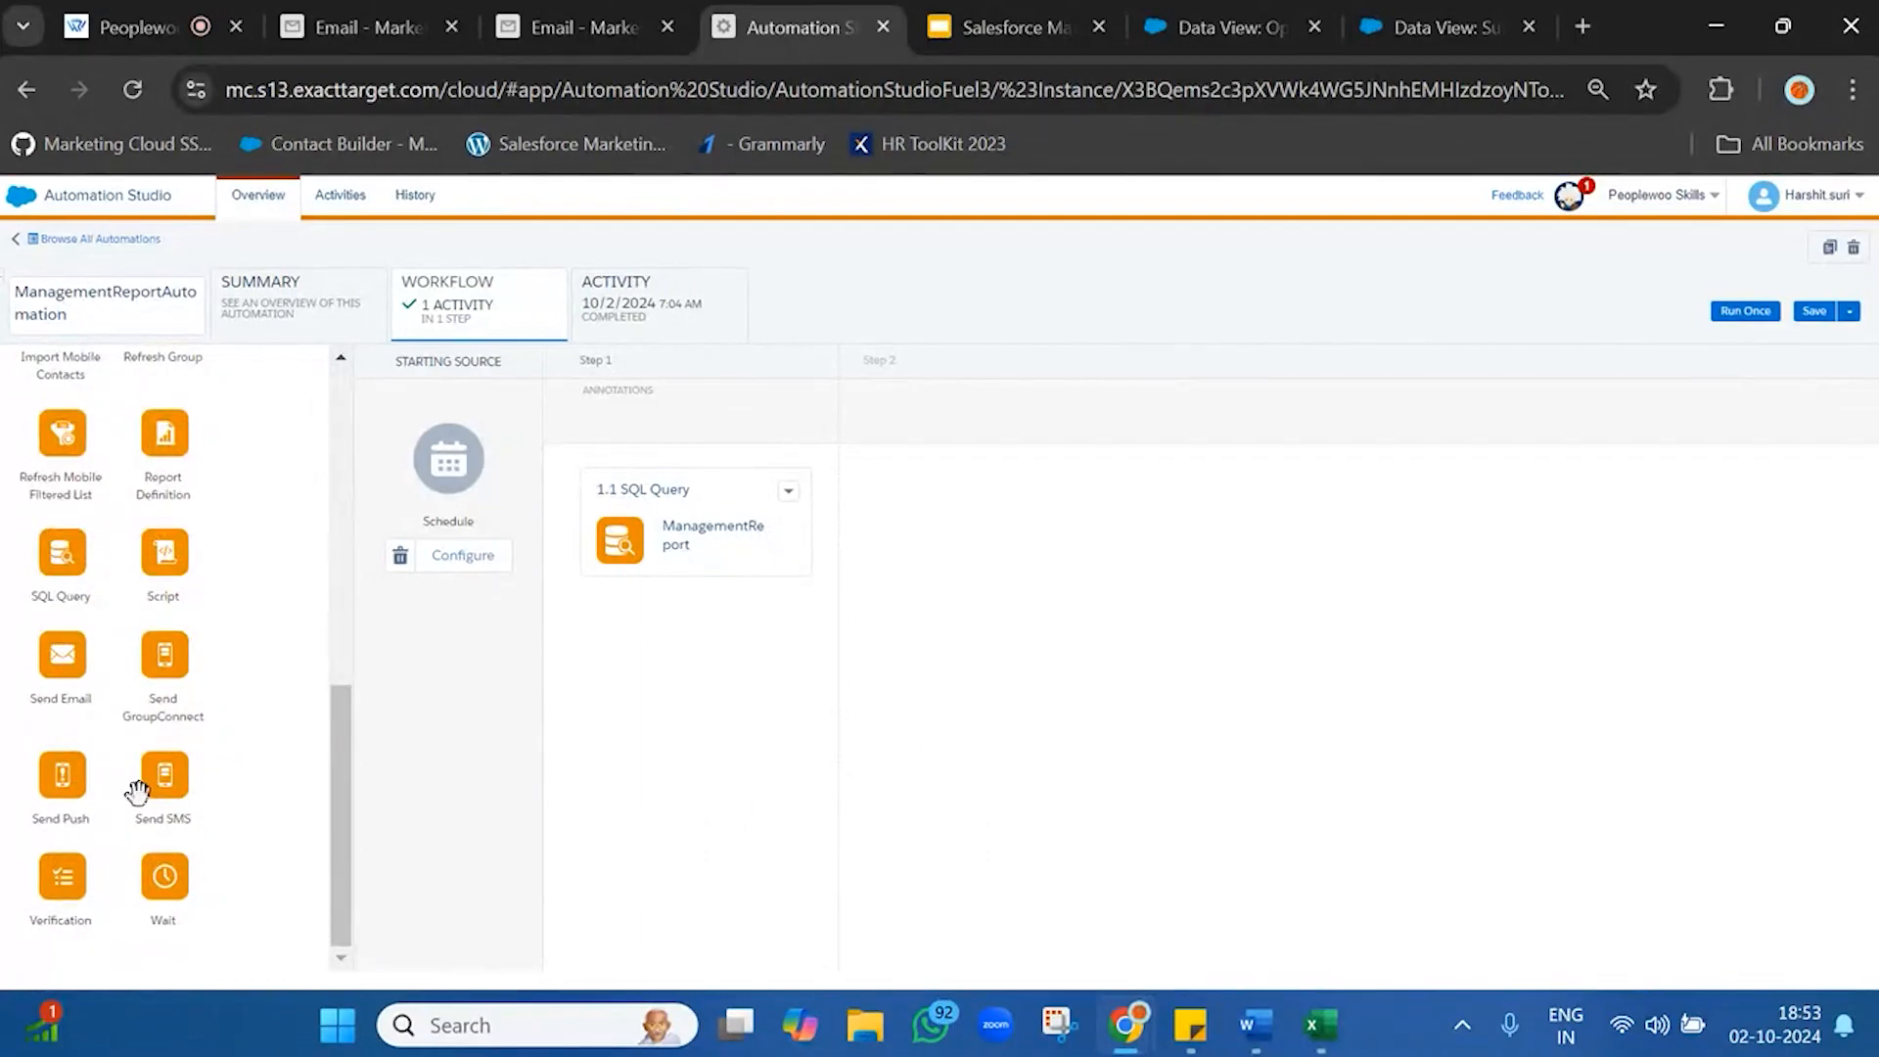
left_click_drag(61, 560, 974, 533)
left_click(989, 545)
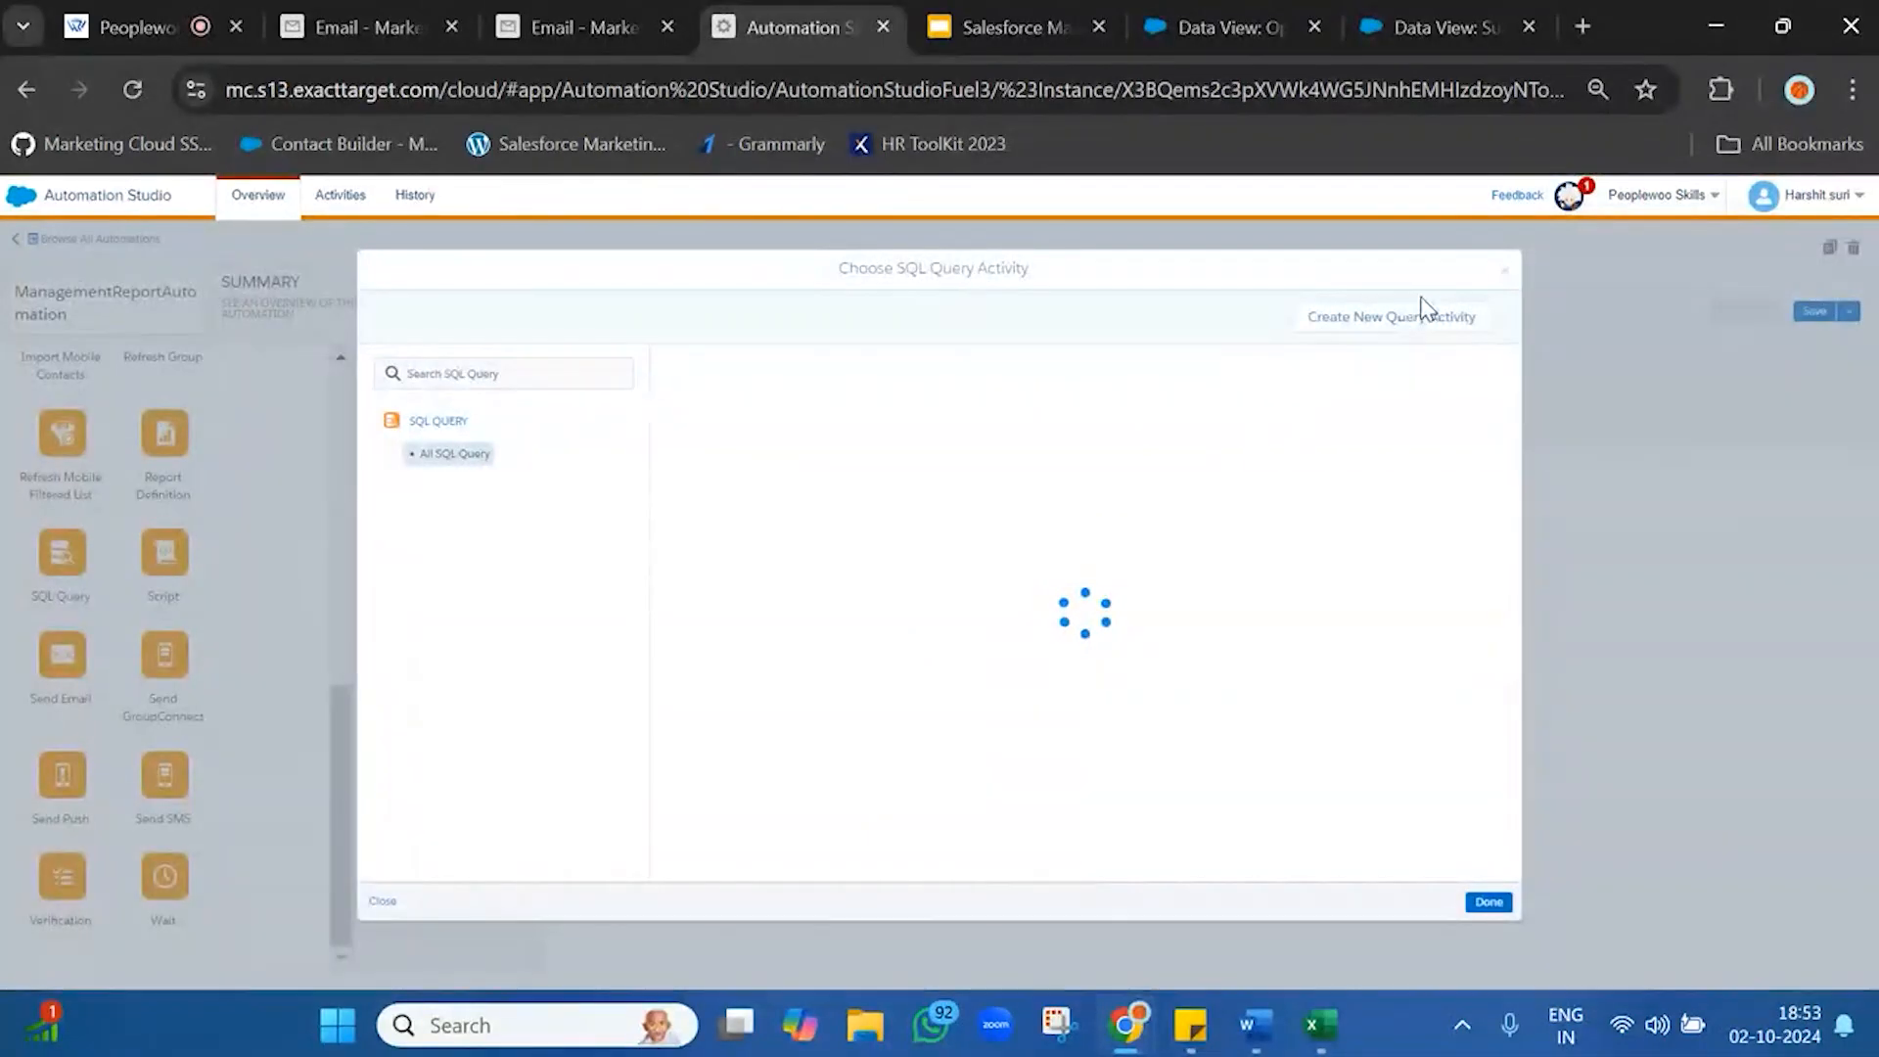
left_click(1409, 320)
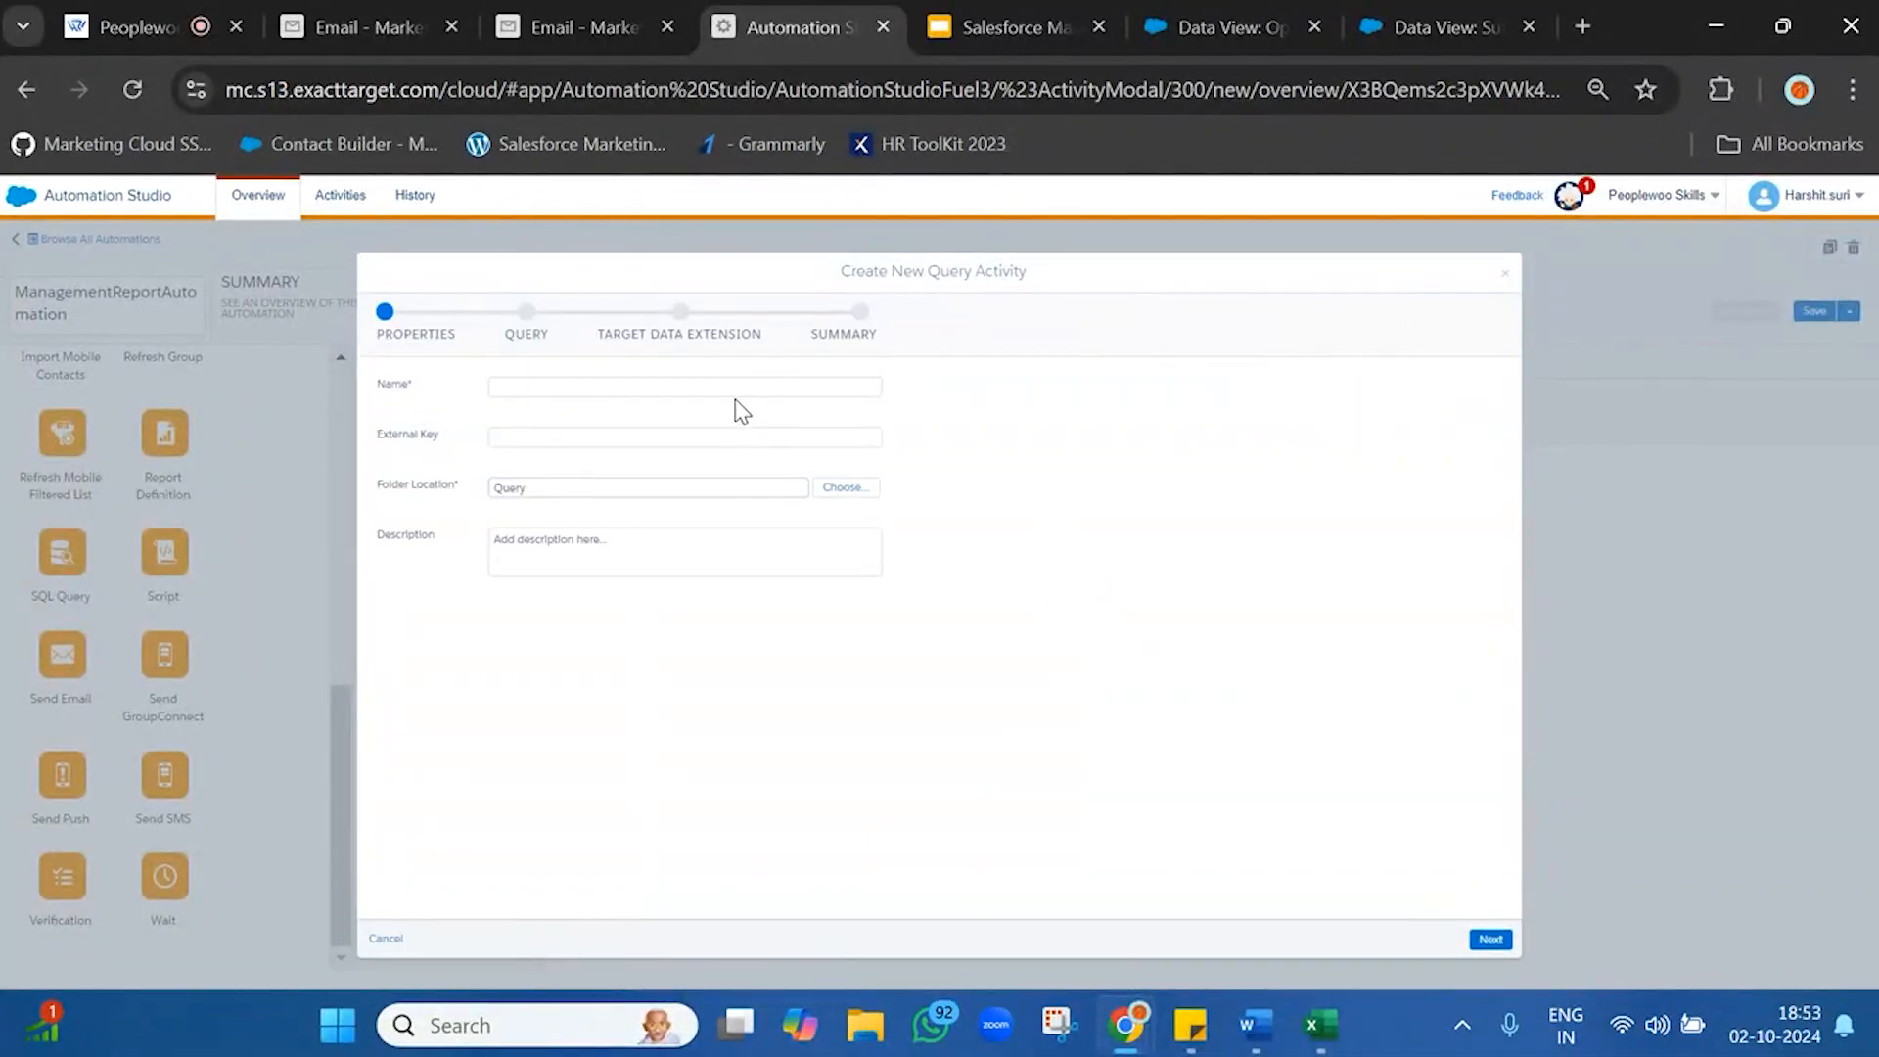
left_click(744, 388)
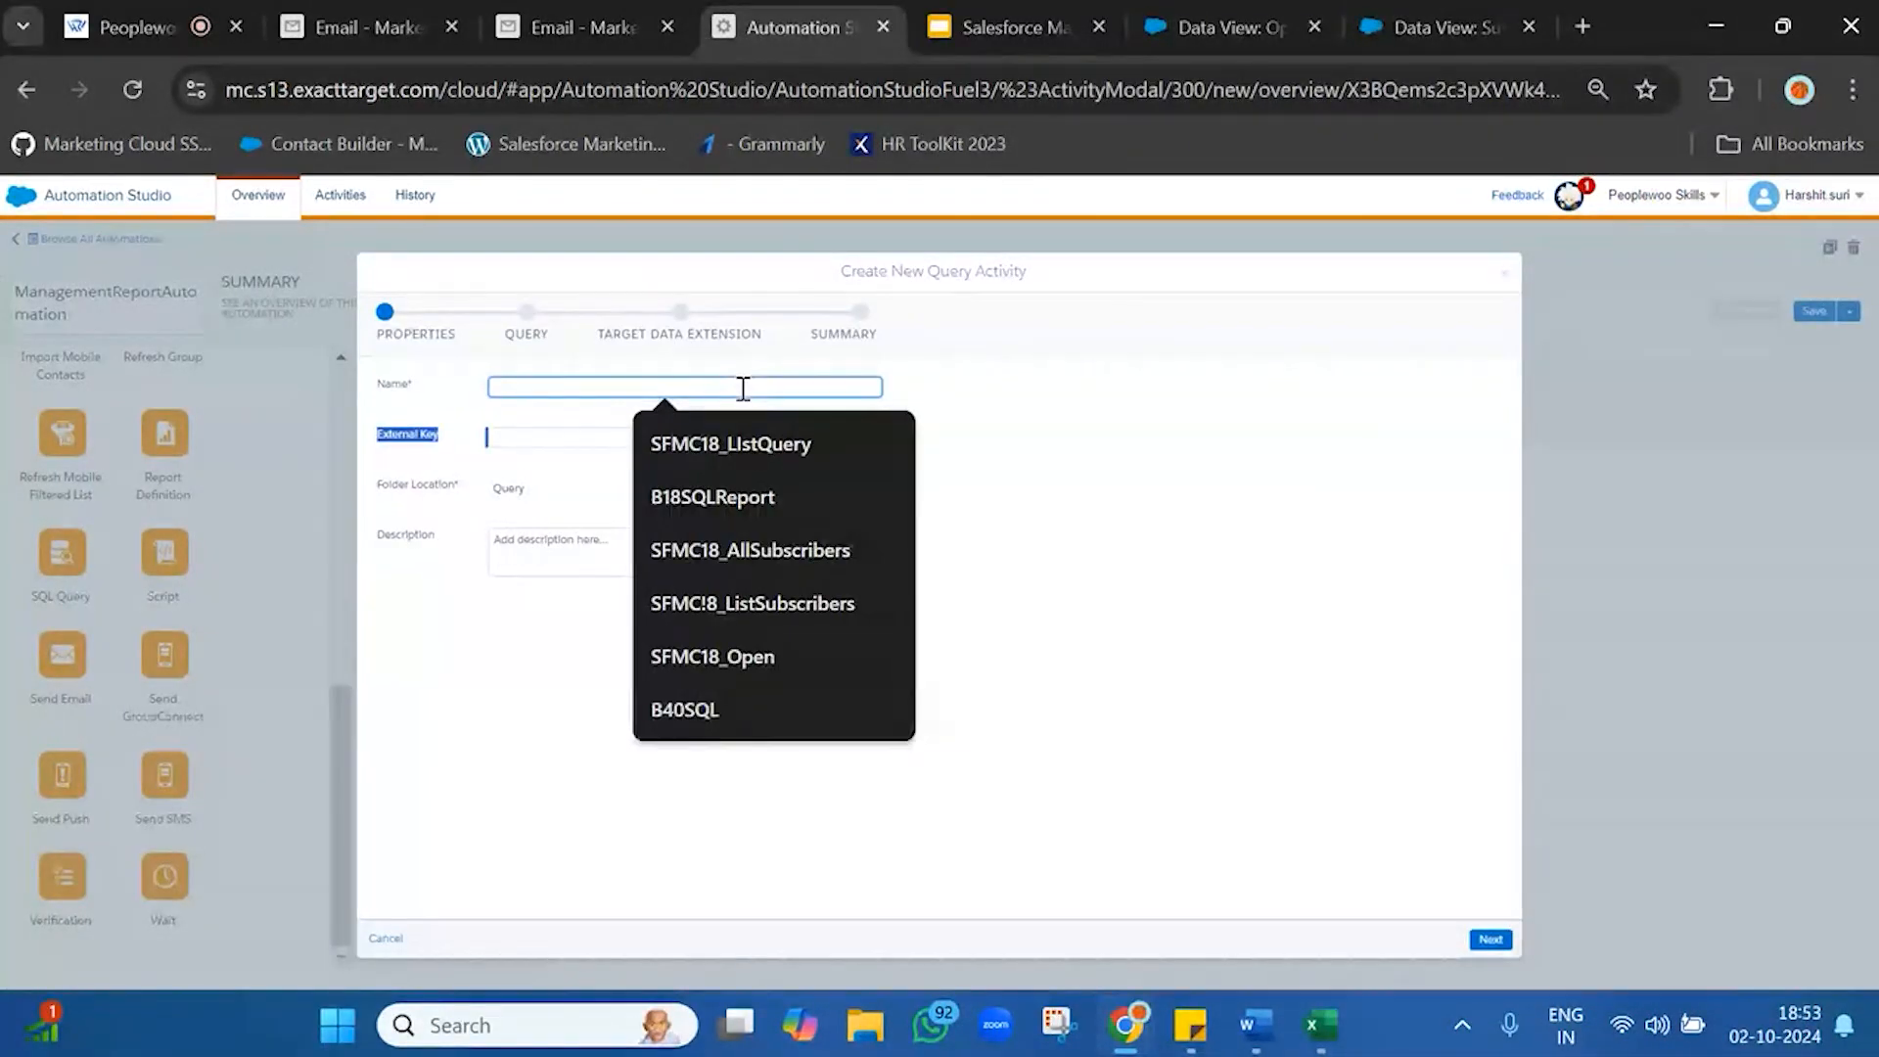
type("DataViewsReport")
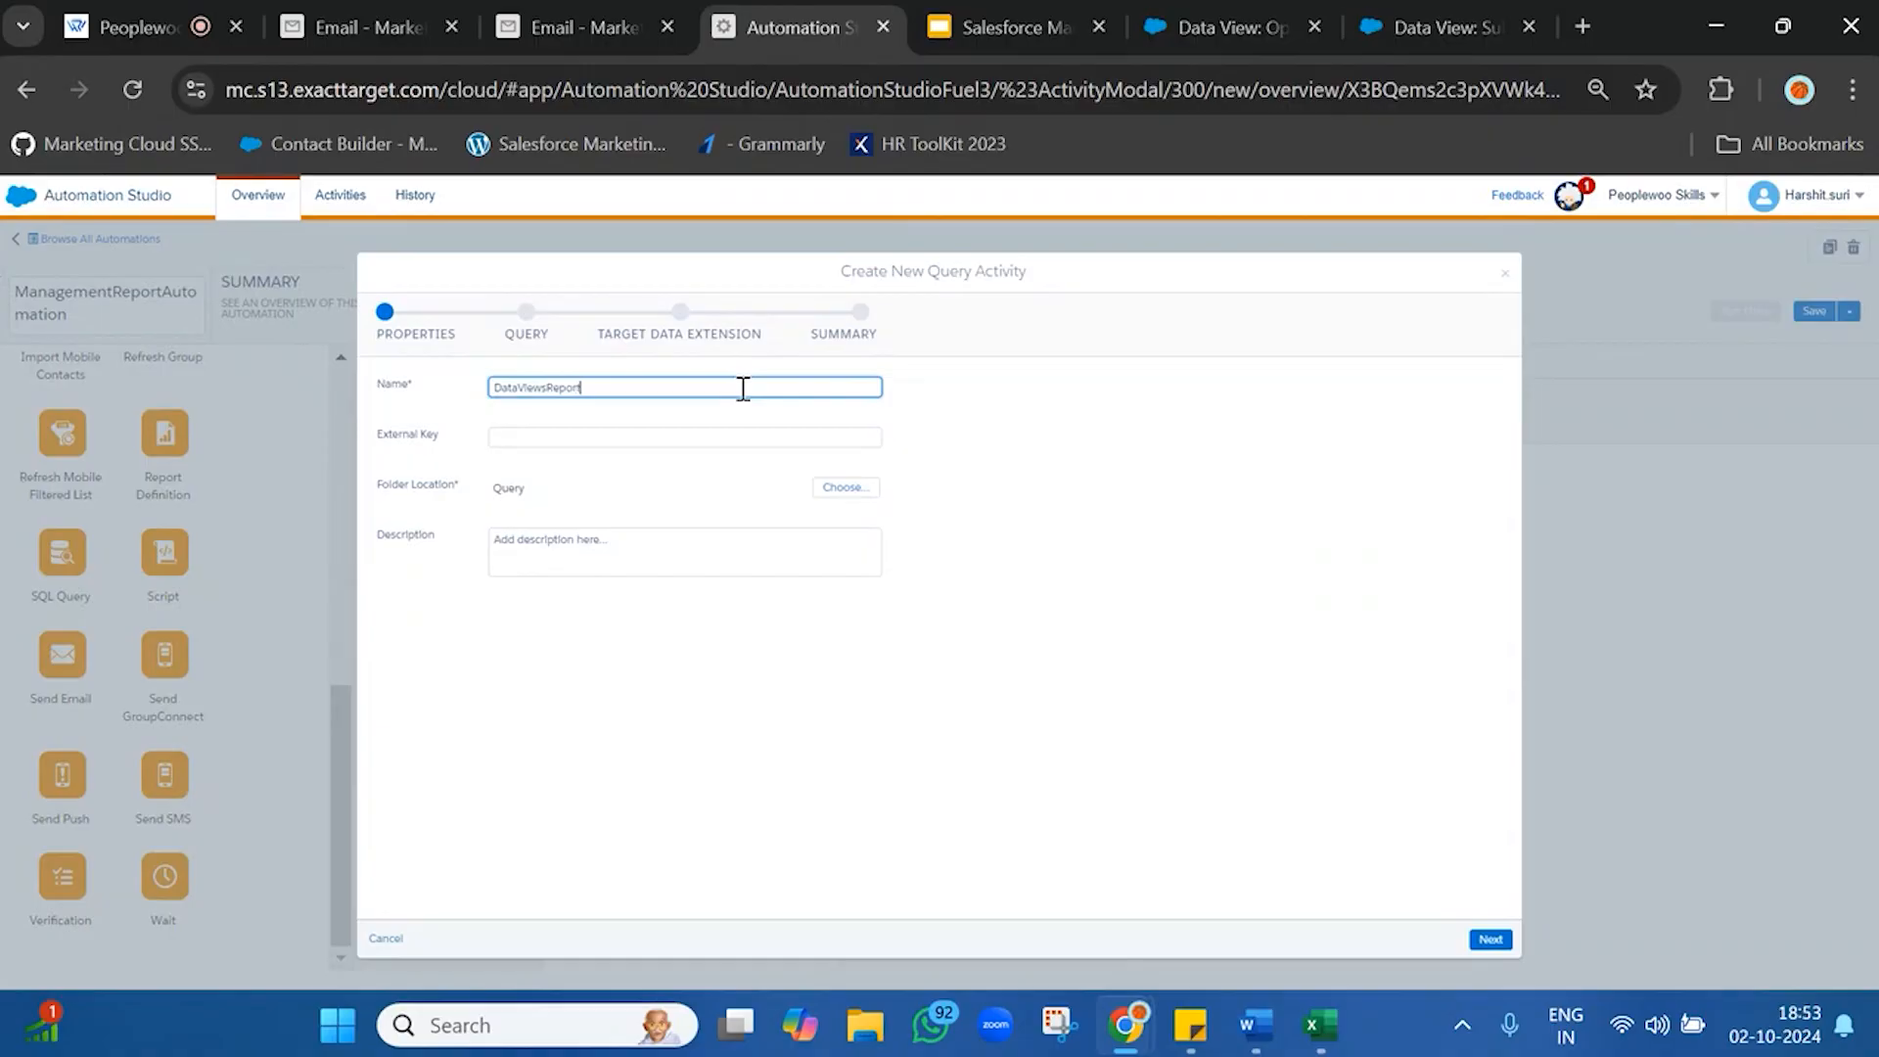
left_click(1437, 774)
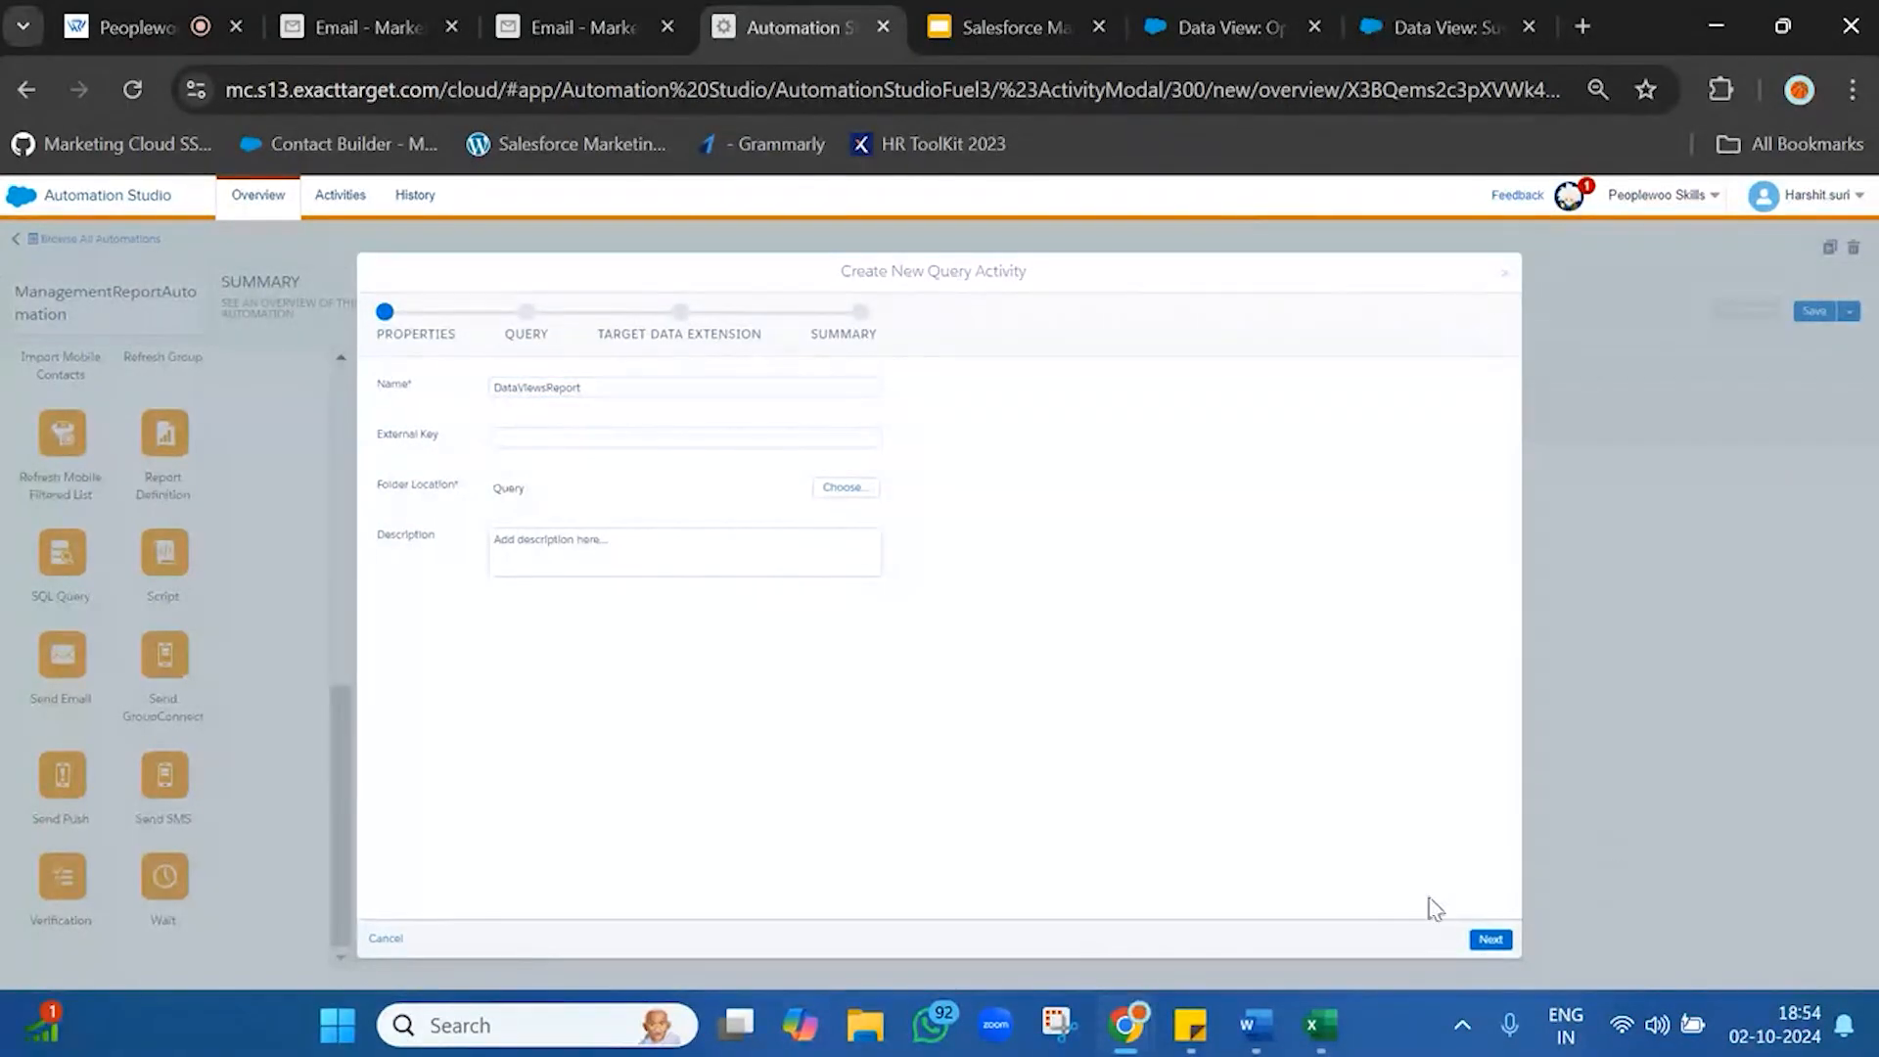
left_click(708, 387)
left_click(1490, 941)
left_click(384, 940)
left_click(472, 901)
left_click(125, 102)
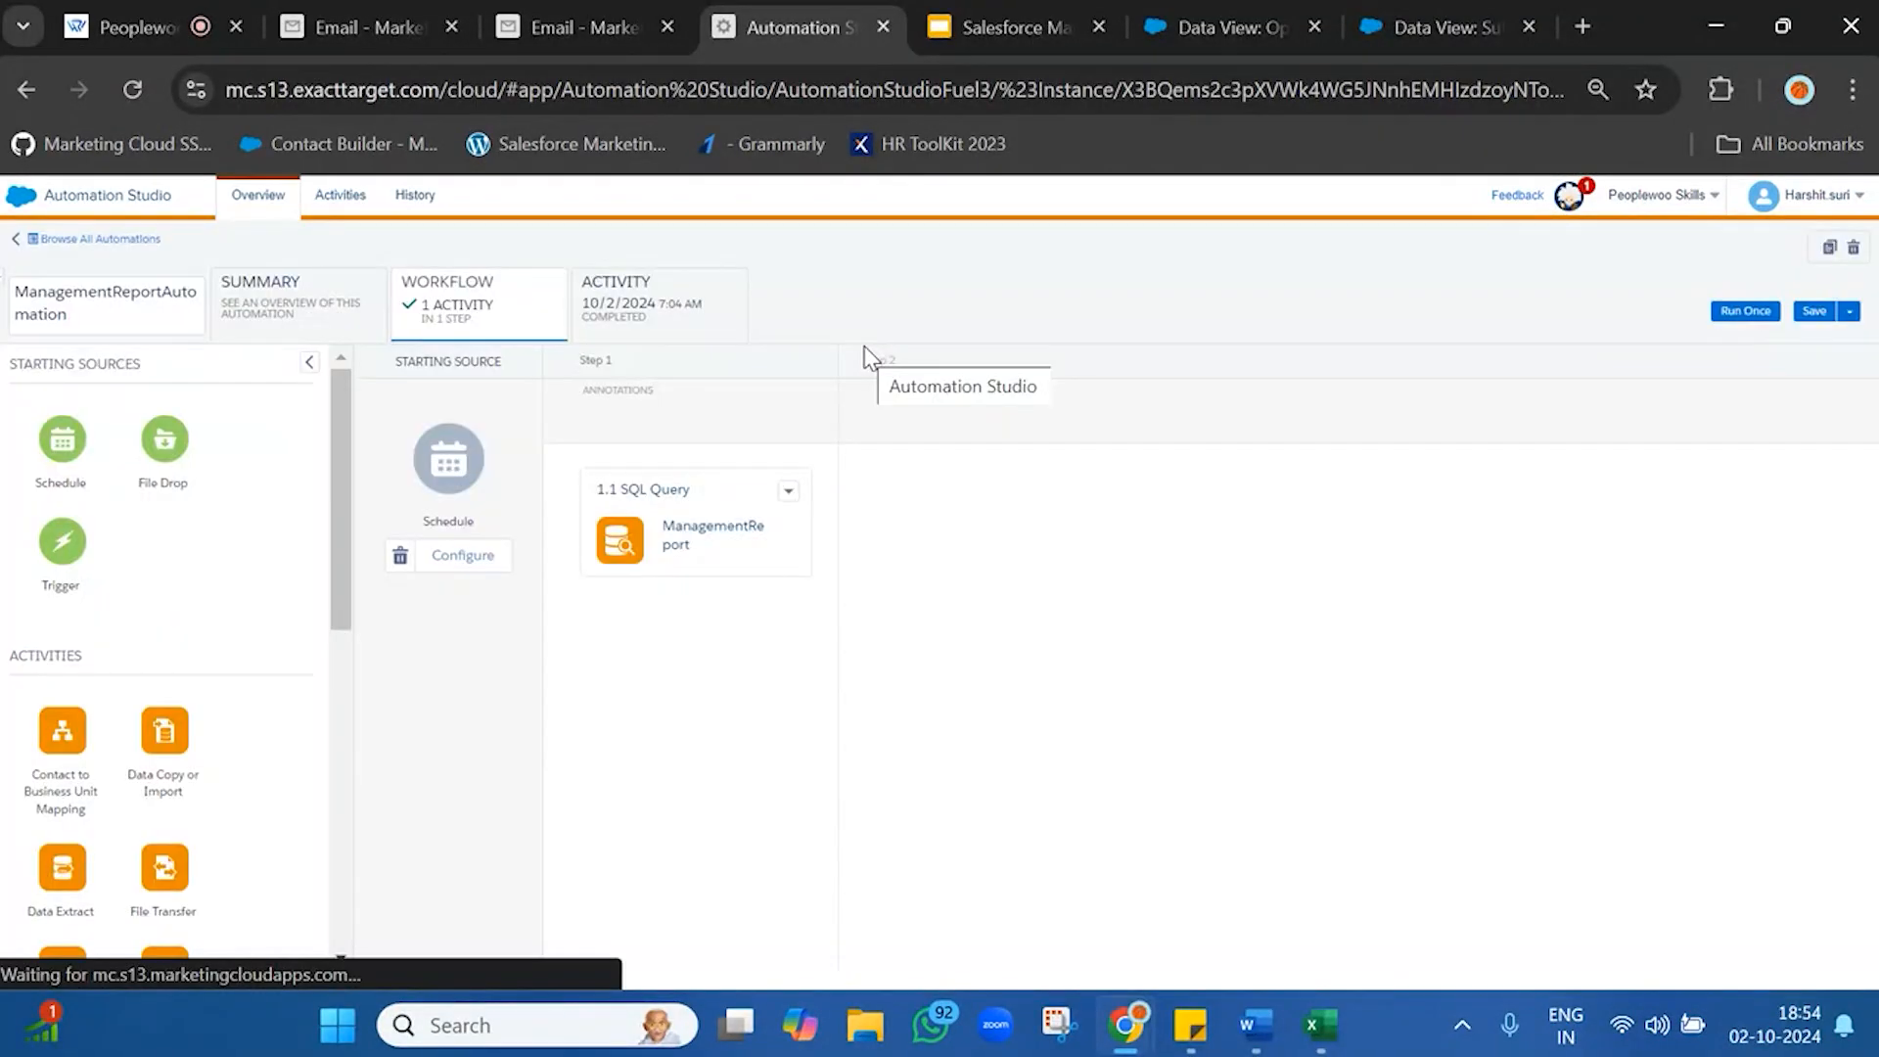
- Add a SQL Query activity as Step 2 of the automation workflow and open its query selection
scroll(146, 788, "down", 4)
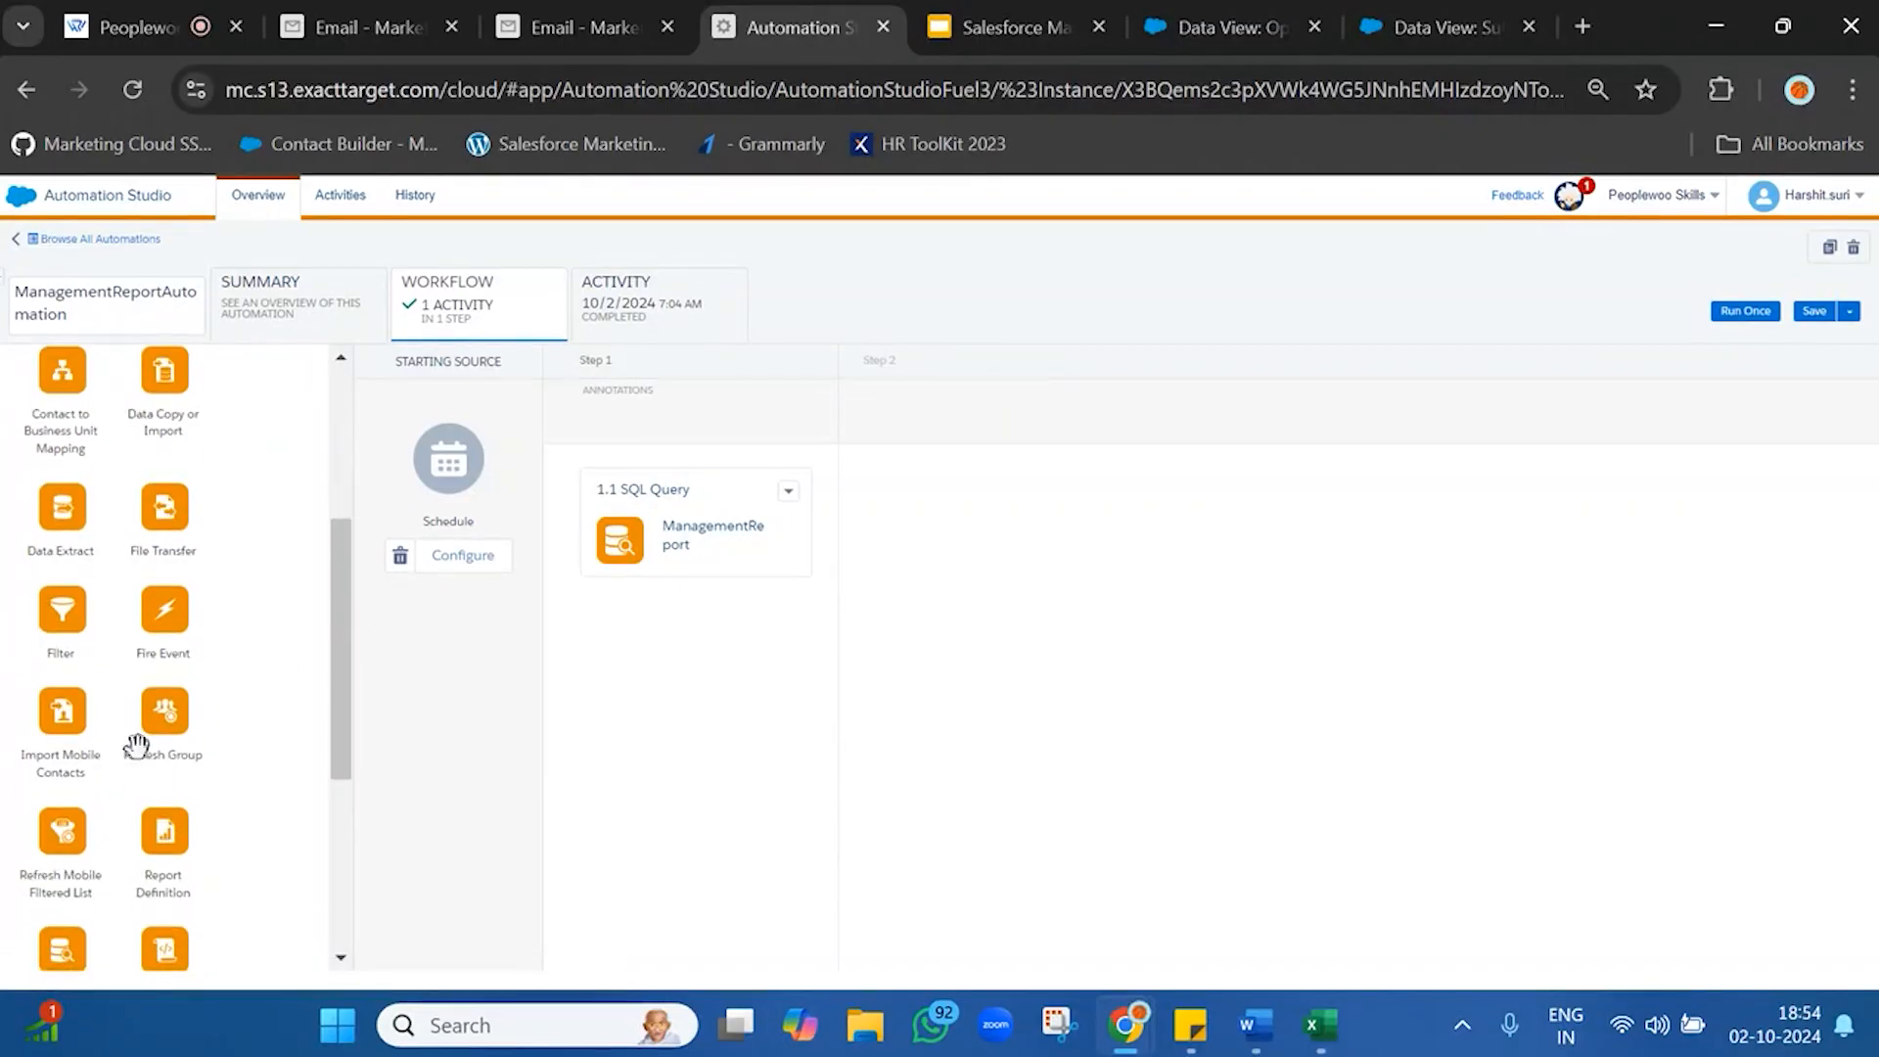
scroll(119, 744, "down", 1)
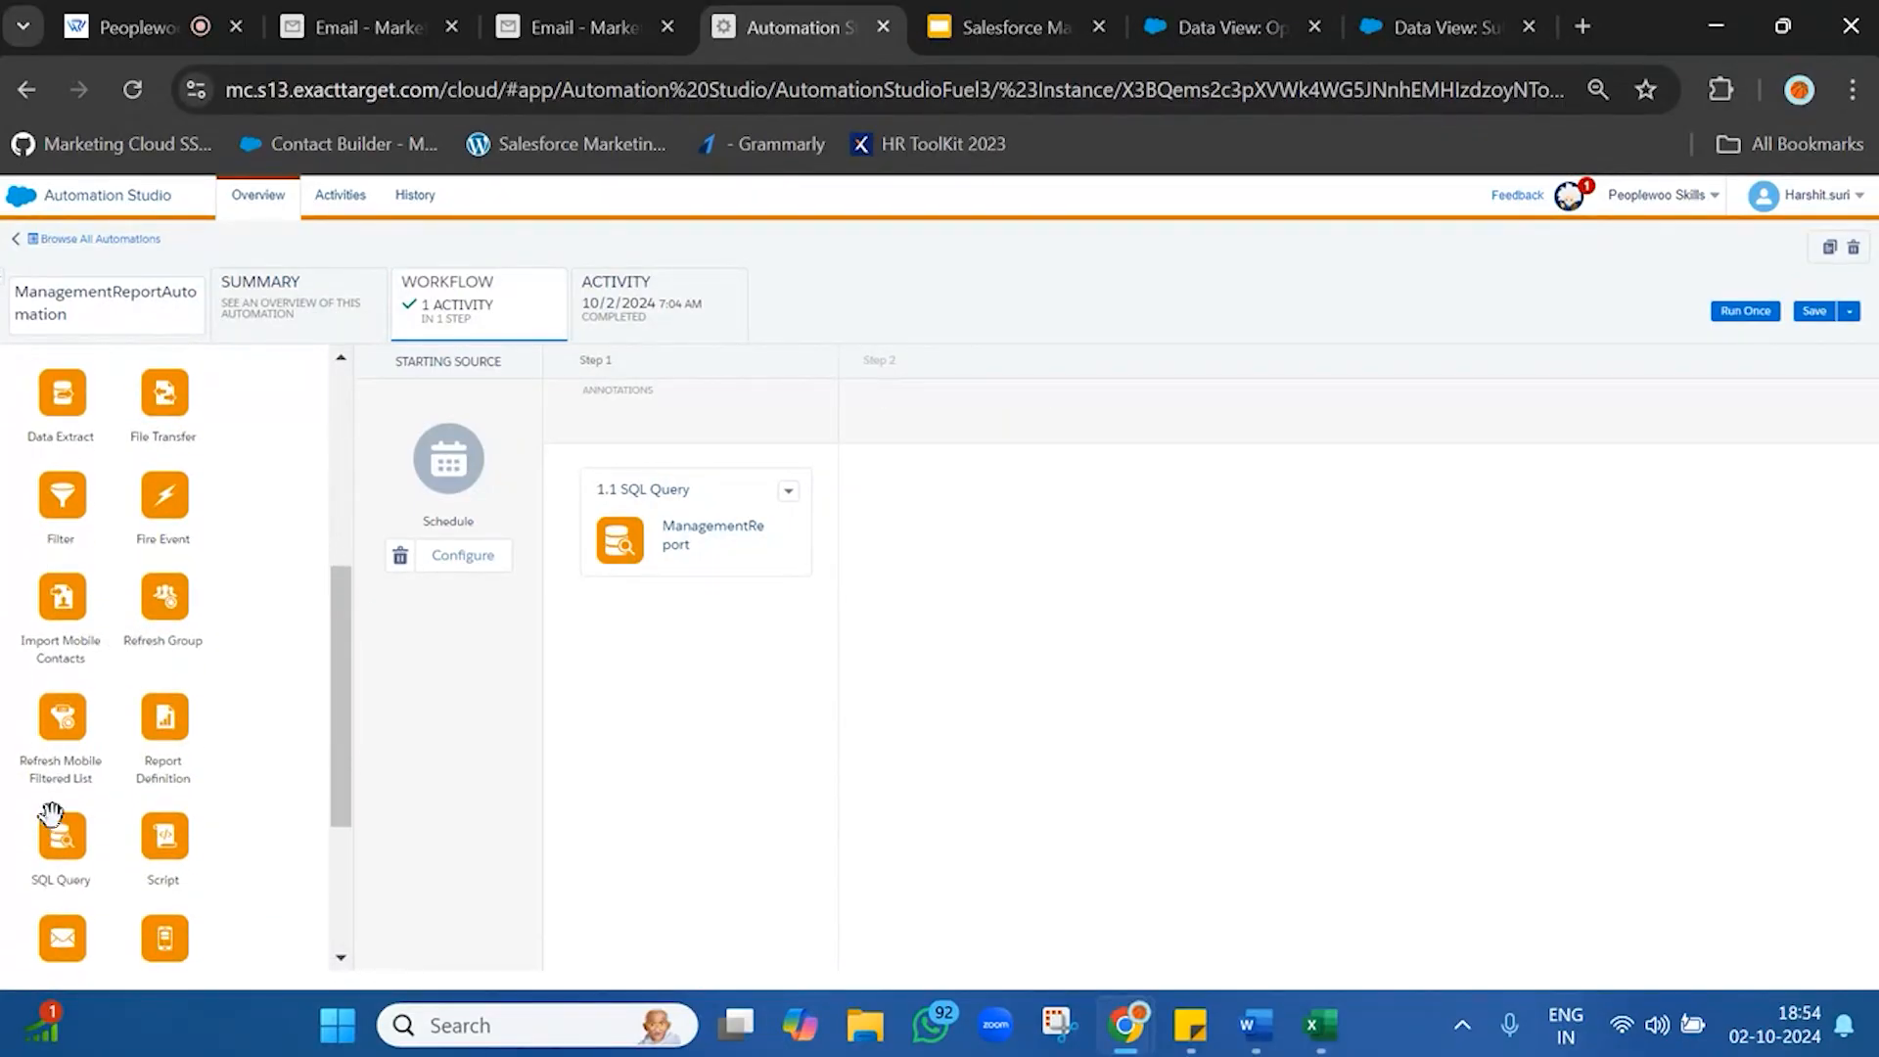
left_click_drag(197, 808, 1266, 579)
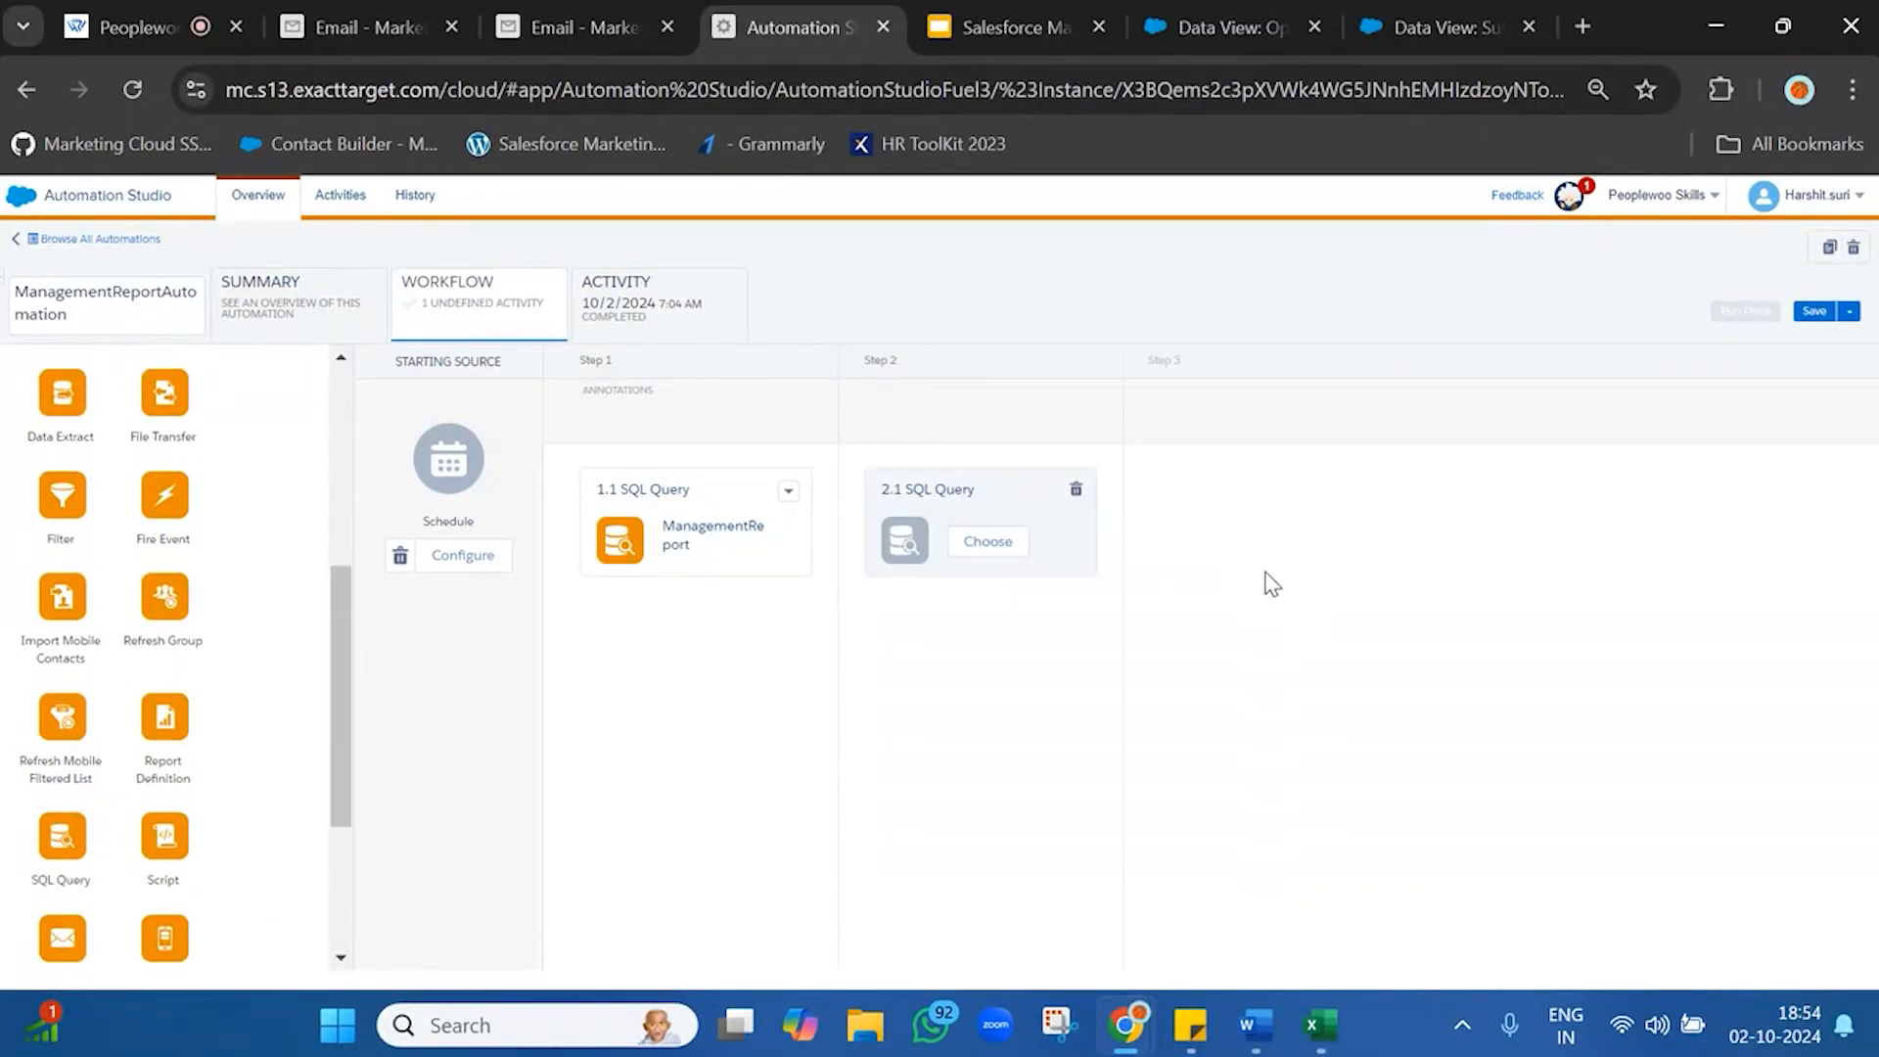
left_click(988, 544)
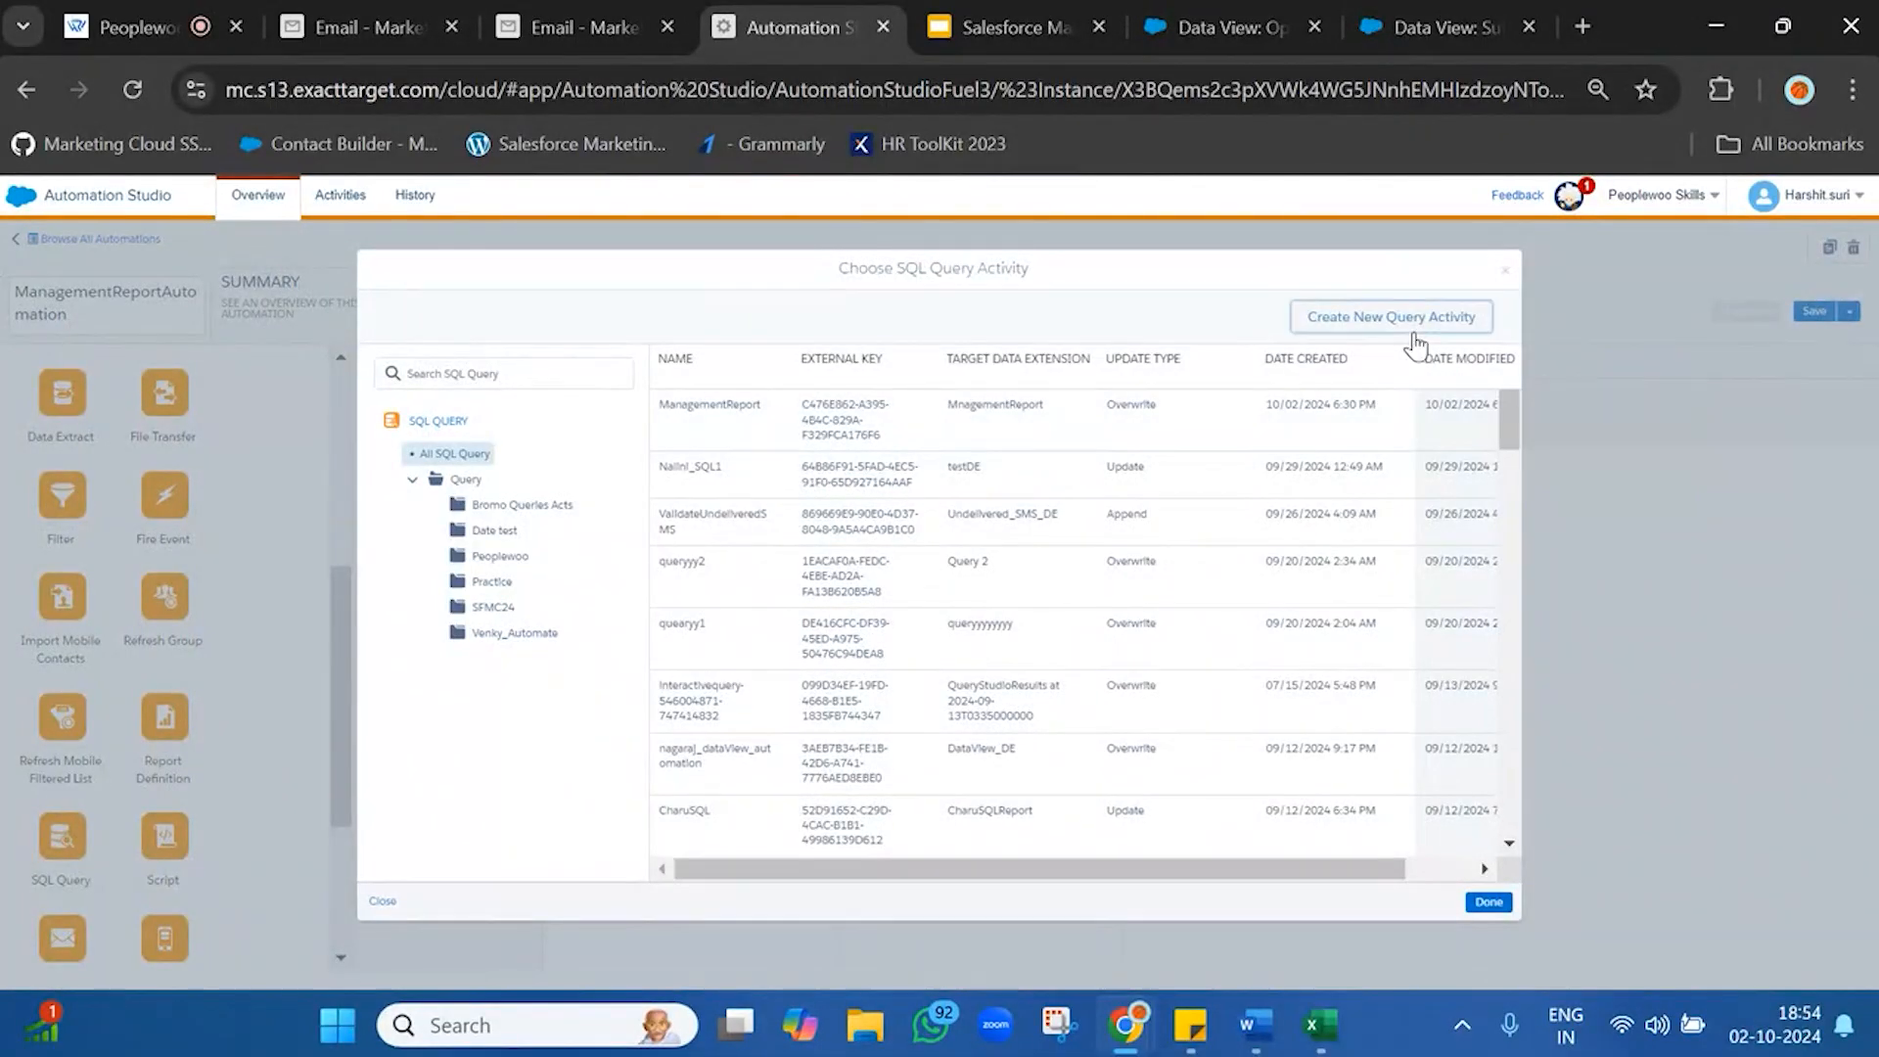
- Start a new query activity named DataViewsReport in the Query folder and continue to its SQL query definition
left_click(1404, 319)
left_click(613, 383)
type("Data")
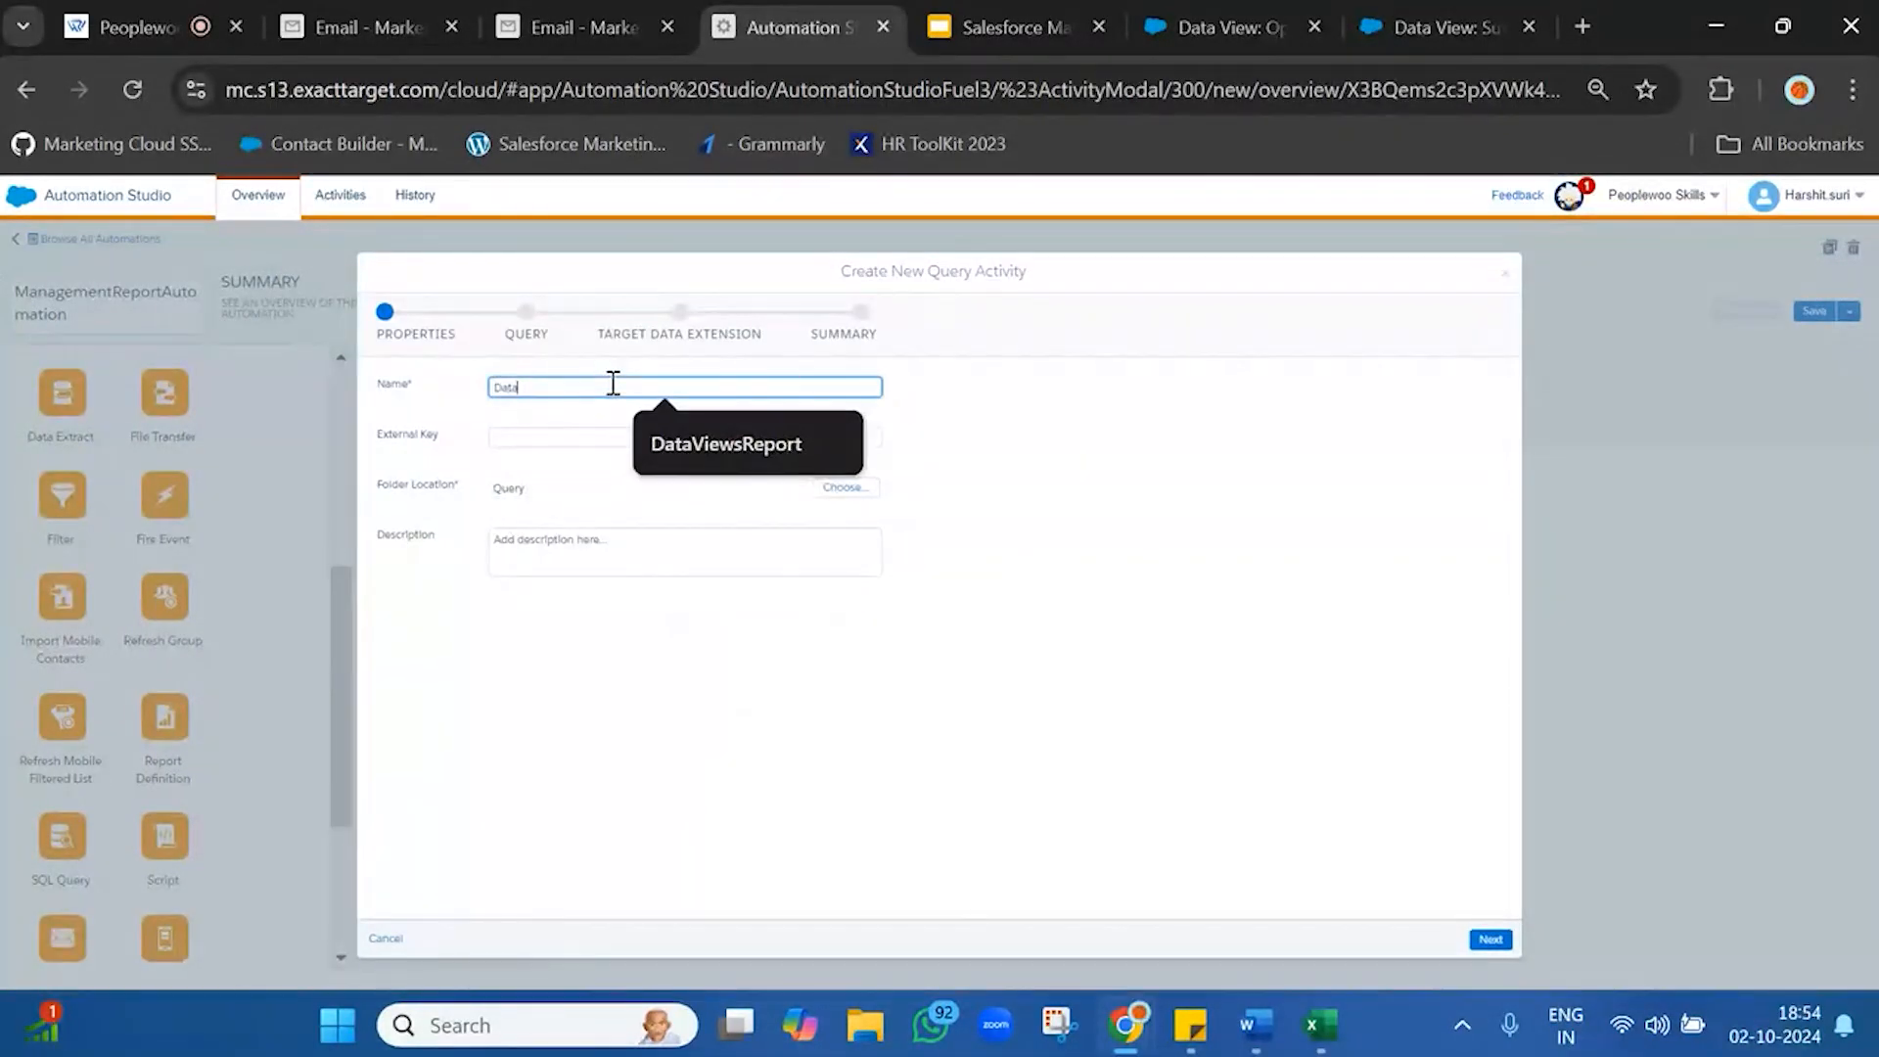
type("ViewsReport")
left_click(1491, 939)
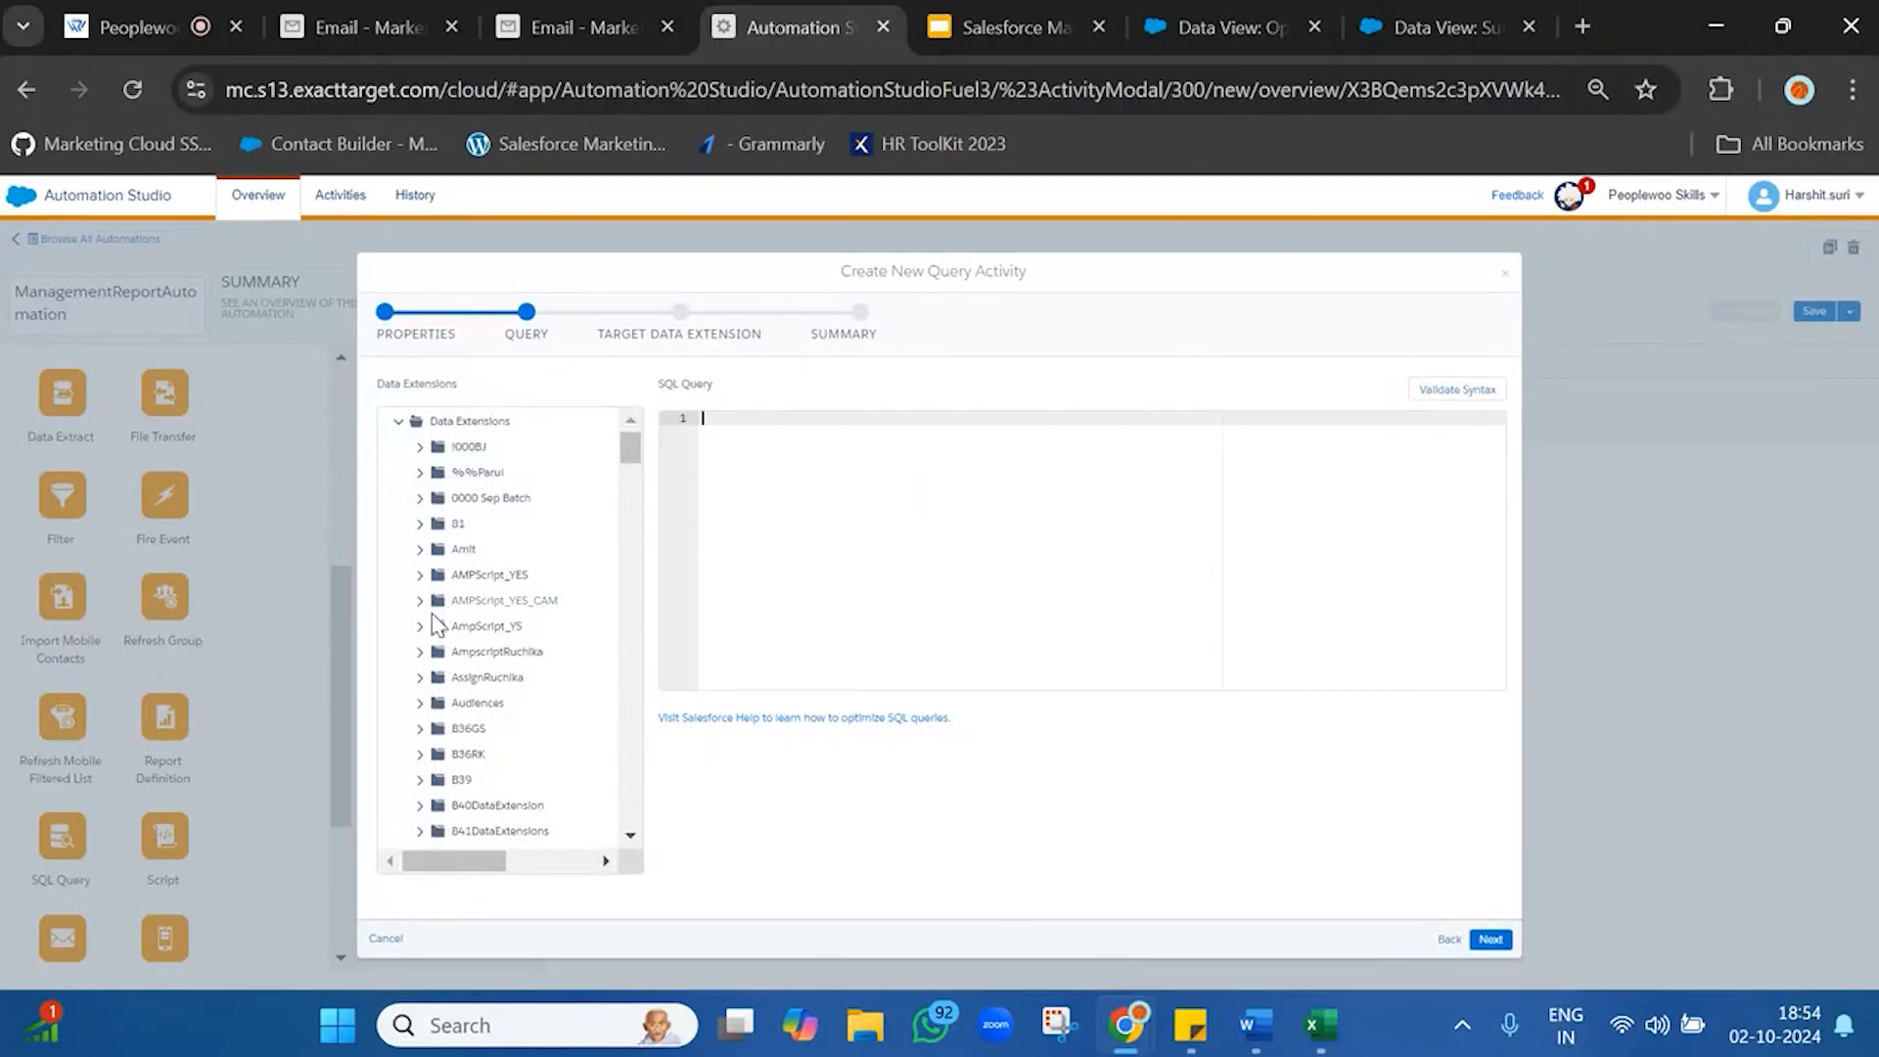
- Find the NewBatch folder among the data extensions, expand it, and insert the DataViewsReport fields into the SQL query
scroll(431, 627, "down", 15)
scroll(438, 634, "down", 10)
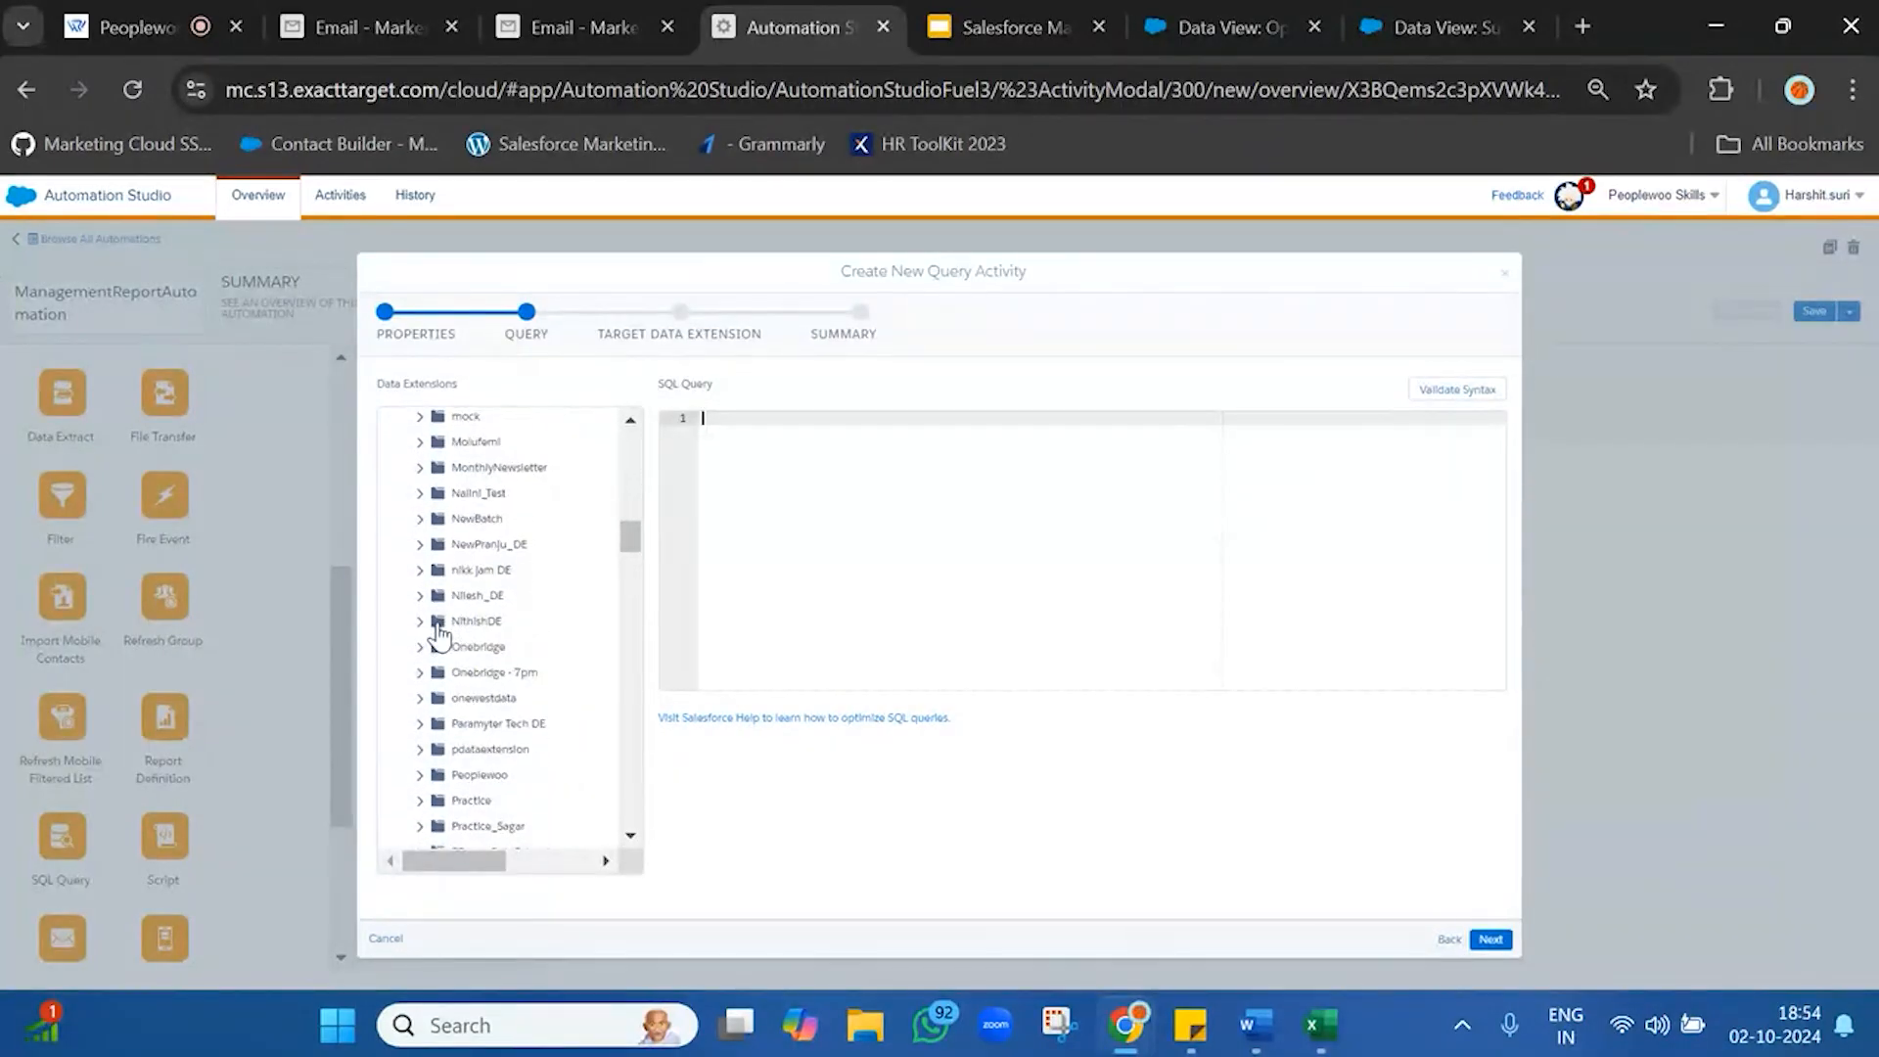
scroll(439, 634, "down", 3)
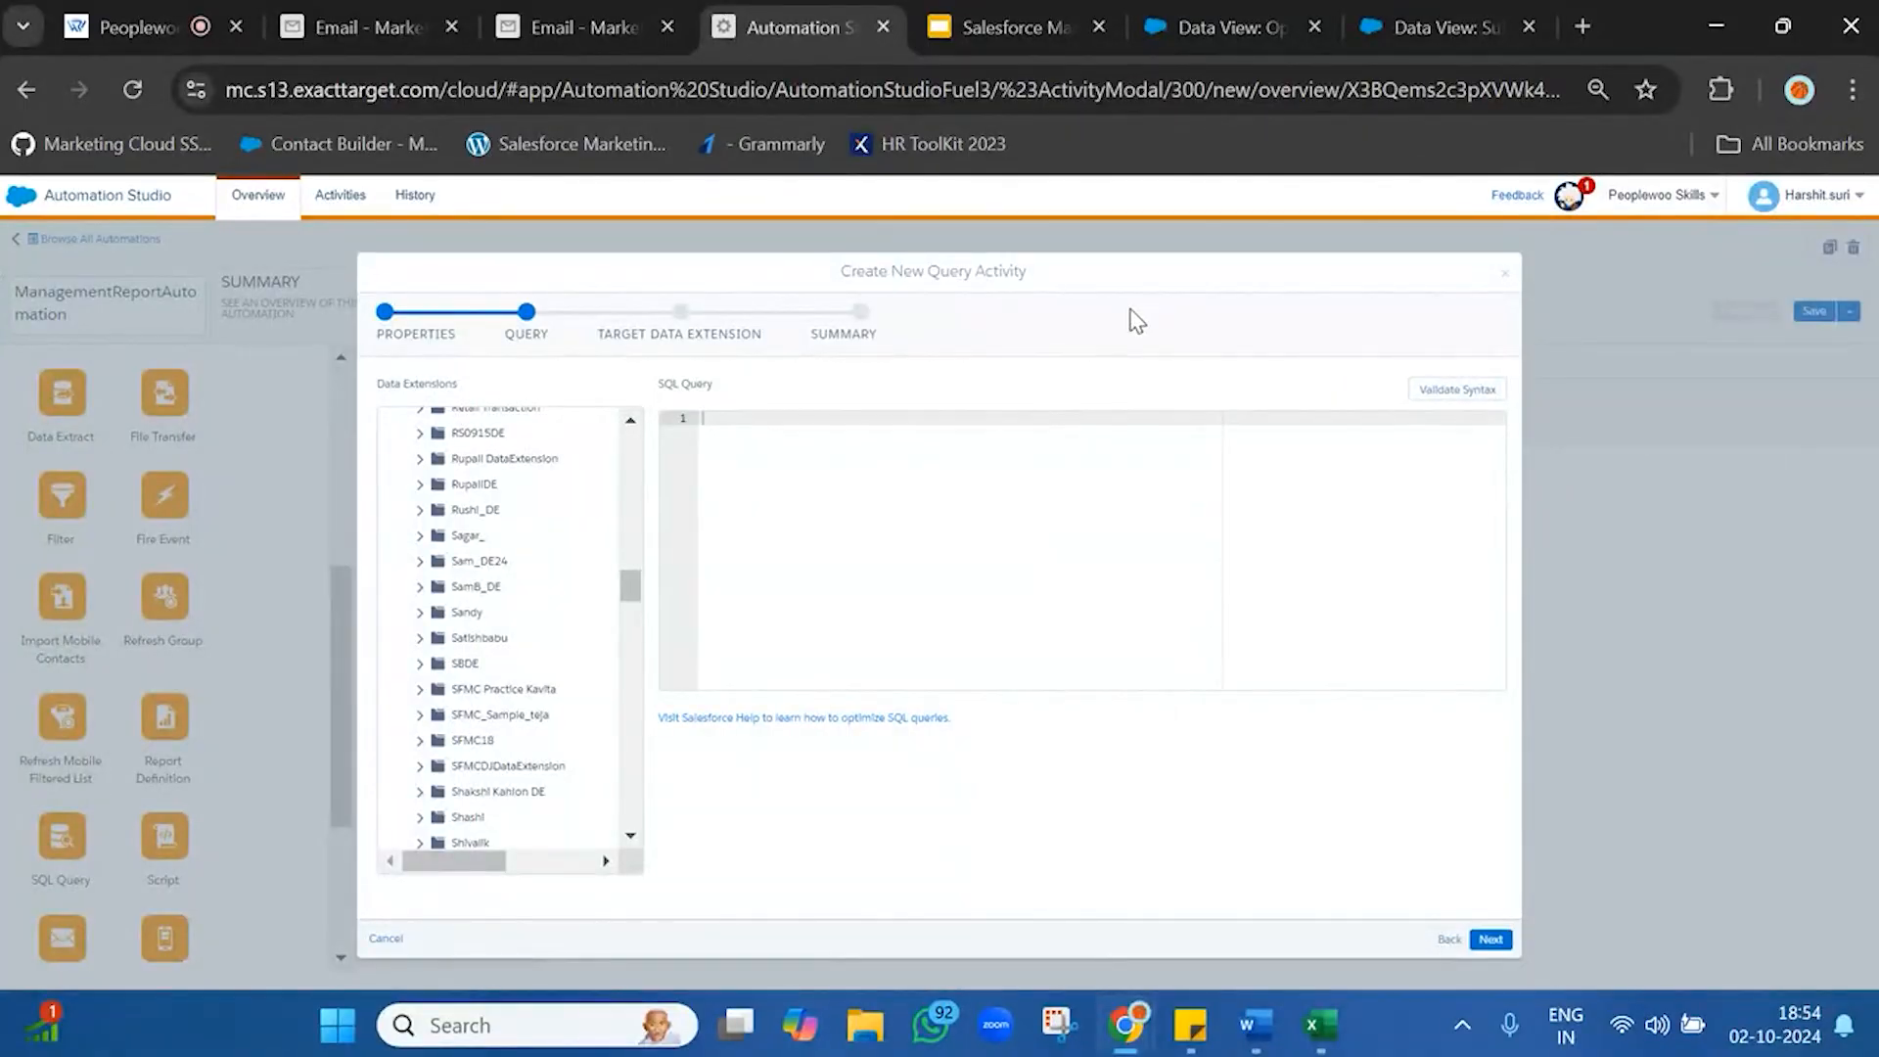
key("ctrl+f")
key("Return")
key("Return")
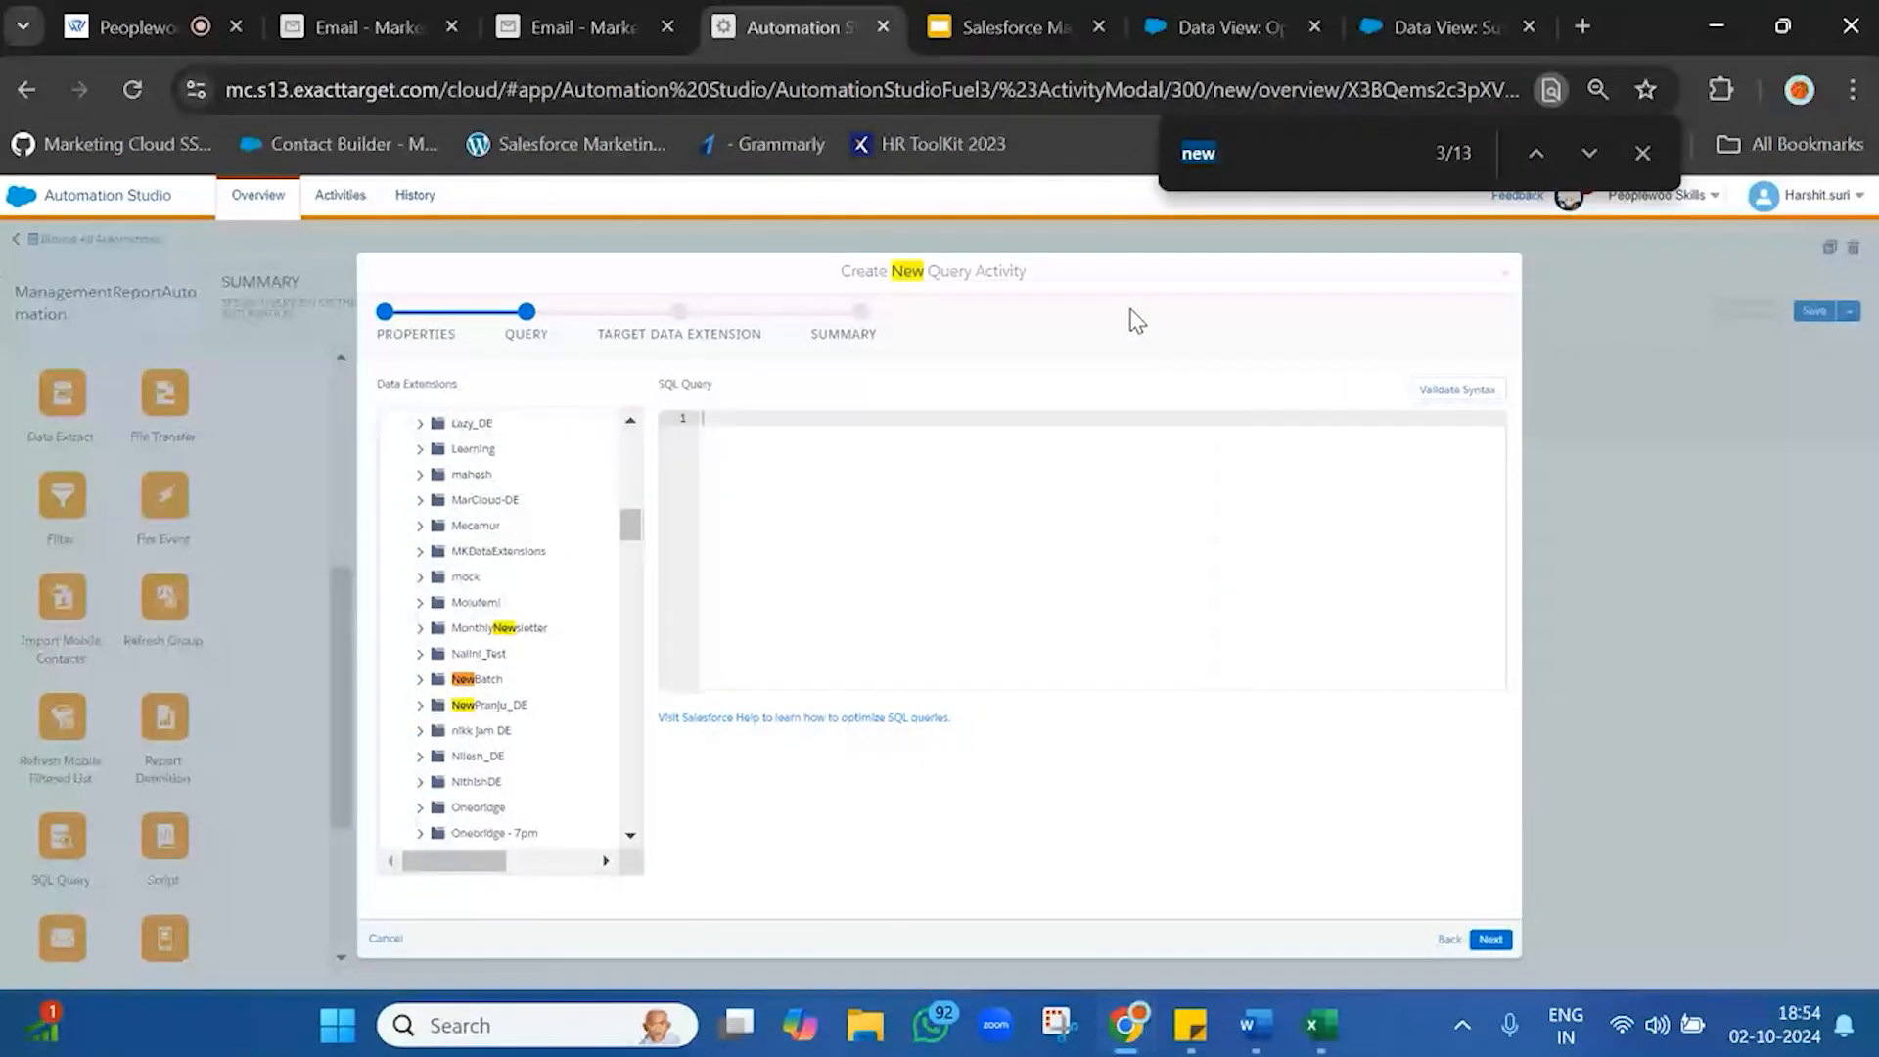
left_click(417, 688)
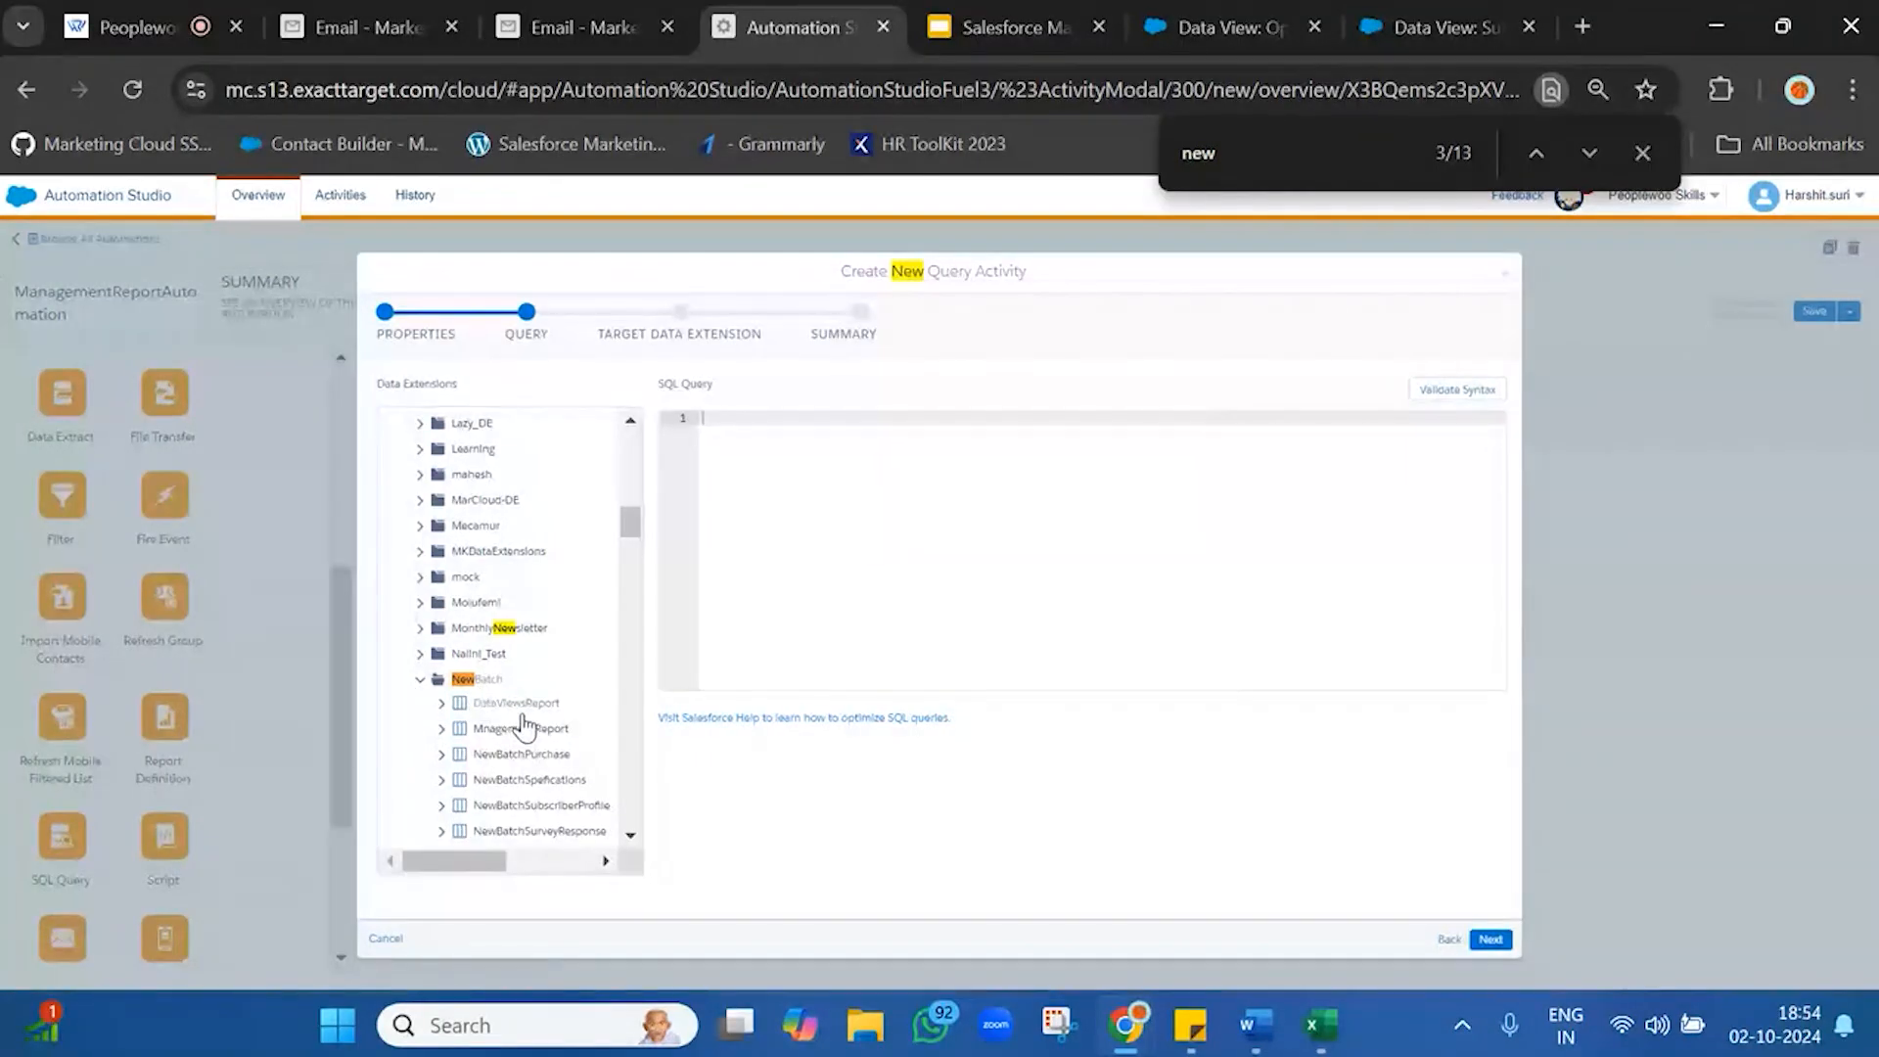
left_click_drag(524, 720, 1363, 524)
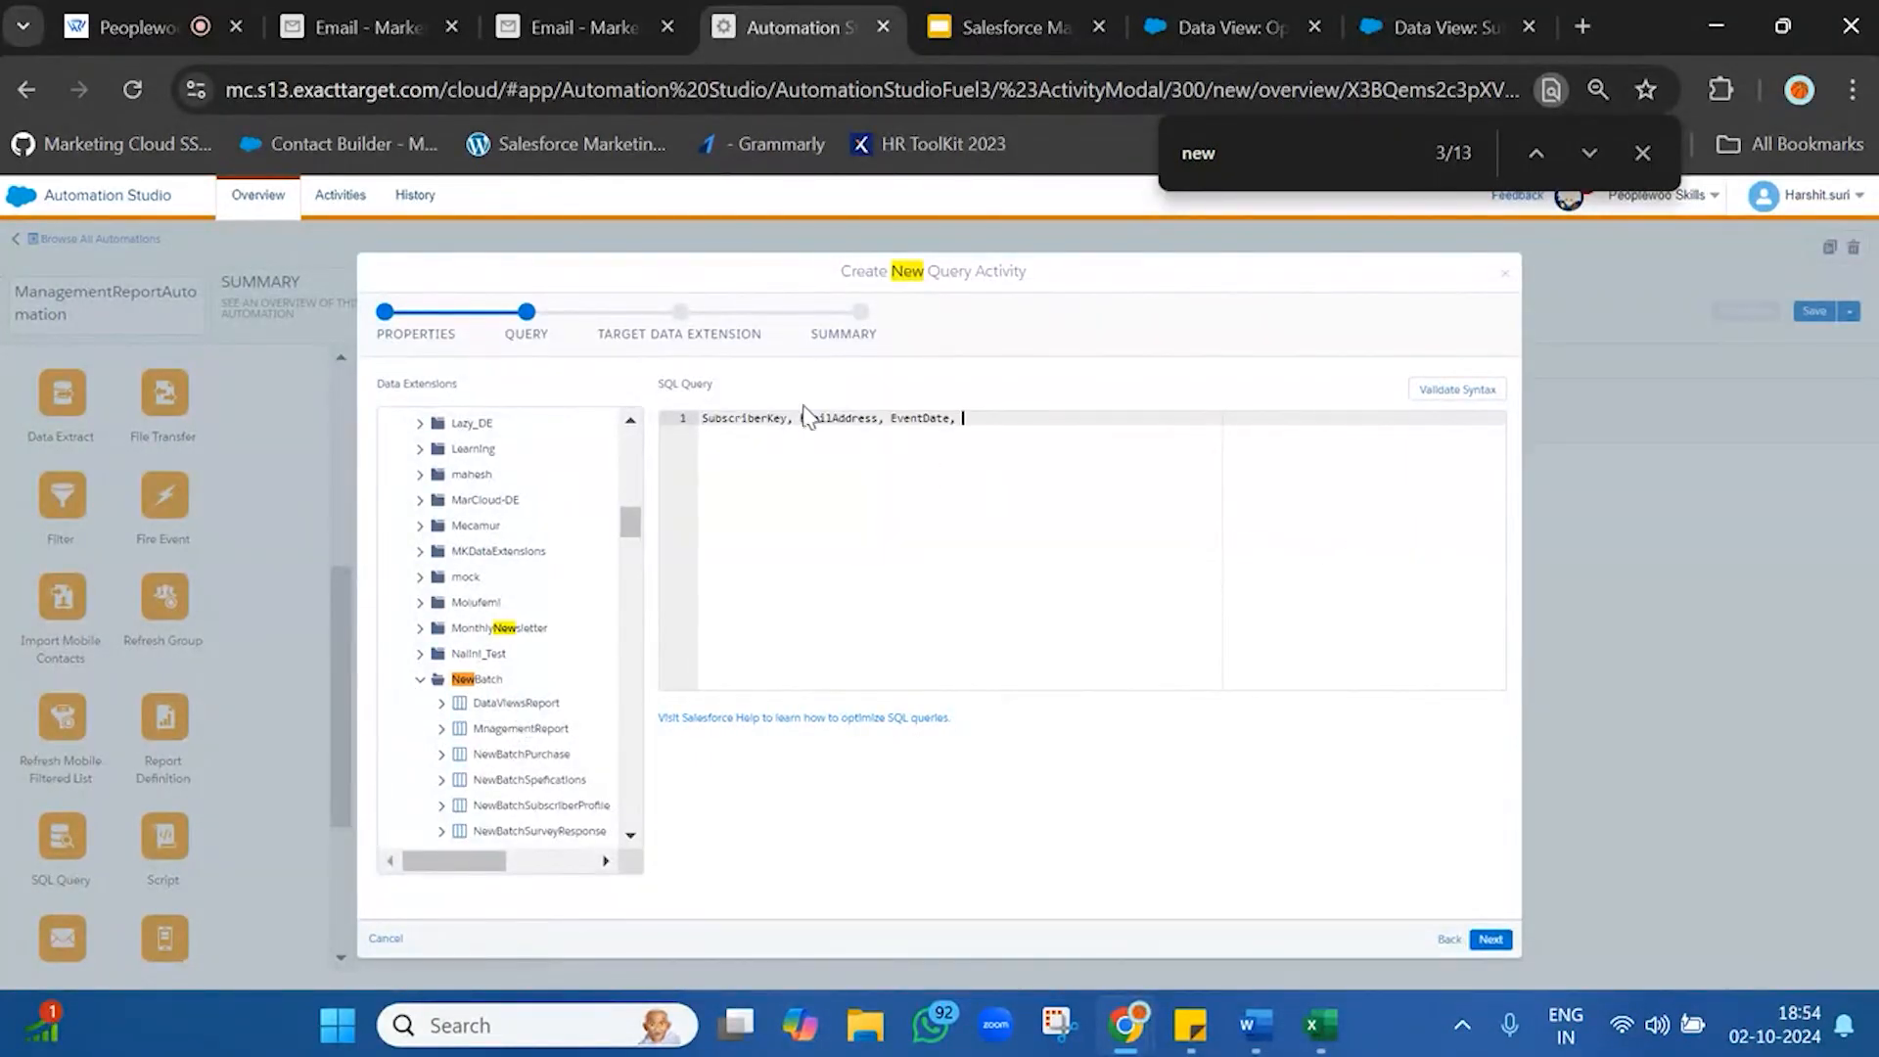
- Put select before the field list in the query and remove the trailing comma after EventDate
left_click(704, 418)
type("select")
double_click(800, 415)
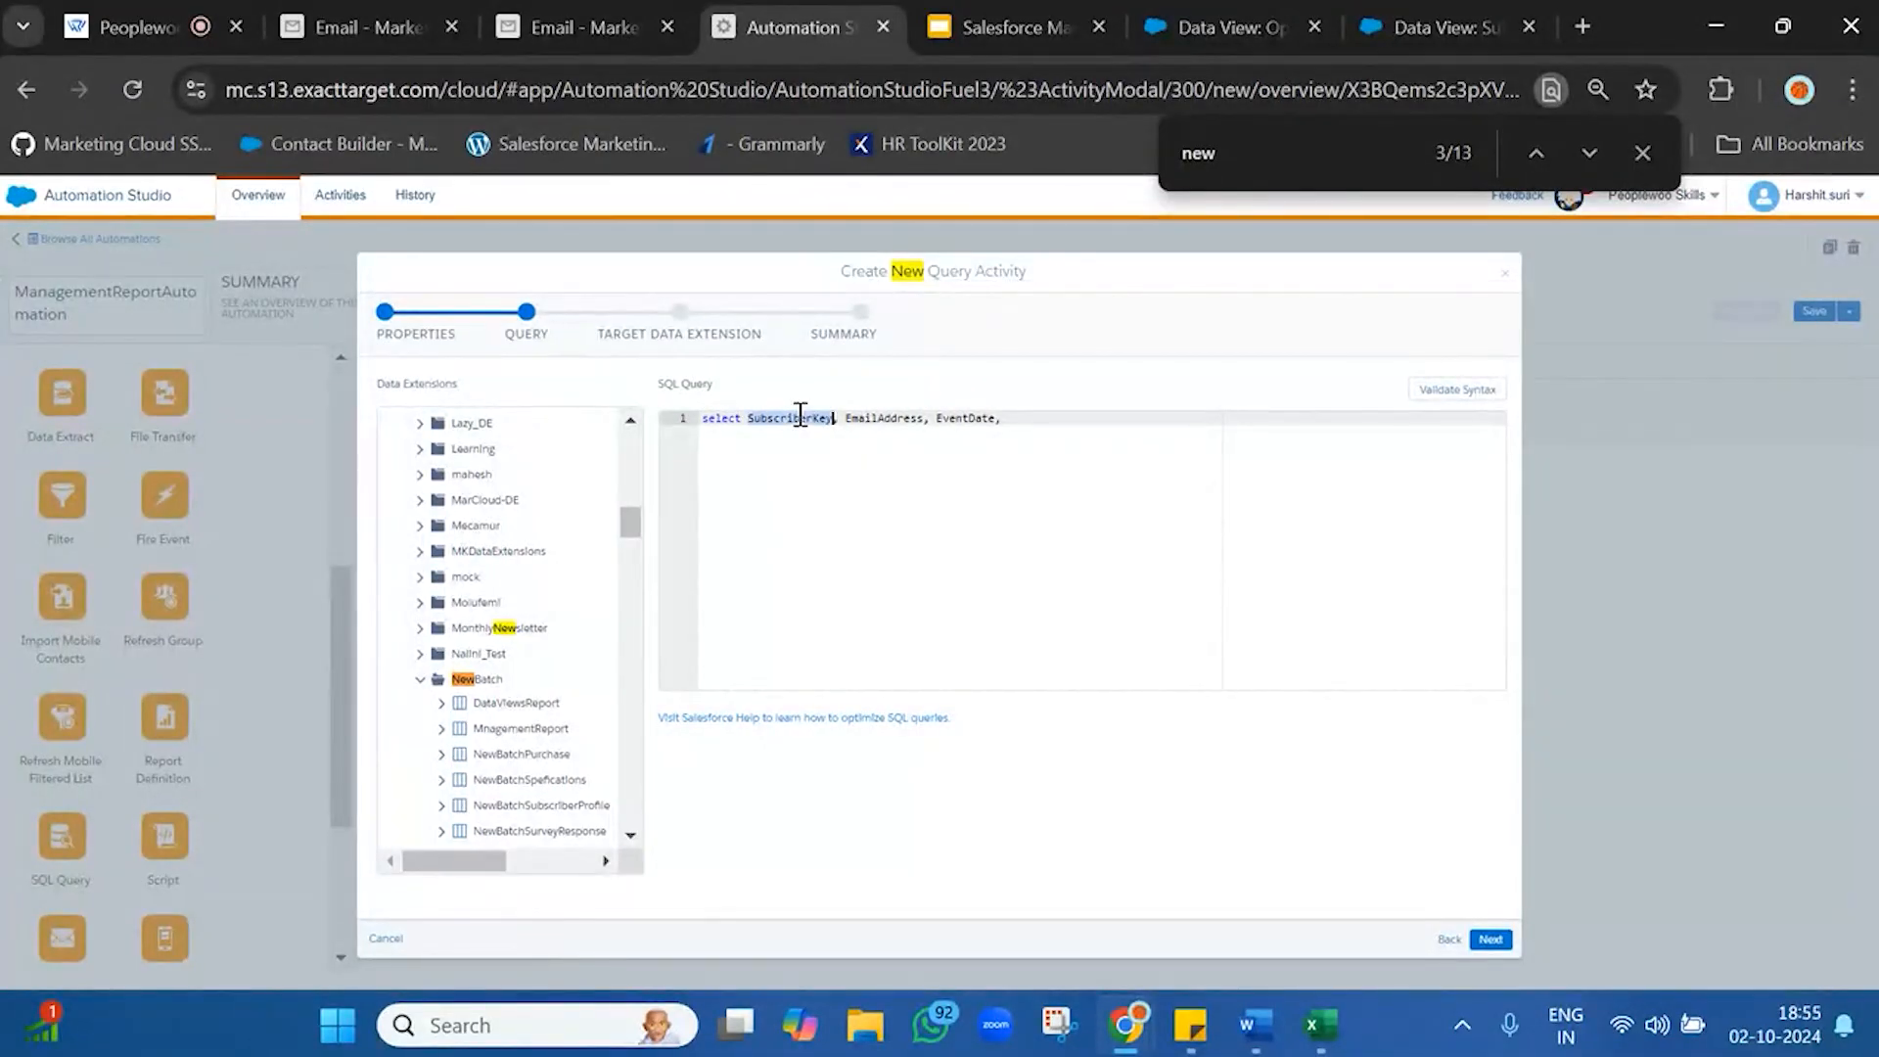
left_click(965, 434)
key("BackSpace")
key("BackSpace")
- Check the Report 2 note, copy the _Open data view name from its help article, and add "from _Open" to the query
mouse_move(1190, 1025)
left_click(1165, 912)
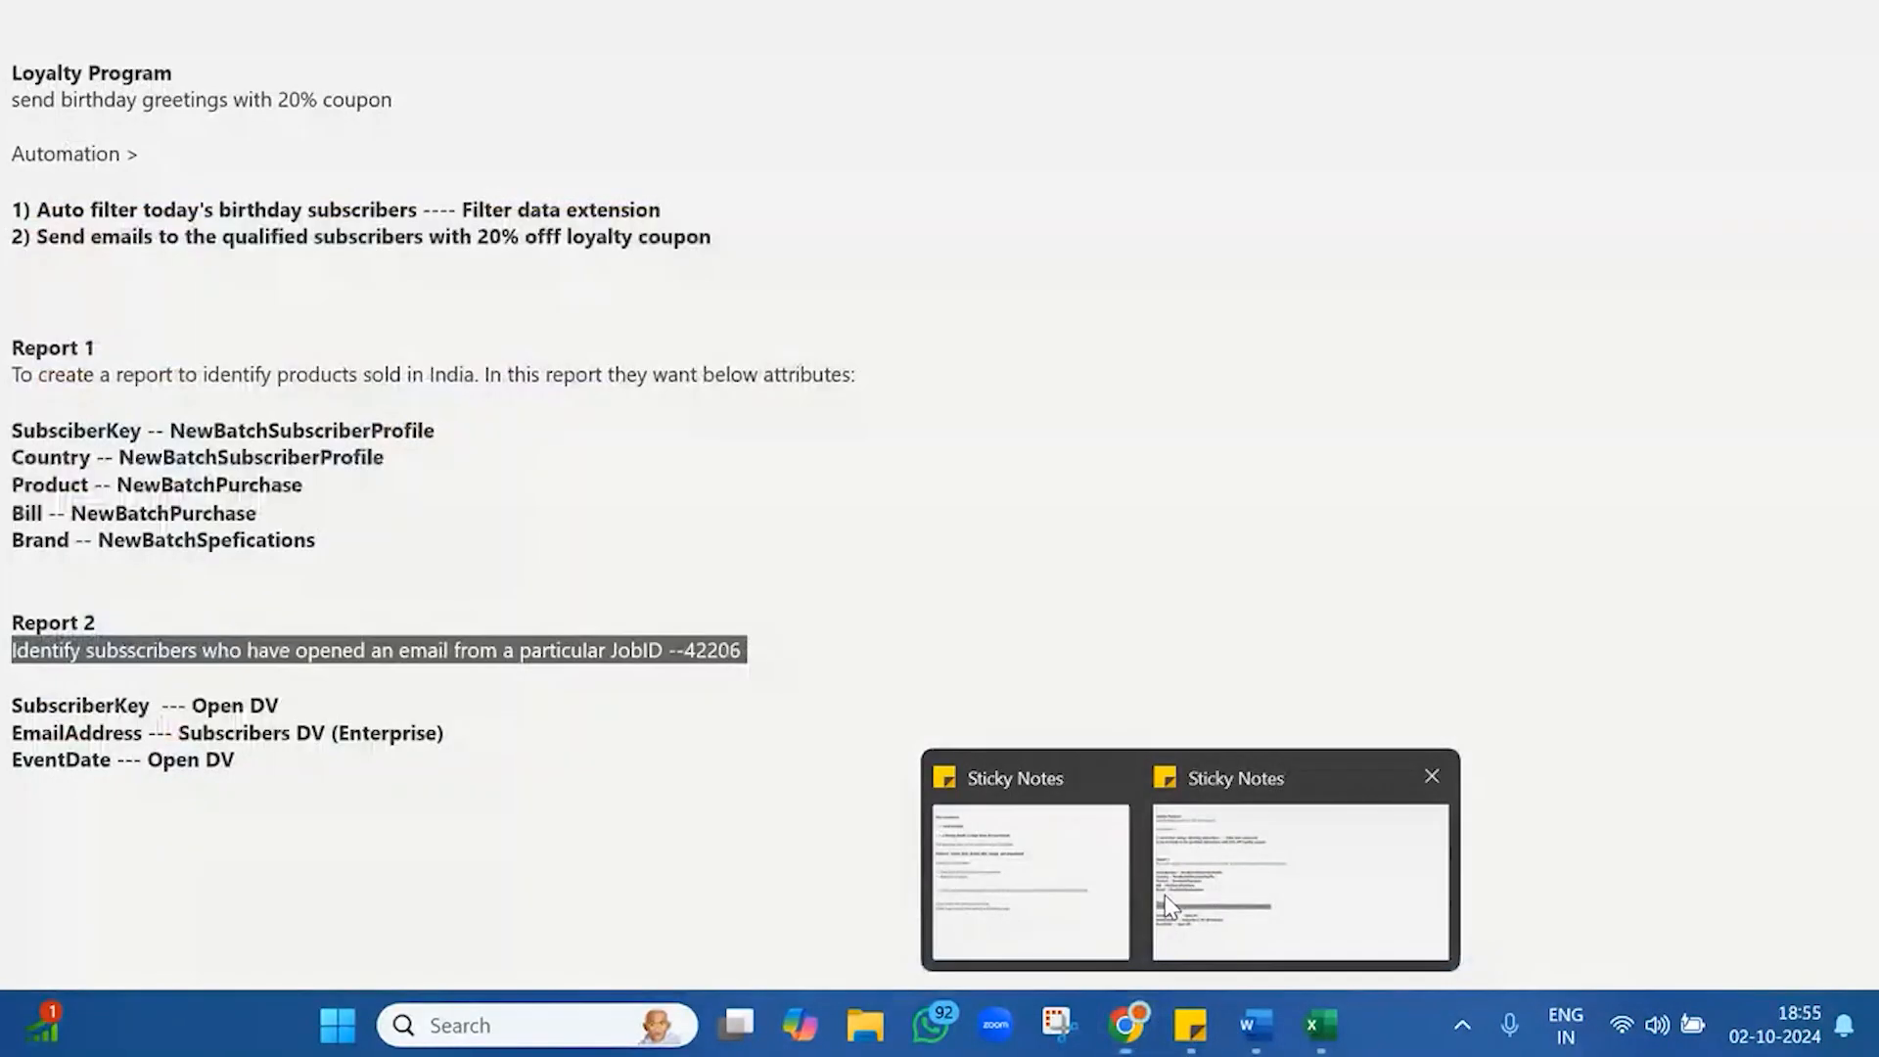
mouse_move(1132, 1035)
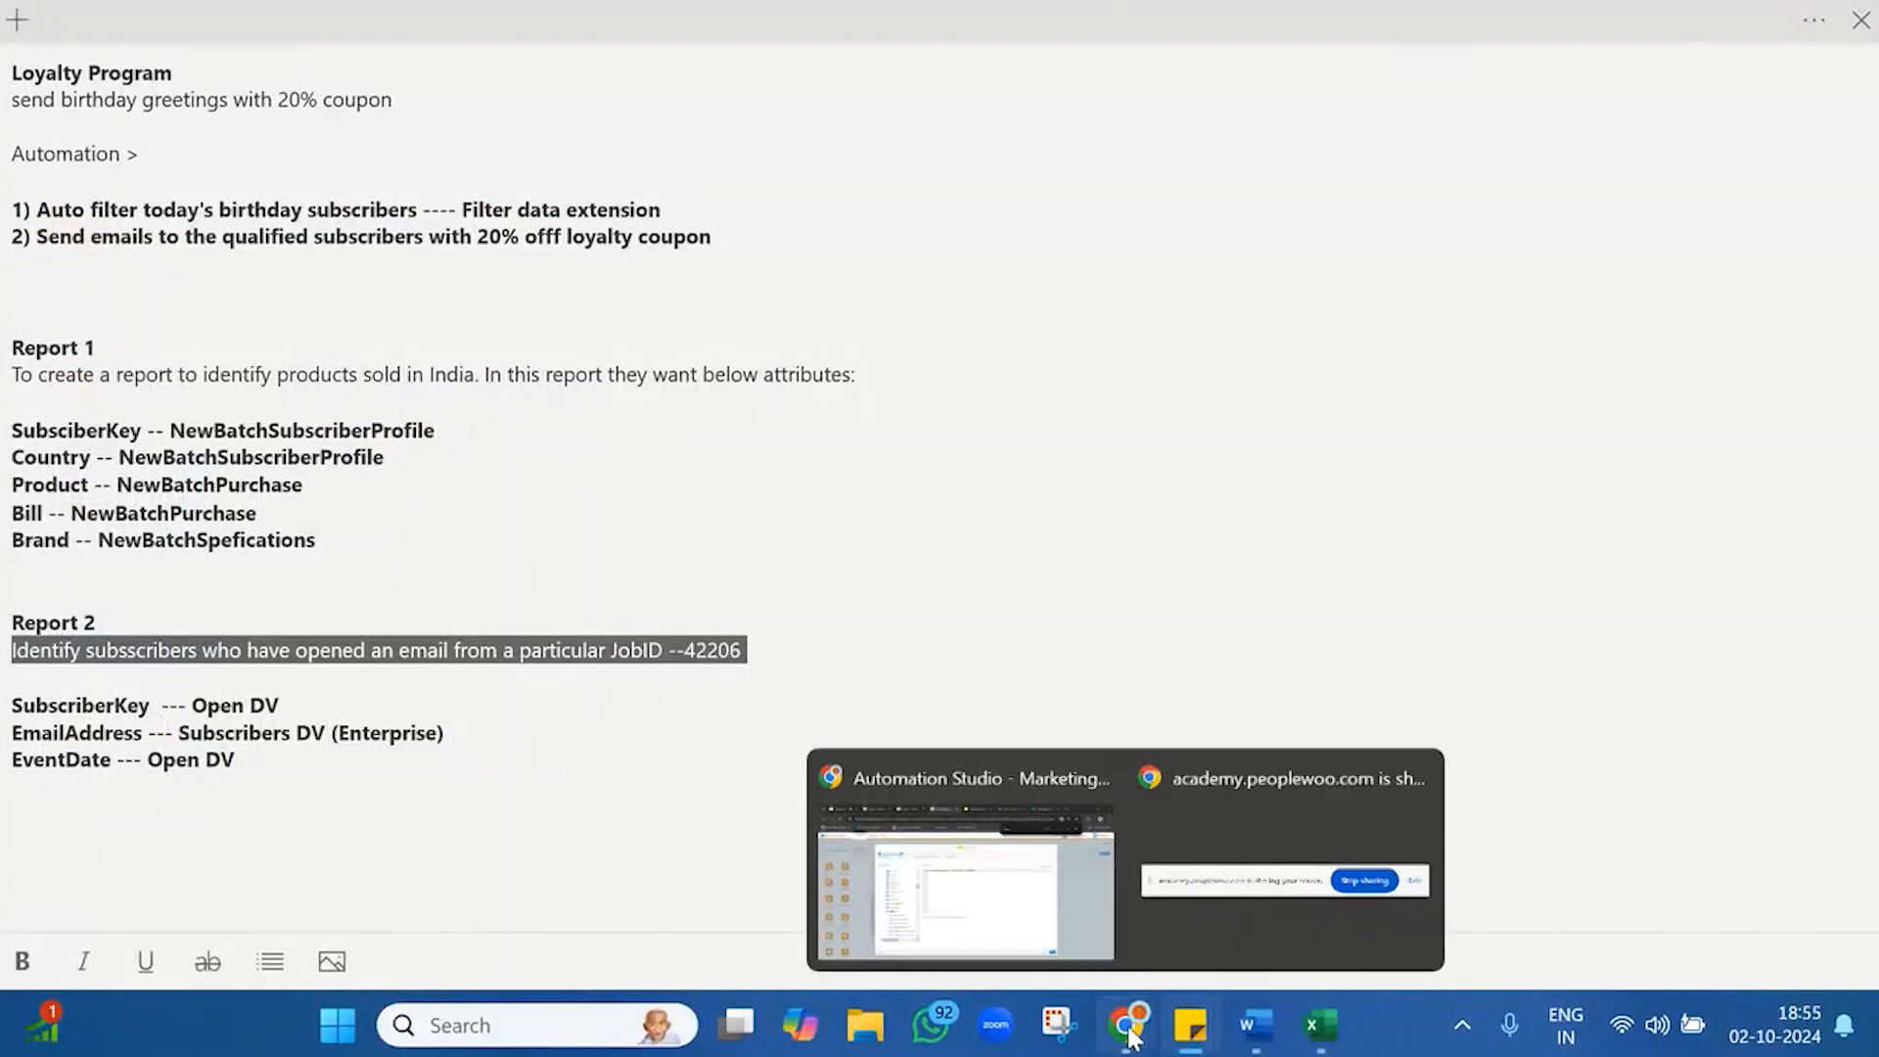
left_click(1003, 905)
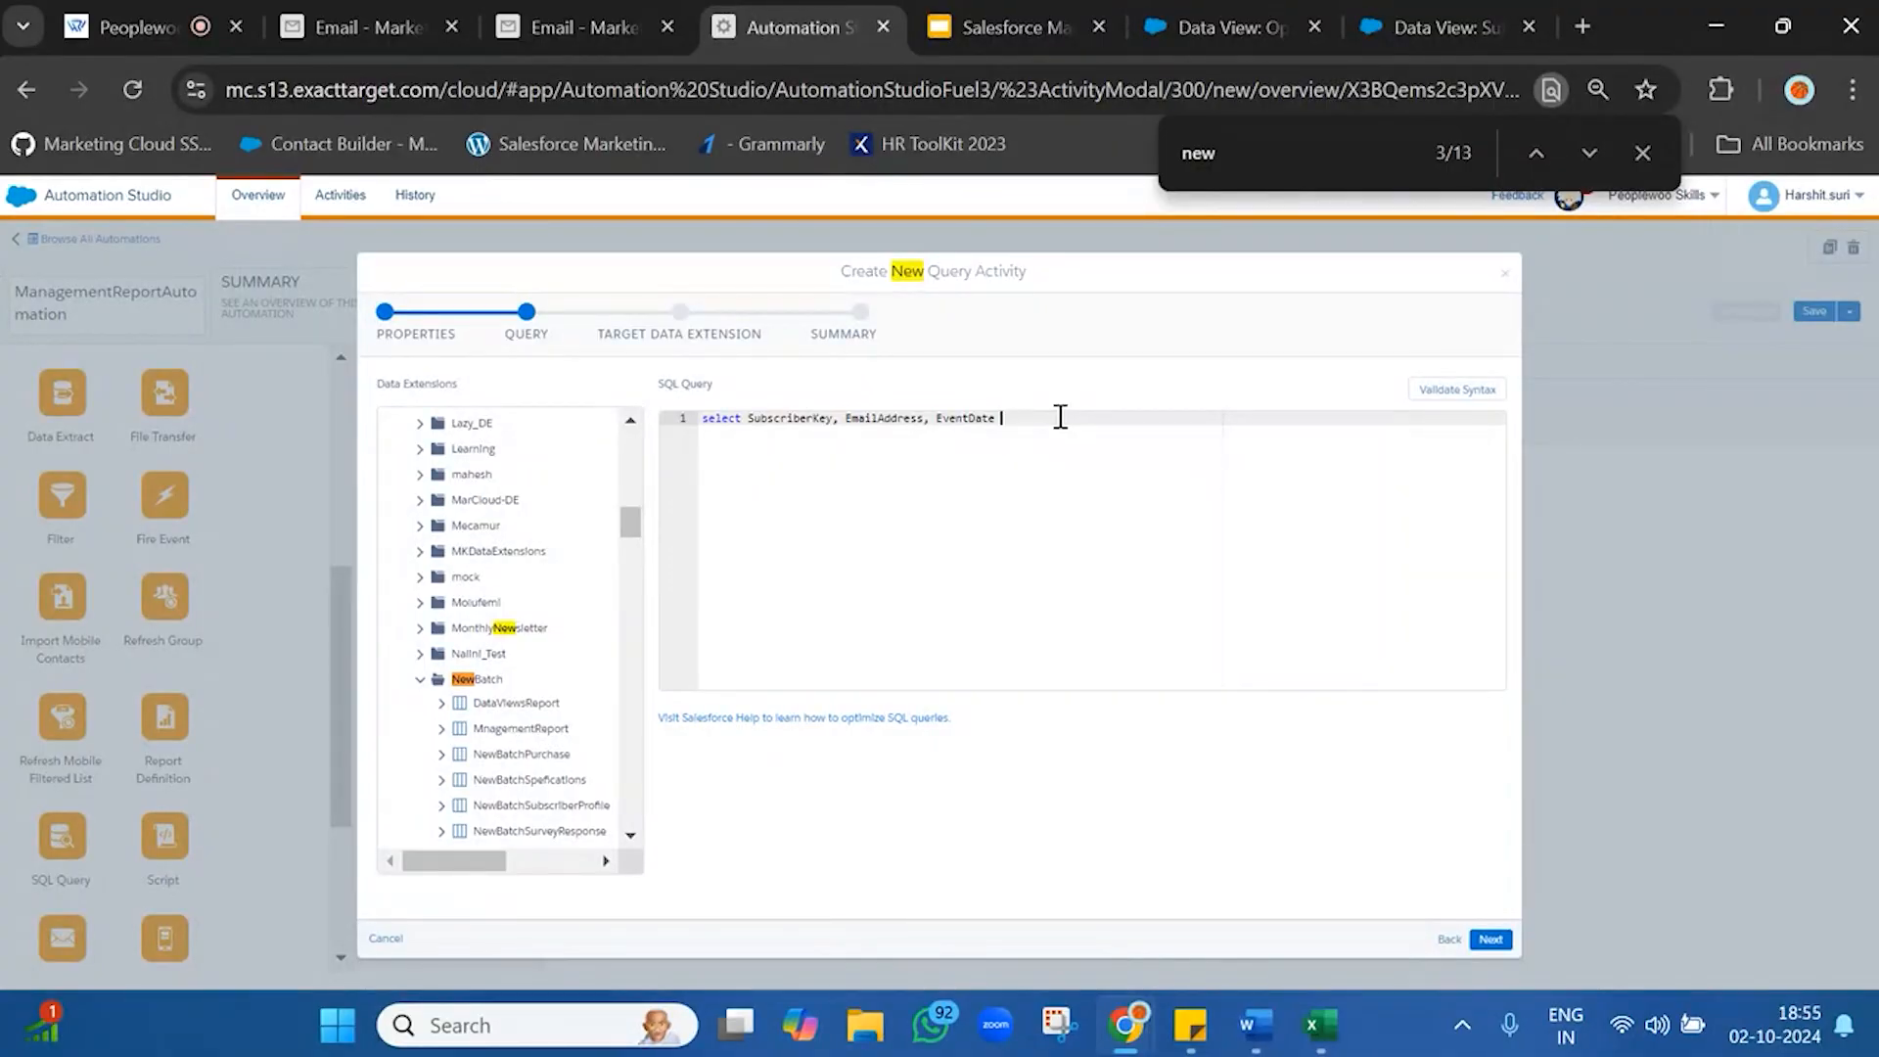
left_click(1219, 28)
scroll(1028, 616, "up", 10)
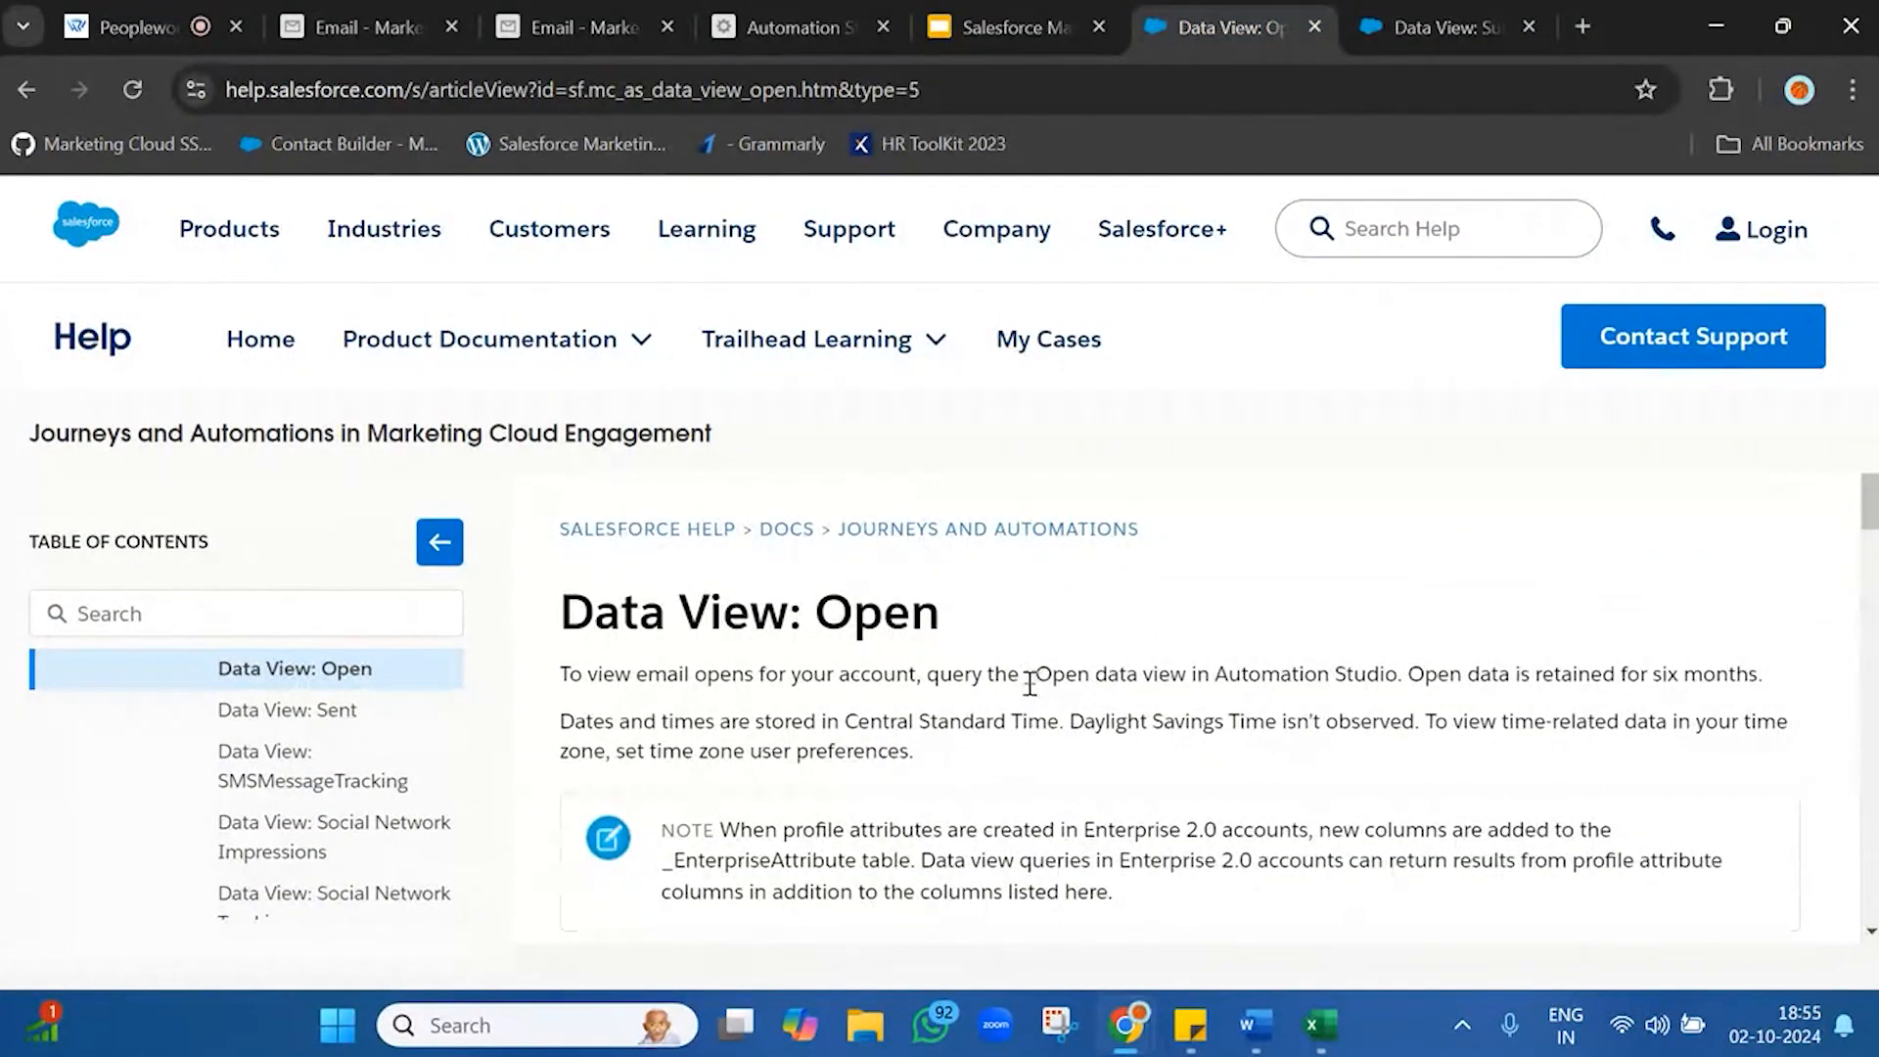
left_click_drag(1028, 683, 1096, 675)
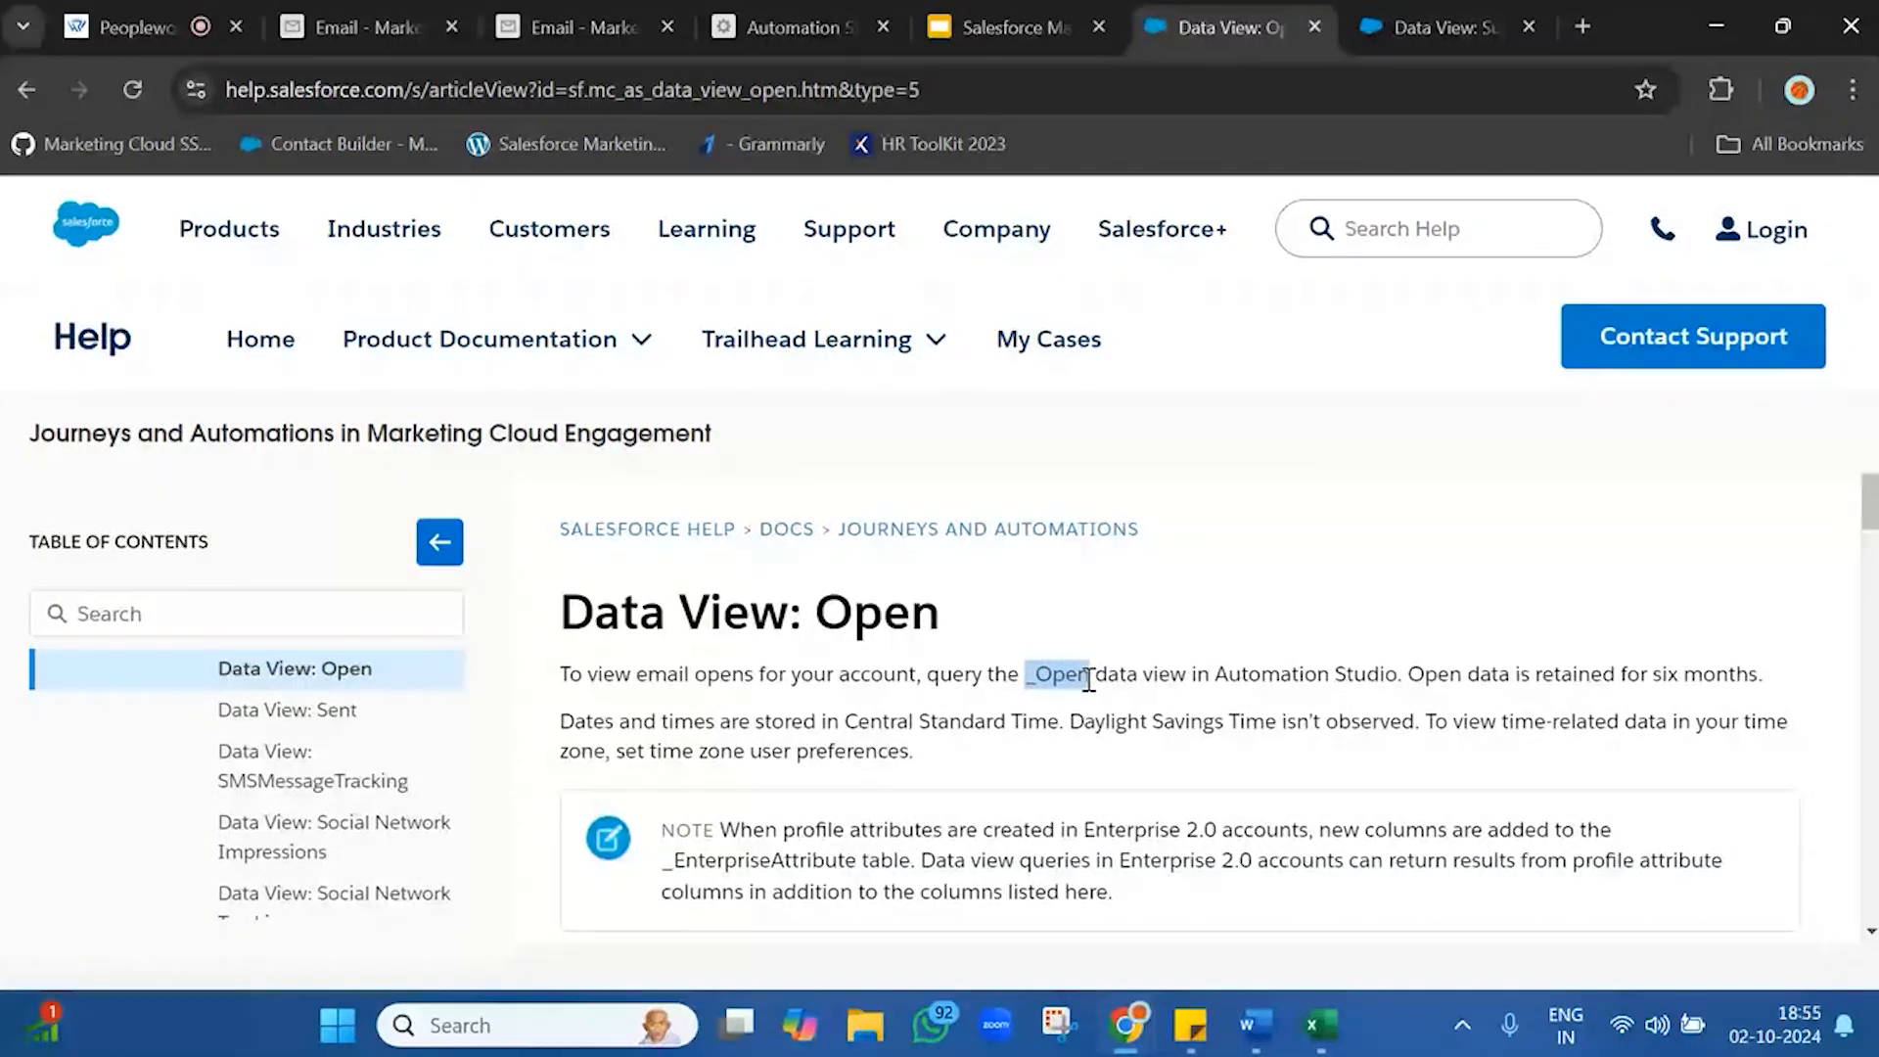
left_click(784, 26)
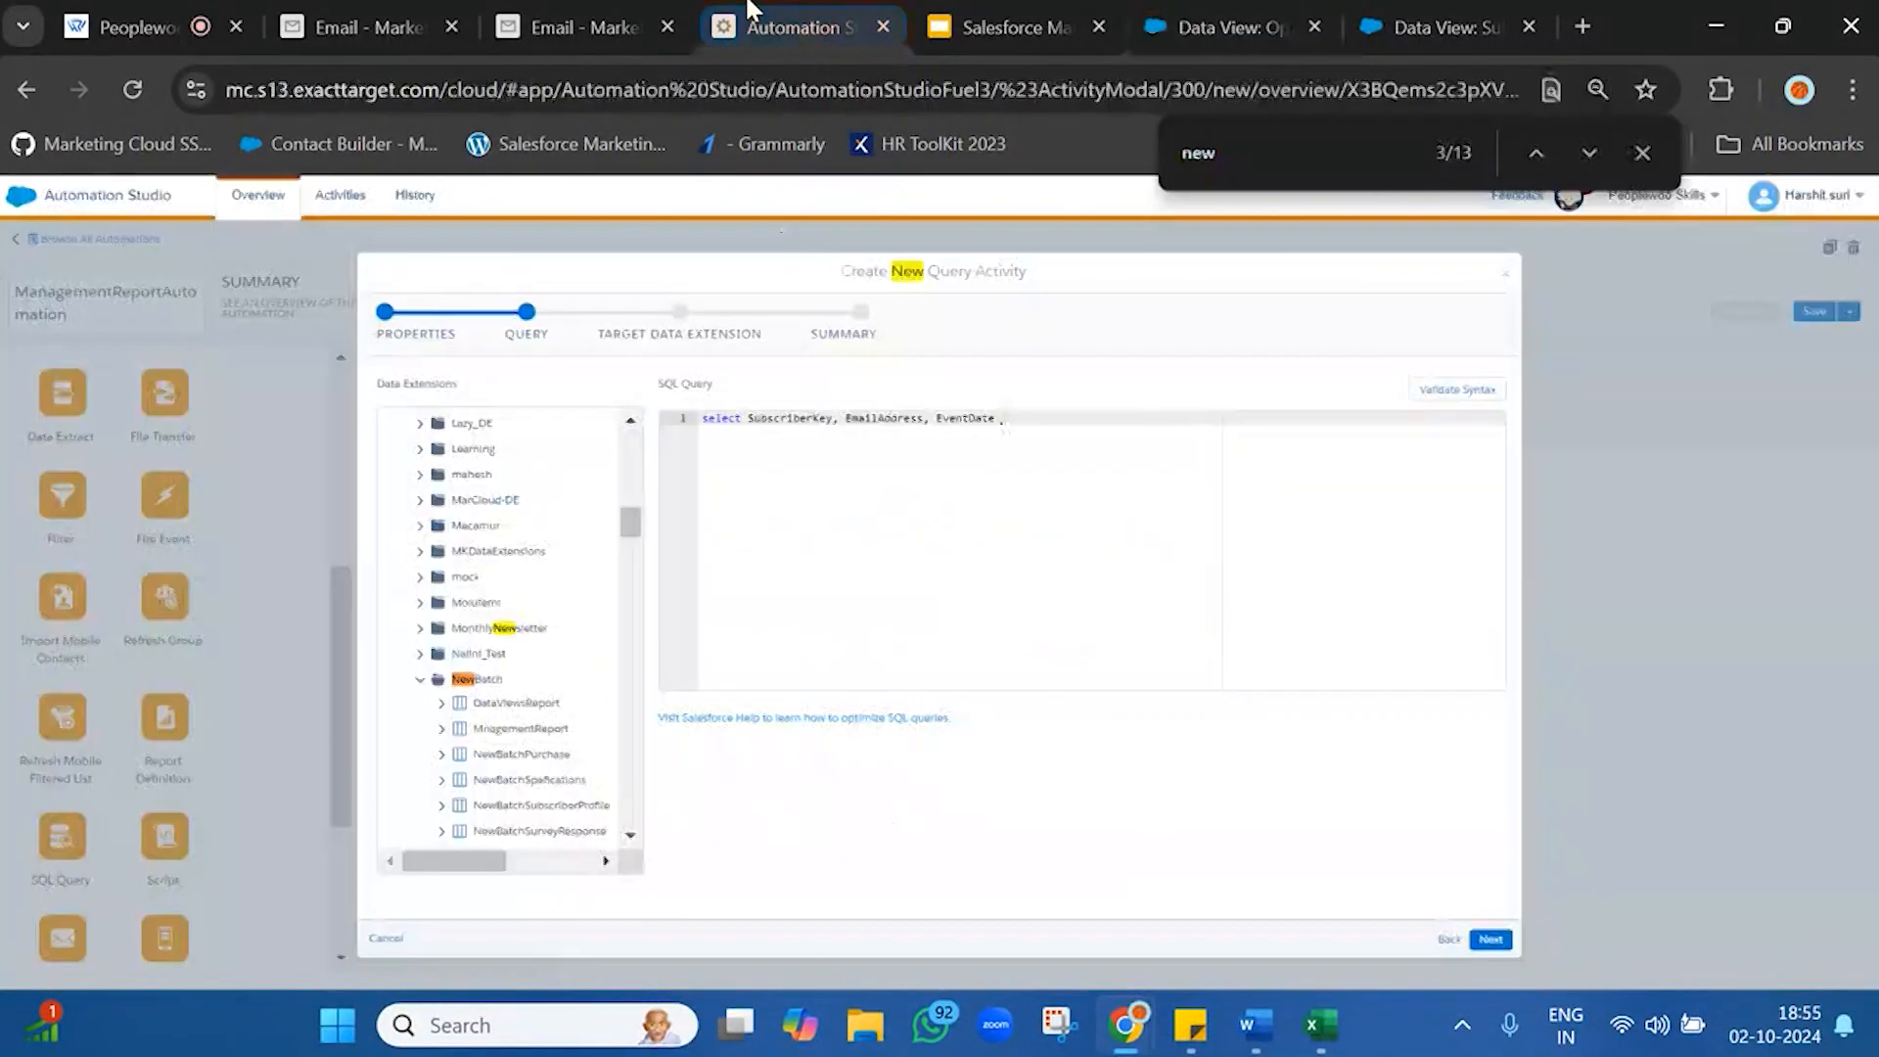
type("_Open")
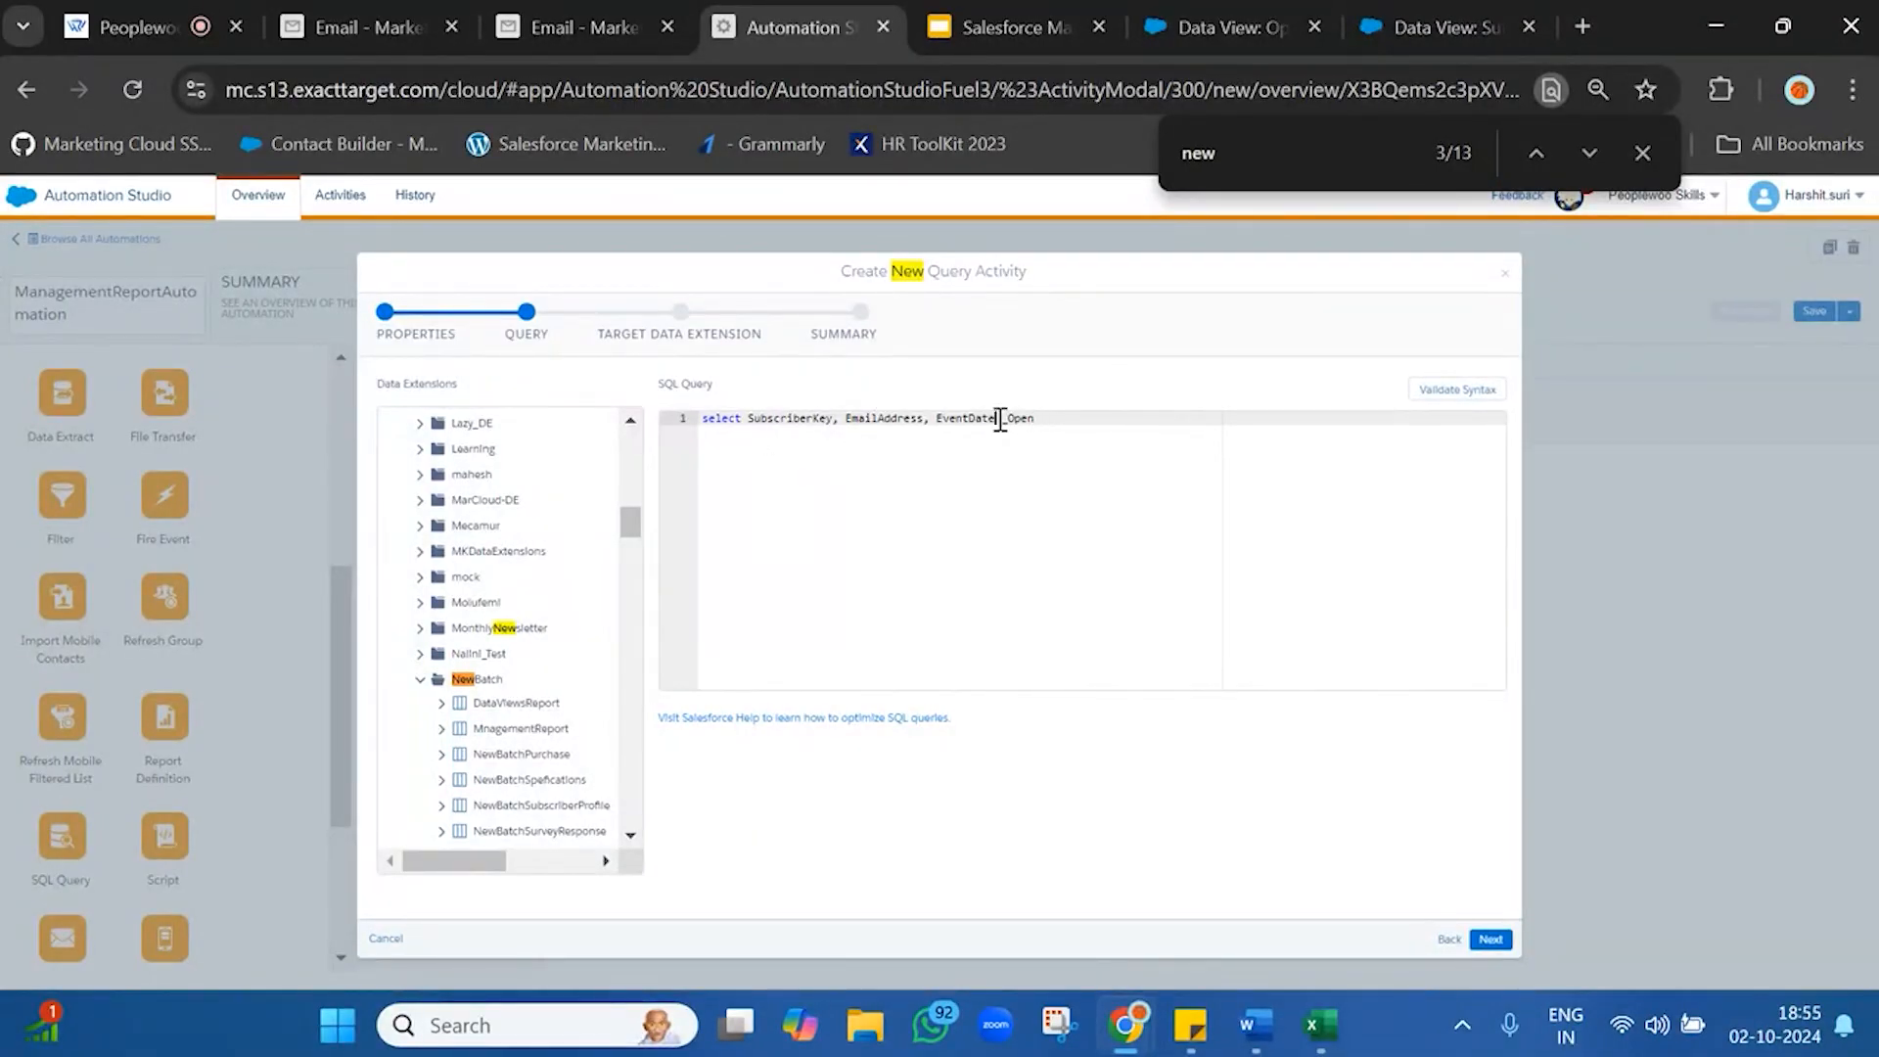
type("rom")
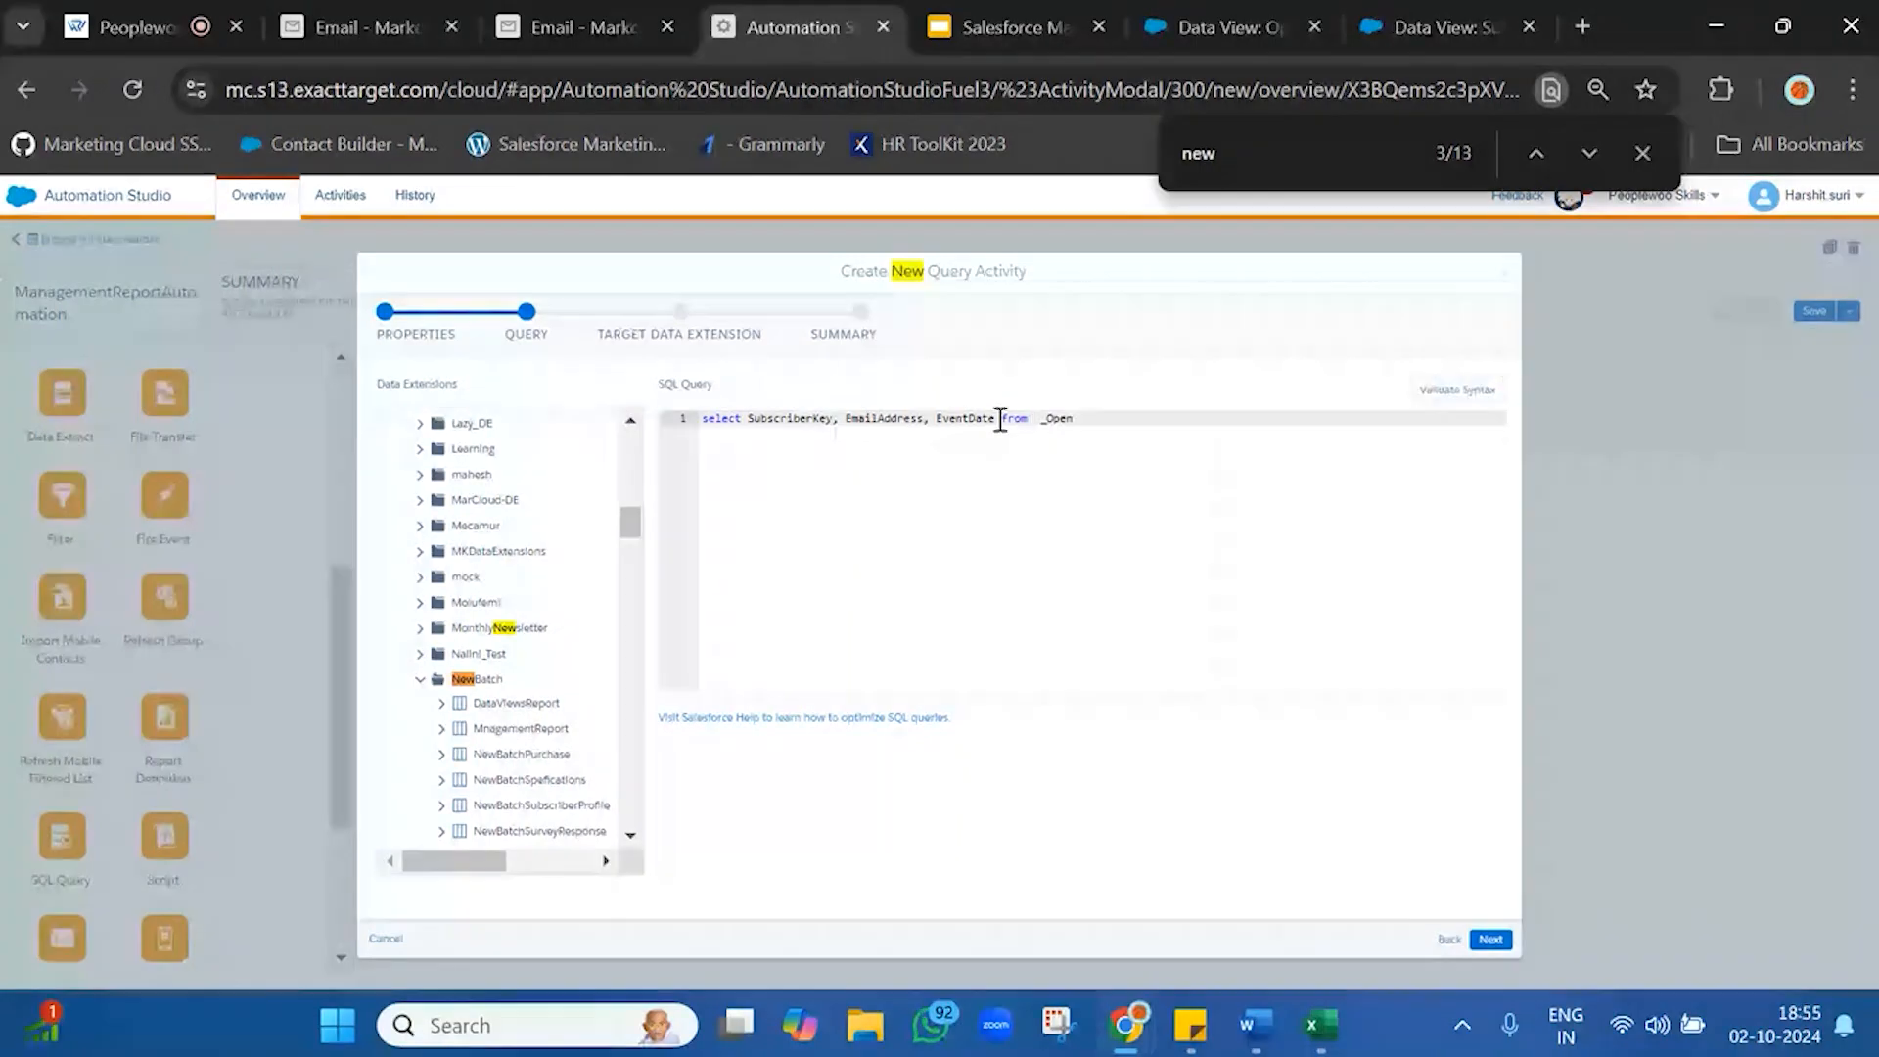
- Give _Open the alias o and prefix SubscriberKey and EventDate with "o." in the select clause
double_click(782, 418)
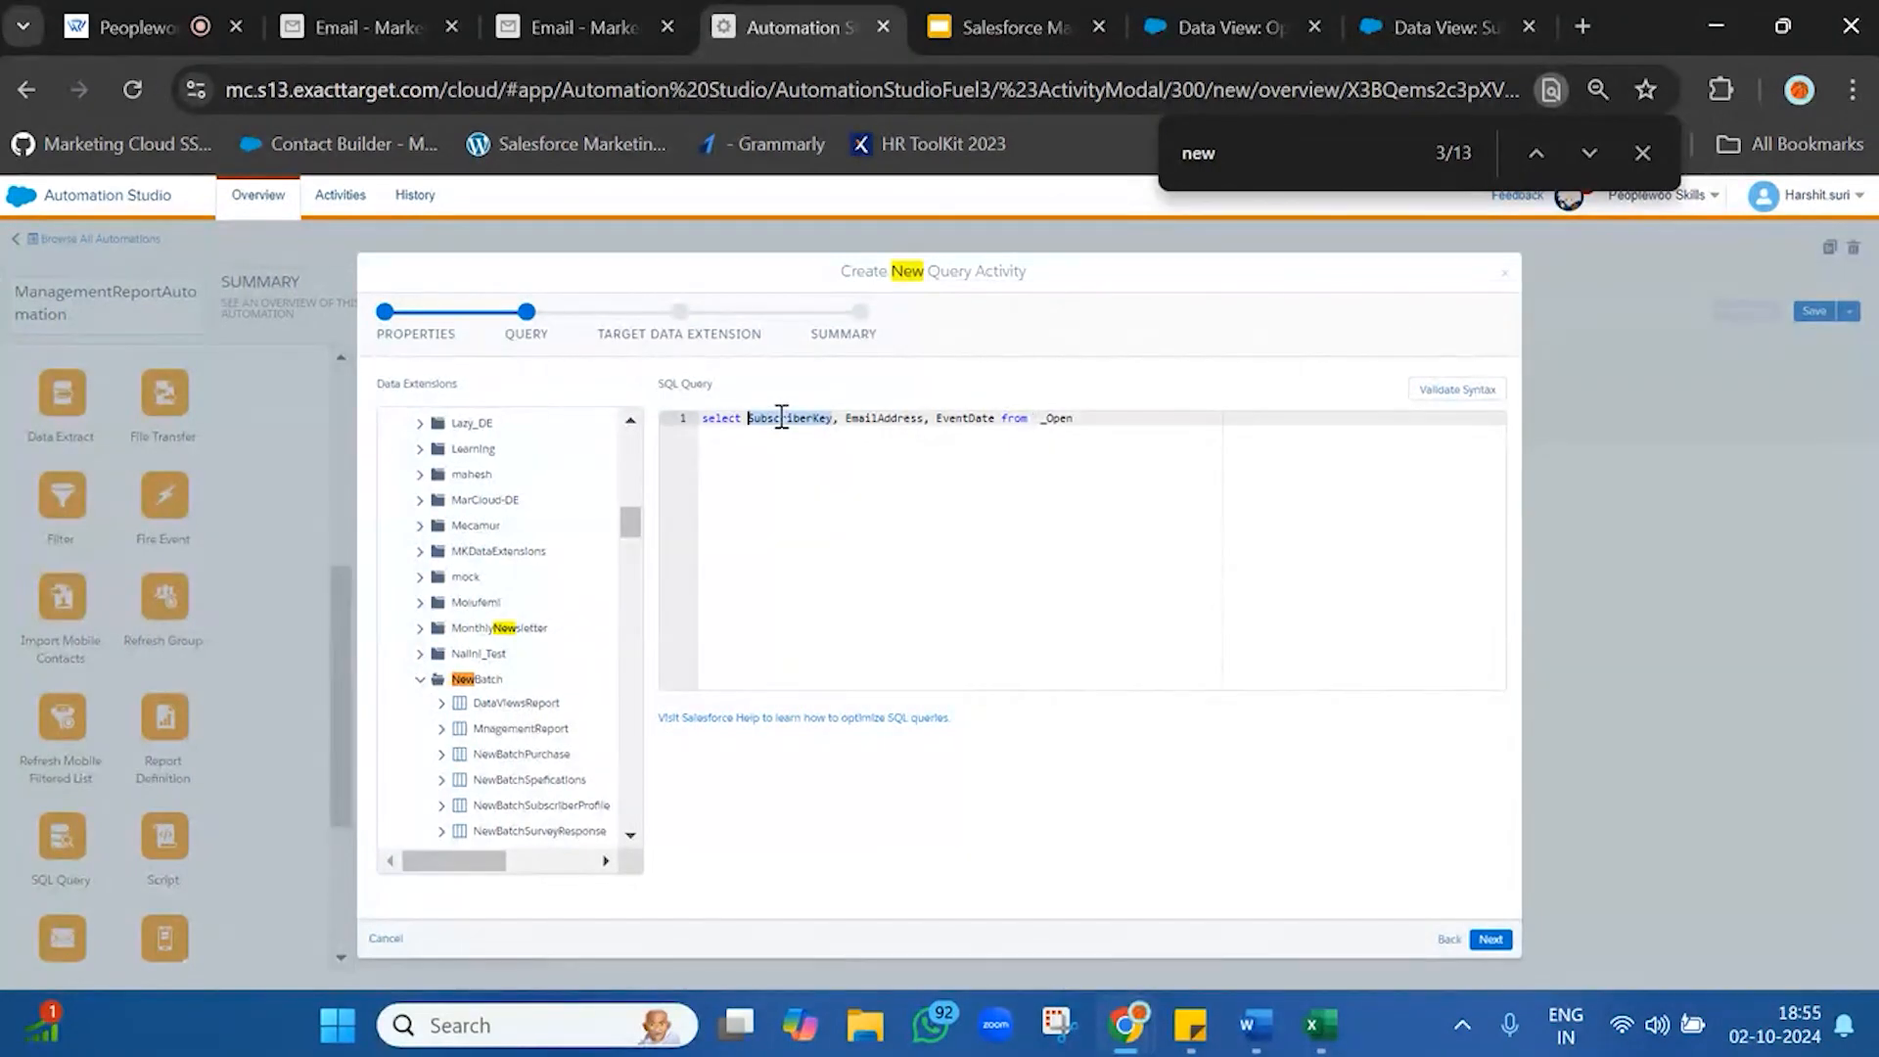
double_click(984, 419)
left_click(1098, 418)
left_click(750, 426)
type("o.")
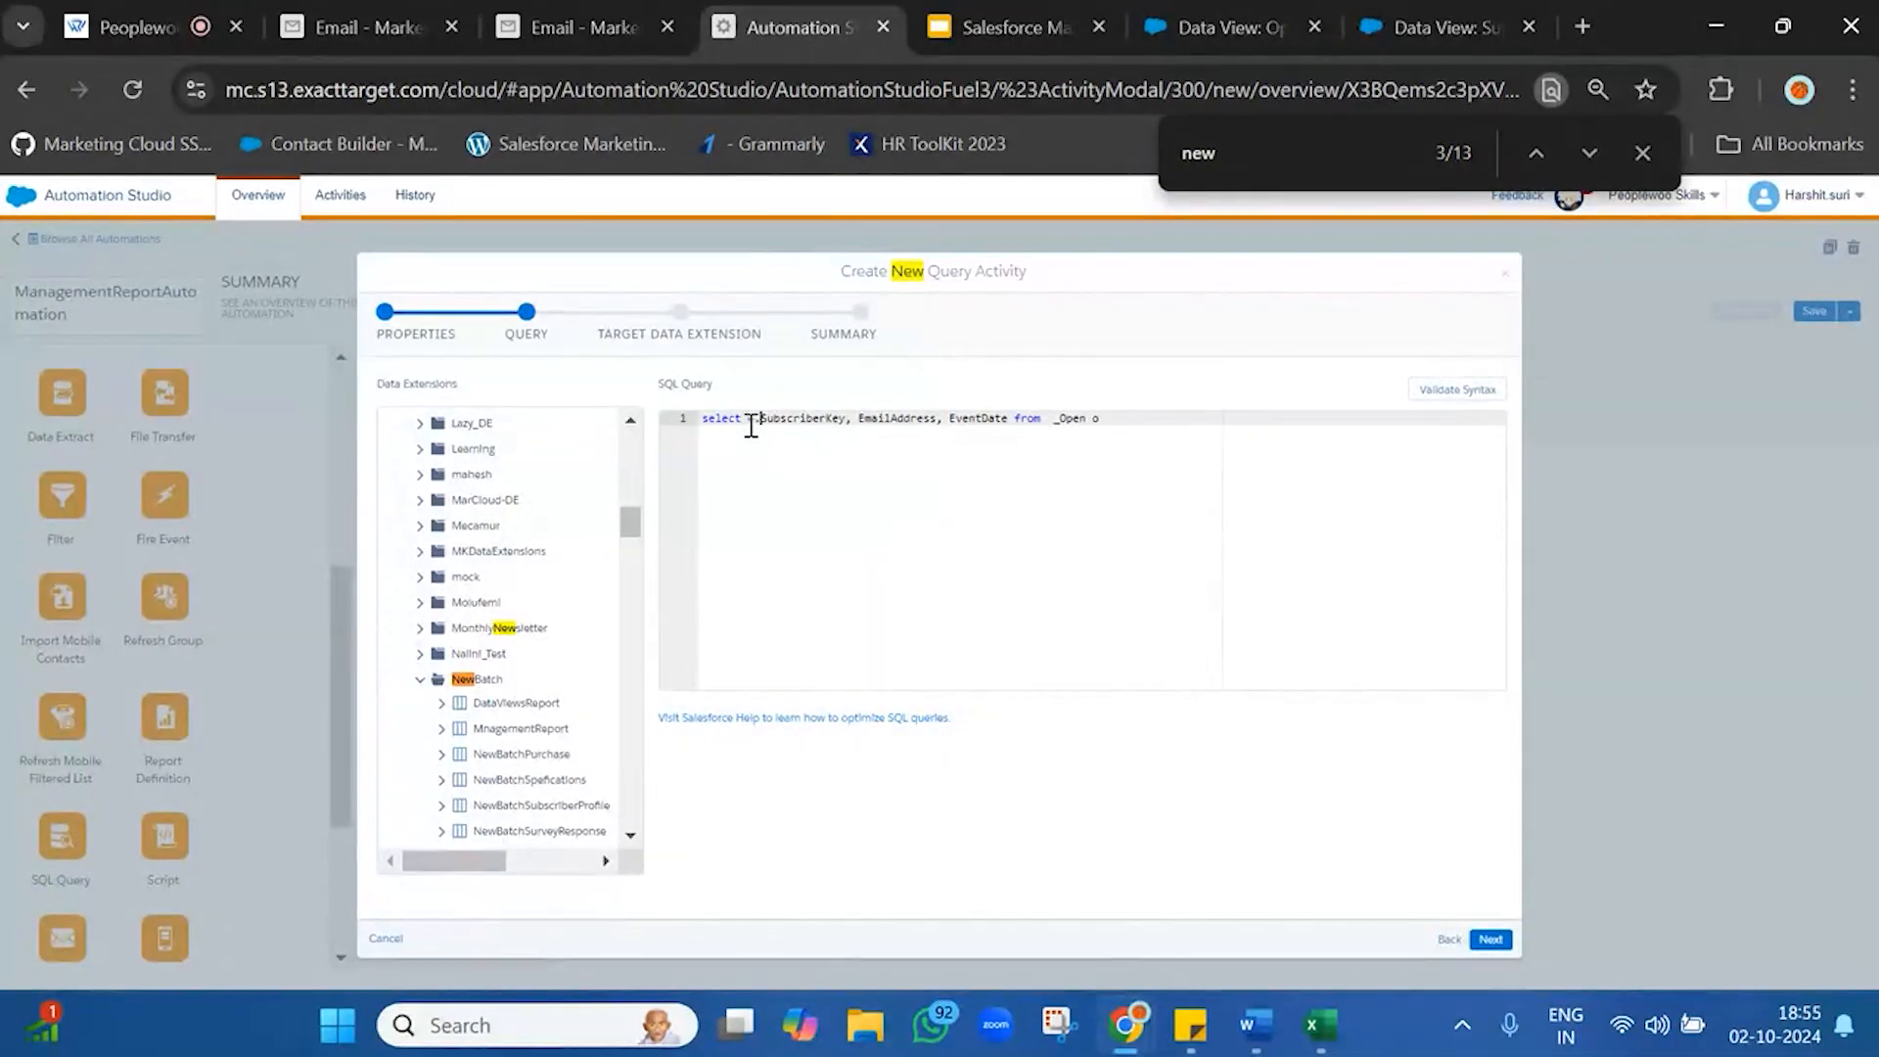
left_click(951, 421)
type("o.")
- Add a second query line joining _Subscribers, copying the data view name from the Data View: Subscribers help article
key("Return")
type("join")
left_click(1449, 28)
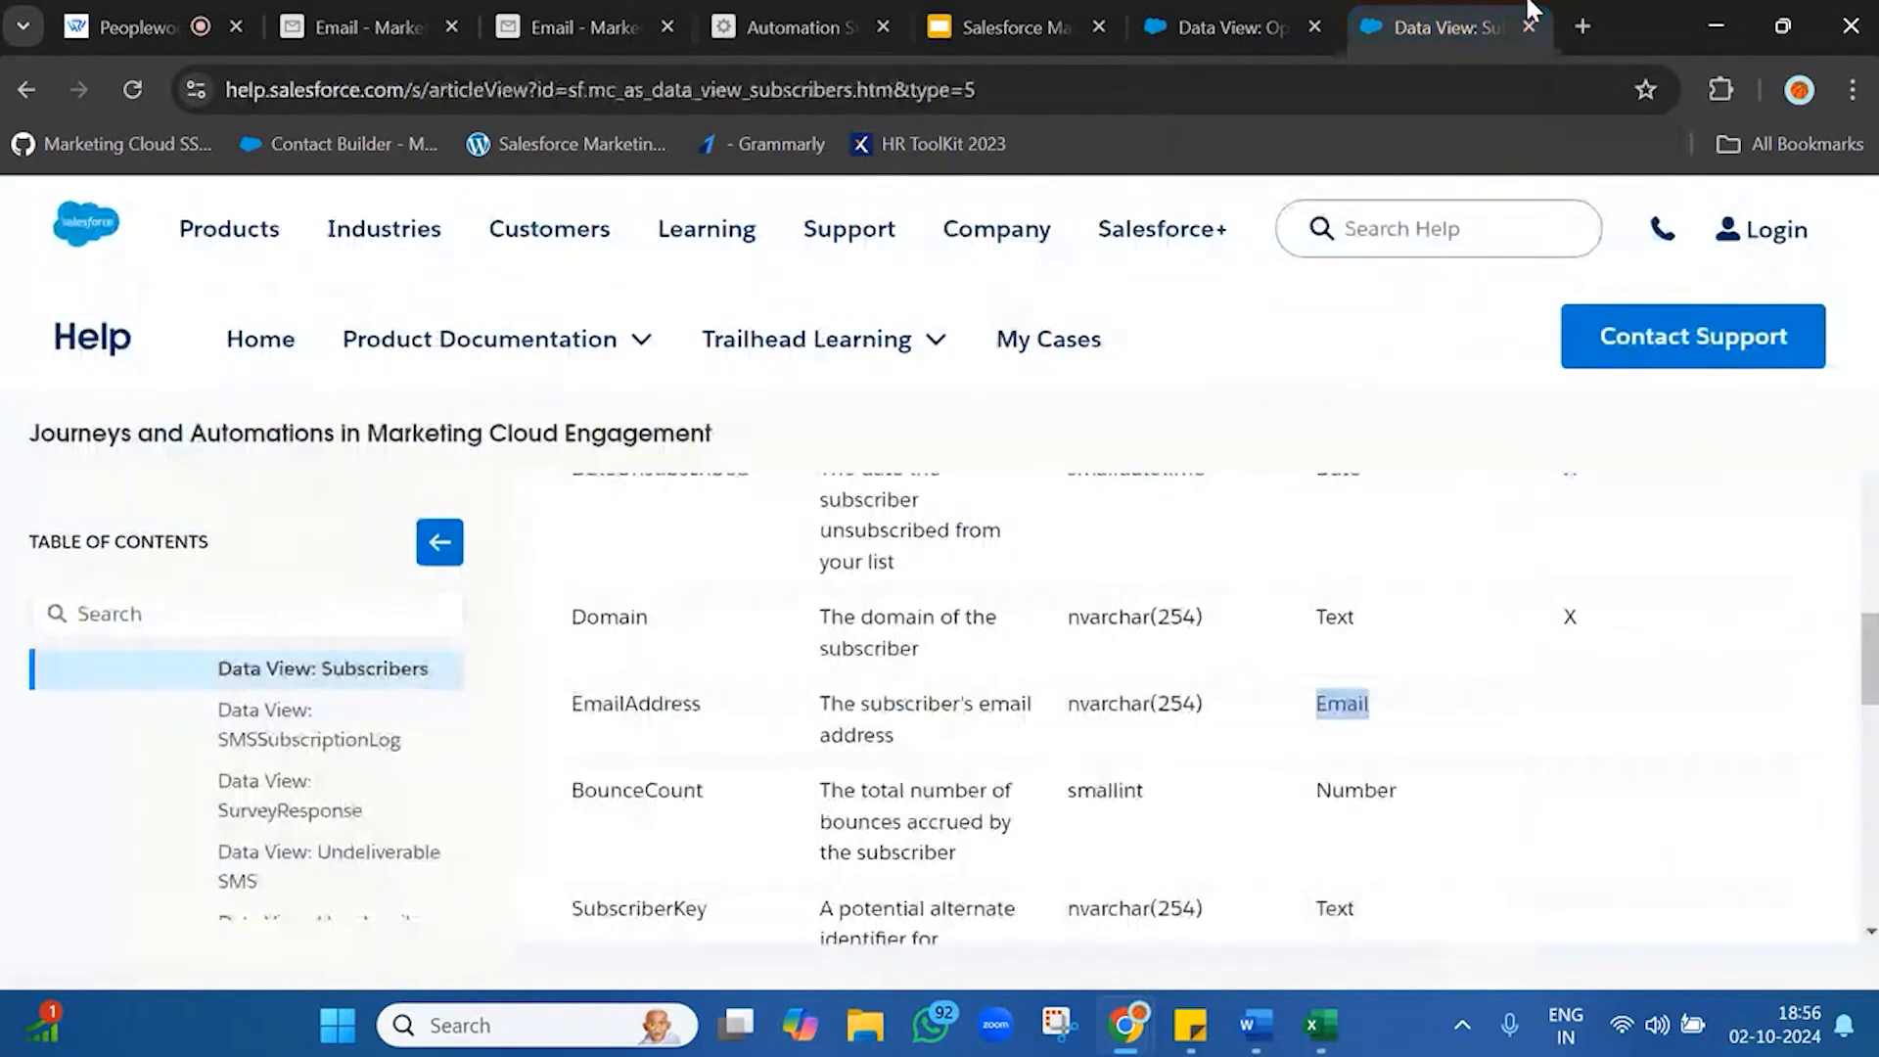
scroll(735, 789, "down", 3)
scroll(734, 786, "up", 15)
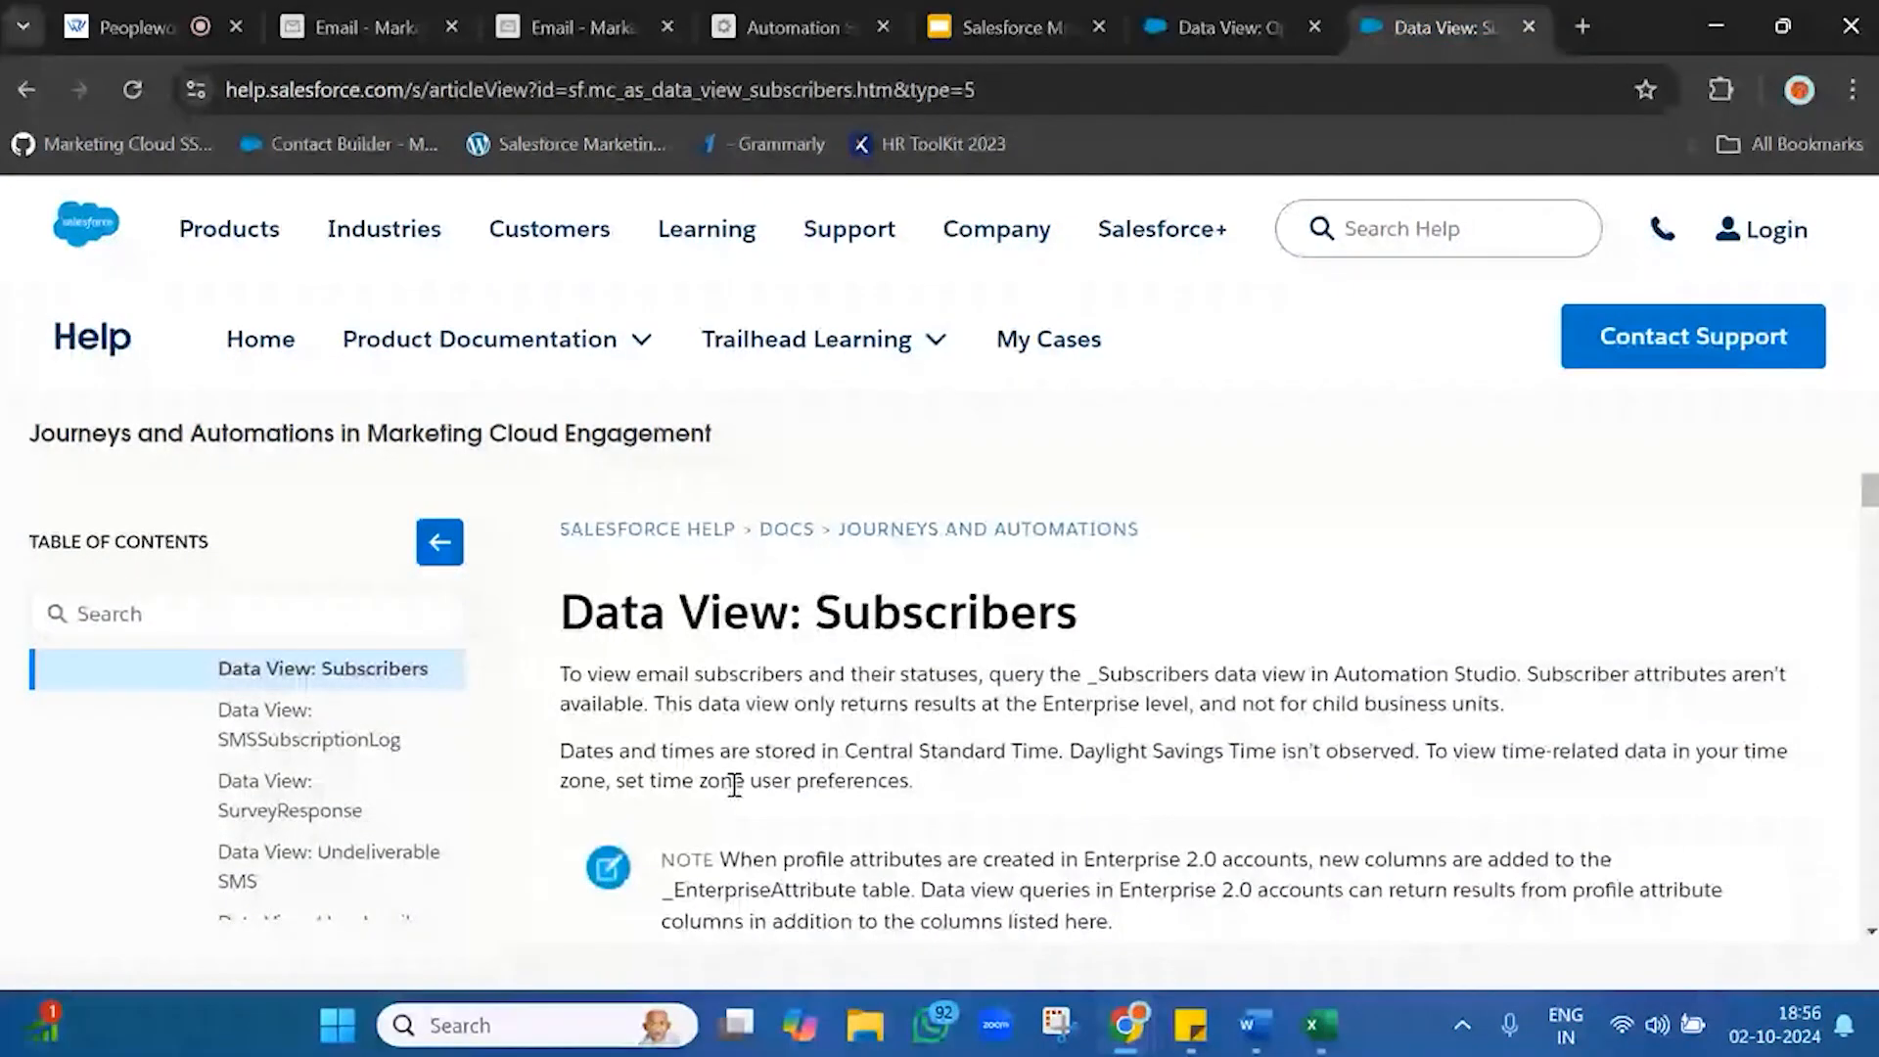
double_click(1011, 614)
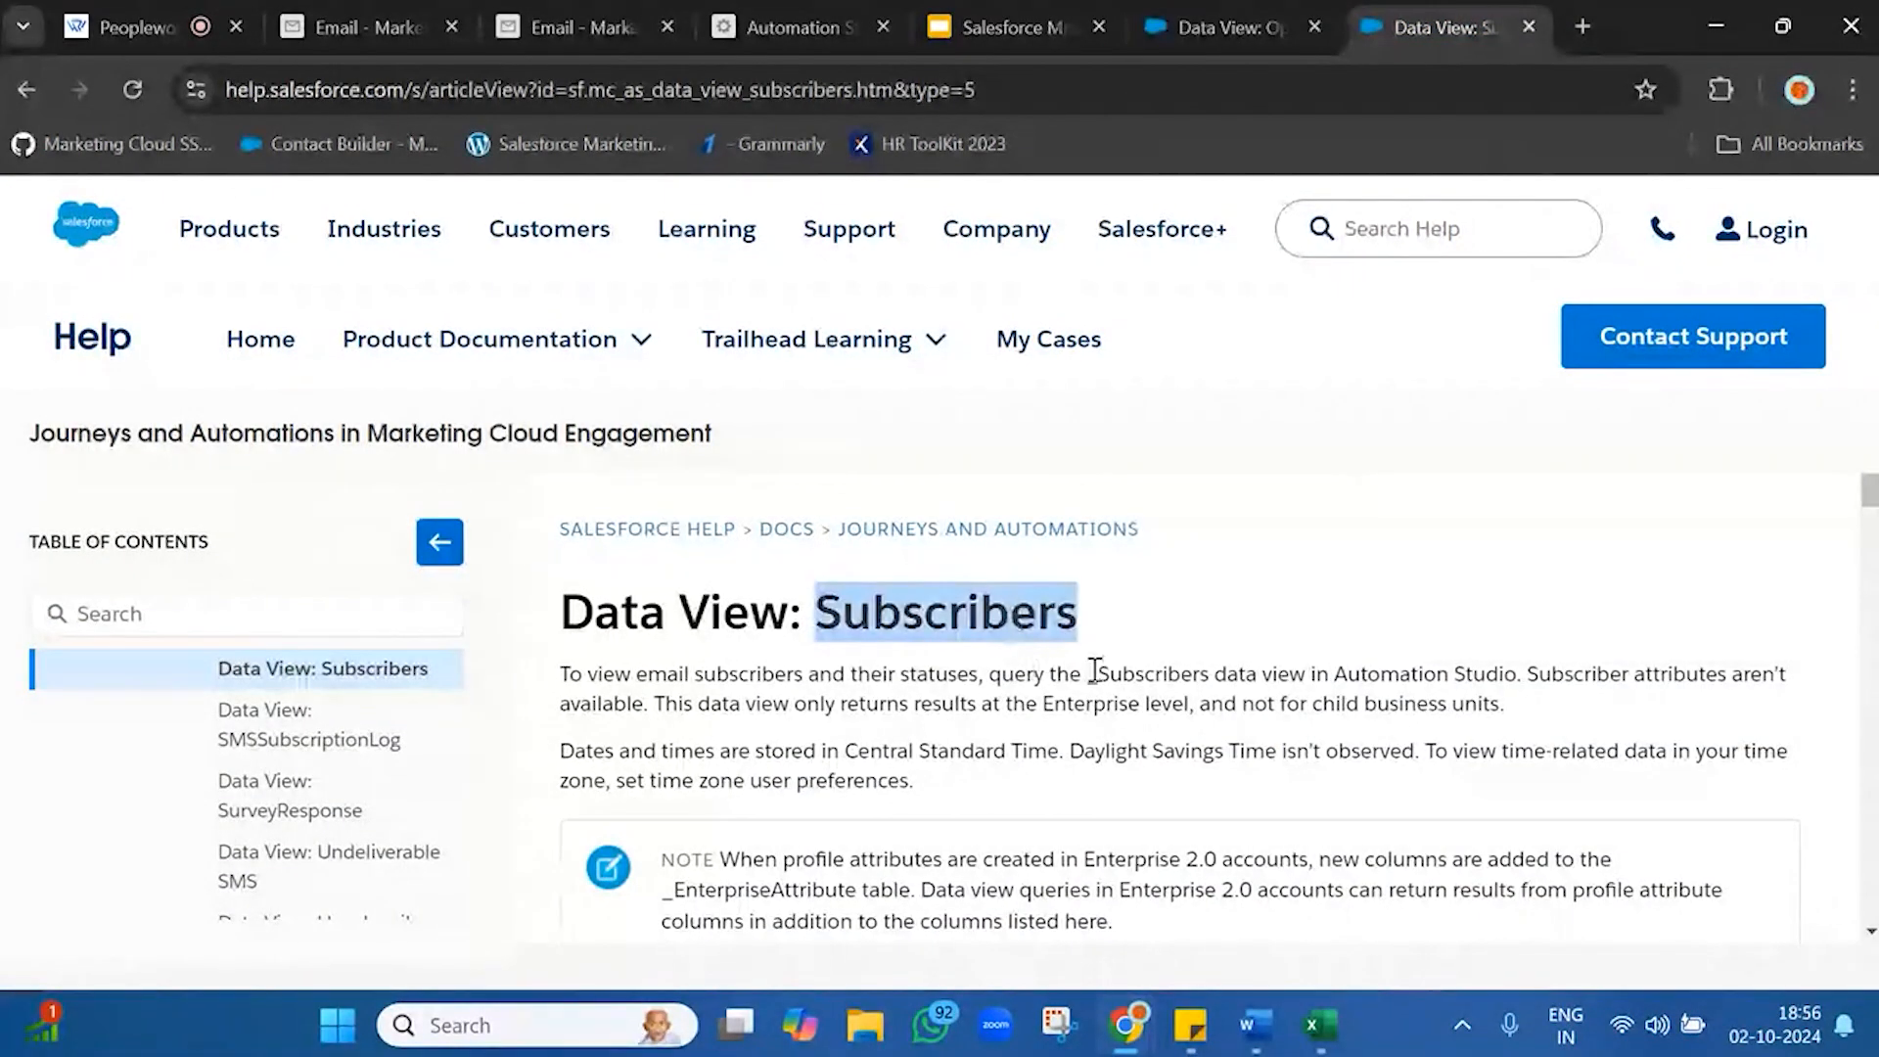
left_click_drag(1087, 673, 1214, 685)
key("ctrl+c")
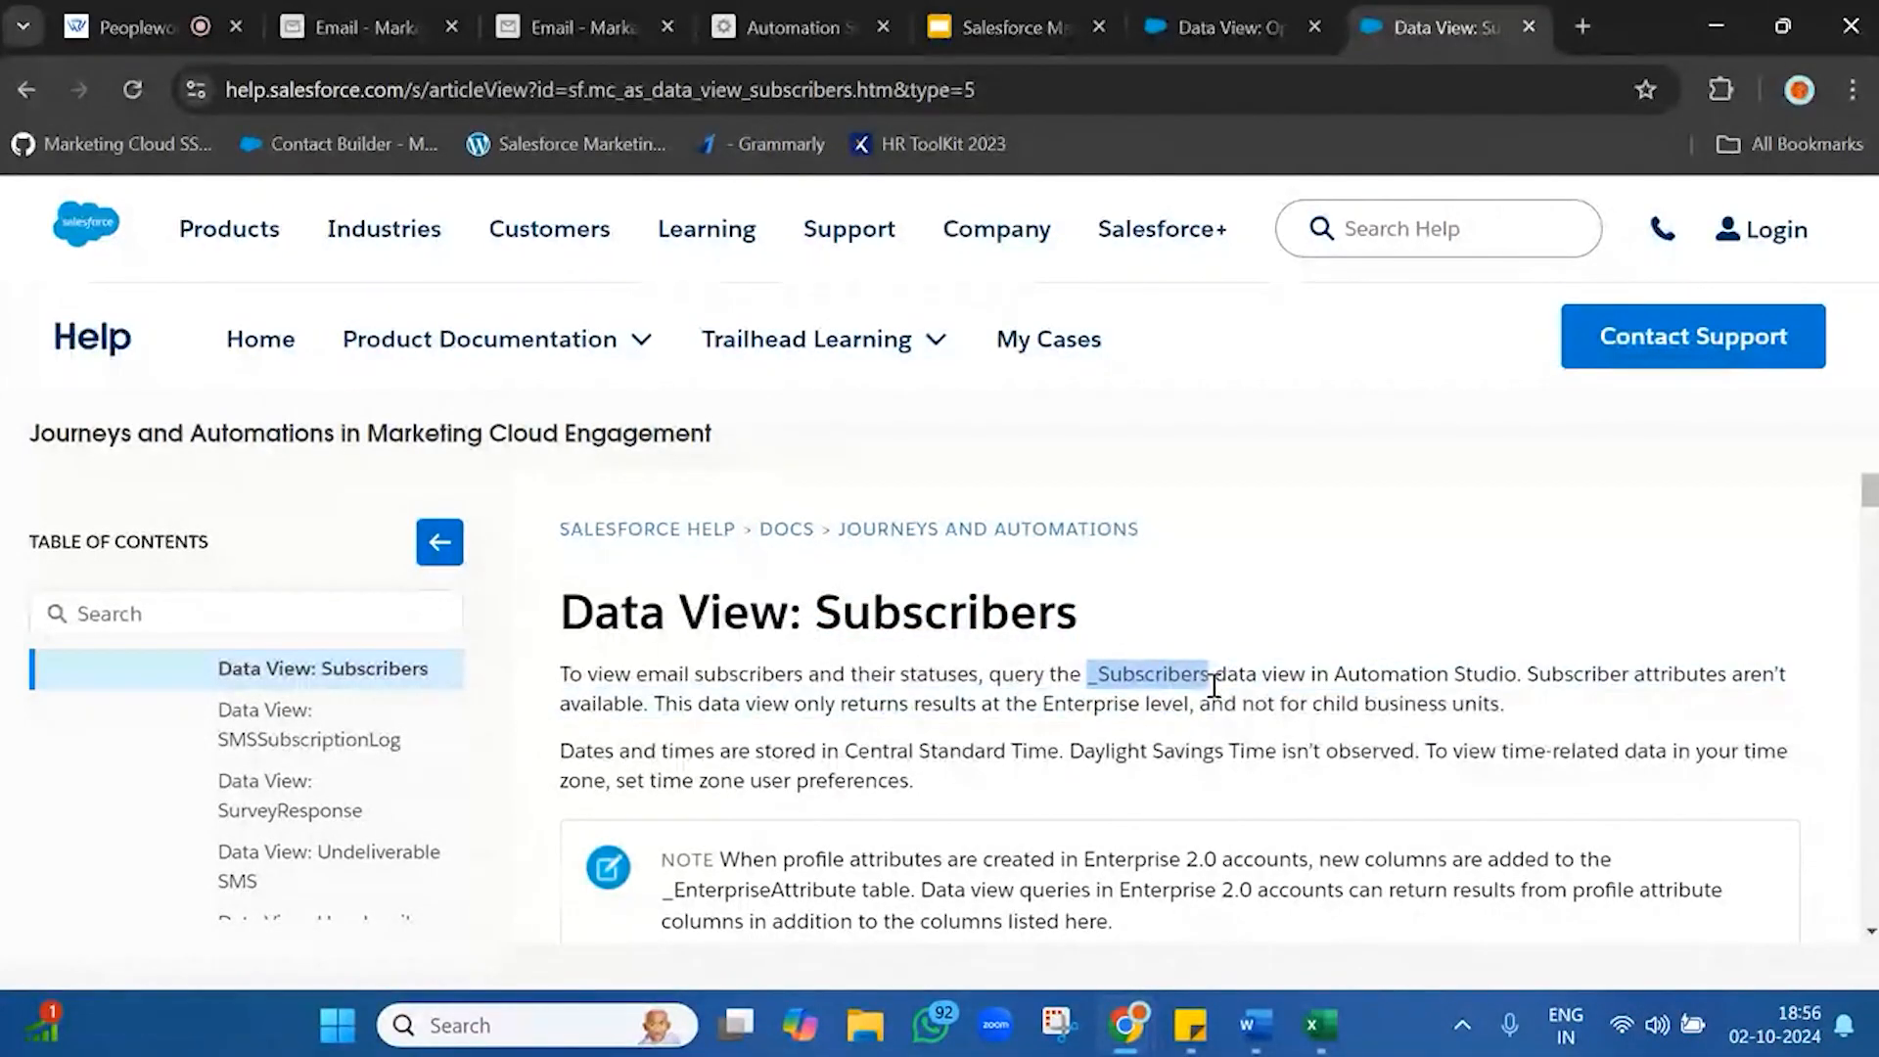
left_click(783, 28)
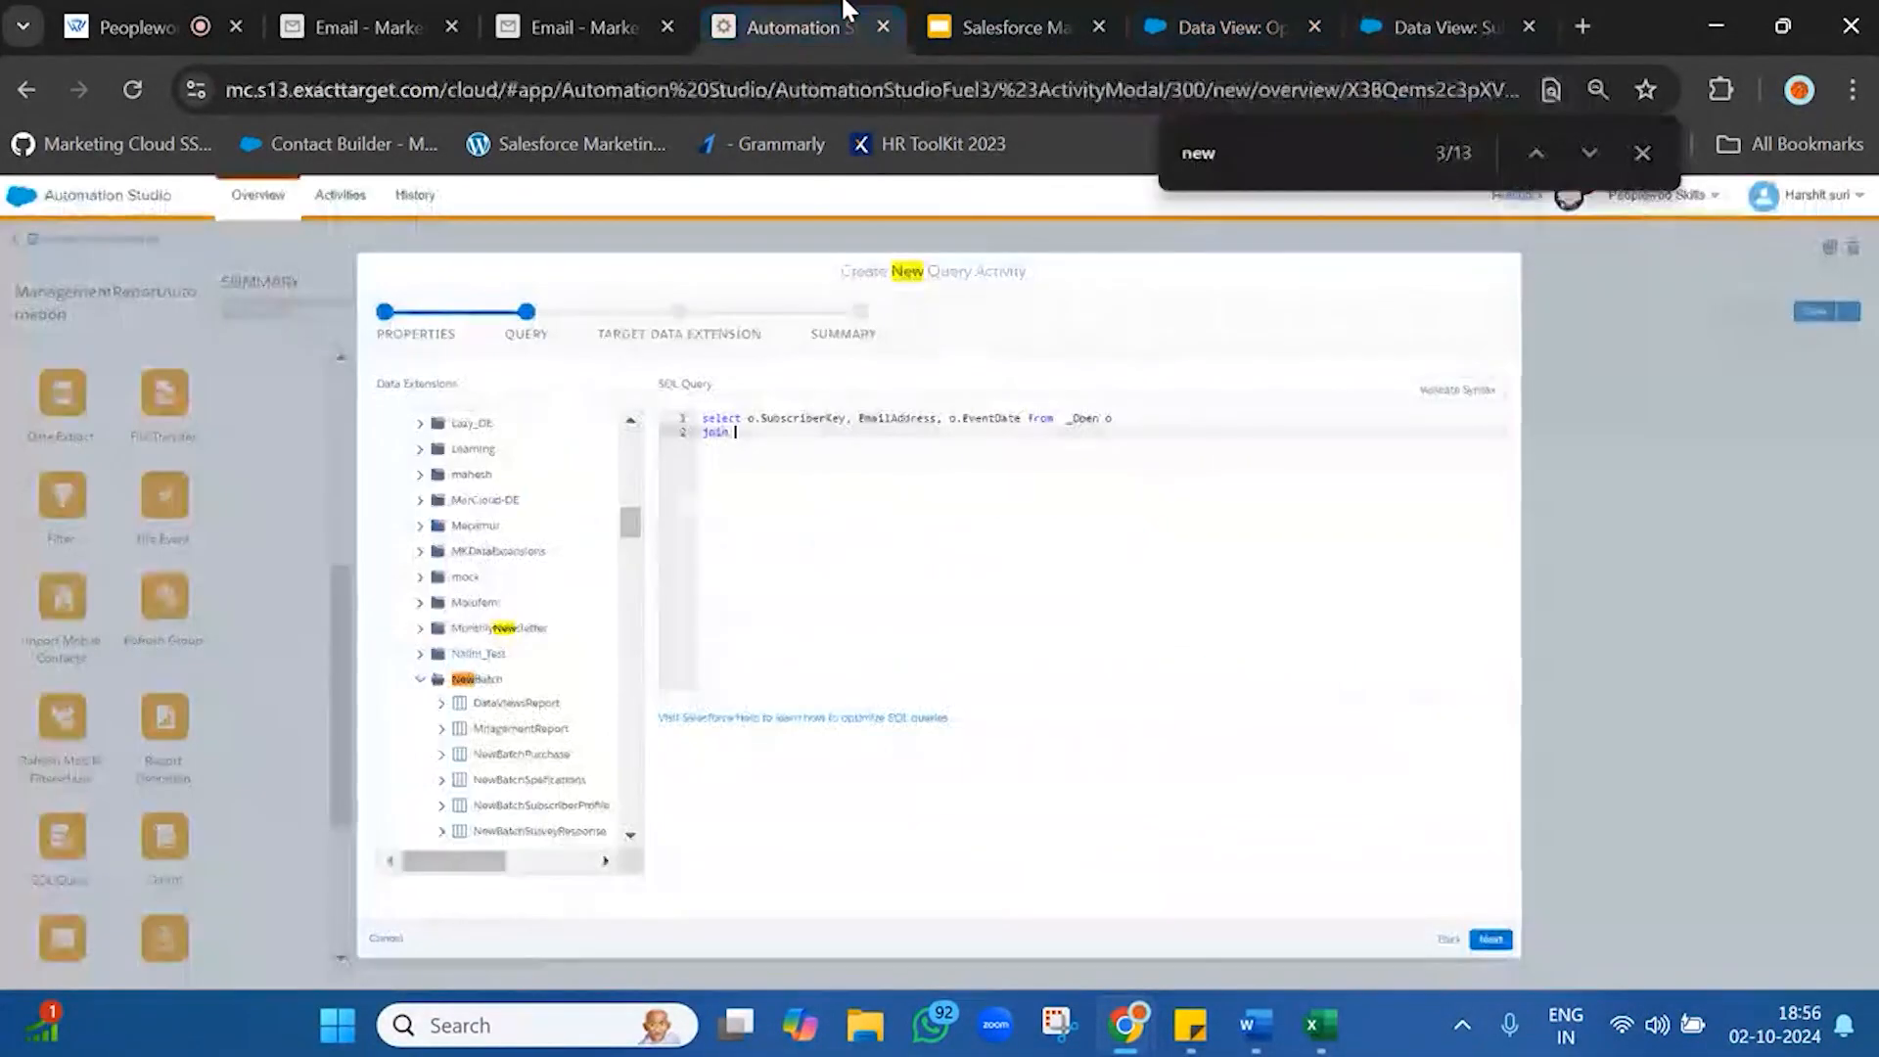
key("ctrl+v")
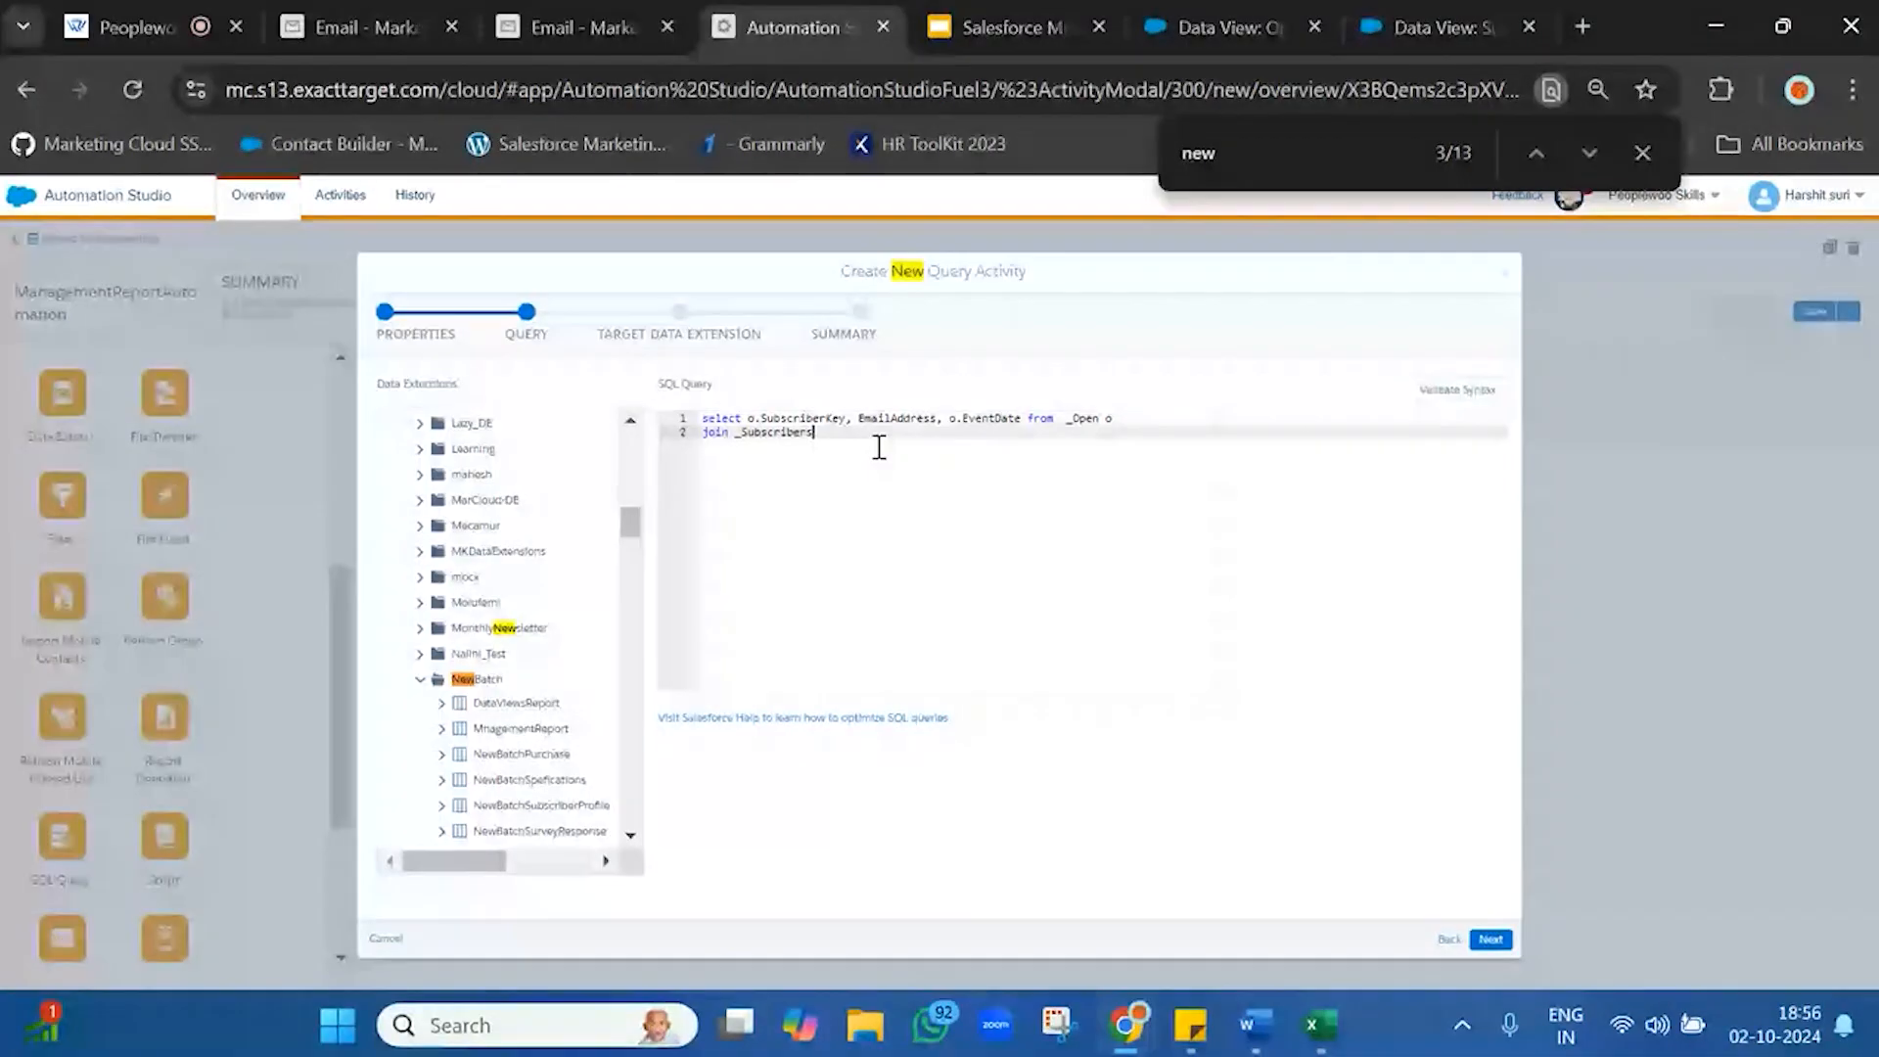
- Check the EmailAddress source in the Report 2 note, then prefix _Subscribers with "ent." and give it the alias s
mouse_move(1192, 1025)
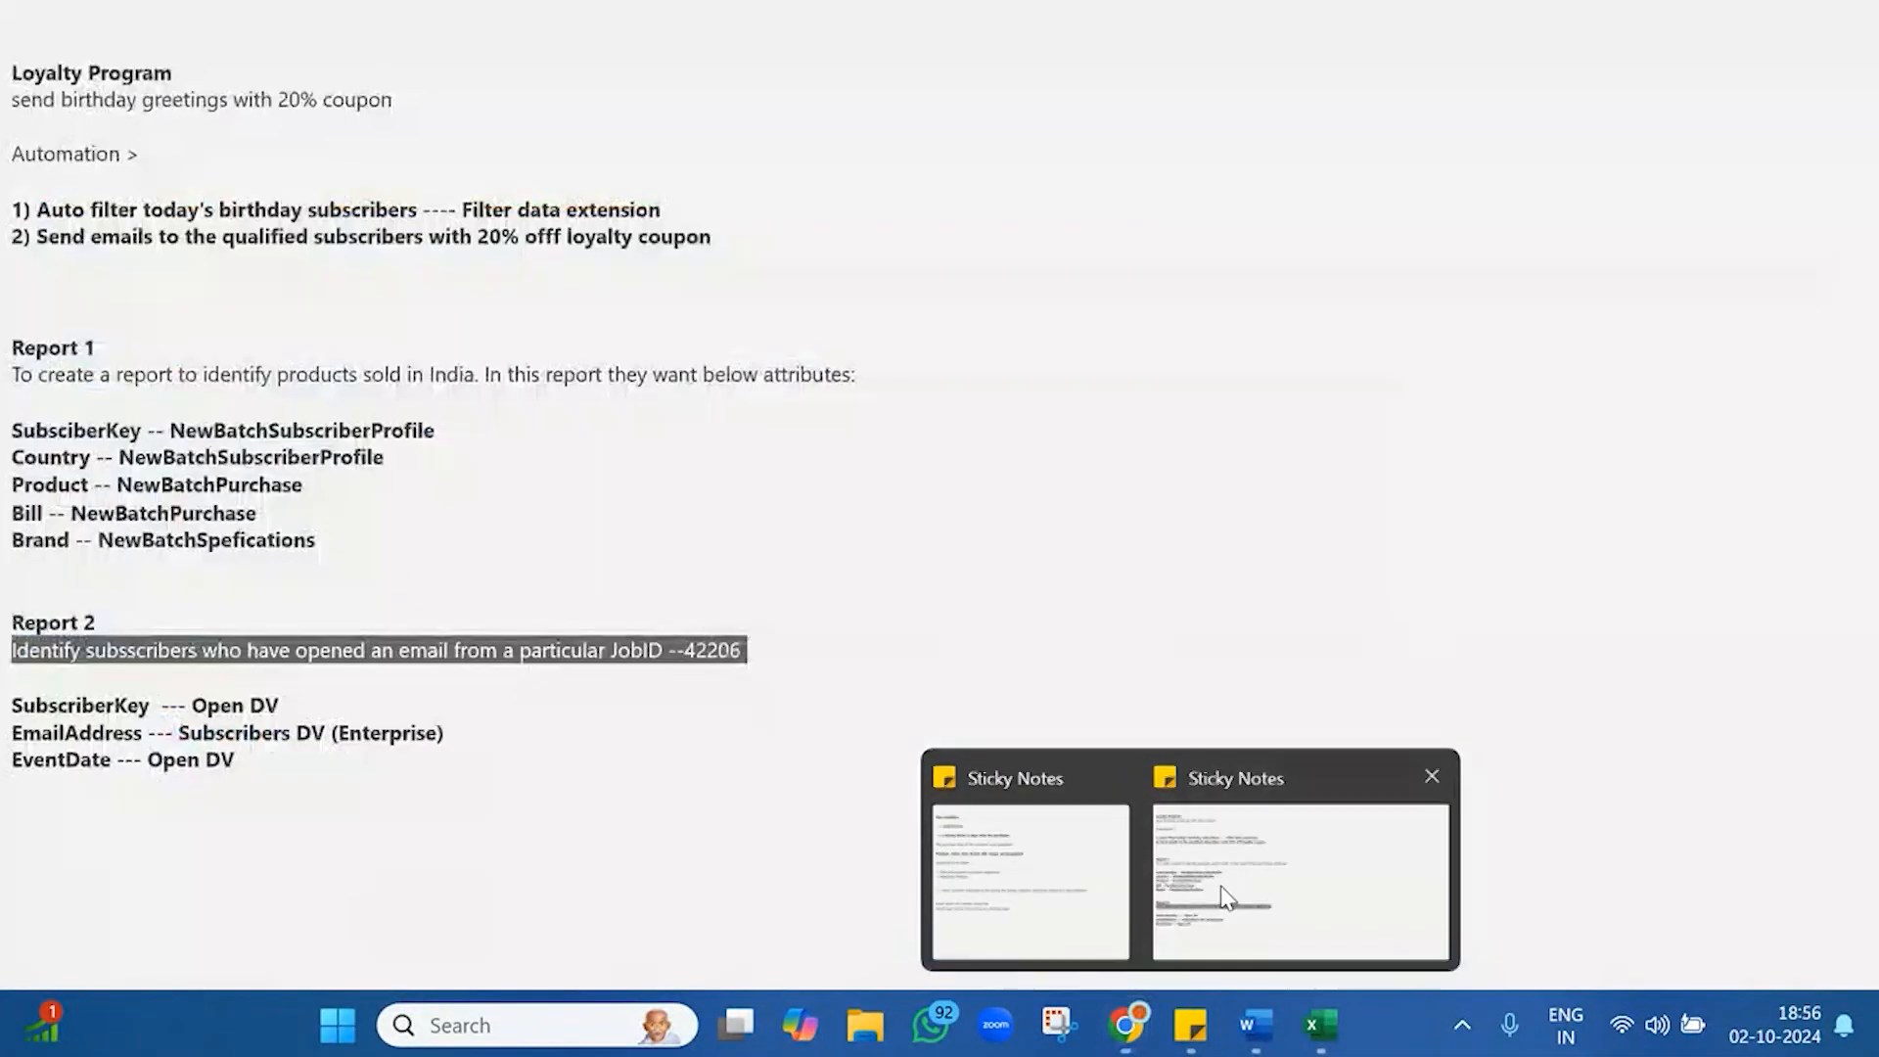
left_click(1219, 885)
double_click(380, 734)
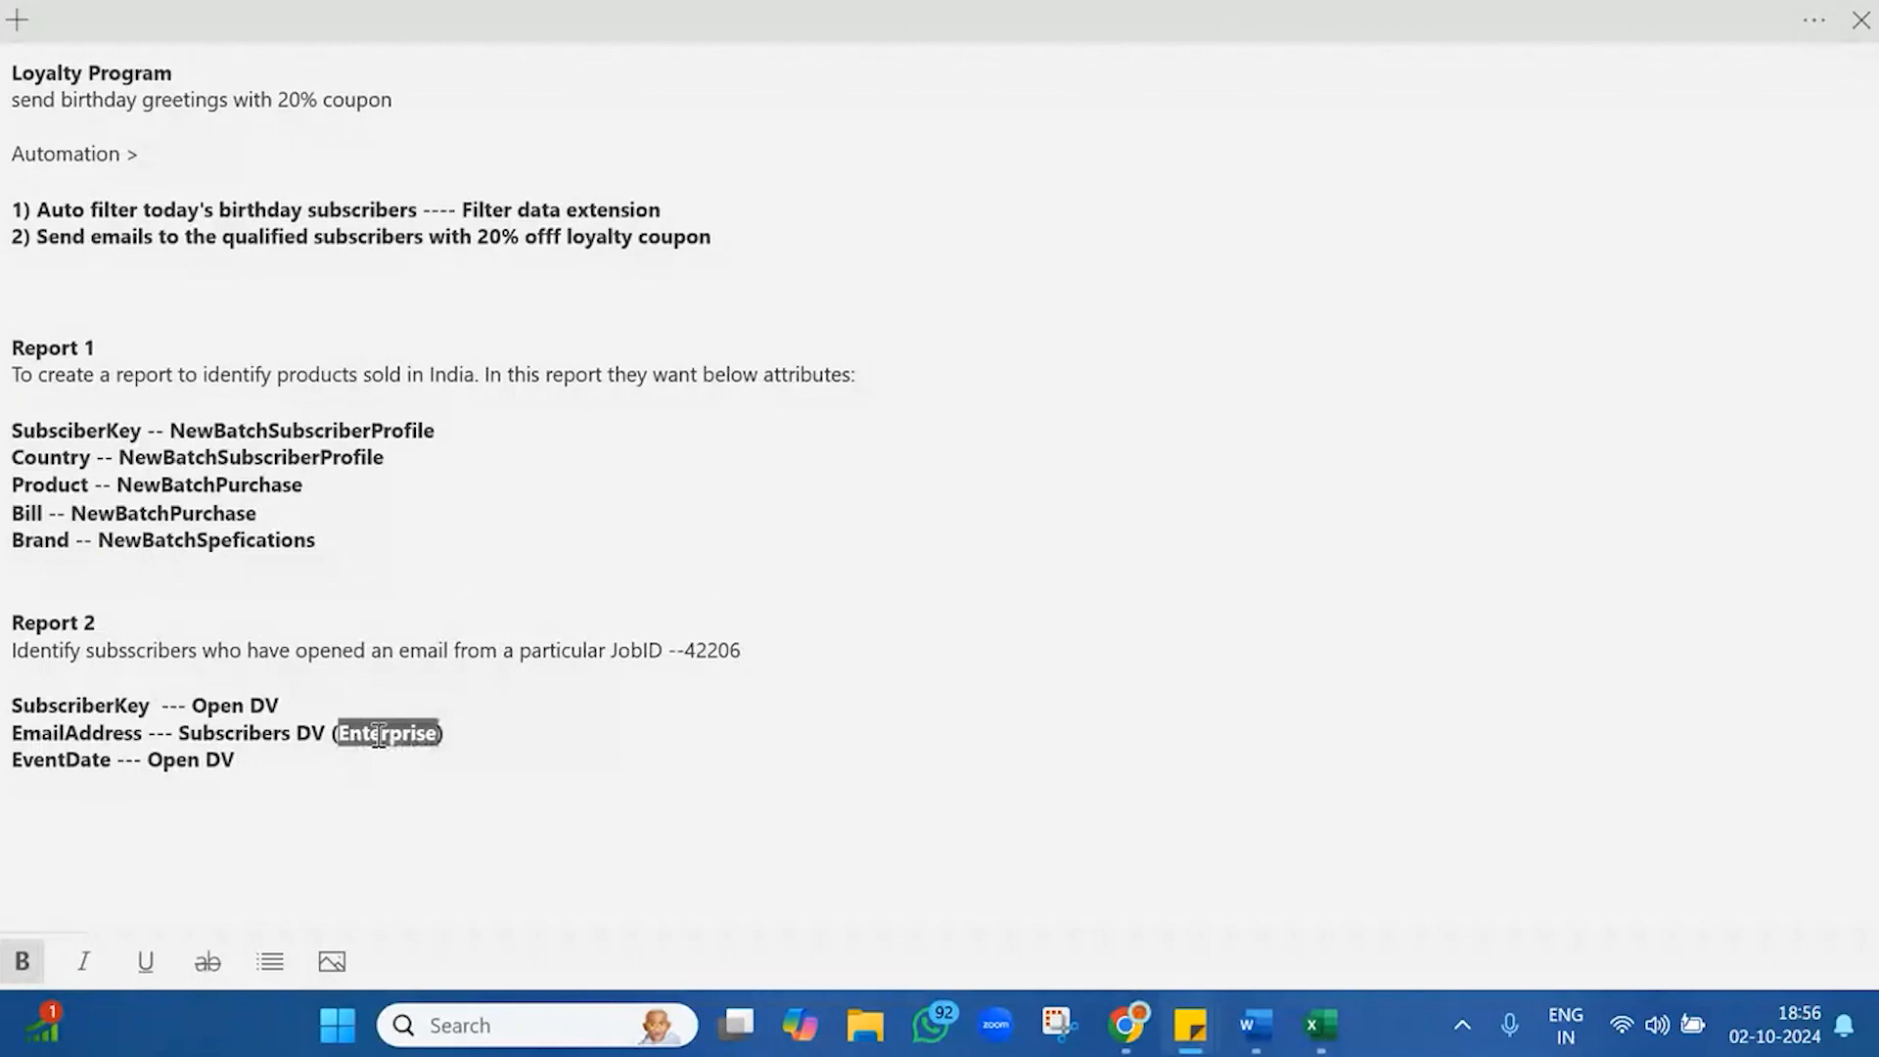
mouse_move(1127, 1028)
left_click(952, 863)
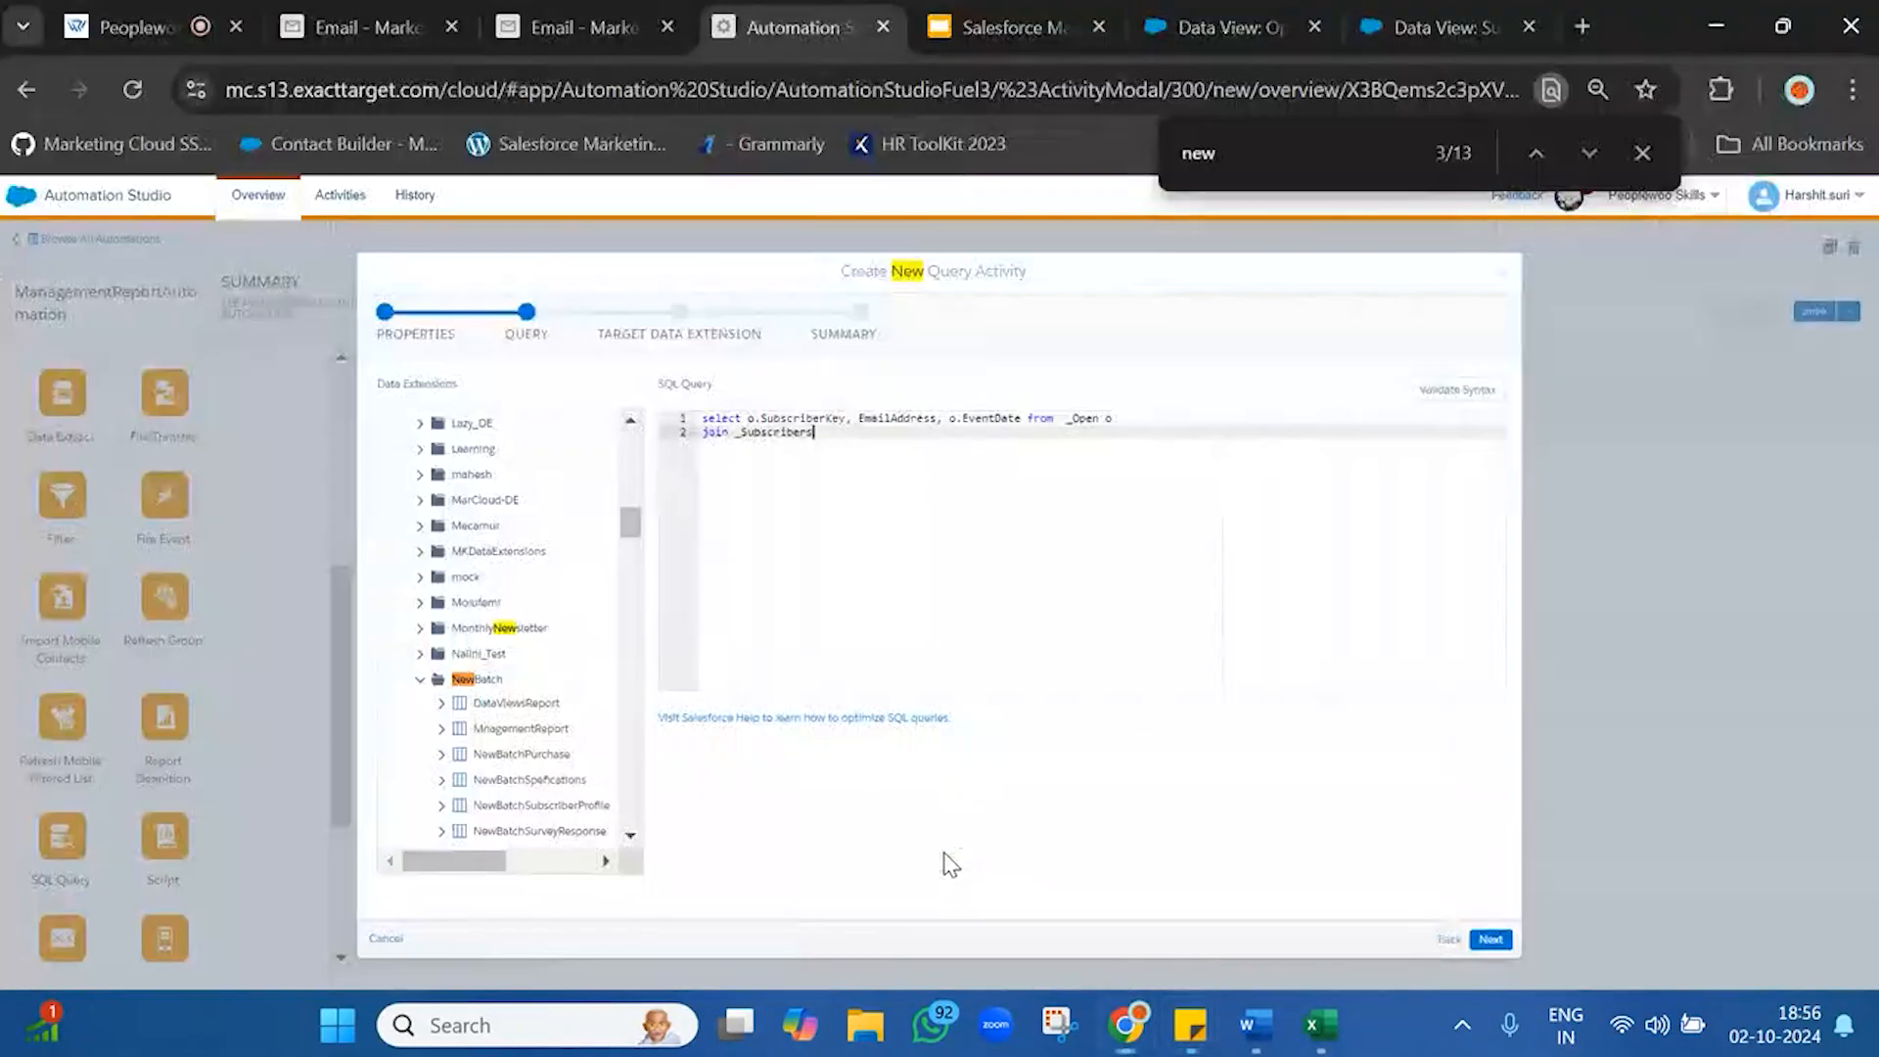
left_click(737, 436)
type("Ent.")
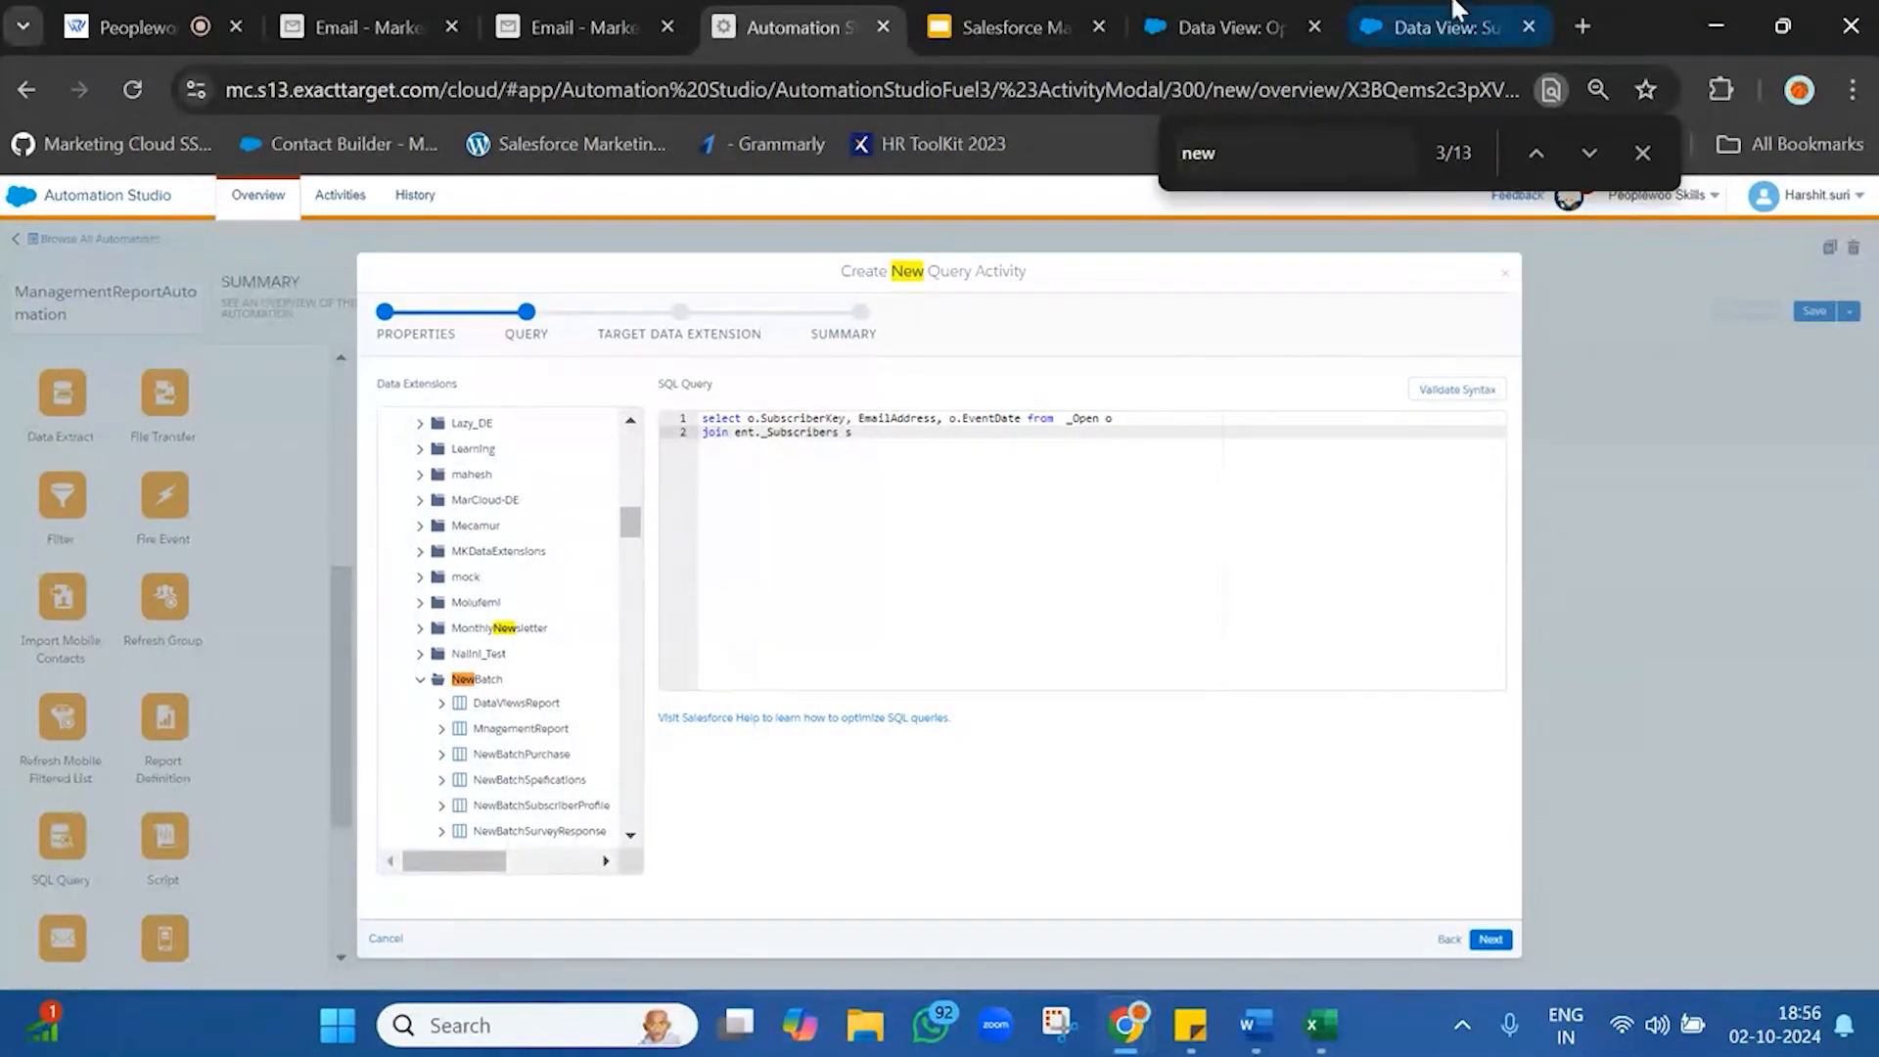
- Compare the columns in the Open and Subscribers data view help articles to identify a common field for the join
left_click(1439, 26)
scroll(1129, 590, "down", 5)
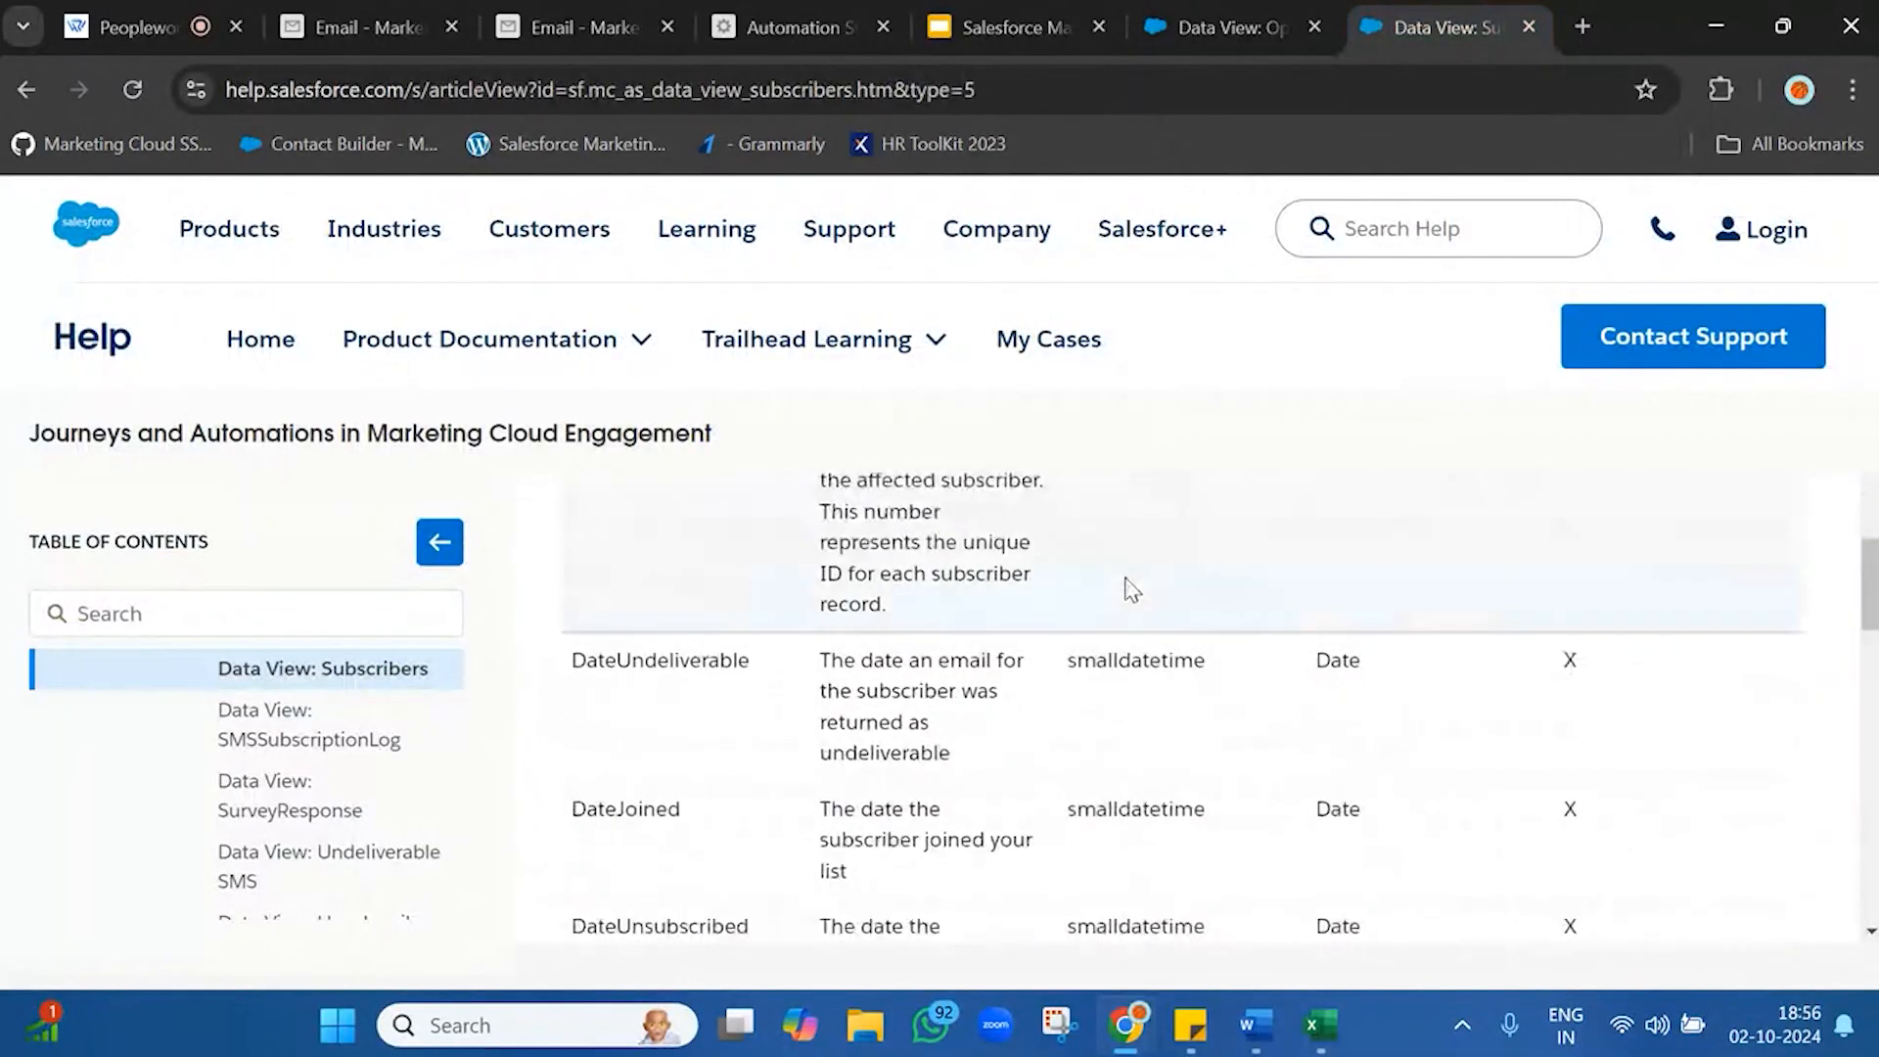
left_click(1179, 12)
scroll(746, 834, "down", 12)
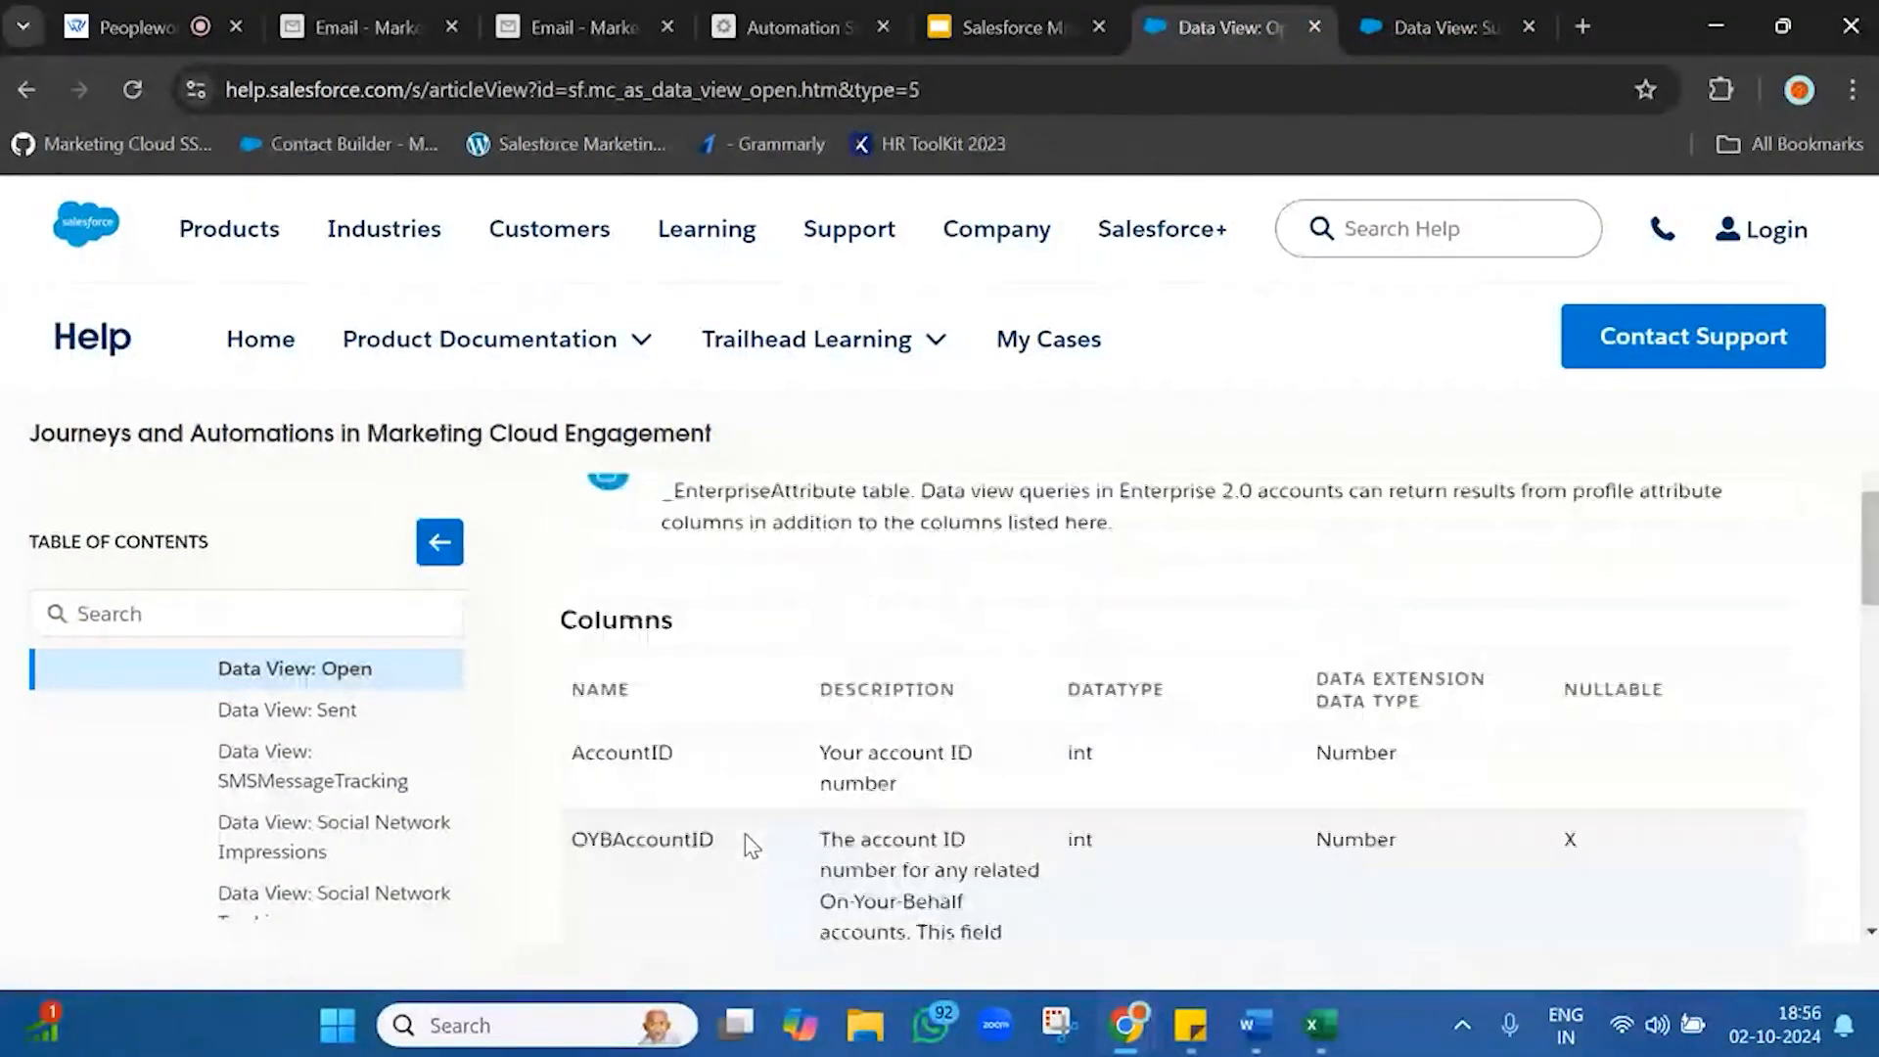
scroll(750, 844, "down", 1)
double_click(663, 733)
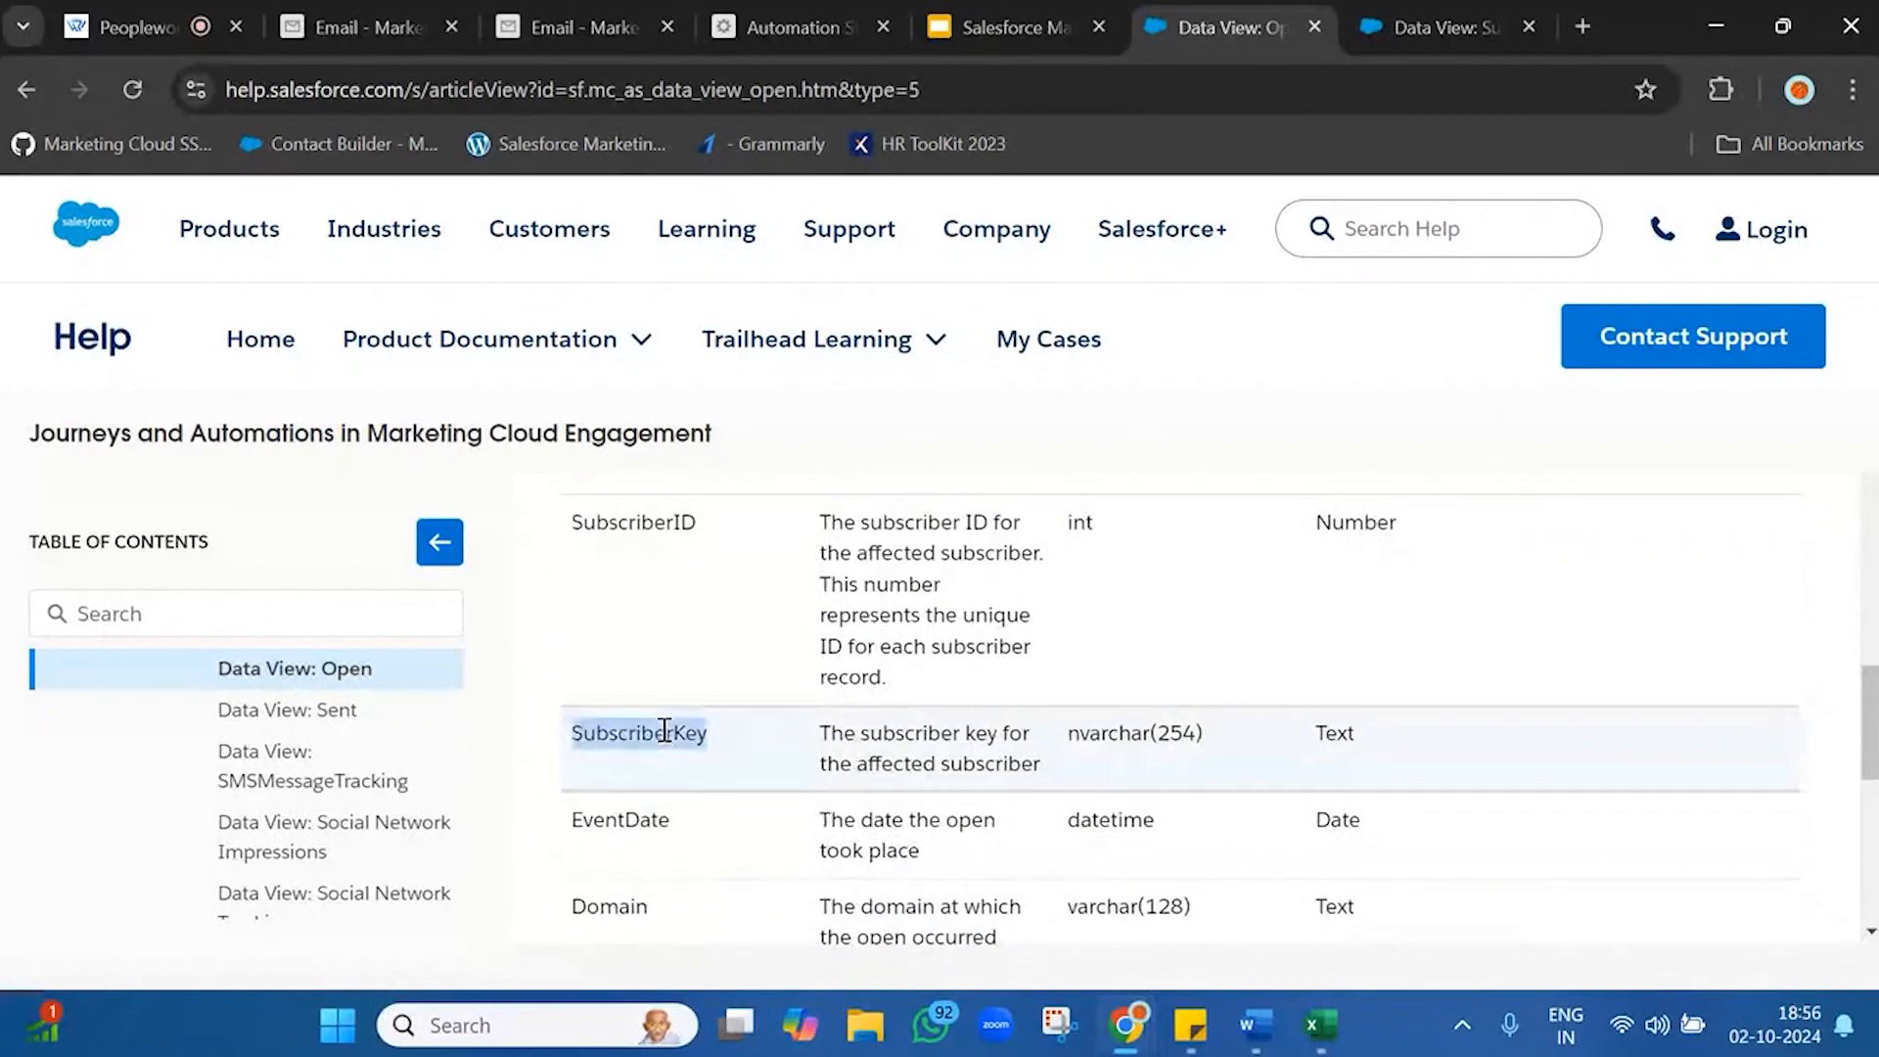
left_click(1407, 12)
scroll(760, 744, "down", 1)
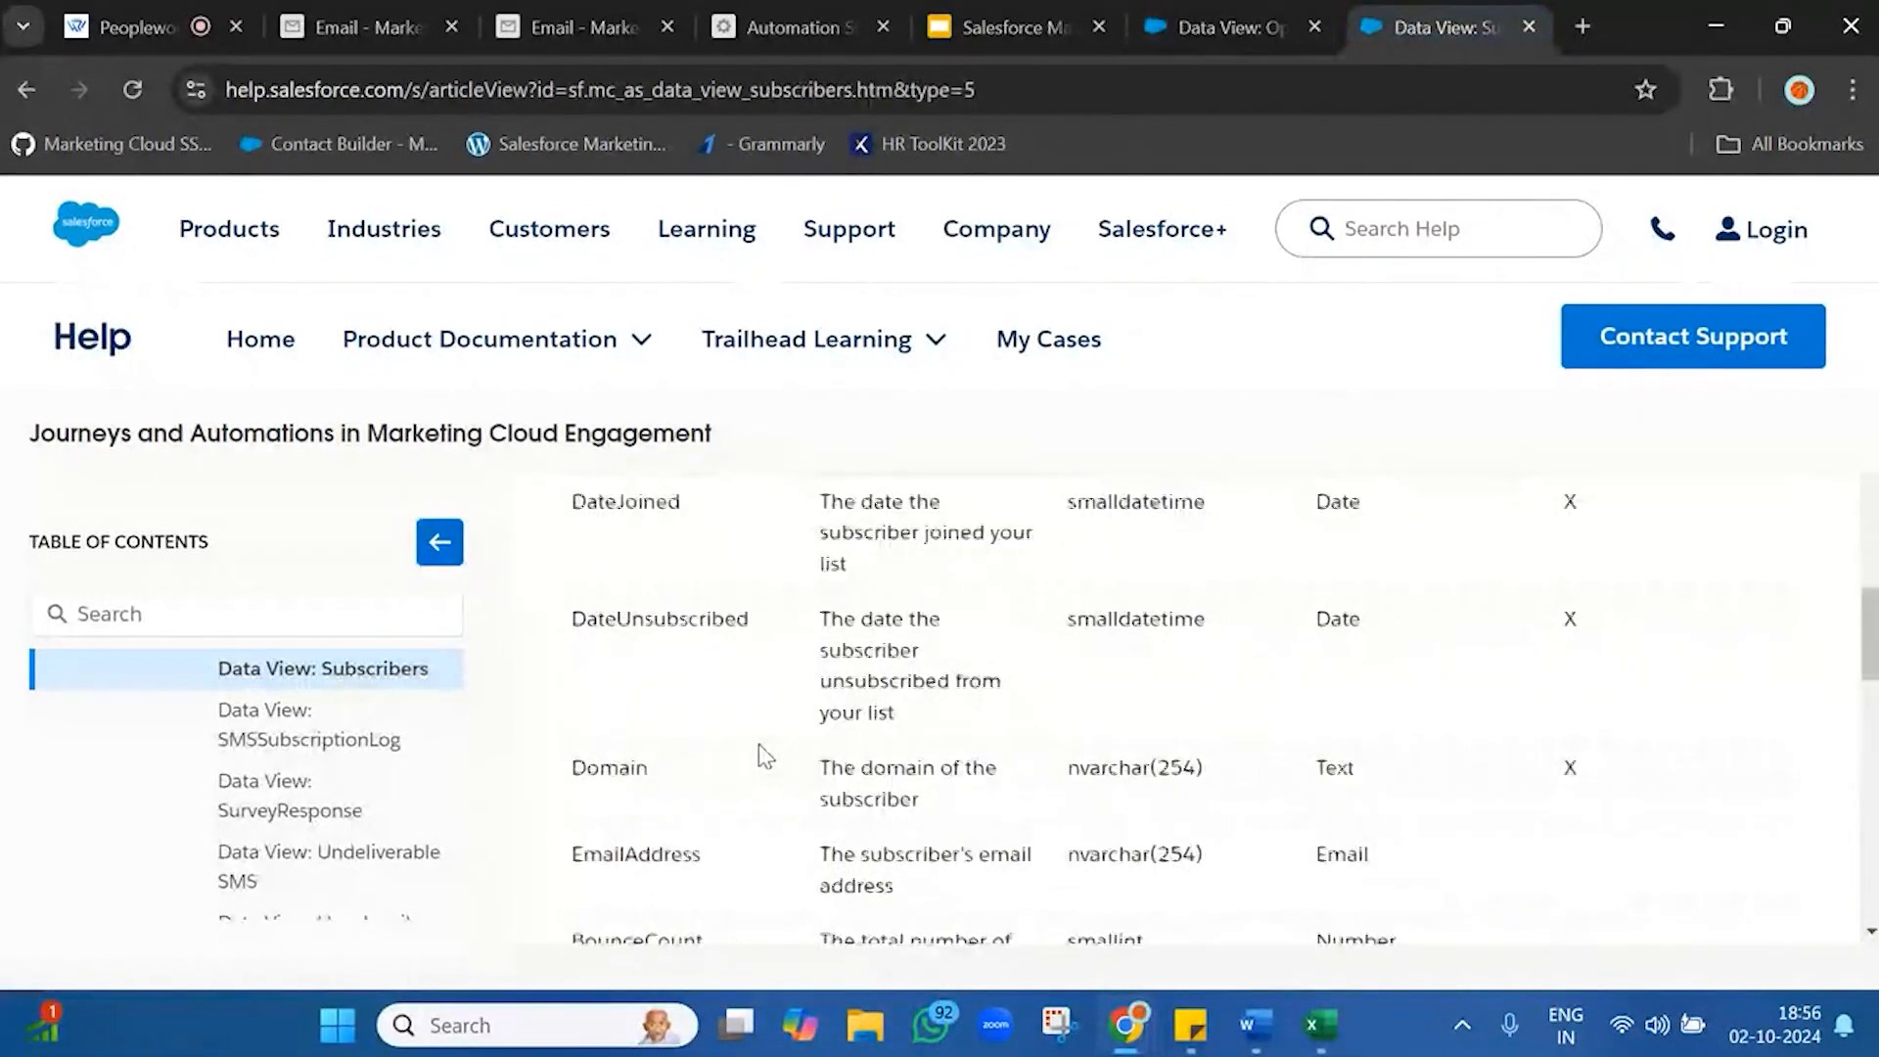
scroll(760, 744, "up", 10)
scroll(762, 755, "down", 10)
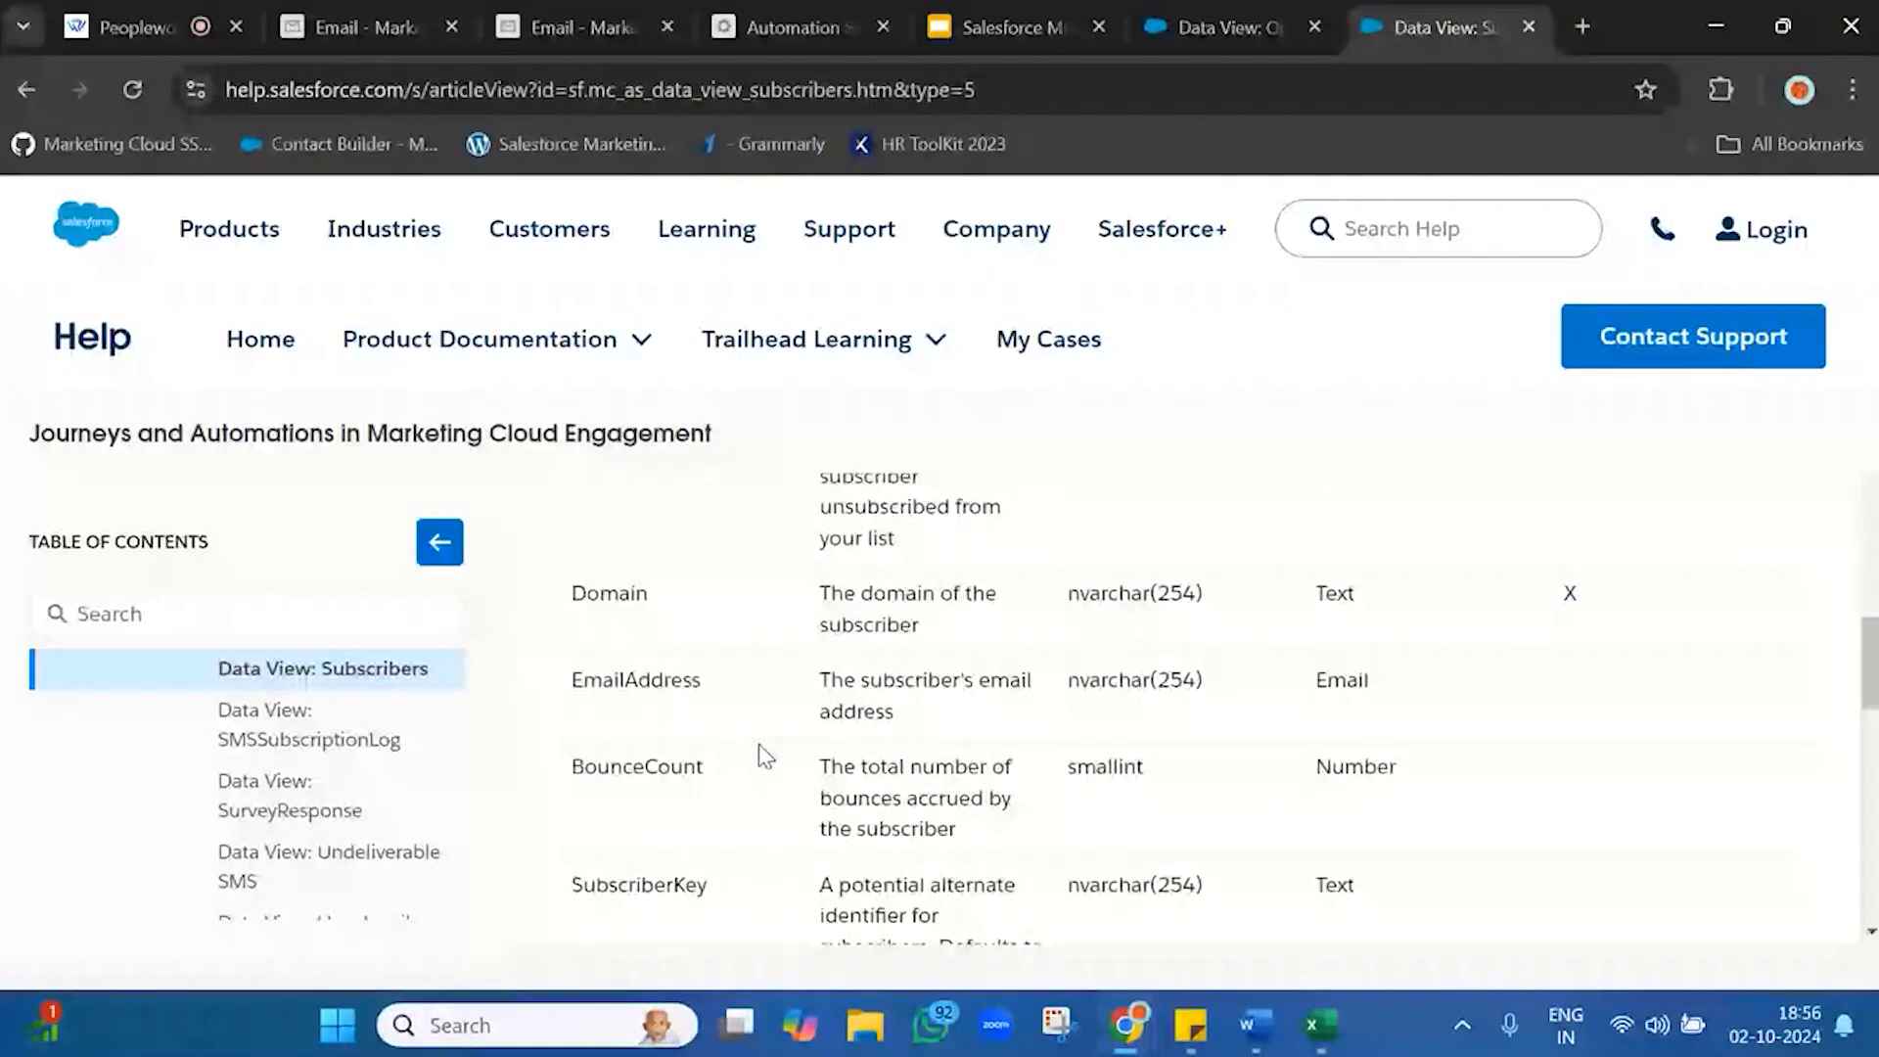
scroll(749, 715, "down", 3)
scroll(738, 685, "up", 4)
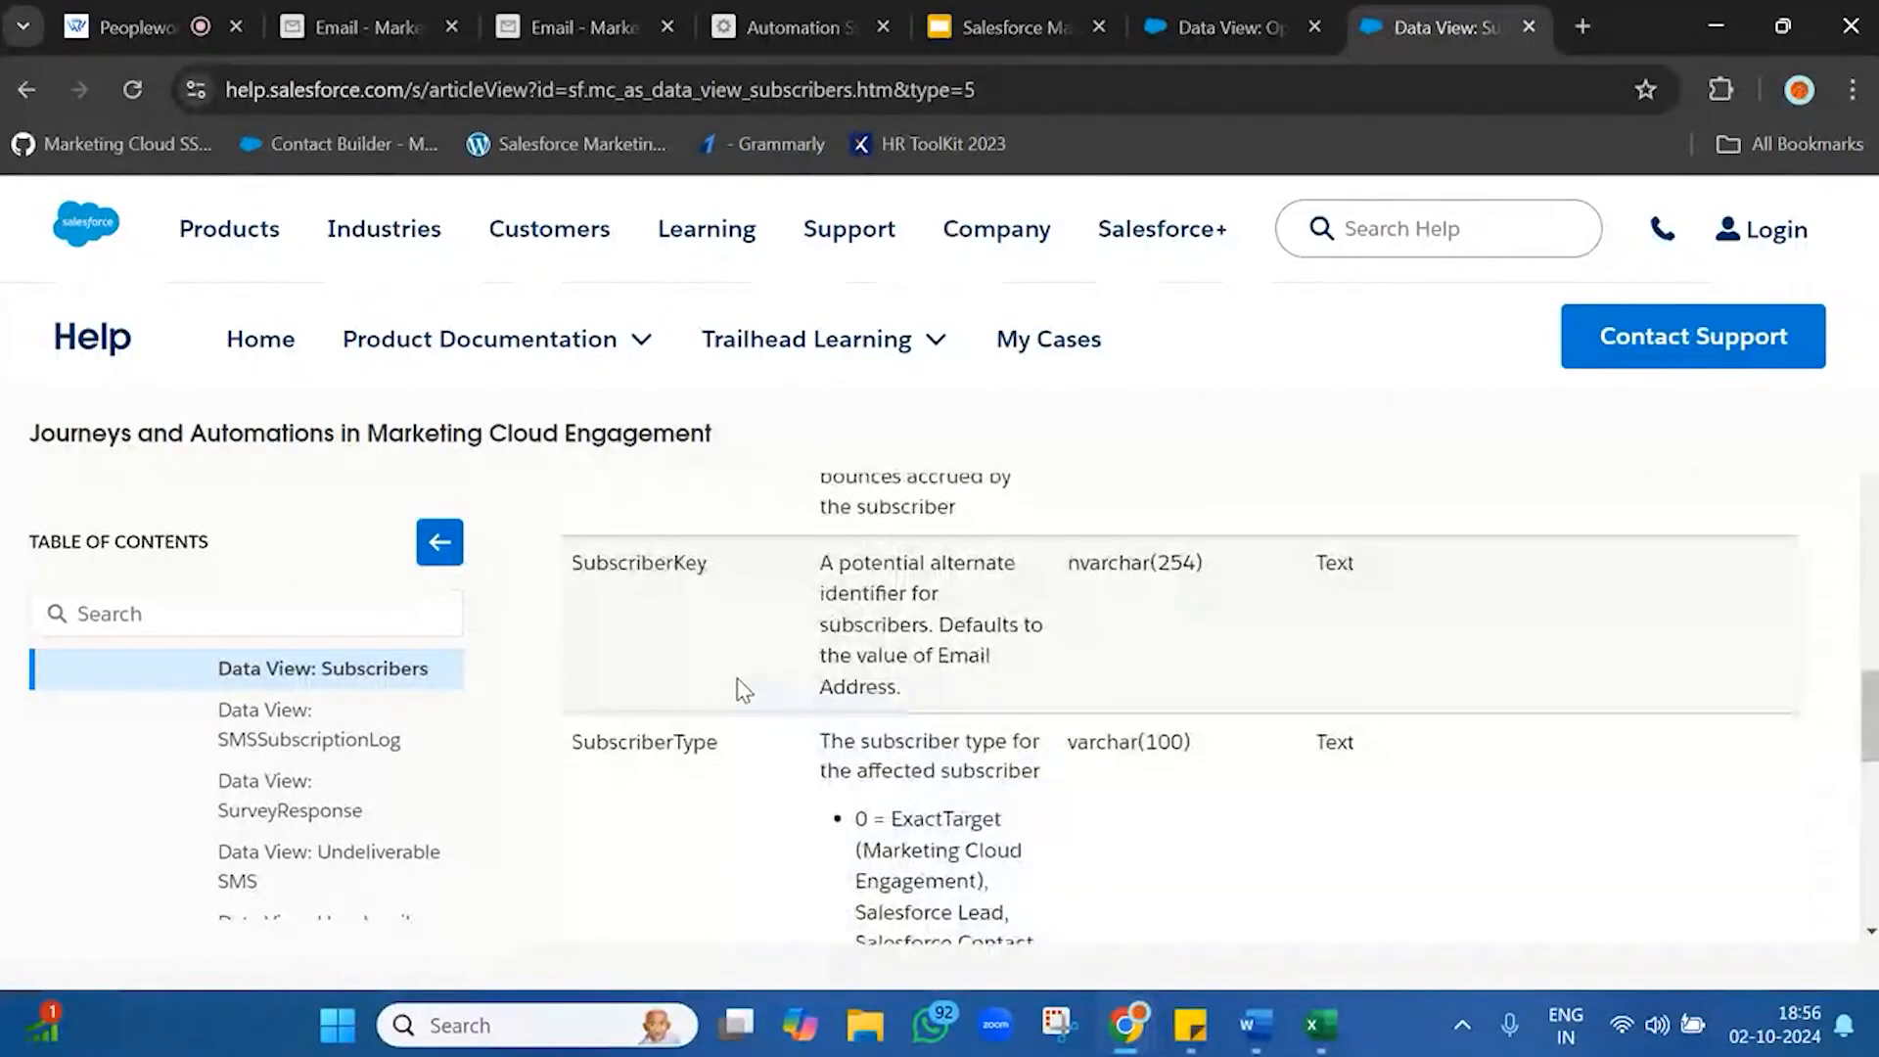
double_click(637, 560)
scroll(944, 772, "down", 5)
scroll(941, 776, "up", 8)
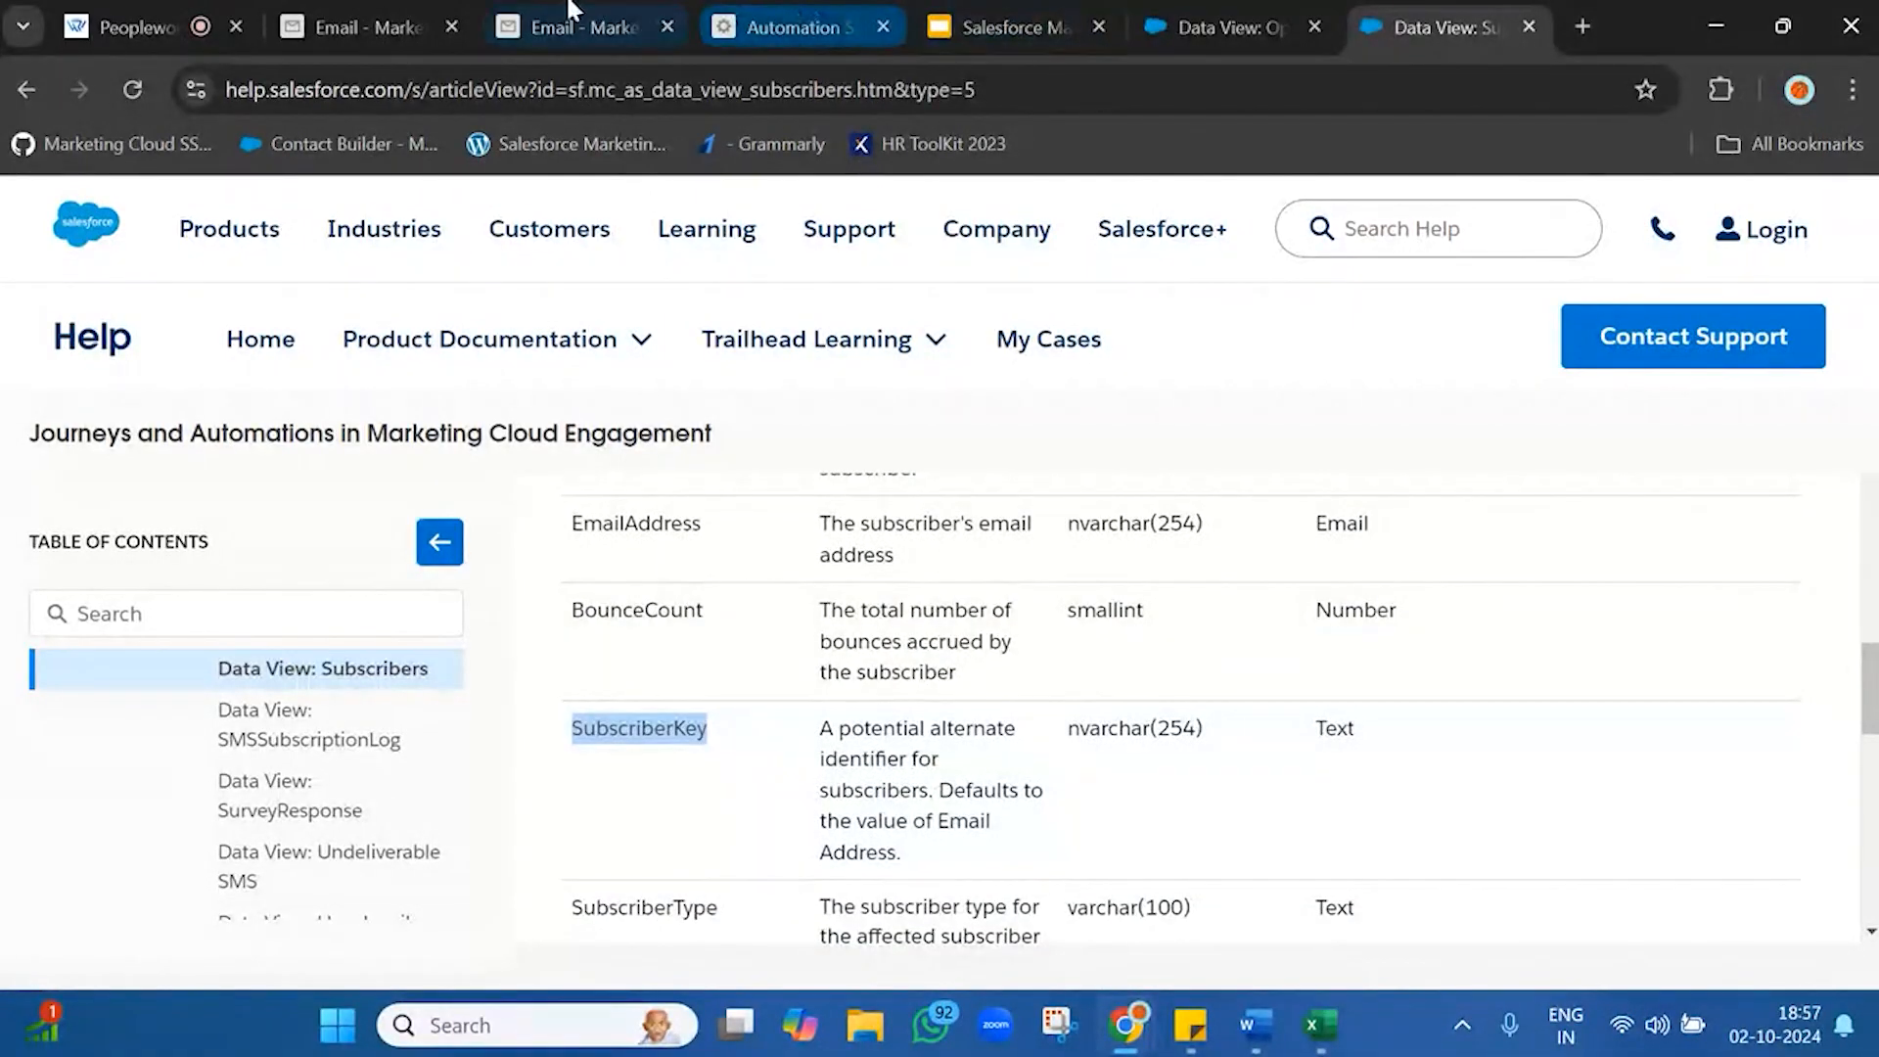
- Add a third query line in Automation Studio joining the data views with "on o.SubscriberKey = s.SubscriberKey"
left_click(773, 27)
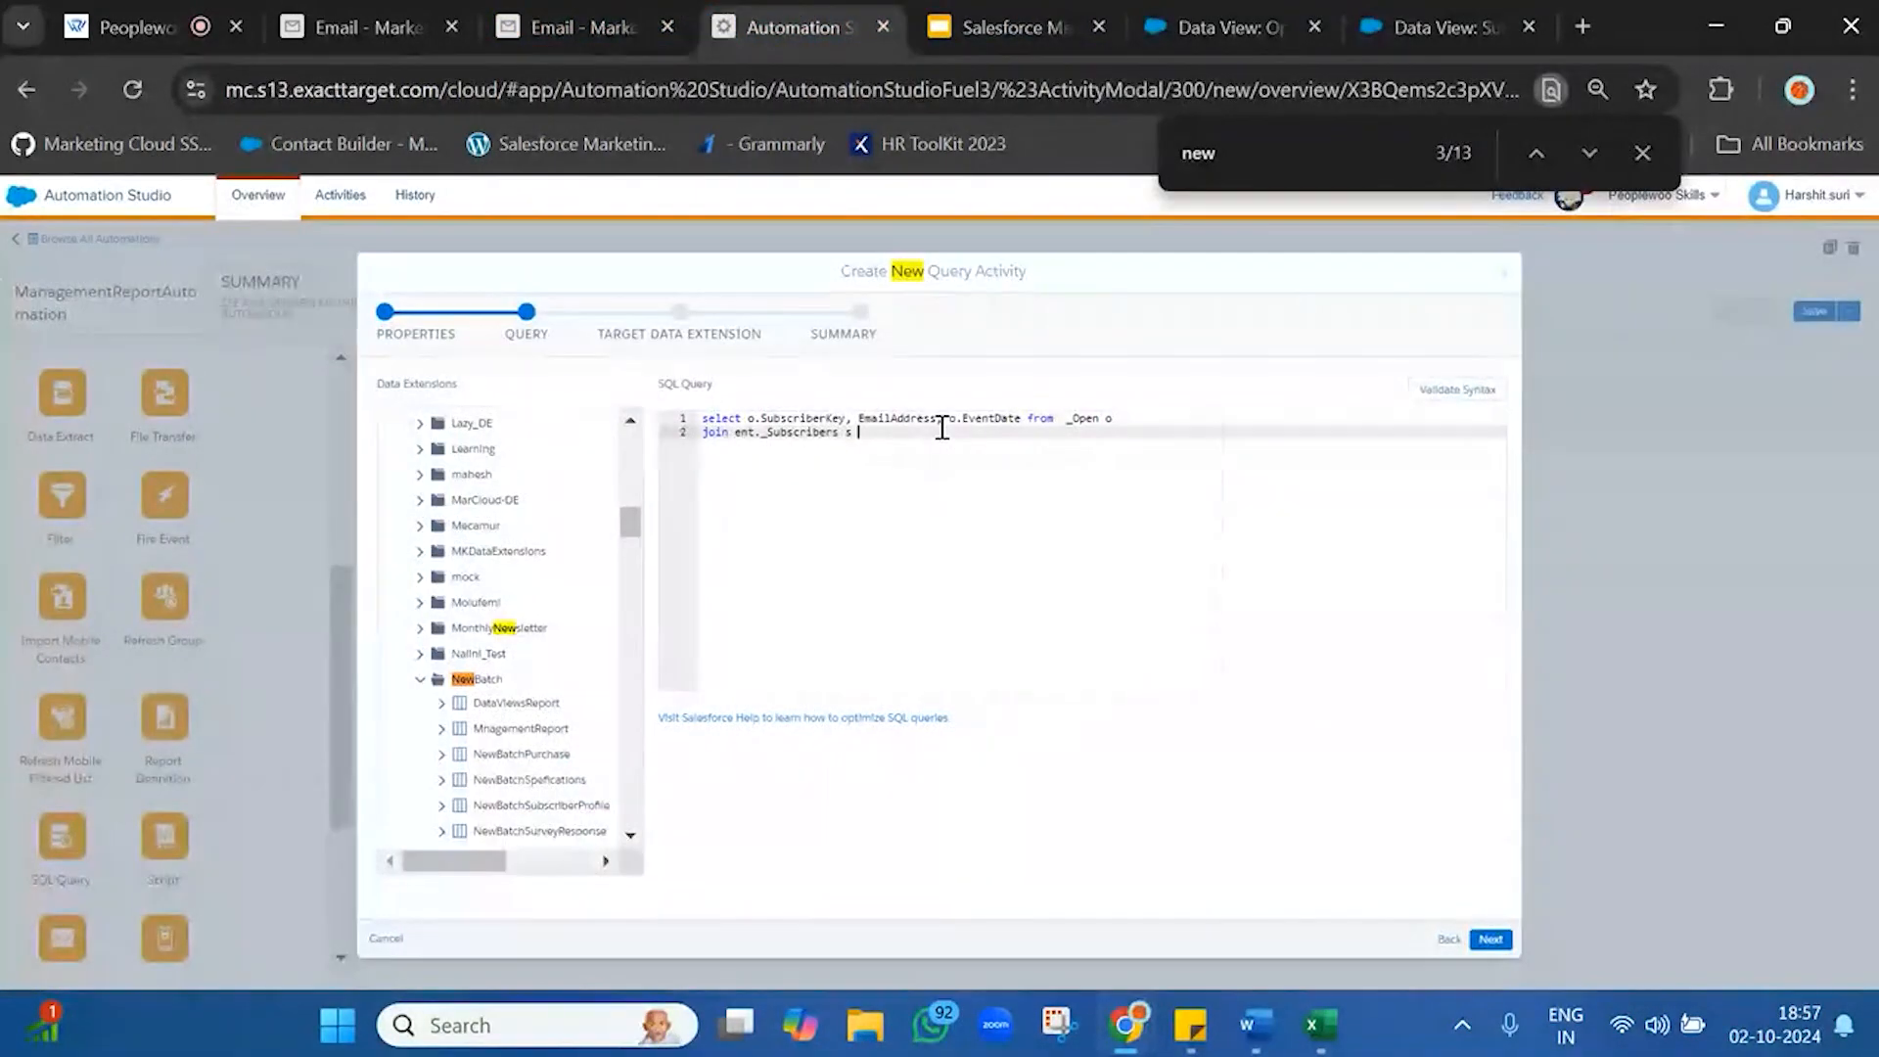
key("Return")
type("on o.SubscriberK")
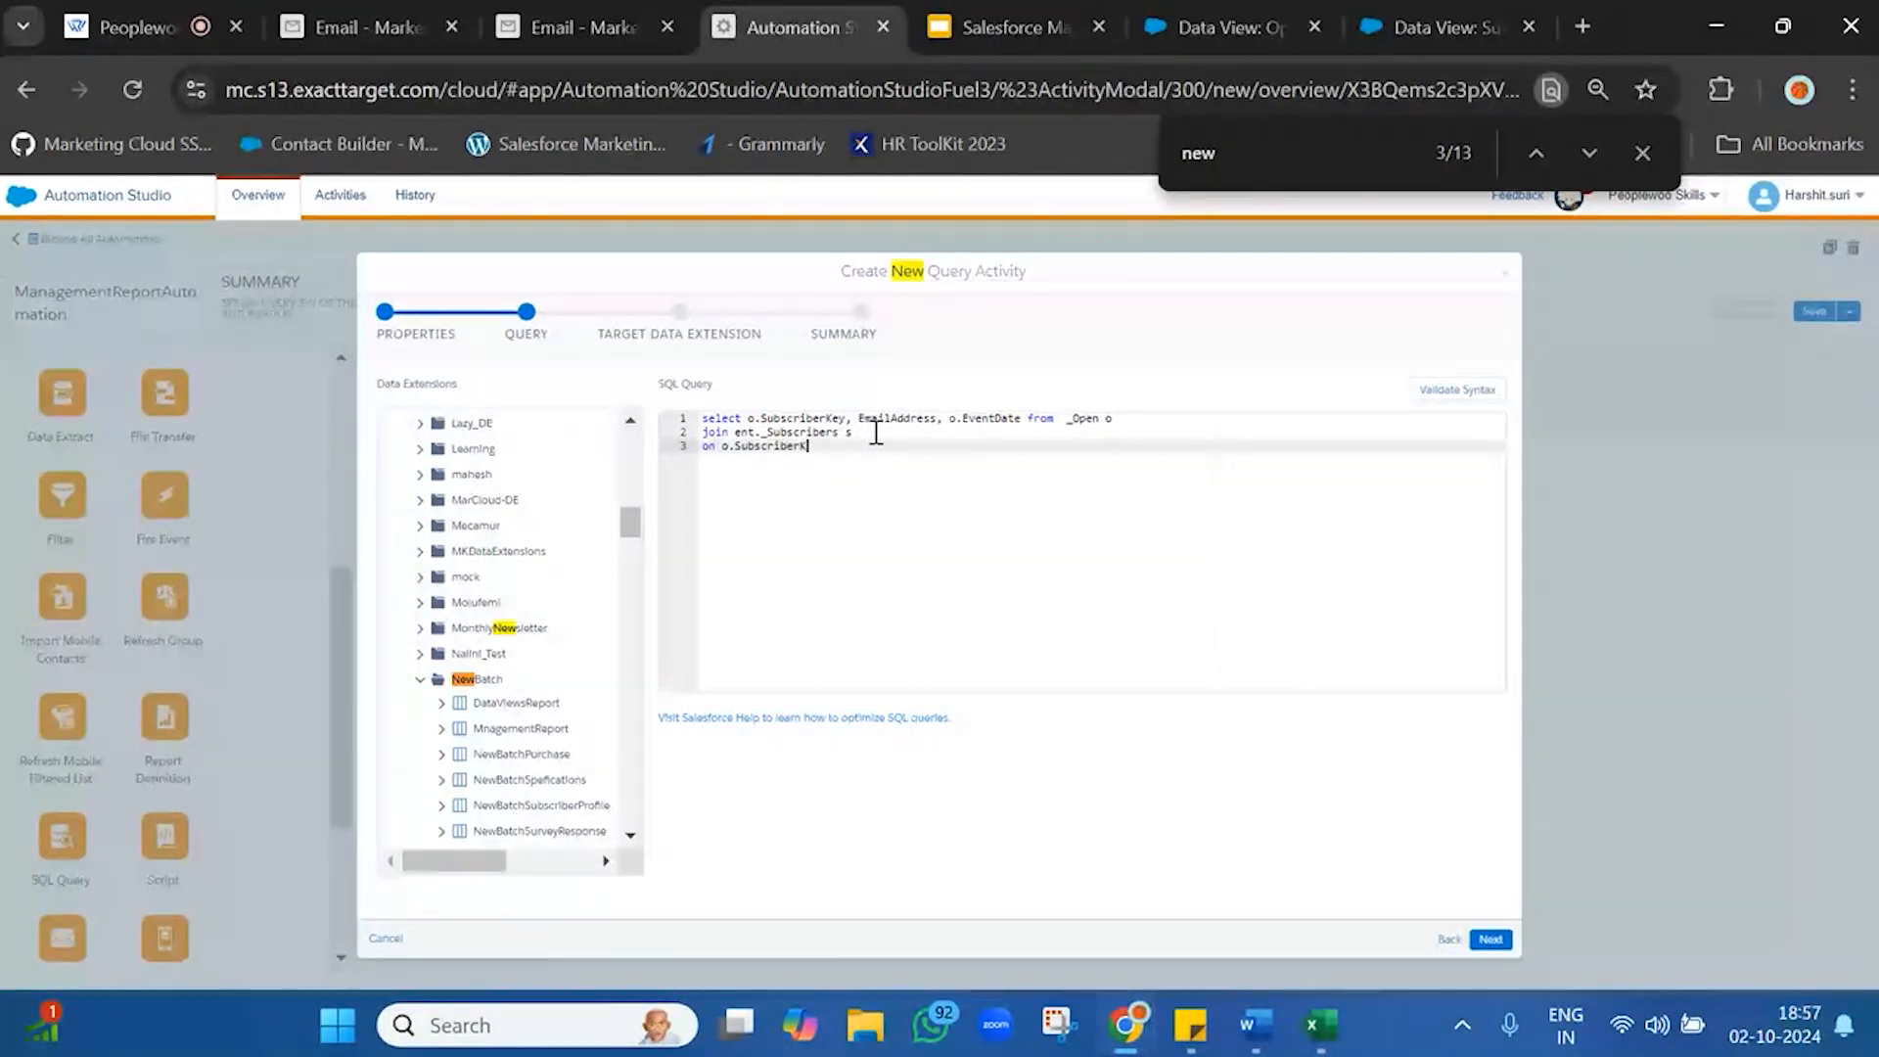
type("ey = s.")
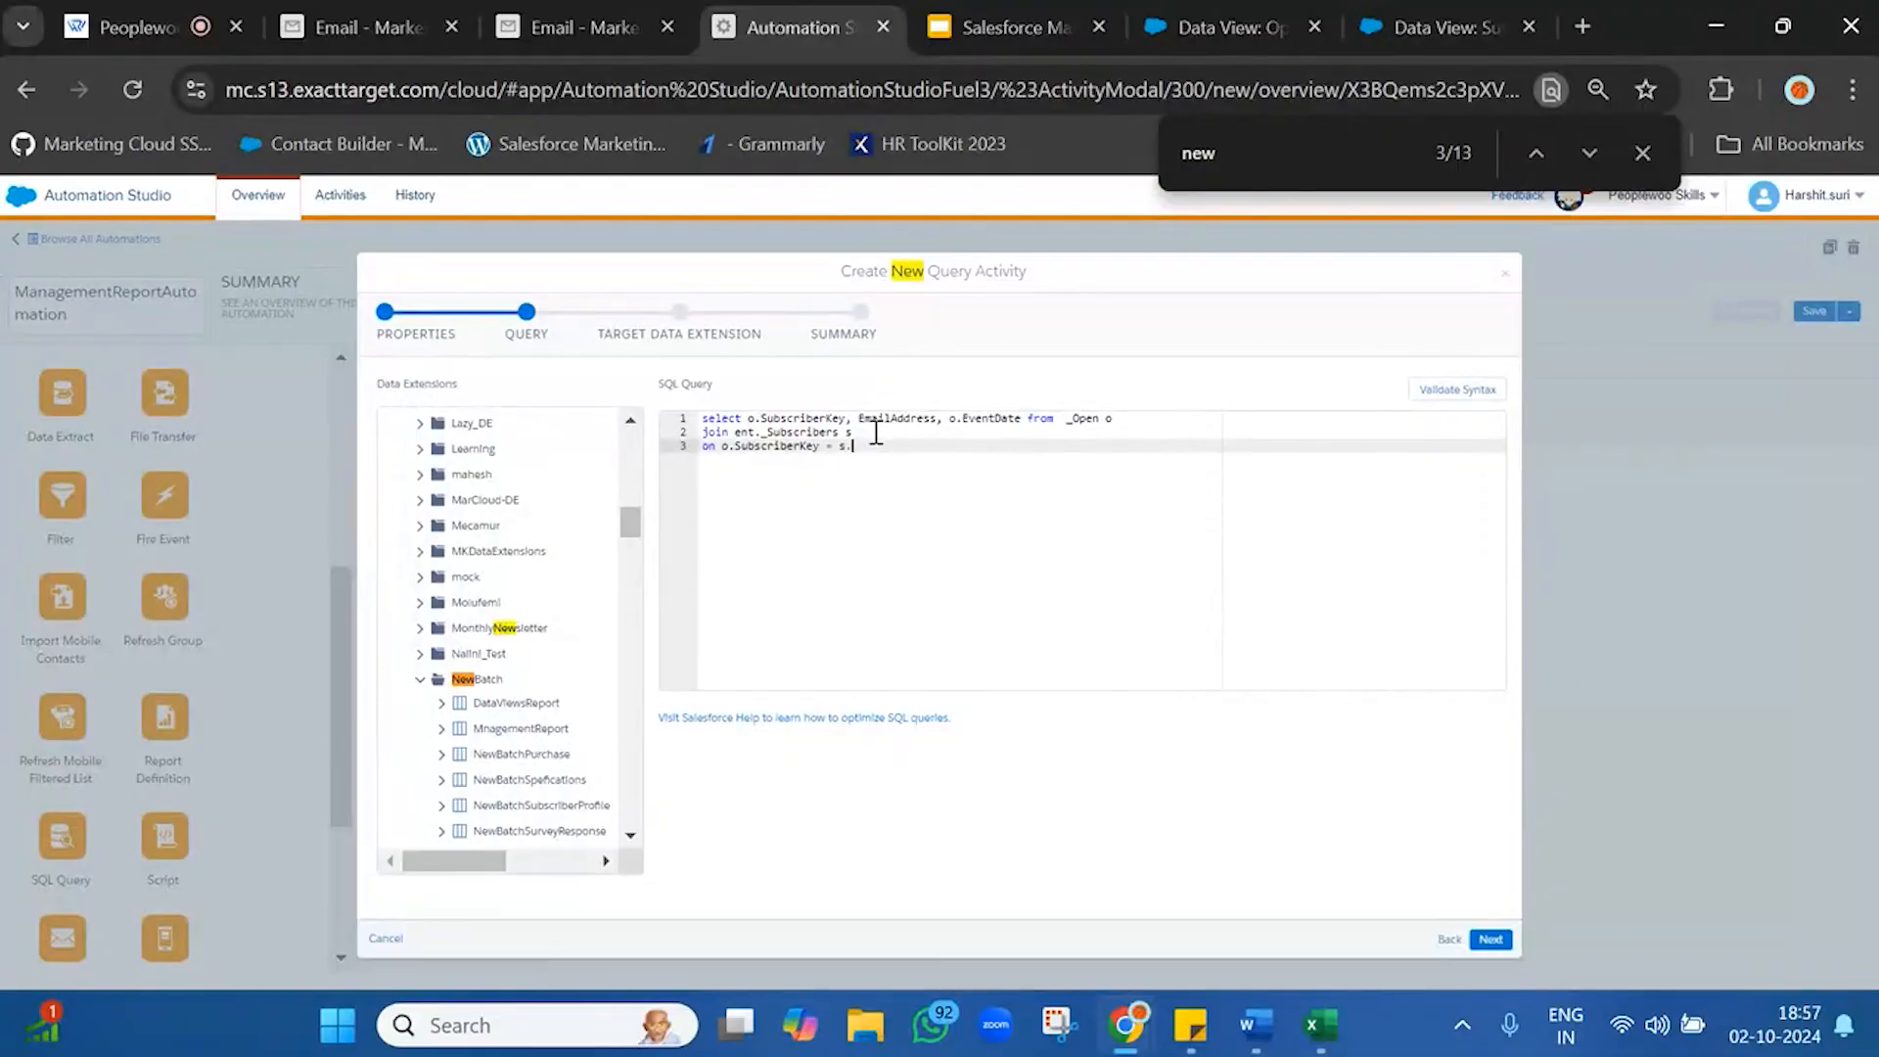
type("SubscriberKey")
- Prefix EmailAddress with "s." in the select clause and validate the query syntax
left_click(860, 418)
type("s.")
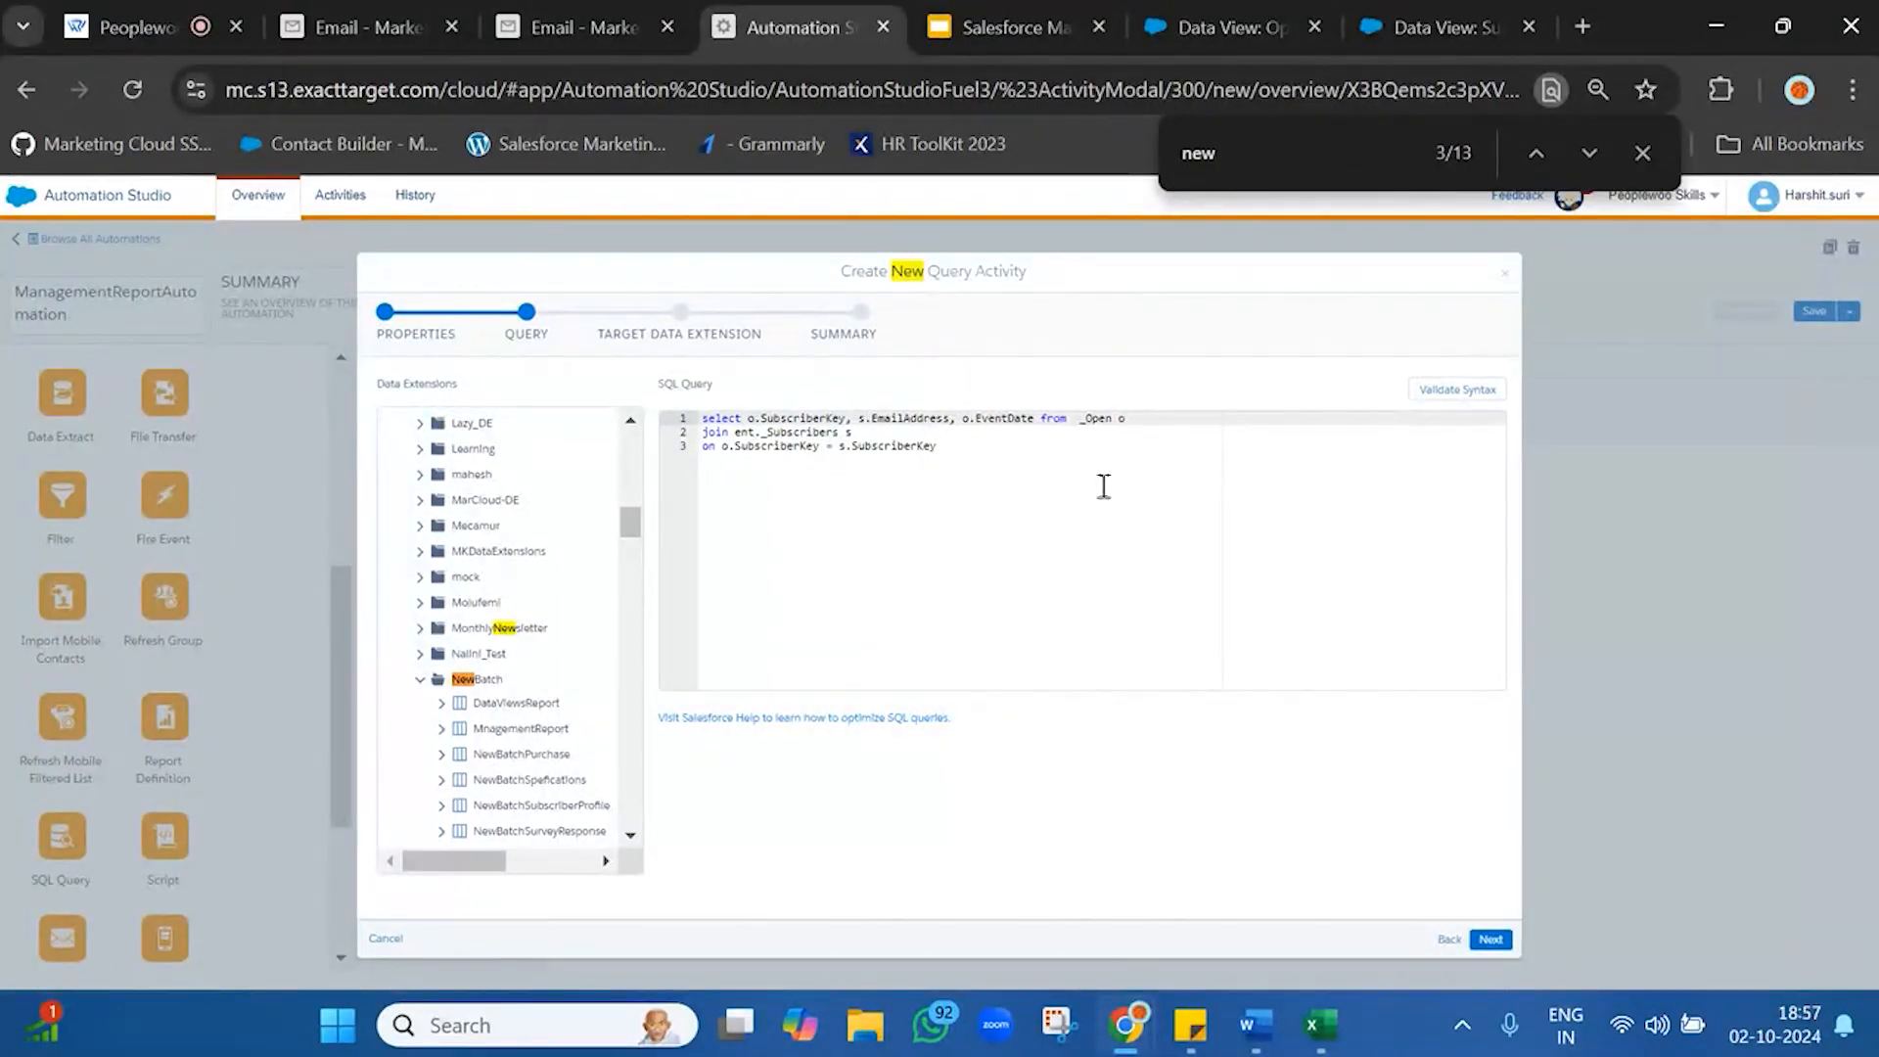
left_click(1057, 480)
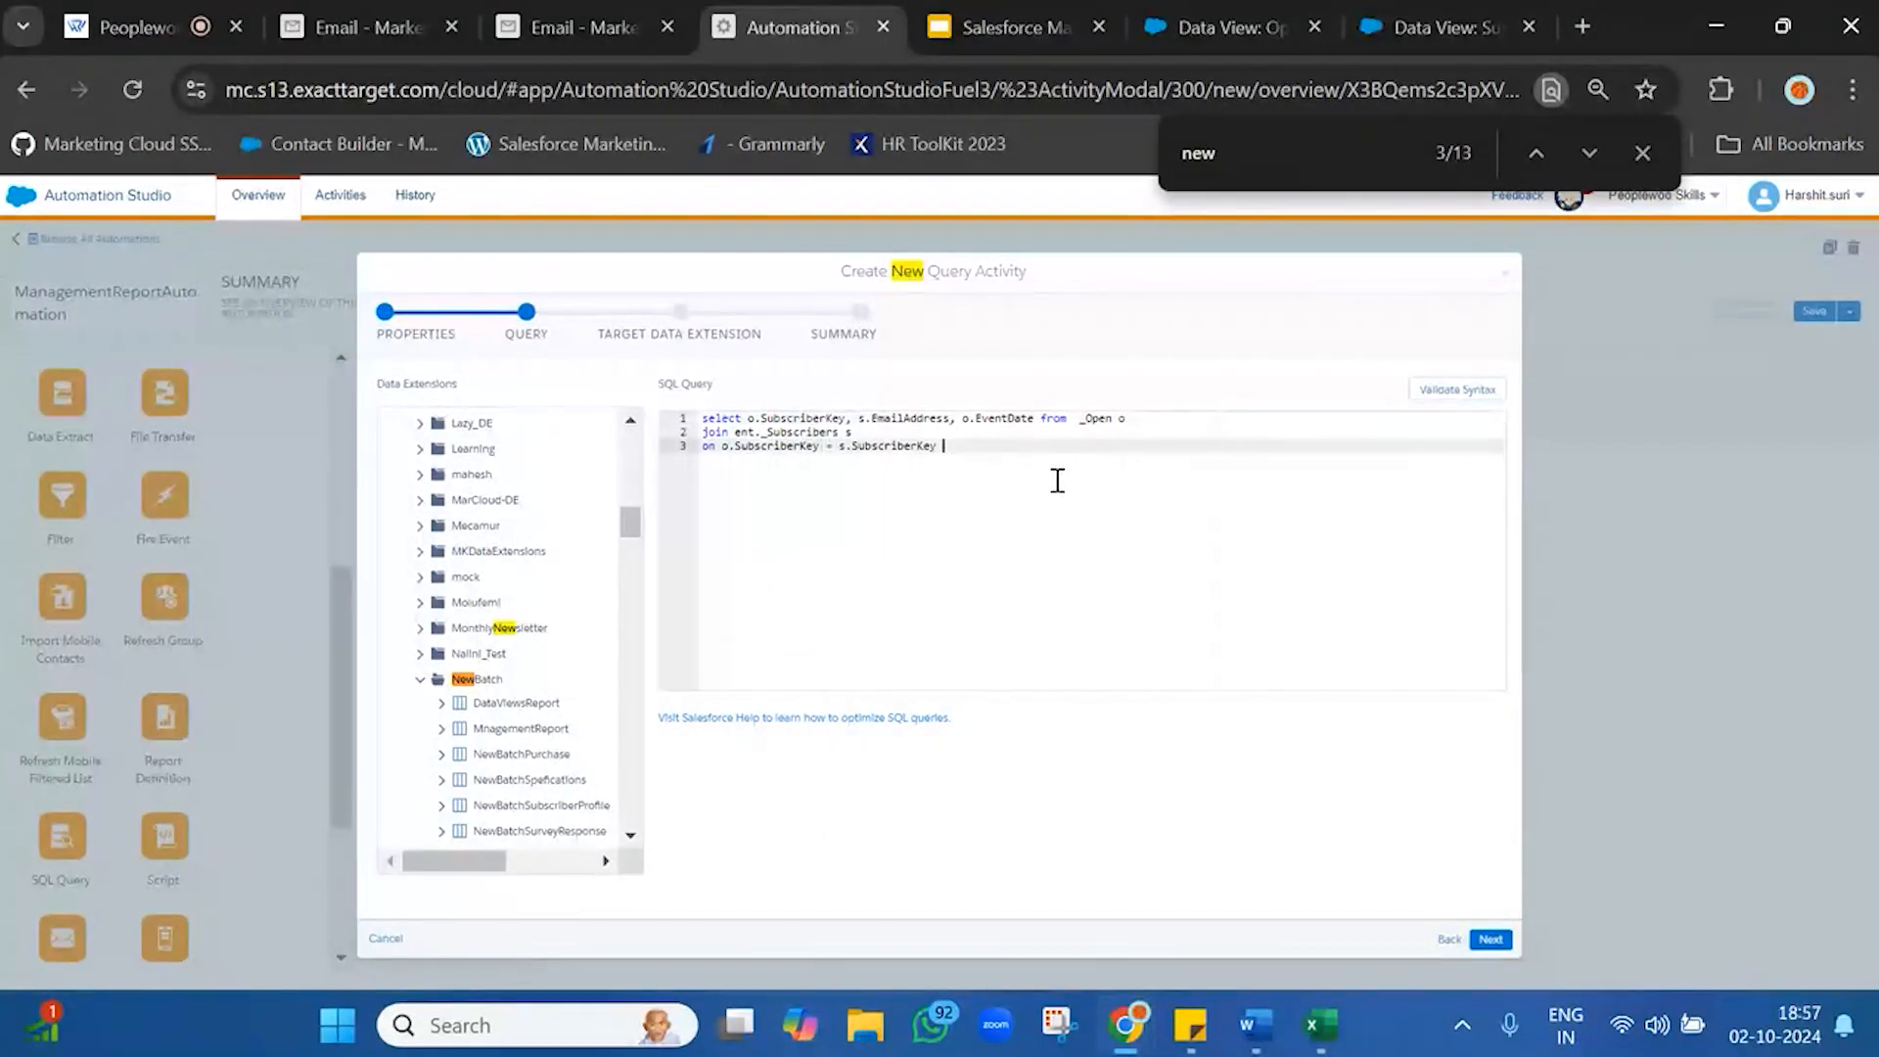
left_click(1461, 395)
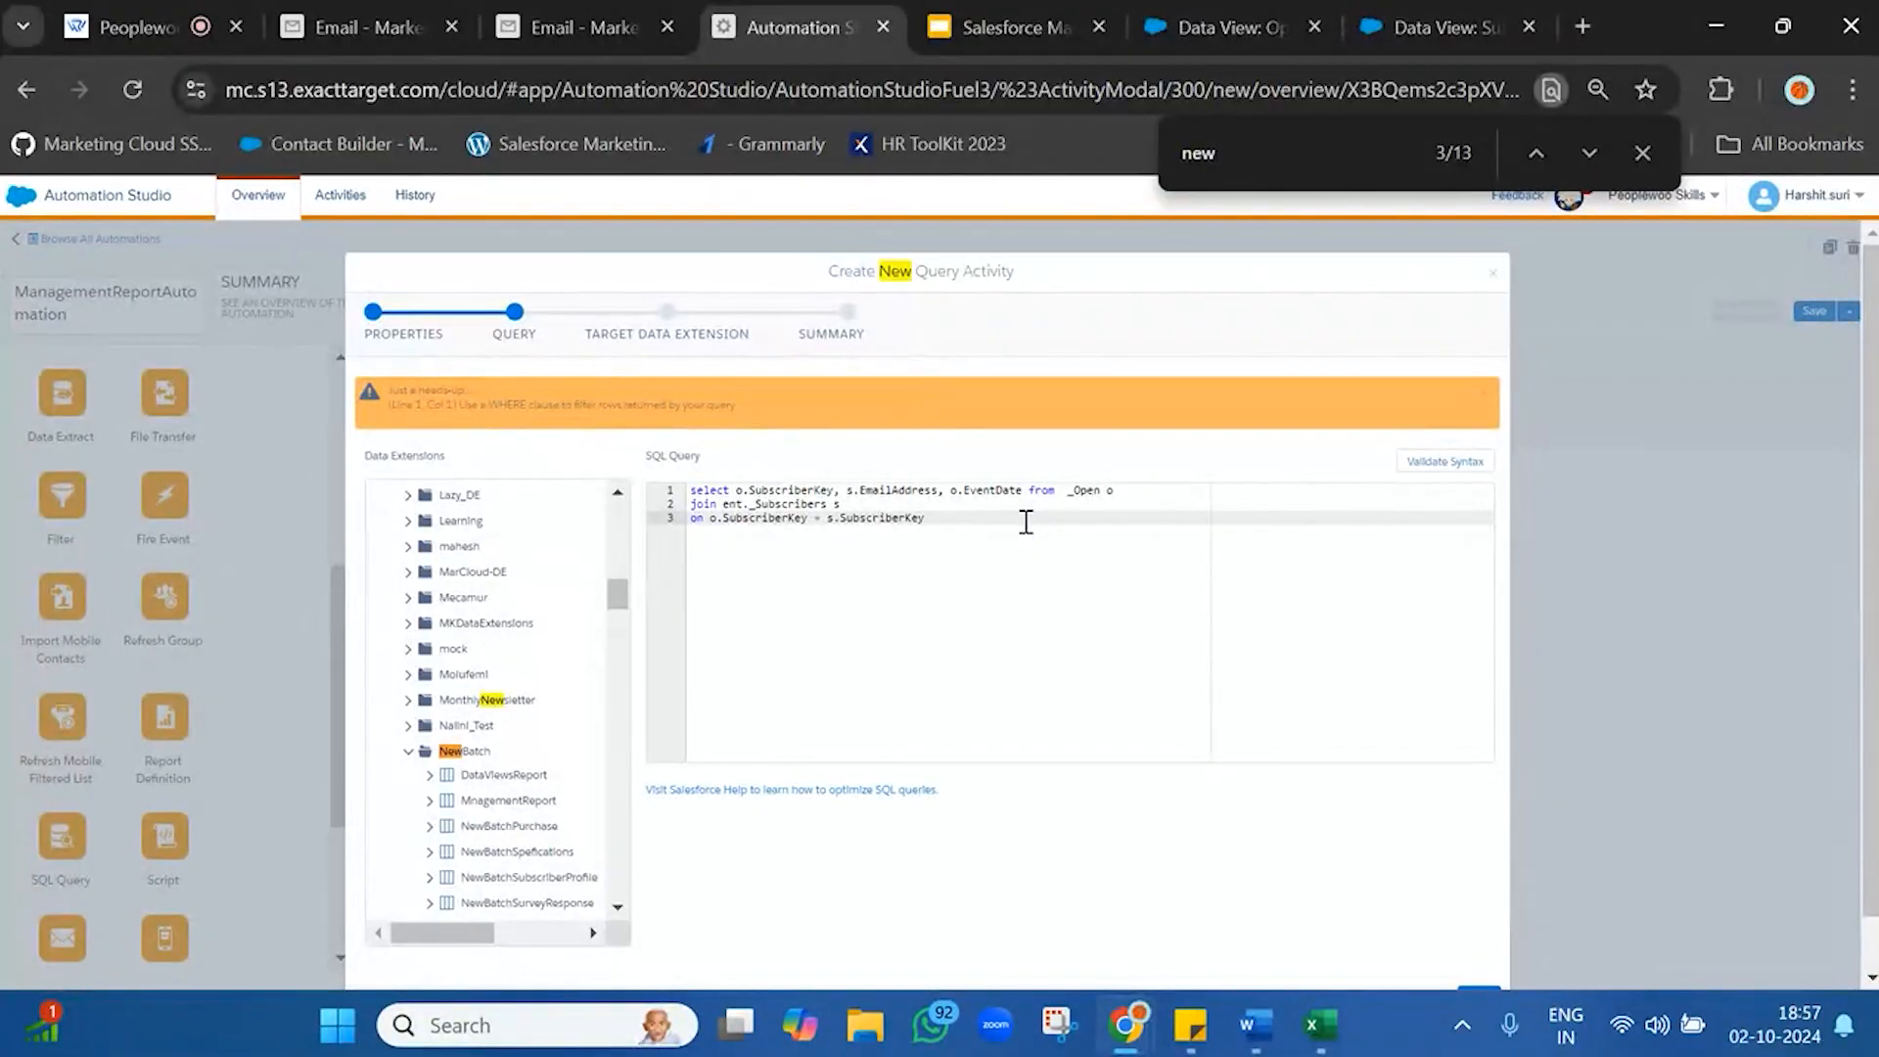
- Look through the columns in the Data View: Open help article for the field that identifies the email job
left_click(1273, 24)
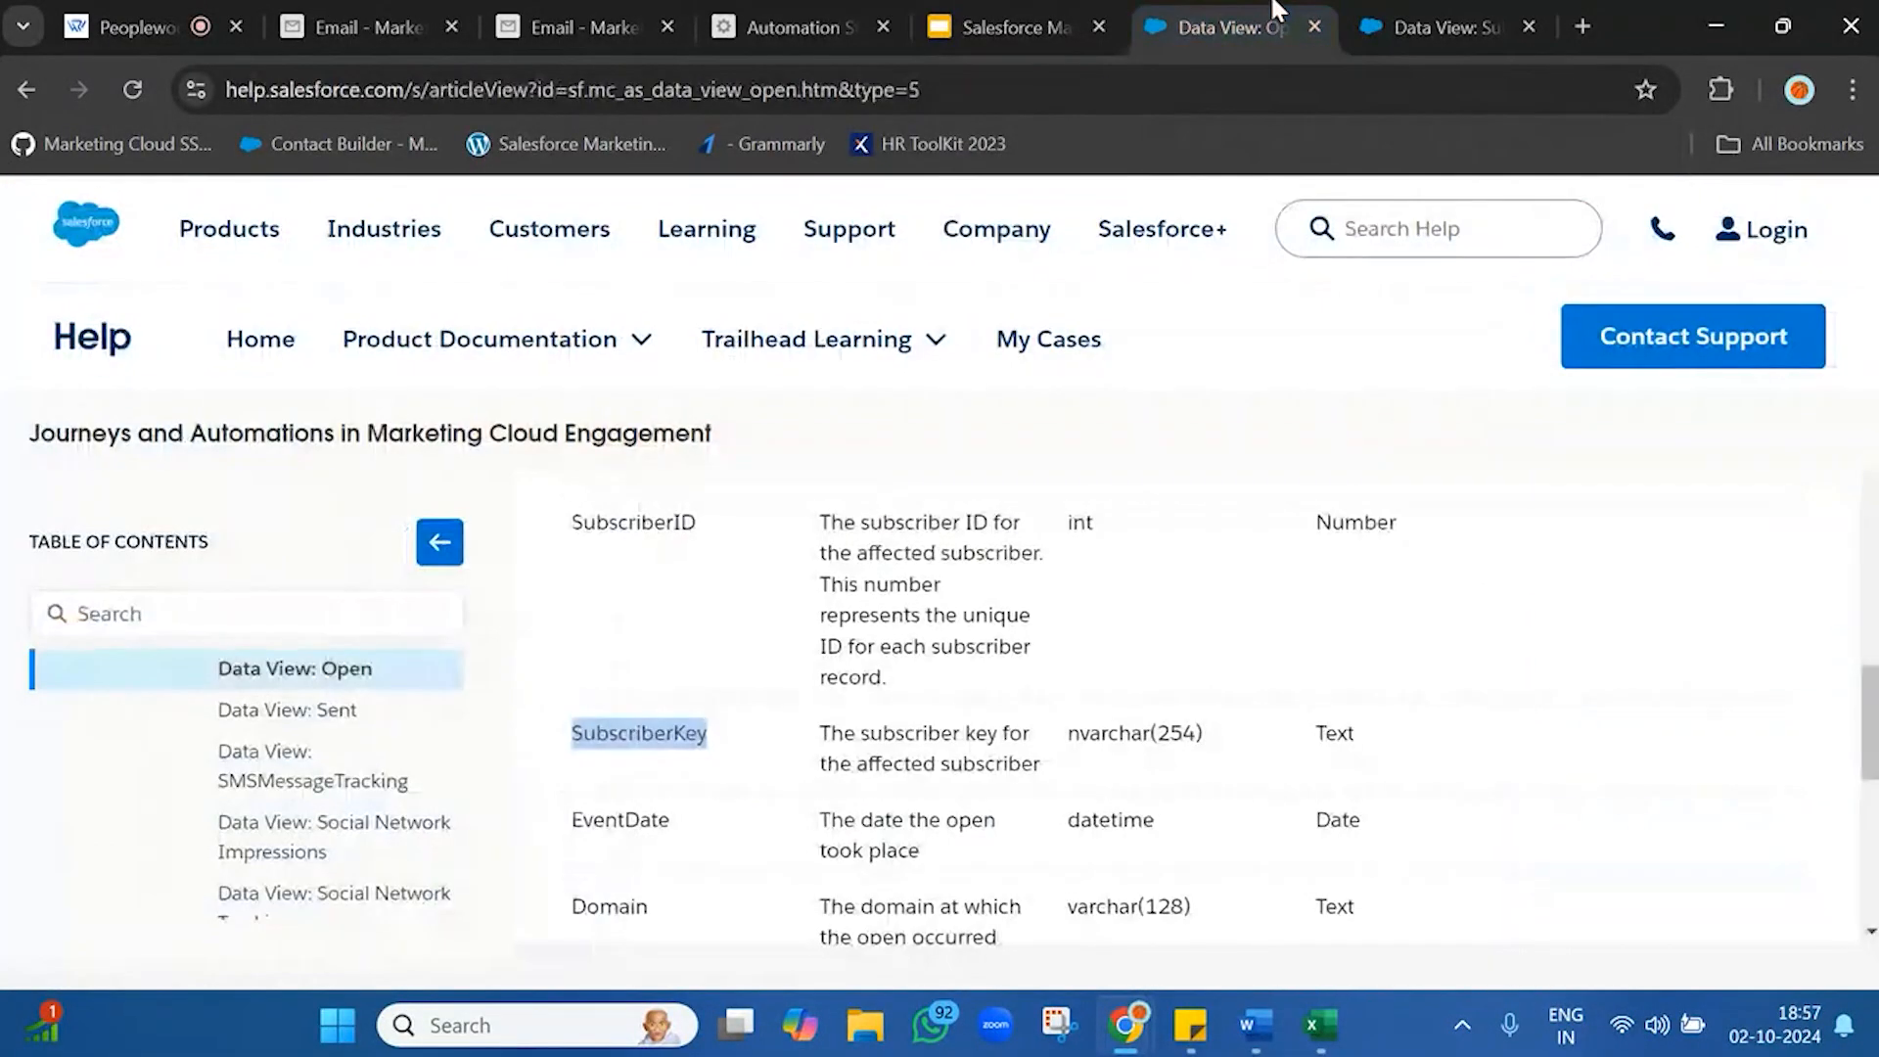
scroll(732, 700, "down", 10)
scroll(732, 702, "up", 10)
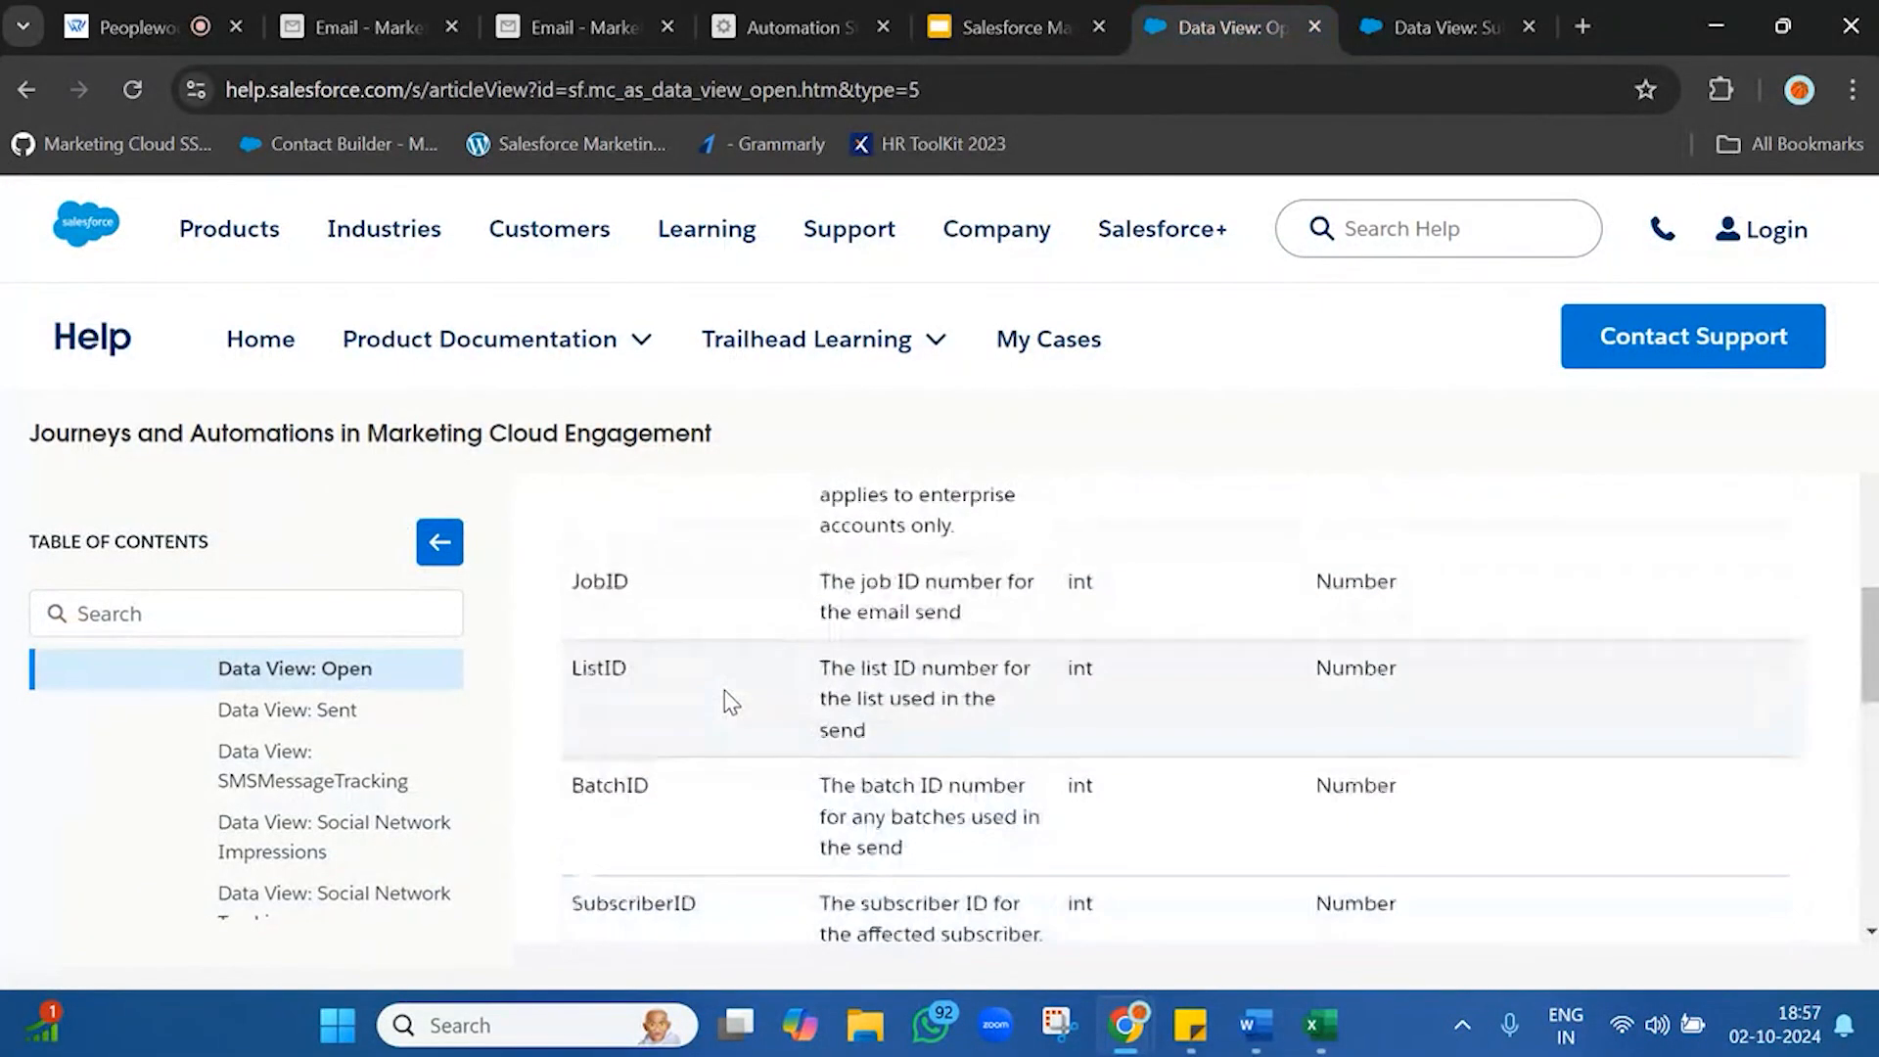
scroll(627, 690, "up", 5)
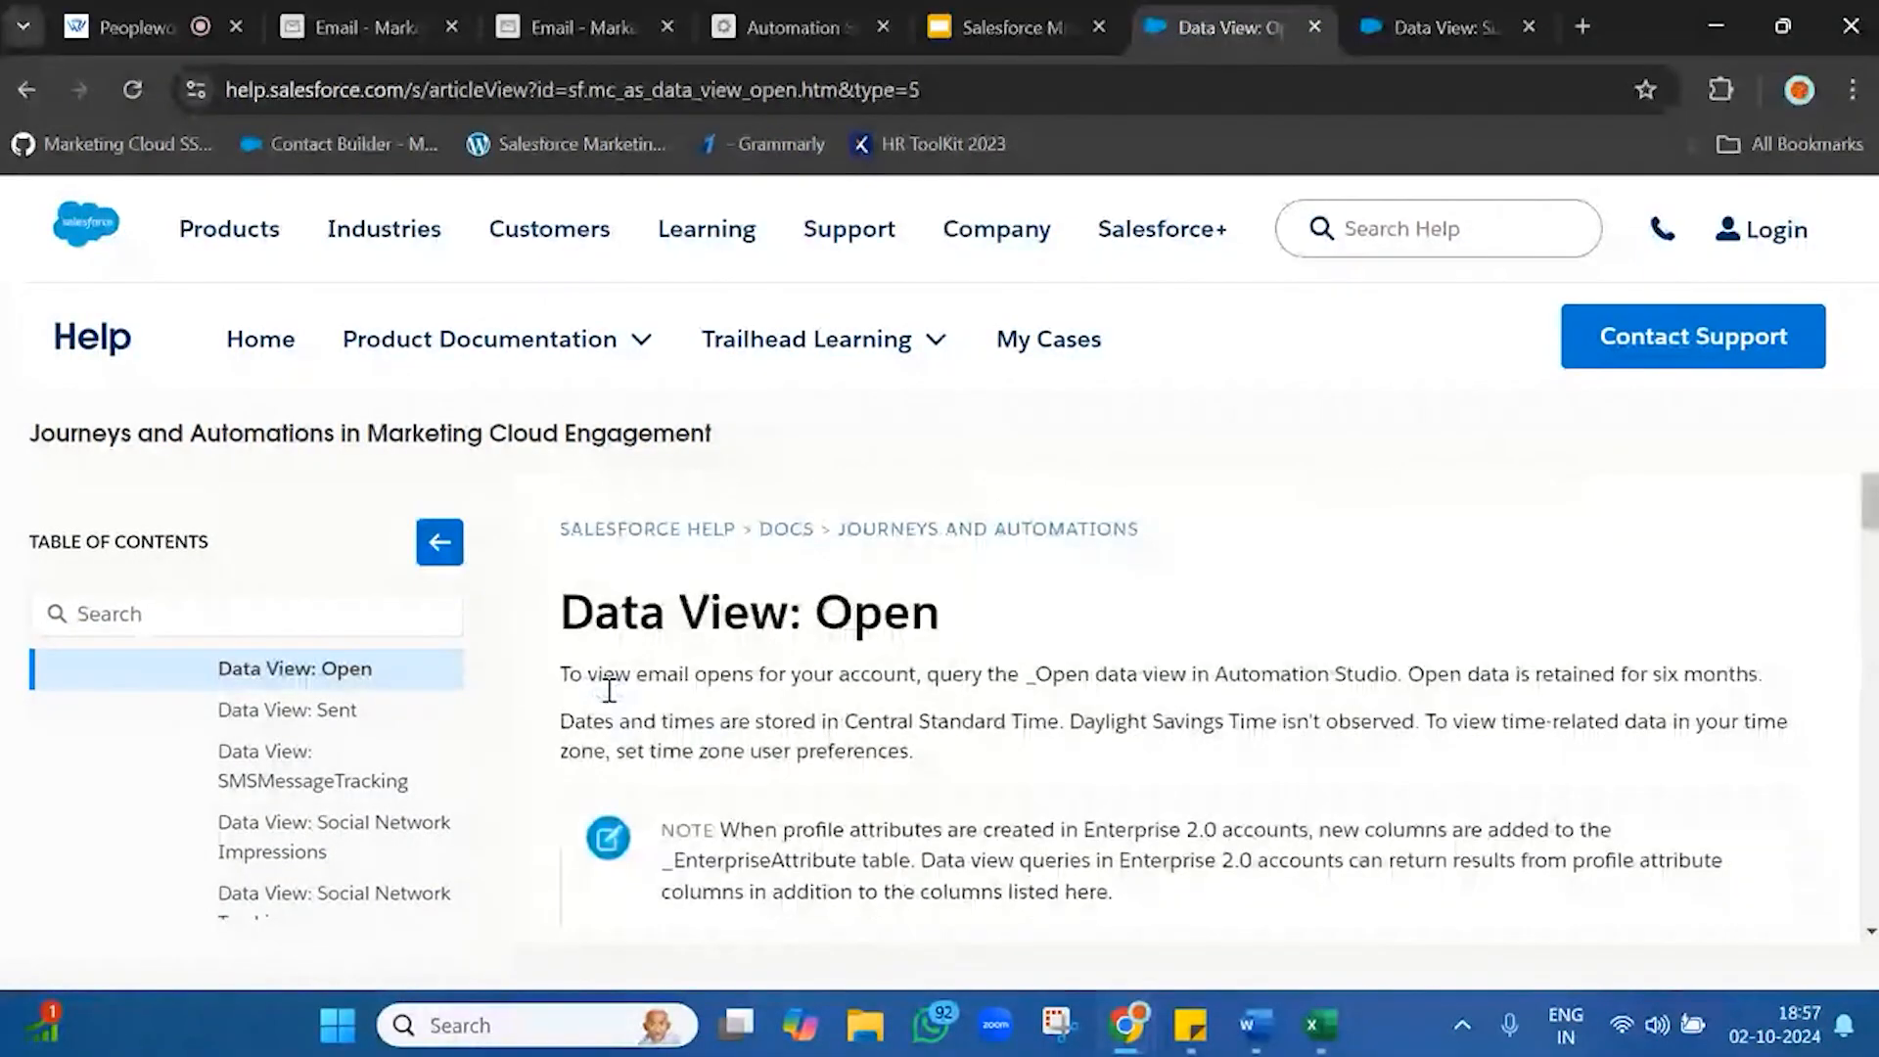
double_click(911, 619)
scroll(797, 763, "down", 5)
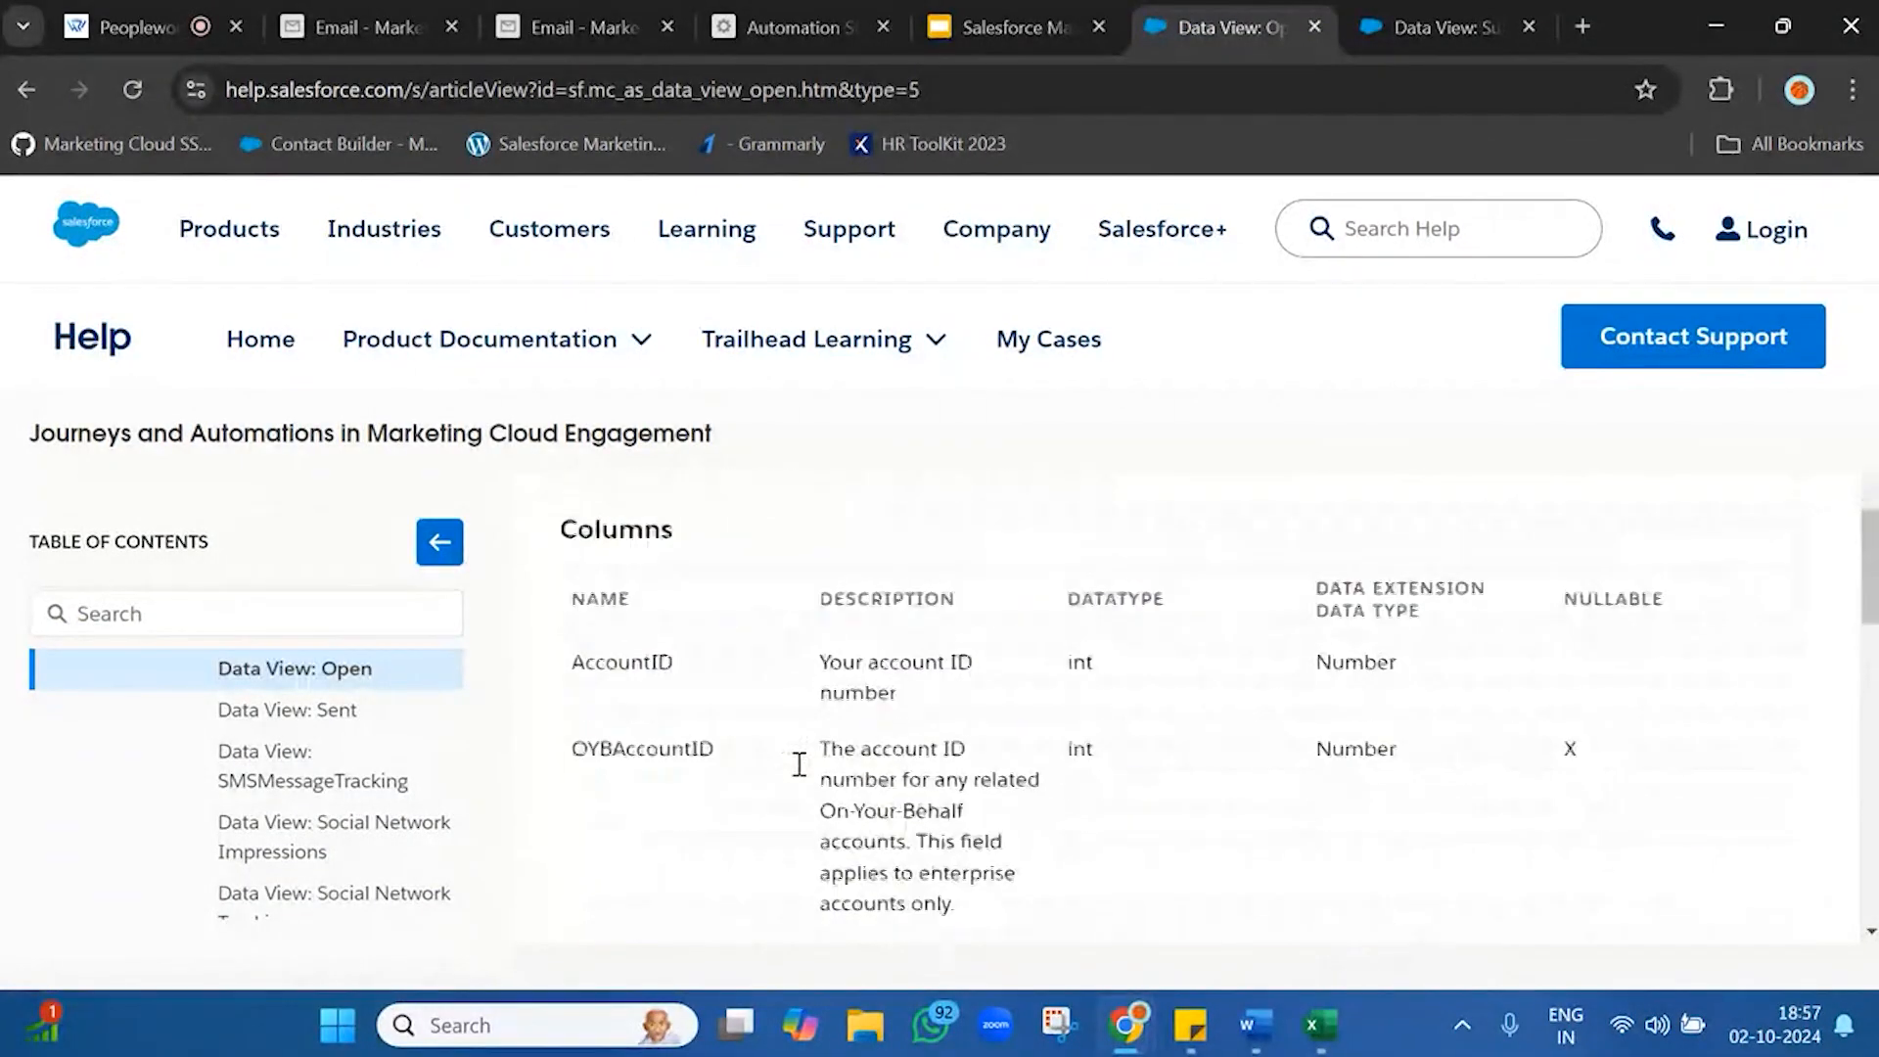
double_click(585, 730)
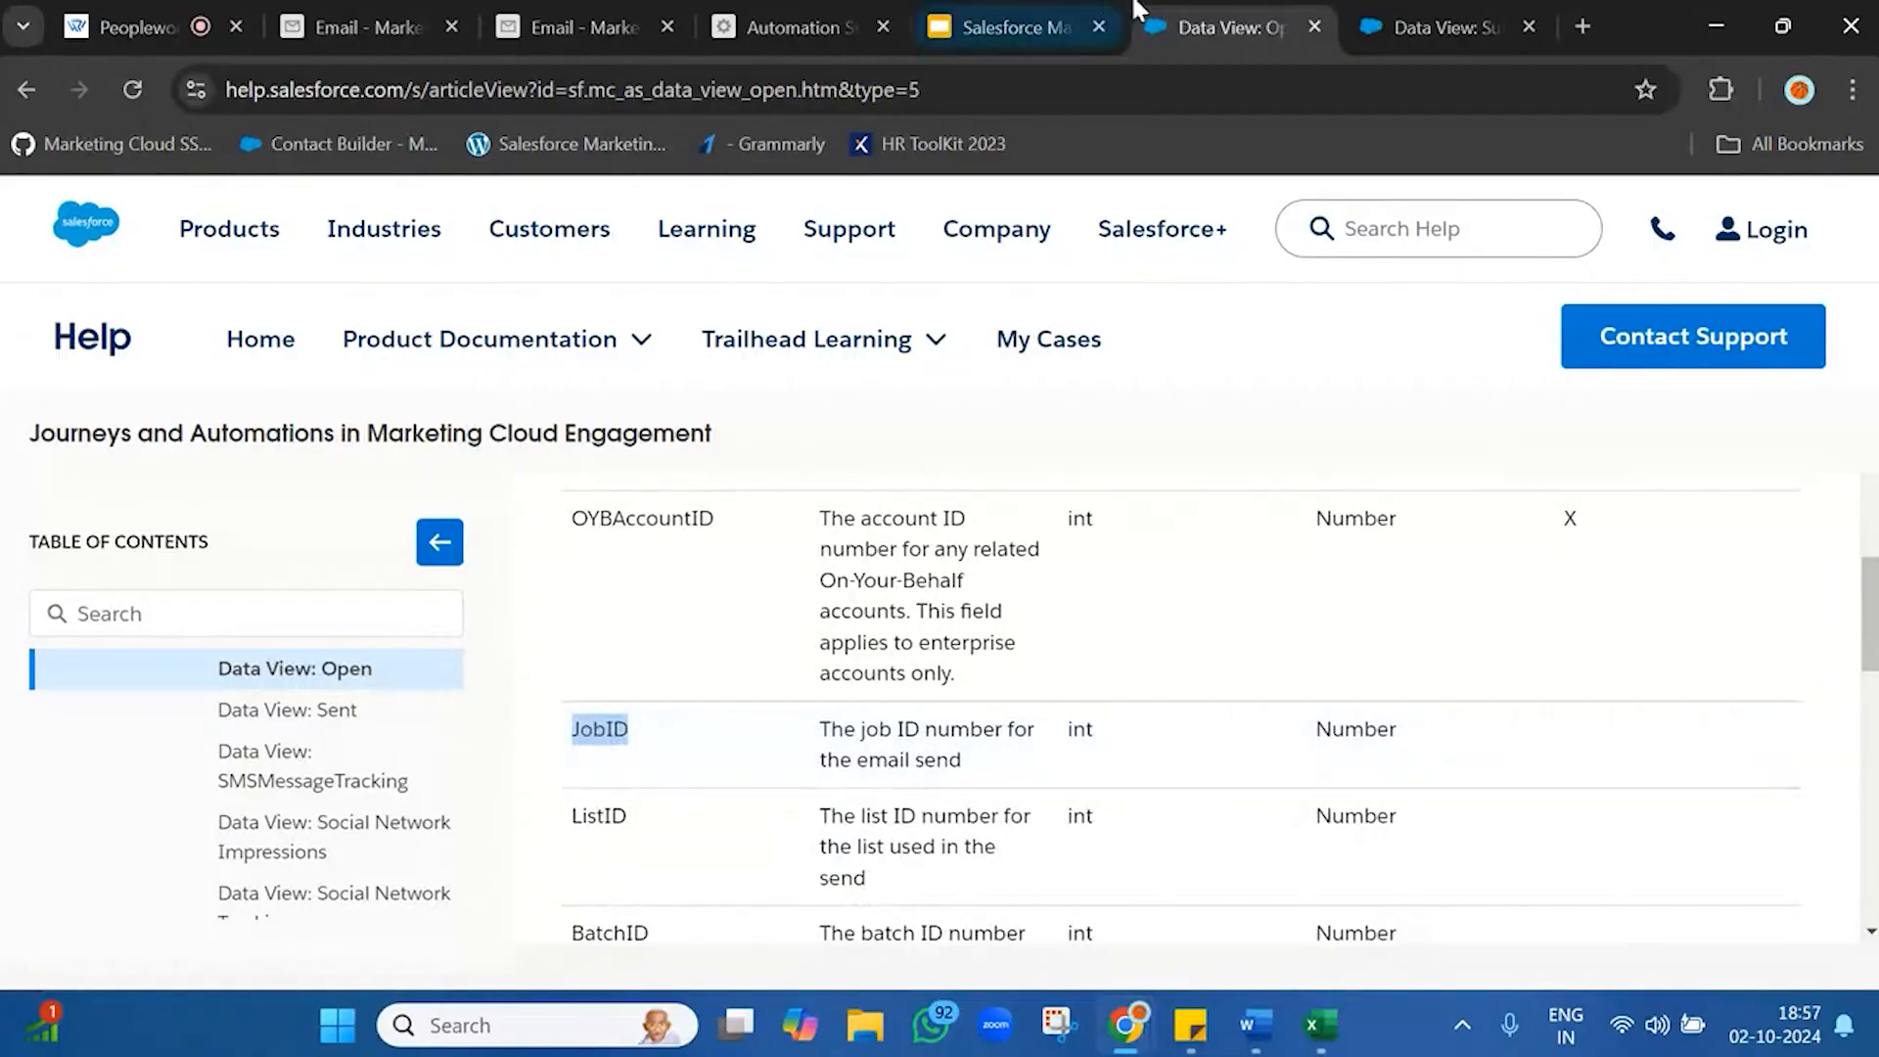
- Start a where clause on a fourth line of the Automation Studio query, reading "where o.JobID ="
left_click(847, 12)
key("Return")
type("were")
key("BackSpace")
key("BackSpace")
key("BackSpace")
type("here ")
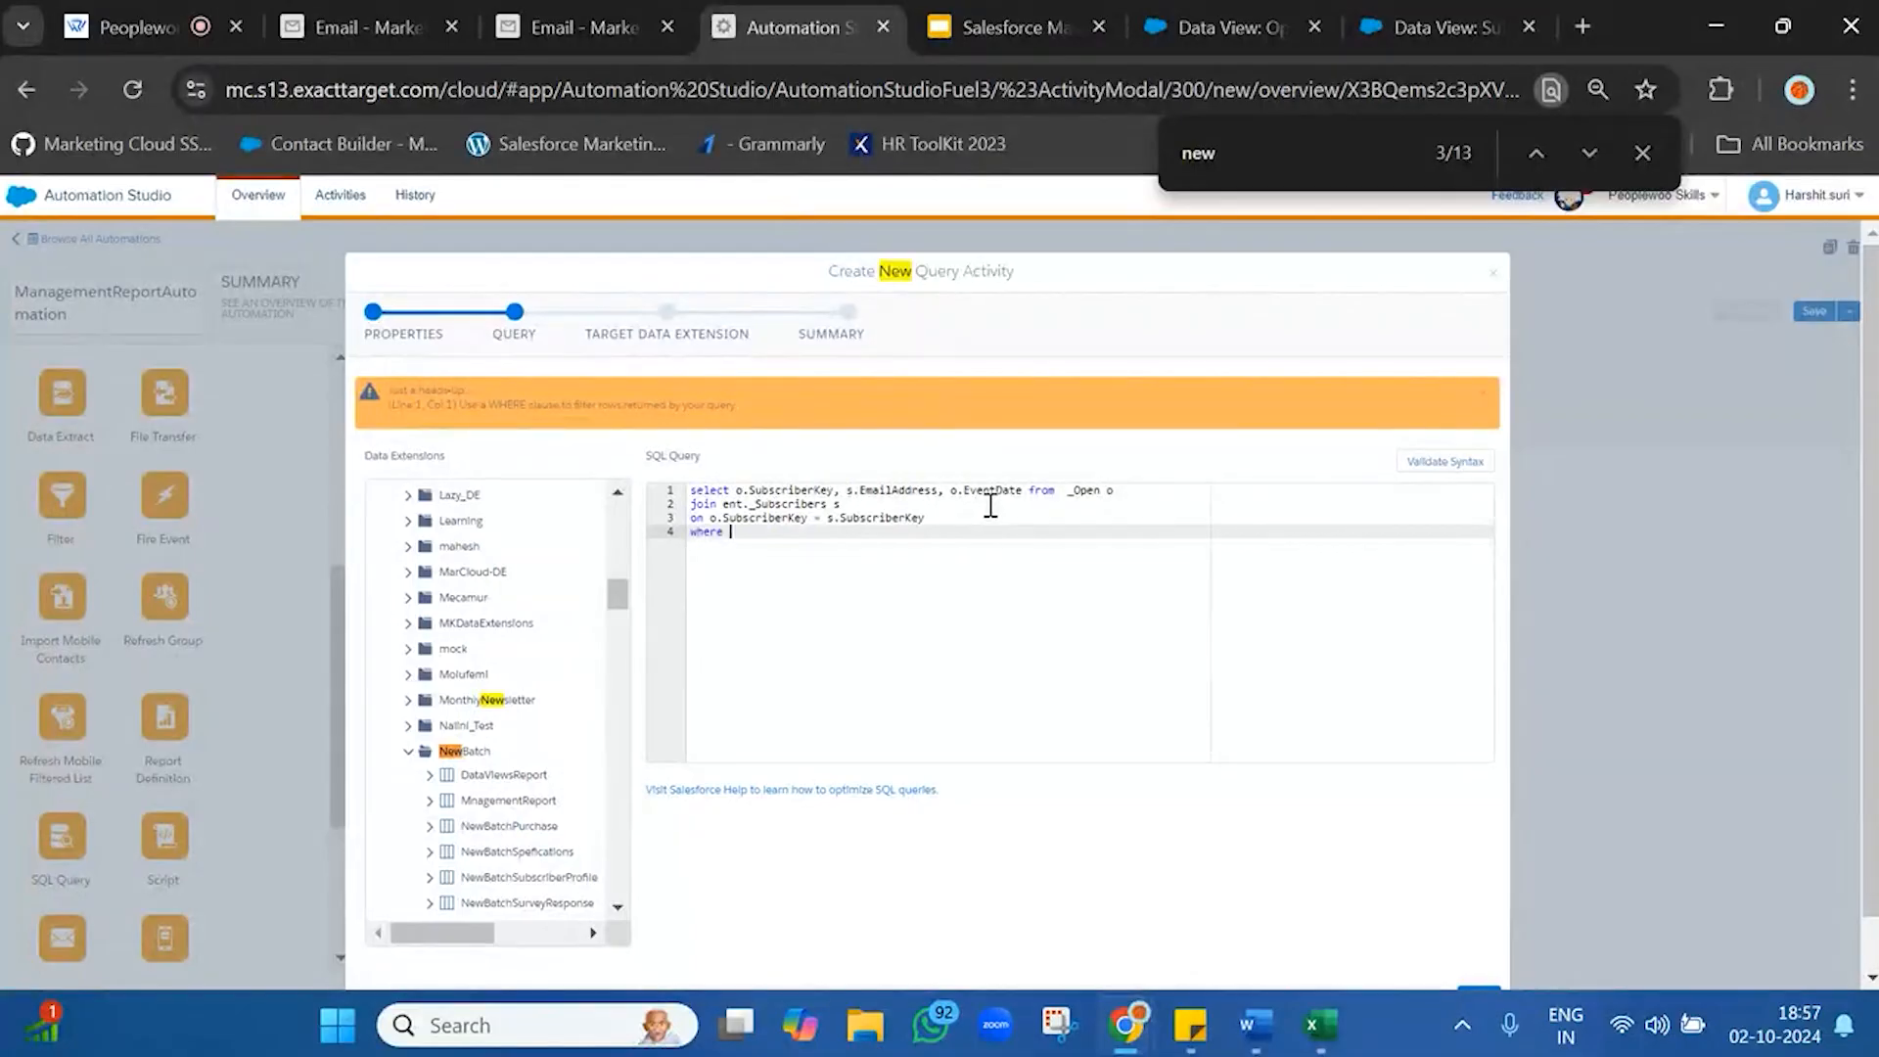
type("o.JobID =")
- Complete the where clause with job ID 42206, copied from the Report 2 line in the sticky note
mouse_move(1190, 1025)
left_click(1263, 896)
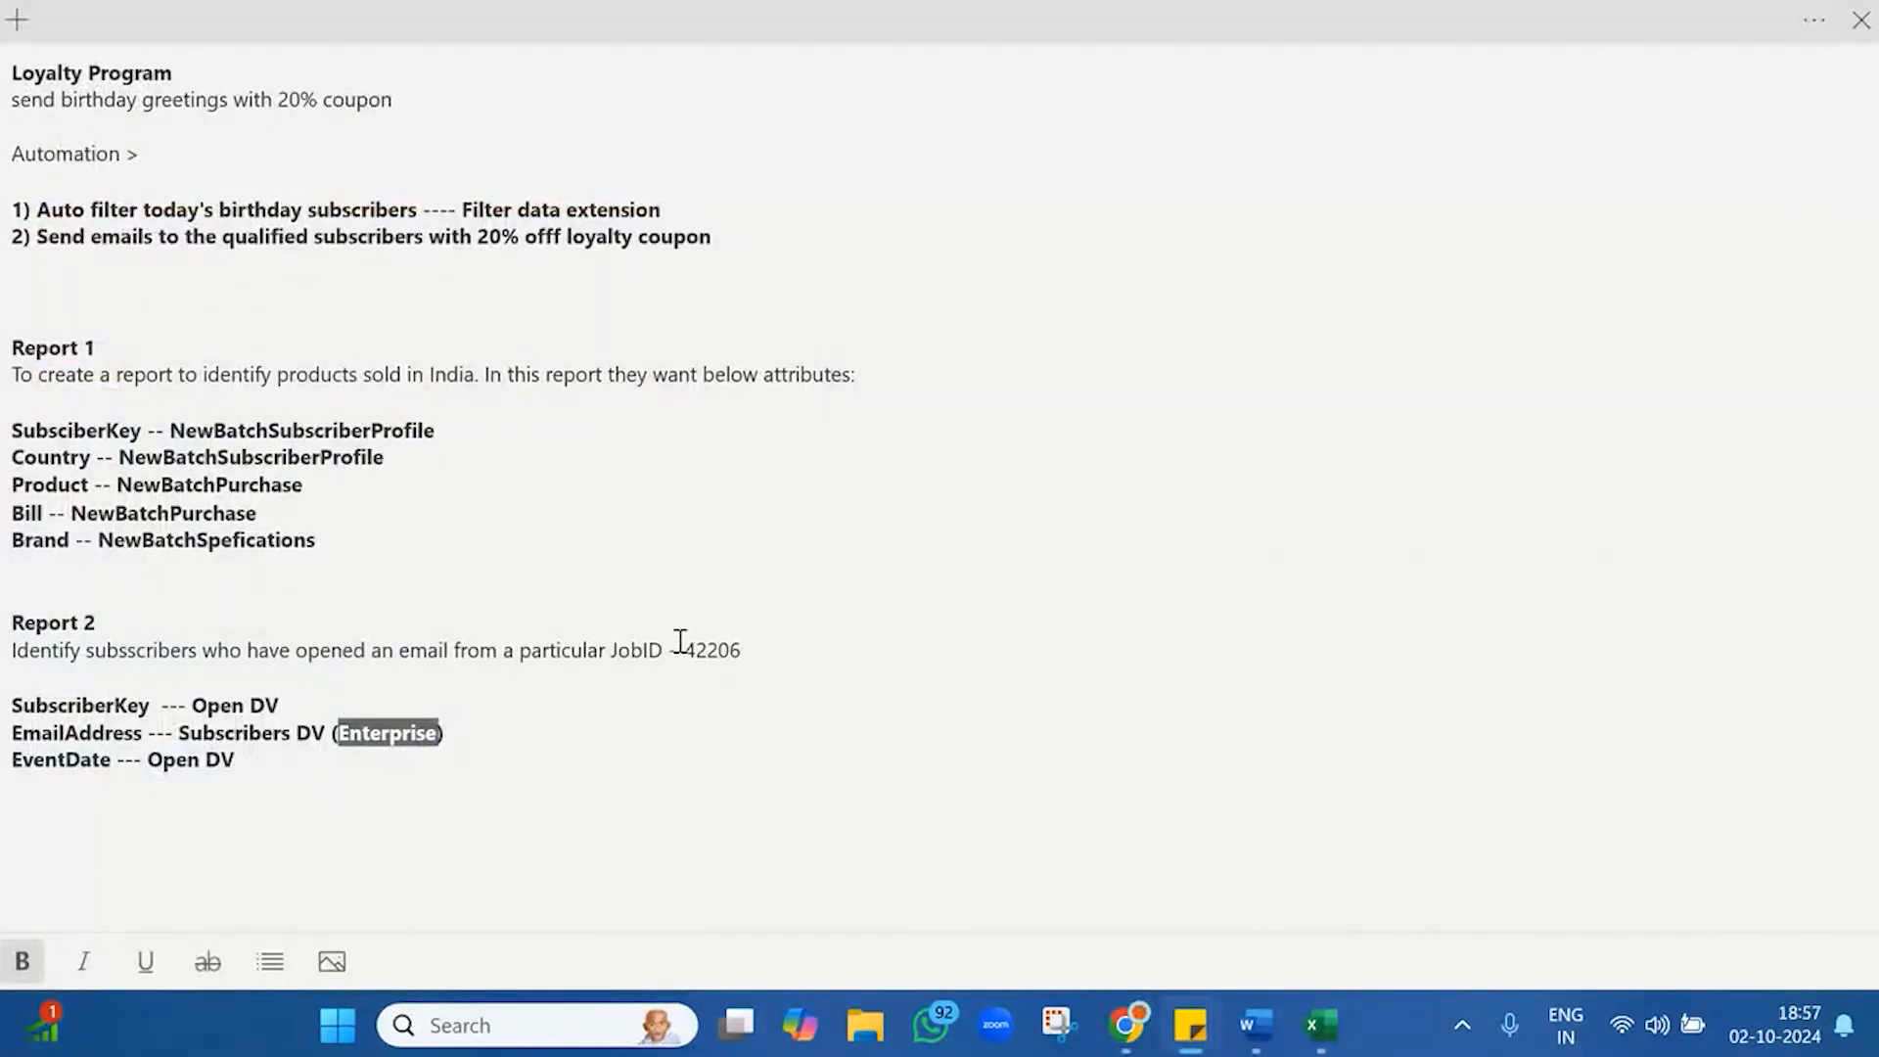
double_click(717, 651)
key("ctrl+c")
mouse_move(1127, 1025)
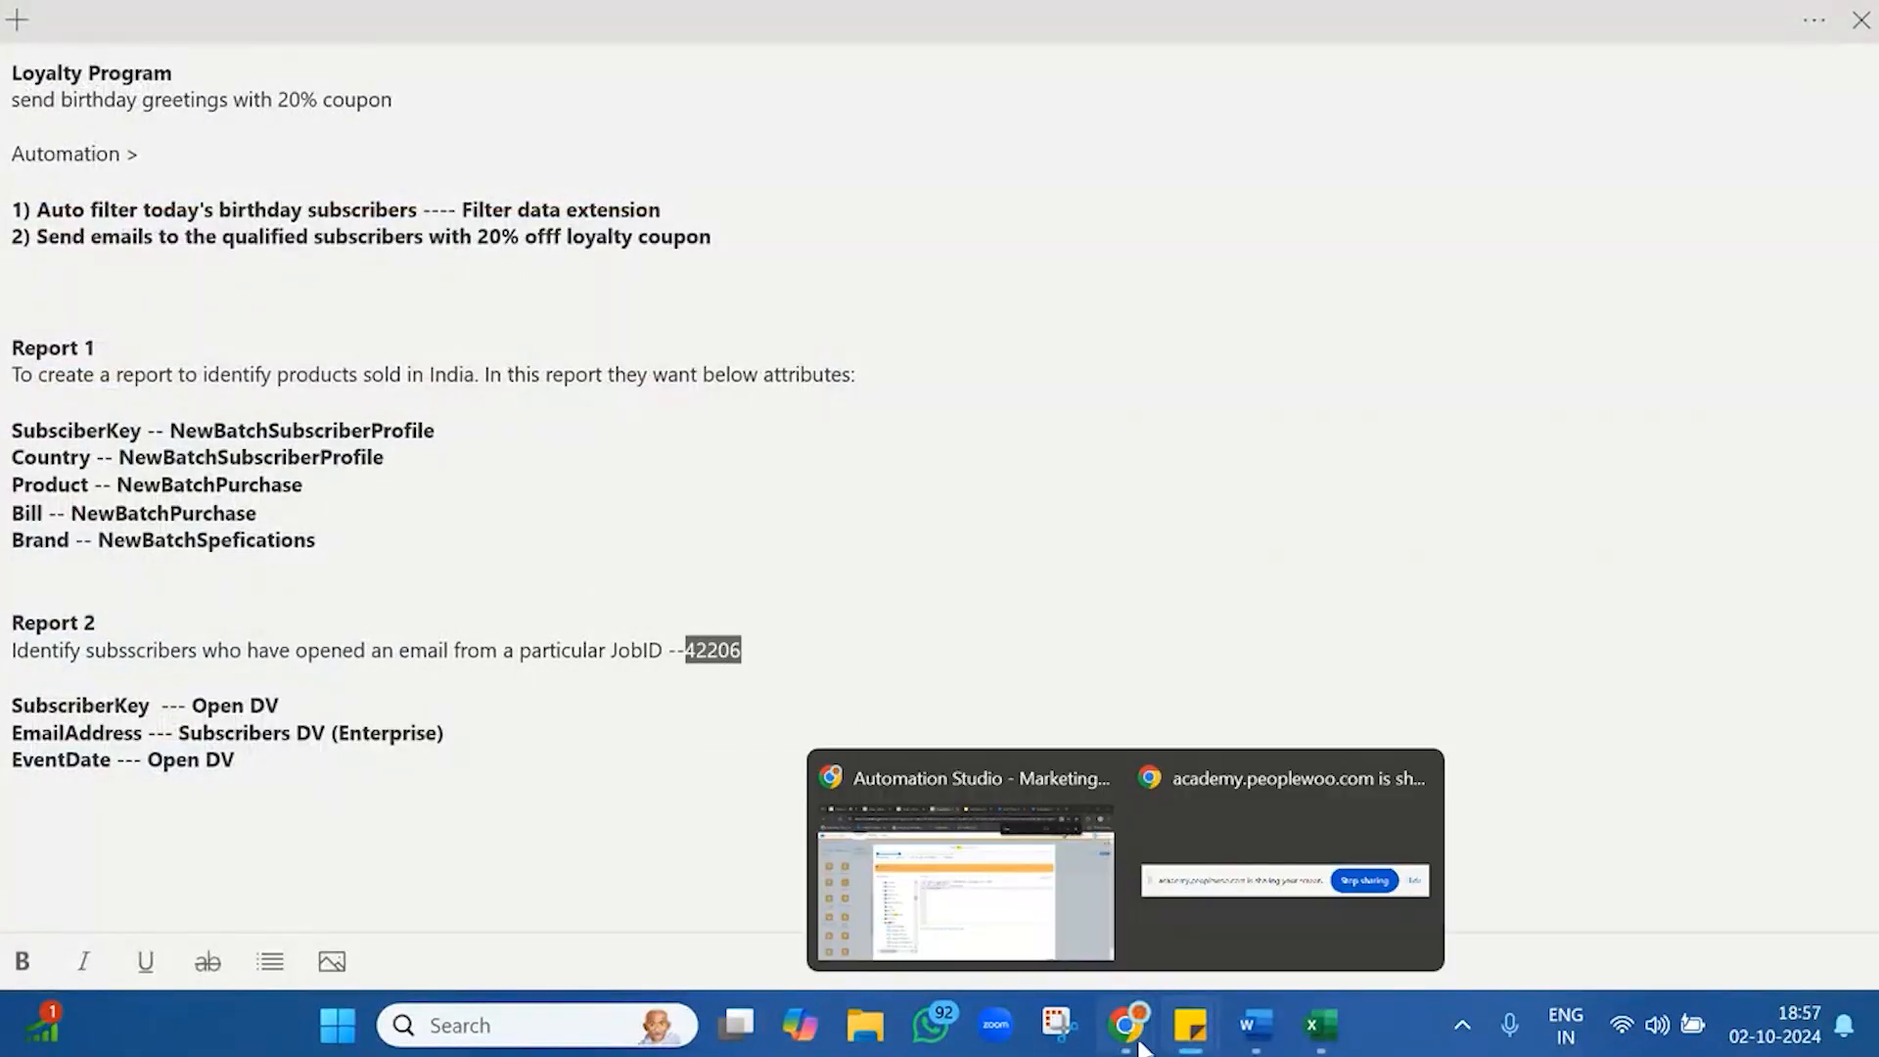
left_click(945, 886)
key("ctrl+v")
- Review the earlier validation message alongside the full query and its where clause
key("ctrl+a")
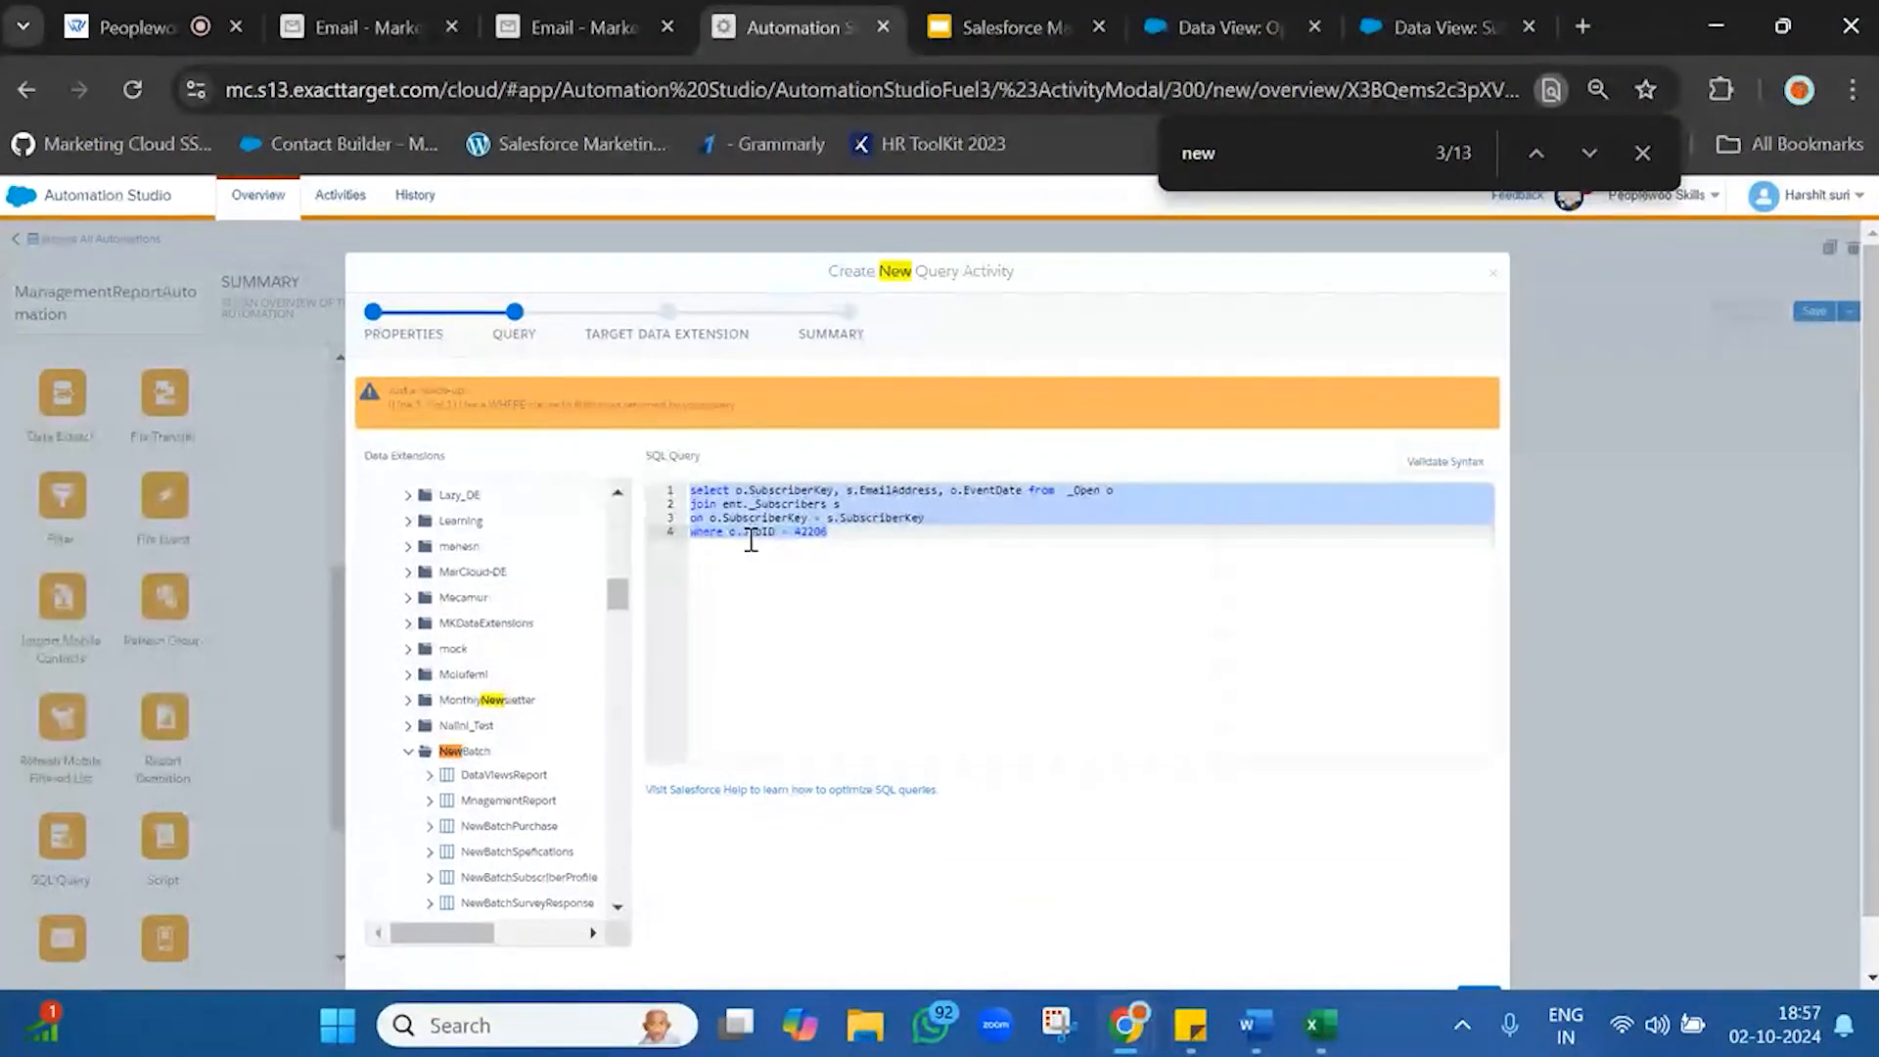
left_click_drag(394, 390, 755, 403)
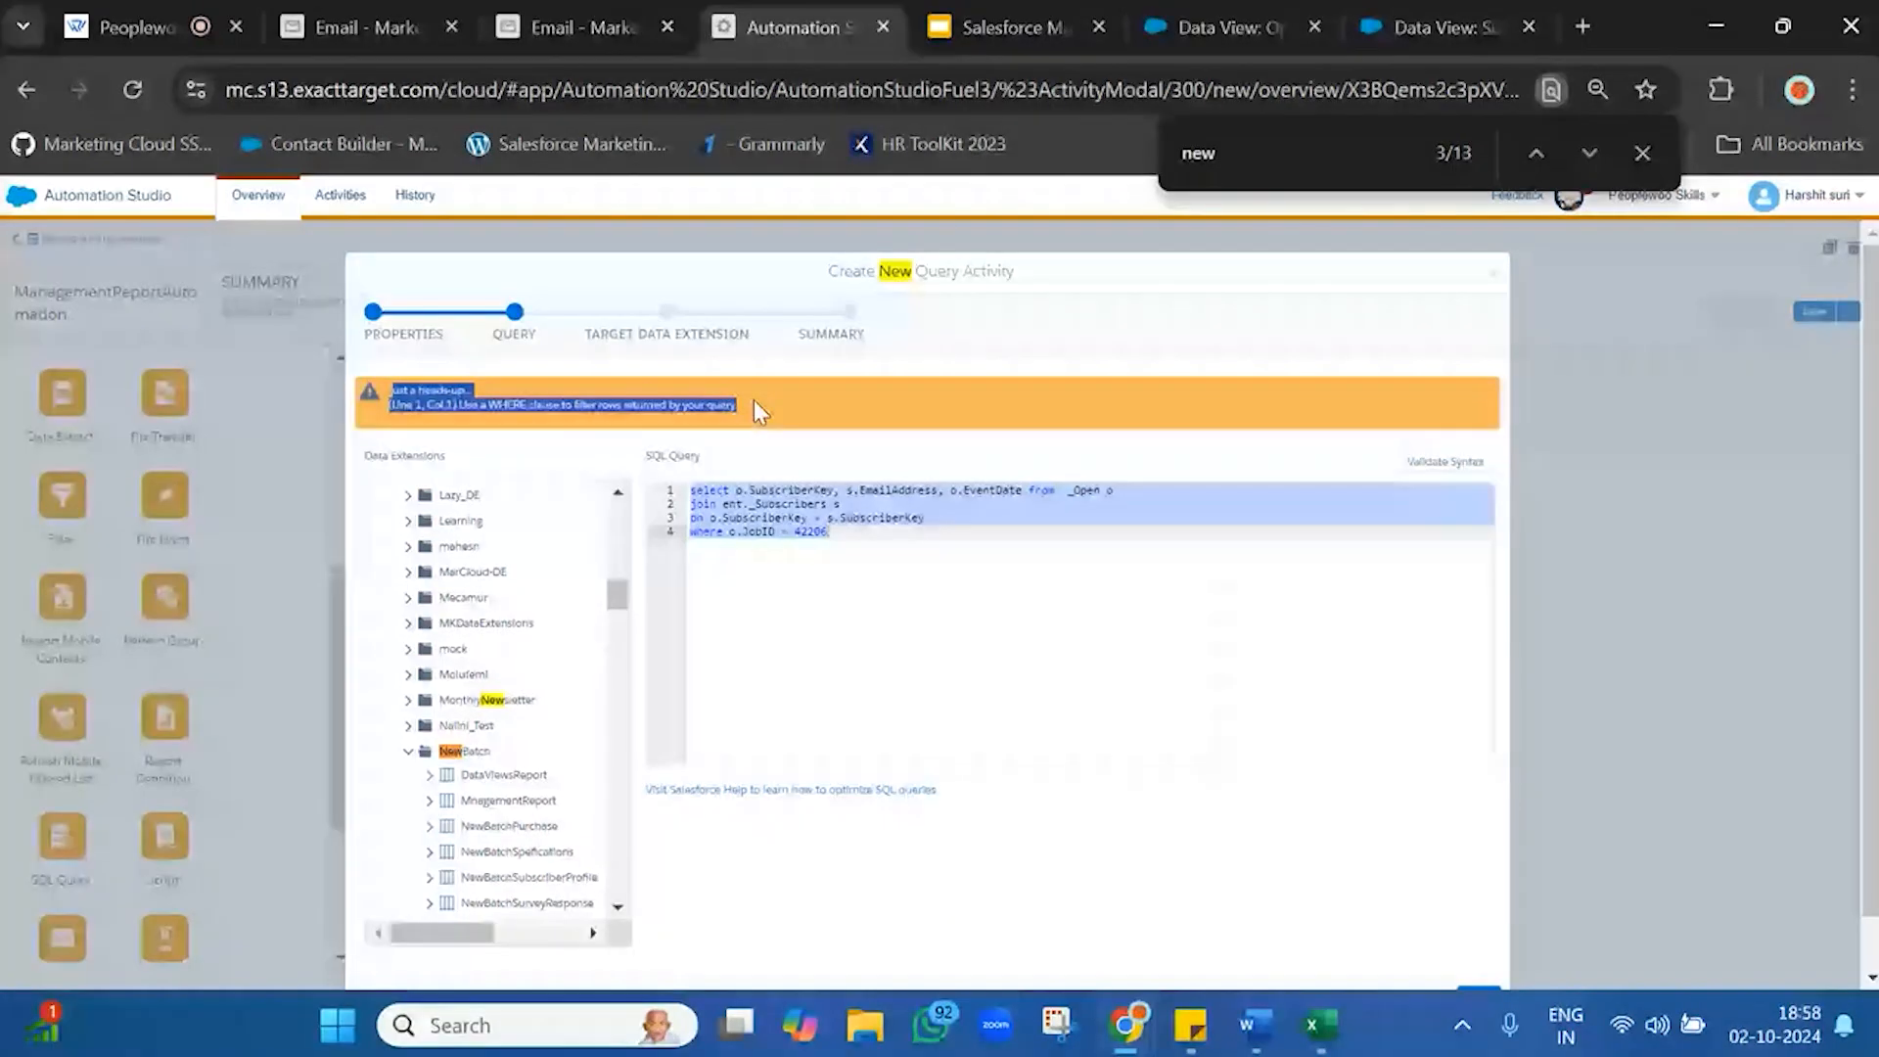
left_click(753, 401)
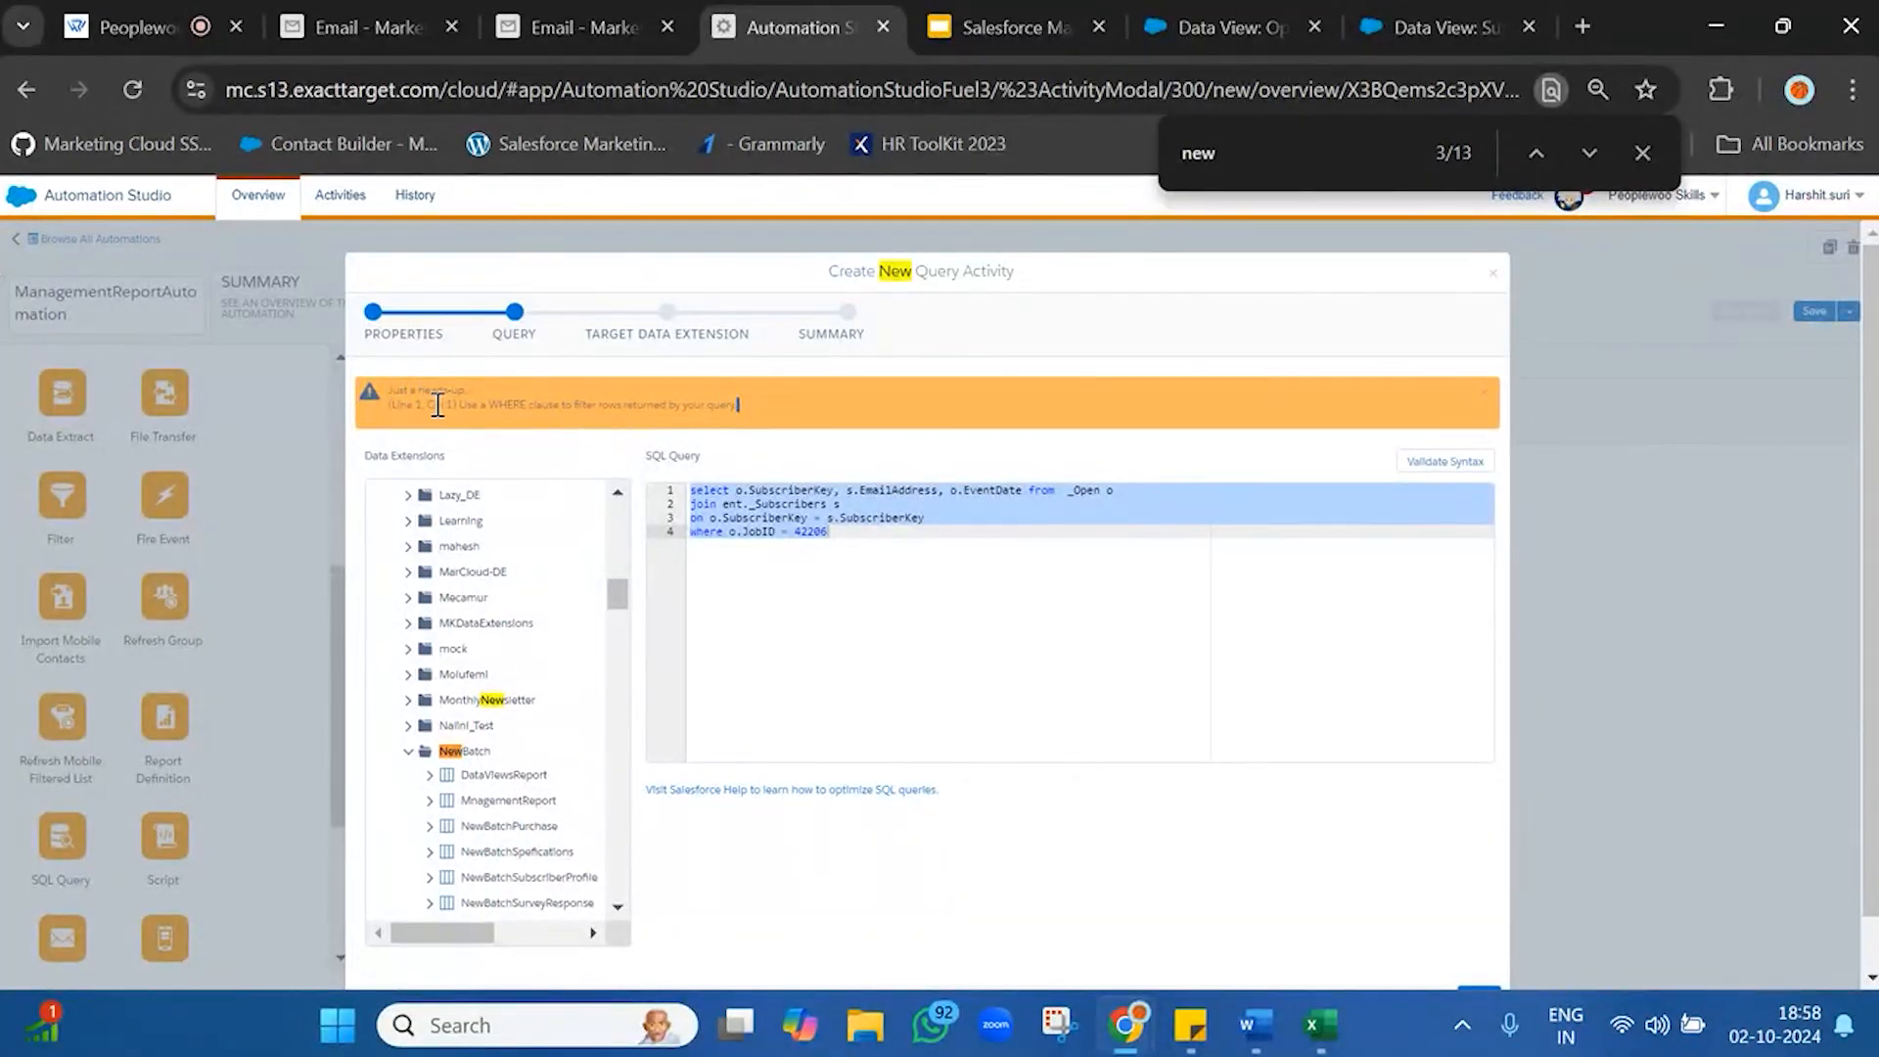
left_click_drag(428, 404, 764, 413)
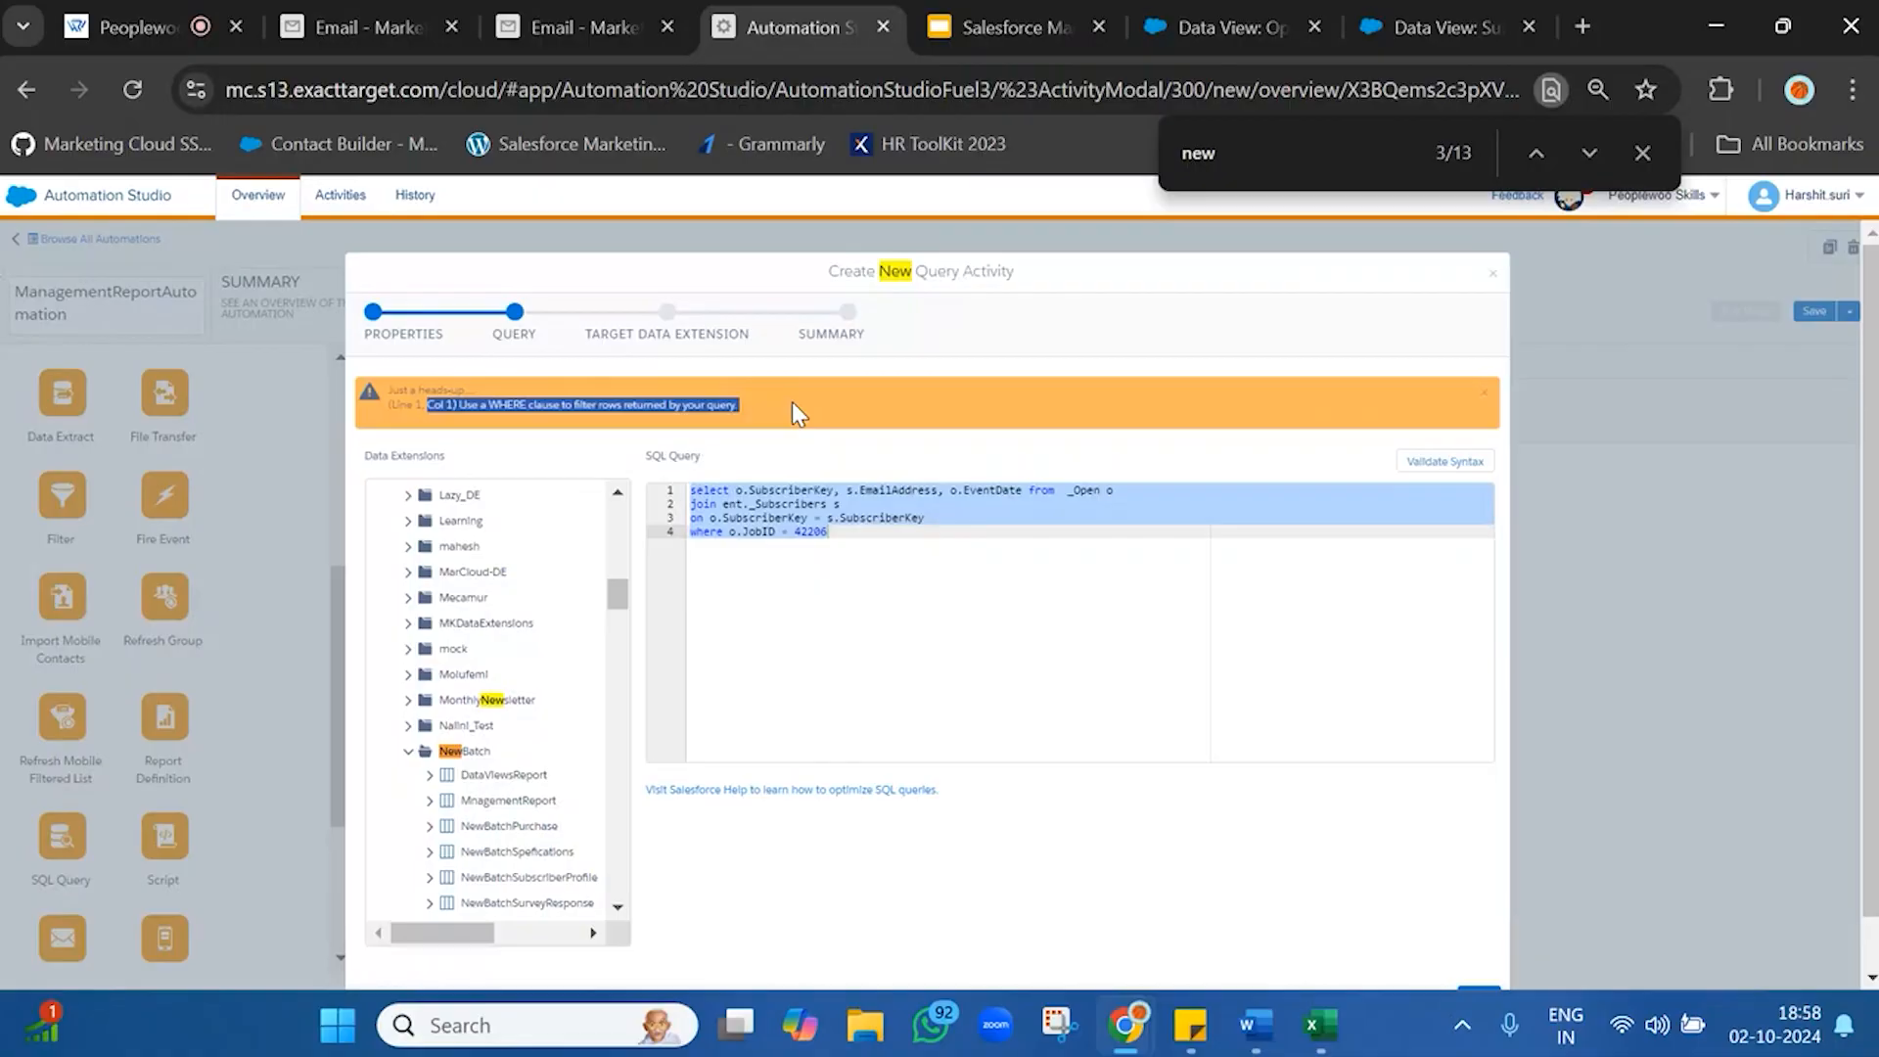
triple_click(859, 531)
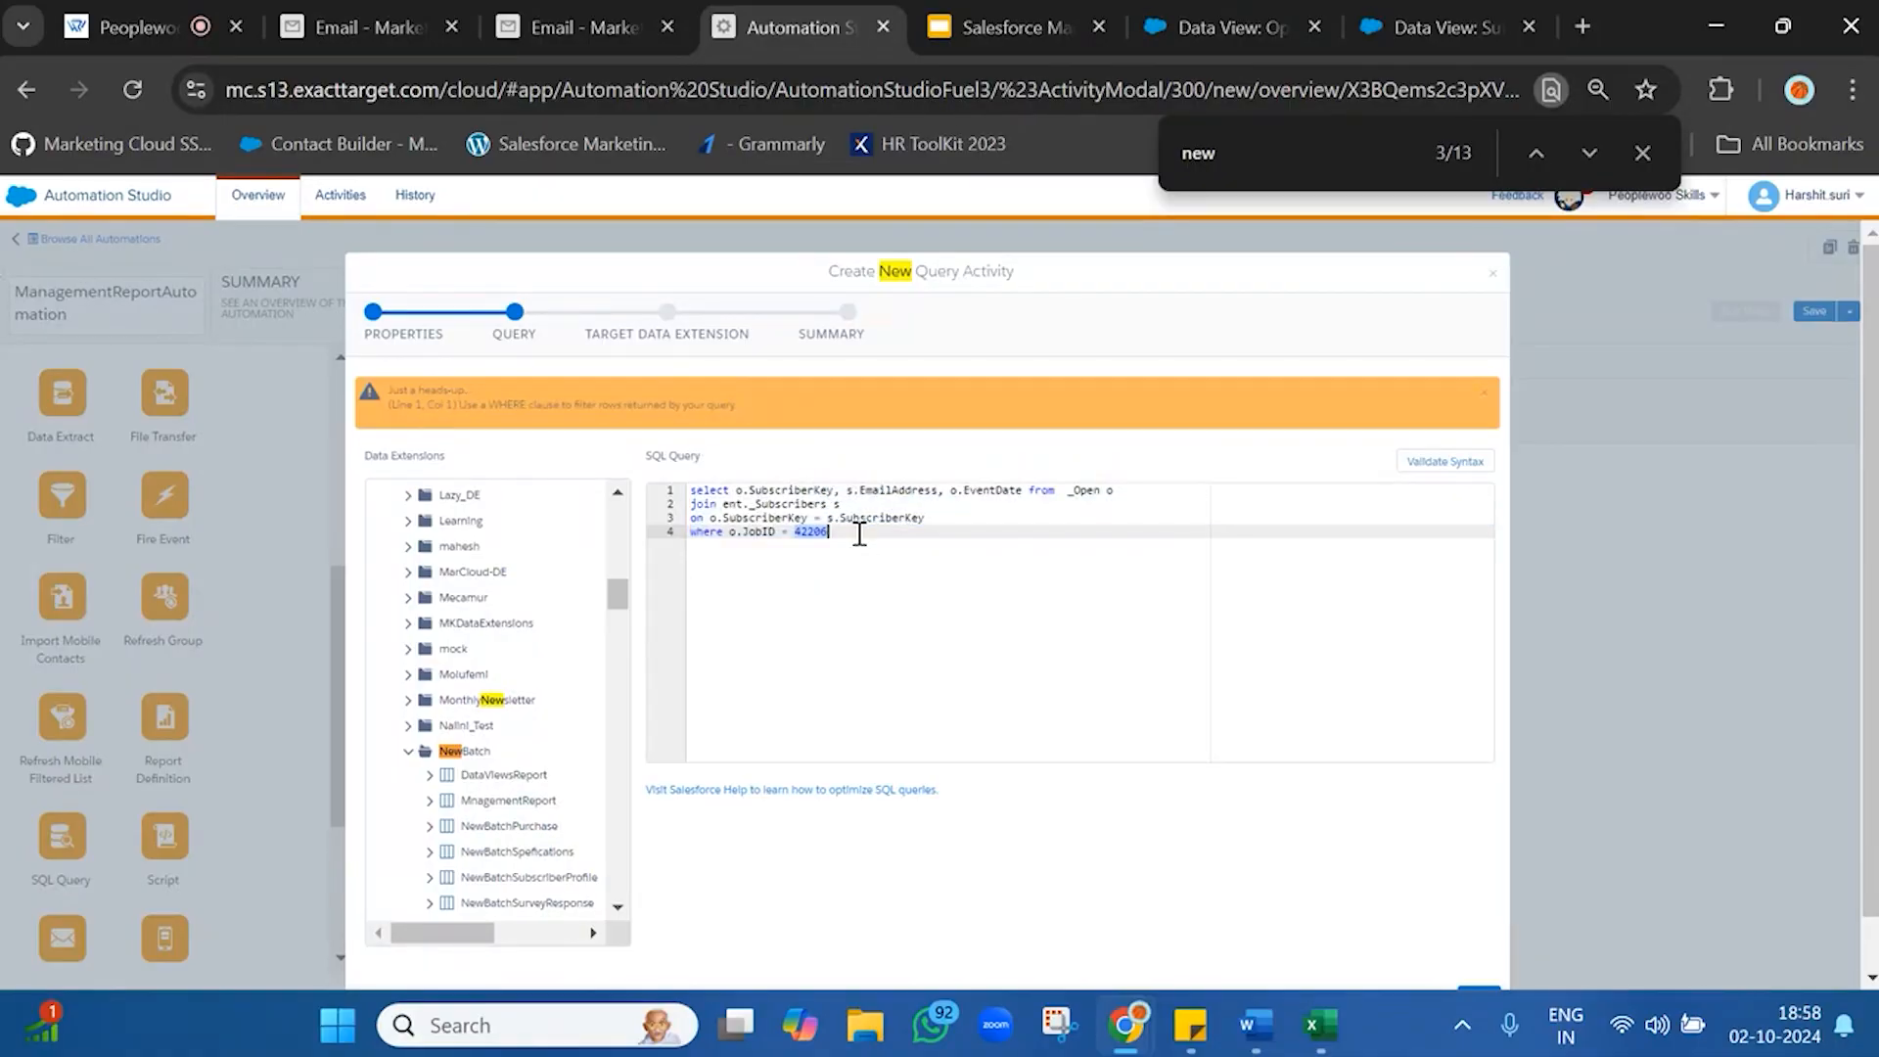
- Check the job's tracking details and the Data View slide's query time limit, then return to reviewing the query
left_click(358, 26)
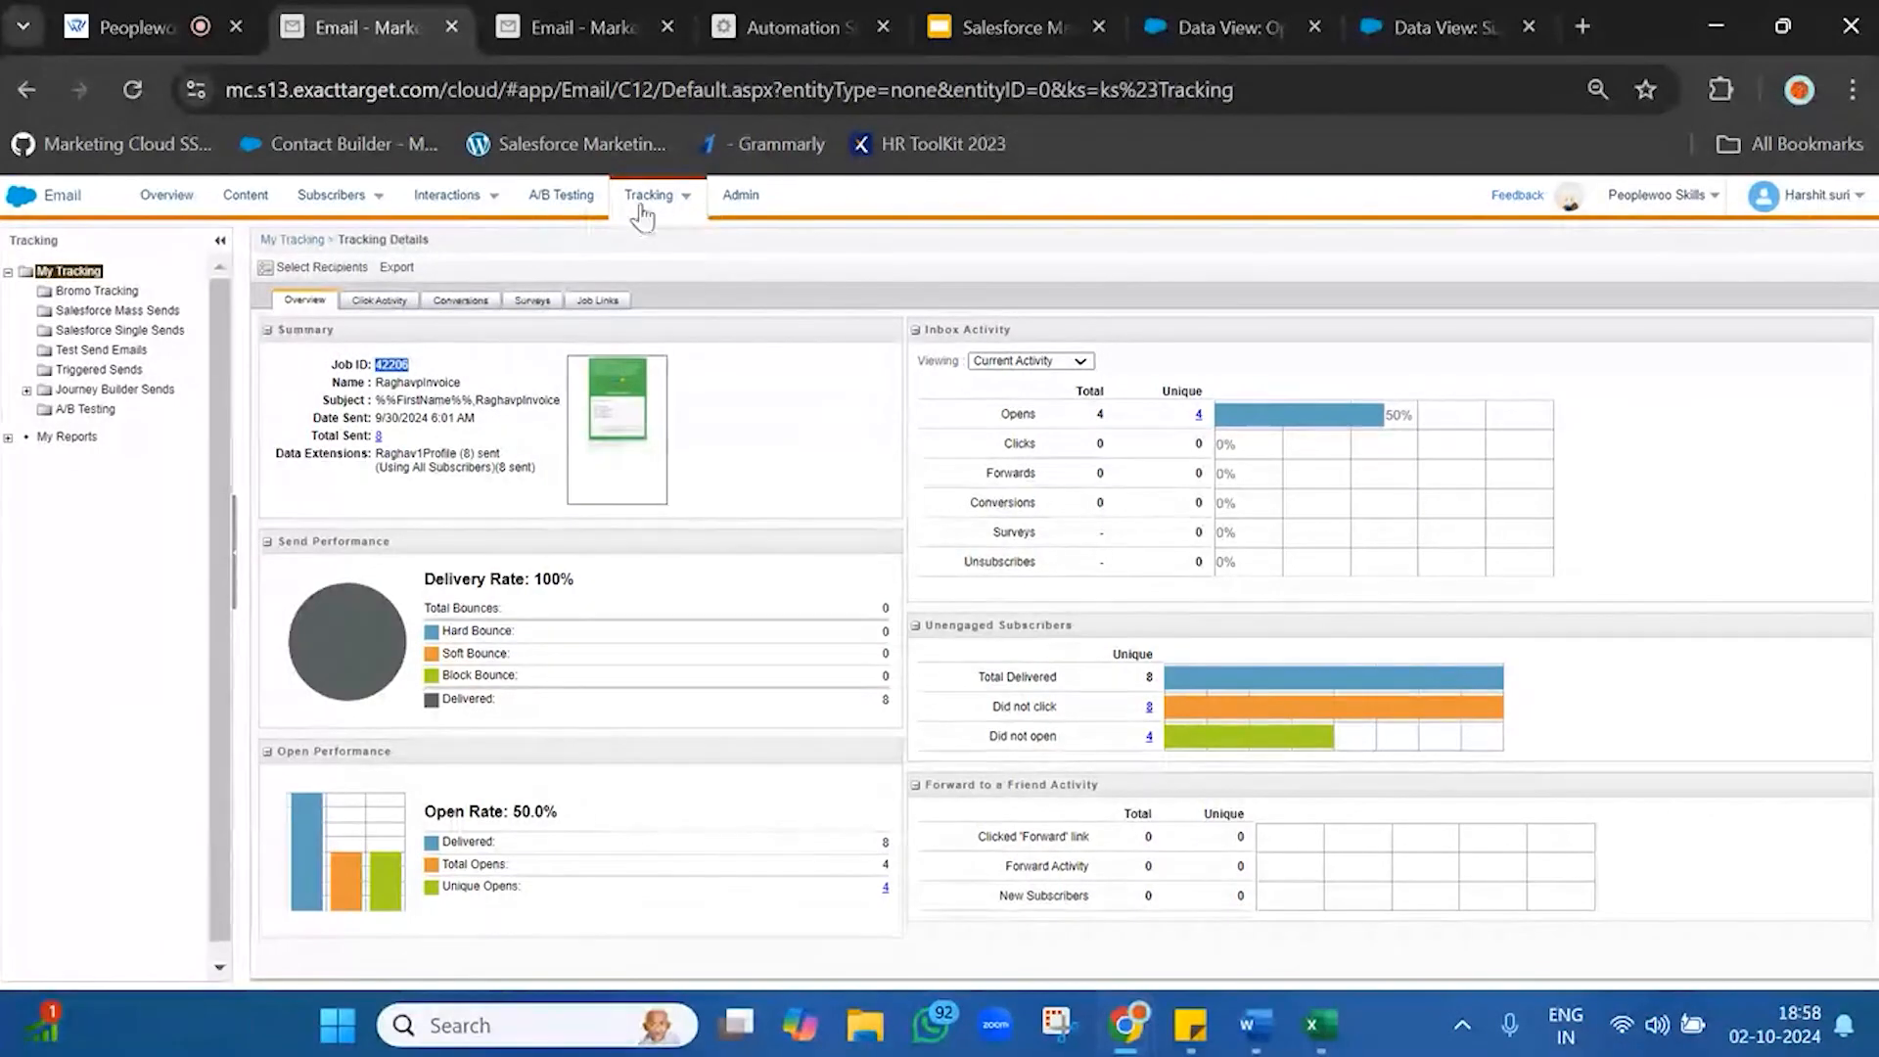
left_click(1027, 10)
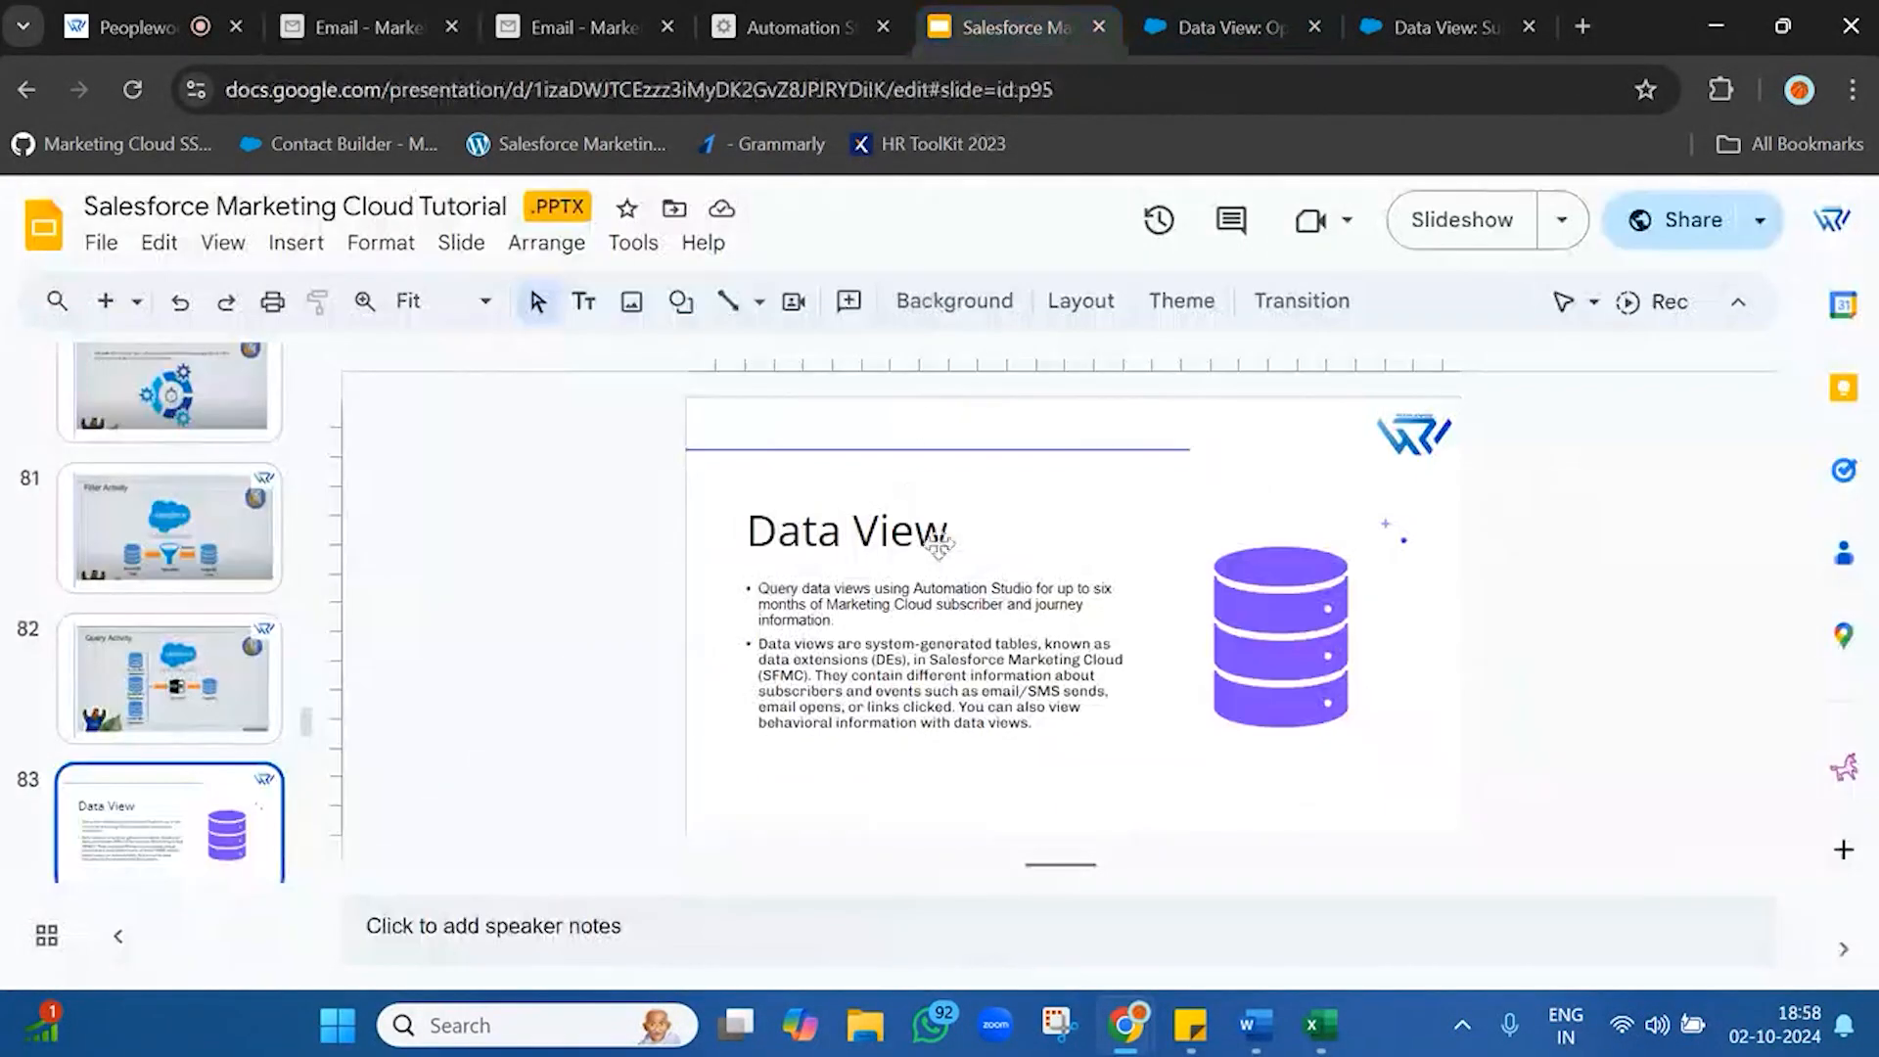
left_click(1090, 593)
left_click_drag(1079, 591, 822, 606)
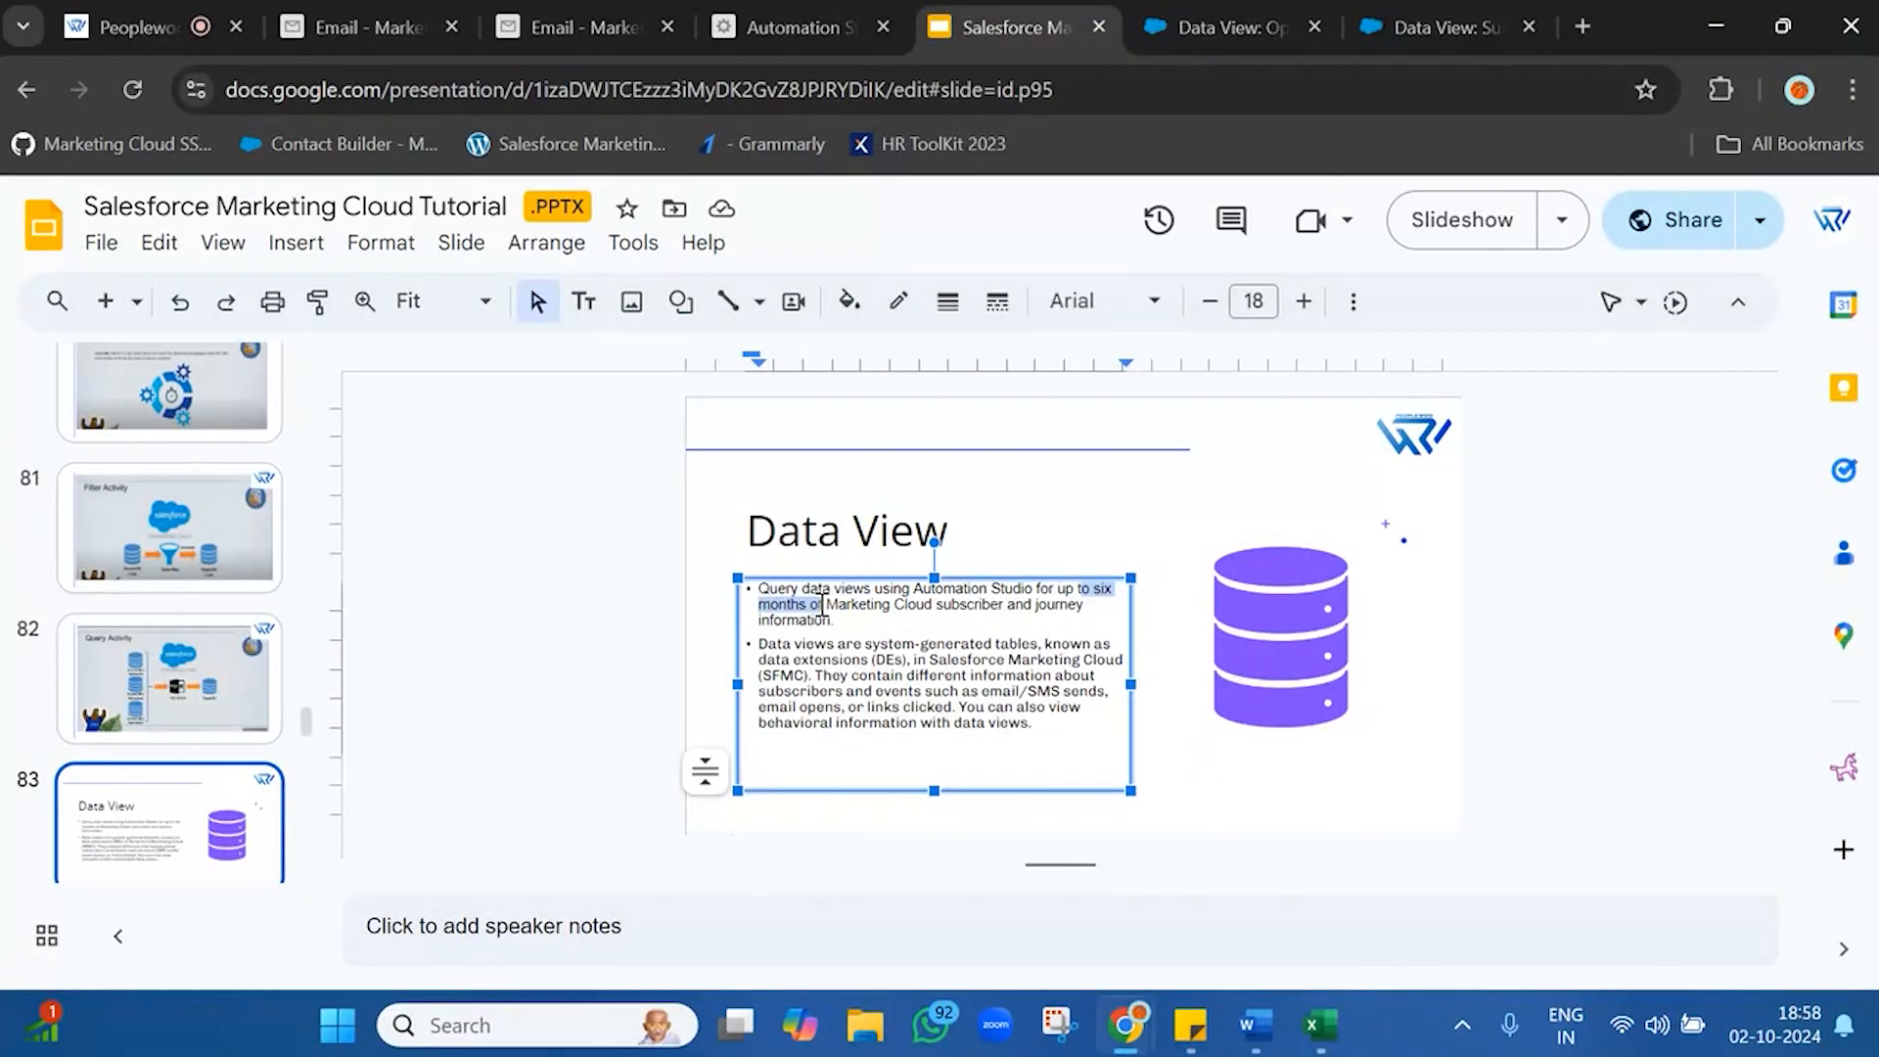
left_click(784, 27)
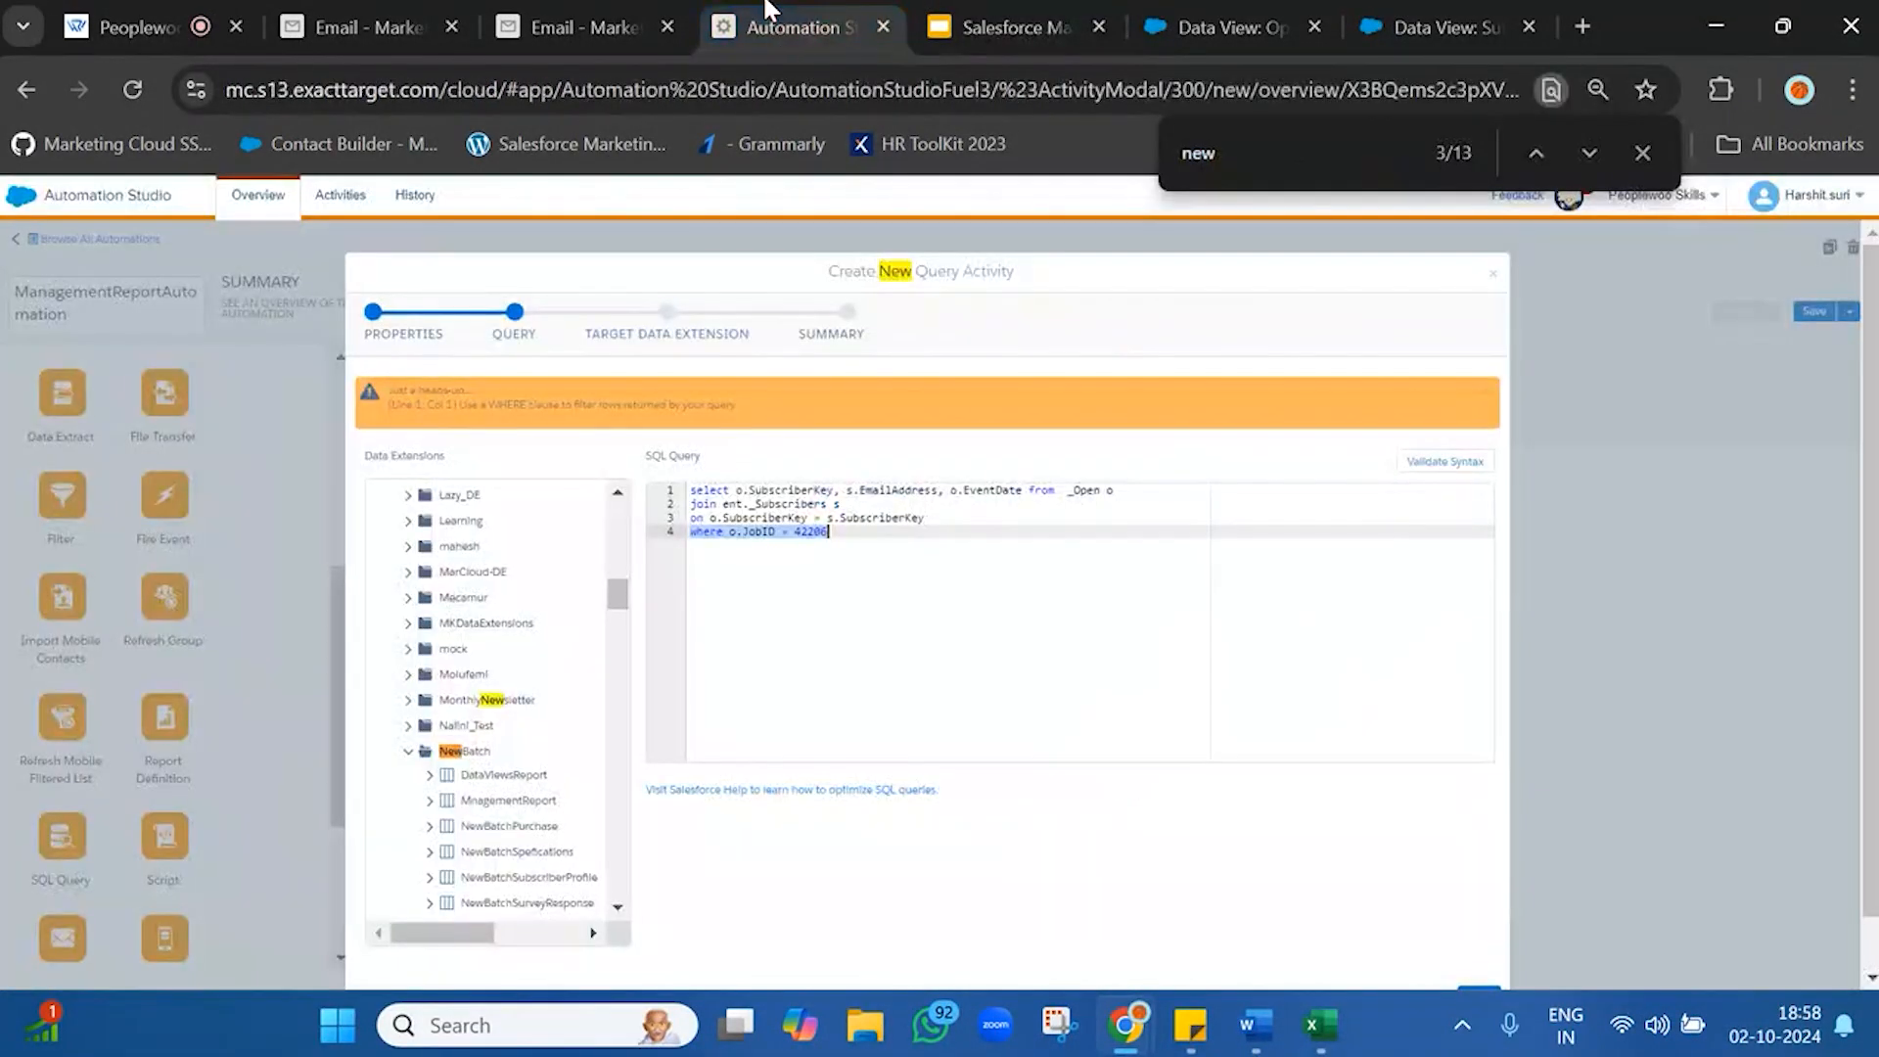
key("ctrl+a")
left_click(993, 537)
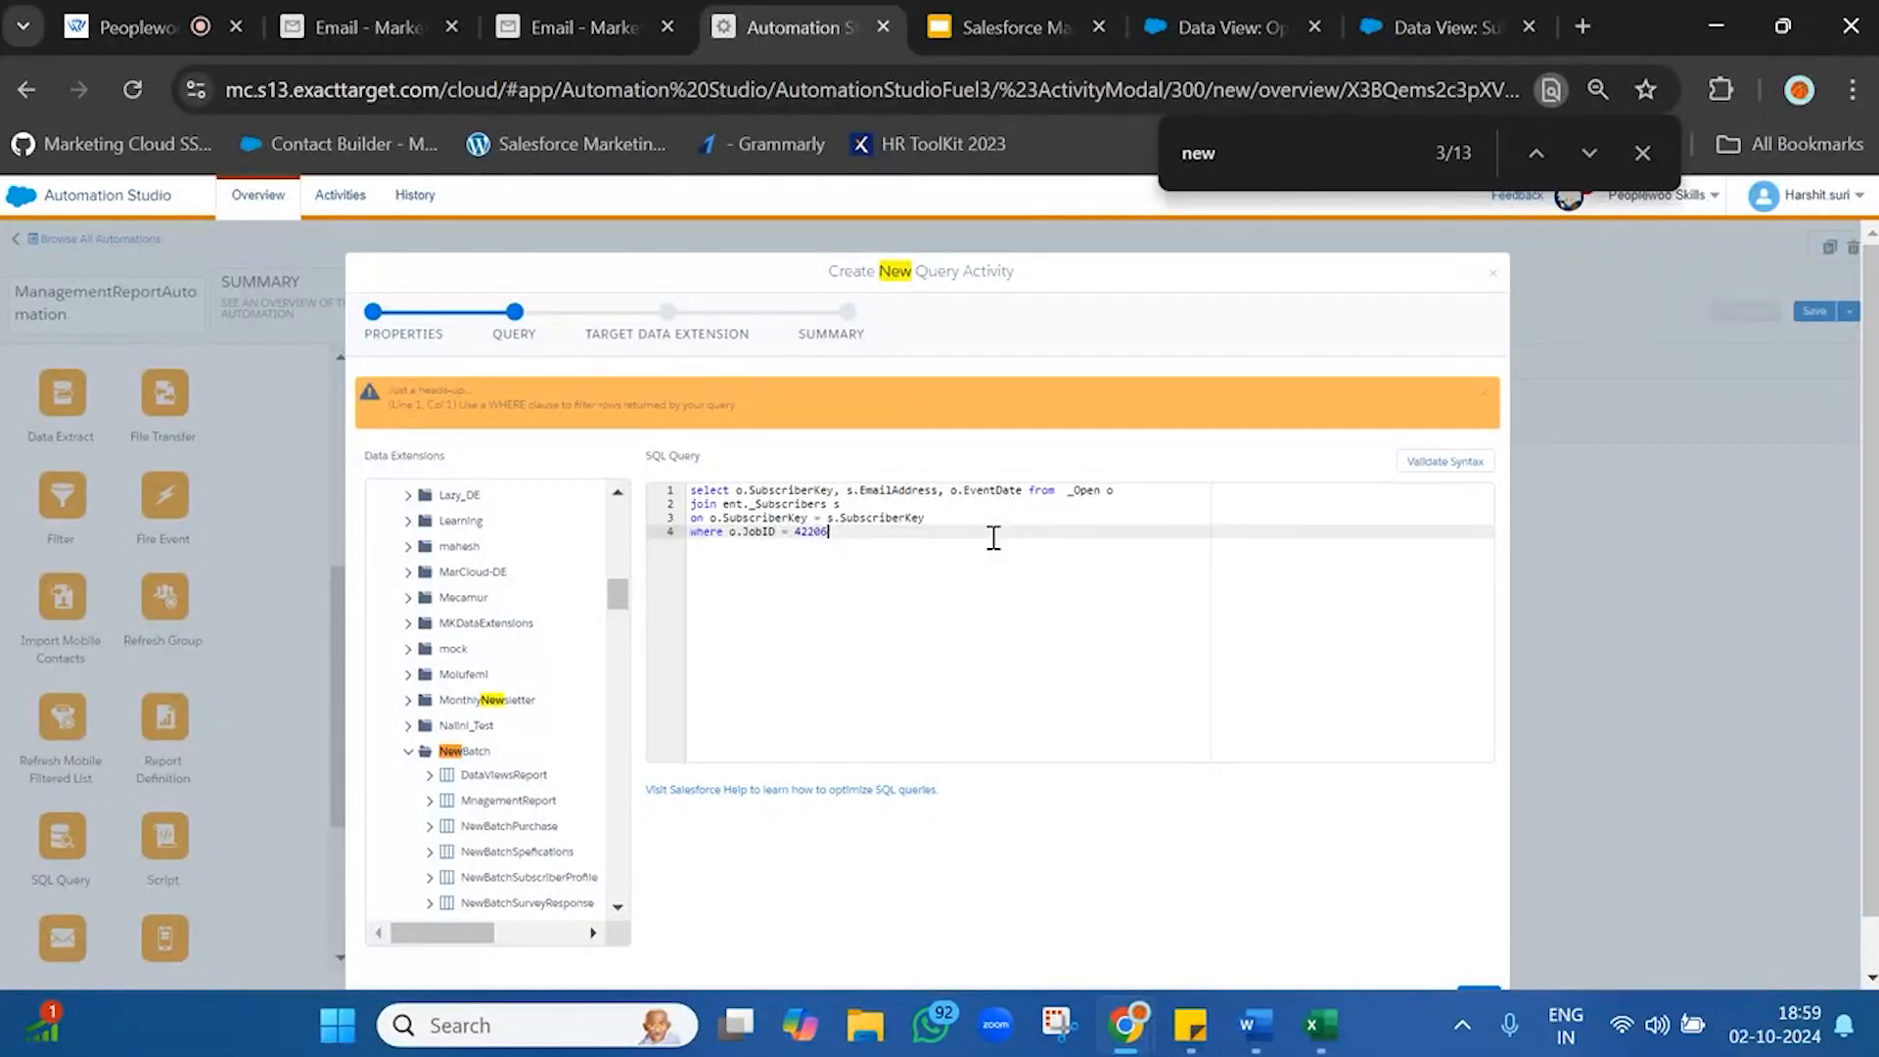
- Validate the syntax of the query including the where clause, and close the page search
scroll(1148, 736, "down", 1)
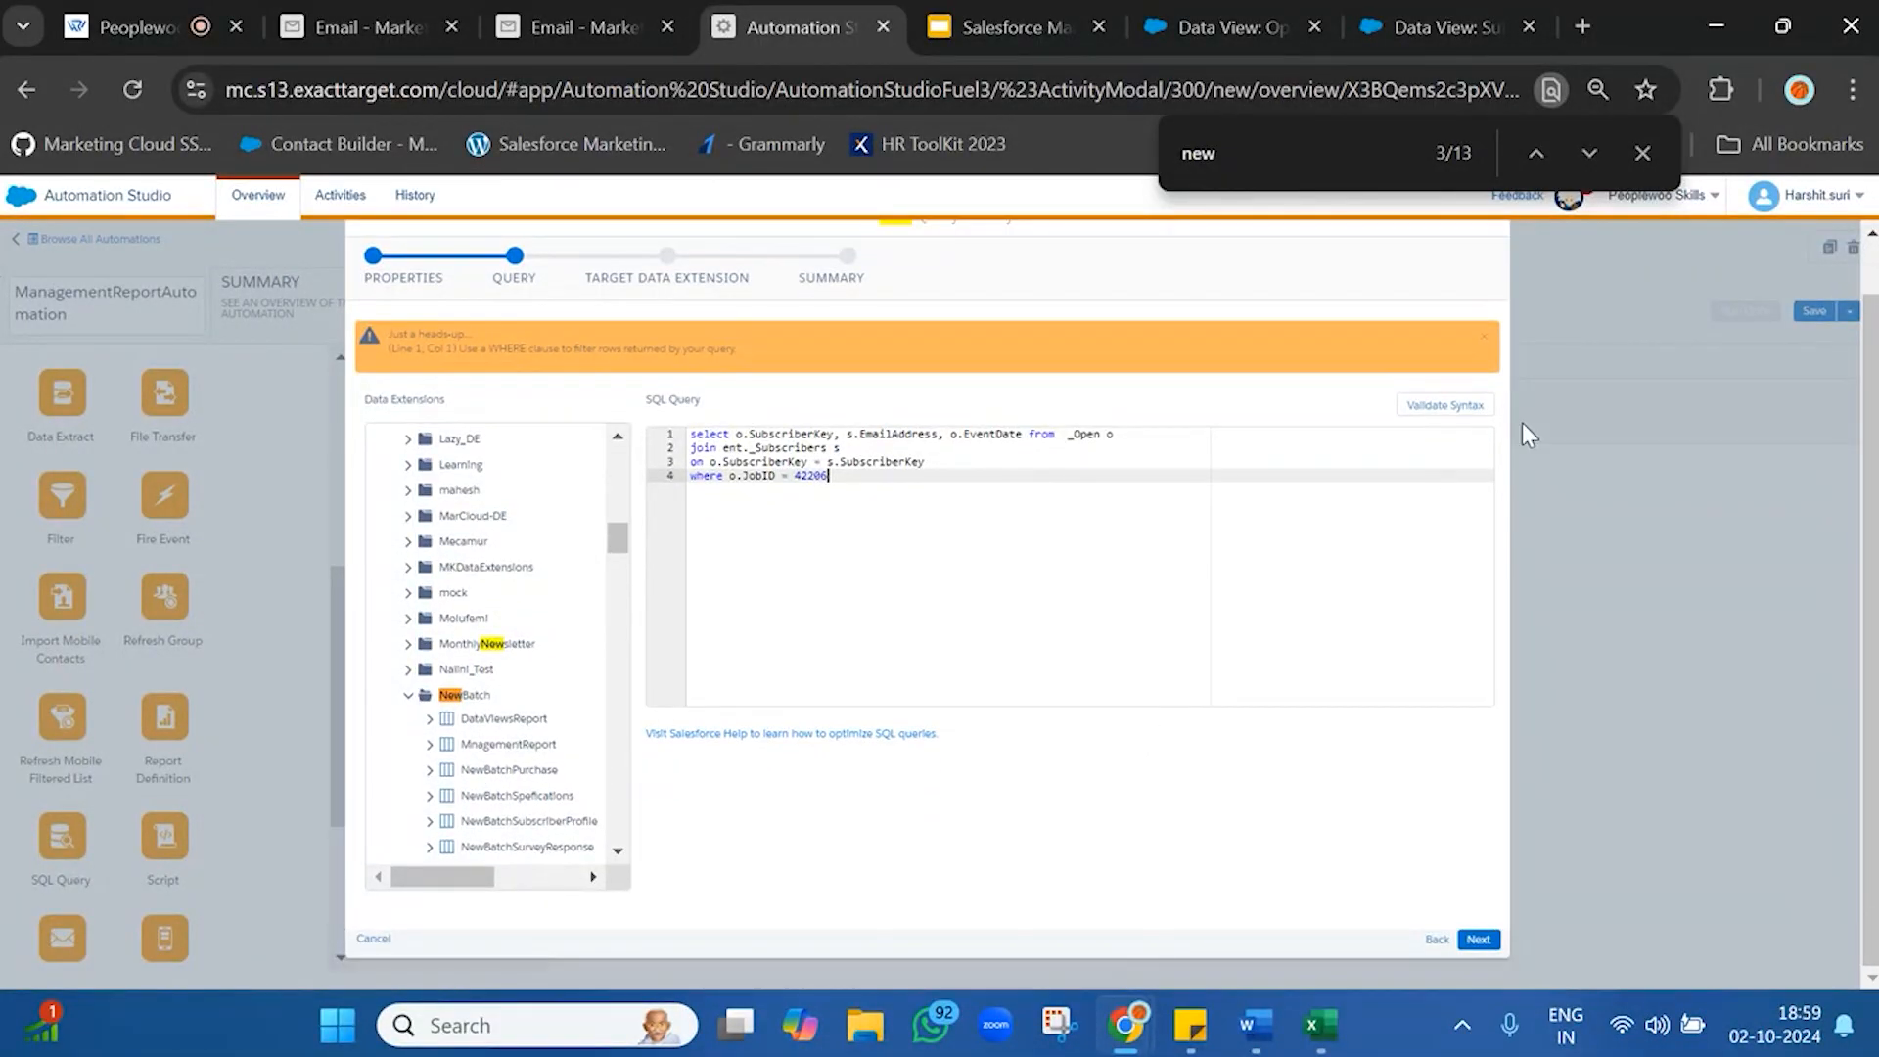
left_click(1425, 411)
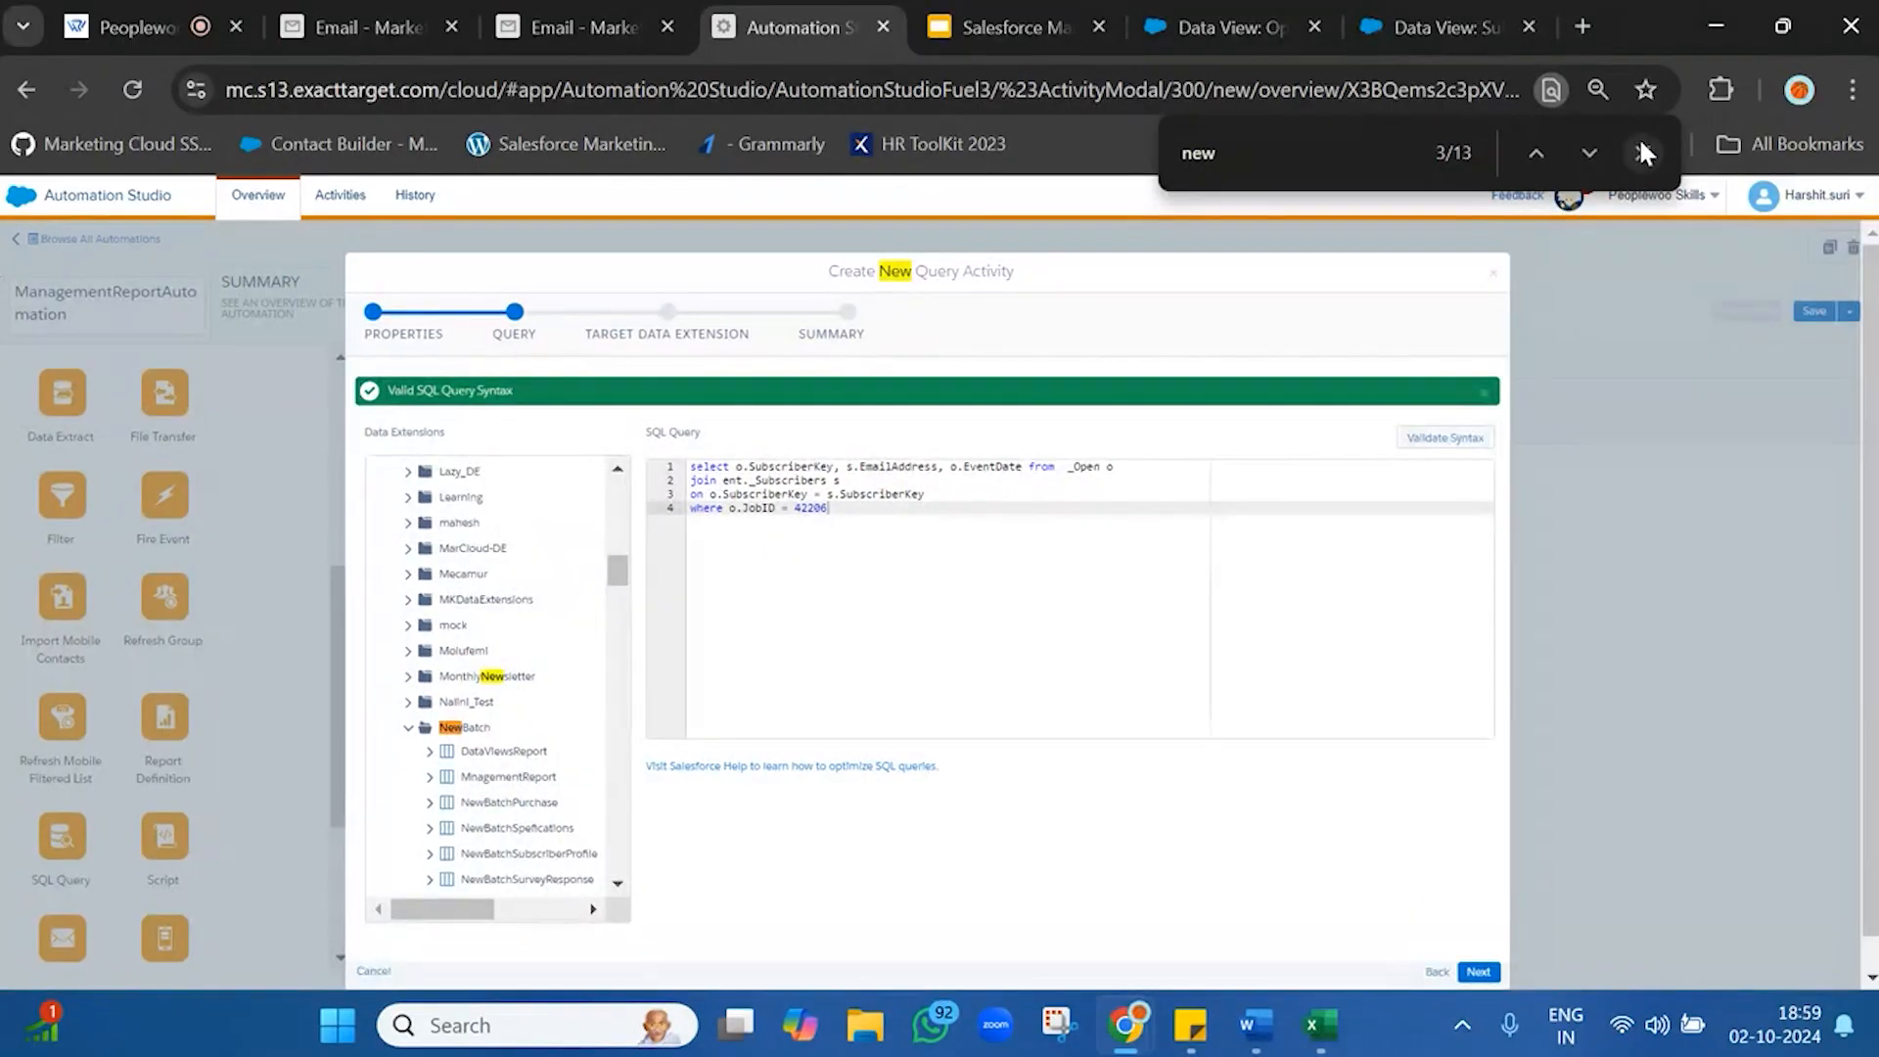
left_click(1641, 149)
triple_click(905, 516)
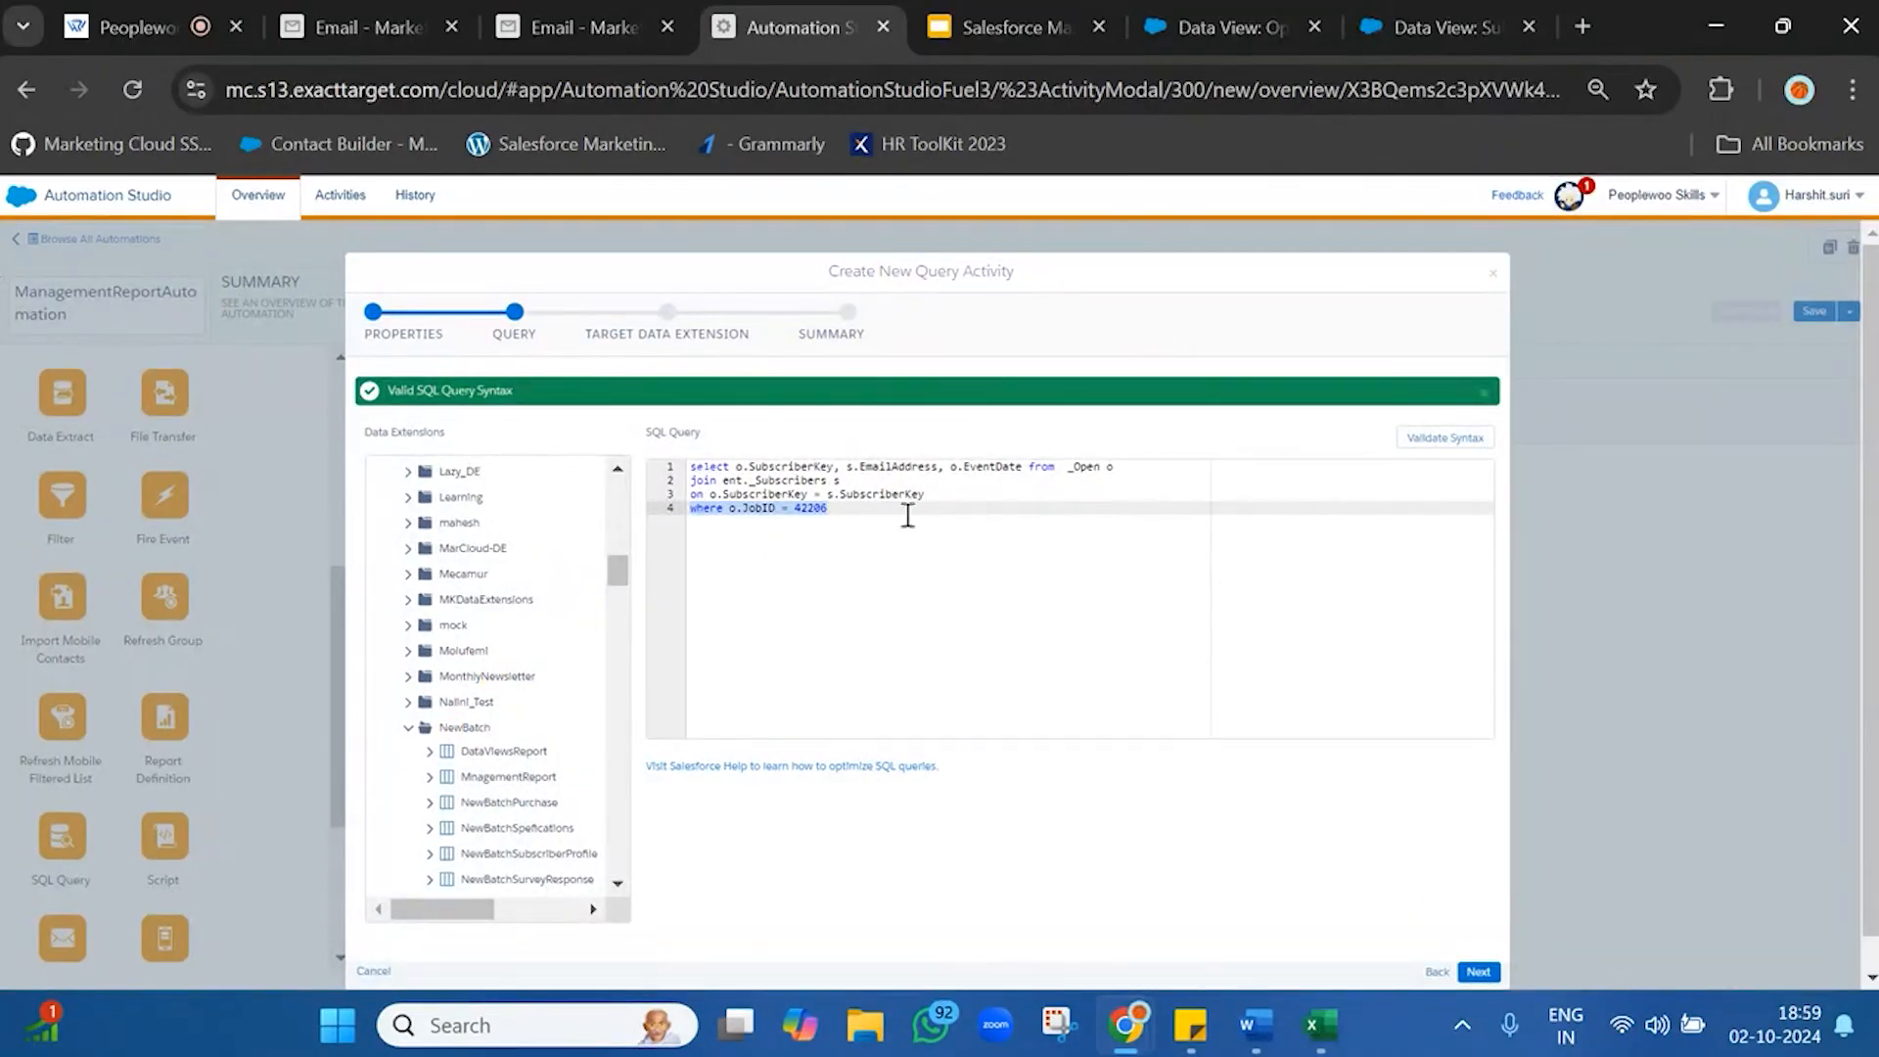
triple_click(438, 389)
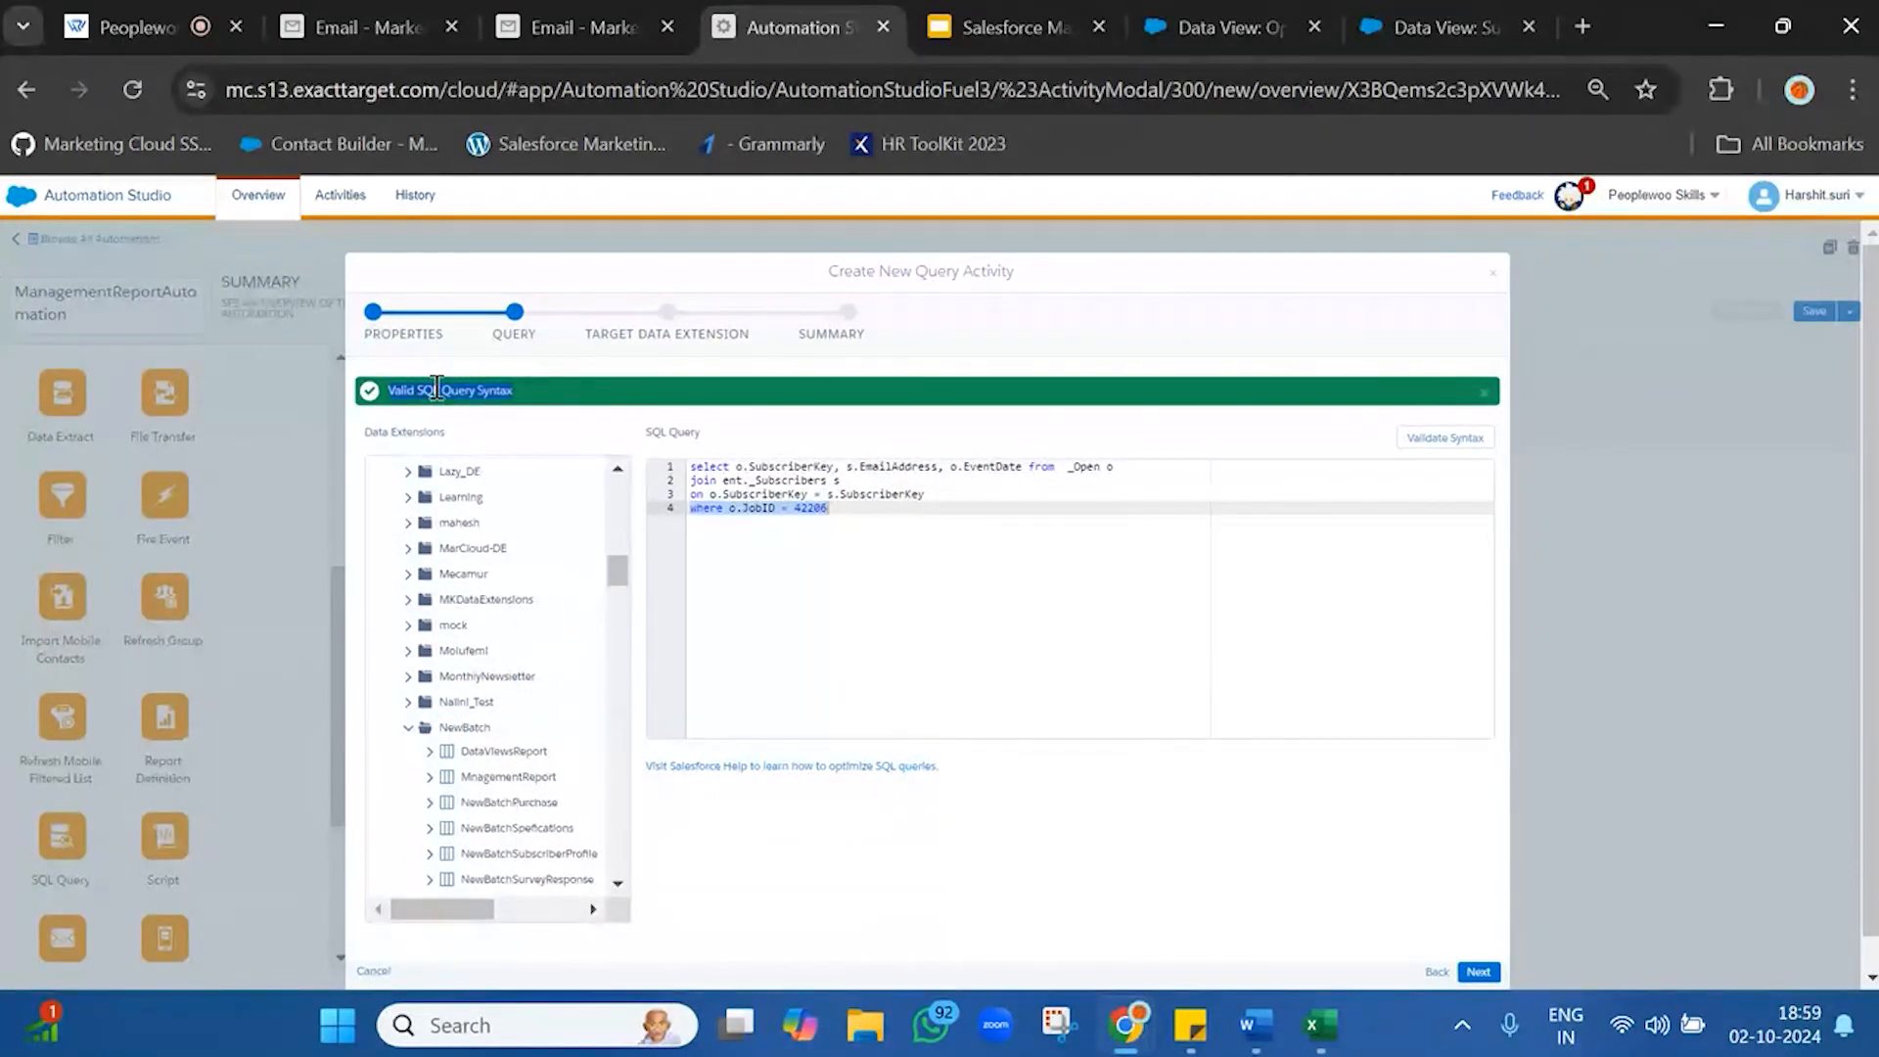
- Set the query activity's data action to Overwrite and choose DataViewsReport in the NewBatch folder as the target data extension
scroll(946, 804, "down", 2)
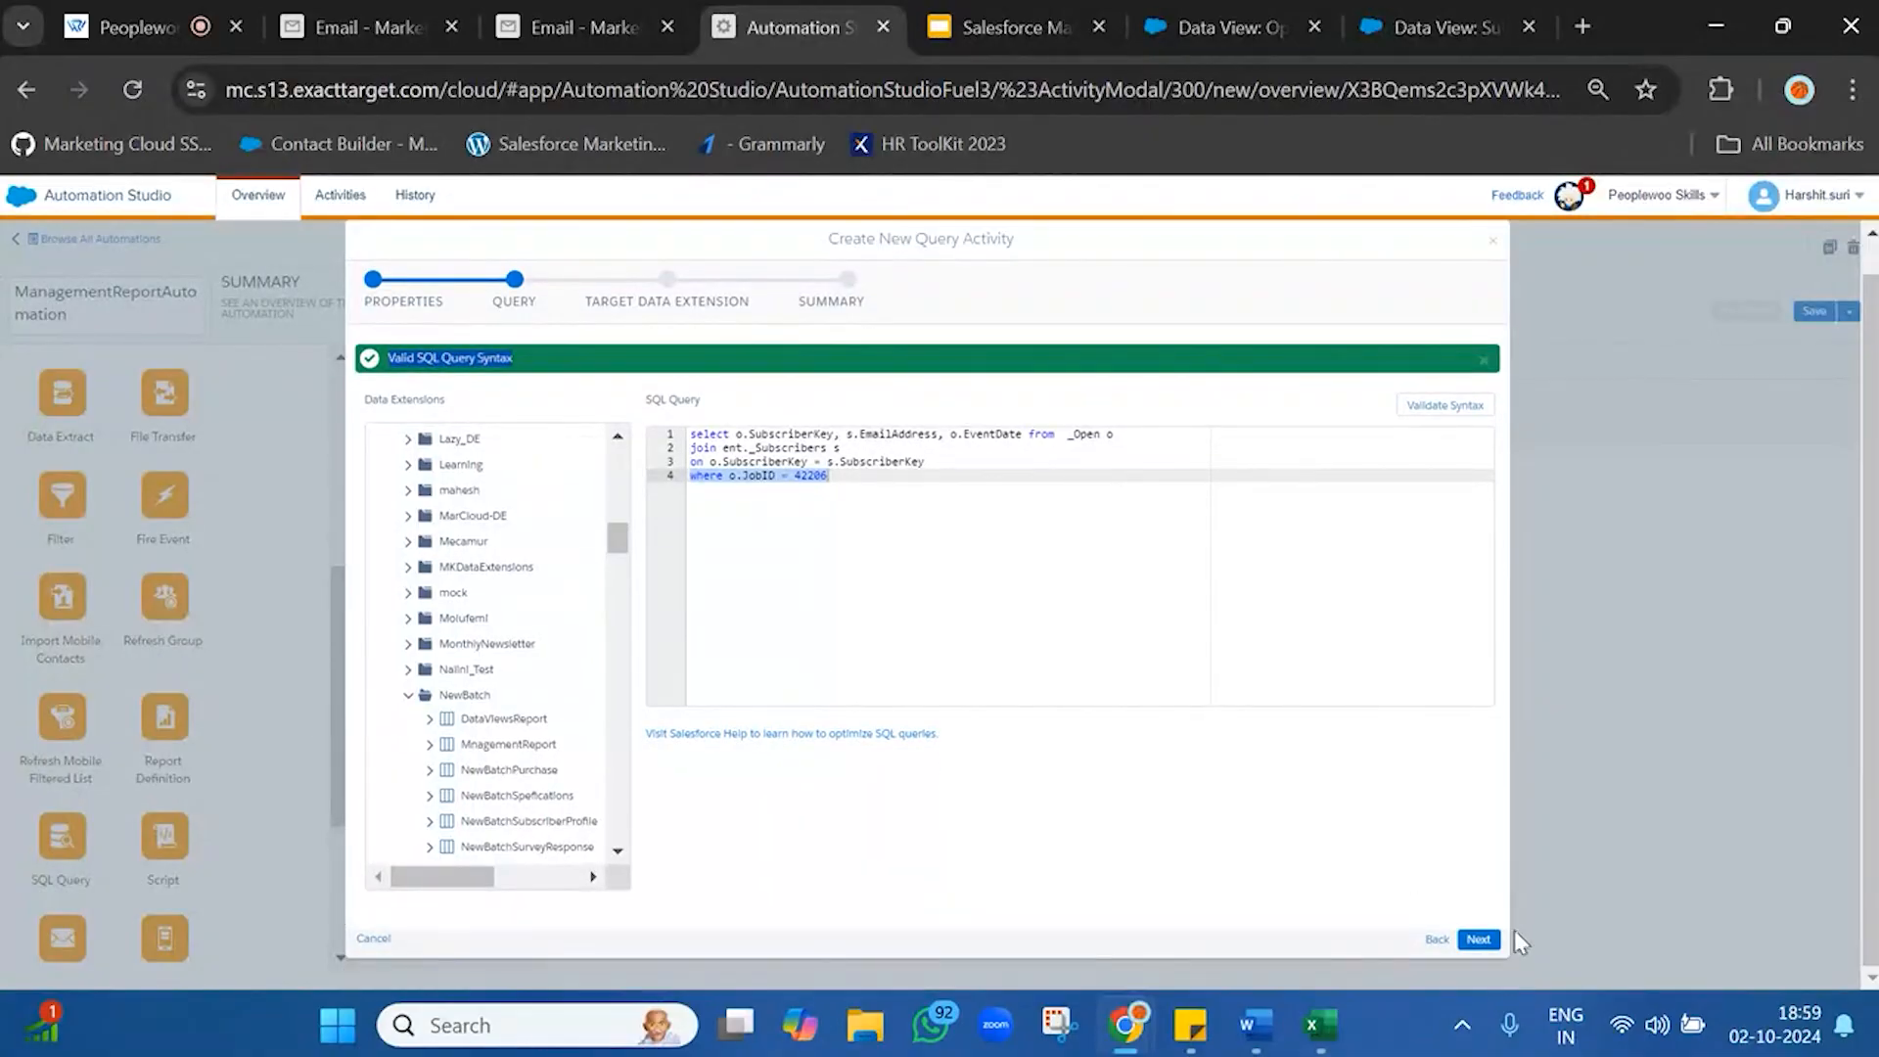
left_click(1486, 943)
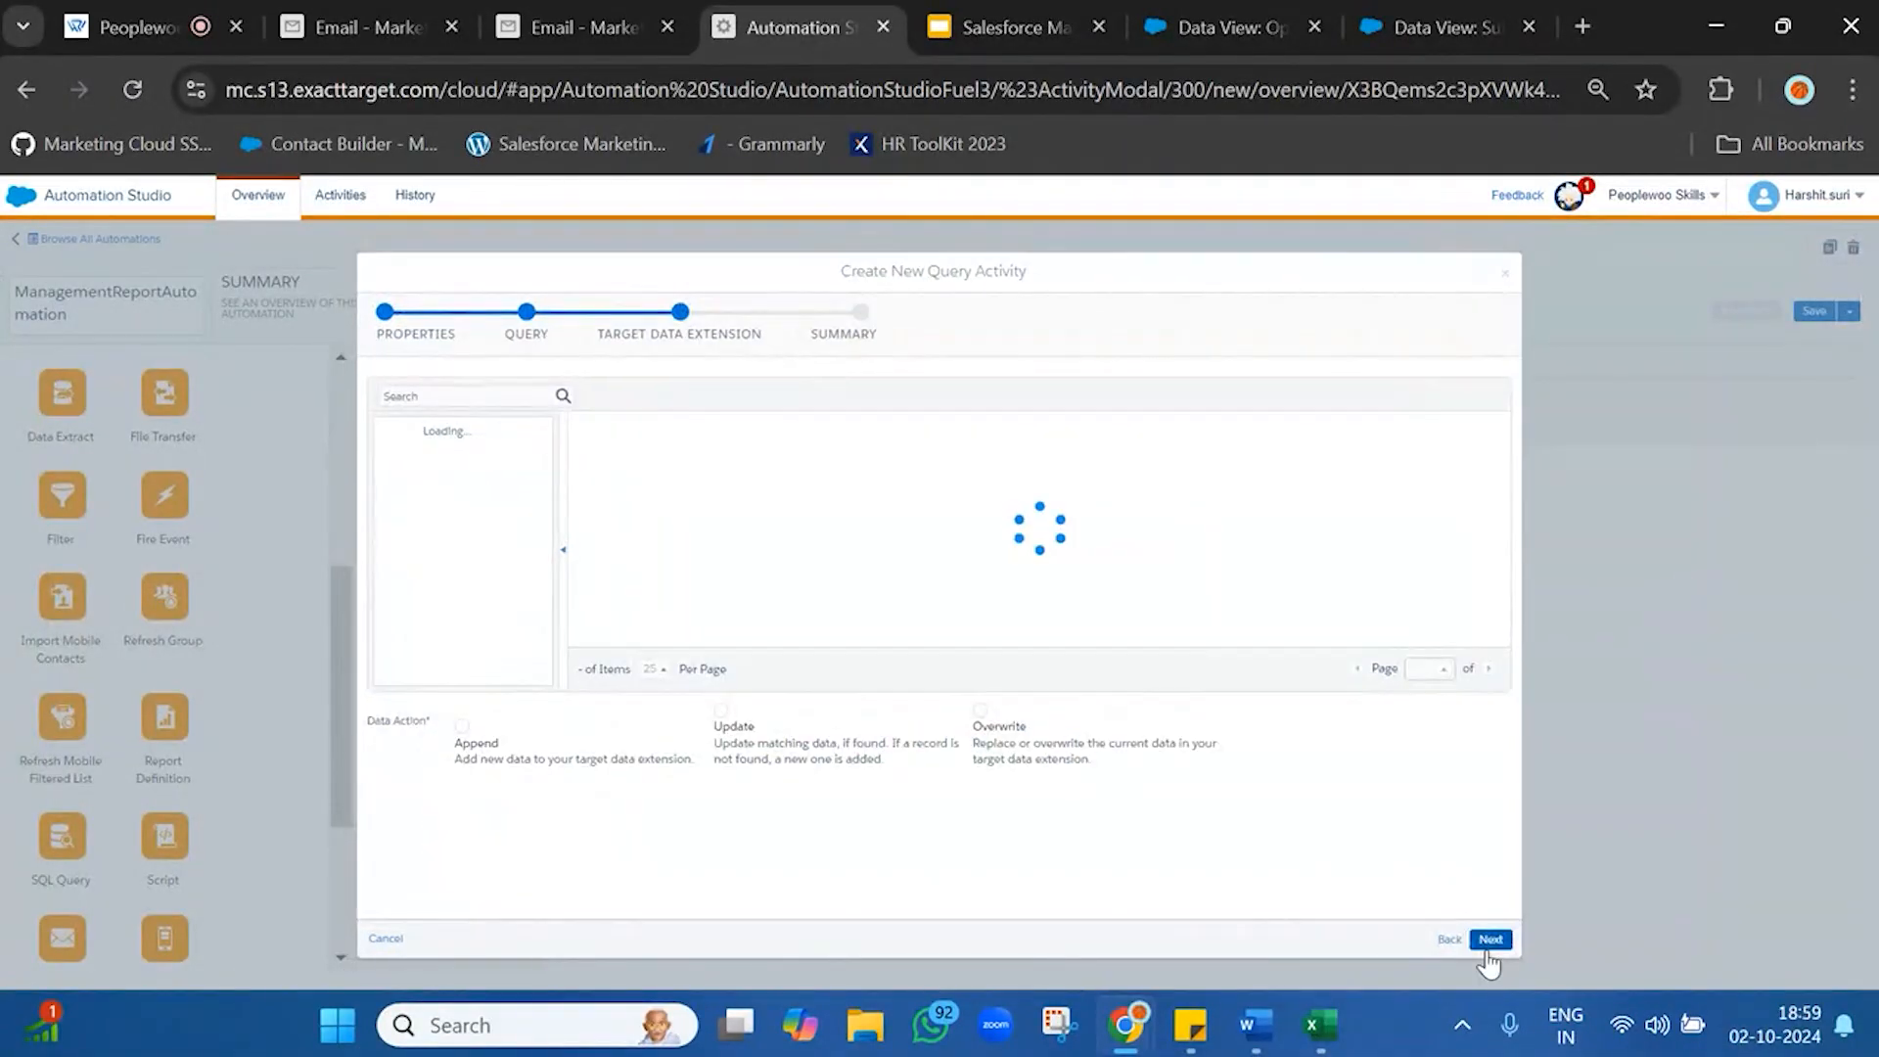
left_click(974, 725)
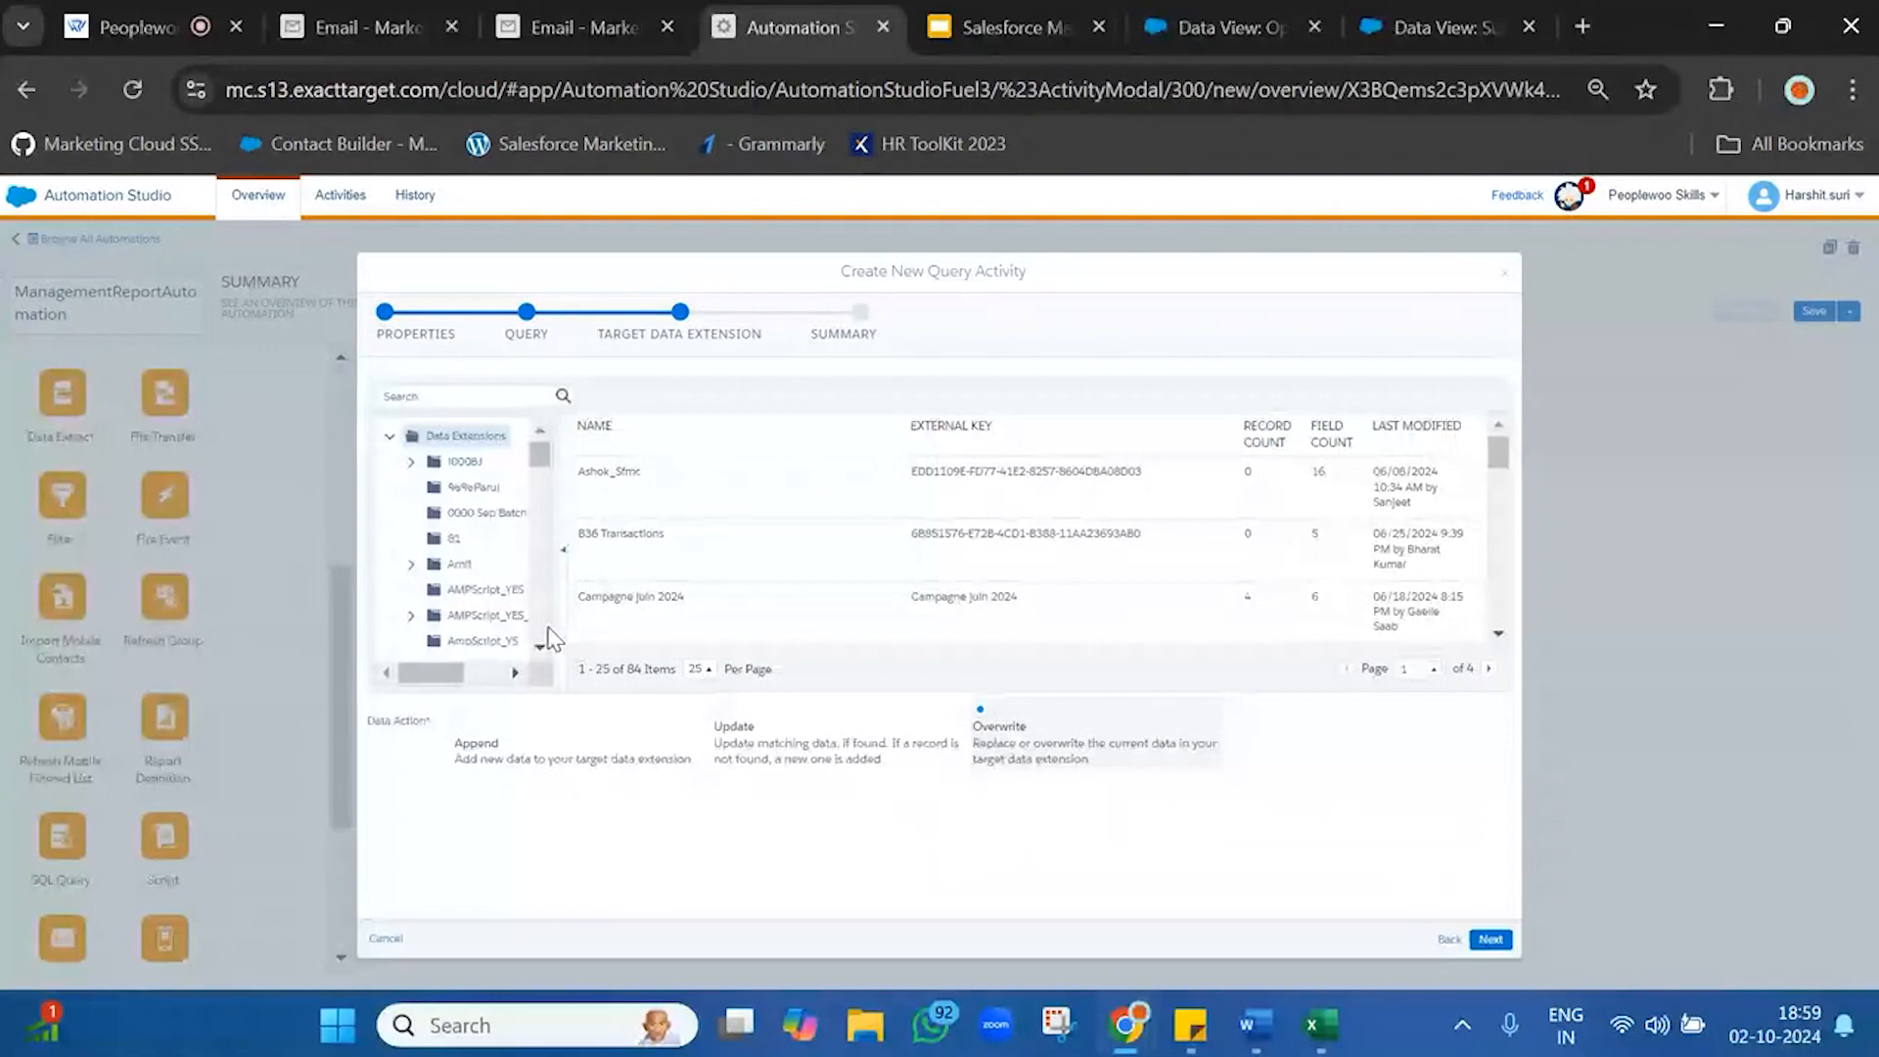
key("ctrl+f")
key("Return")
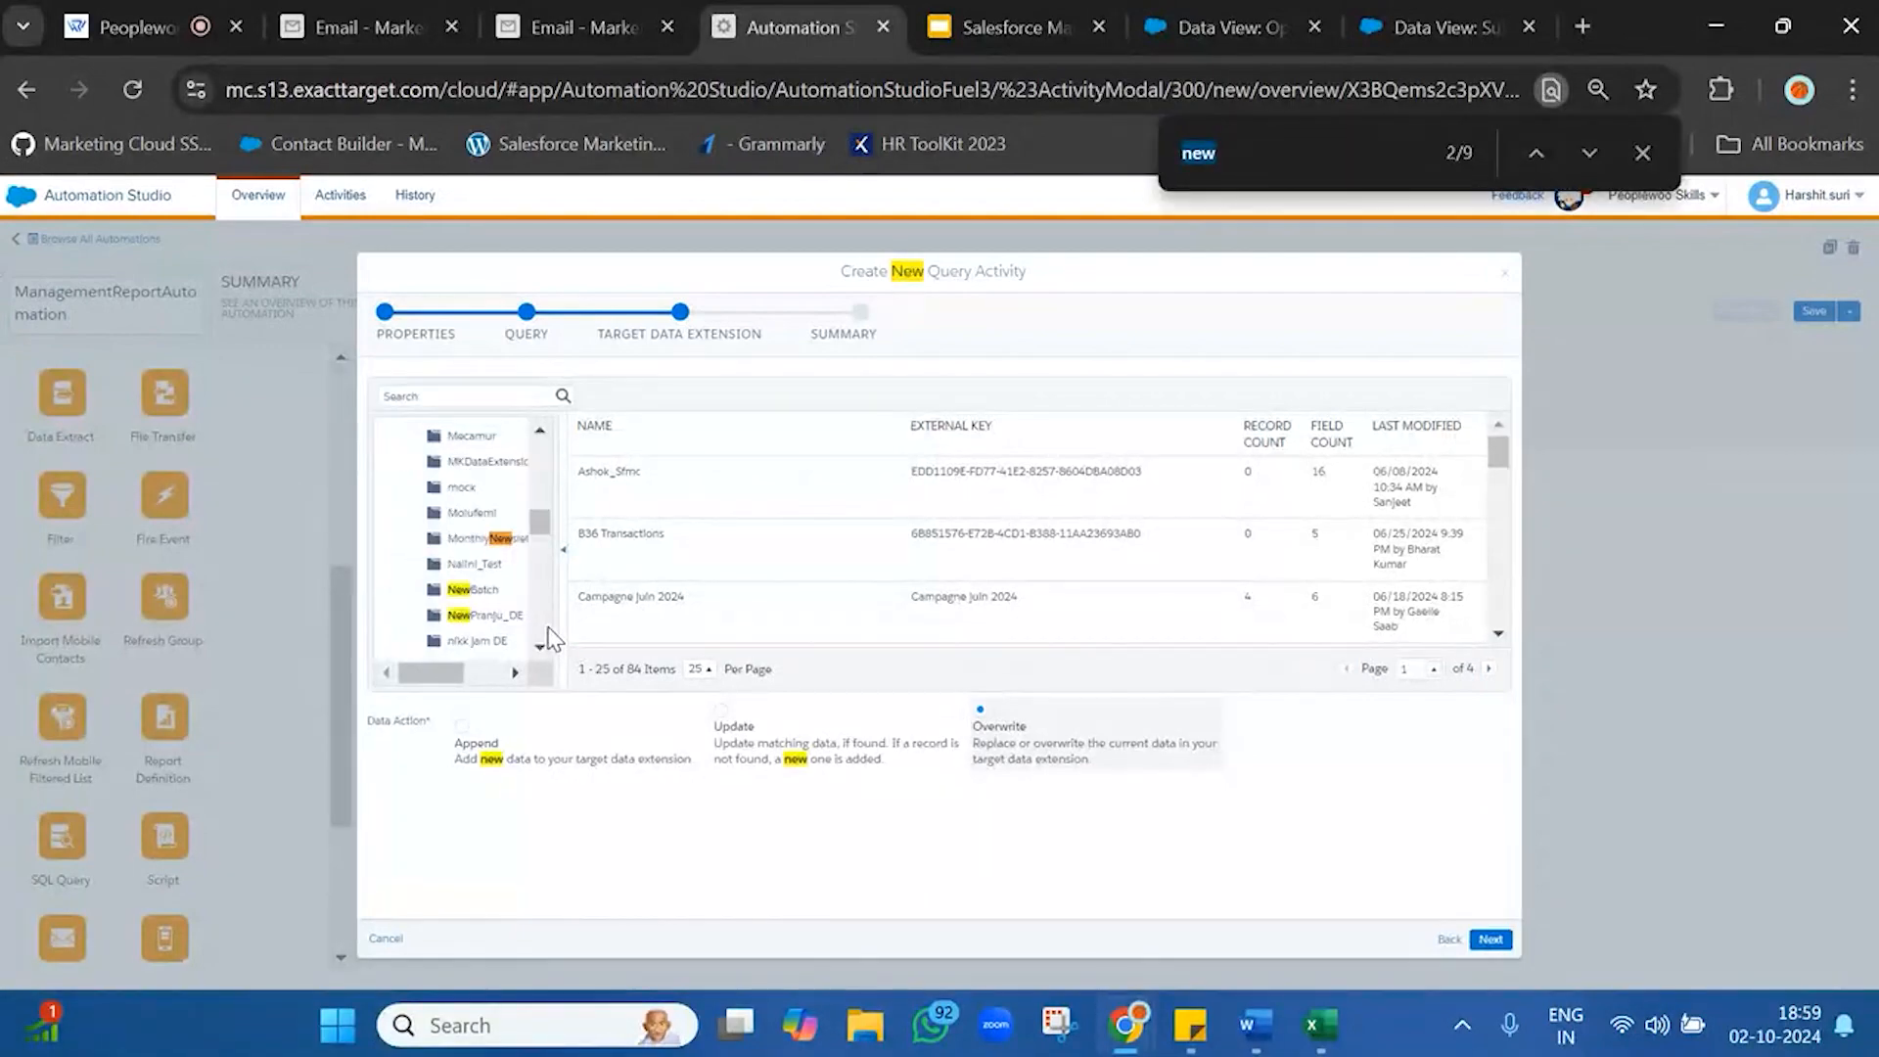
left_click(457, 590)
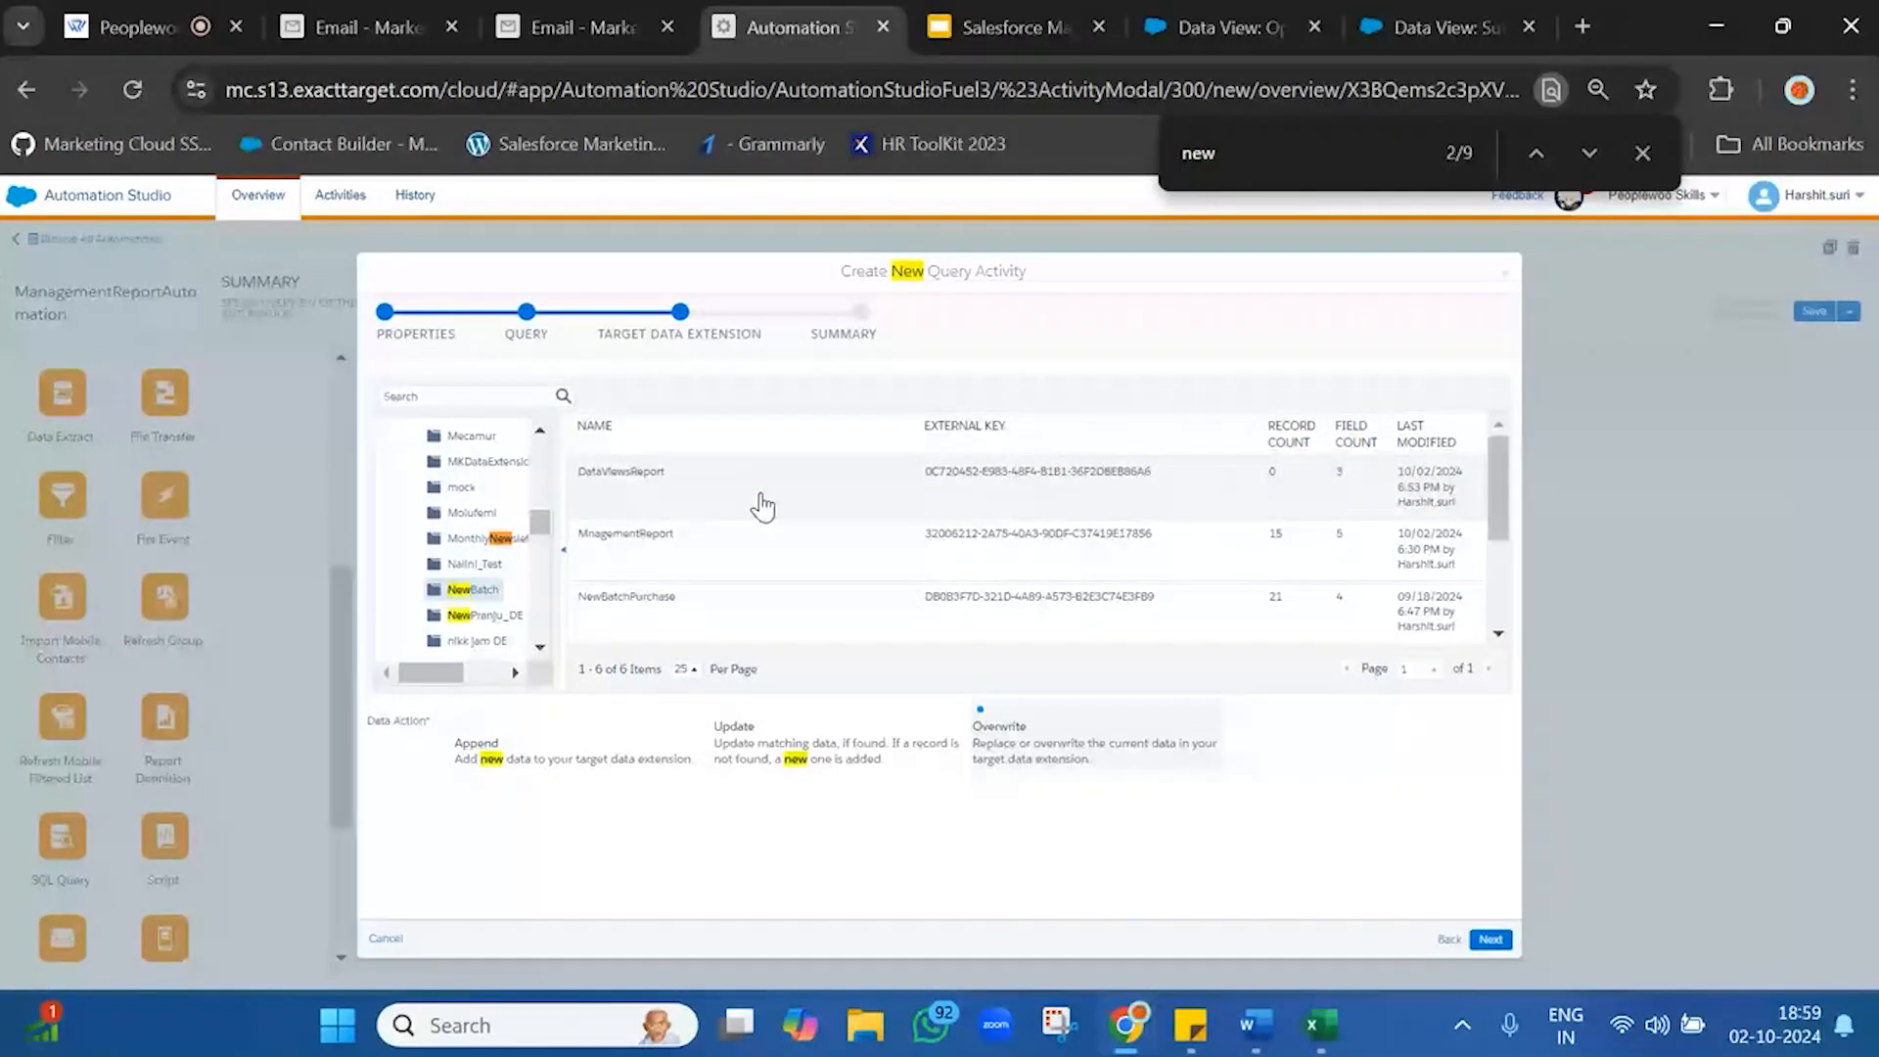
left_click(758, 494)
- Finish creating the query activity and save the automation
left_click(1491, 940)
left_click(1507, 941)
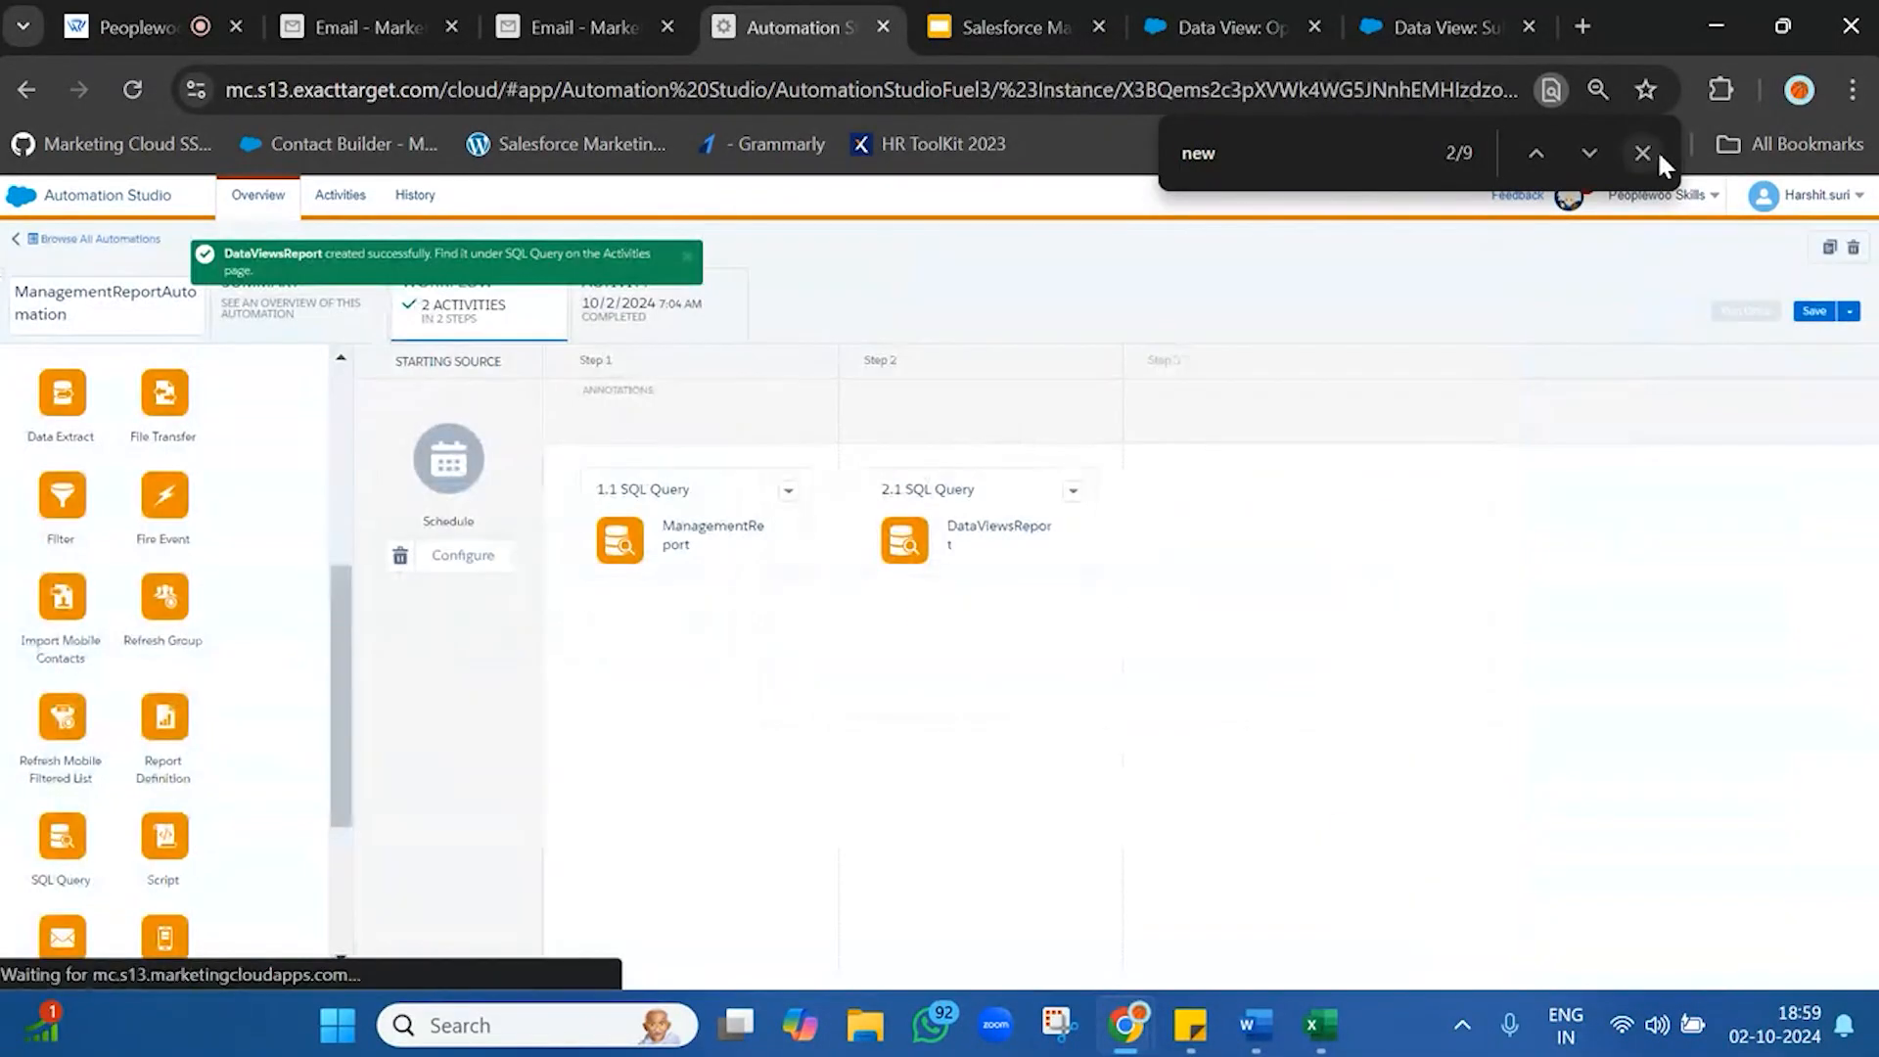
left_click(1654, 151)
left_click(1815, 312)
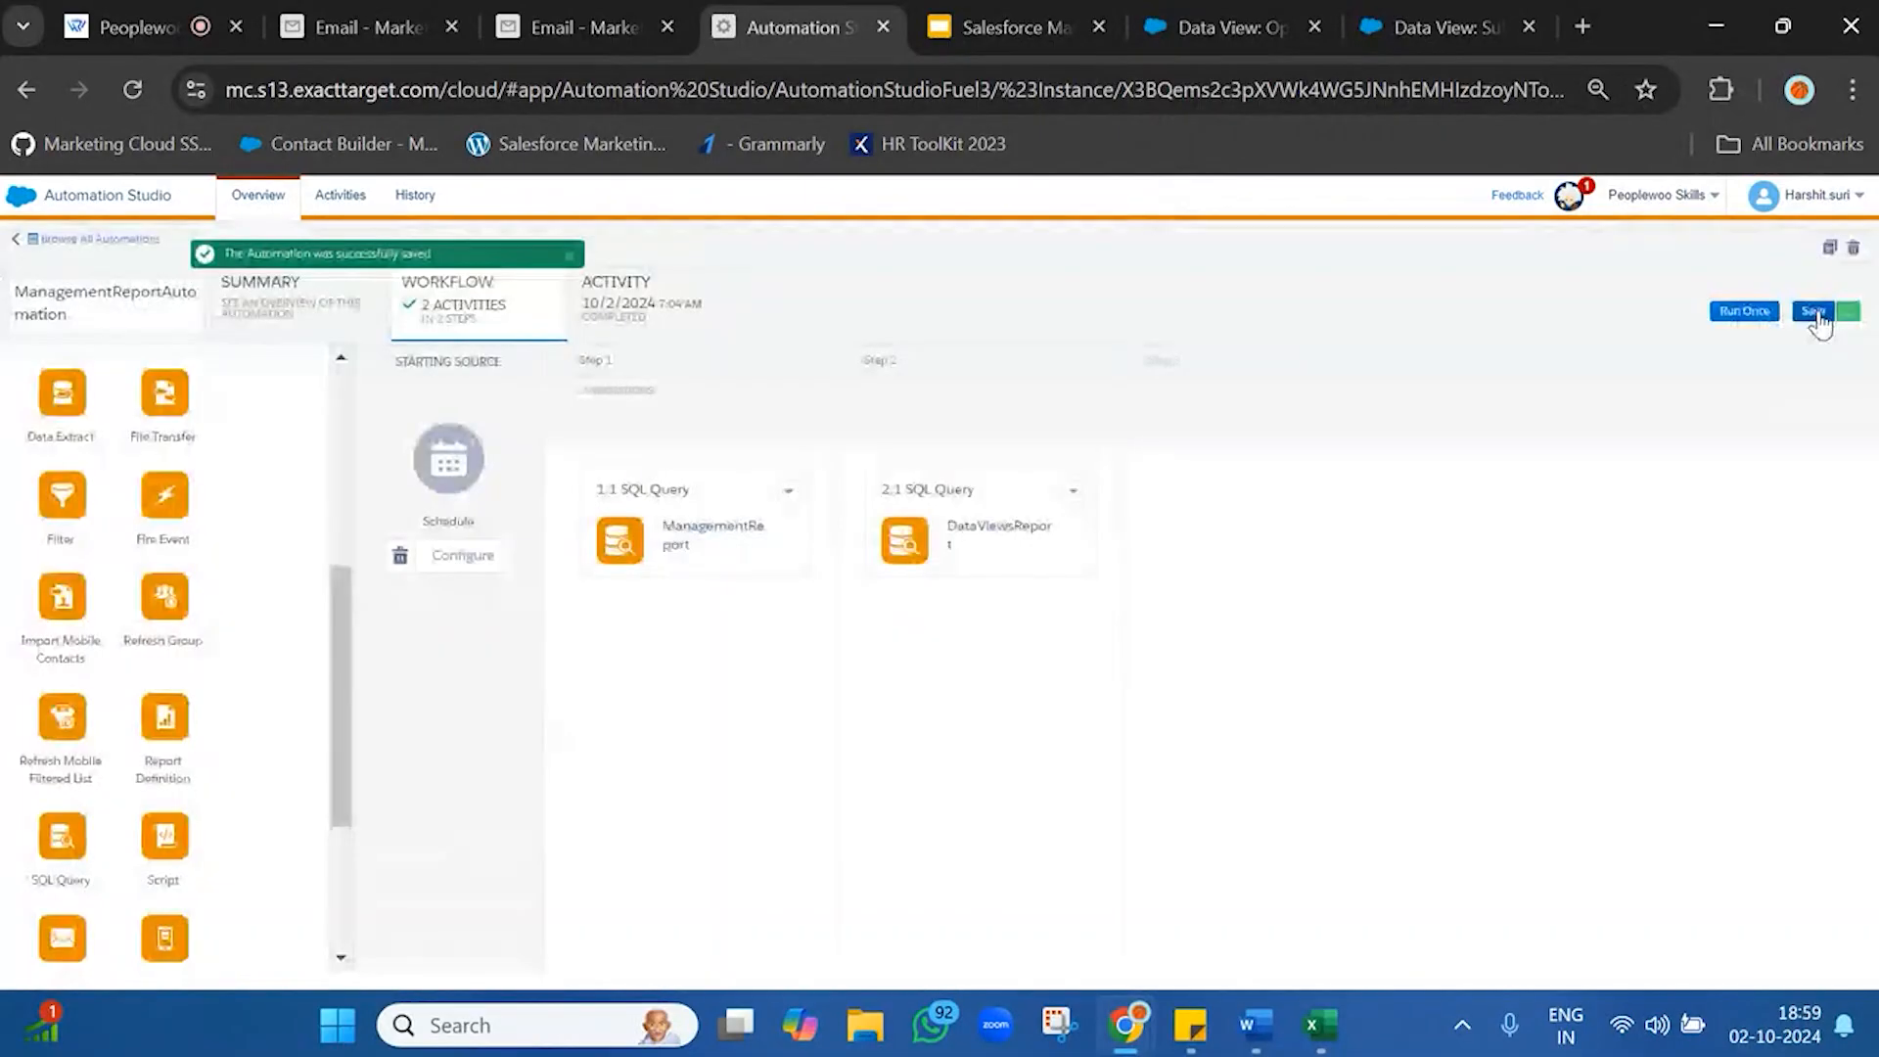
- Run the automation once with only the Step 2 DataViewsReport query selected
left_click(1723, 313)
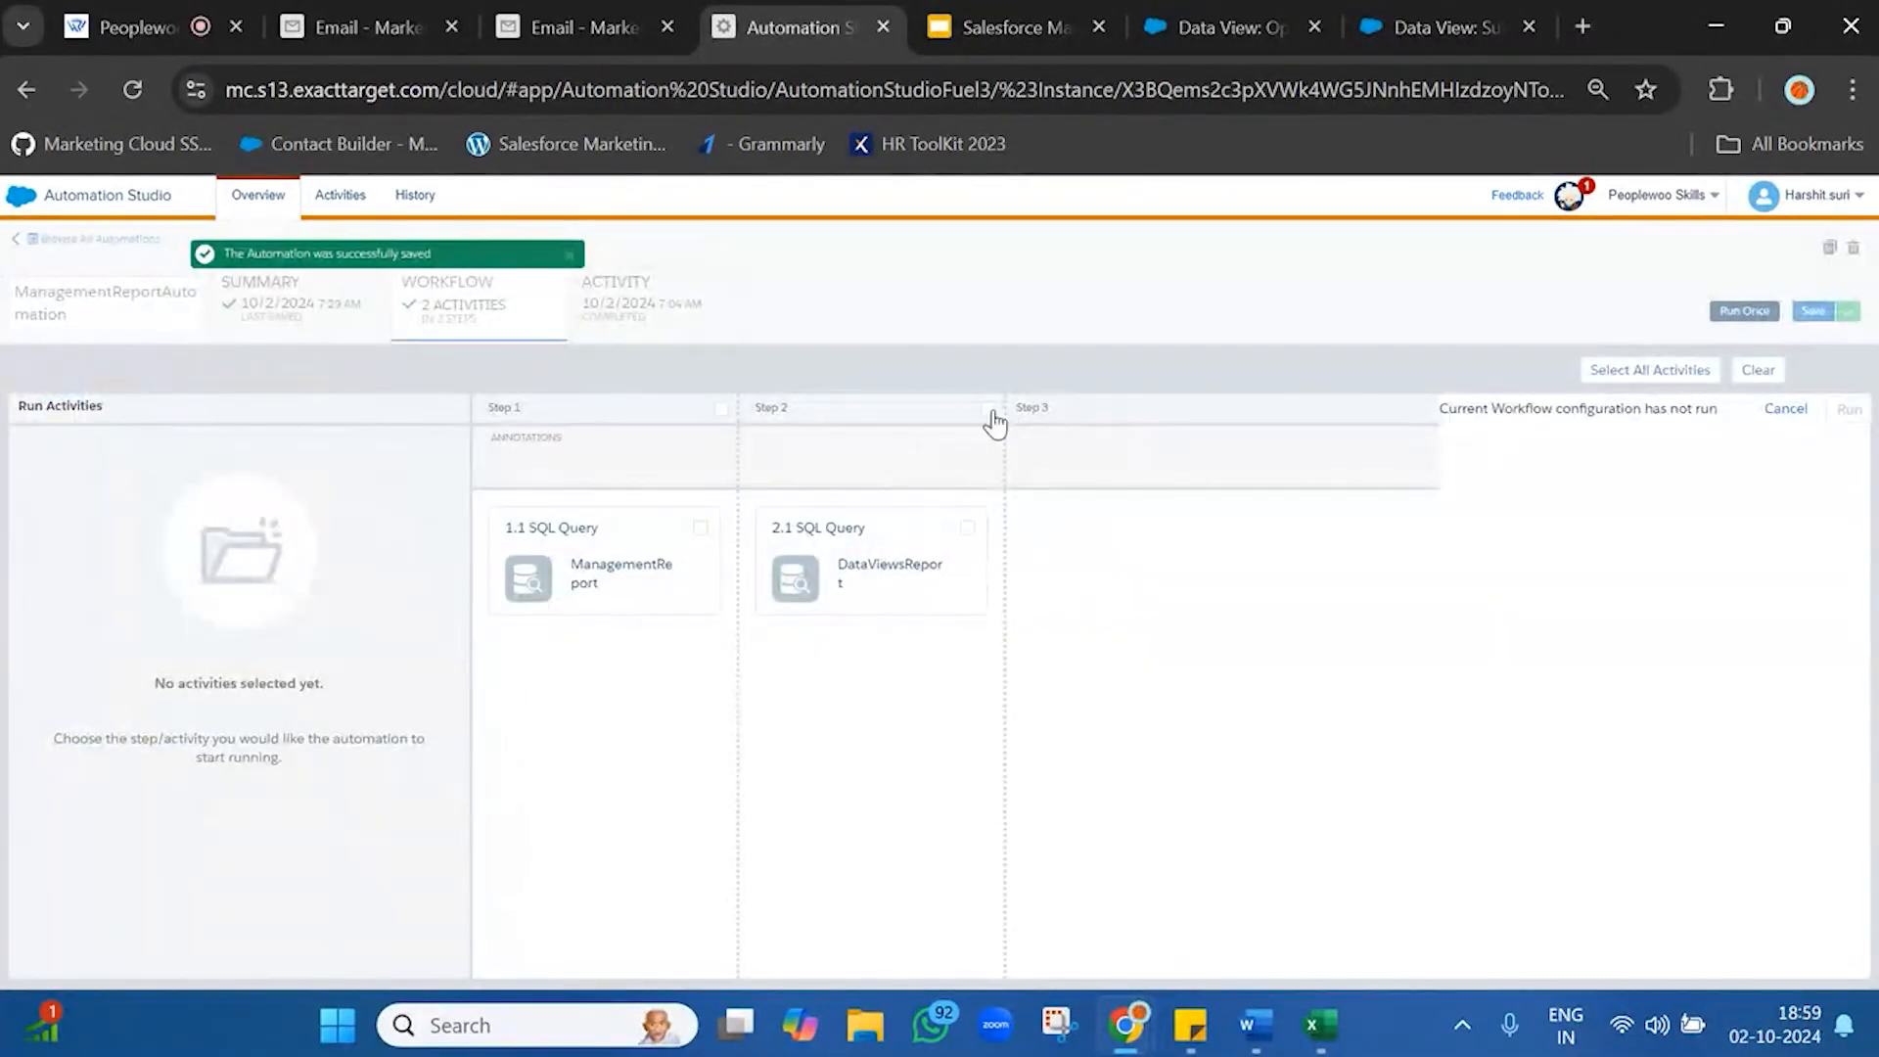
left_click(988, 409)
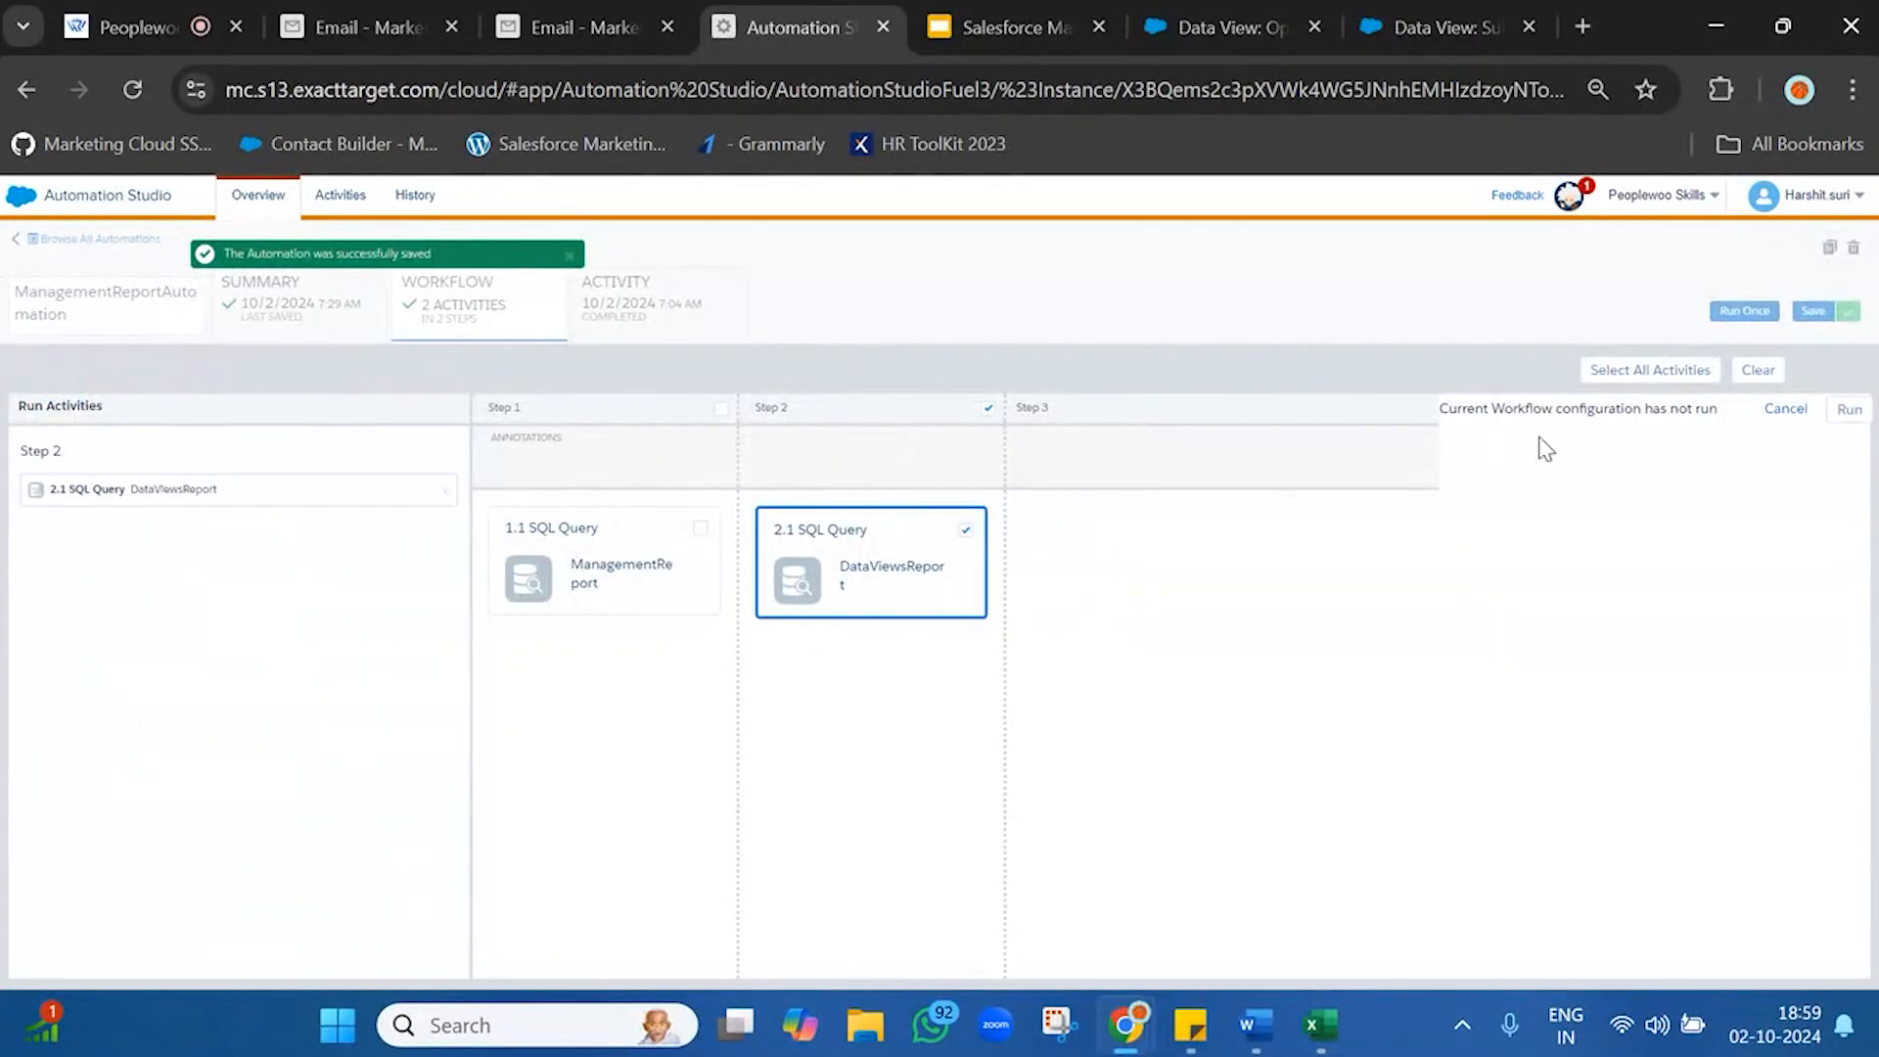
left_click(1849, 411)
left_click(1403, 863)
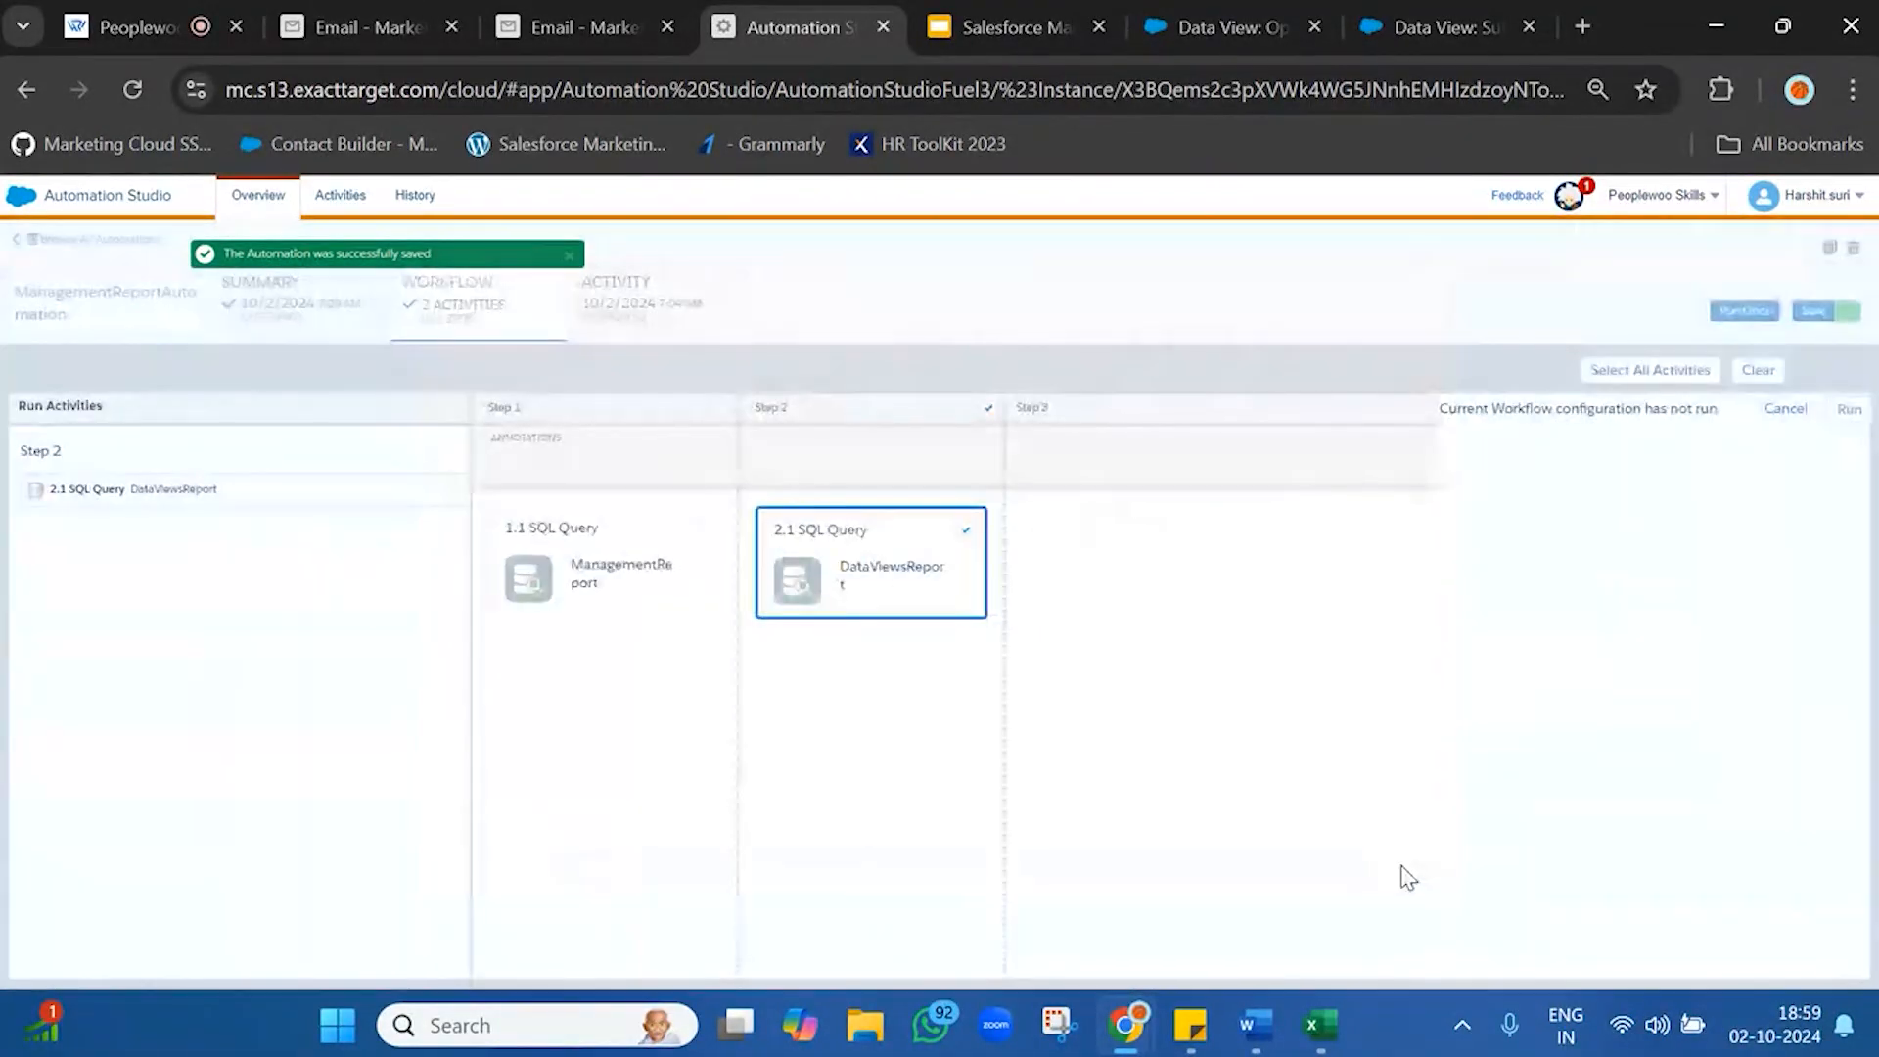
- Check the automation's run log for the new run, refreshing the log and reloading the page
left_click(654, 303)
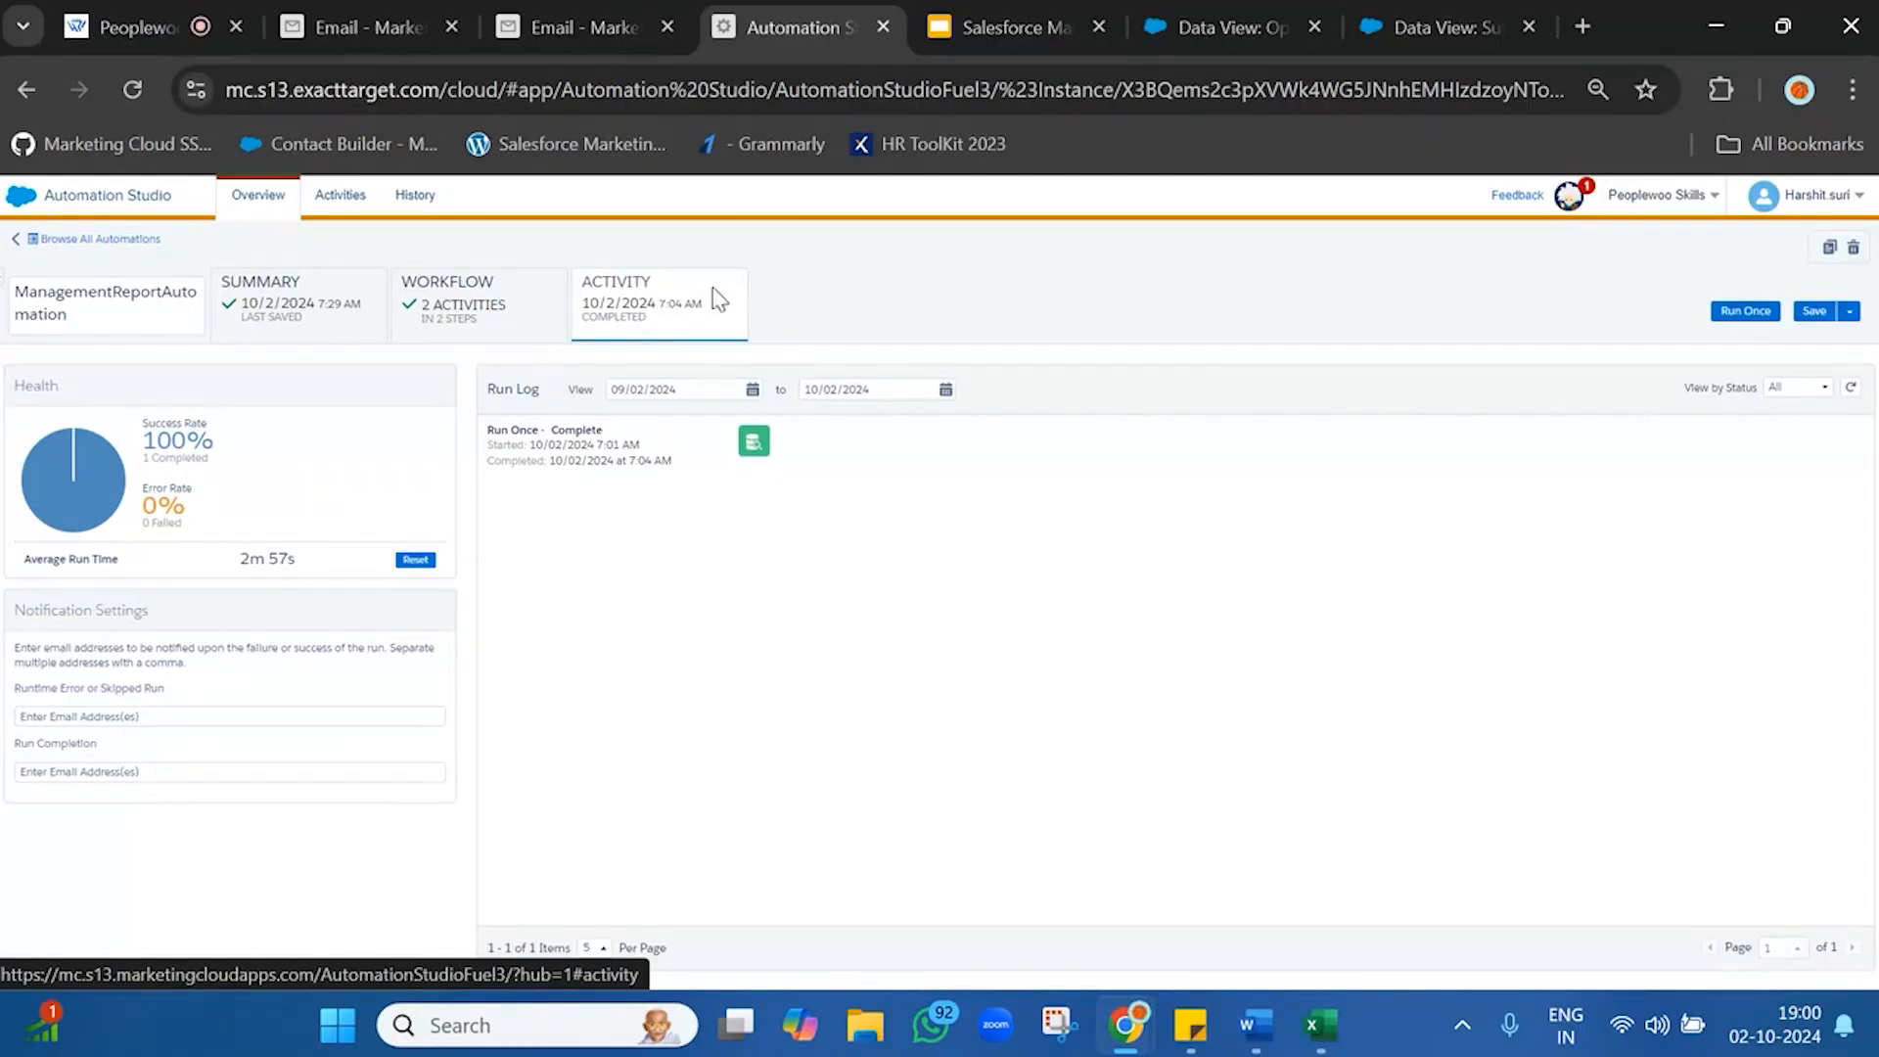
left_click(1850, 392)
left_click(1850, 392)
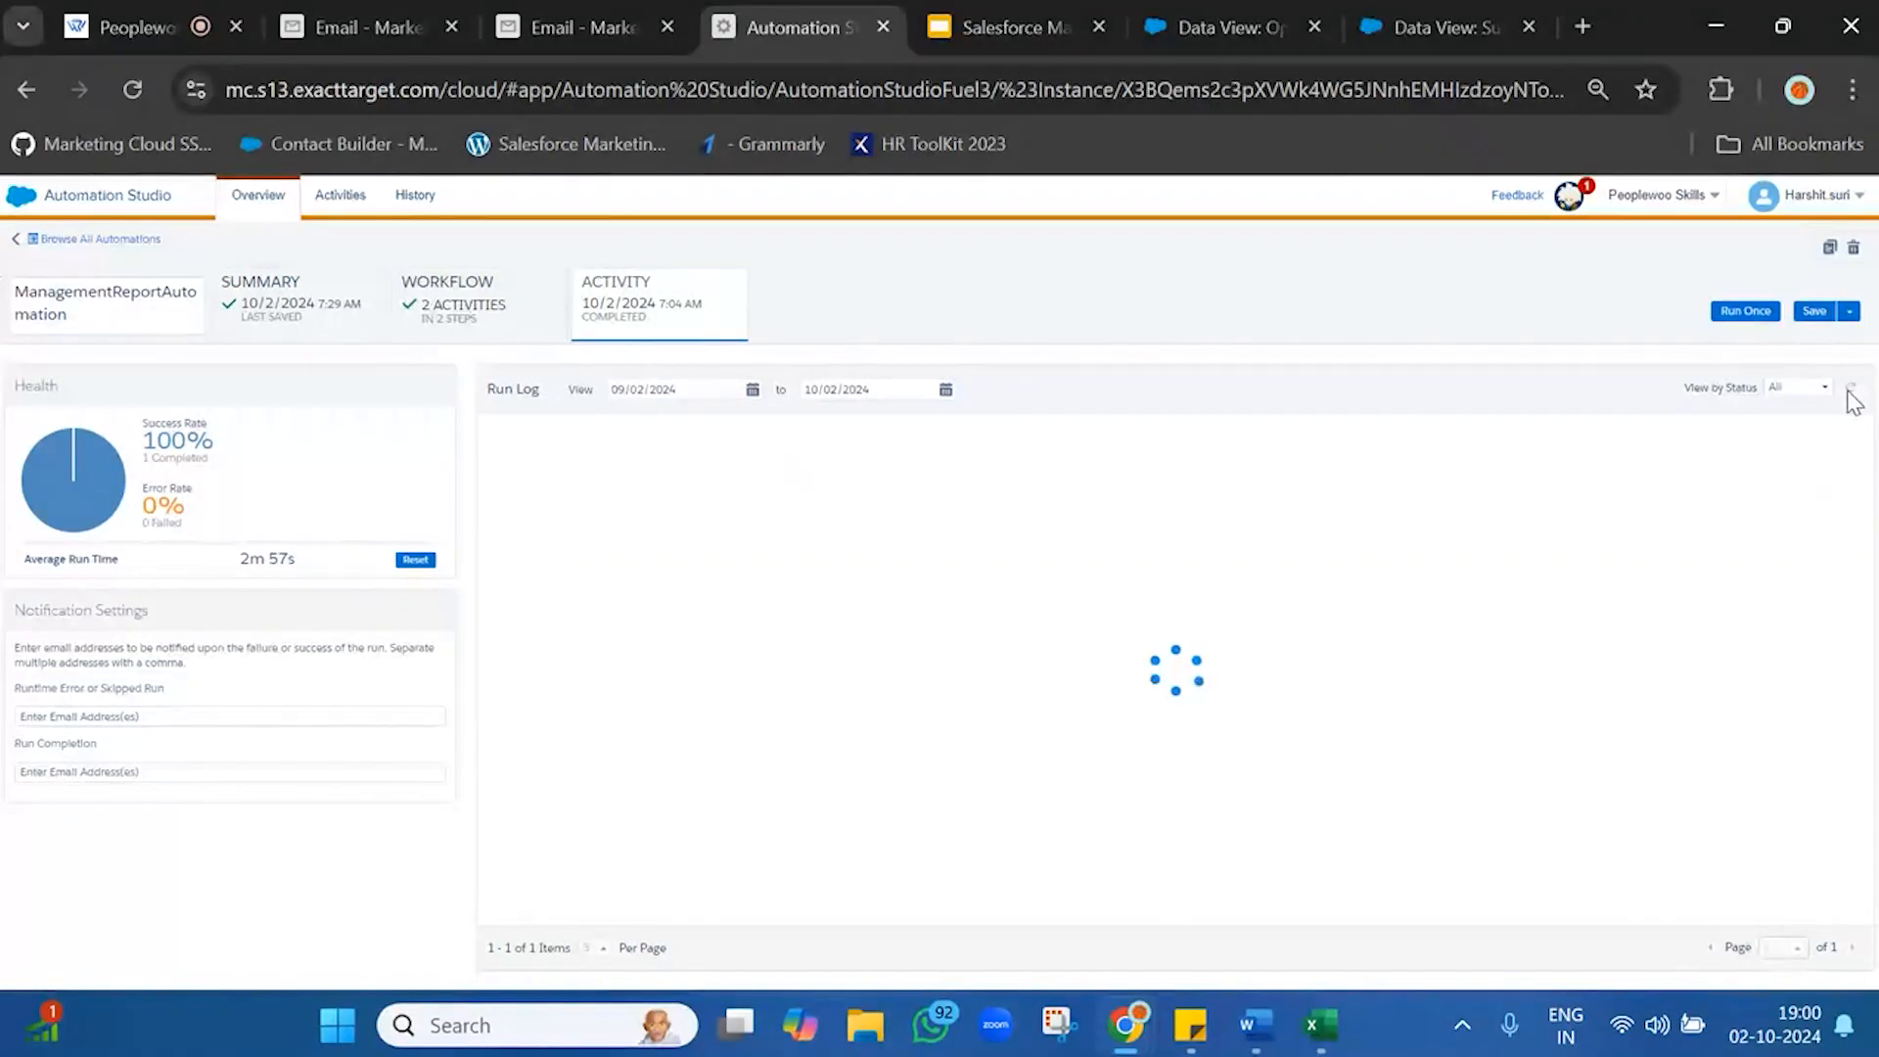
left_click(554, 307)
left_click(692, 303)
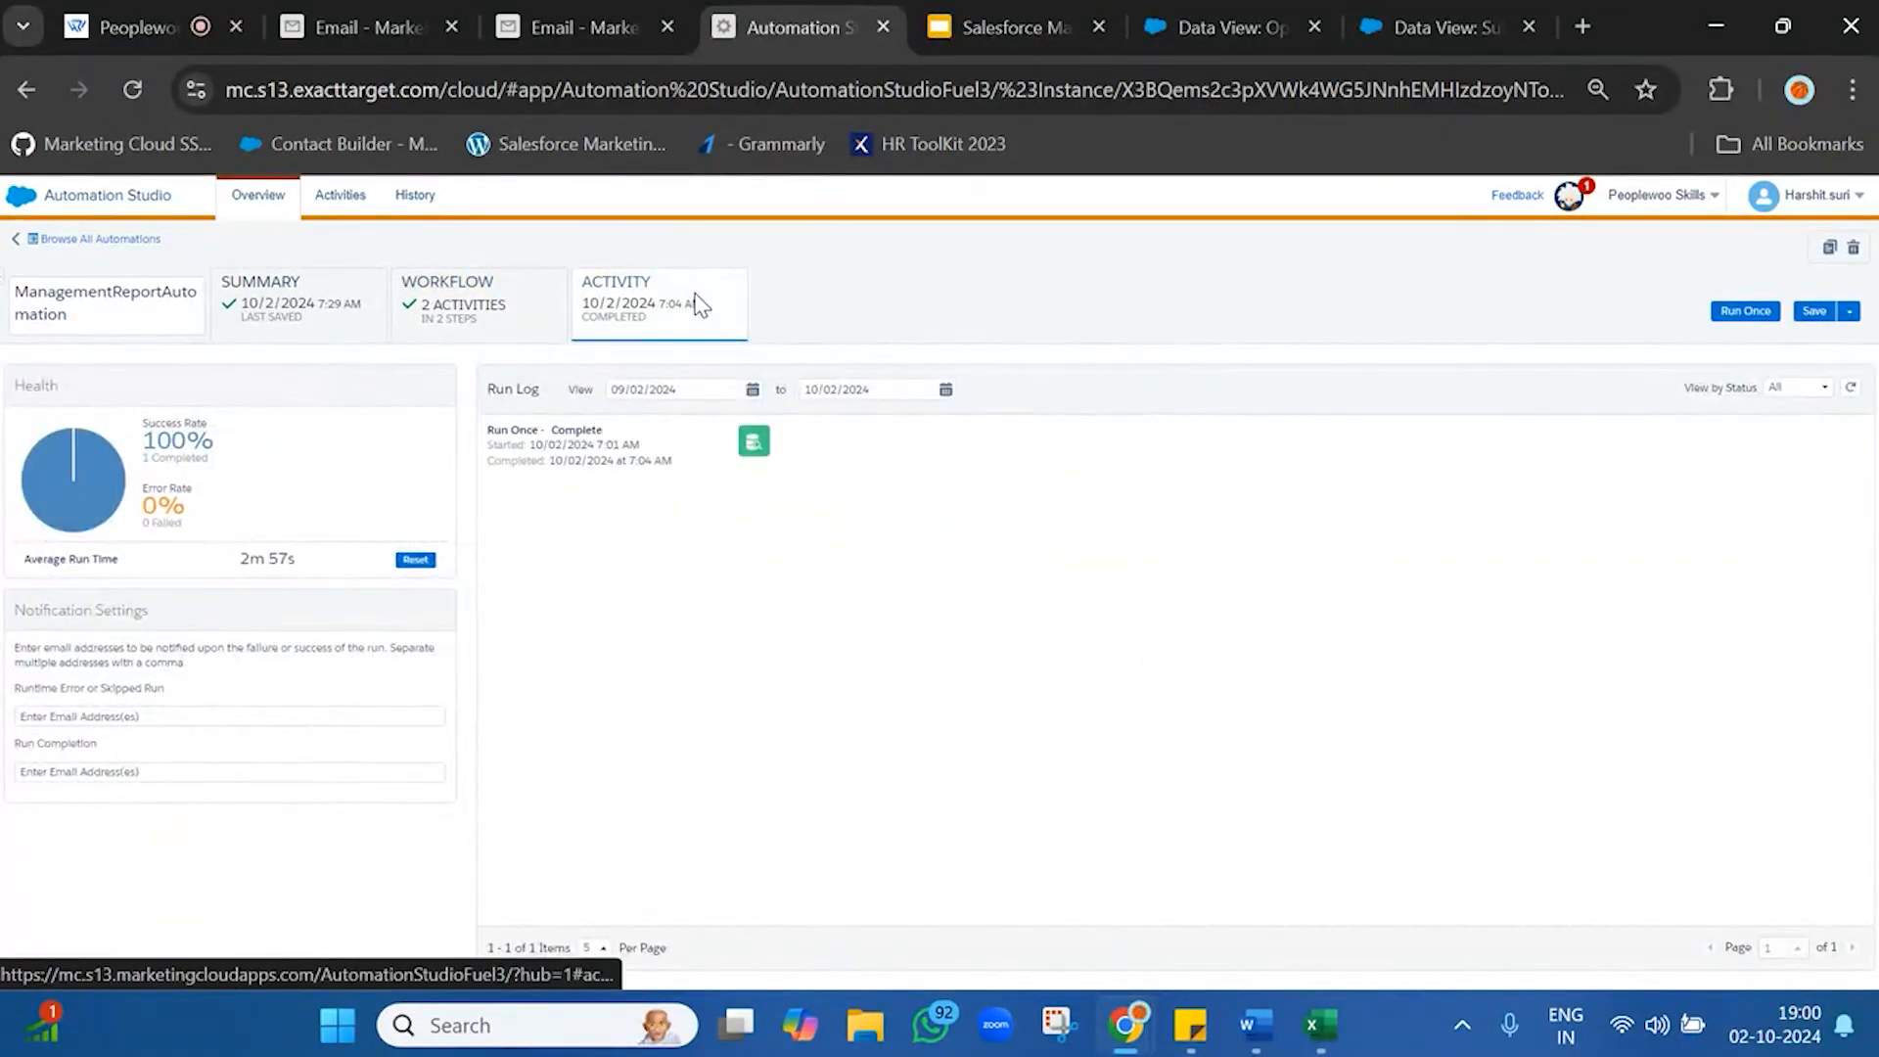
left_click(1851, 390)
left_click(1853, 392)
left_click(135, 92)
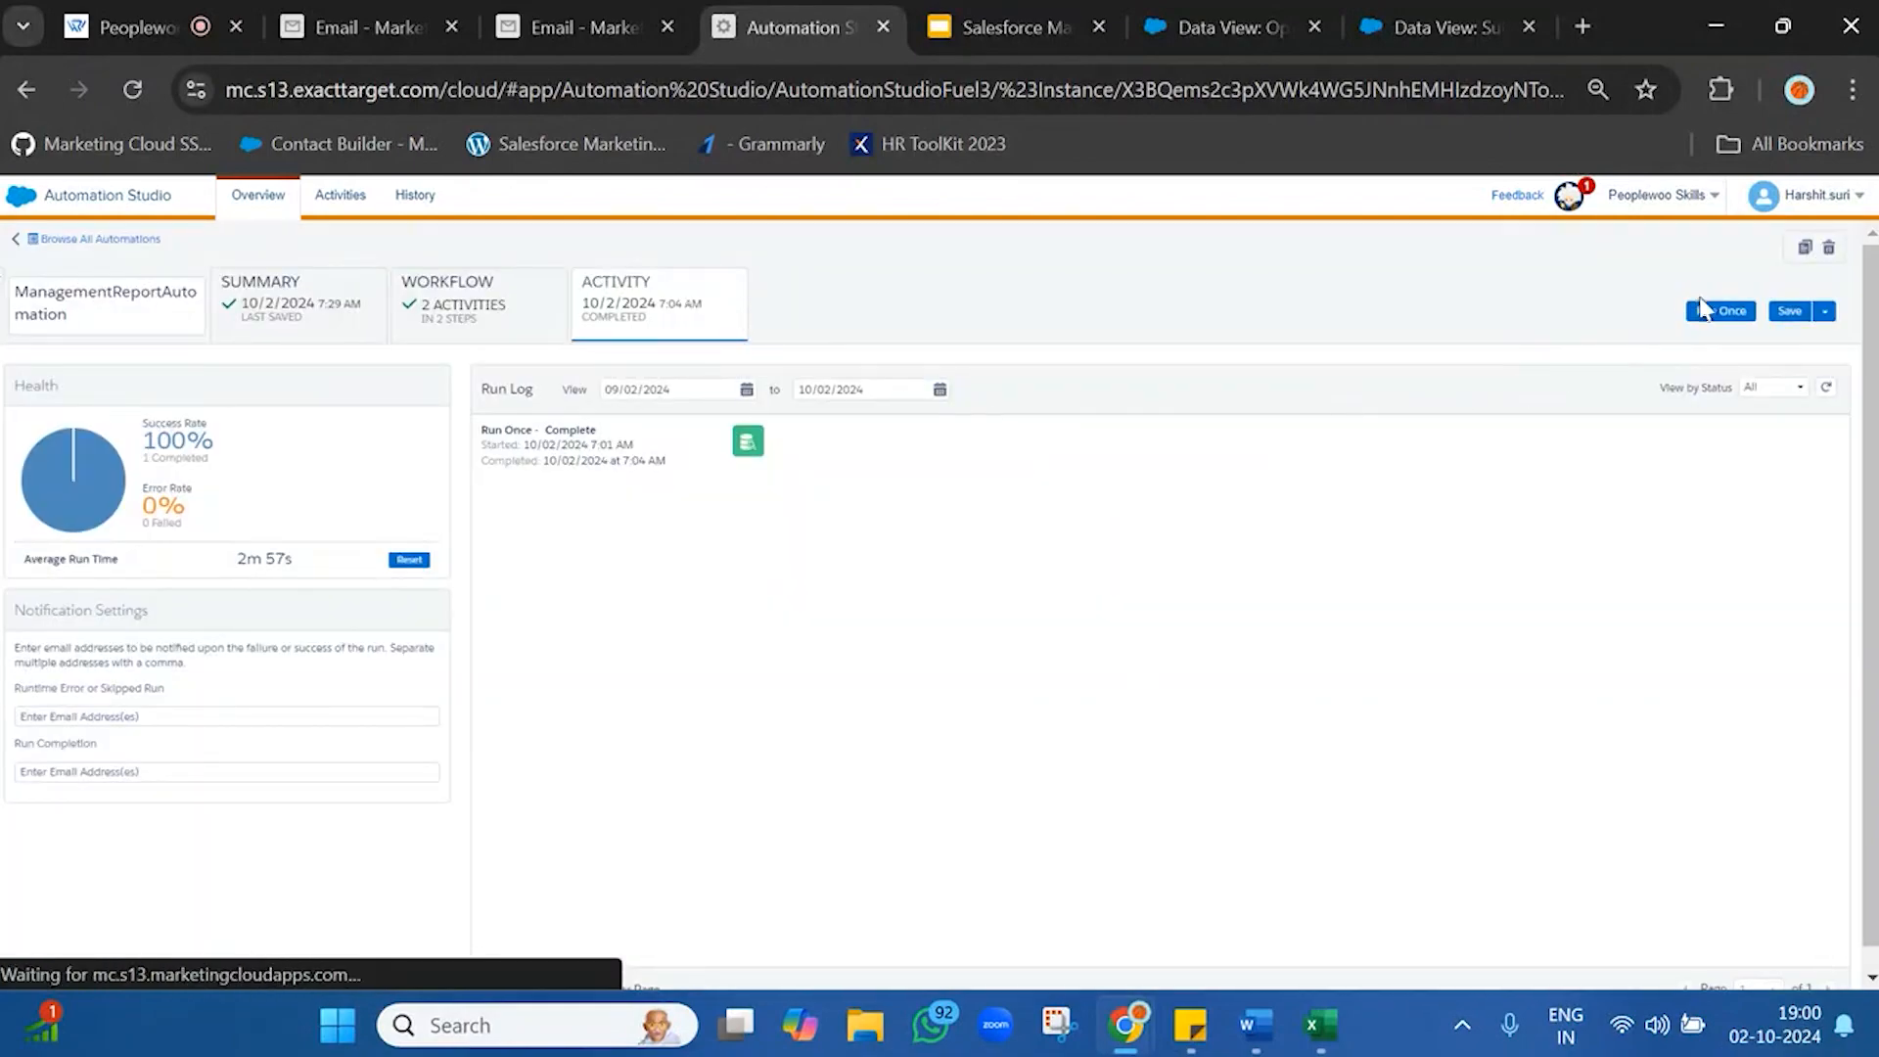
- Try to run the Step 2 DataViewsReport query once again, then dismiss the message and cancel the run configuration
left_click(1703, 309)
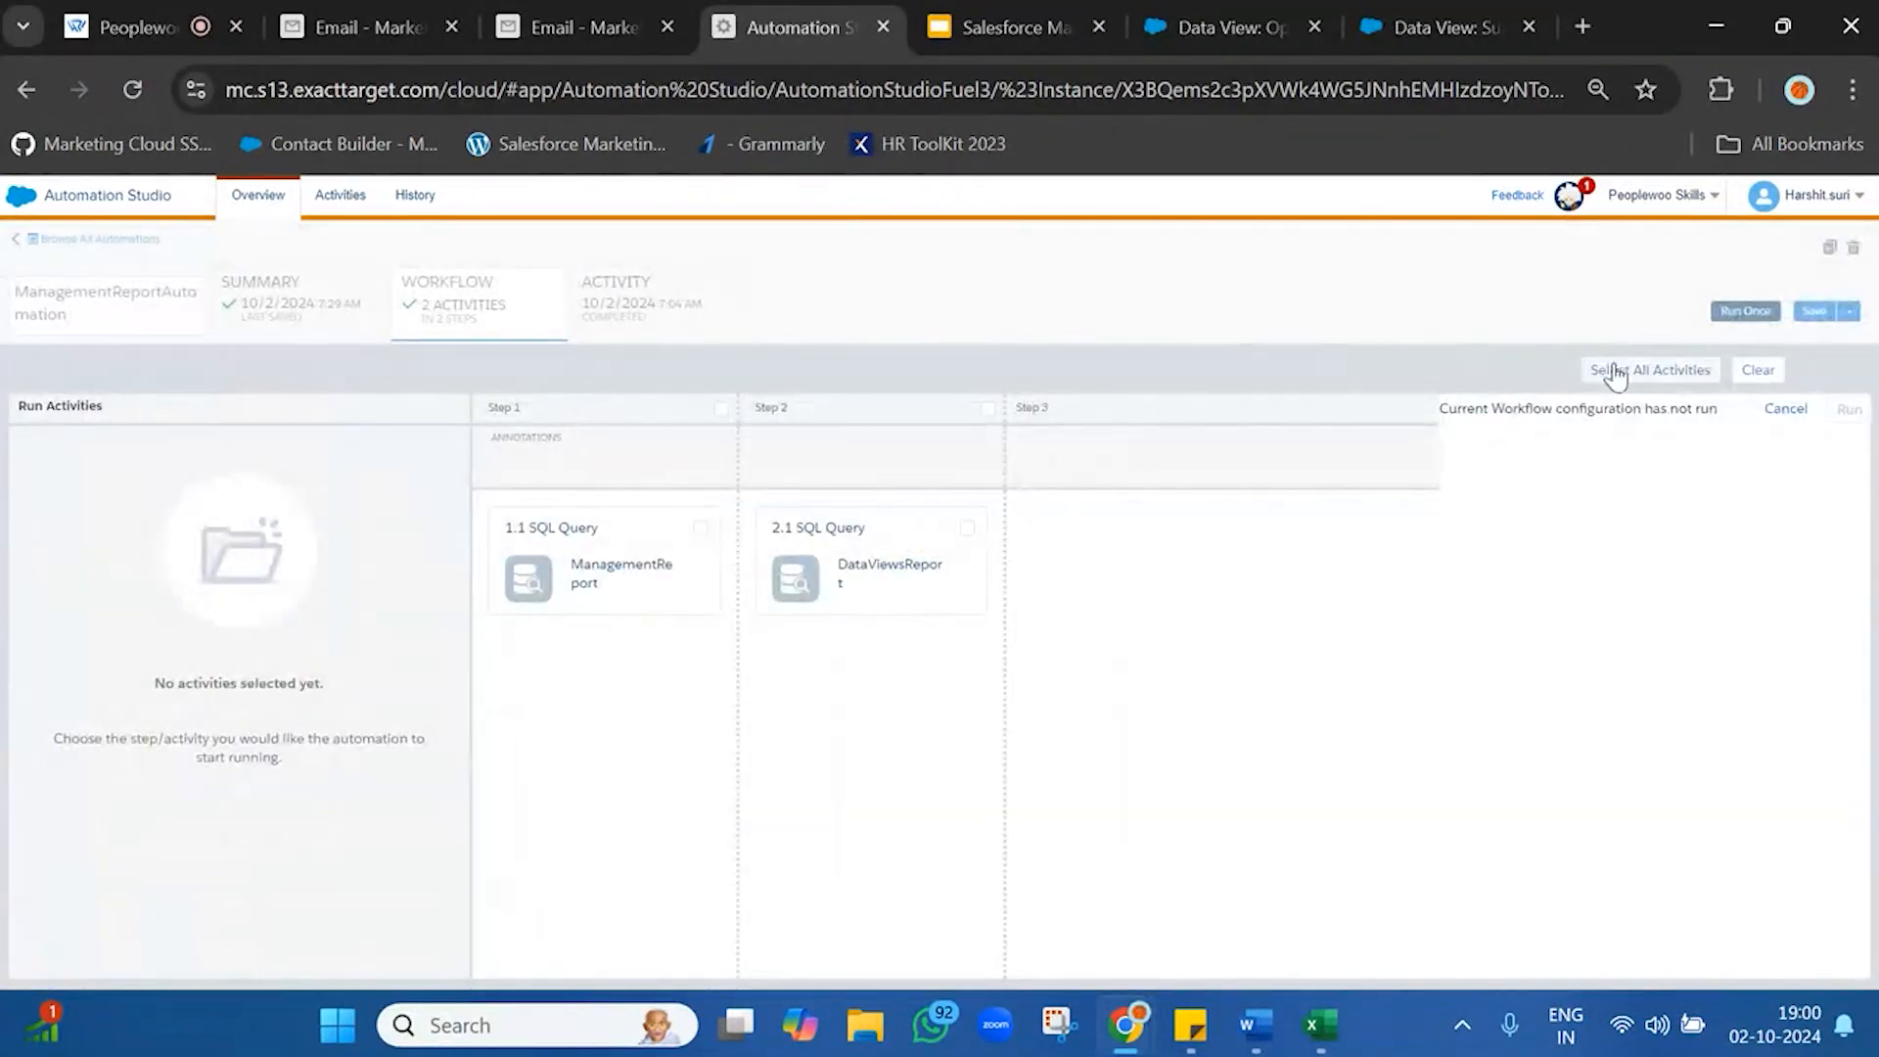
left_click(1615, 371)
left_click(721, 411)
left_click(1849, 409)
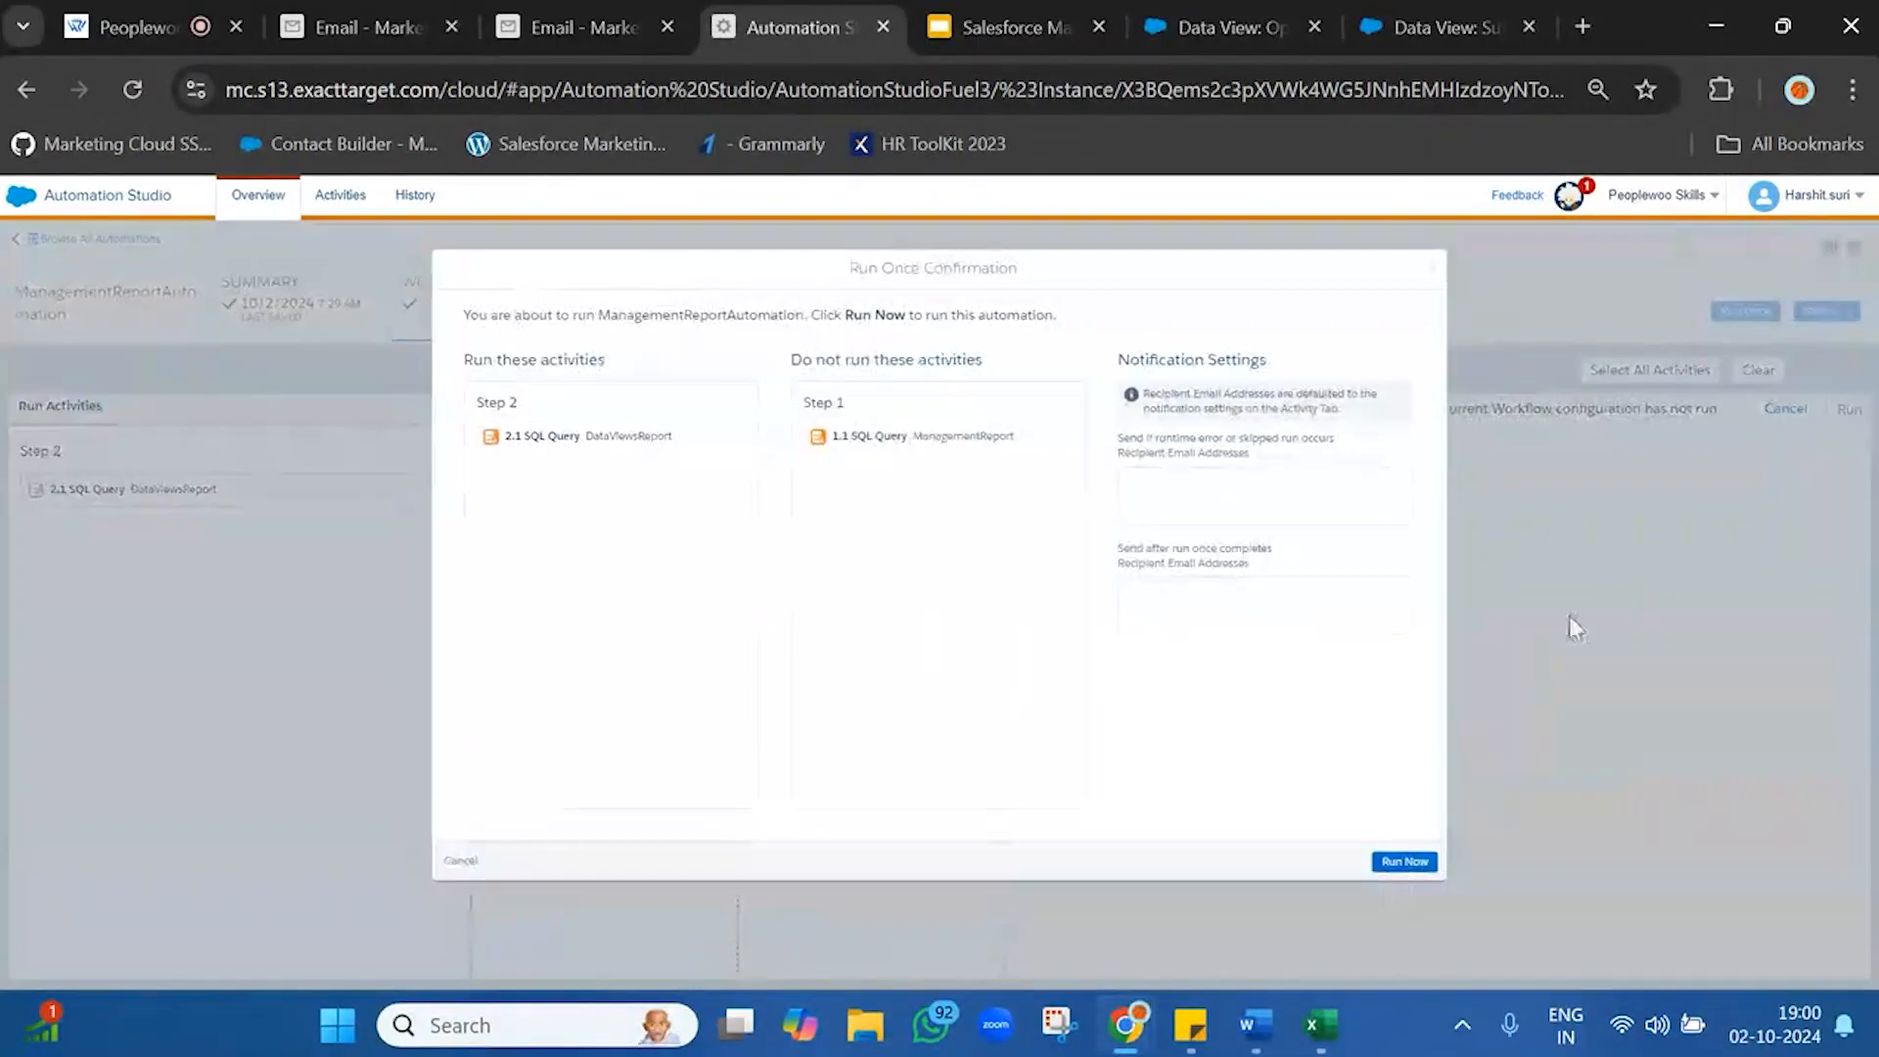
left_click(1405, 862)
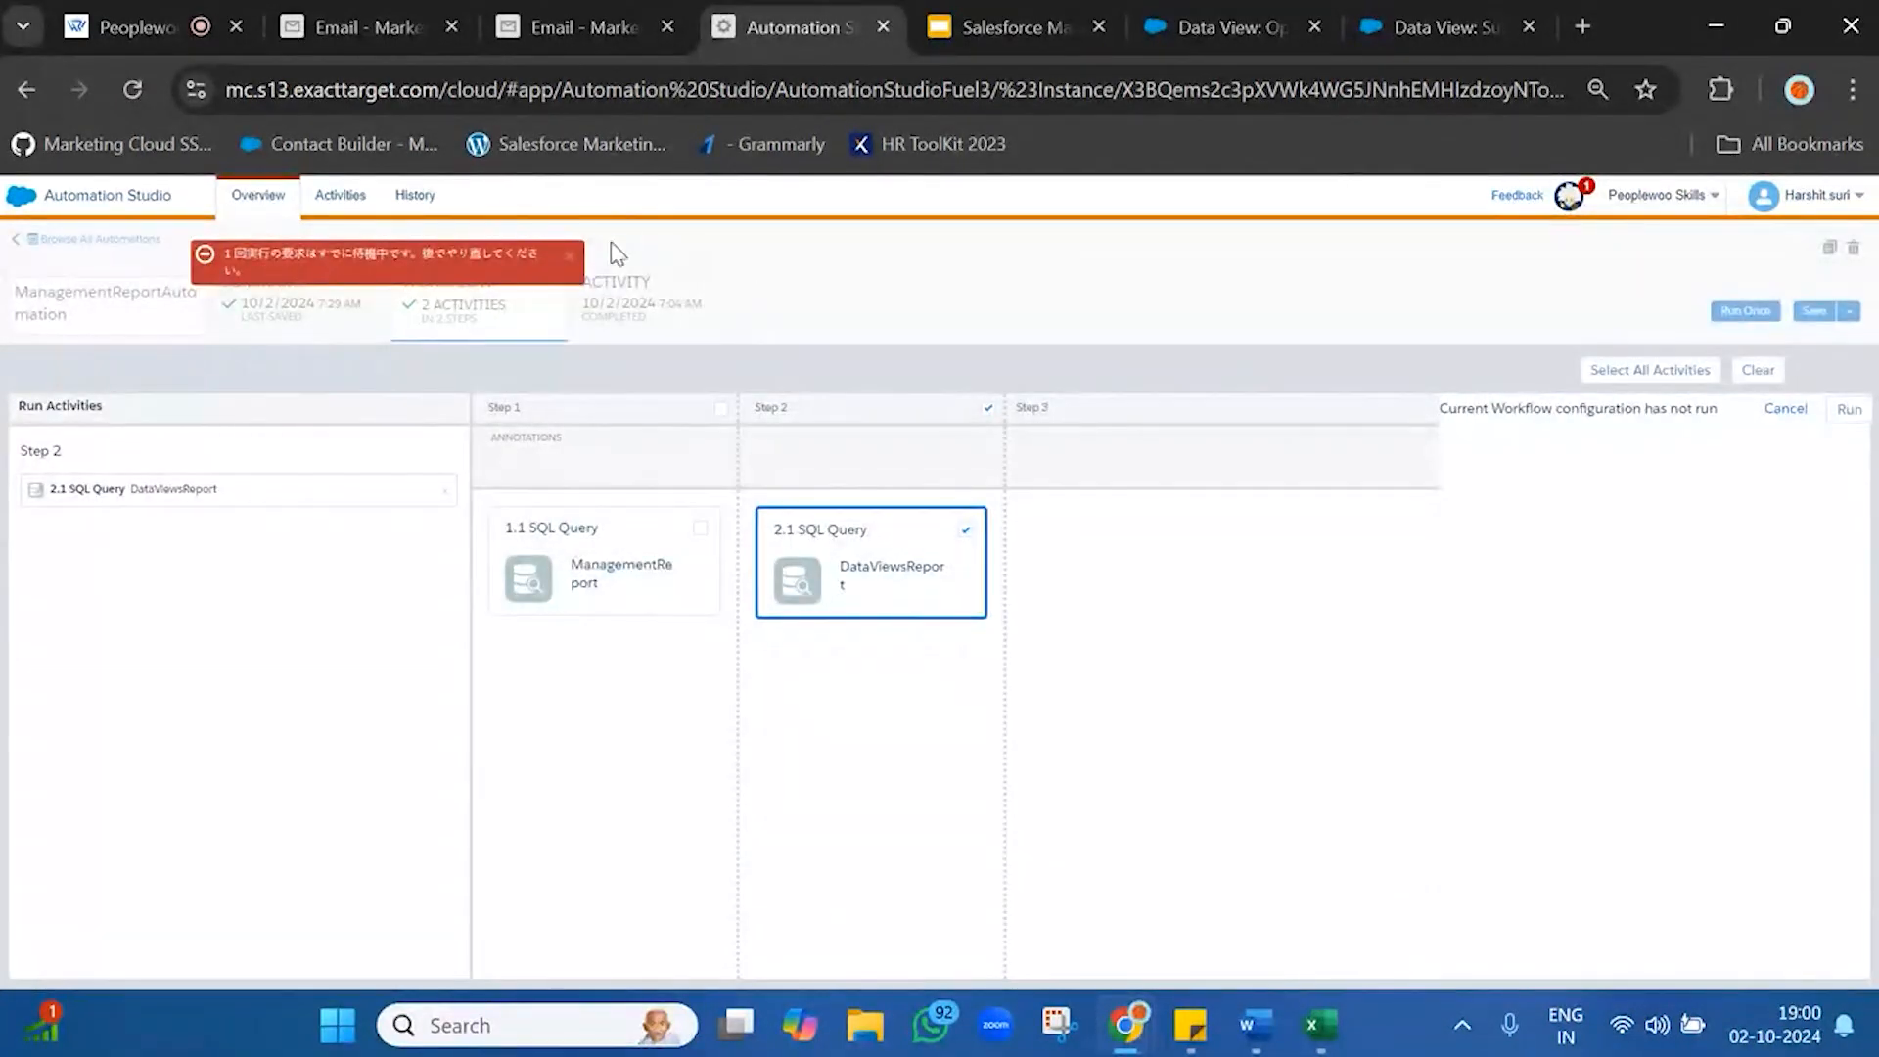
left_click(570, 256)
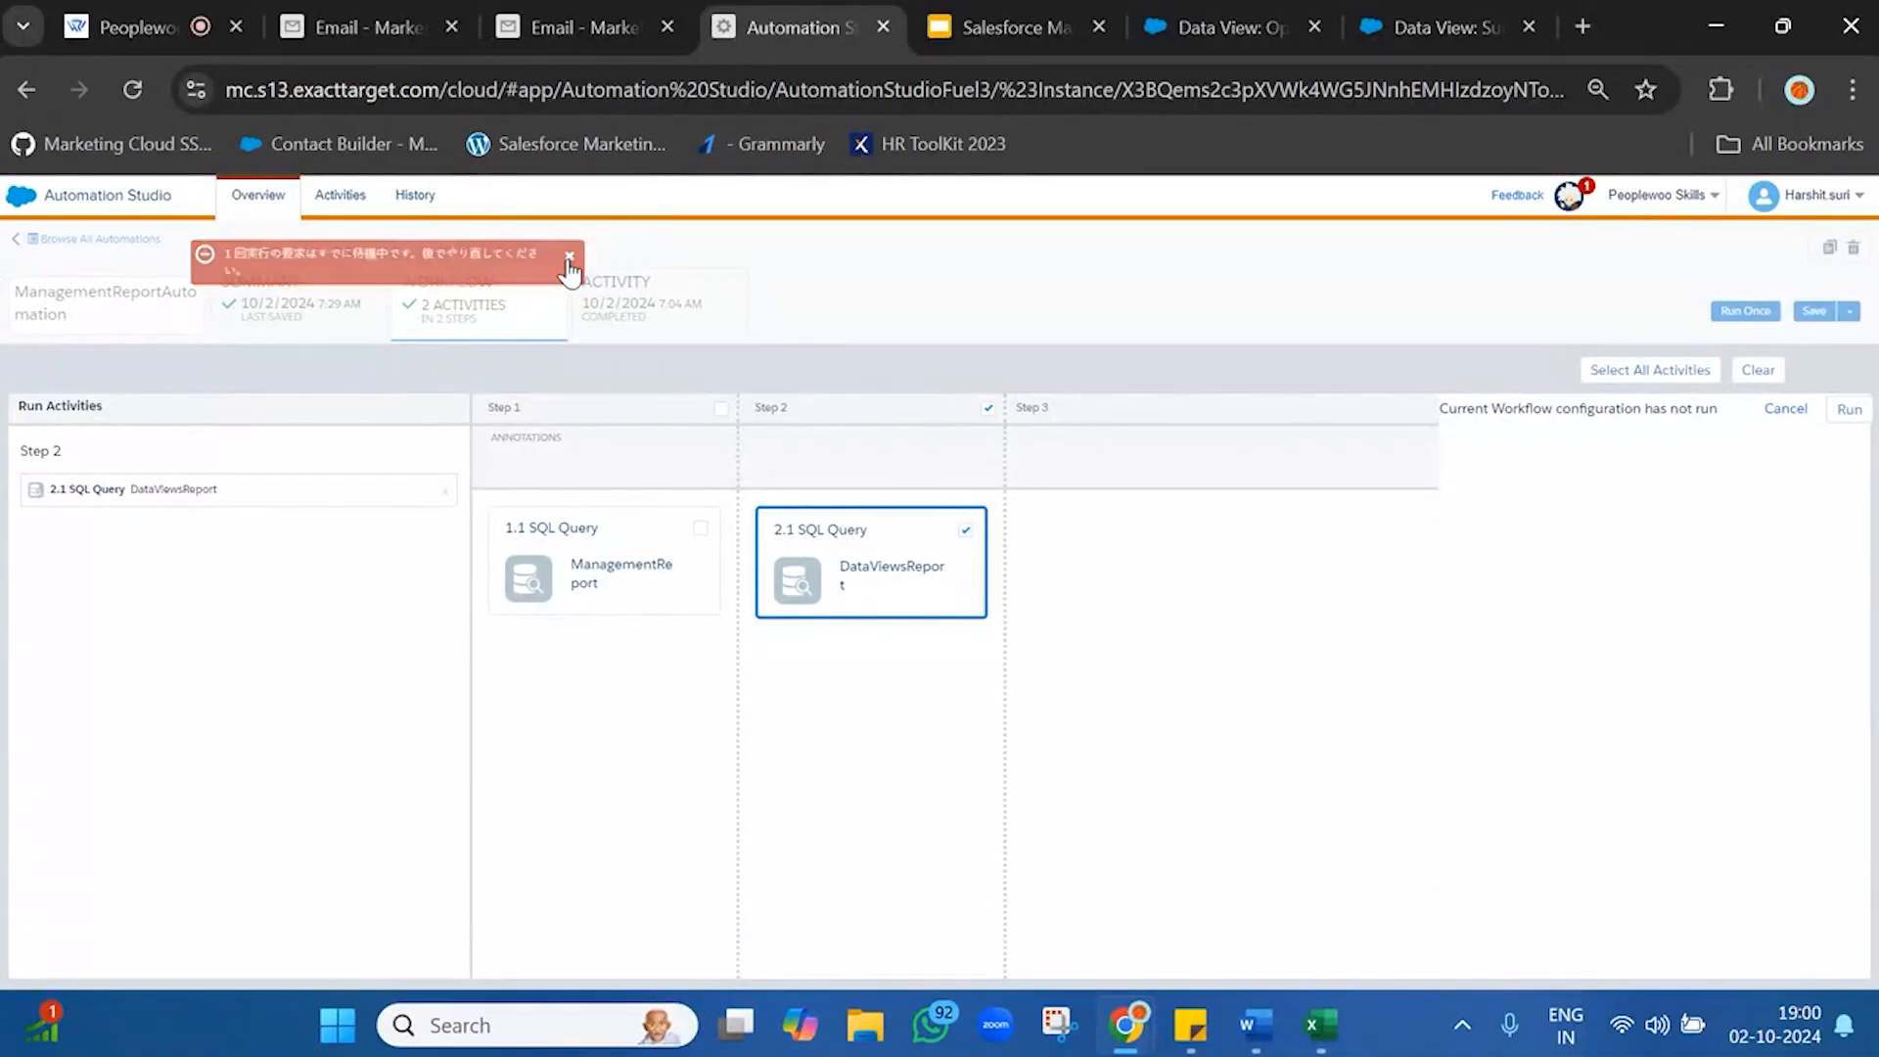
left_click(1787, 411)
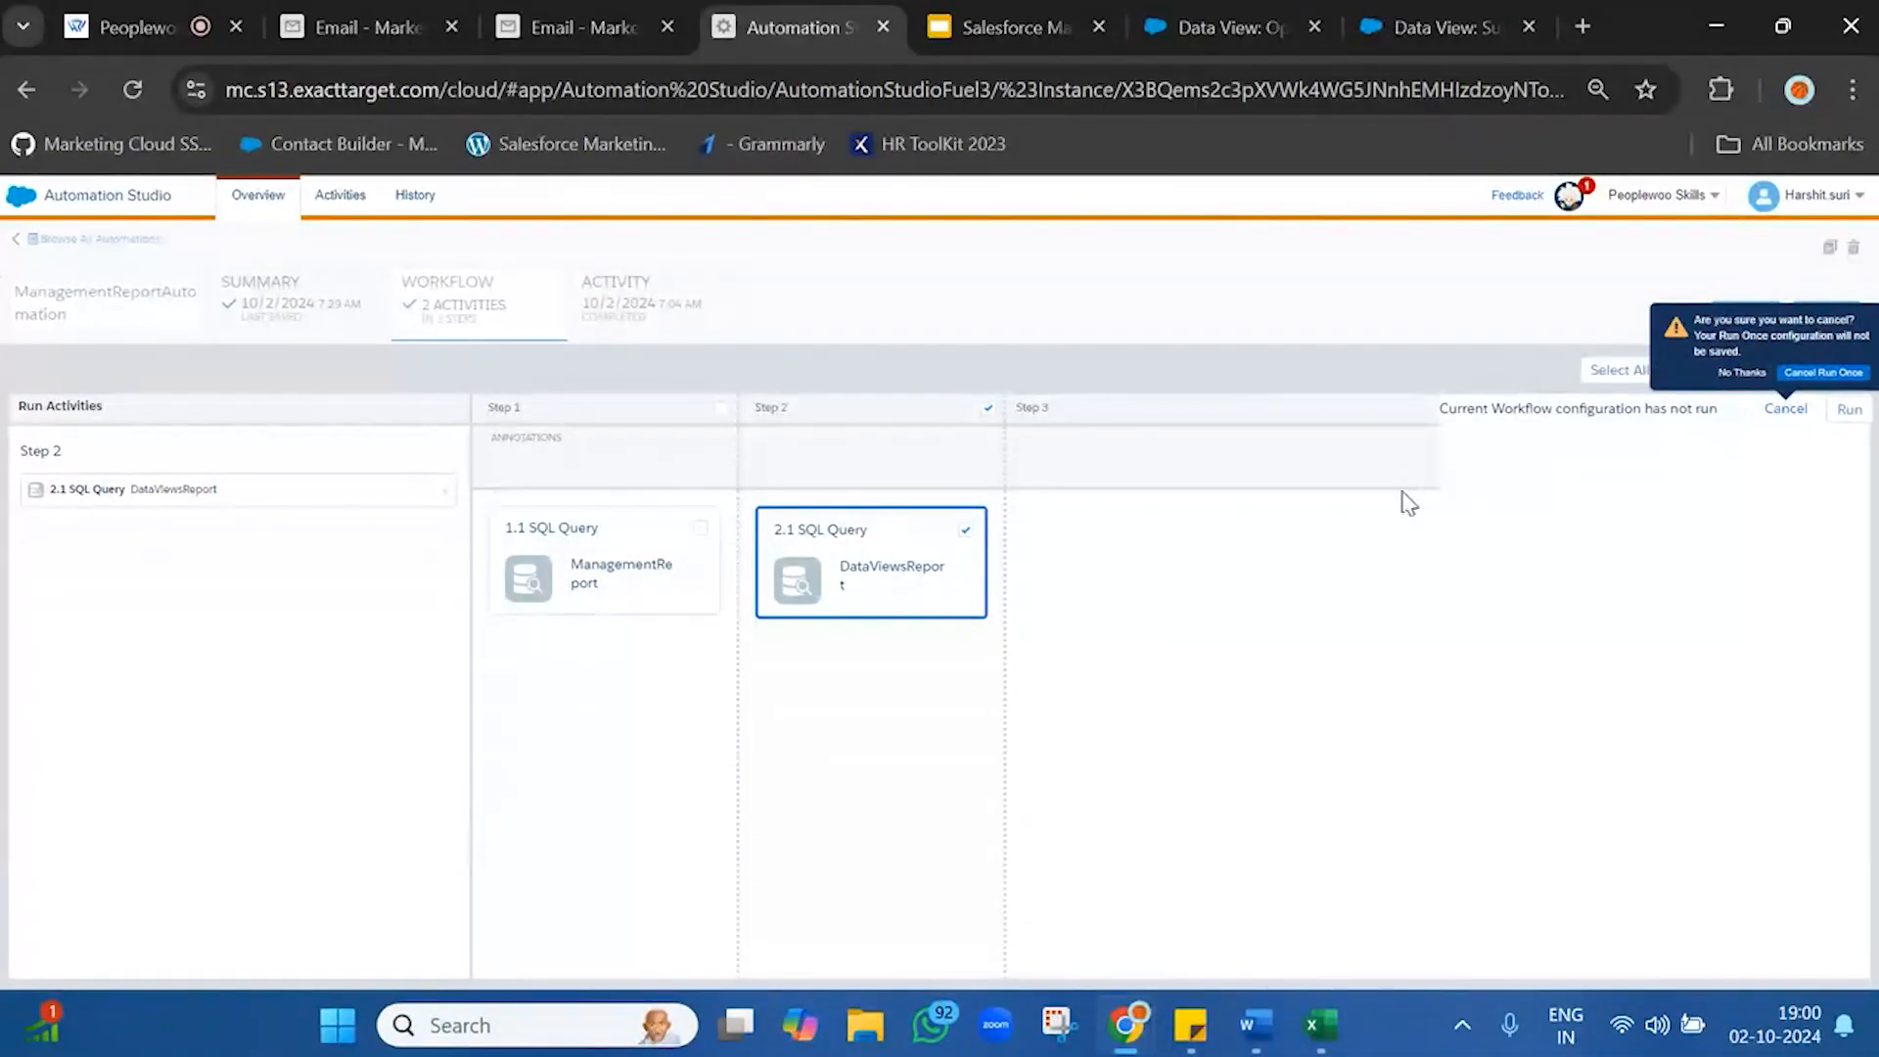
left_click(1824, 373)
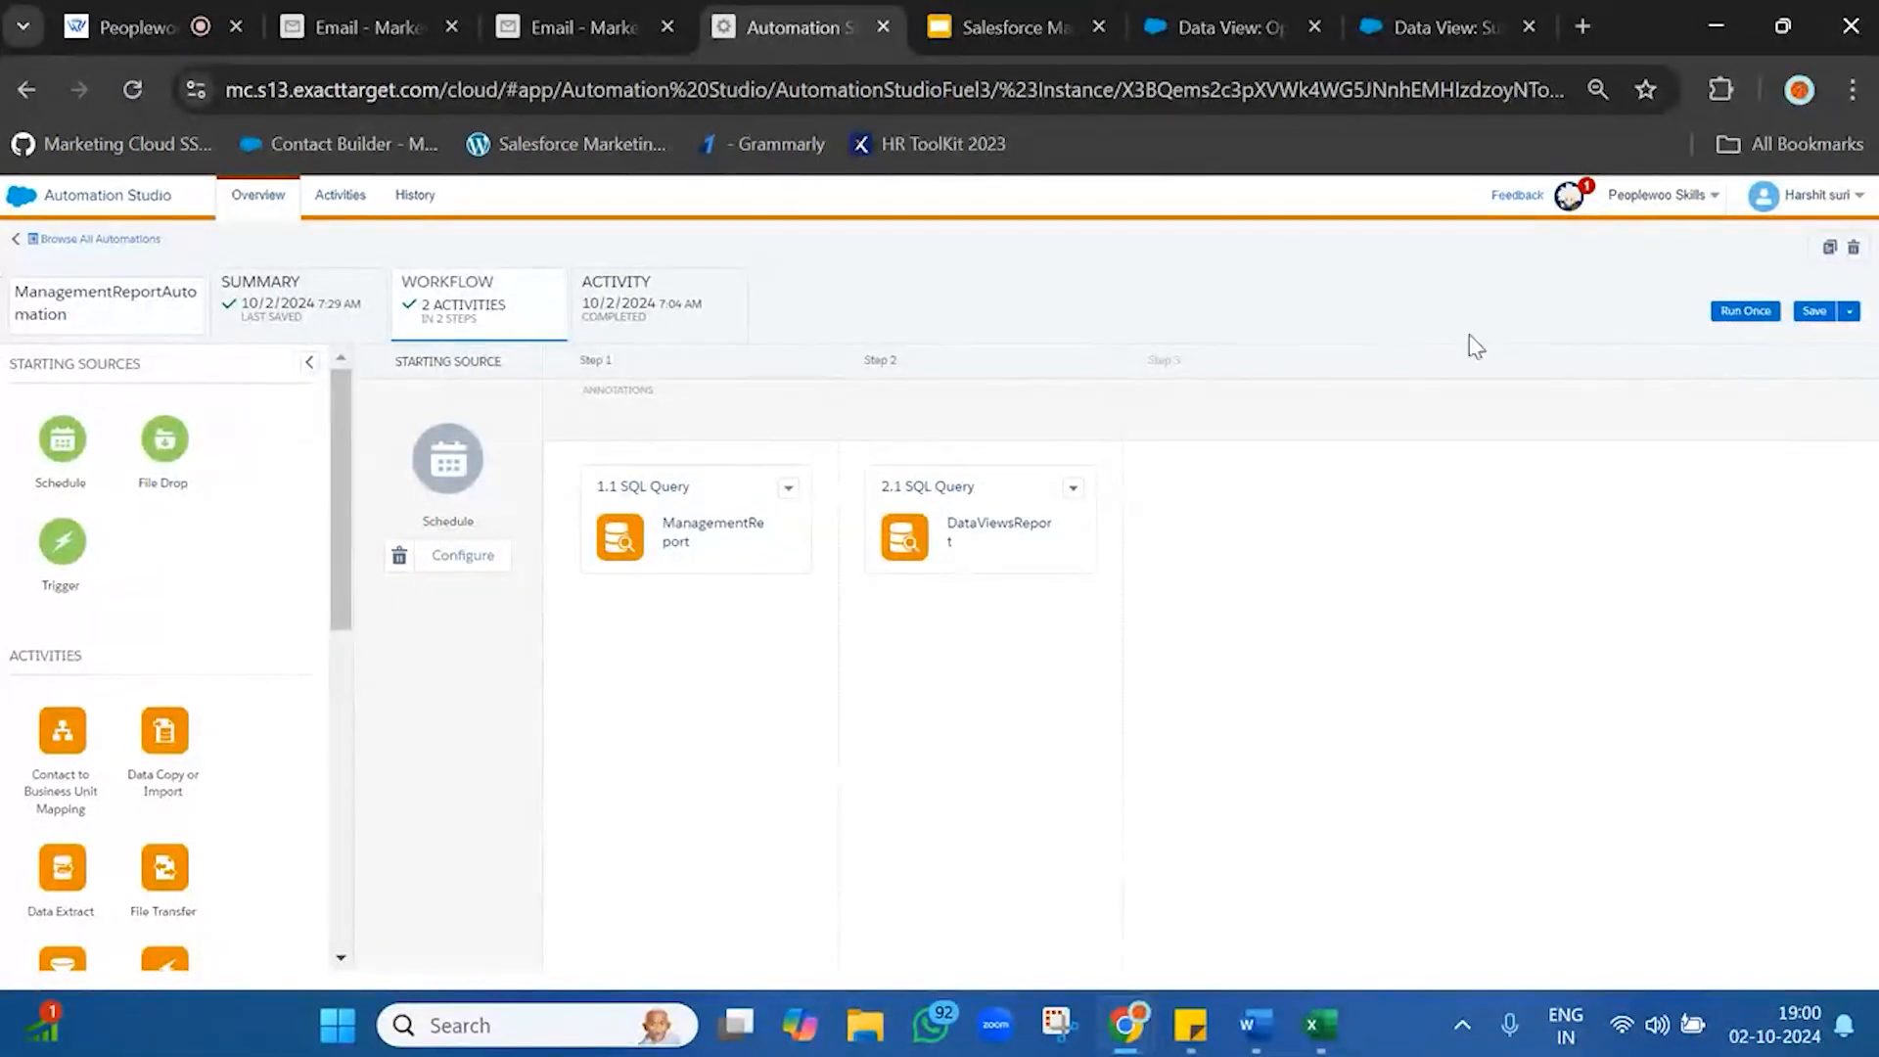
- Monitor the progress of the DataViewsReport run in the automation's activity log, reloading the page and refreshing the log repeatedly
left_click(641, 318)
left_click(1850, 387)
left_click(1851, 388)
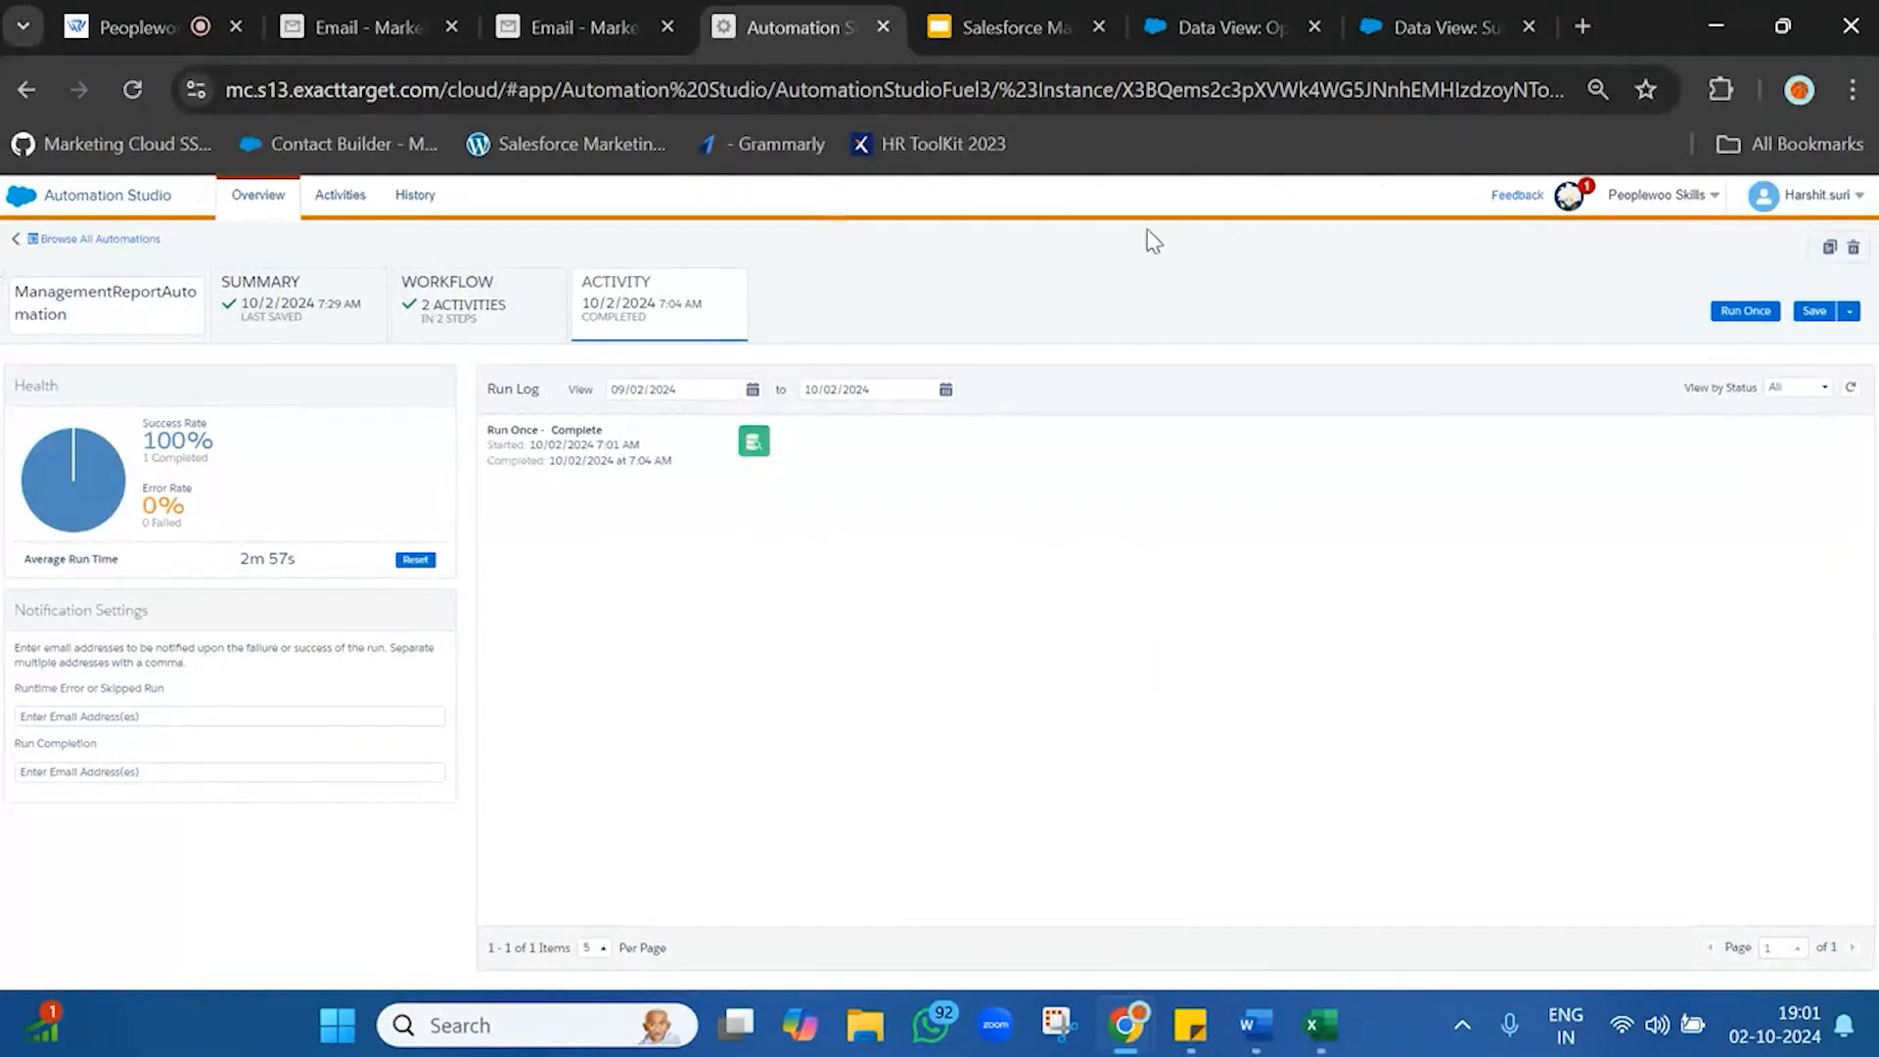
left_click(133, 90)
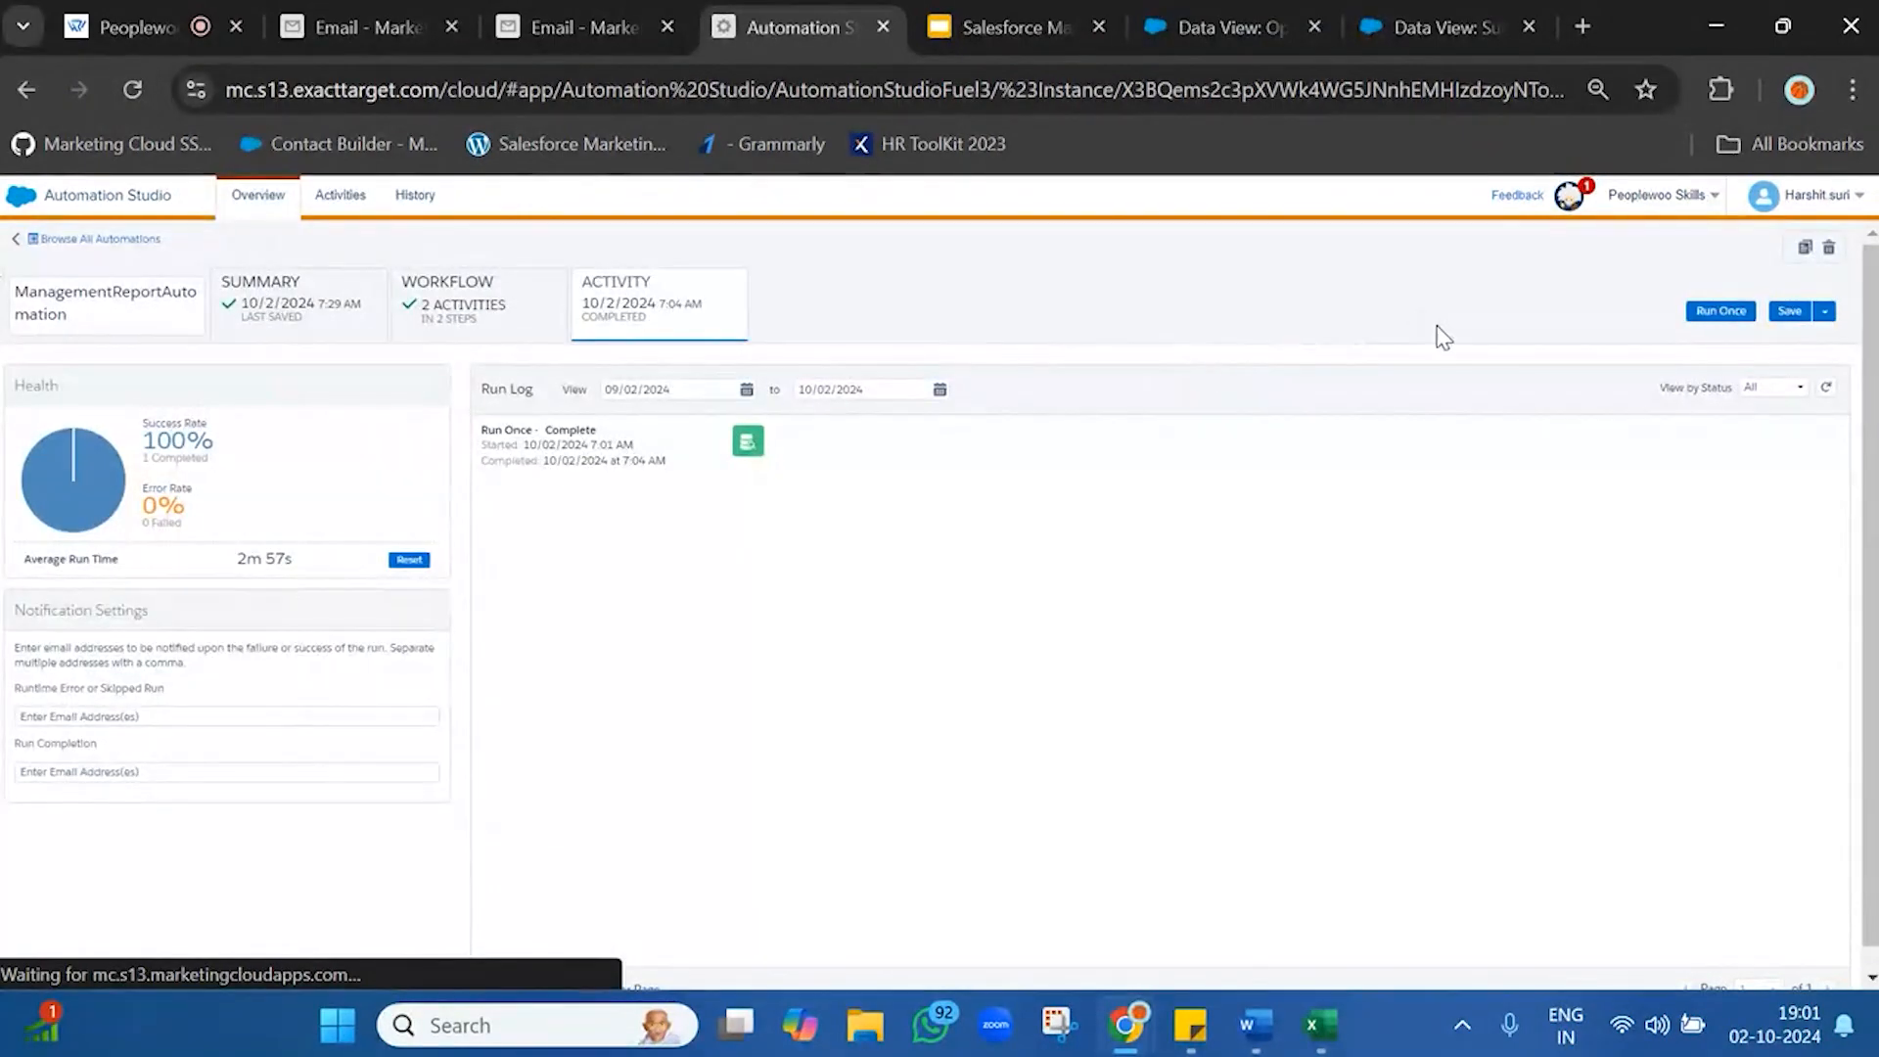
left_click(1827, 388)
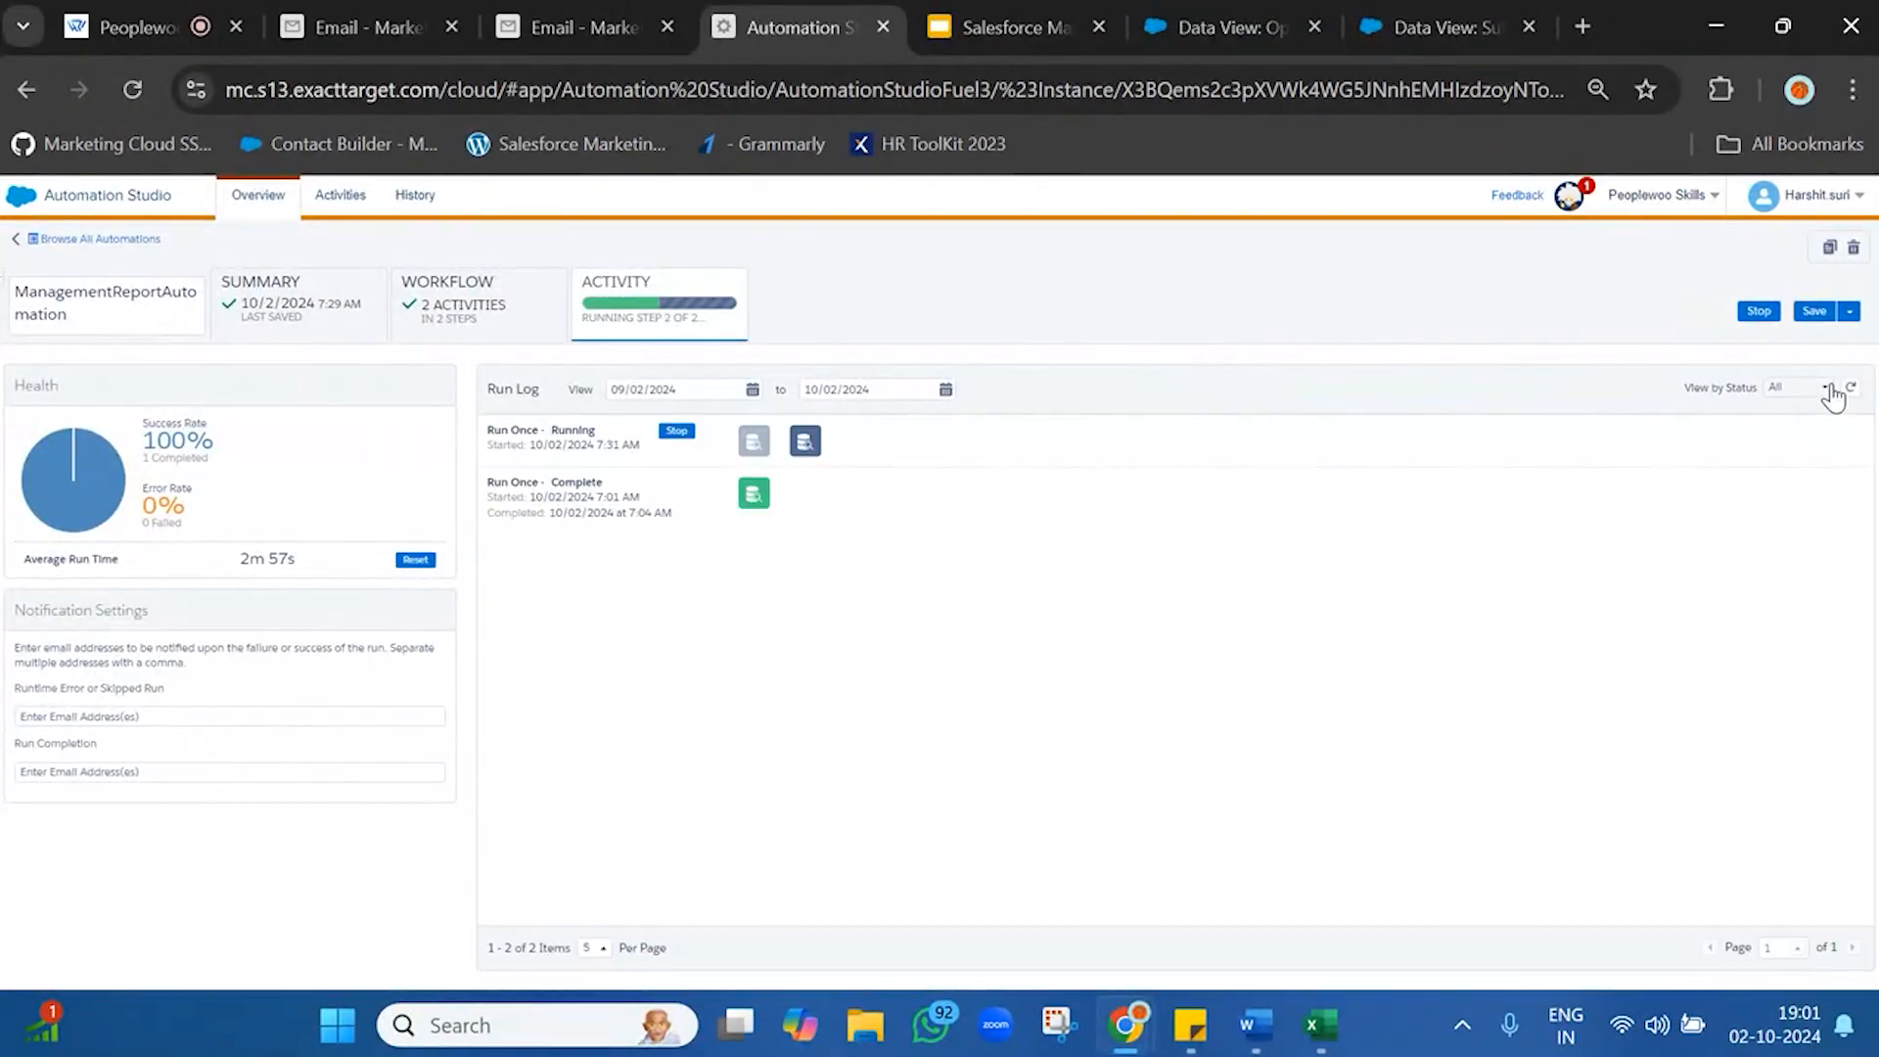
left_click(1828, 388)
left_click(1828, 389)
left_click(1851, 388)
left_click(1851, 390)
left_click(1851, 390)
left_click(647, 321)
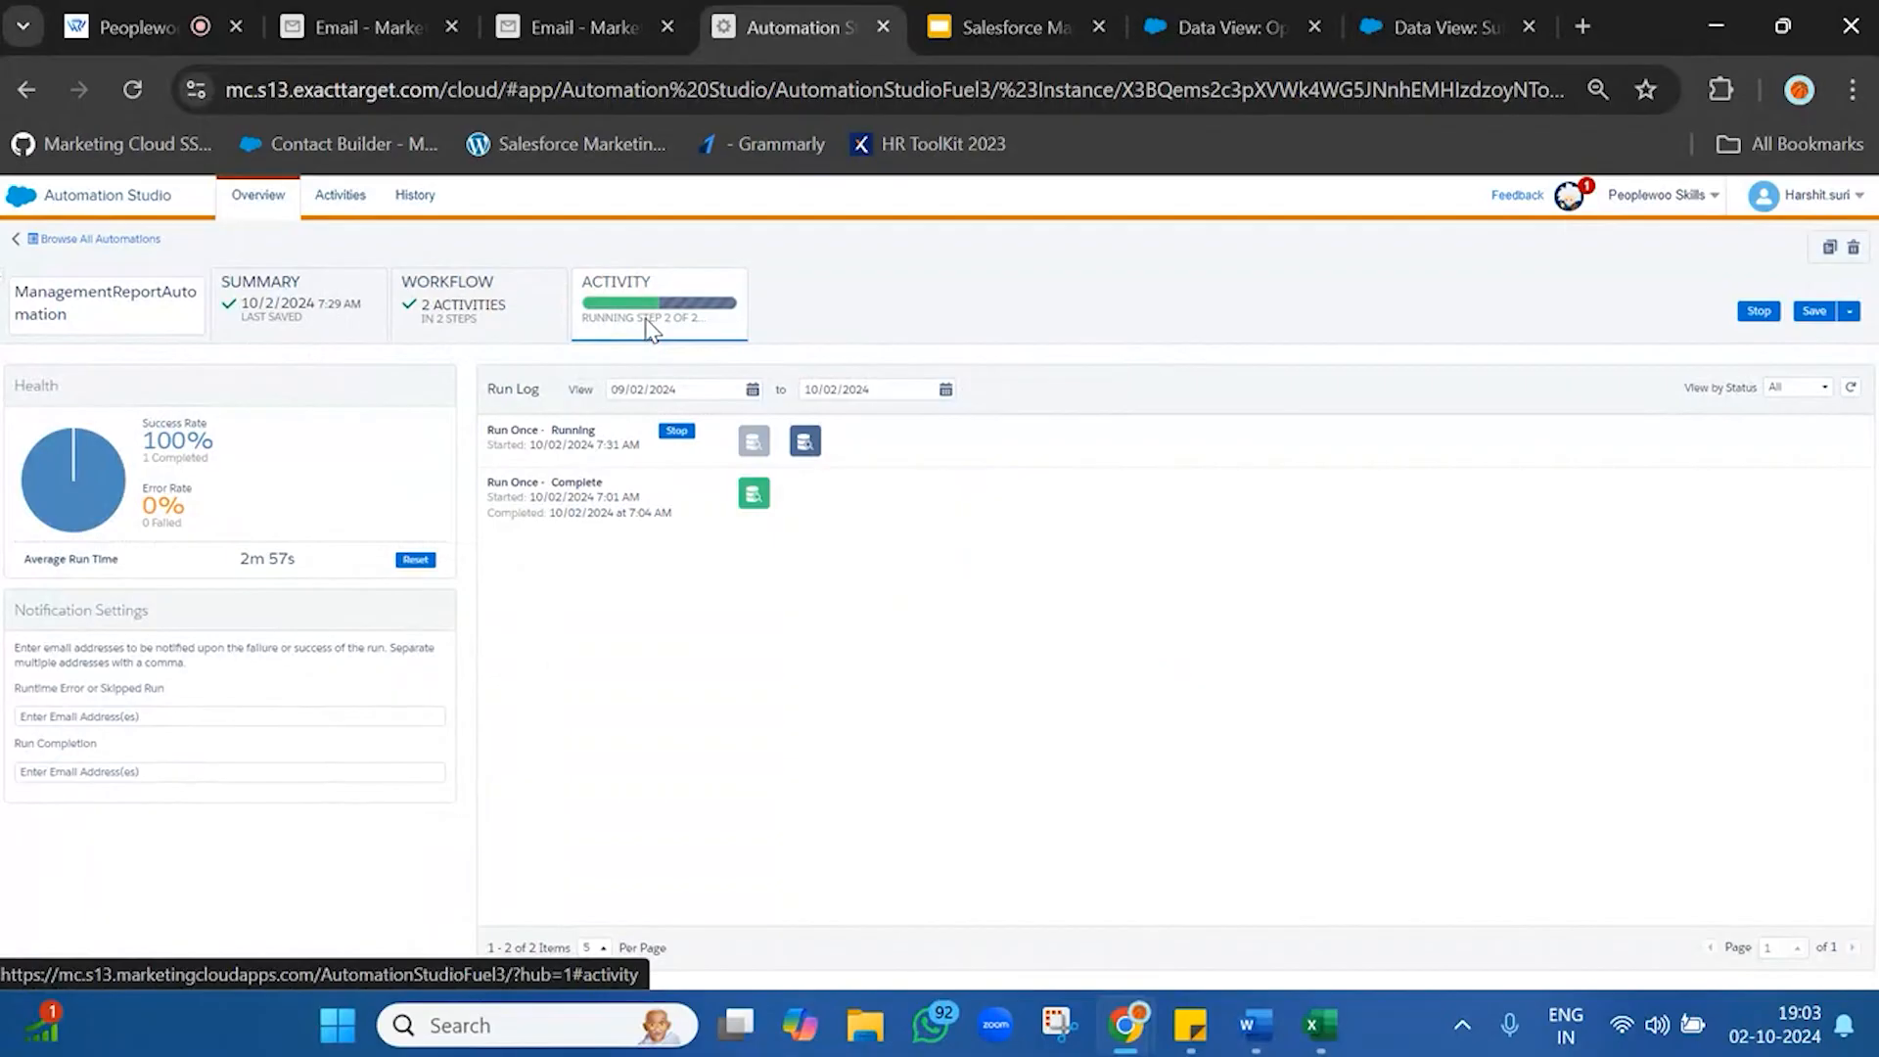
left_click(1851, 390)
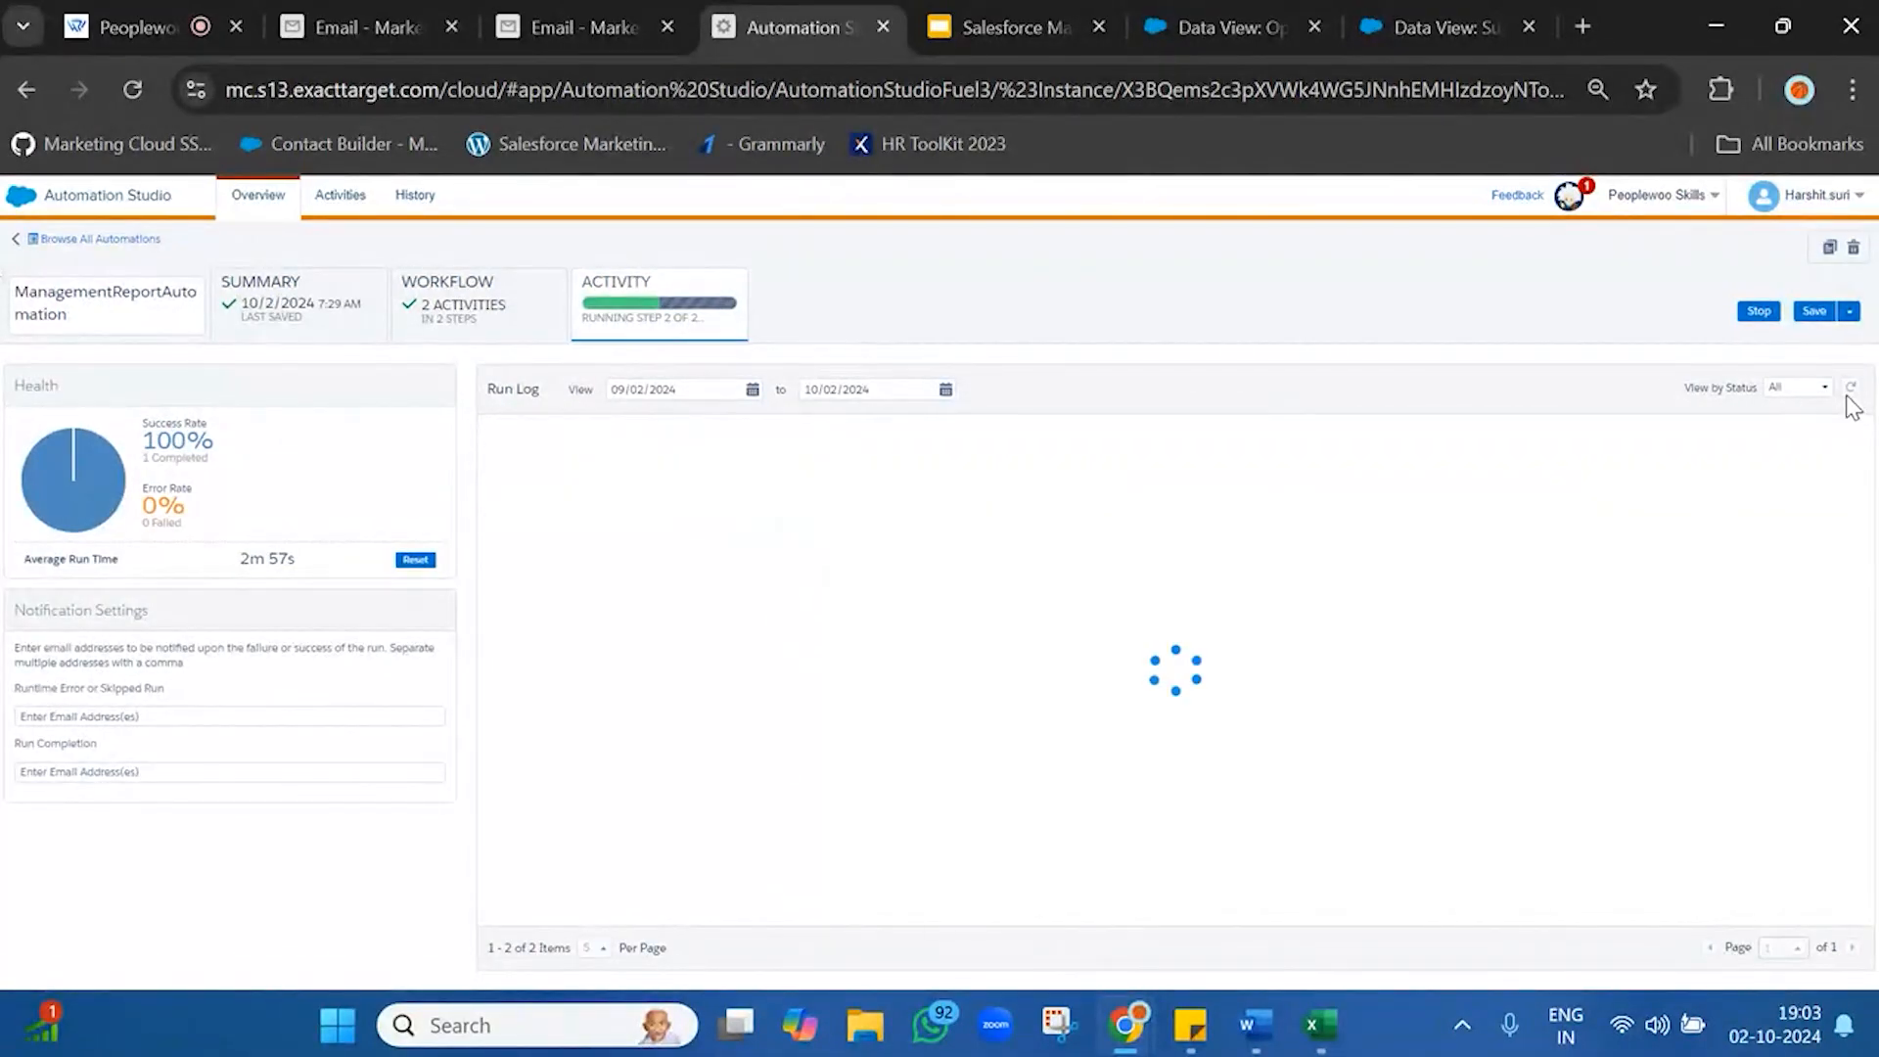
- Open the DataViewsReport data extension in the NewBatch folder and examine its records
left_click(545, 20)
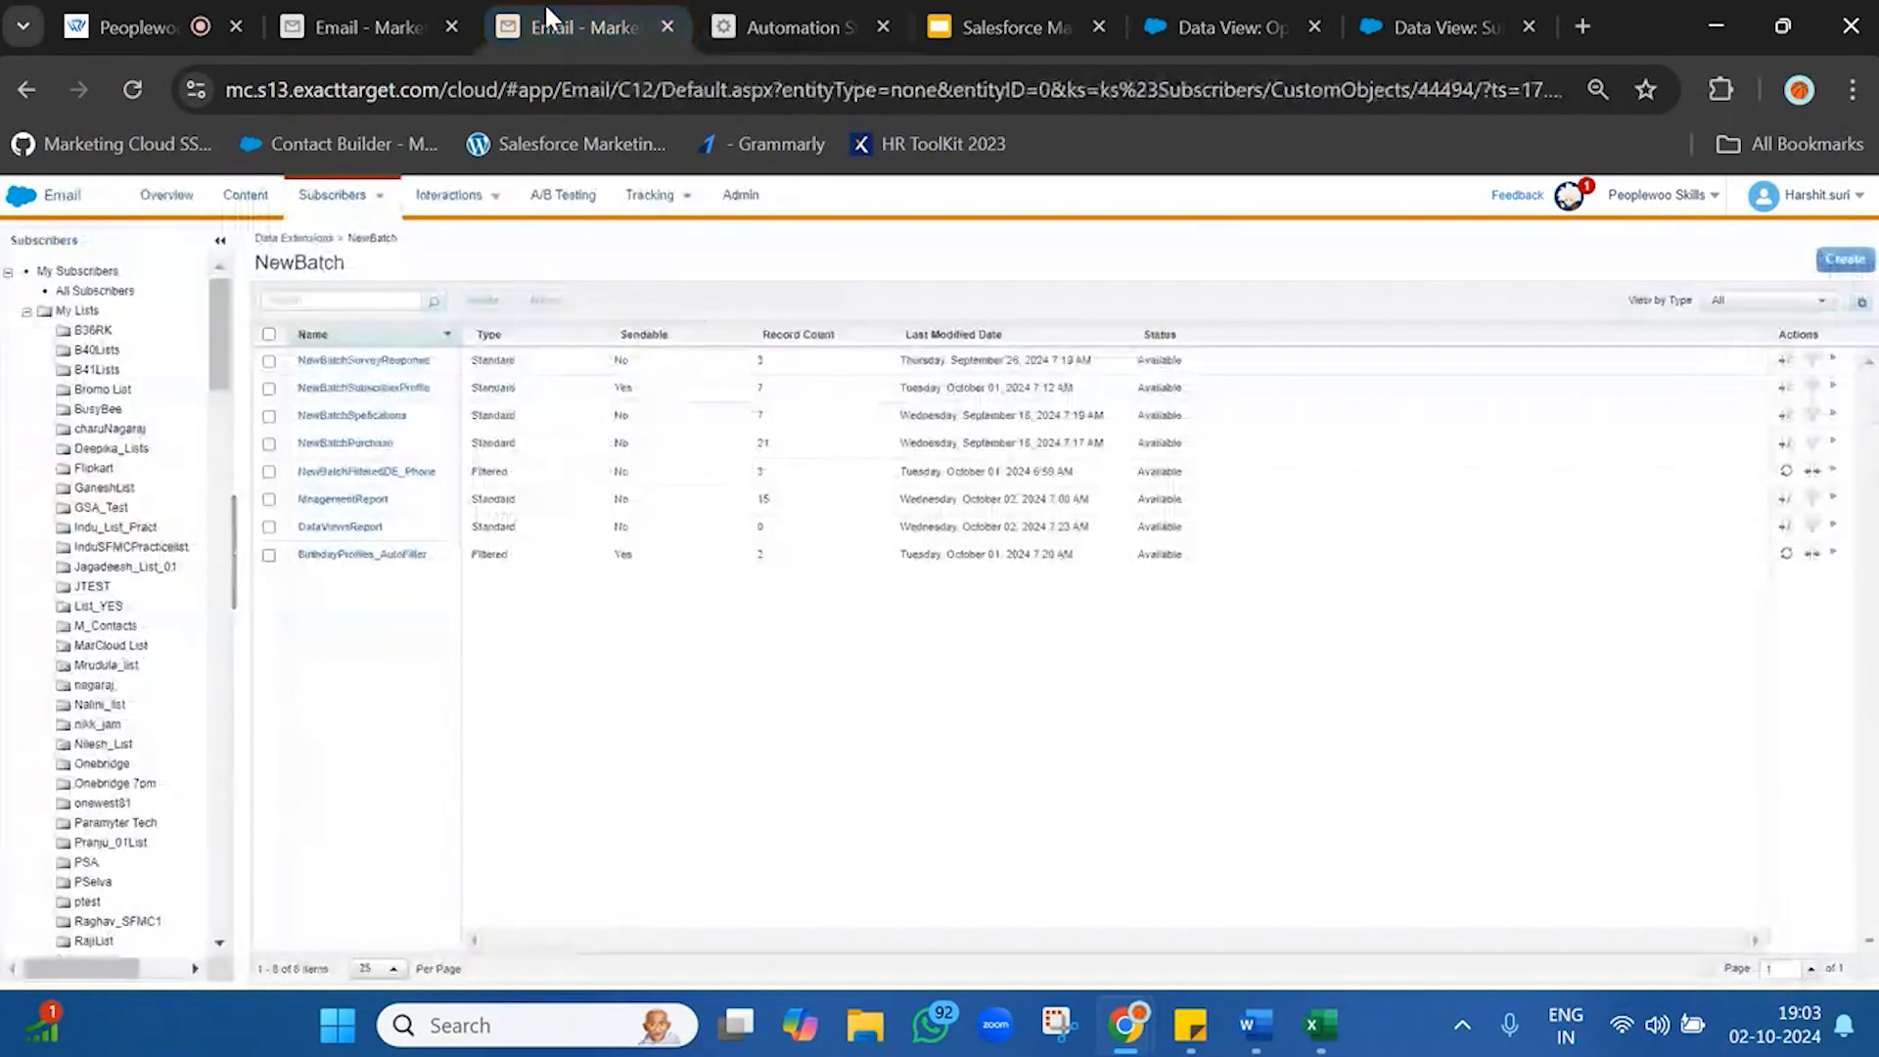
left_click(374, 528)
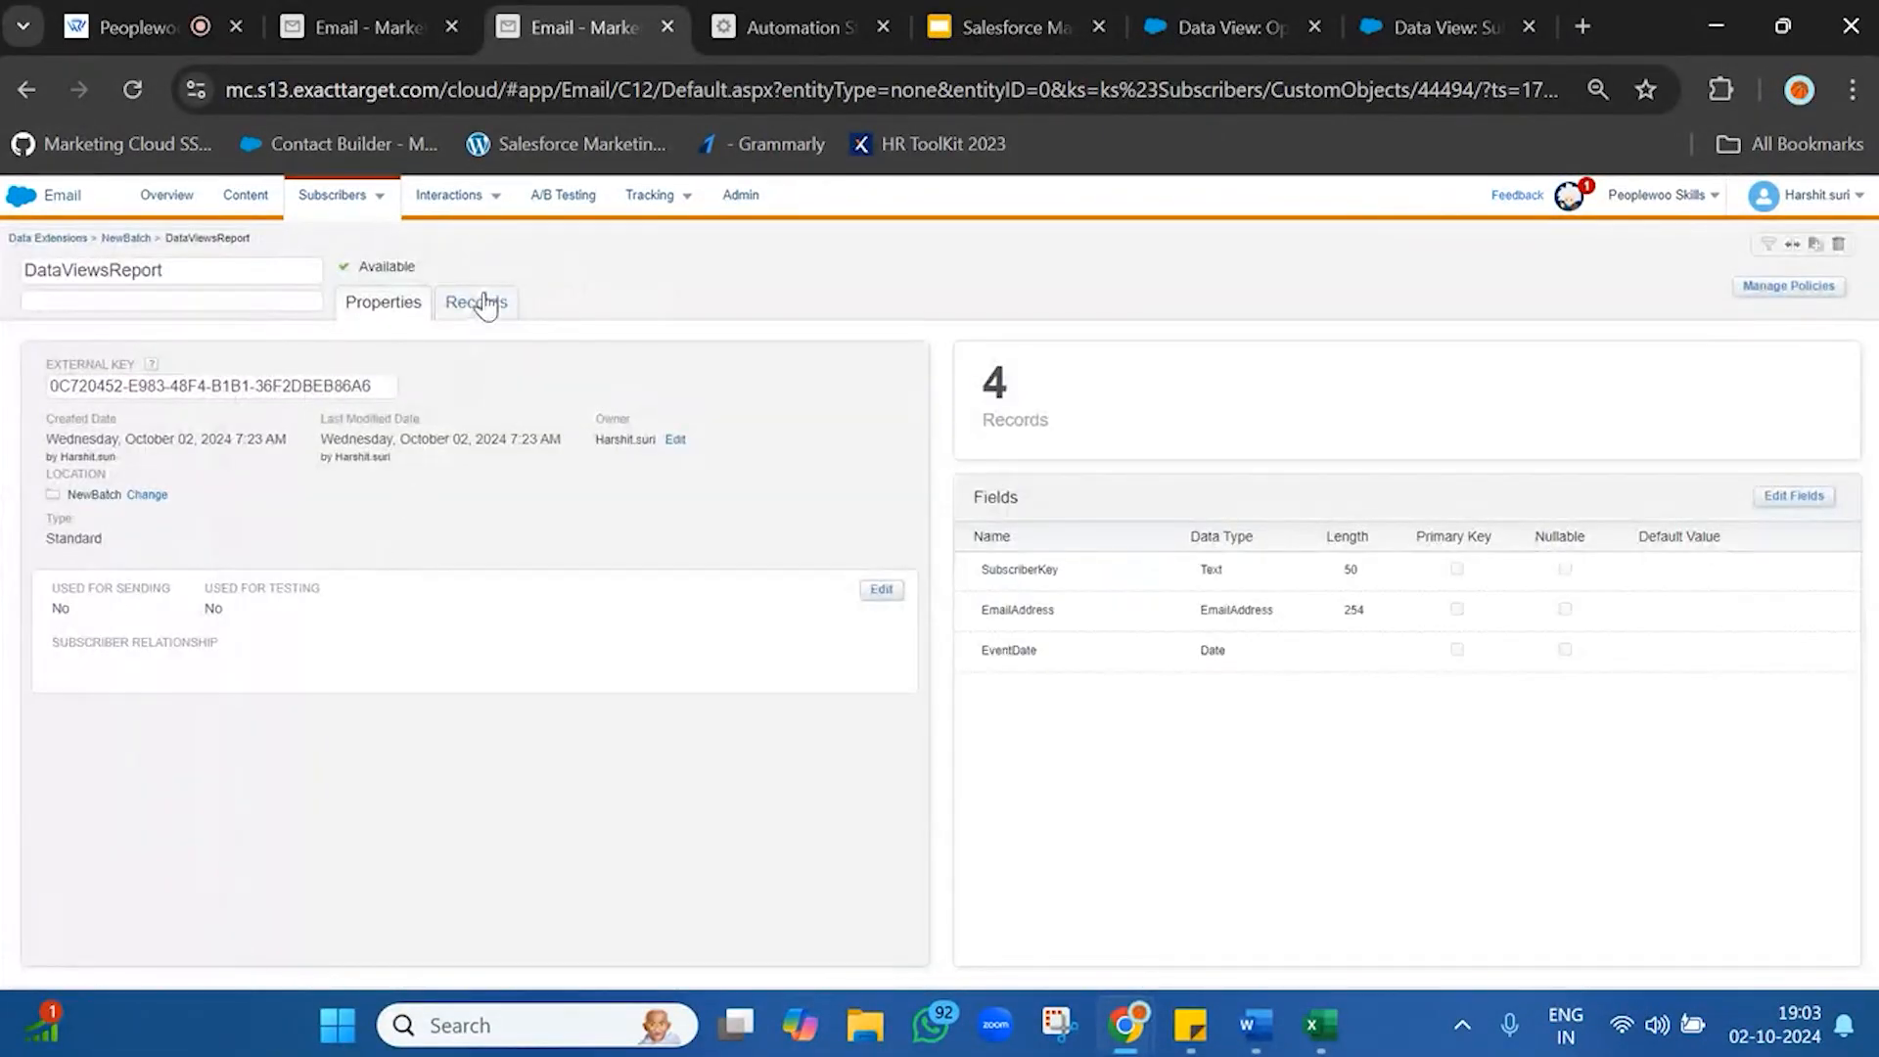
left_click(483, 303)
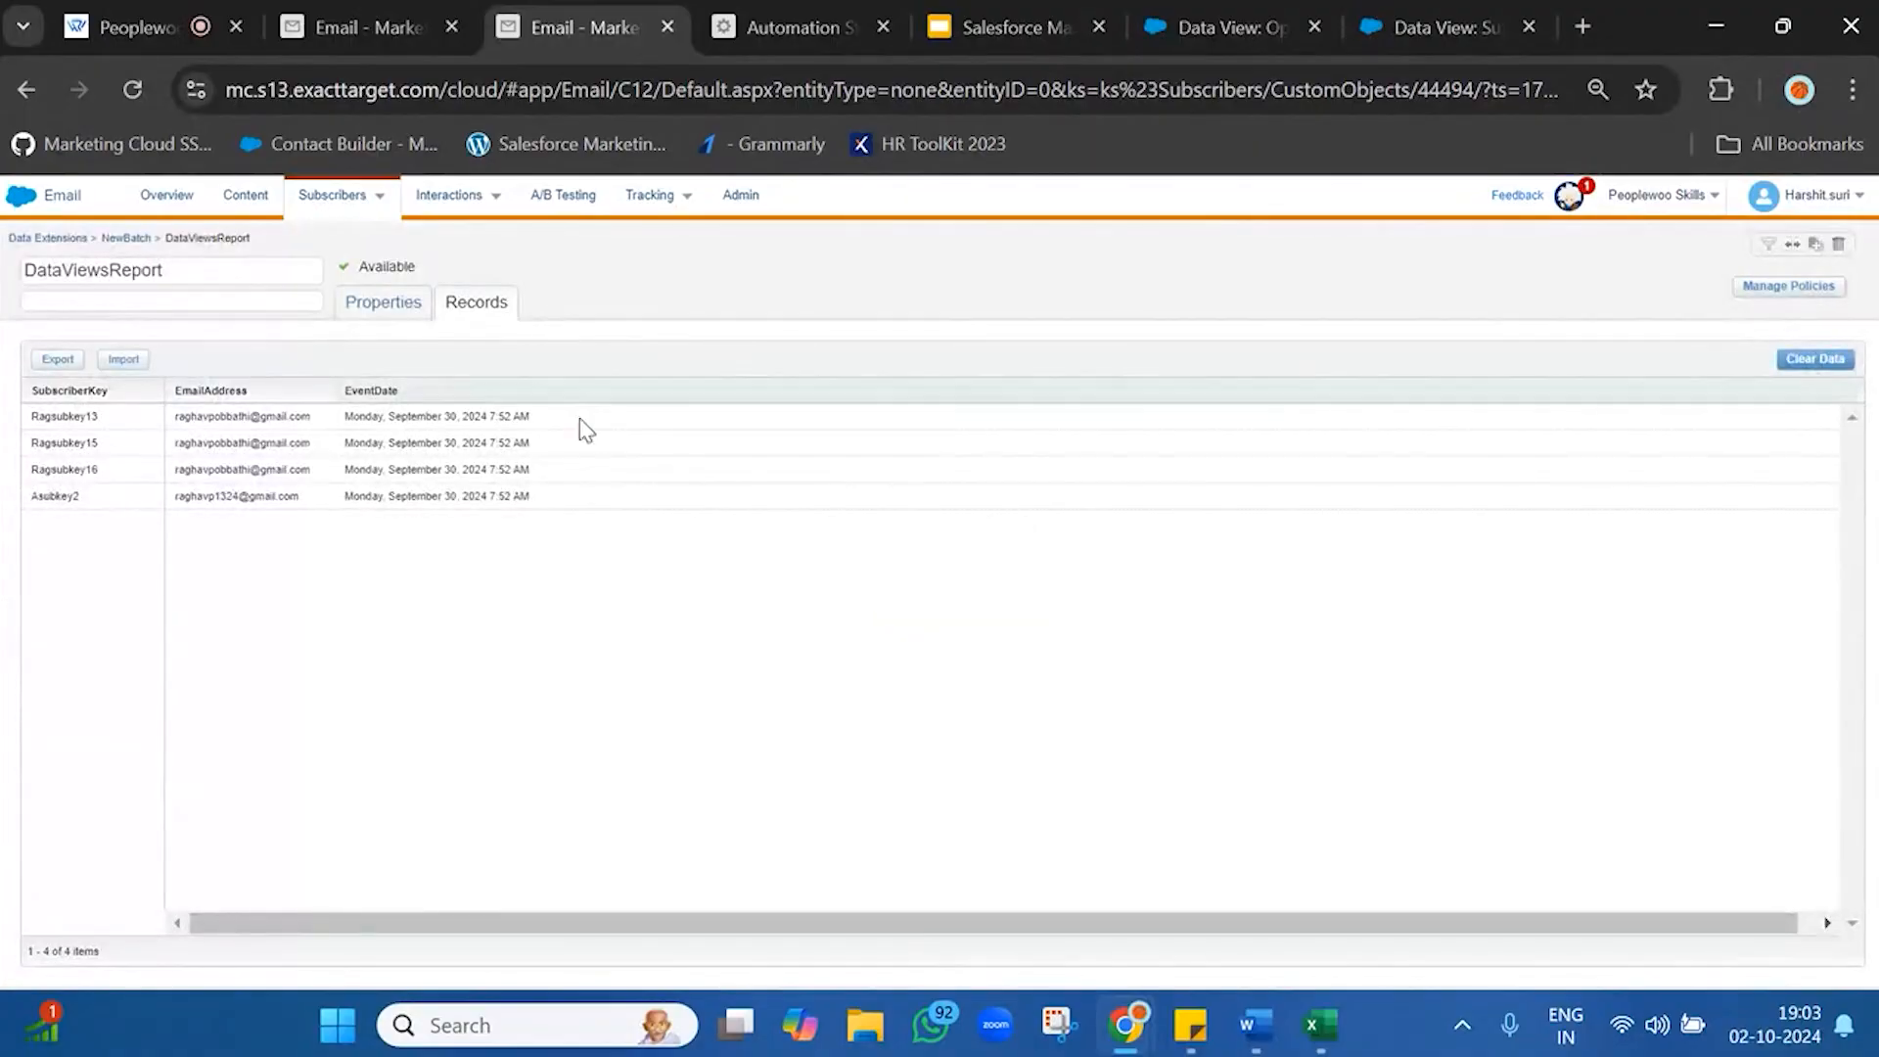
left_click_drag(92, 419, 606, 505)
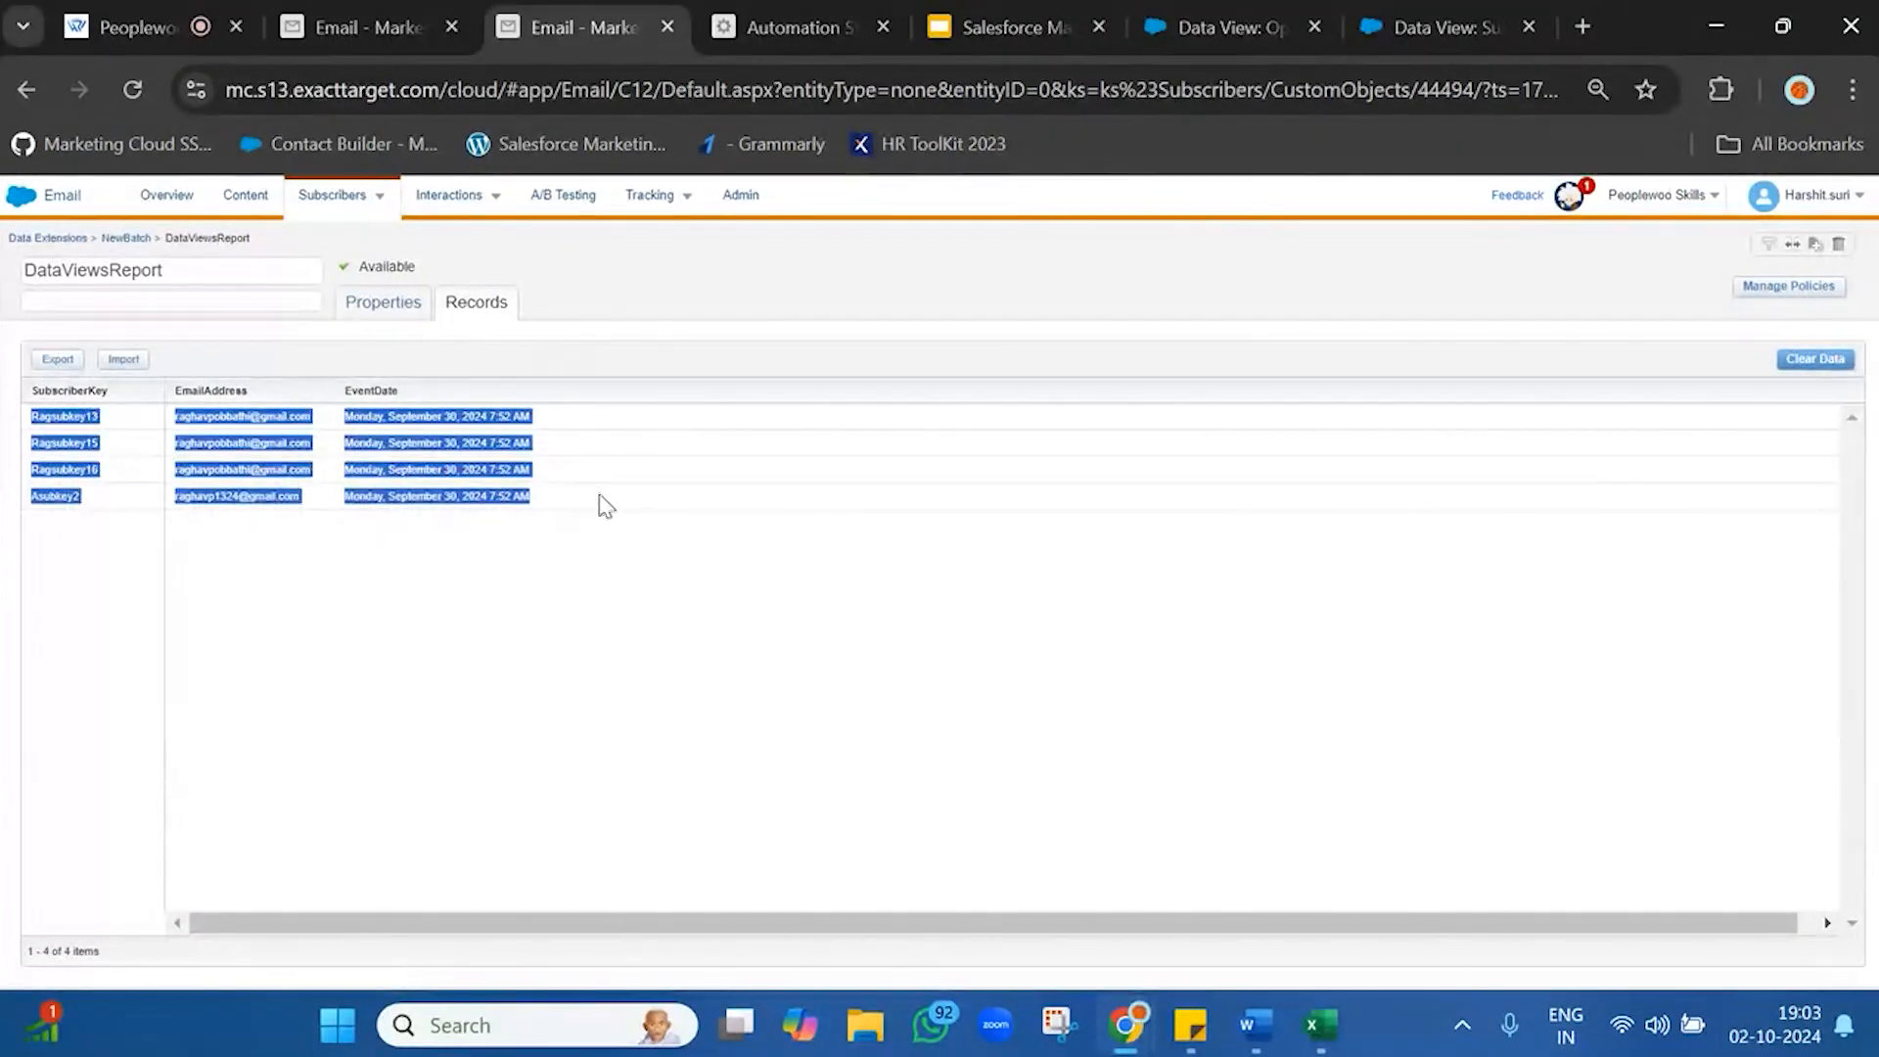
left_click(615, 505)
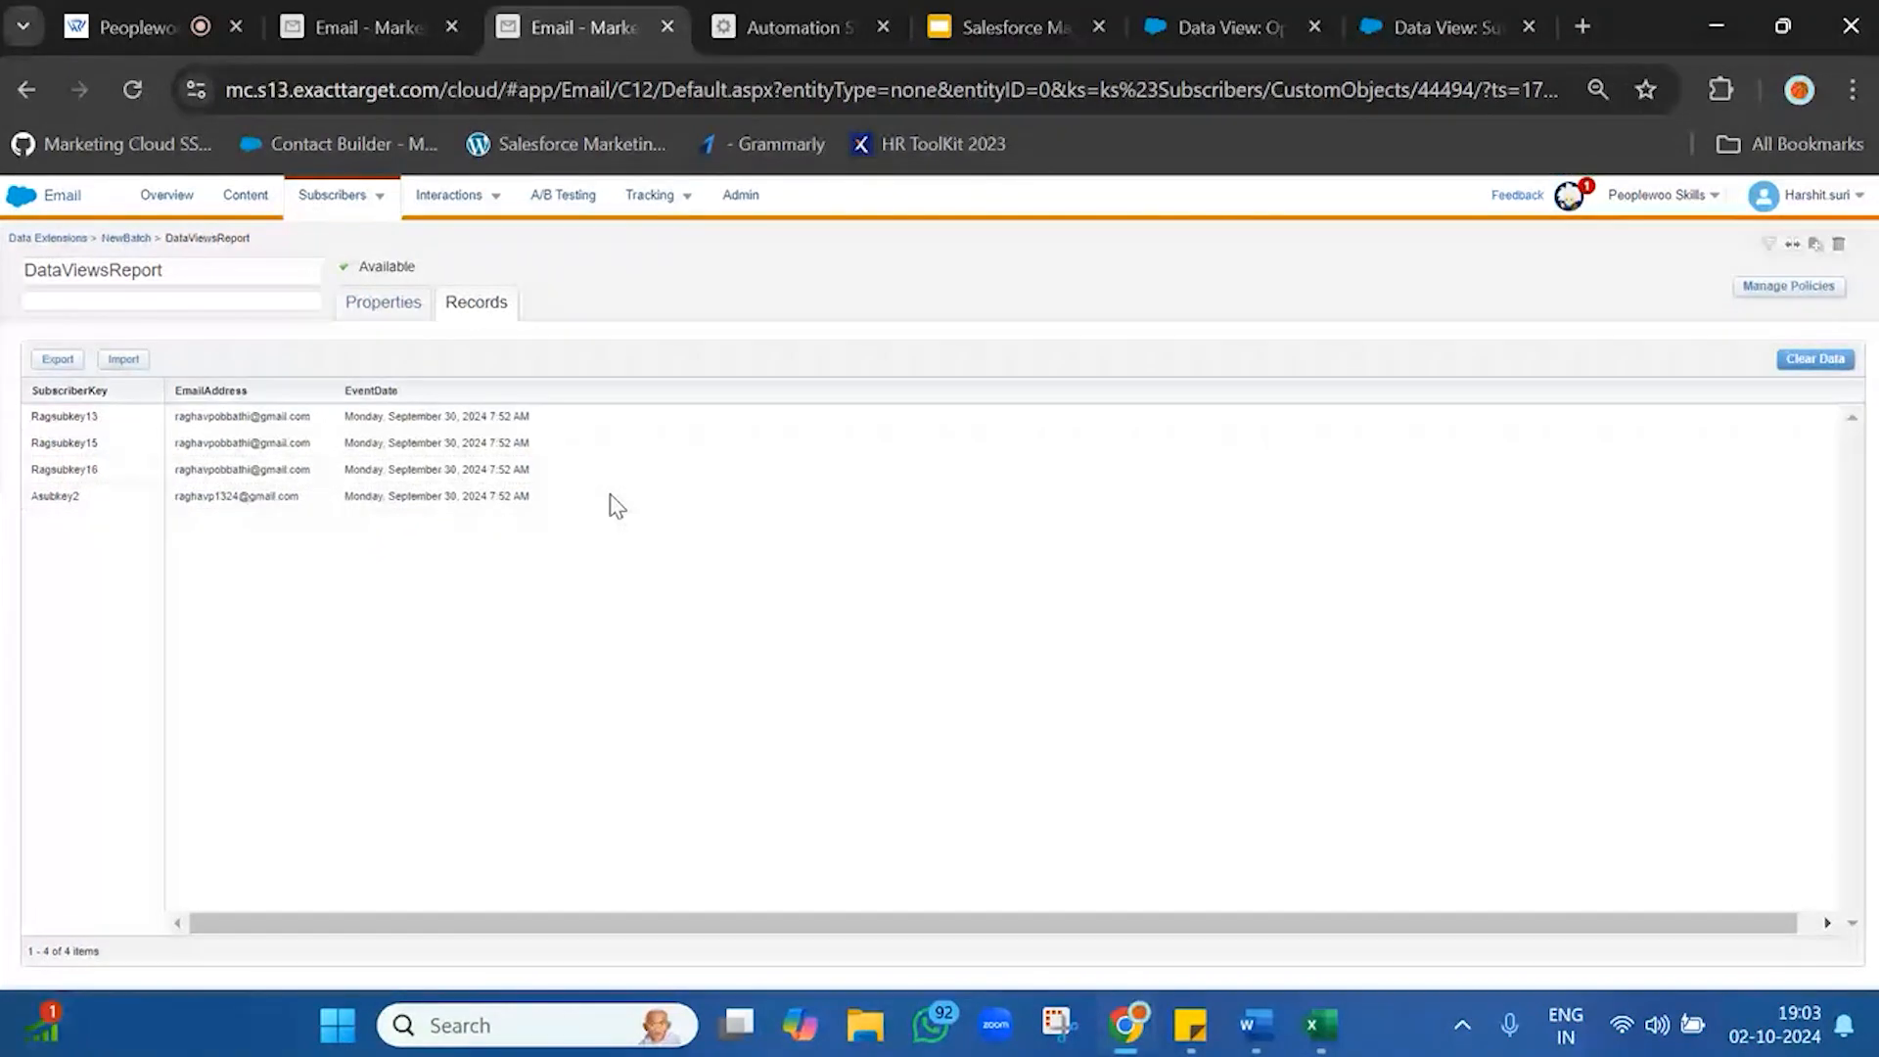
left_click_drag(86, 419, 525, 540)
- Compare the total sent and opens in the job's tracking details with the records in DataViewsReport
left_click(370, 27)
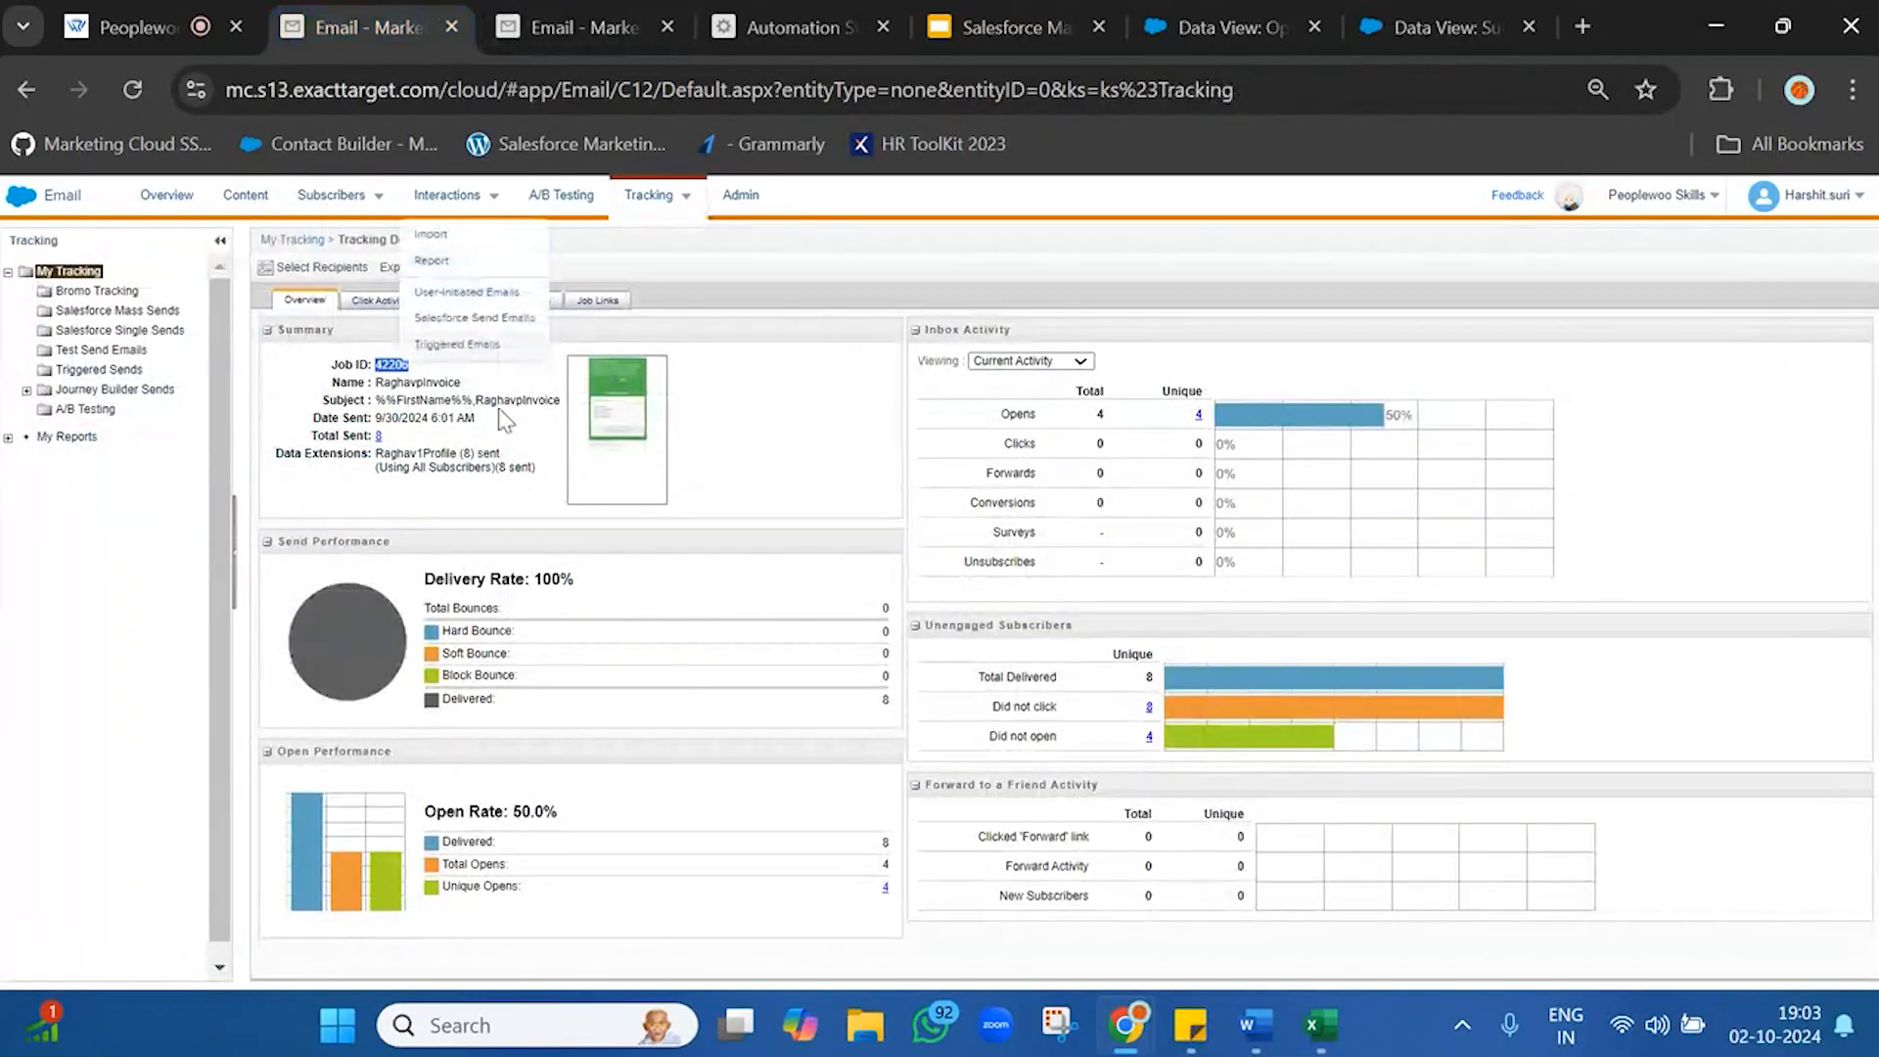
left_click_drag(429, 431, 413, 437)
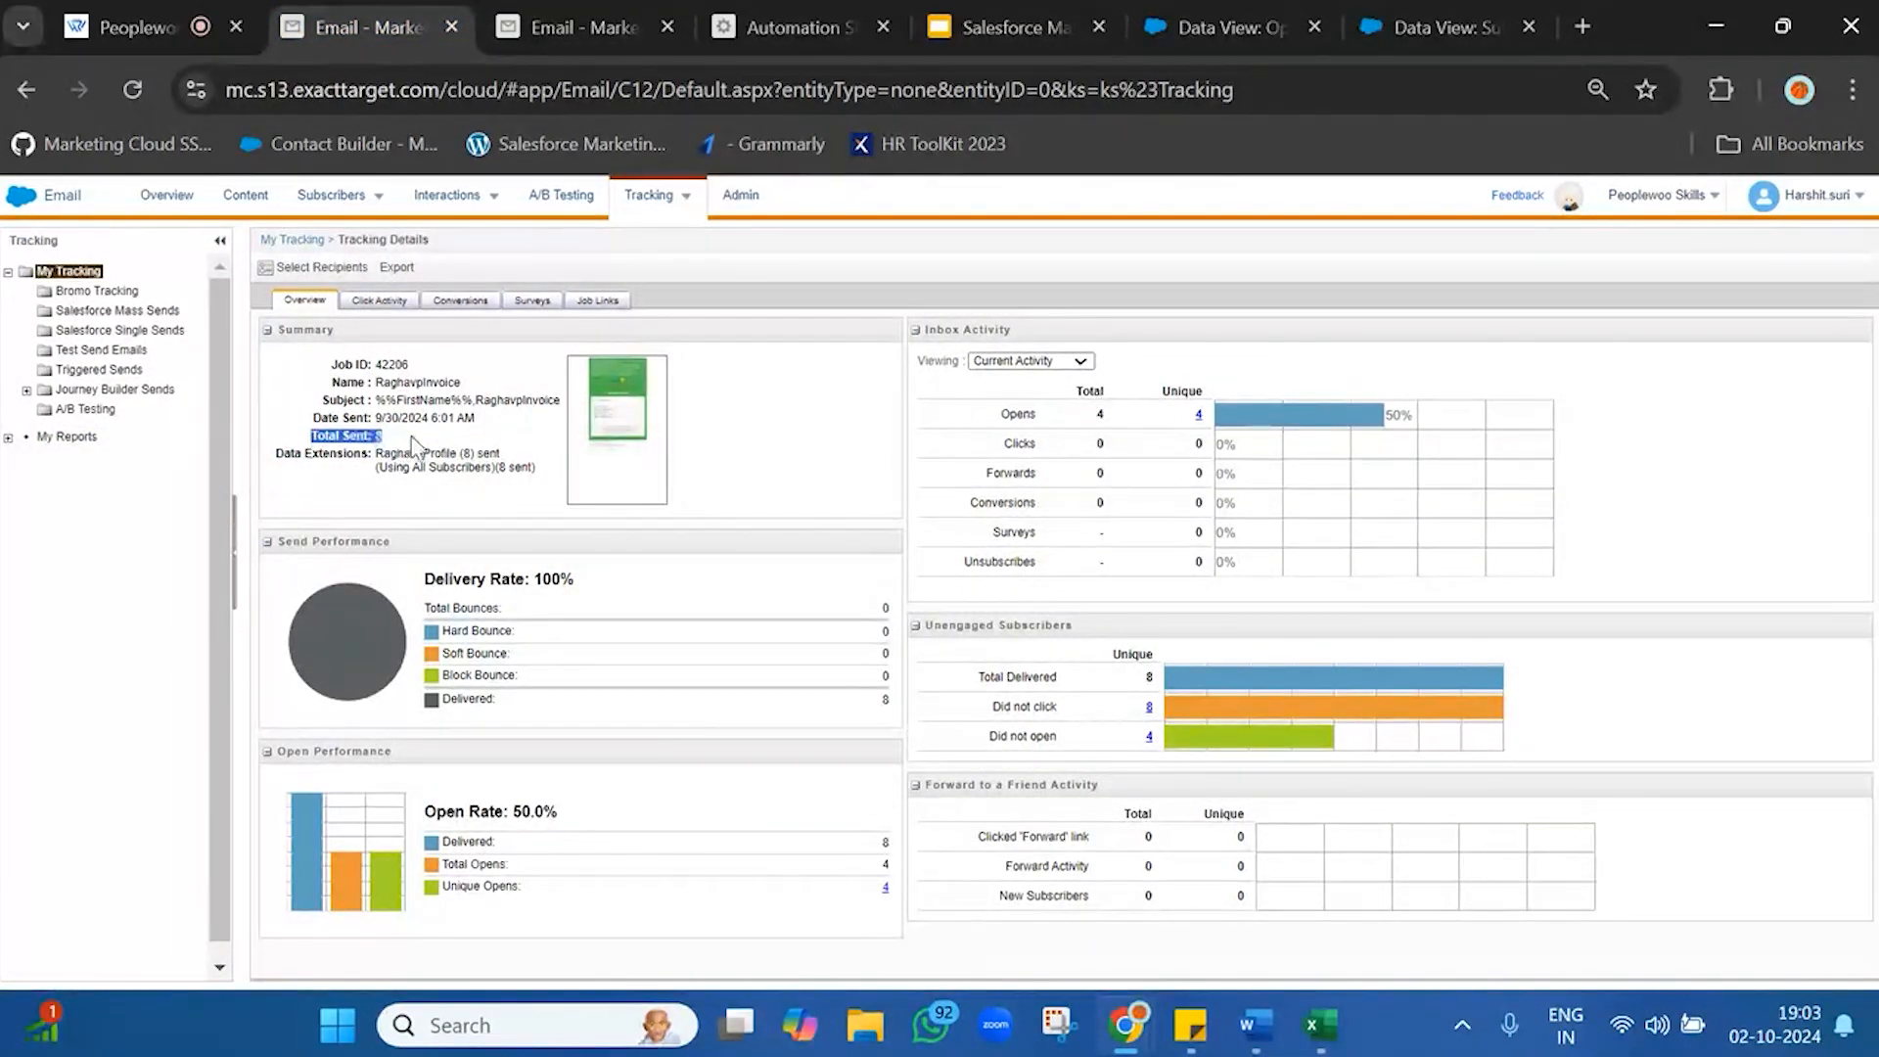
left_click(1102, 416)
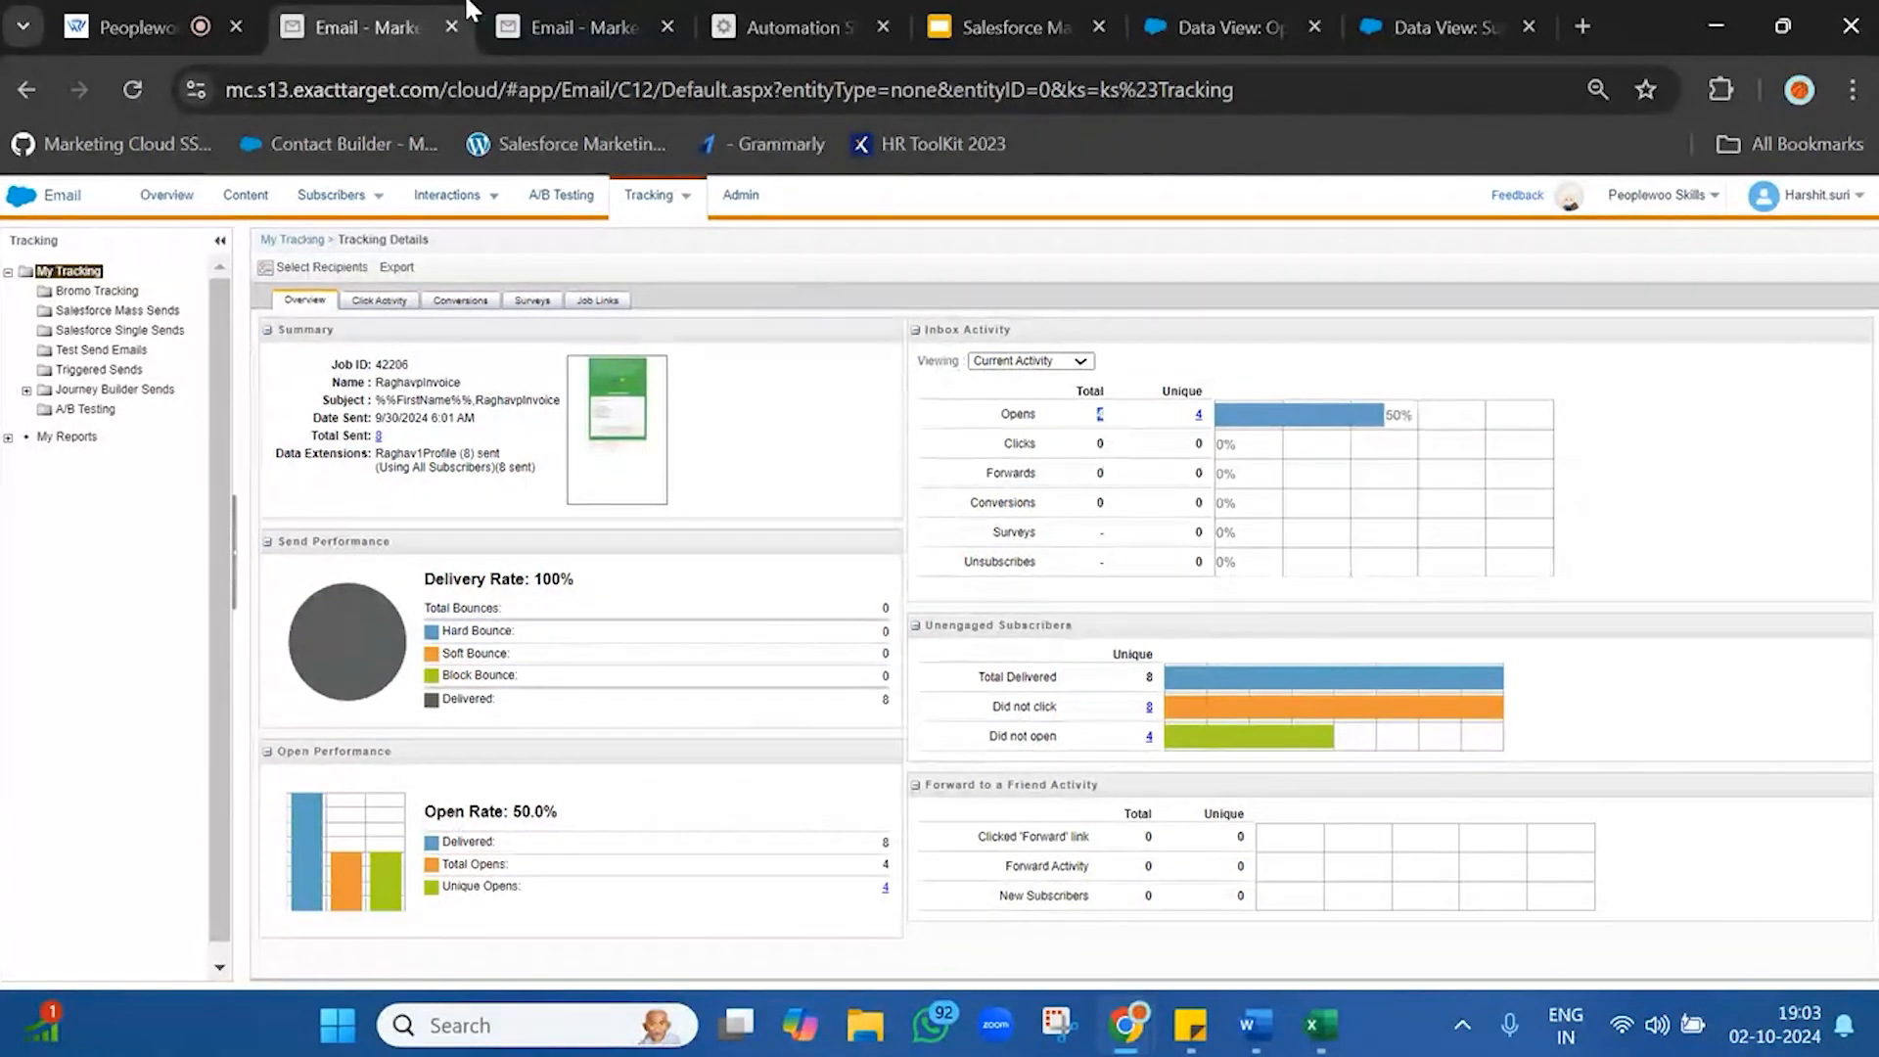
left_click(636, 22)
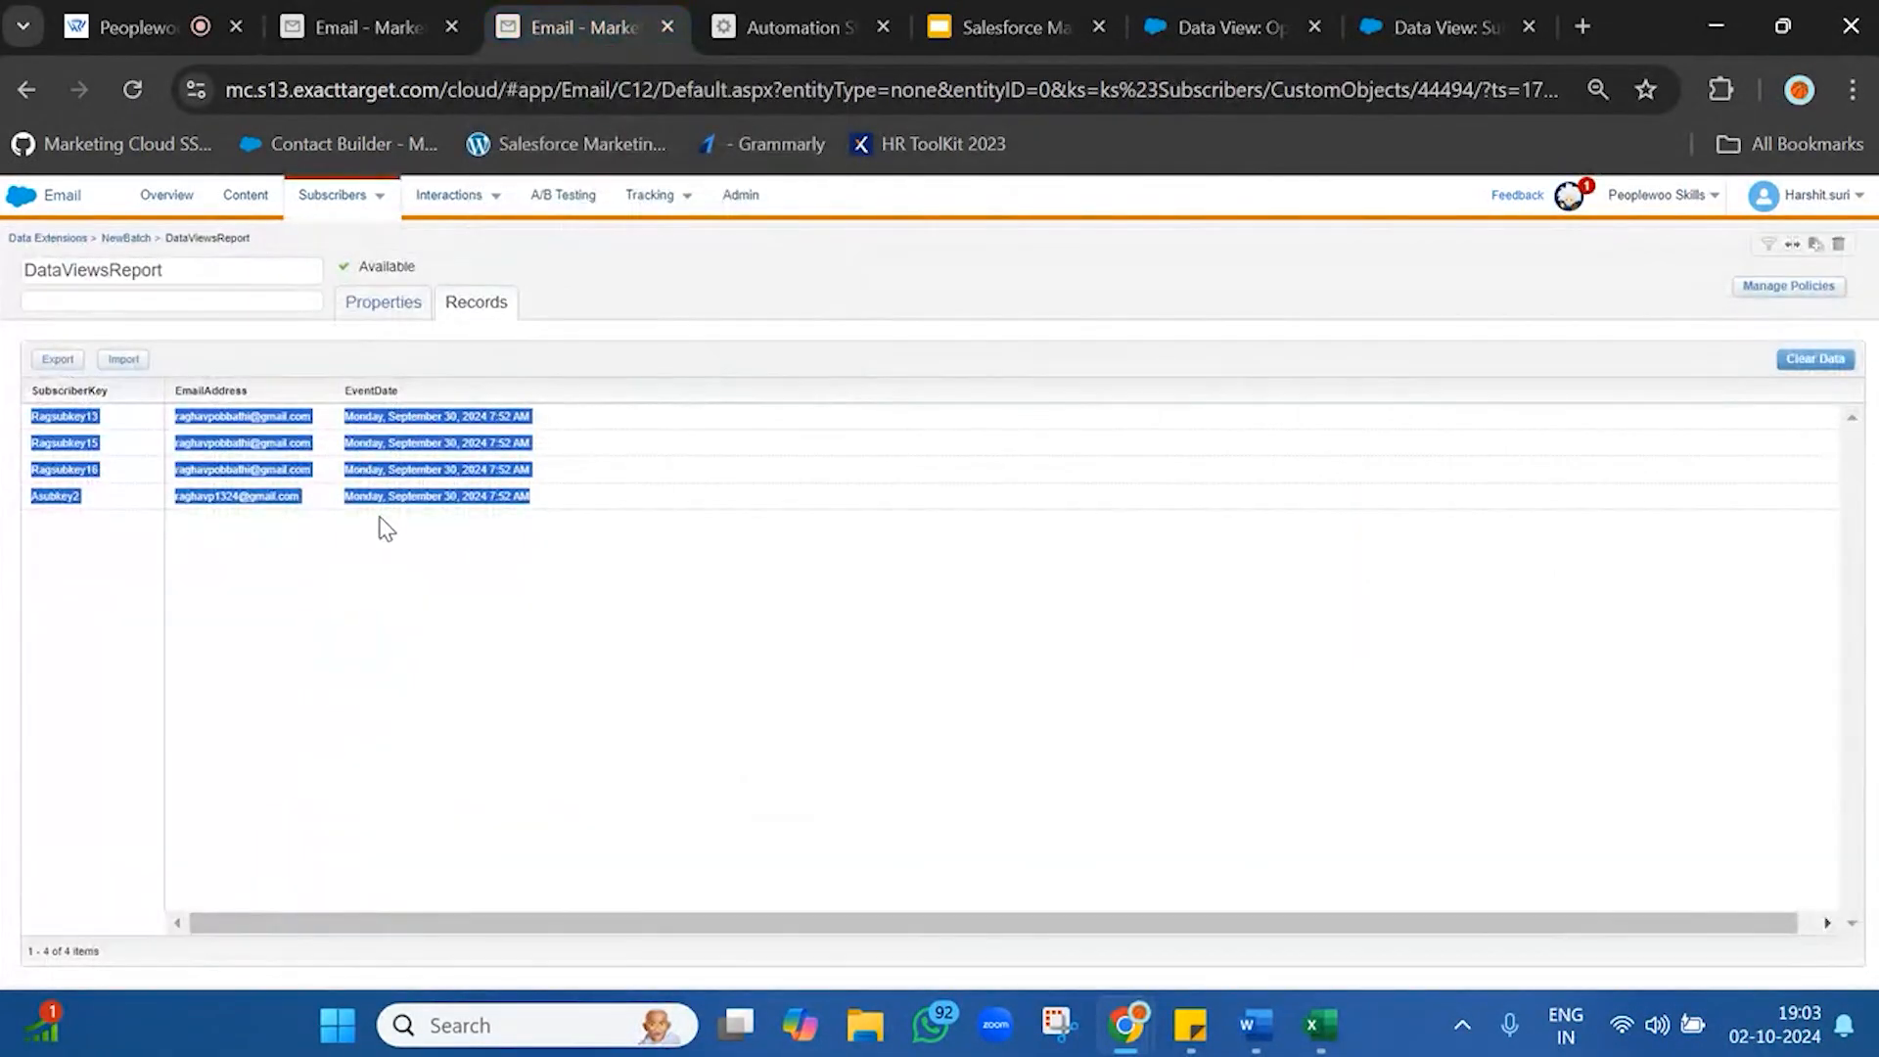
left_click_drag(39, 413, 582, 545)
left_click(578, 540)
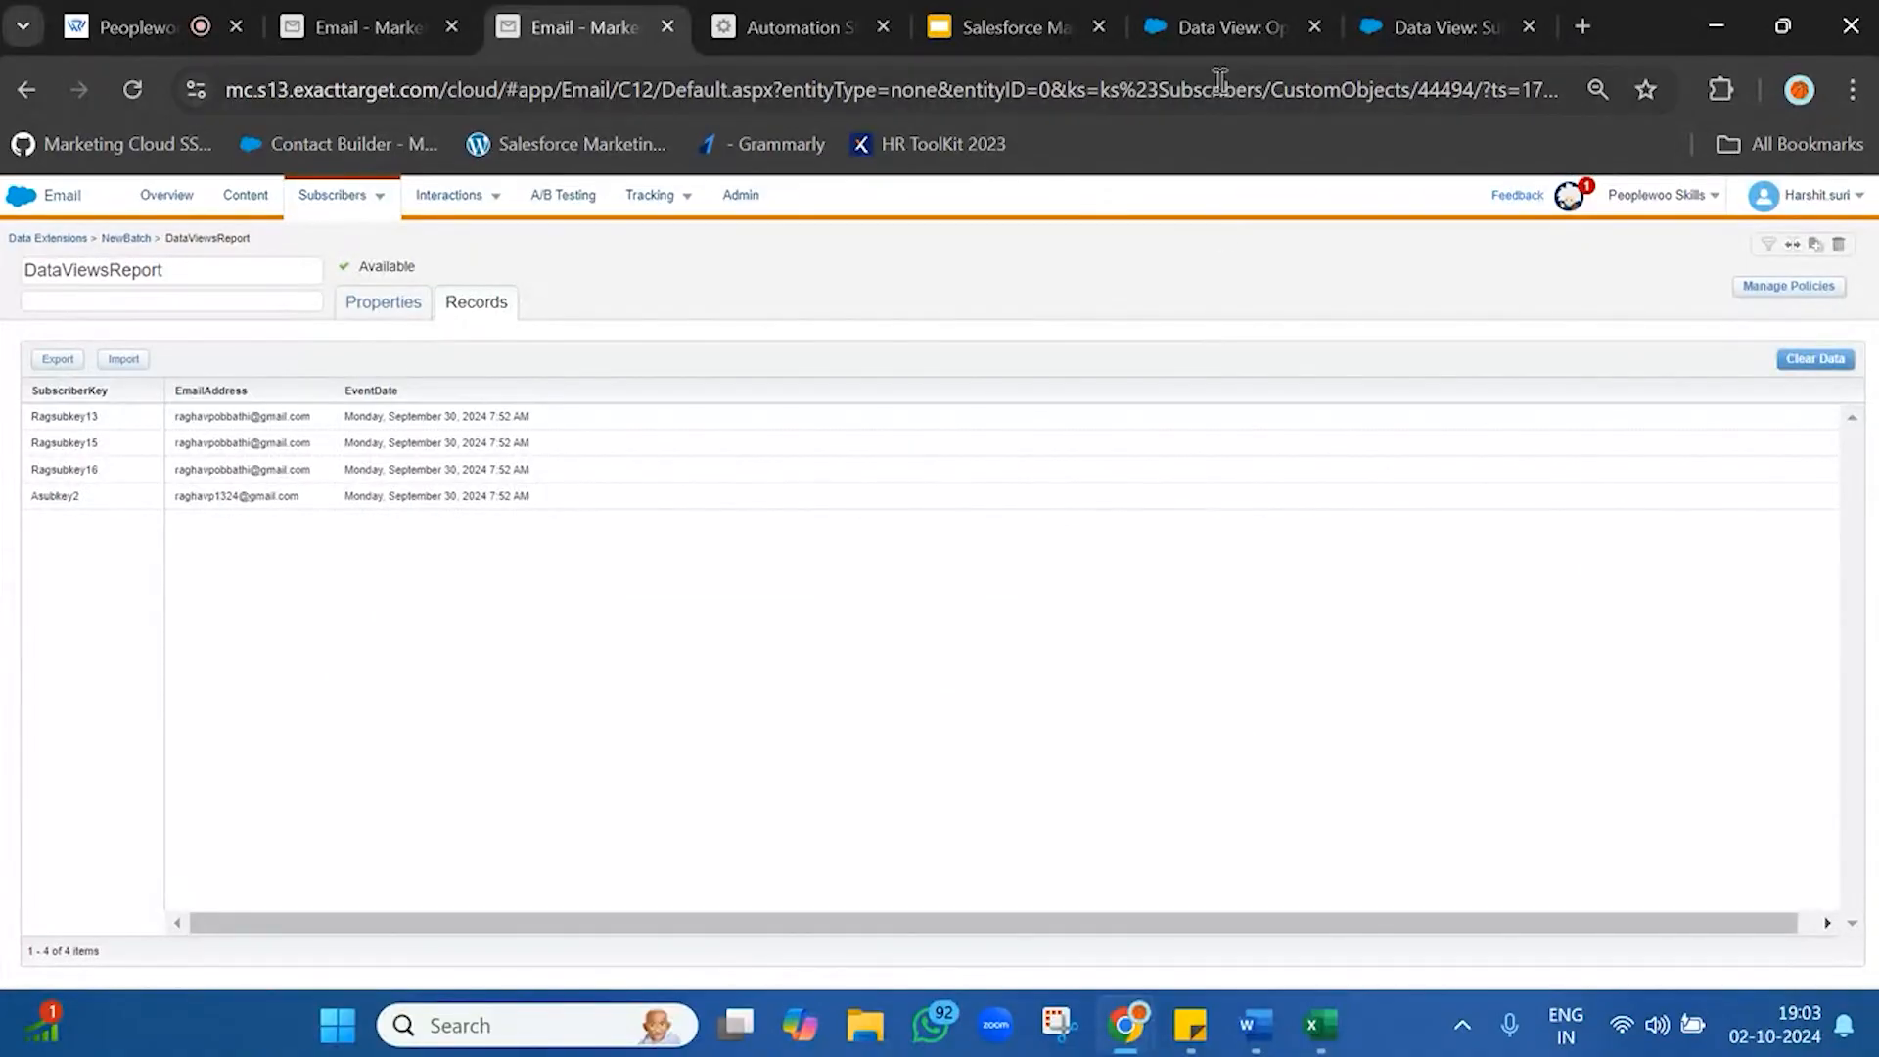
- Close the Open and Subscribers data view help pages and return to the automation's run log
left_click(1273, 15)
left_click(1400, 24)
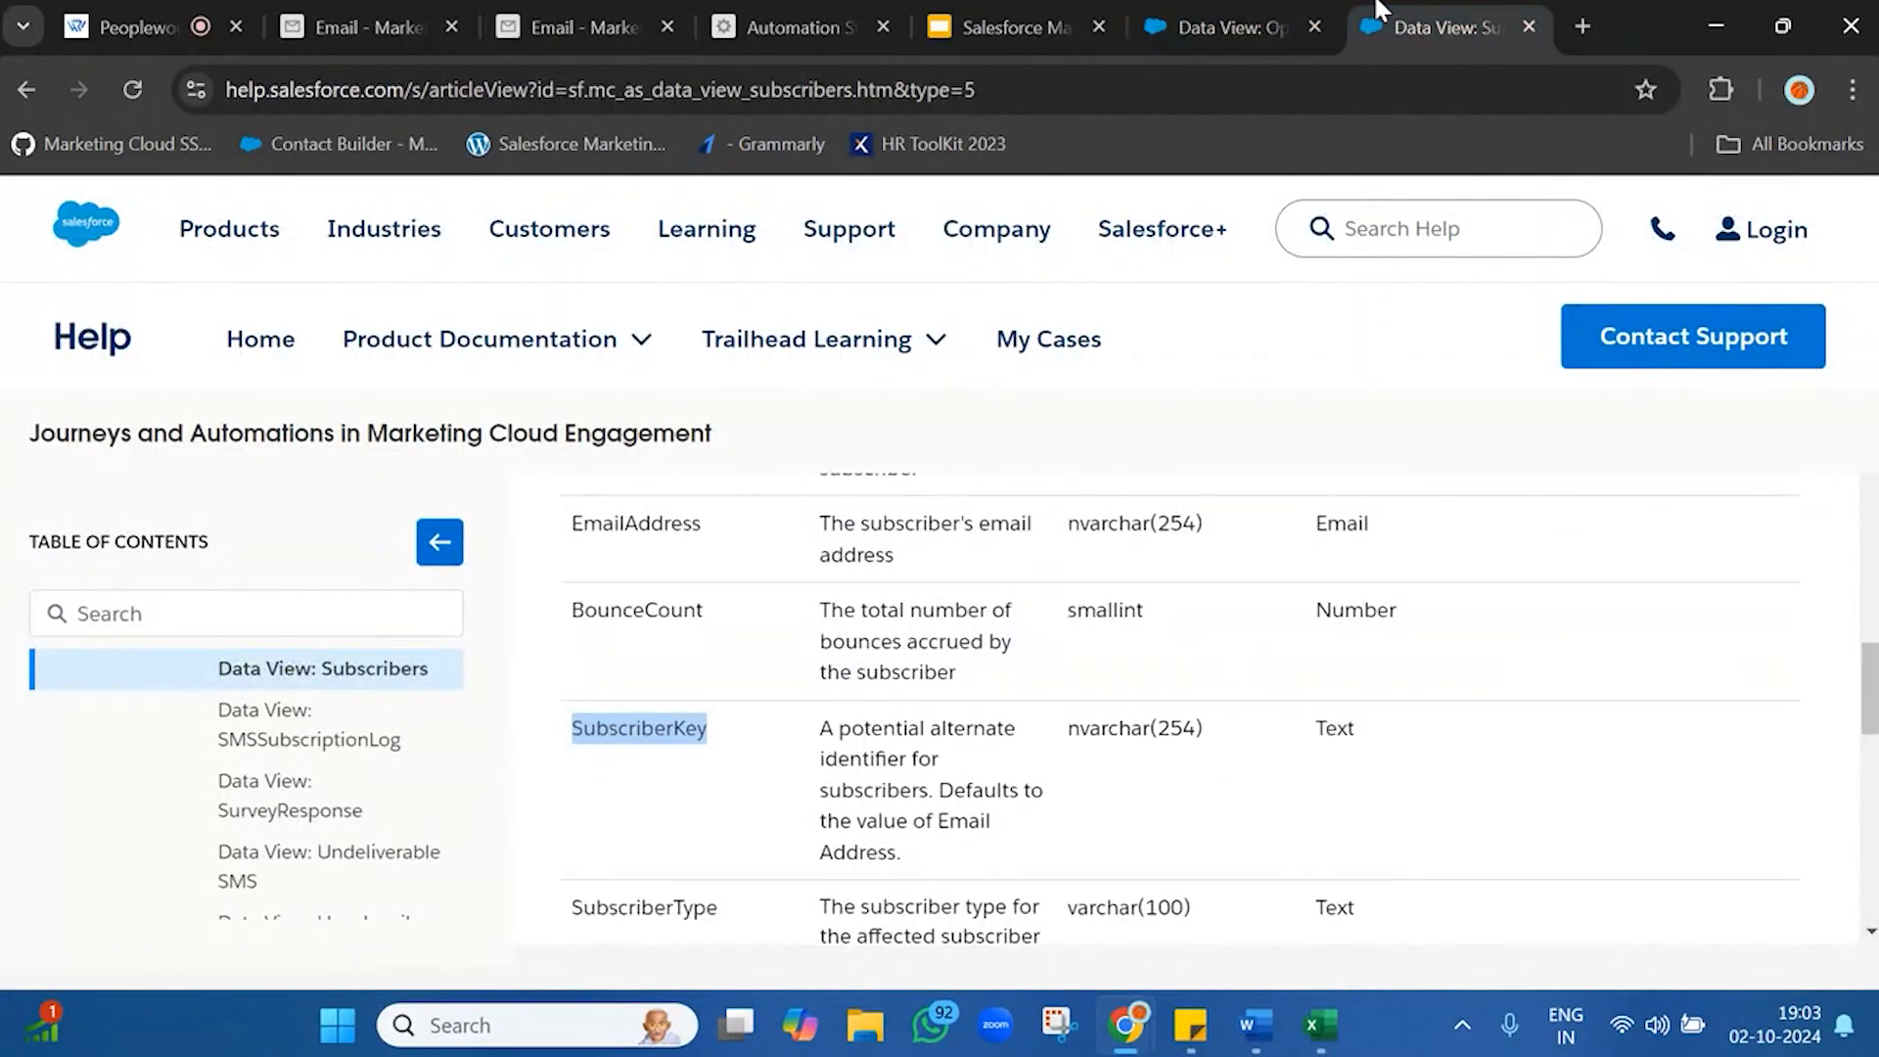
left_click(1317, 27)
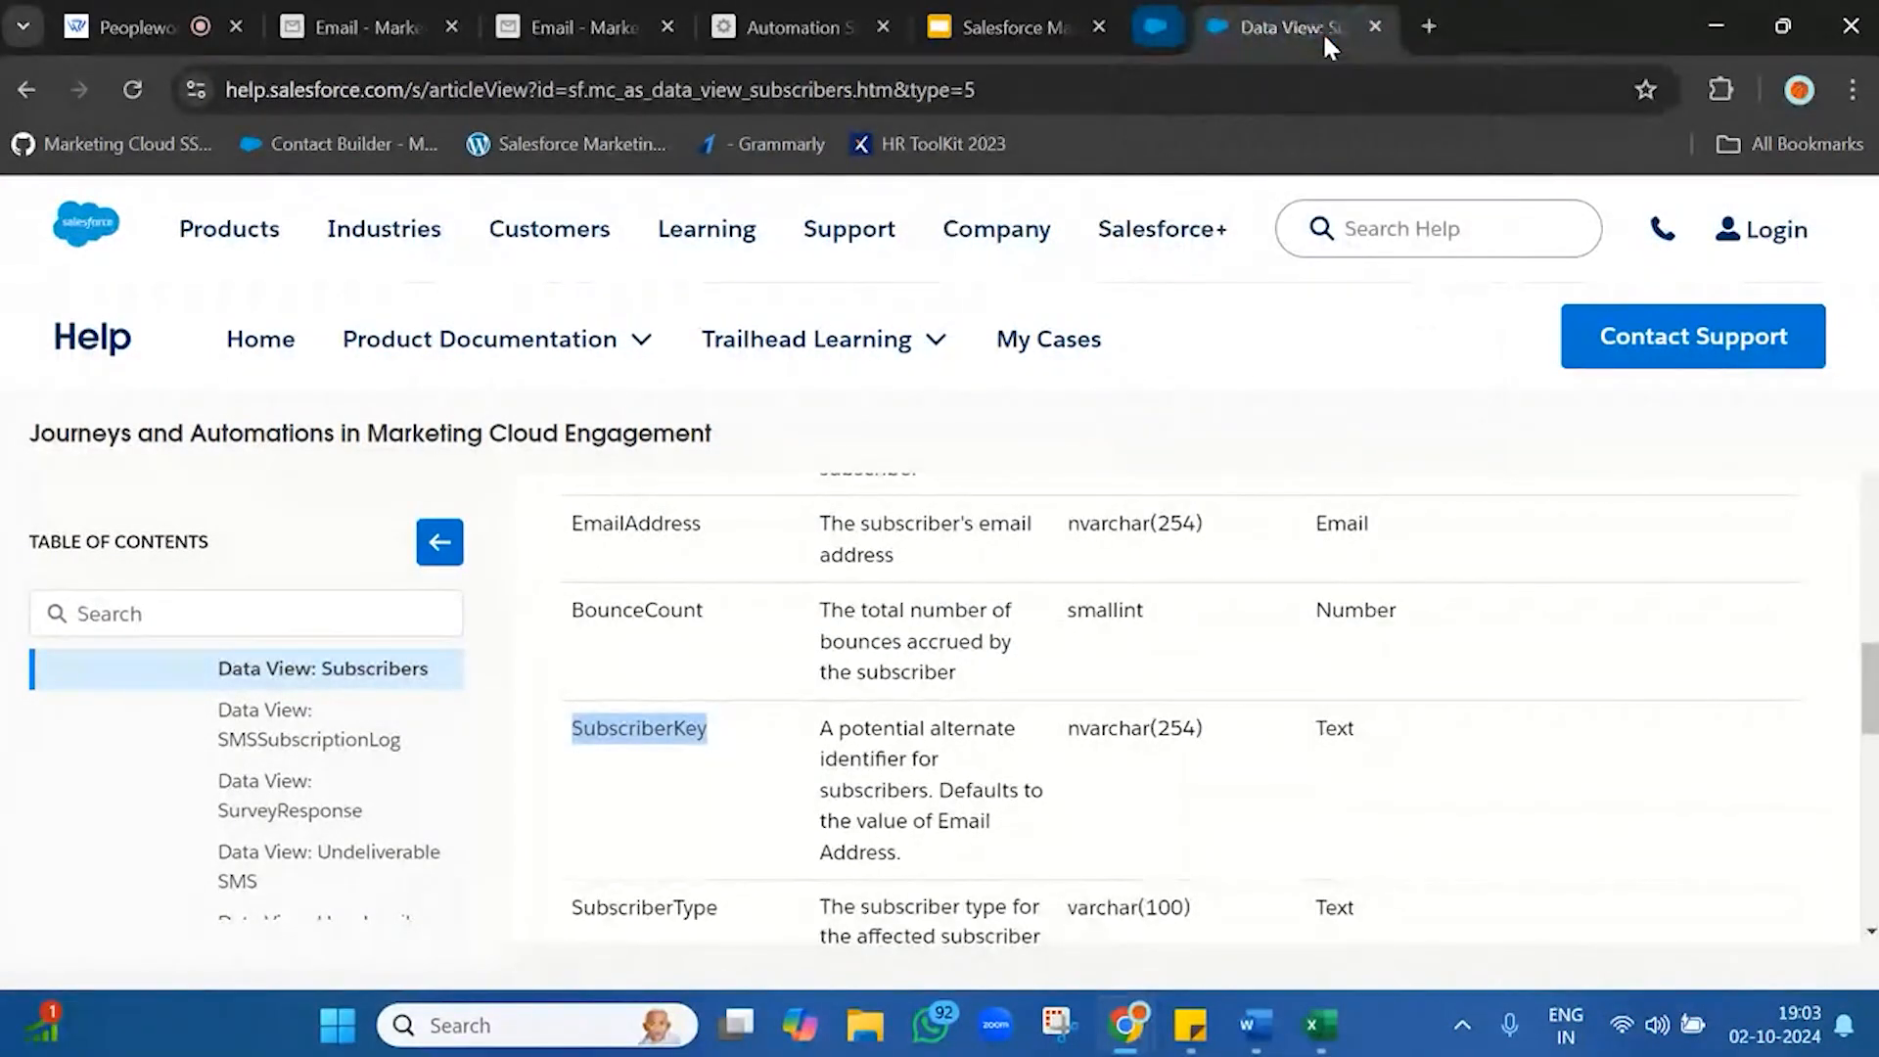
left_click(1316, 27)
left_click(906, 9)
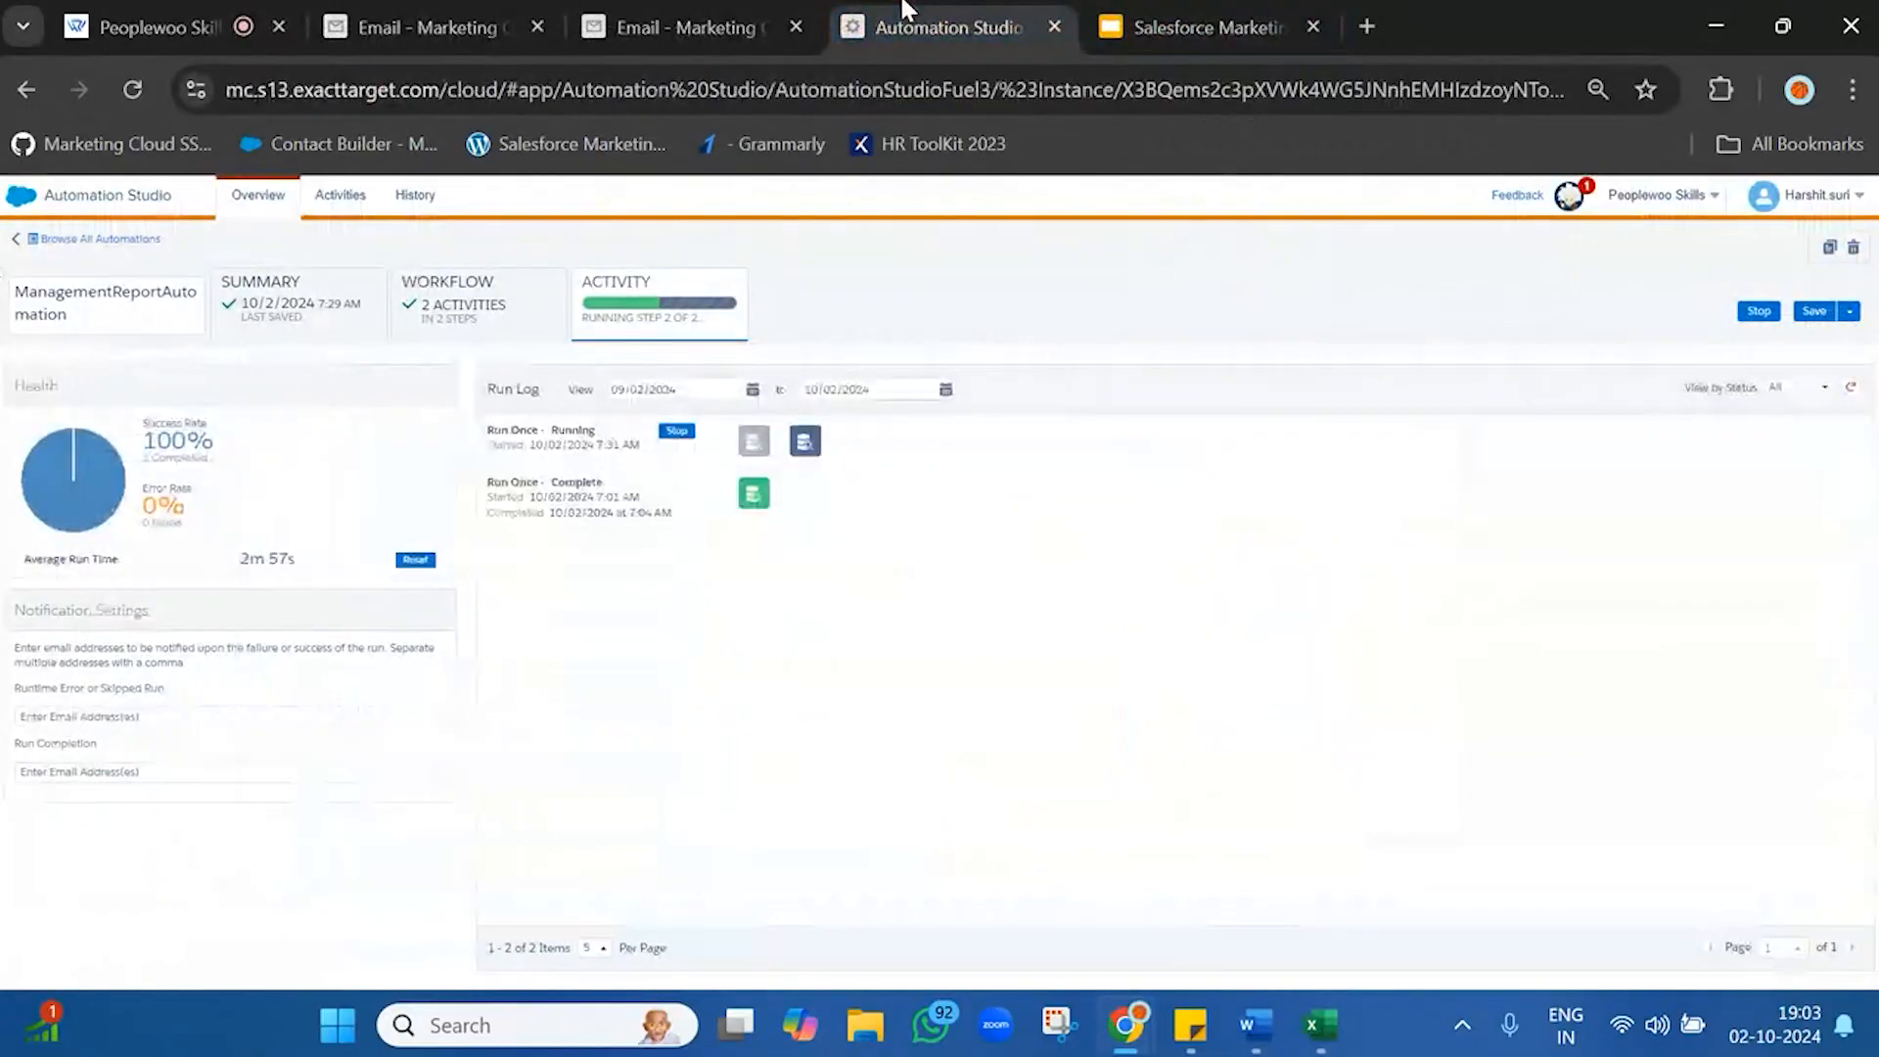